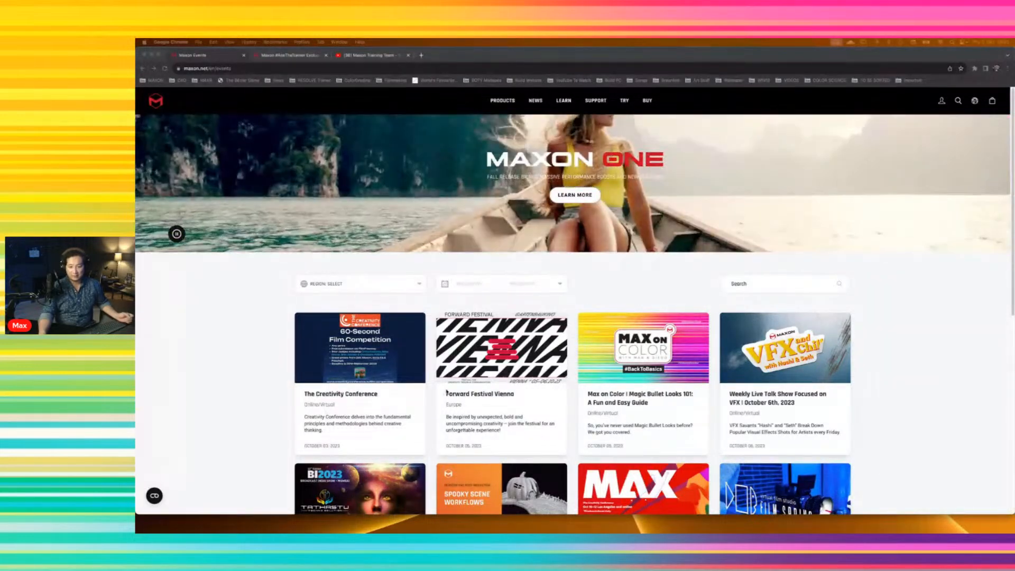
Step: Browse the upcoming events listed on the Maxon events page
scroll(447, 392, "down", 2)
scroll(447, 392, "down", 1)
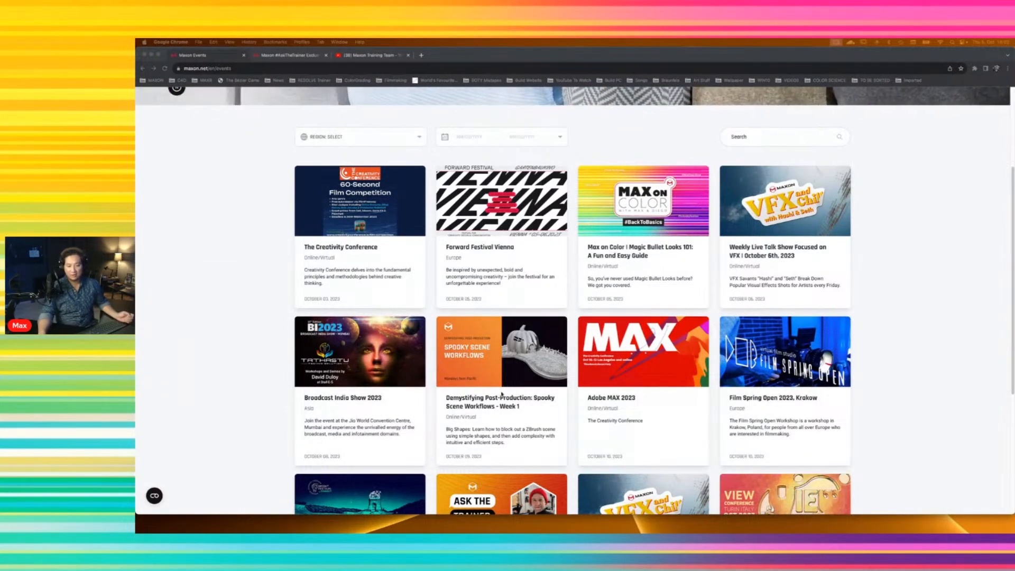
scroll(506, 387, "down", 1)
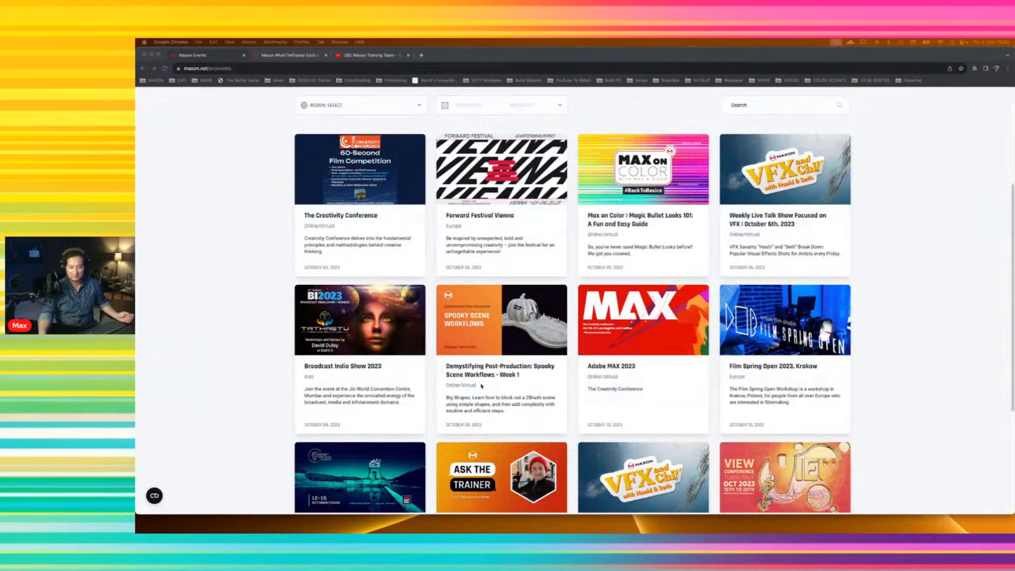
scroll(482, 386, "down", 5)
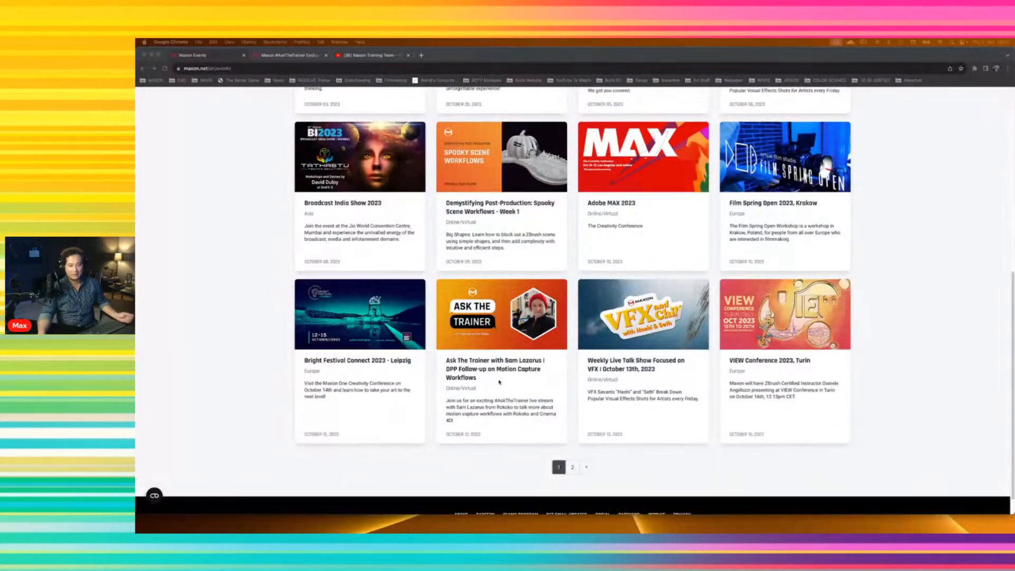
scroll(481, 383, "up", 5)
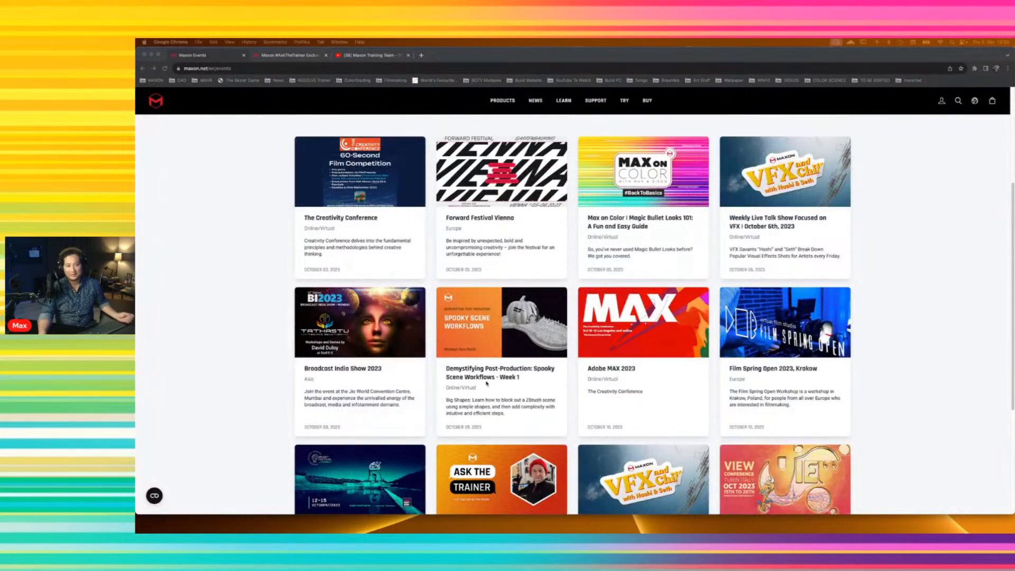
scroll(471, 388, "up", 5)
scroll(501, 375, "down", 3)
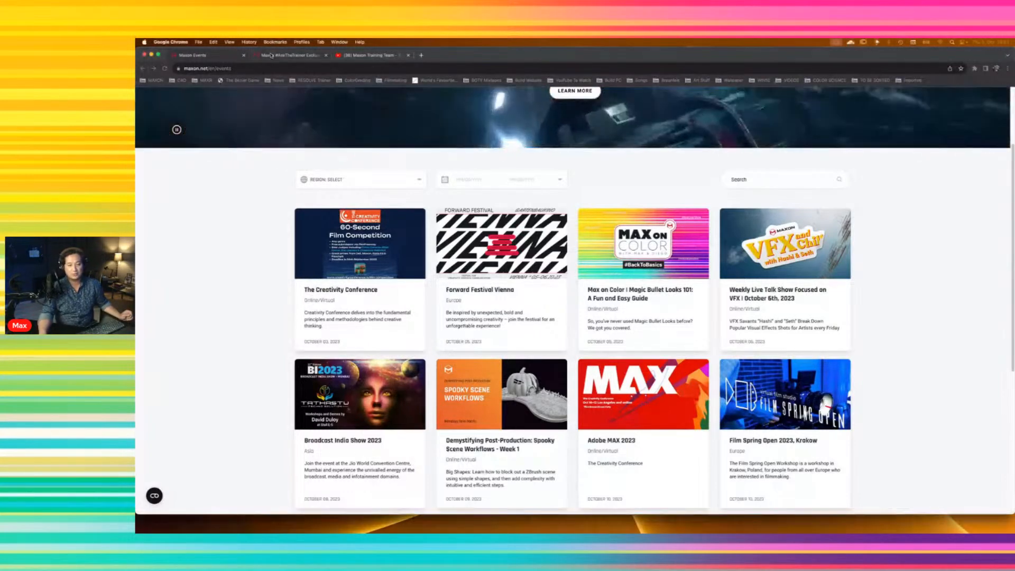
Step: Look through the Maxon #AskTheTrainer Exclusive Wear collection in the merch store
left_click(258, 54)
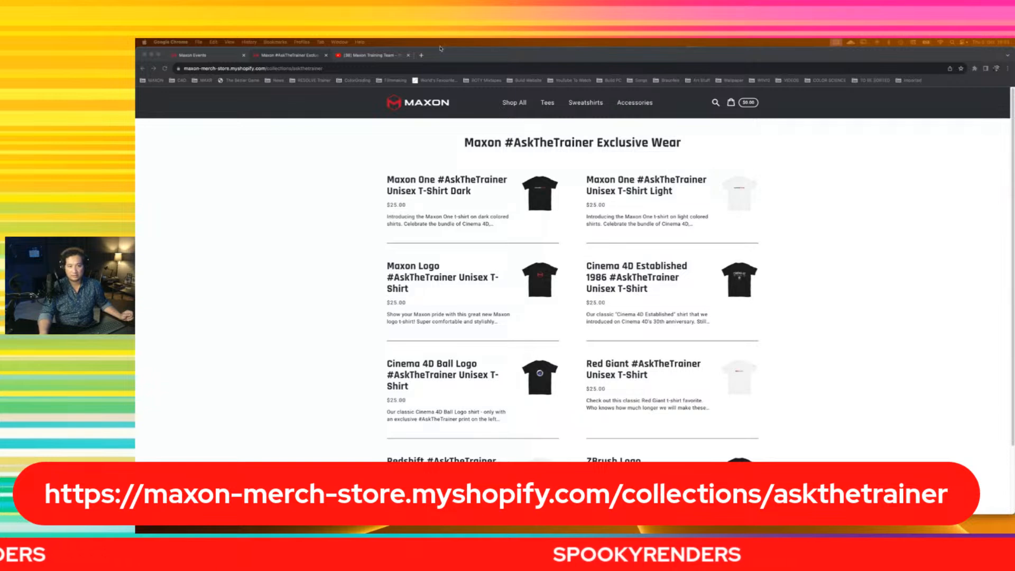
left_click(326, 68)
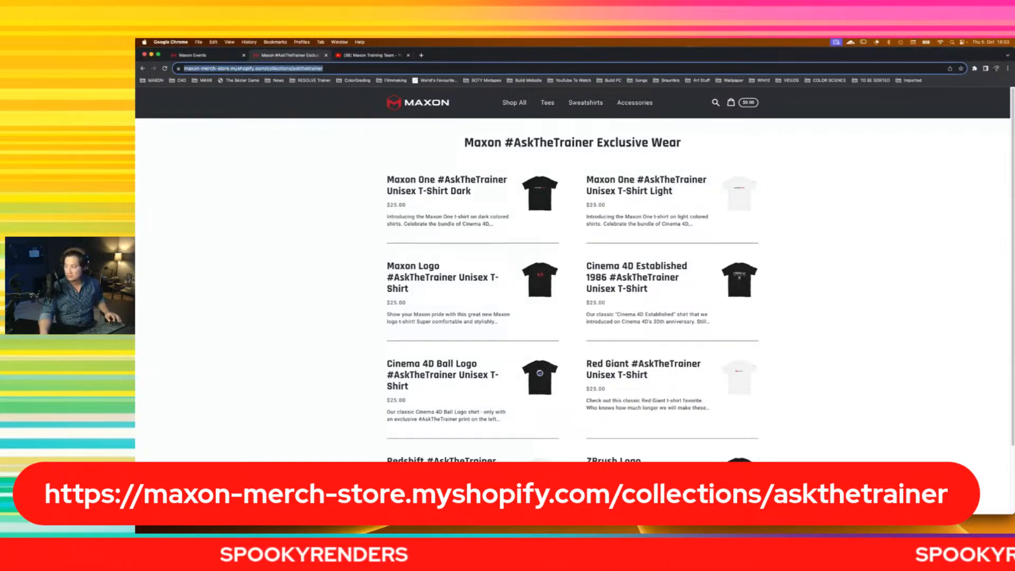
key("super+Tab")
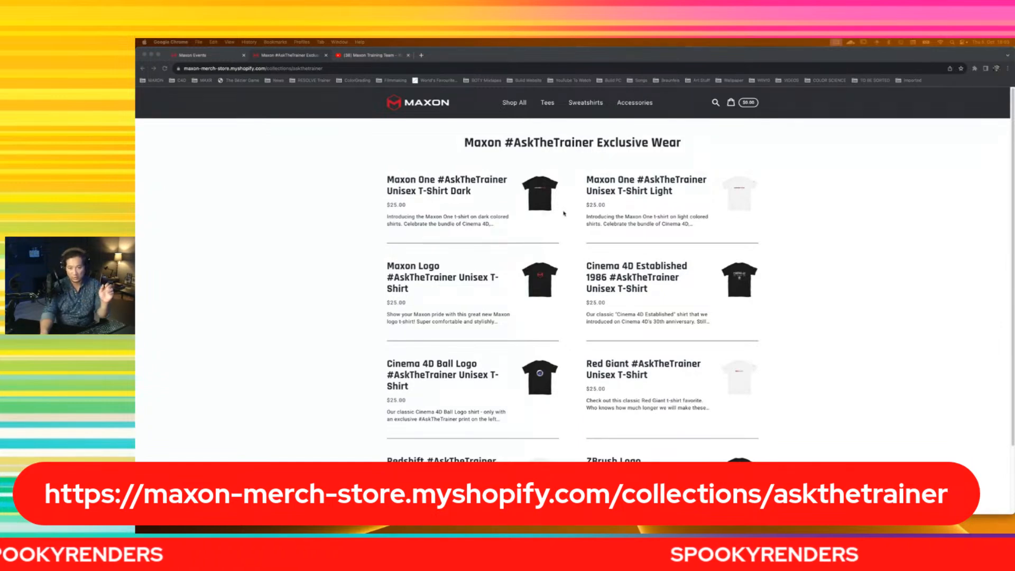
scroll(658, 320, "down", 3)
scroll(658, 321, "up", 3)
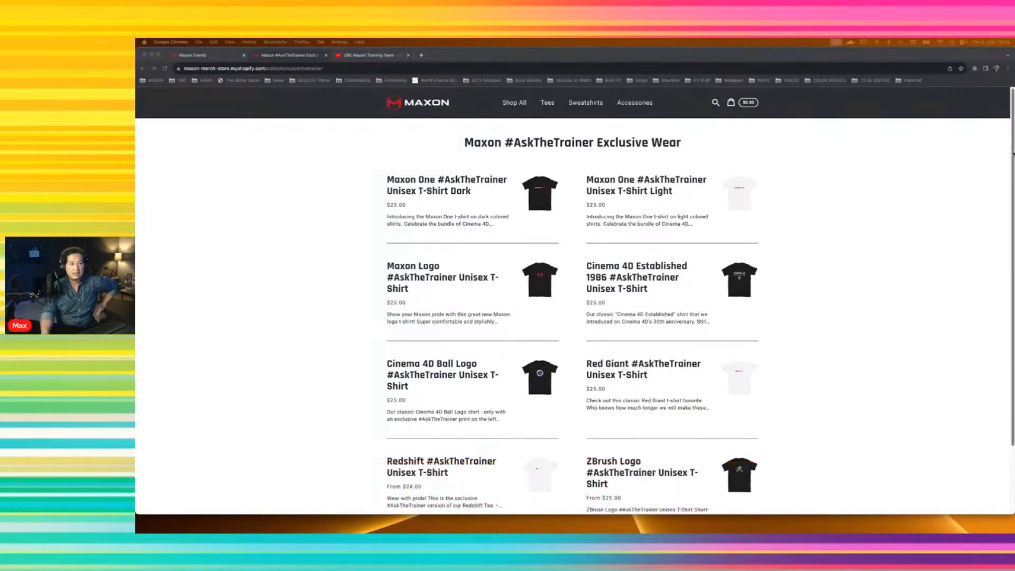
Step: View the Maxon Training Team channel on YouTube
left_click(361, 56)
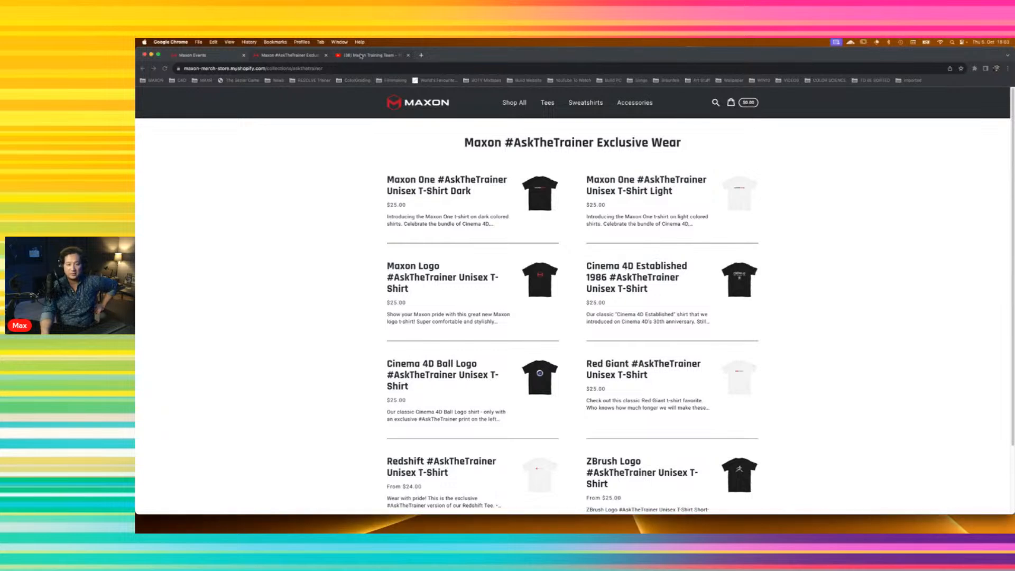
left_click(360, 56)
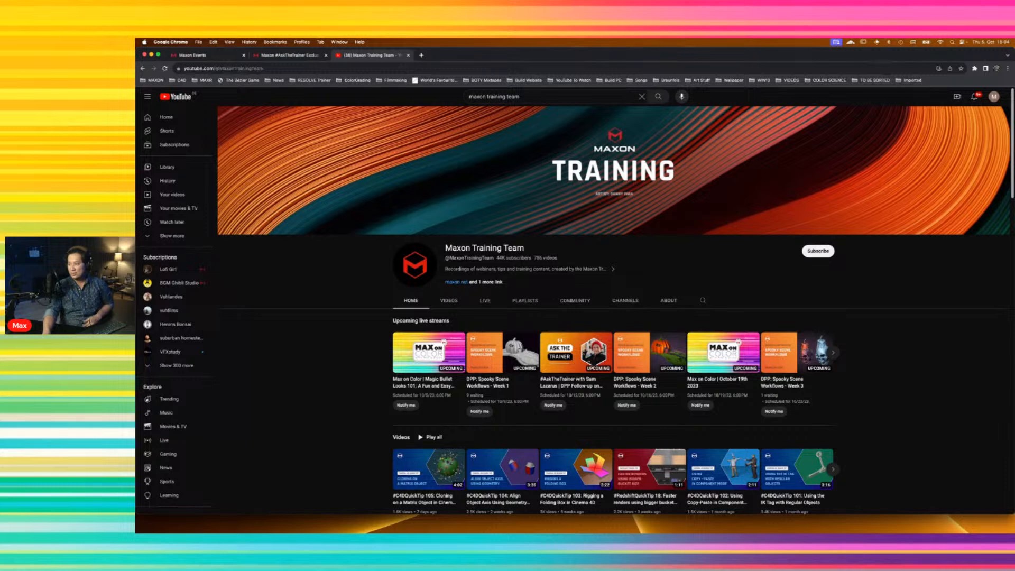
Step: Switch to Cinema 4D, render the hot dog skateboarder scene to the Picture Viewer, and close the RS Feedback Display
key("super+Tab")
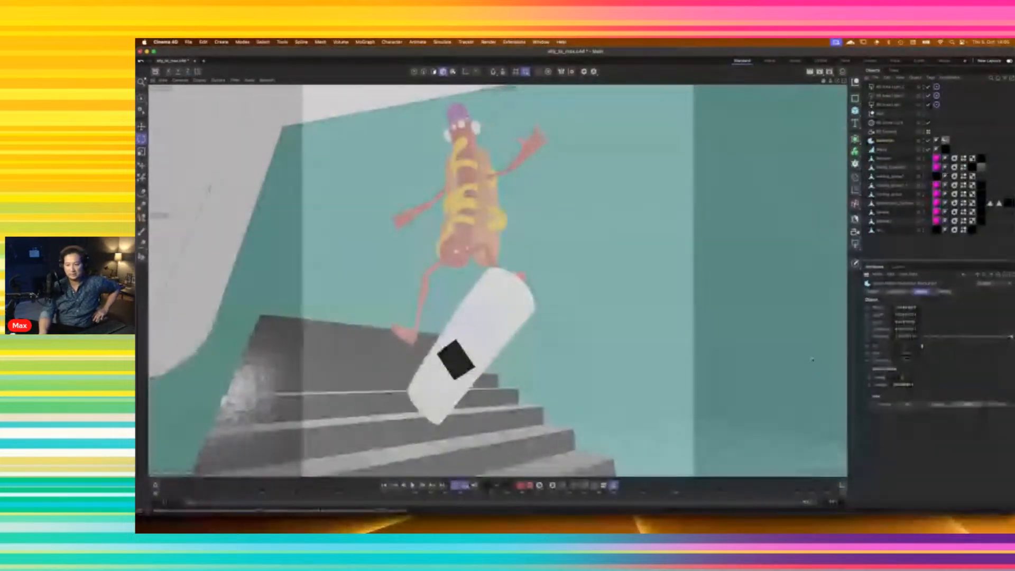
left_click_drag(906, 316, 956, 316)
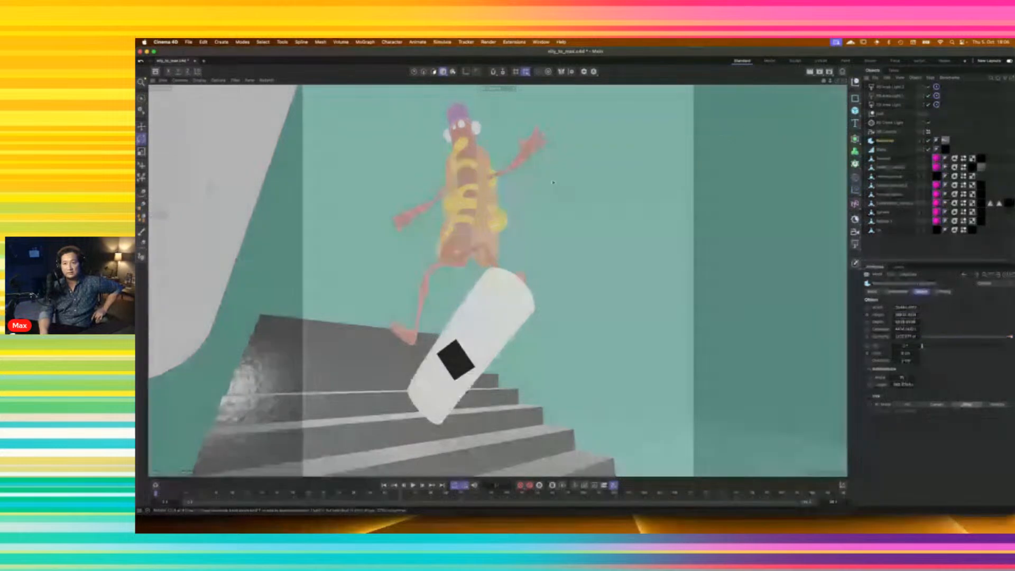
left_click(829, 72)
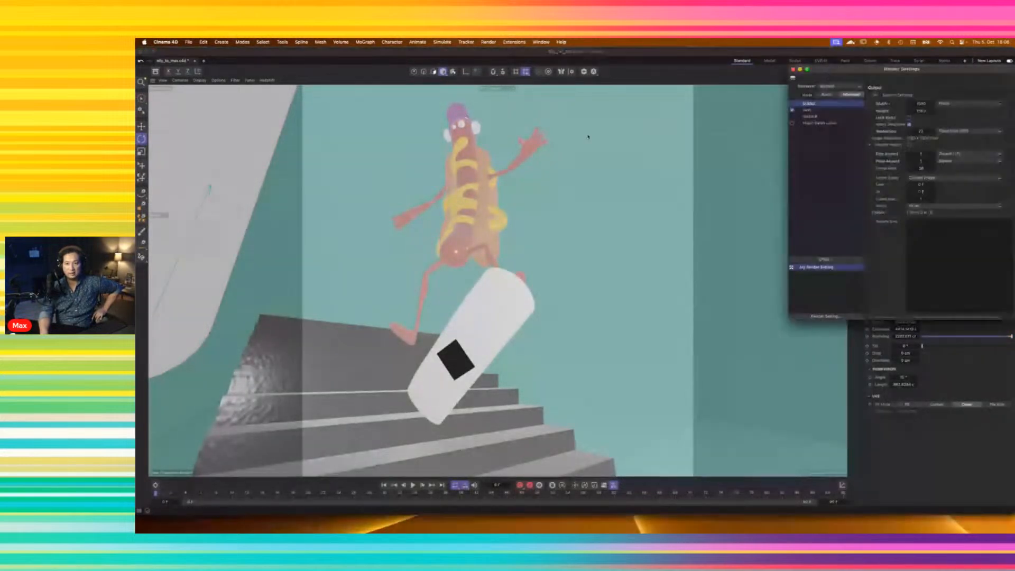
left_click(793, 70)
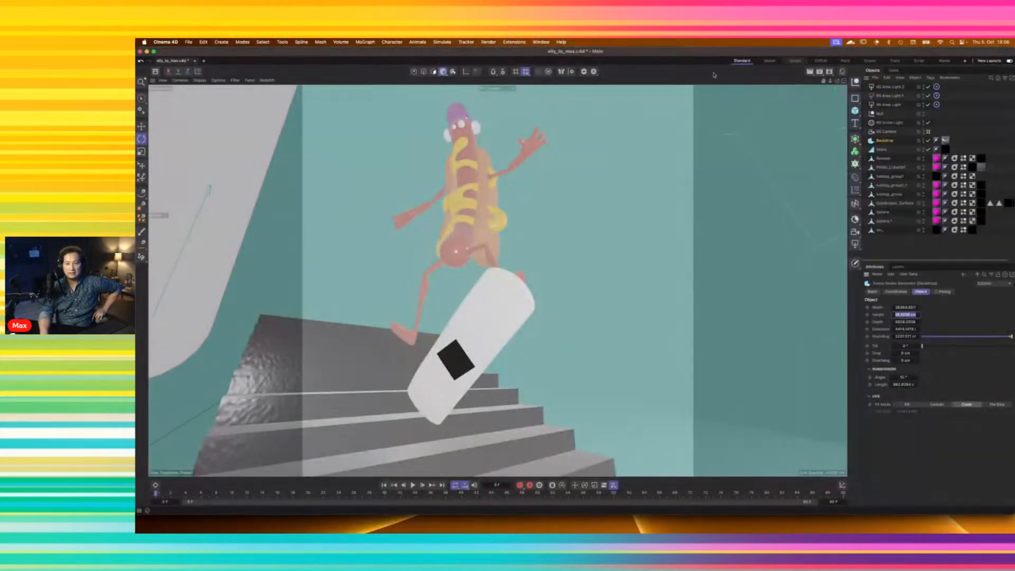
left_click(820, 72)
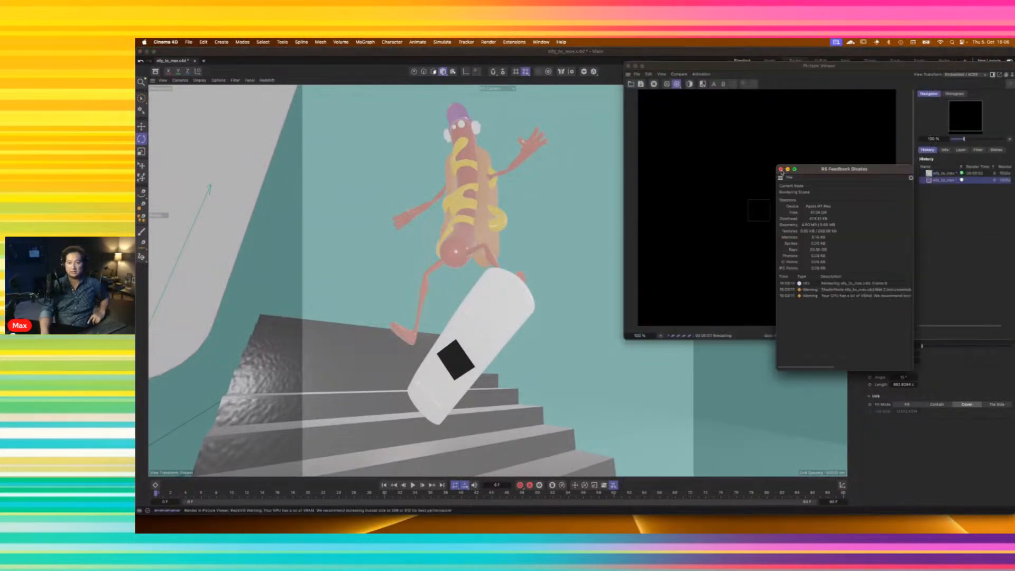
left_click(782, 169)
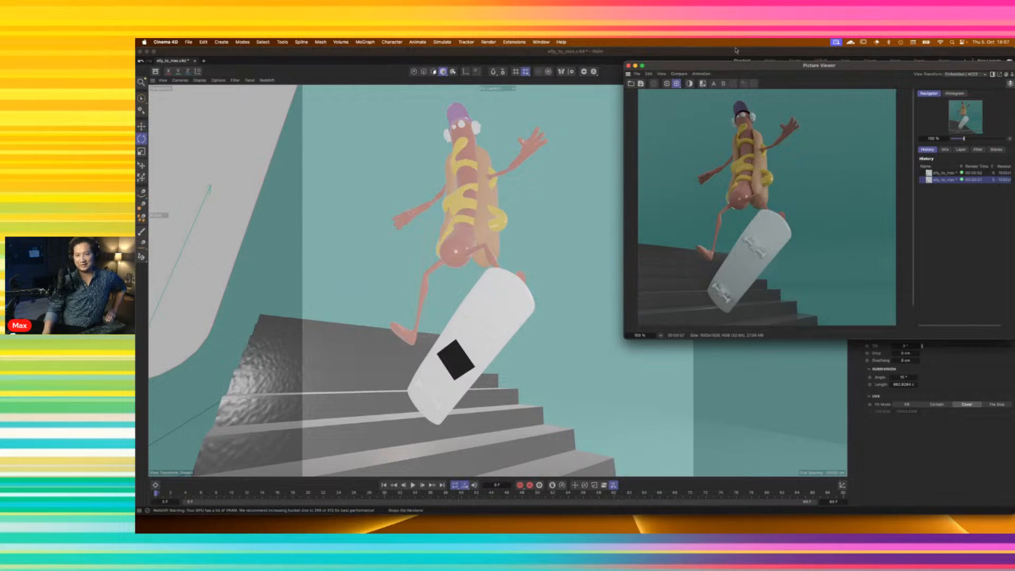
Step: Launch Magic Bullet Looks on the rendered image and inspect the color management settings of its input
left_click_drag(743, 69, 671, 67)
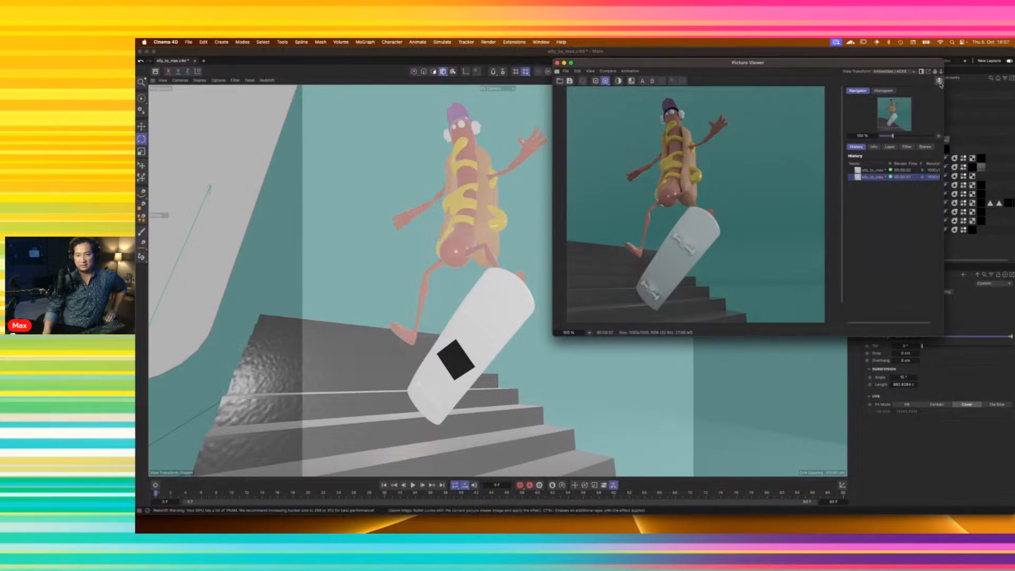
left_click(940, 82)
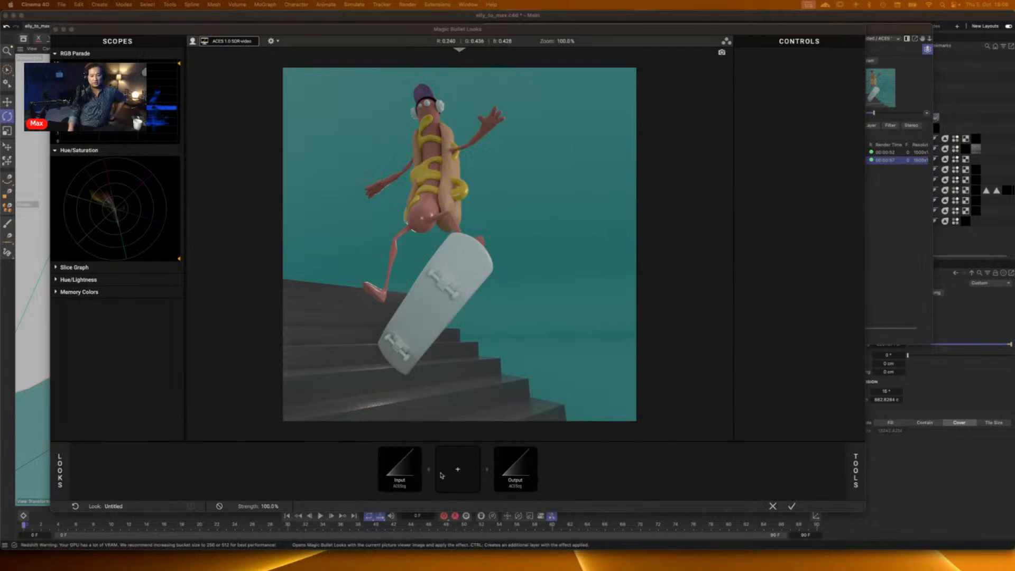
left_click(387, 475)
left_click(386, 475)
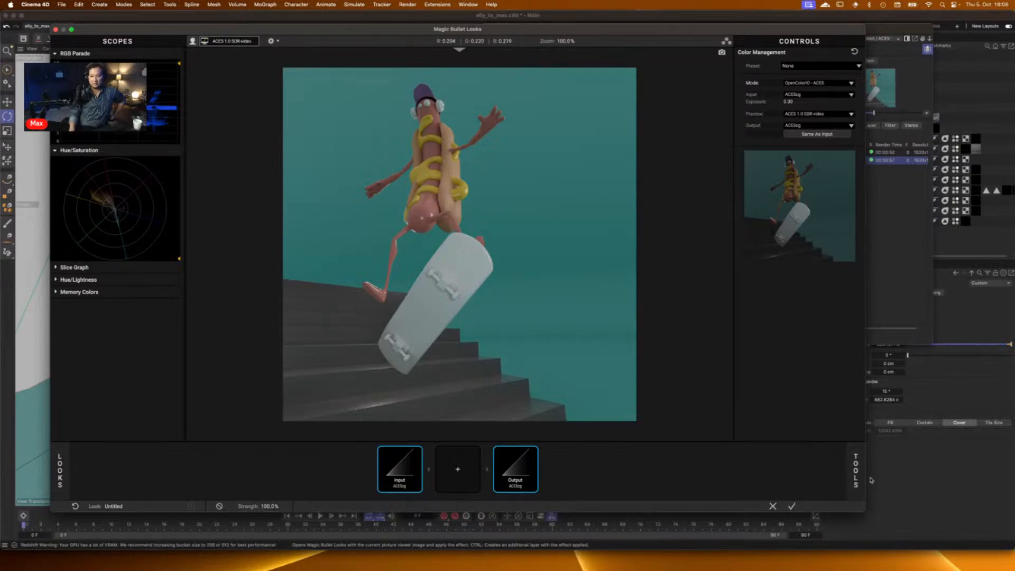
Step: Try the BLUE GLOW and ORANGE Glow with twist looks from the 04 MBL FUN custom looks on the render
mouse_move(856, 473)
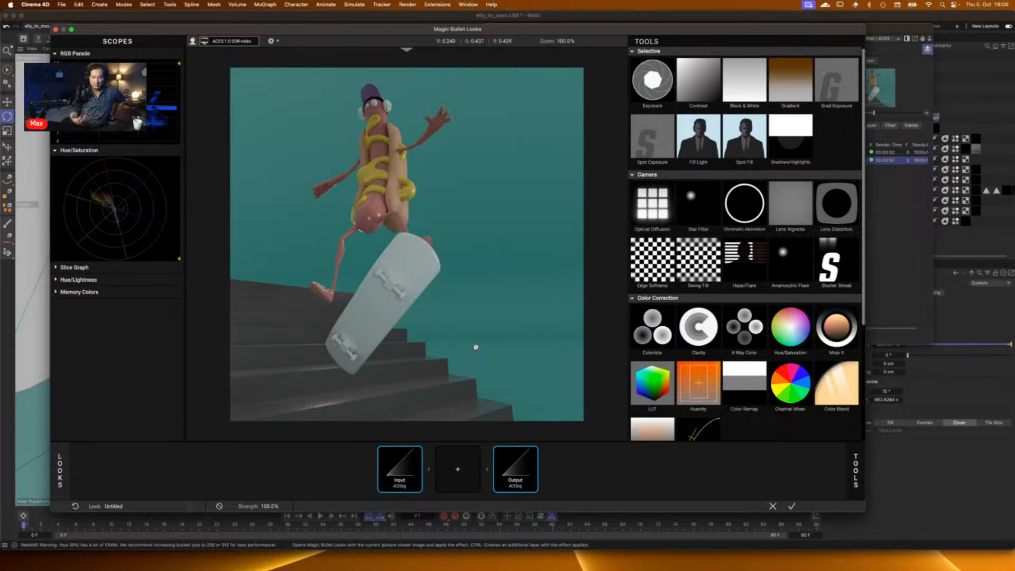
left_click(60, 481)
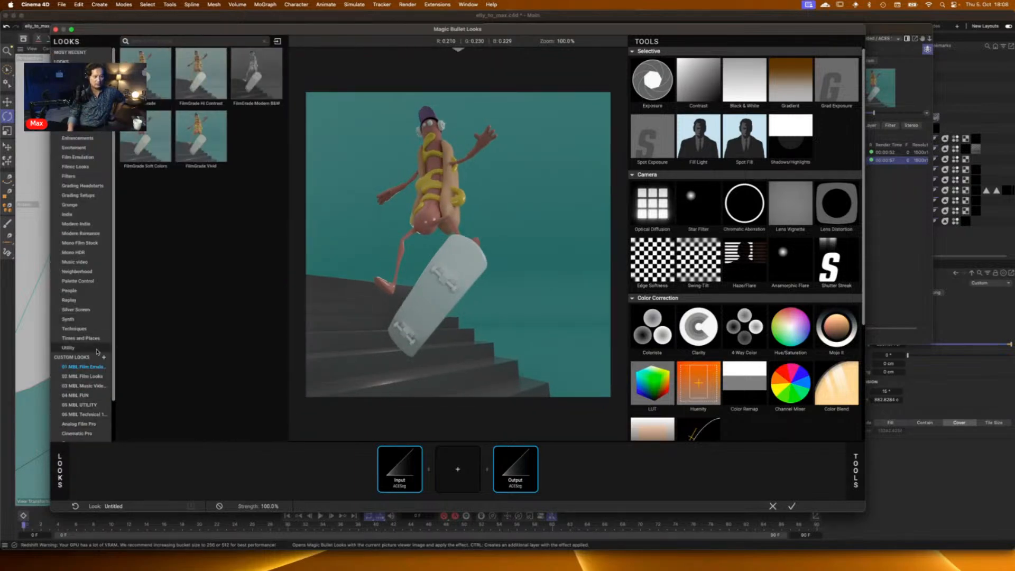
left_click(75, 395)
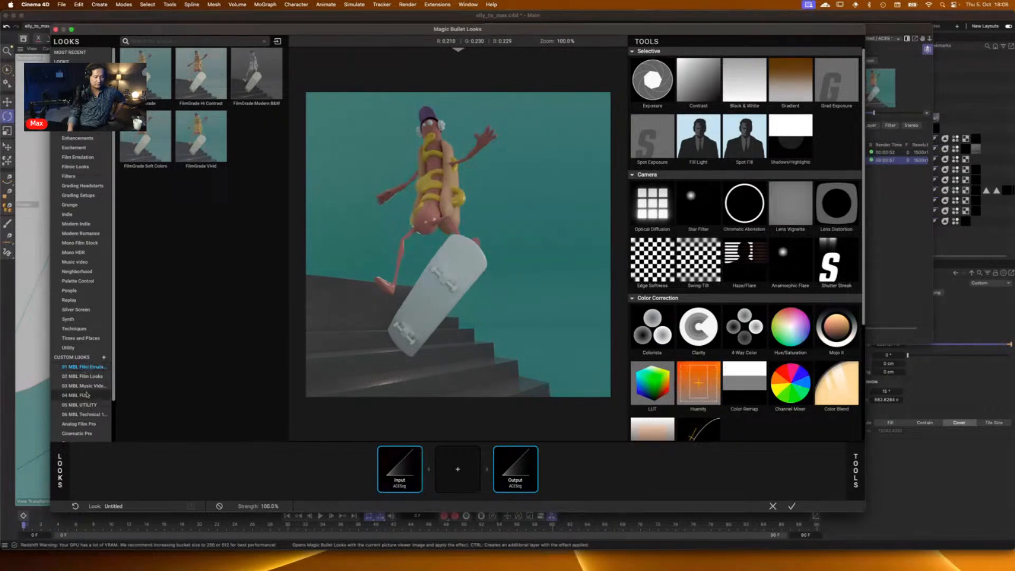
left_click(159, 74)
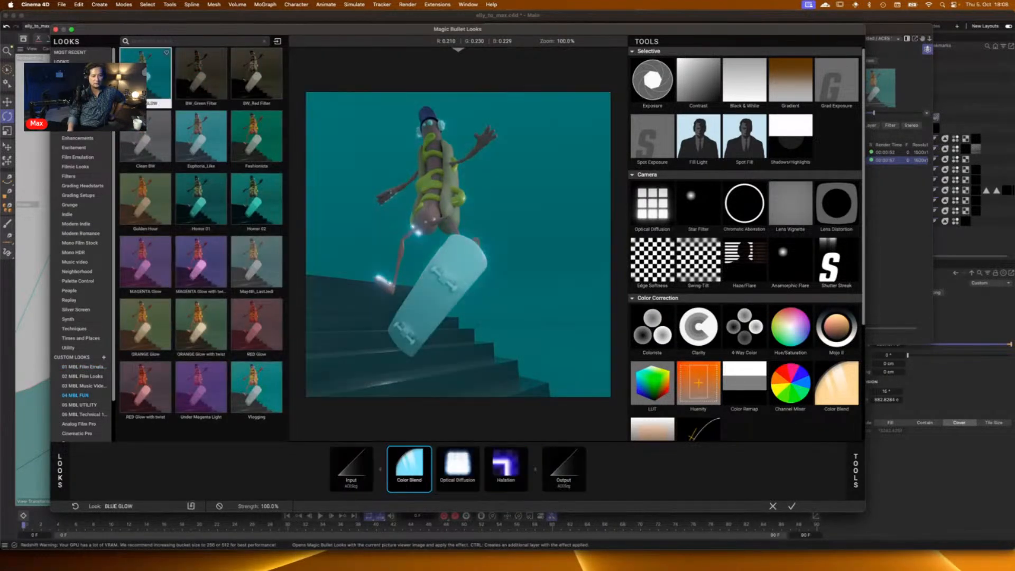
left_click(216, 329)
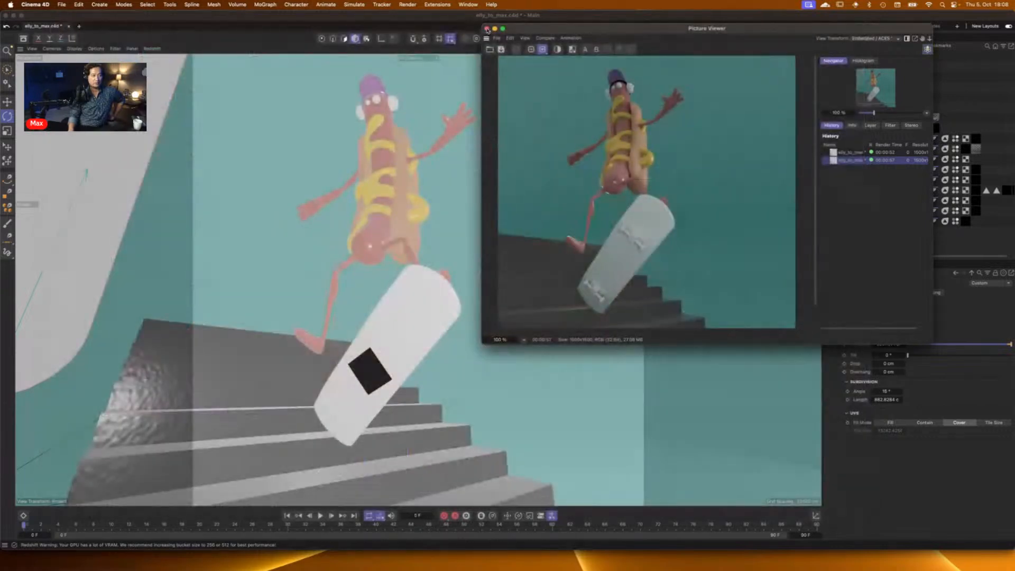
Step: Close the Picture Viewer and the Cinema 4D project without saving its changes
left_click(488, 29)
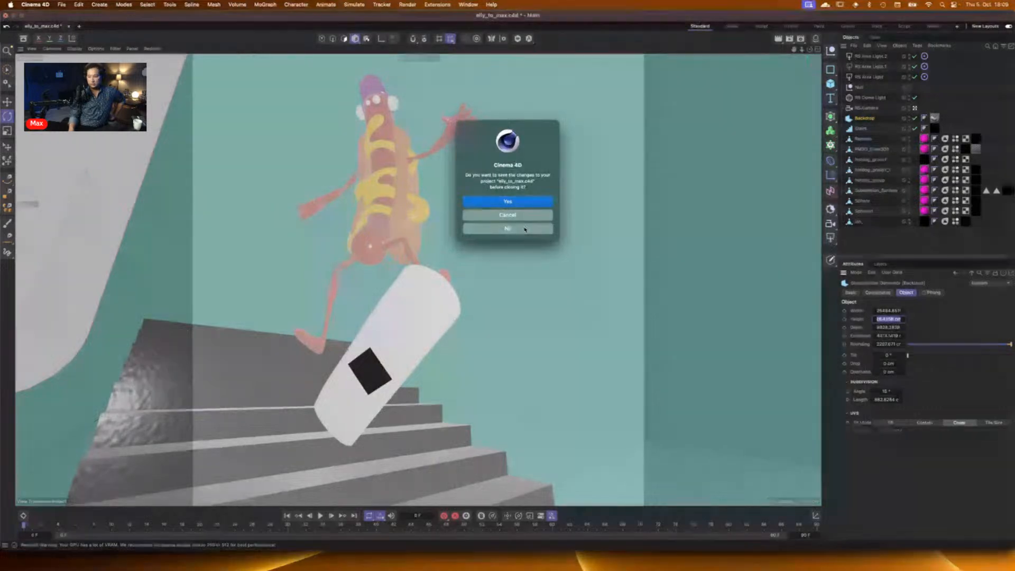
left_click(525, 229)
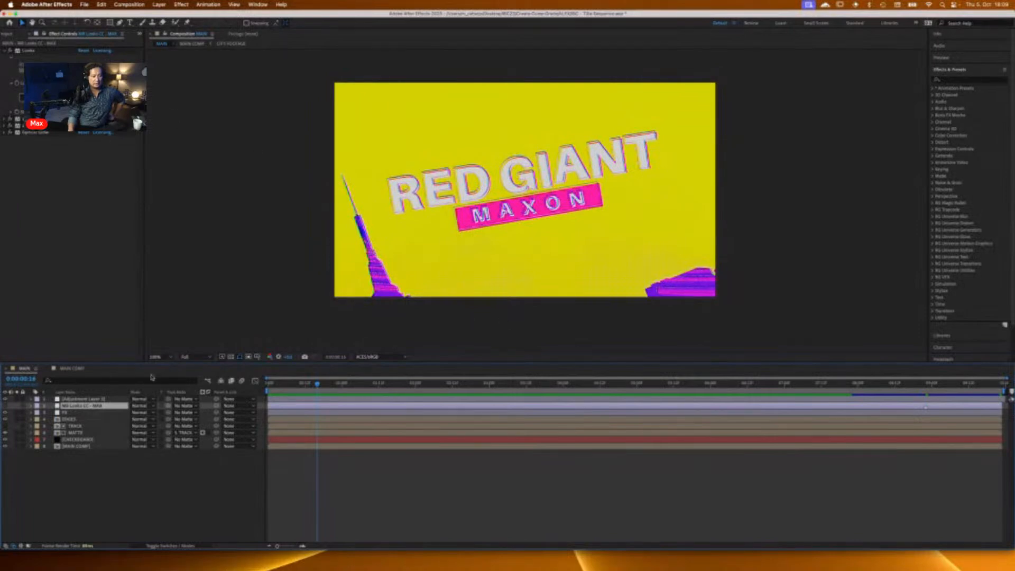
Step: Apply the Magic Bullet Looks effect to the topmost adjustment layer of the MAIN composition in After Effects and open its Looks interface
left_click(76, 400)
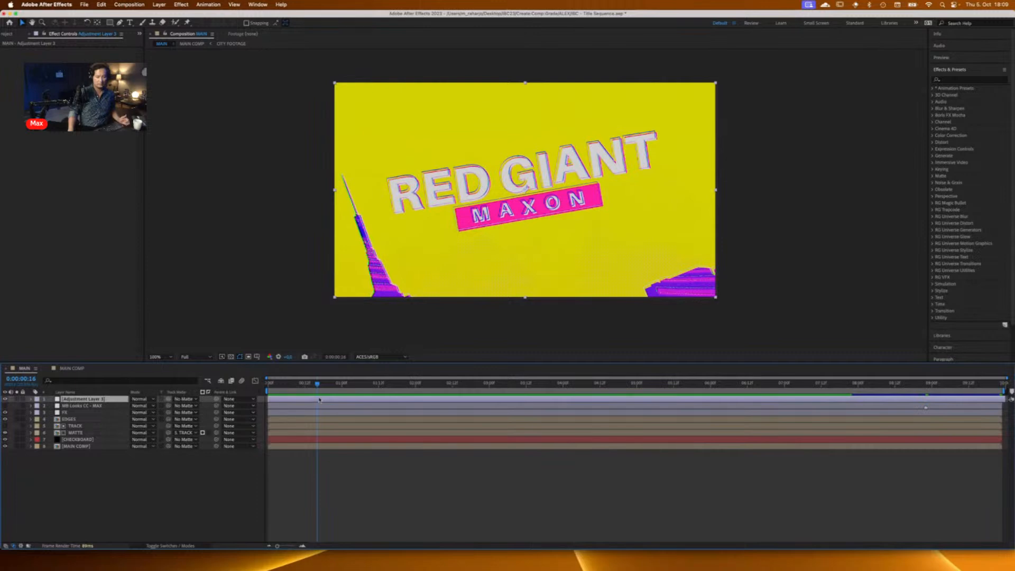
left_click(957, 79)
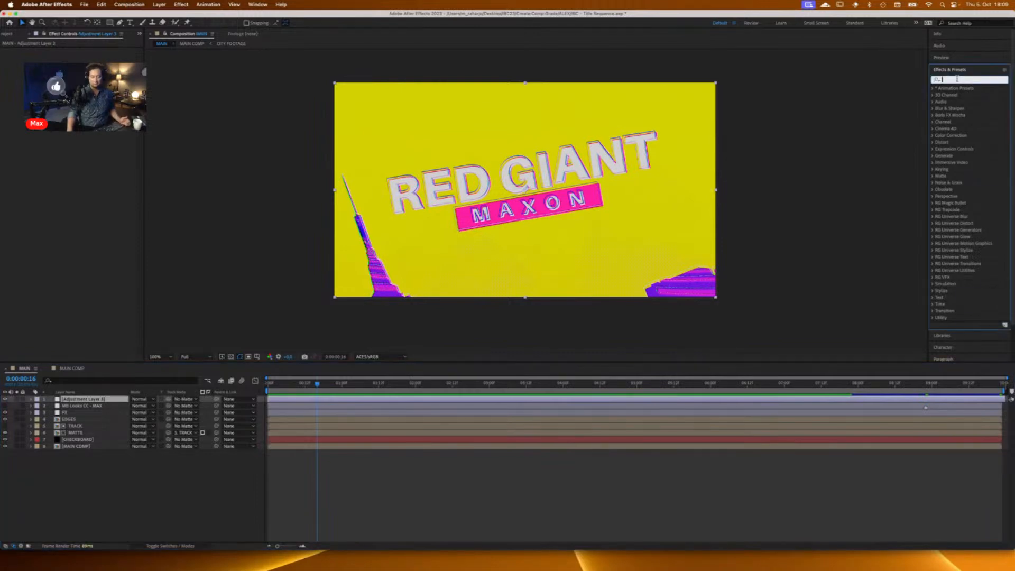
type("look")
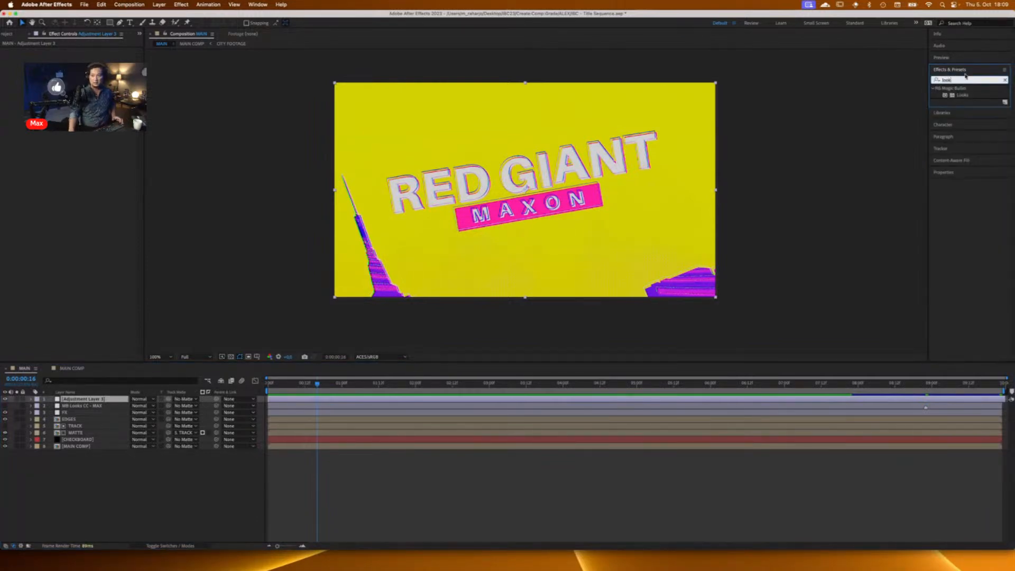
left_click_drag(972, 94, 499, 151)
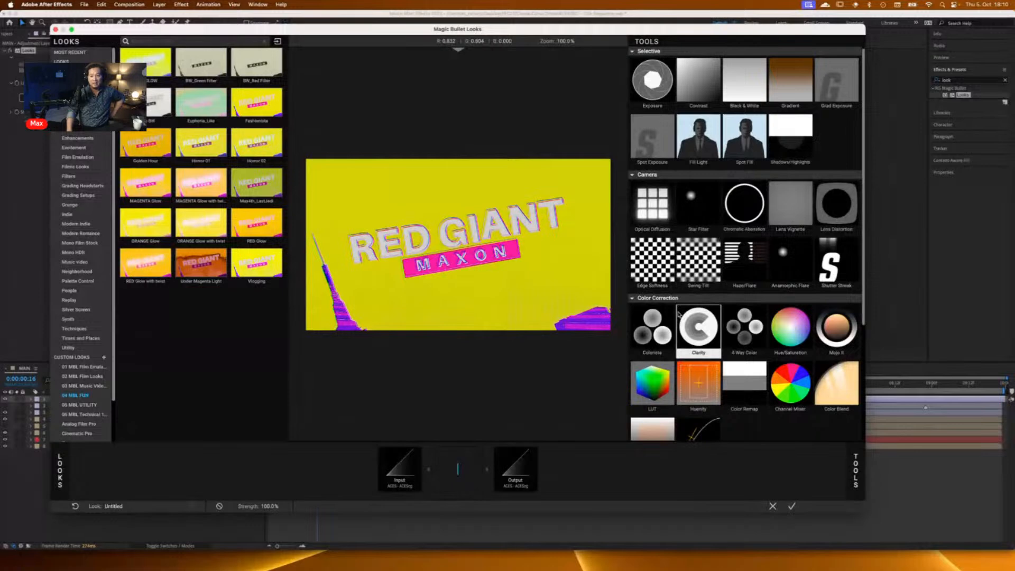
Step: Add the 2-Strip Process tool to the empty look between Input and Output
scroll(679, 314, "down", 5)
left_click_drag(653, 407, 457, 471)
left_click(458, 473)
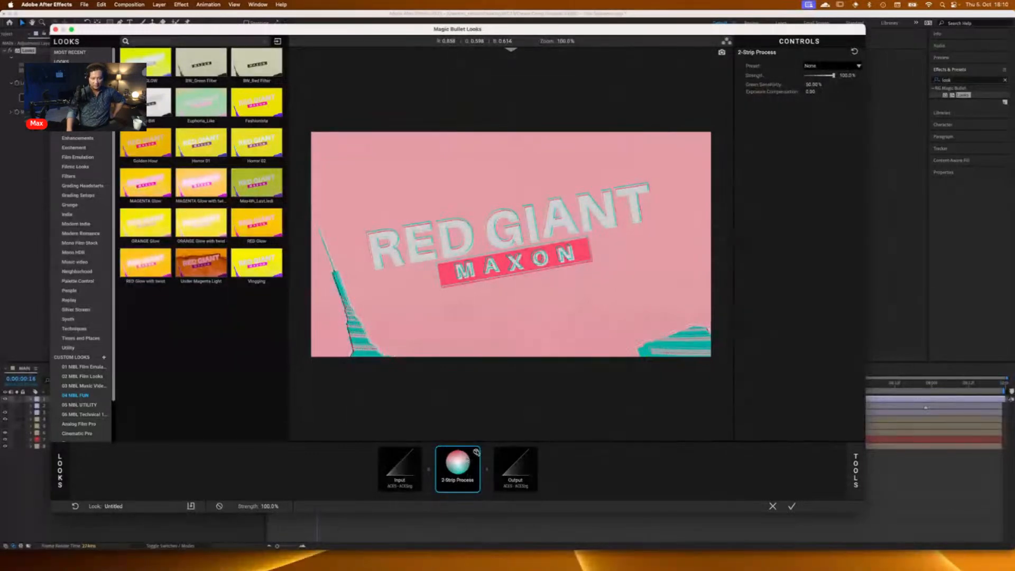
Step: Compare the title image with and without the 2-Strip Process tool, and set its Green Sensitivity to 100%
left_click(476, 453)
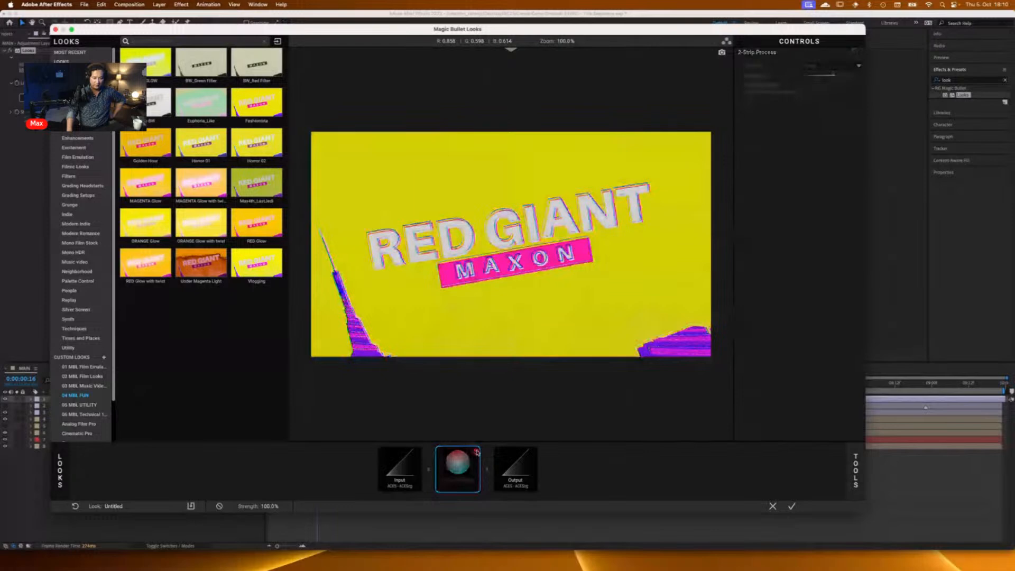
left_click(476, 453)
left_click(476, 452)
left_click(476, 452)
left_click(476, 452)
left_click(476, 452)
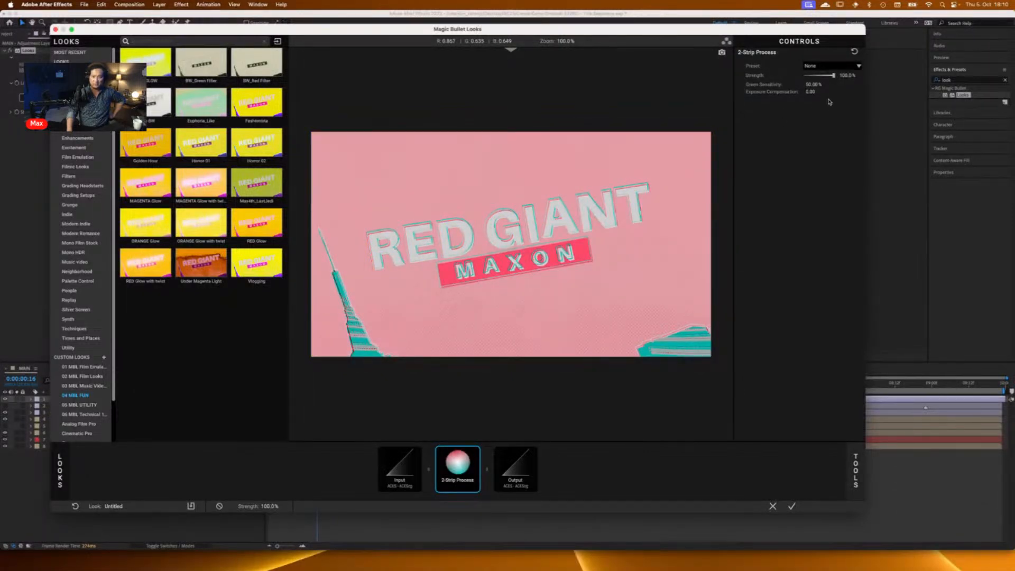
left_click_drag(814, 84, 846, 84)
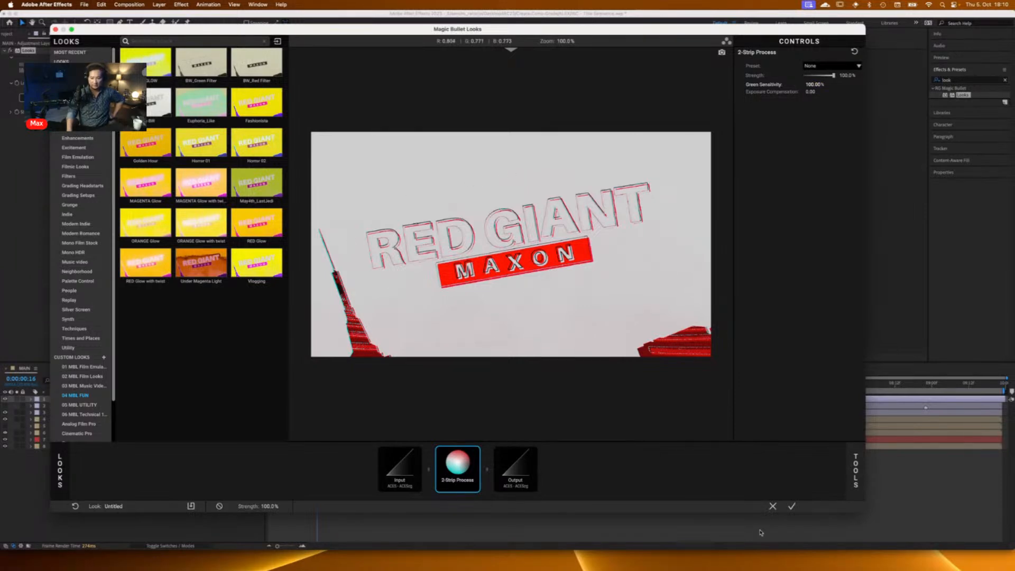
Step: Accept the 2-Strip Process look and apply the inverted uni.Unmult effect to the topmost adjustment layer
left_click(791, 507)
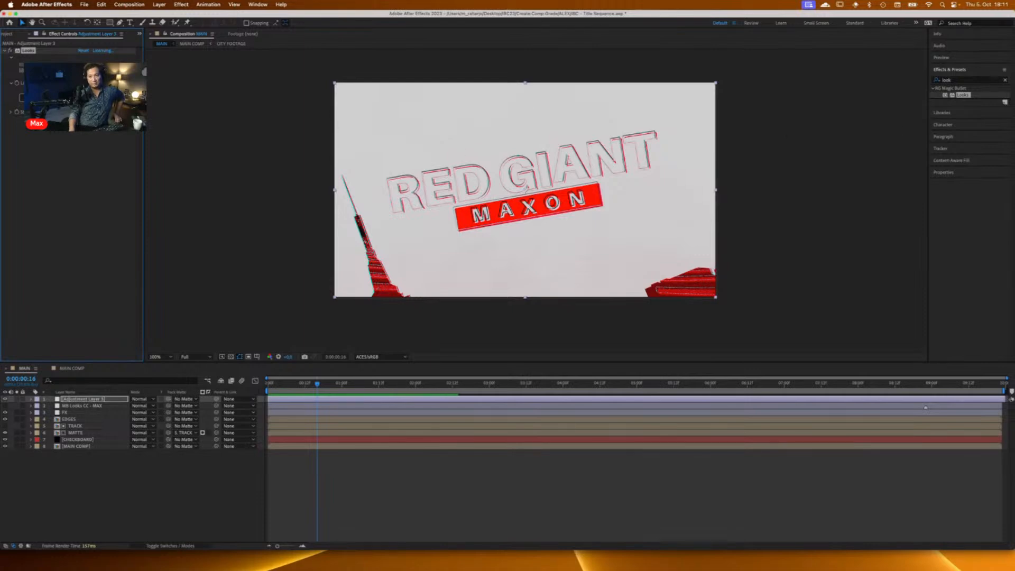
left_click(1005, 80)
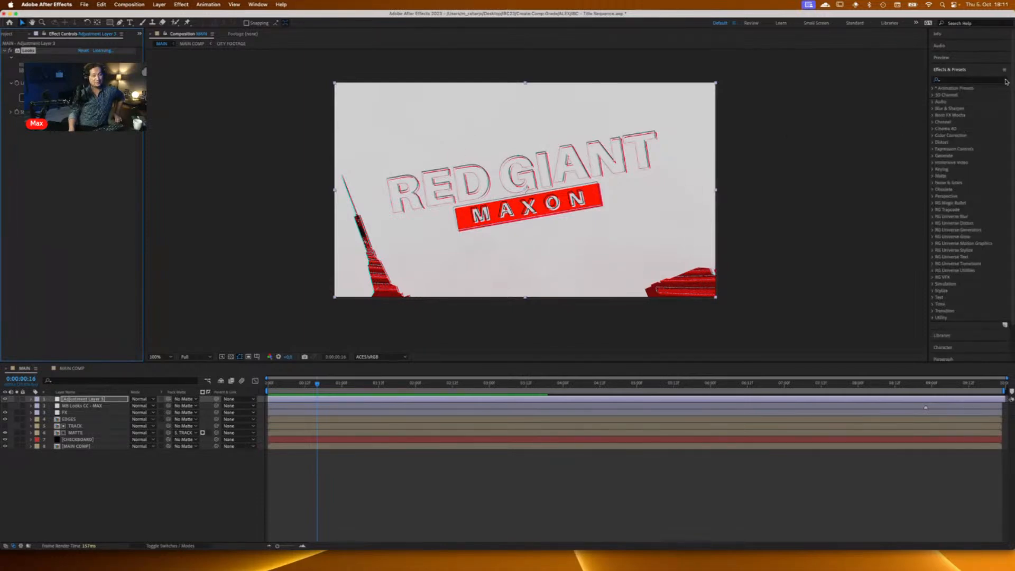
left_click(962, 80)
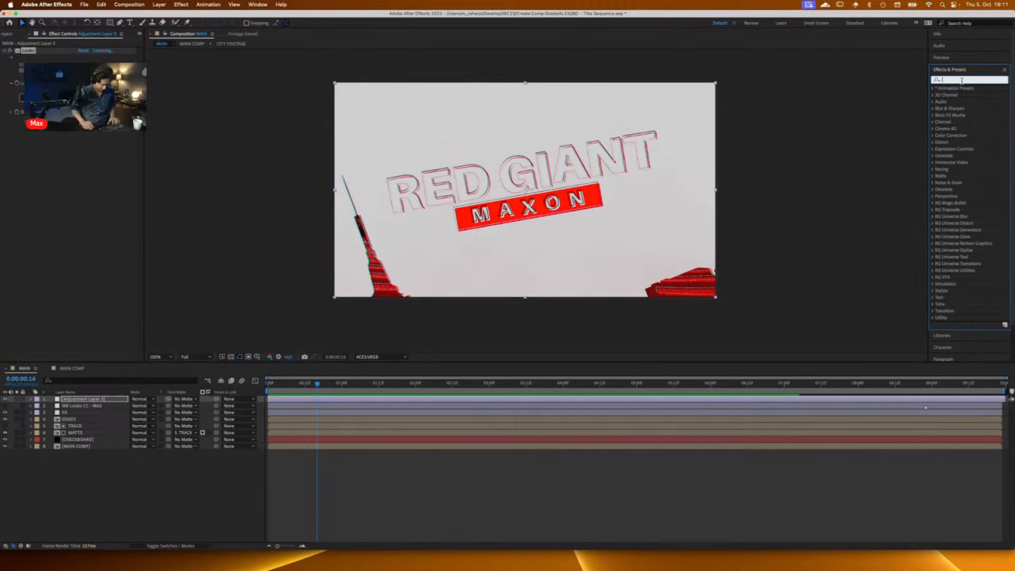
type("unmult")
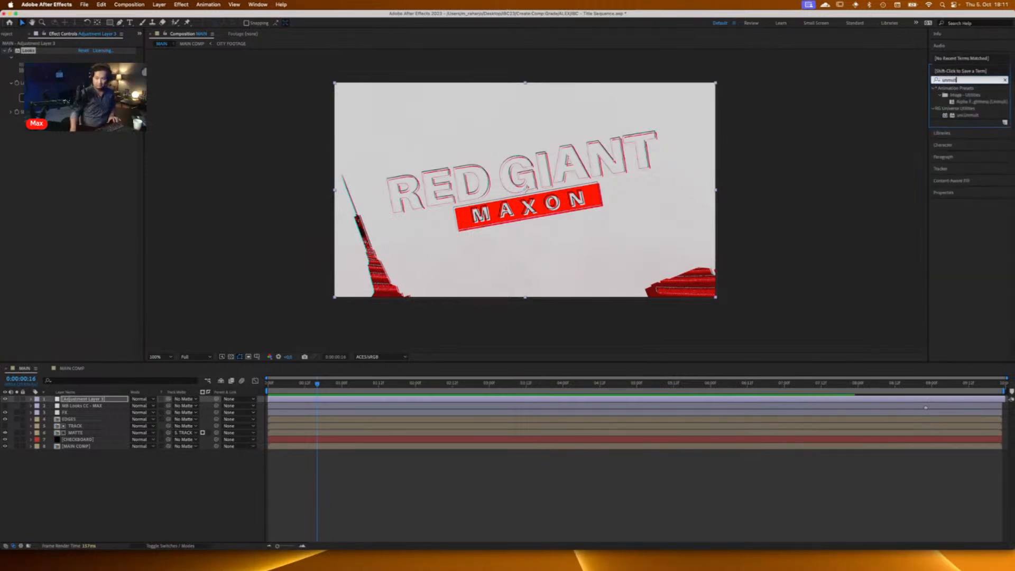
left_click_drag(958, 116, 548, 165)
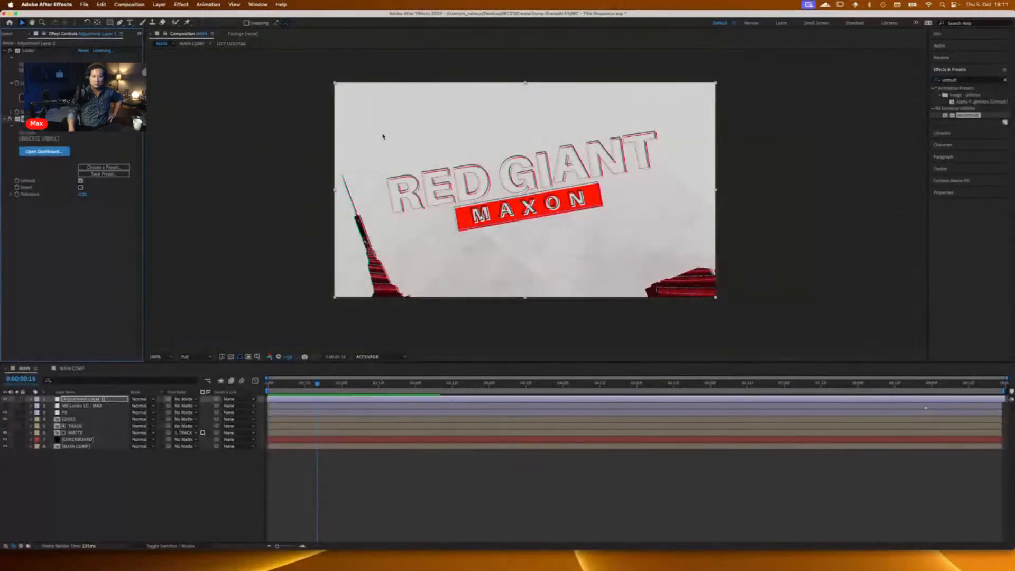
left_click(80, 187)
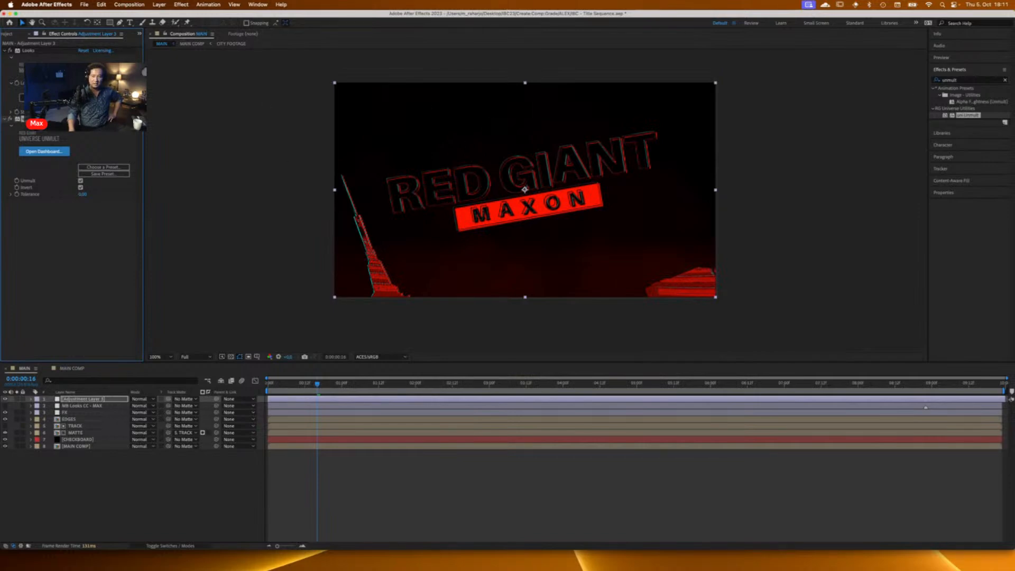
Step: Apply the uni.Multitone effect to the adjustment layer and set its Color Scheme to Tritone
left_click(1005, 80)
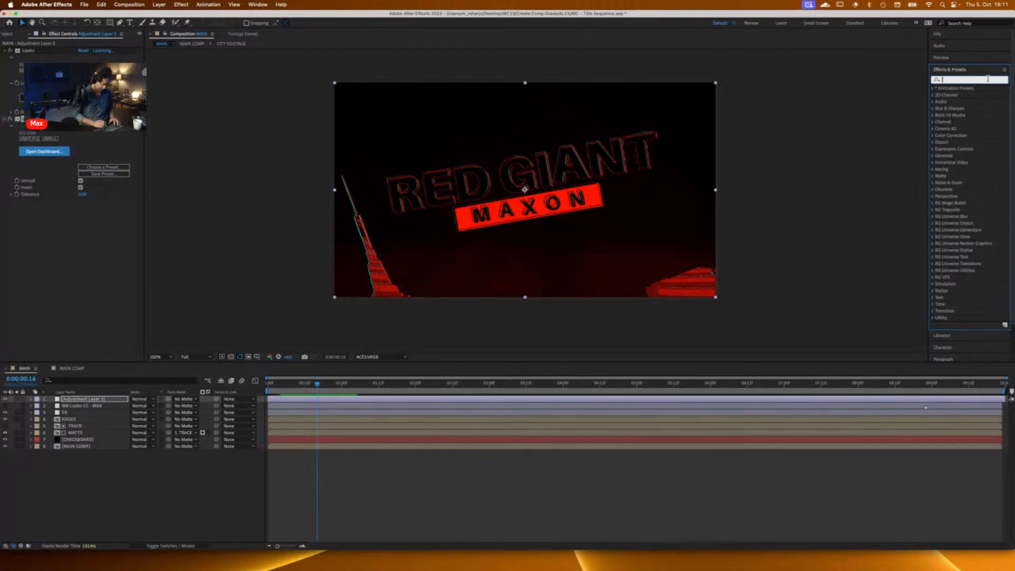
type("multin")
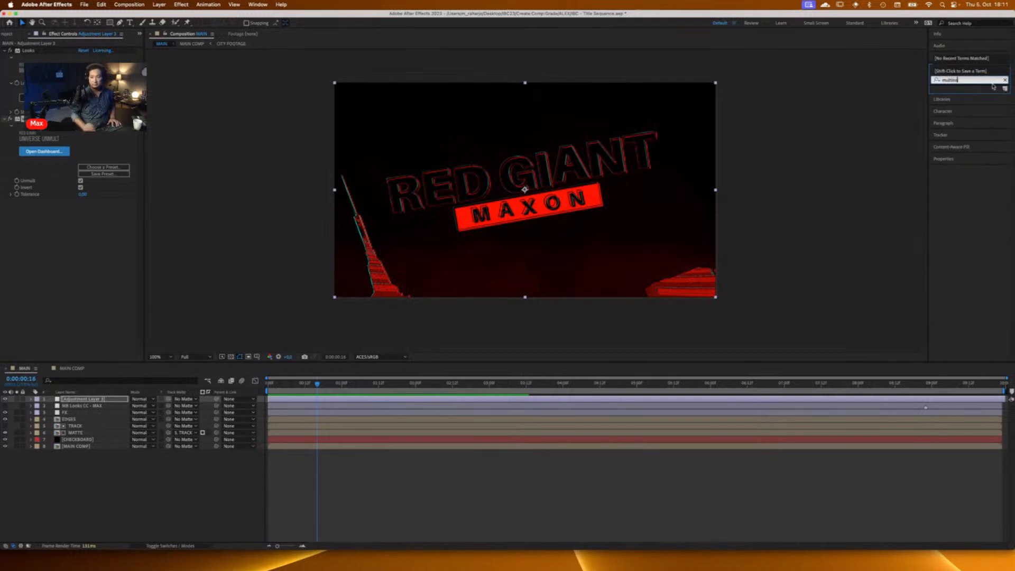
key("BackSpace")
key("BackSpace")
key("BackSpace")
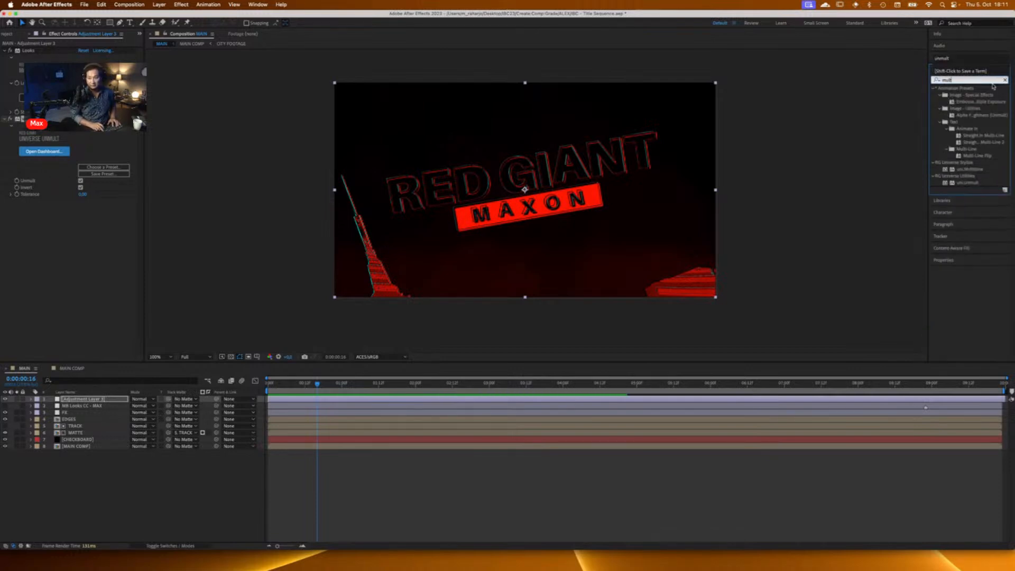
type("ito")
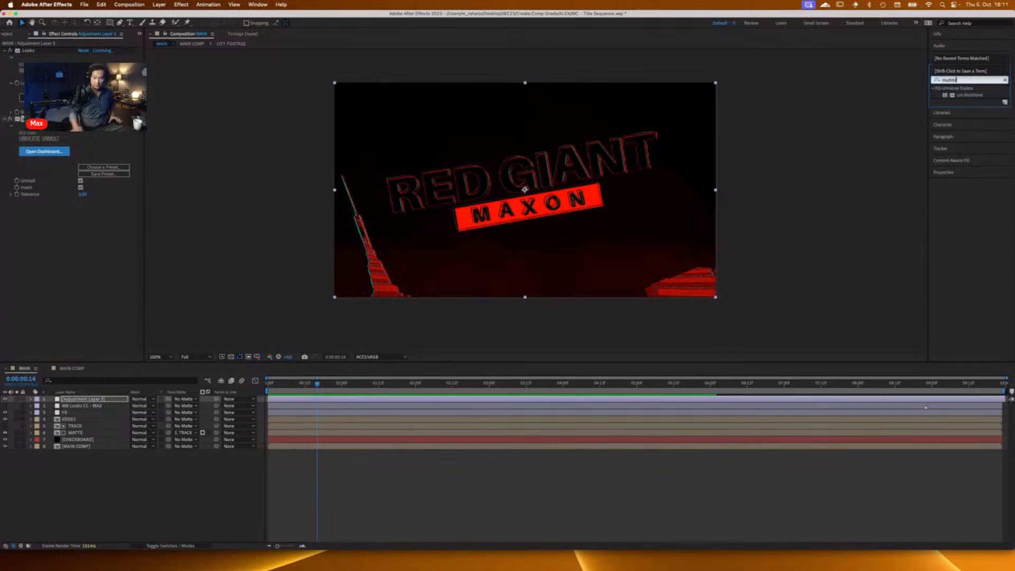
left_click_drag(872, 109, 588, 210)
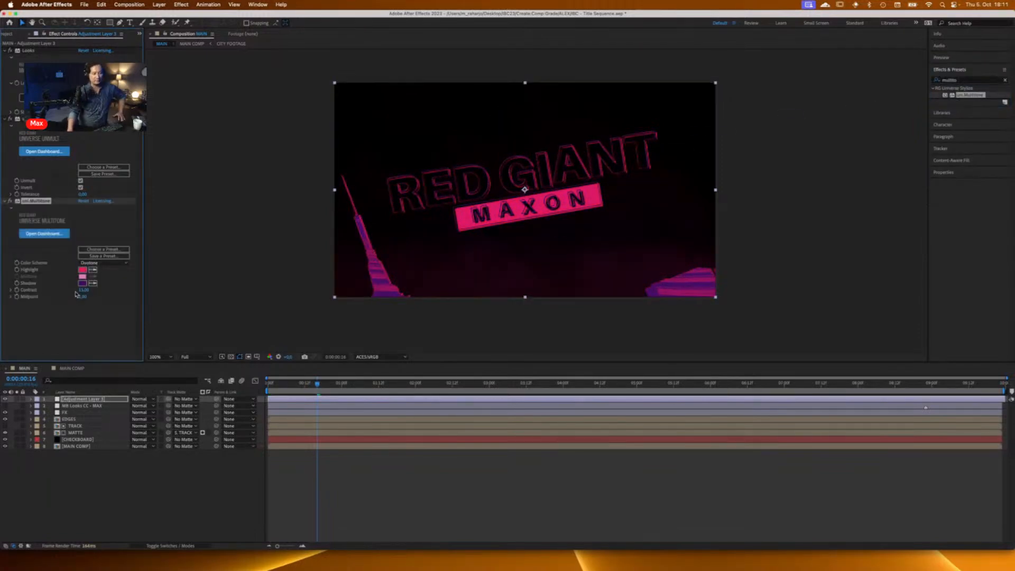
left_click(106, 264)
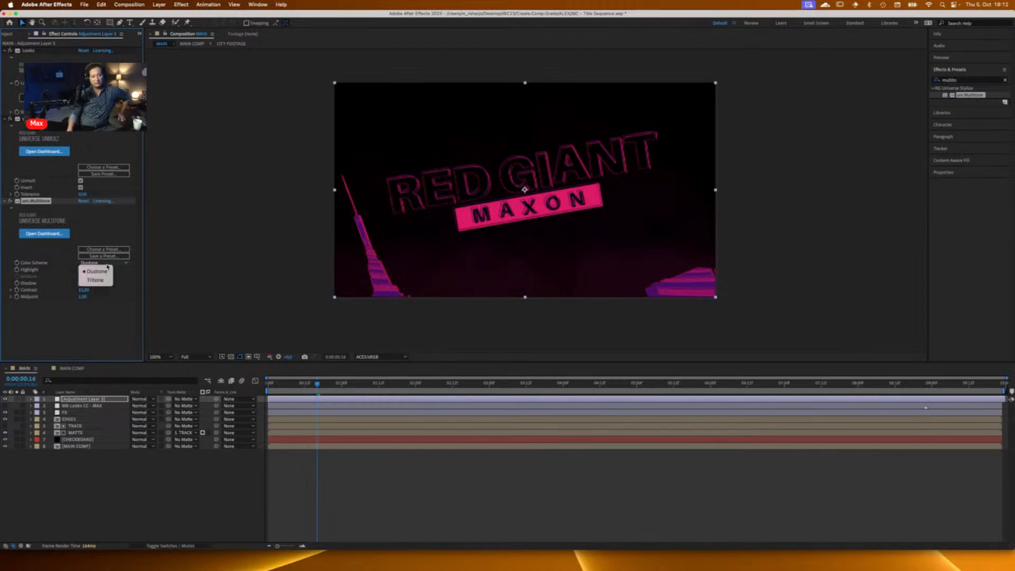
left_click(96, 280)
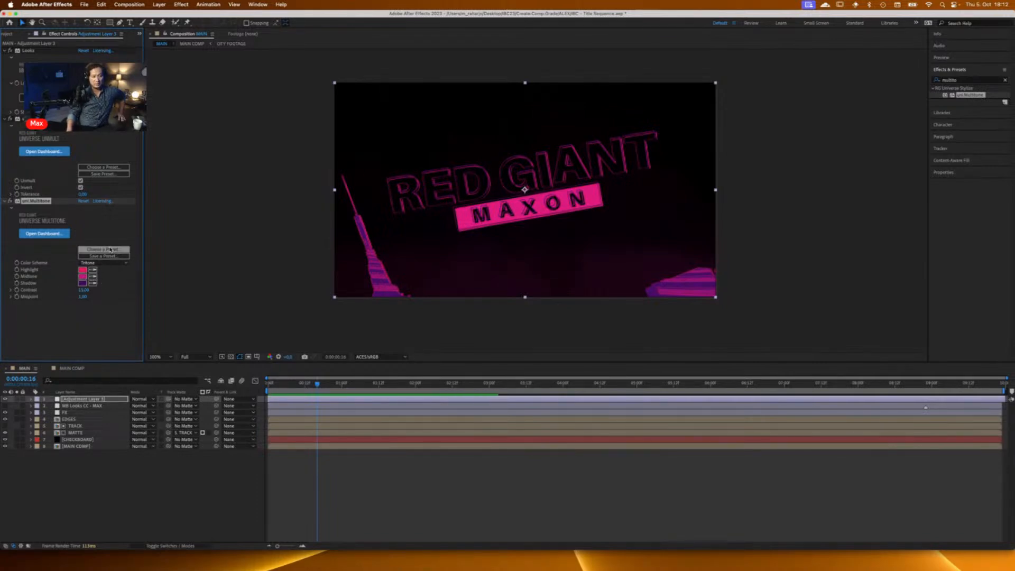
Step: Browse the Multitone presets in the Red Giant Universe Dashboard, leaving it without applying one
left_click(113, 250)
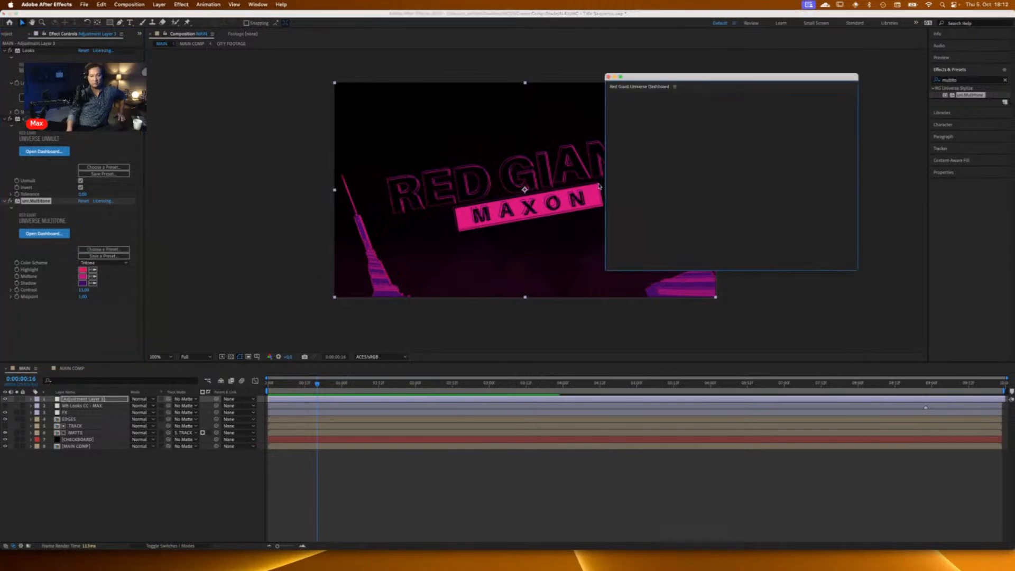
mouse_move(705, 215)
scroll(705, 215, "down", 5)
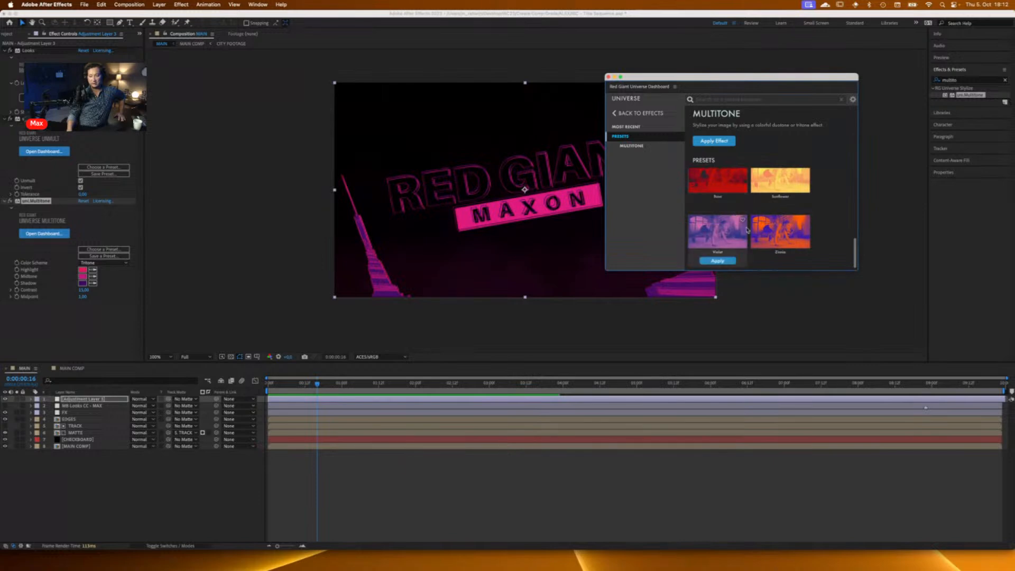
scroll(748, 230, "up", 3)
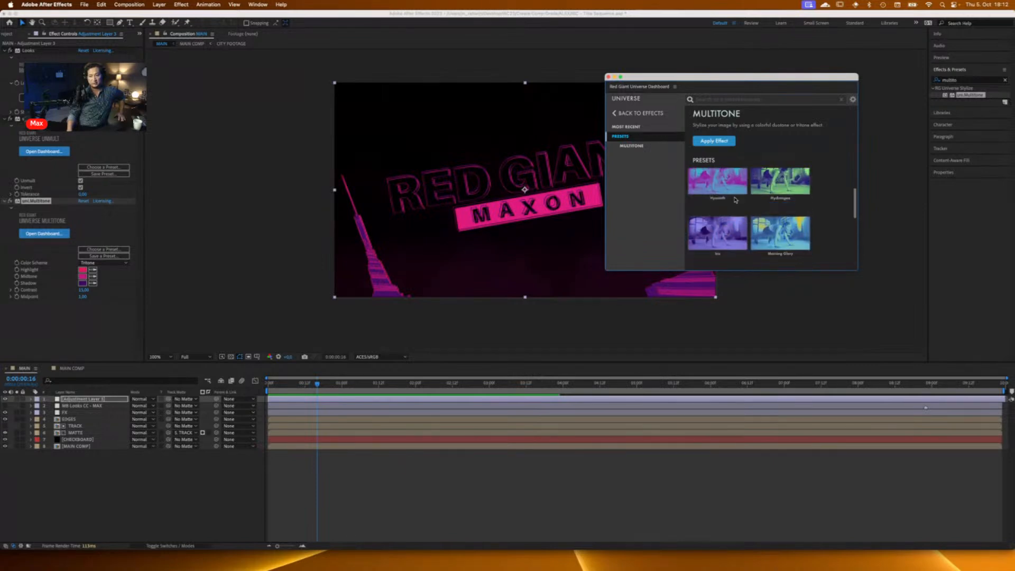
left_click(609, 77)
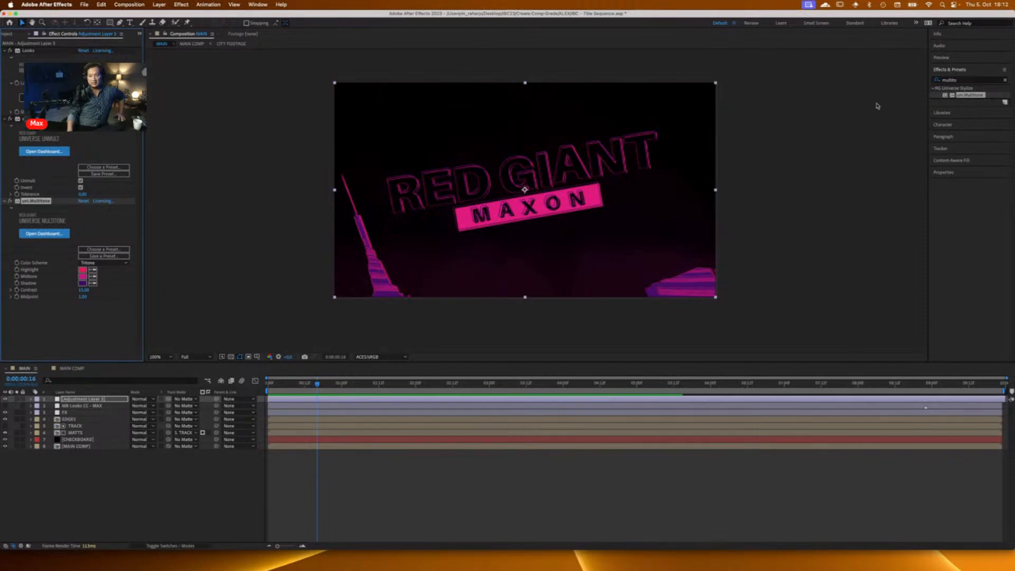
Step: Apply the Optical Glow effect to the adjustment layer and preview the composition at 0:00:00:11
left_click(1005, 80)
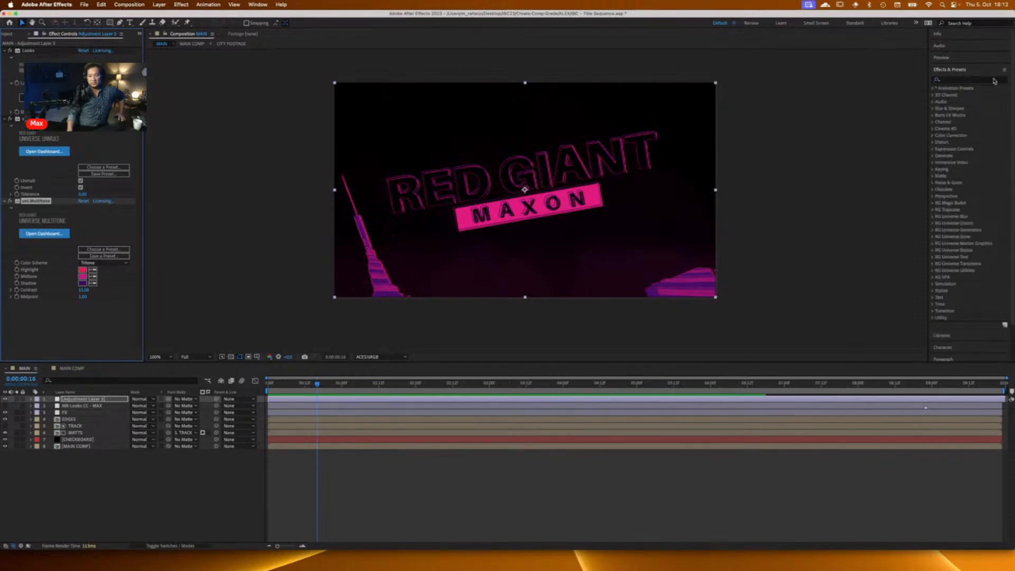
left_click(995, 79)
type("op")
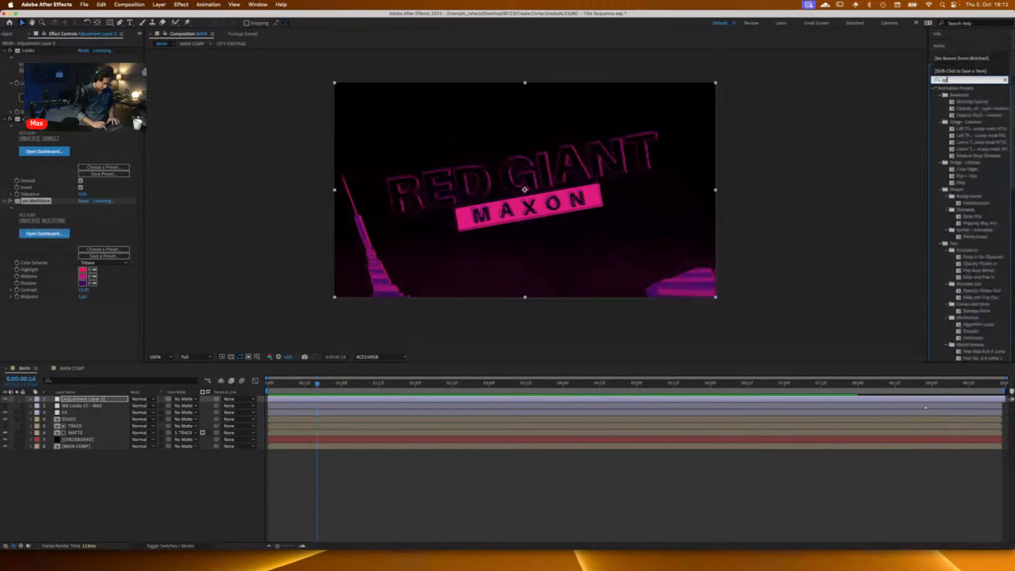
type("tical glow")
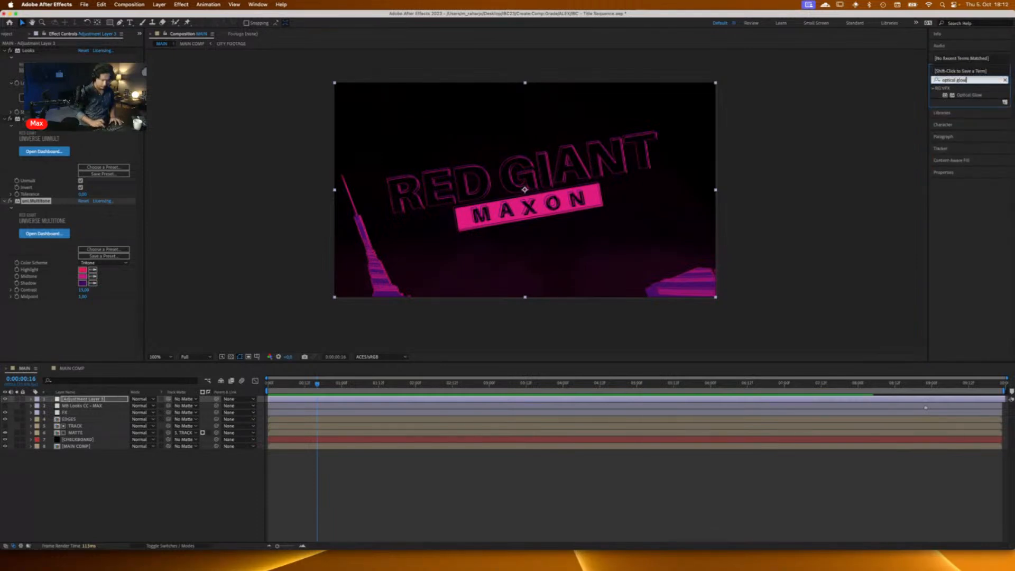
left_click_drag(956, 97, 510, 218)
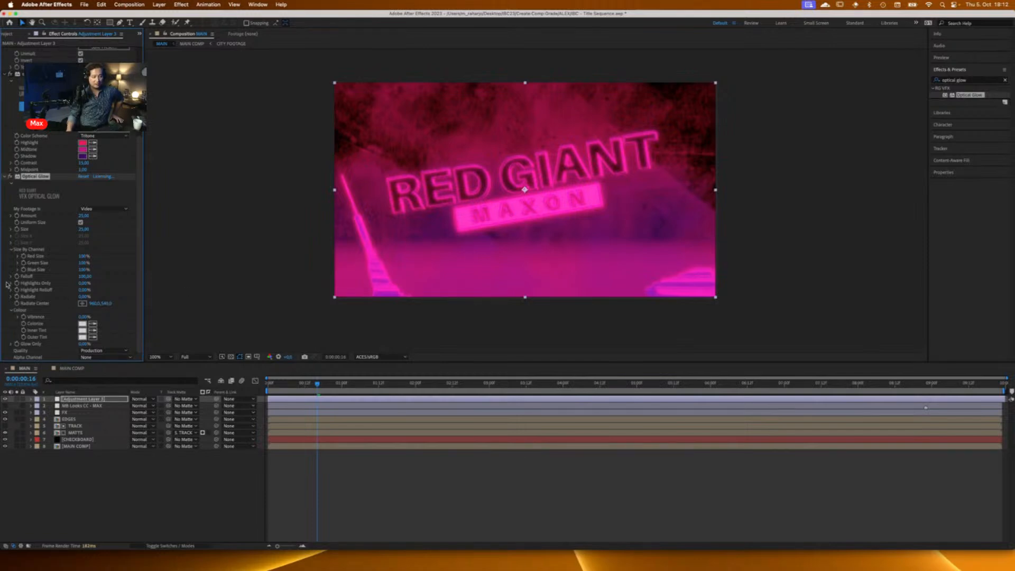
scroll(121, 249, "up", 1)
mouse_move(320, 387)
left_mouse_down()
mouse_move(345, 388)
mouse_move(301, 393)
left_mouse_up()
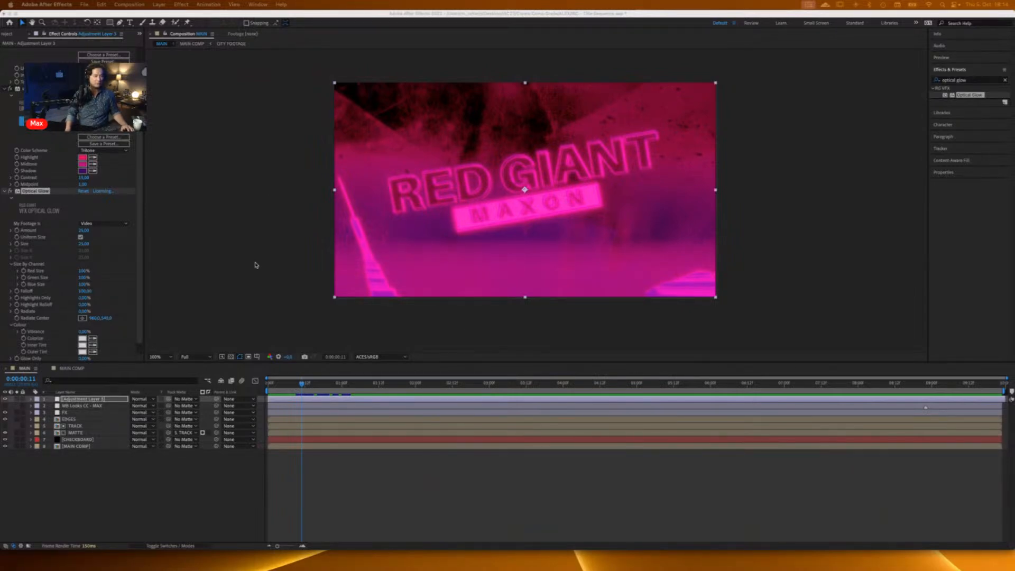
Step: Close the After Effects project without saving its changes and open the recent IBC2023_Bowling project in Premiere Pro
left_click(4, 13)
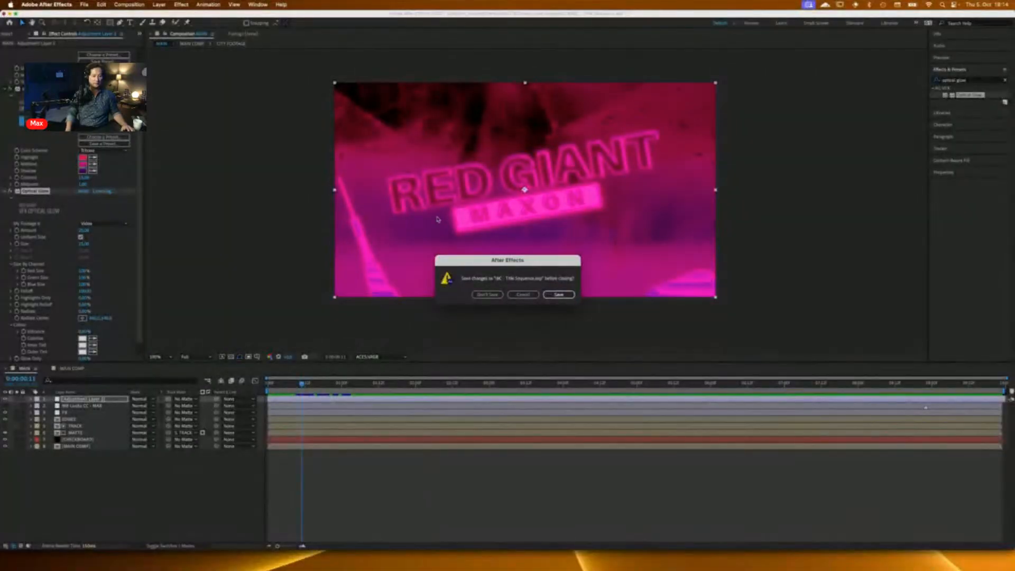
left_click(485, 295)
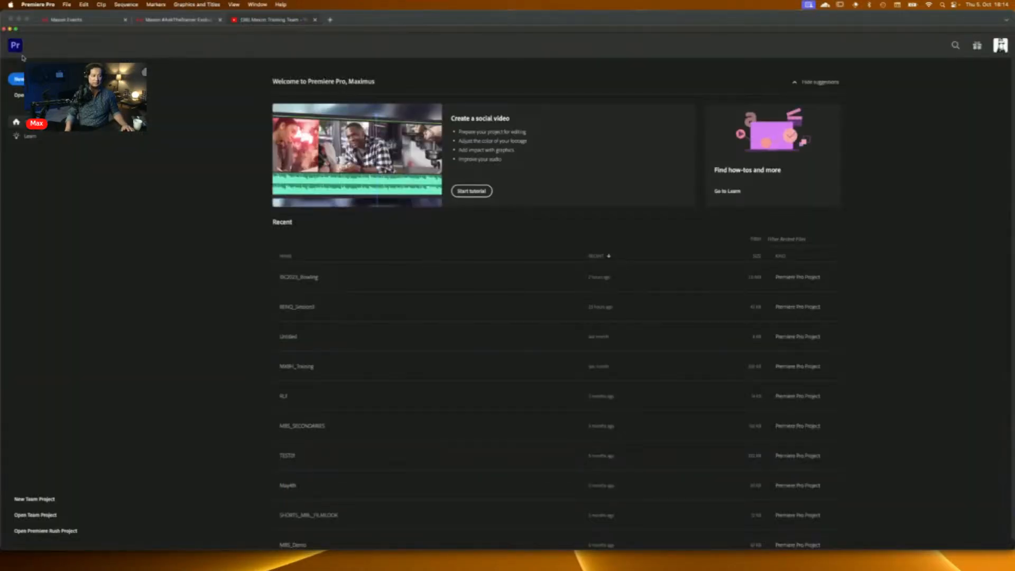
double_click(297, 285)
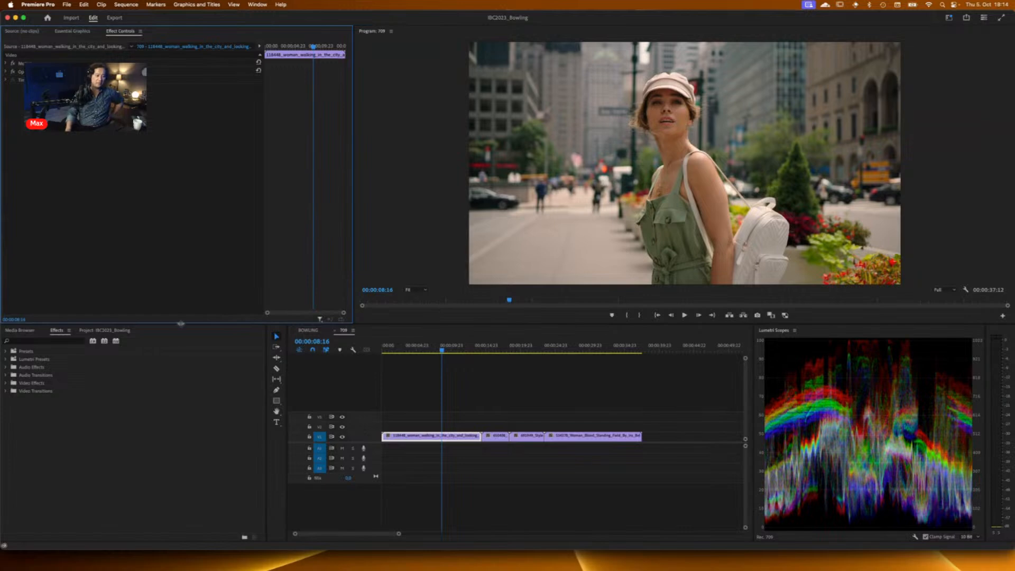
Step: Scrub through the 709 and BOWLING sequences to review their footage
left_click(413, 350)
left_click_drag(415, 354, 598, 354)
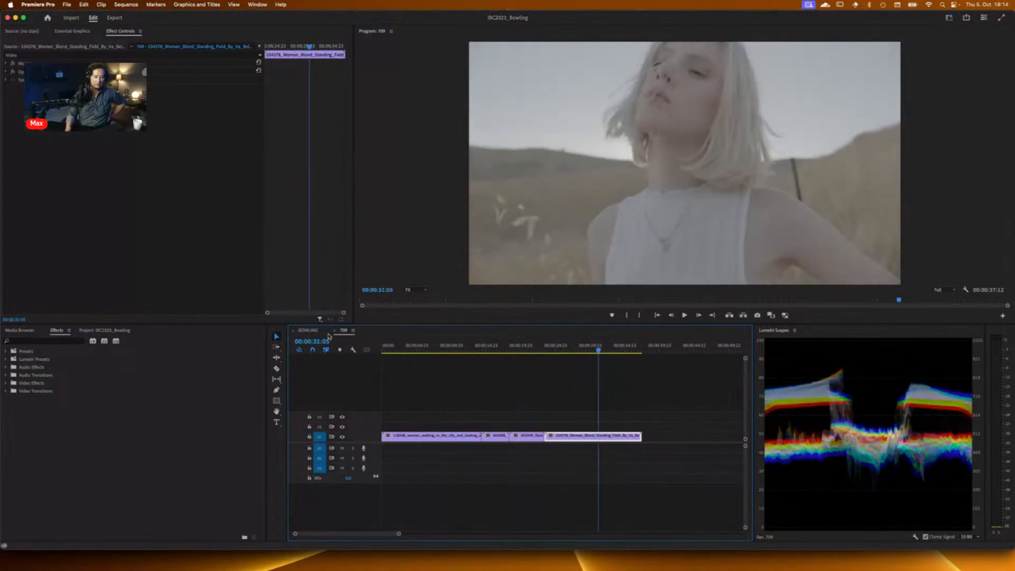
left_click(309, 331)
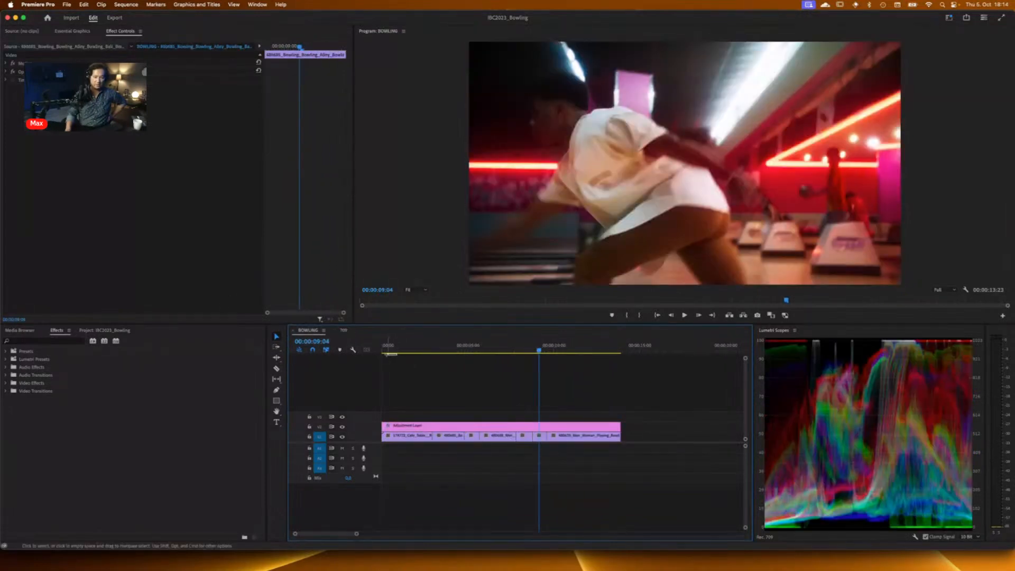
left_click_drag(395, 353, 441, 353)
Step: Delete the Looks effect from the BOWLING sequence's adjustment layer and scrub through the ungraded clips
left_click(426, 430)
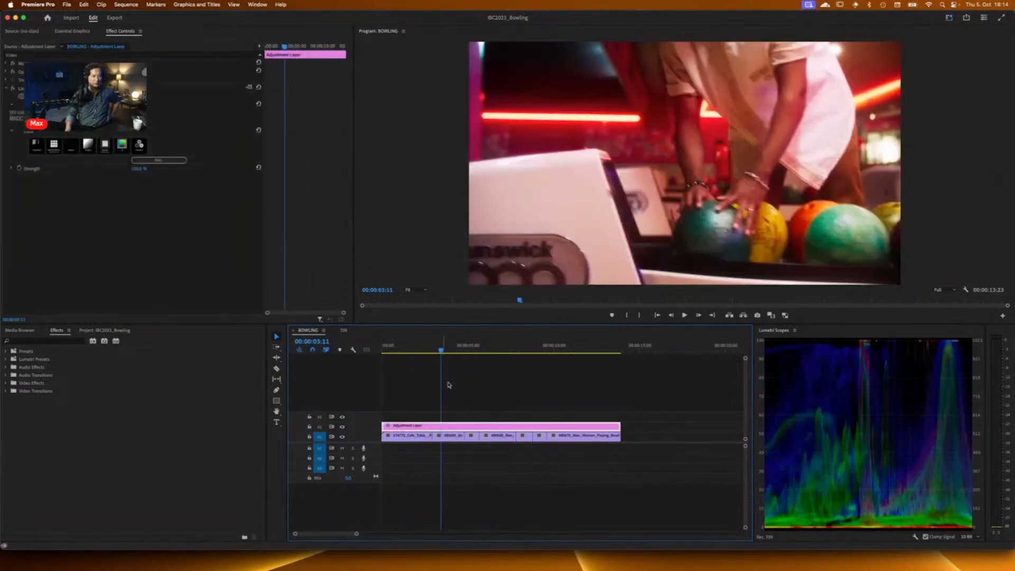
left_click(20, 89)
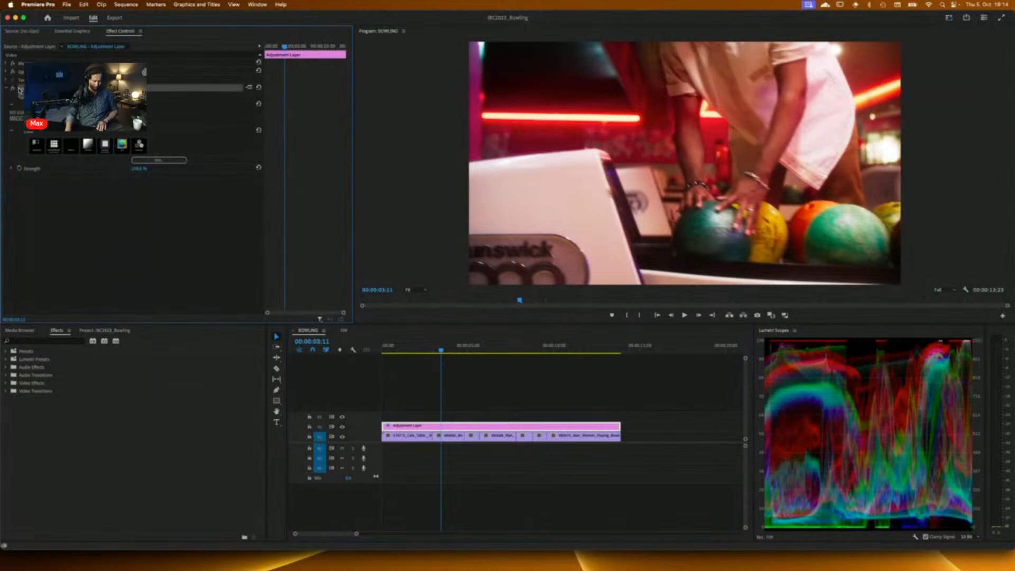
key("Delete")
left_click(418, 351)
left_click_drag(418, 351, 561, 349)
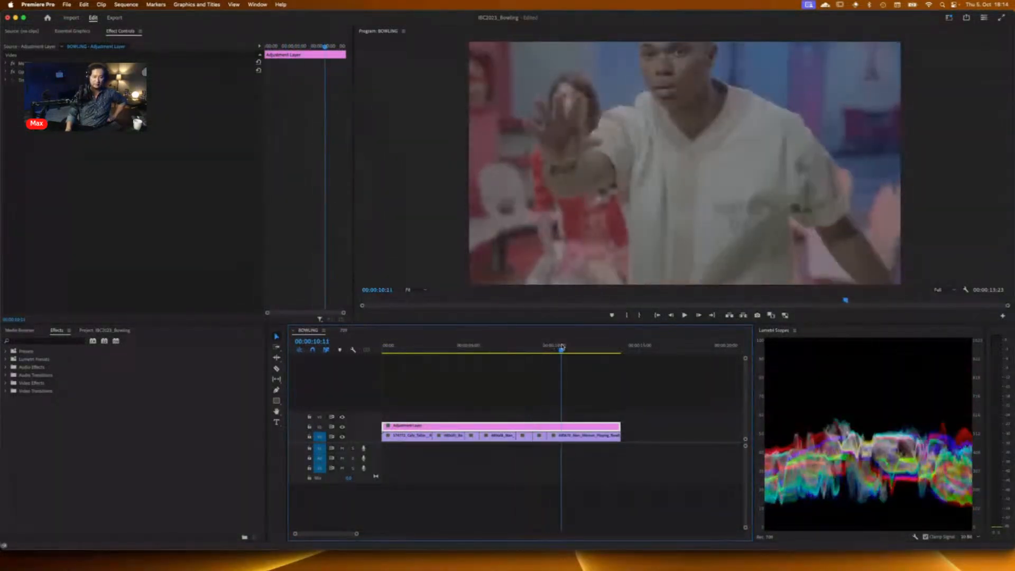
Step: Apply the Magic Bullet Looks effect to the woman-walking-in-the-city clip of the 709 sequence, with the playhead at 00:00:09:01
left_click(344, 331)
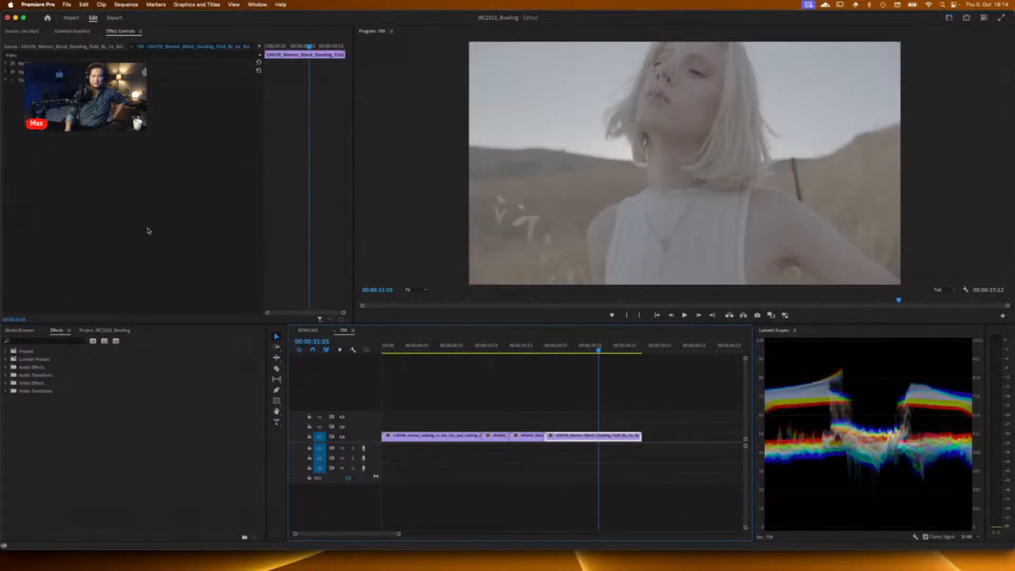
left_click_drag(416, 349, 445, 353)
left_click(46, 342)
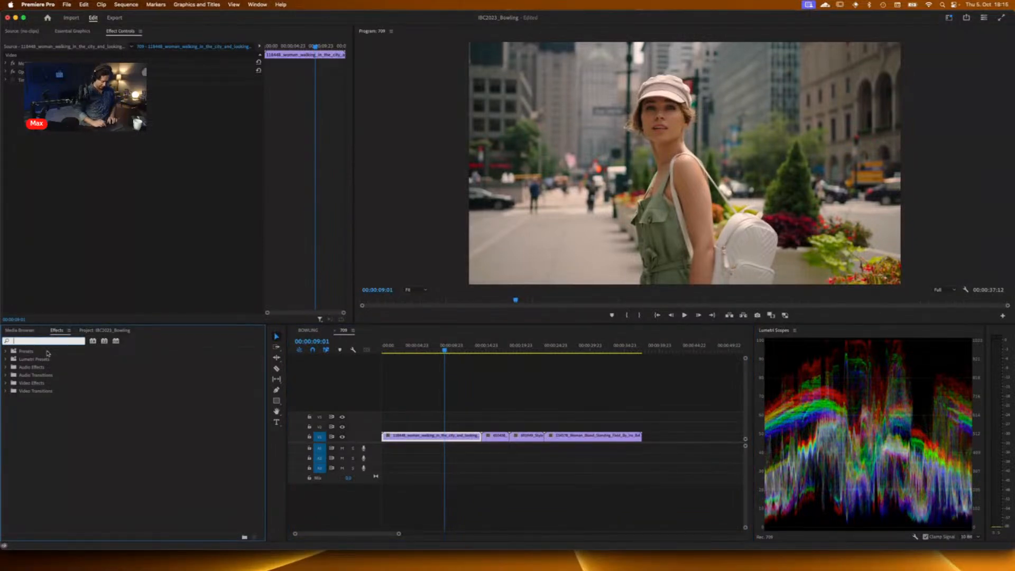
type("bullet")
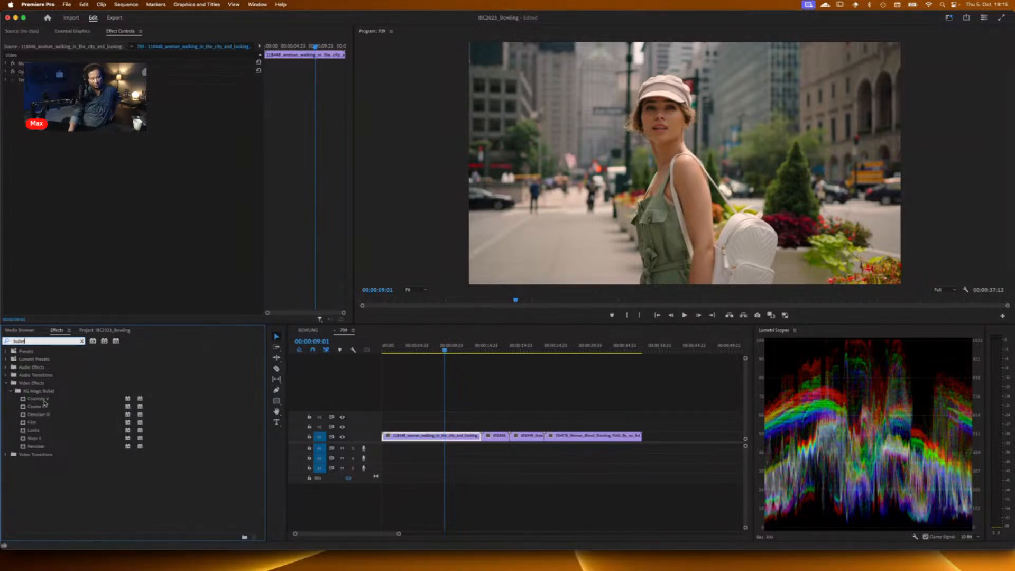
left_click(39, 432)
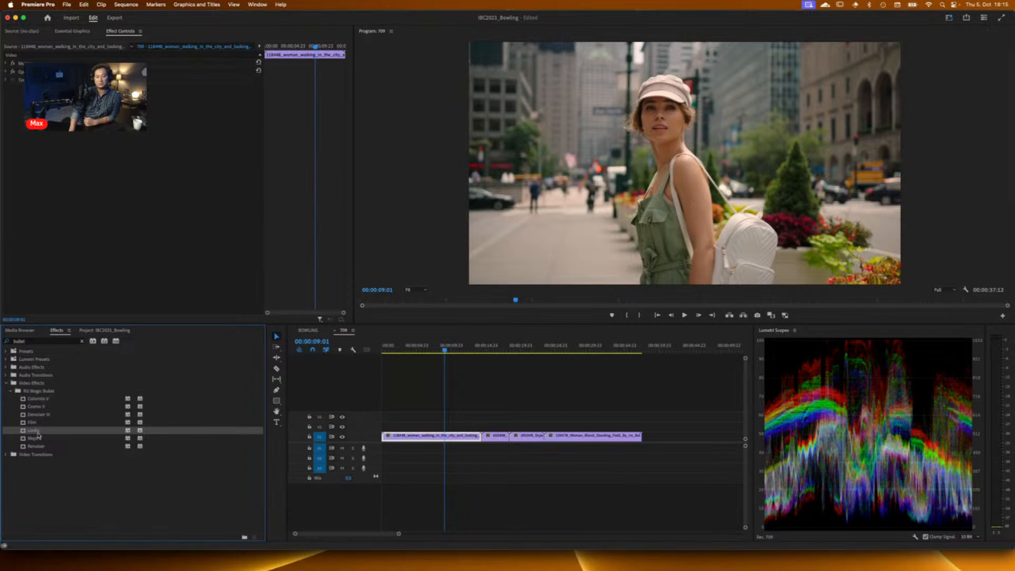
left_click_drag(44, 430, 457, 439)
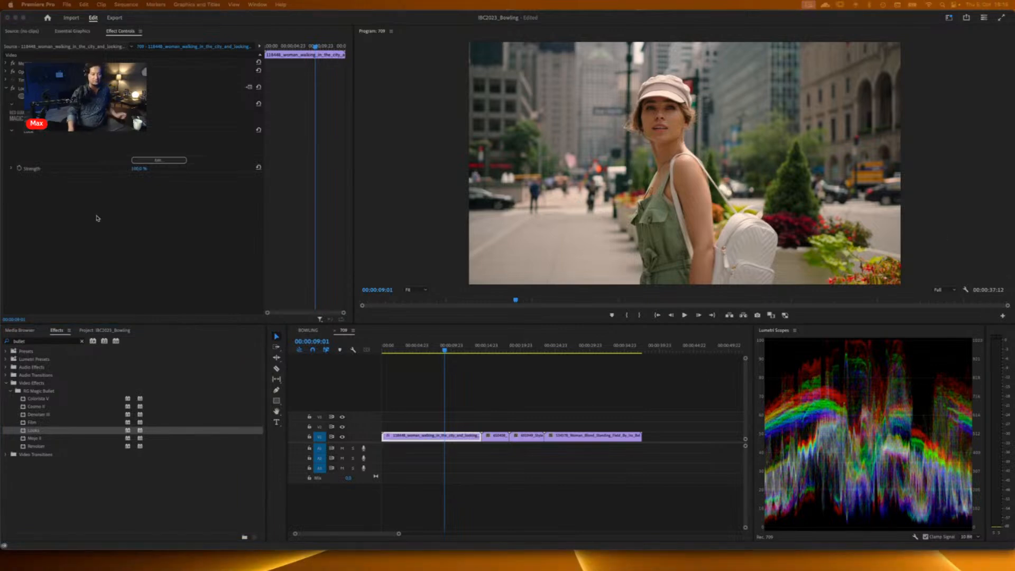
Step: Open the Magic Bullet Looks editor for the clip and collapse its Looks, Scopes and Controls areas to enlarge the preview
left_click(158, 161)
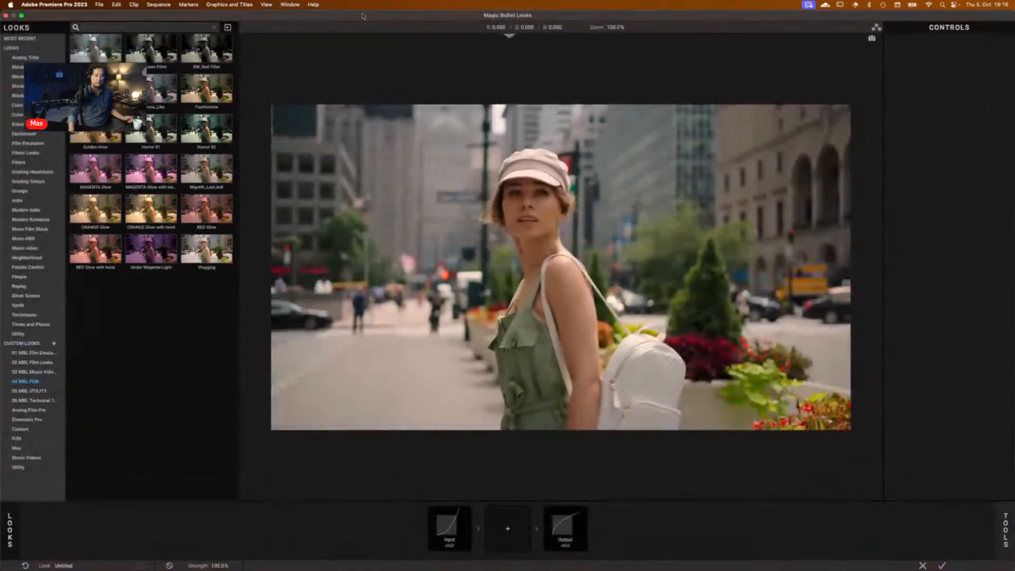
left_click(9, 536)
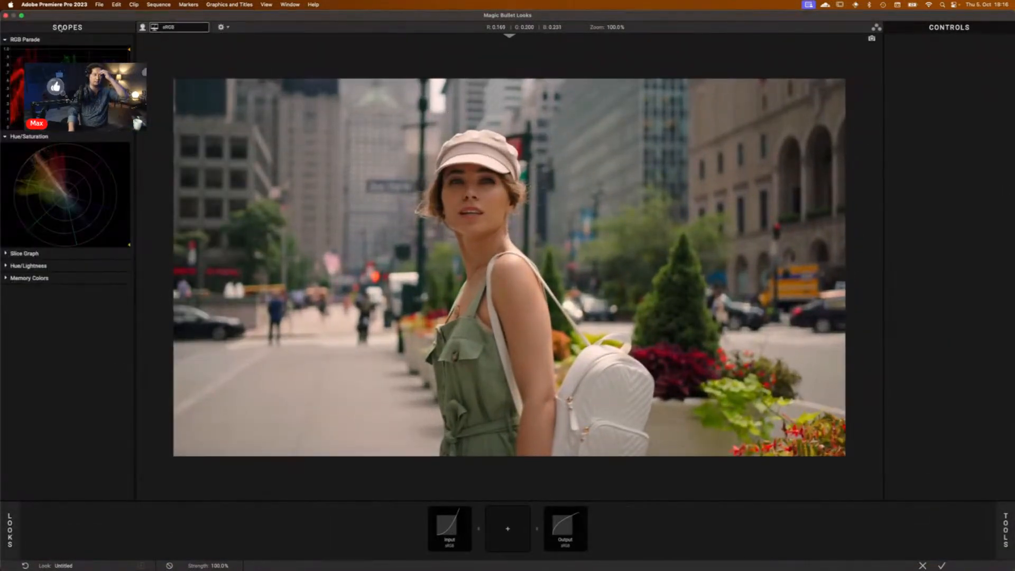
left_click(60, 28)
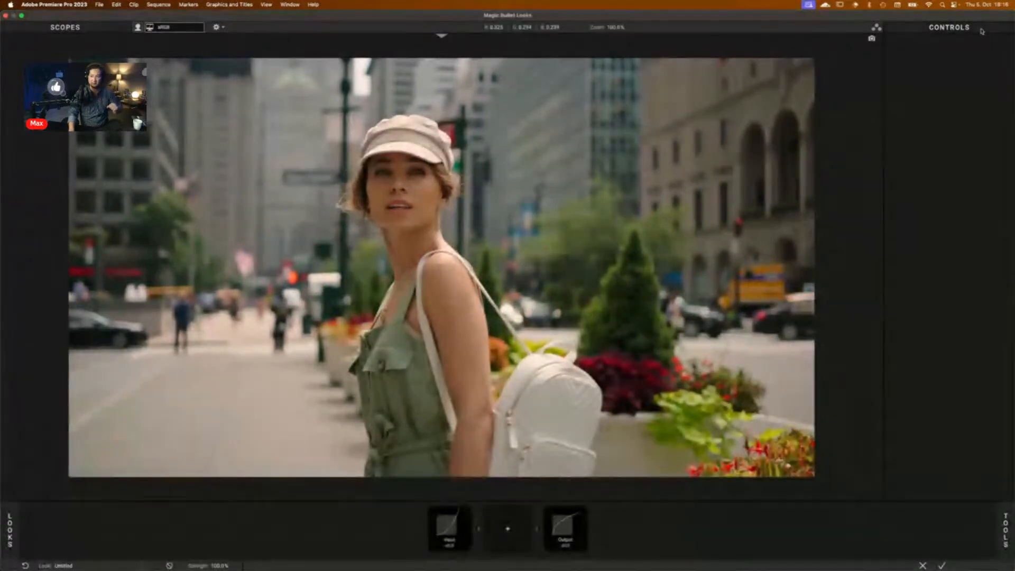
left_click(951, 29)
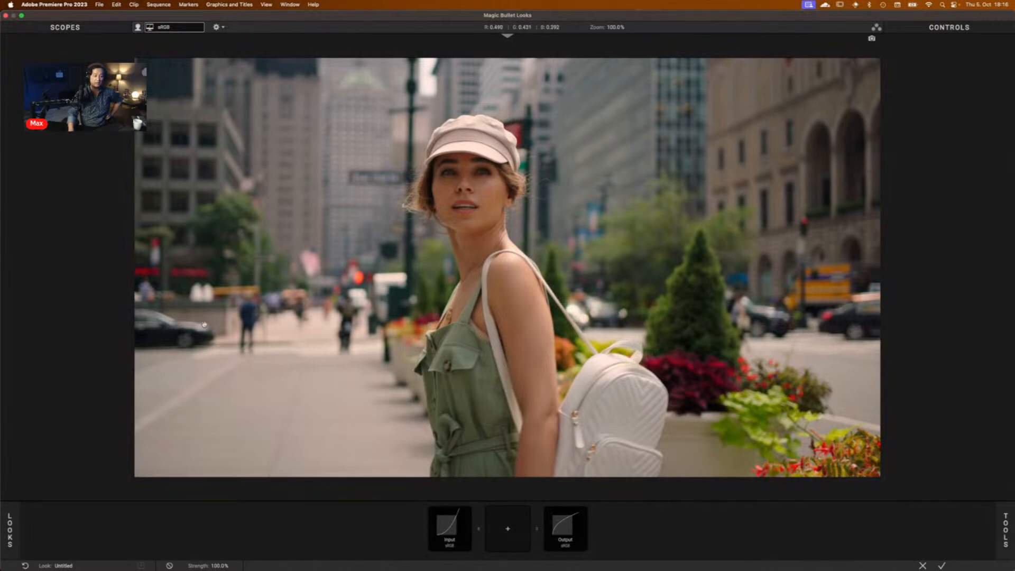
Step: Toggle the Looks preset browser on and off, leaving it open beside the preview
left_click(11, 529)
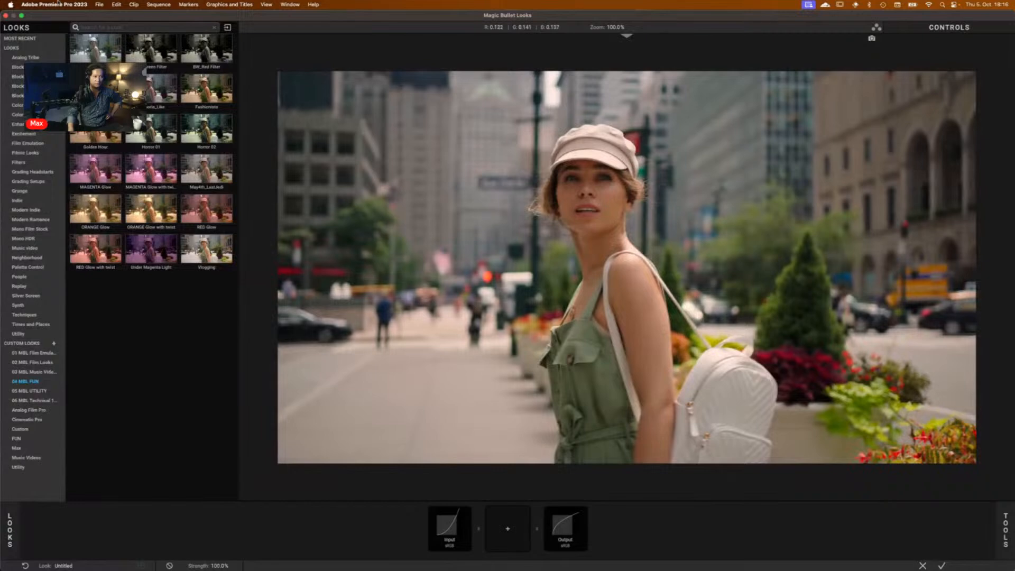
left_click(58, 28)
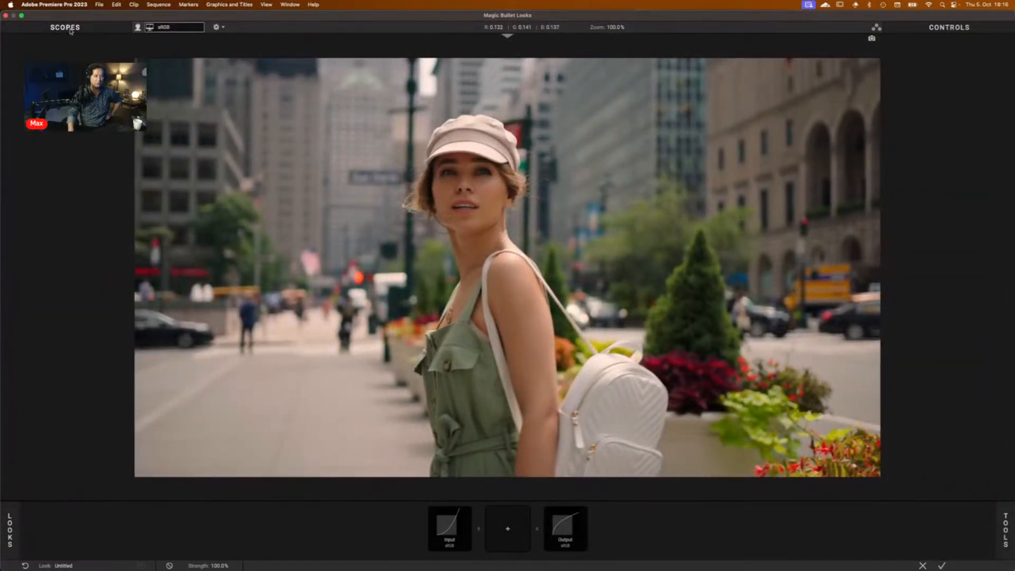
left_click(11, 531)
mouse_move(11, 551)
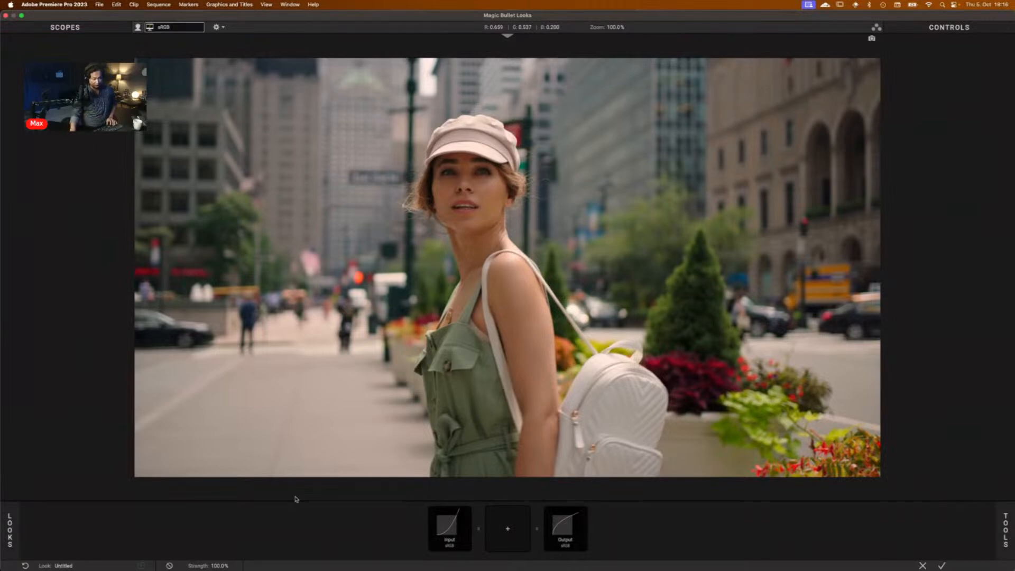
key("l")
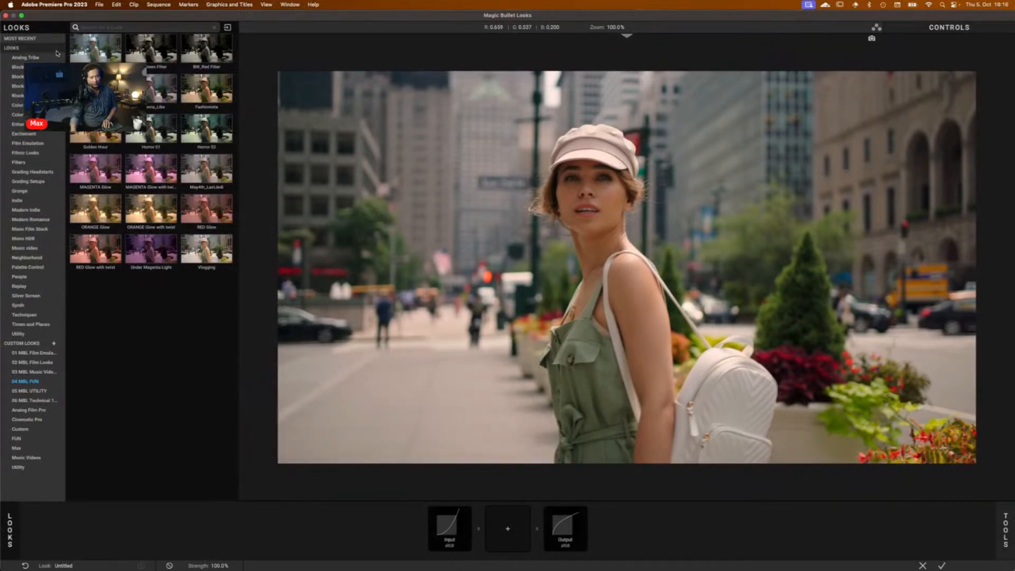
Step: Browse the complete Looks preset library, previewing several looks such as those in Blockbuster Warm, and return to the start of the list
left_click(11, 47)
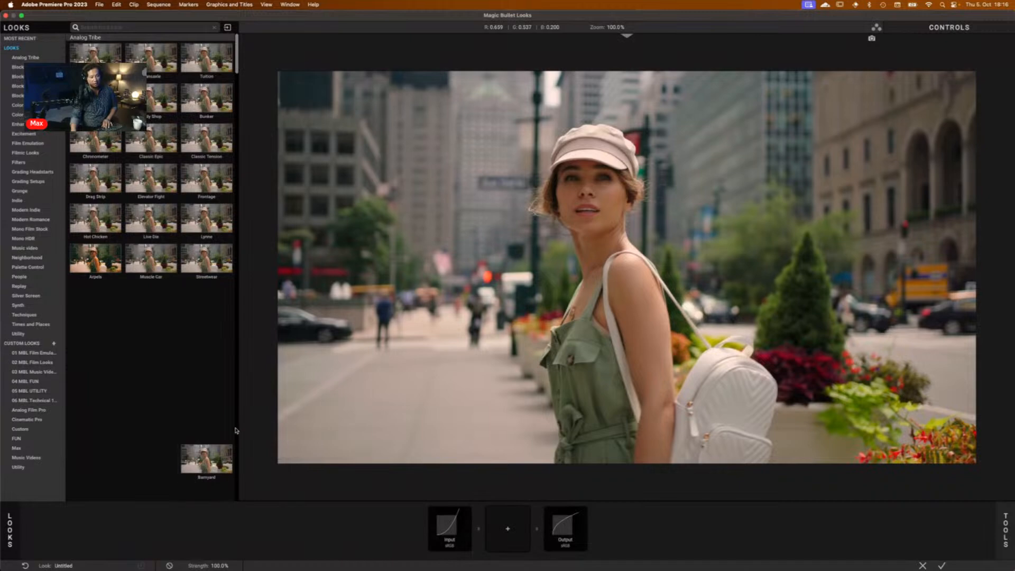
scroll(116, 167, "down", 5)
scroll(115, 166, "down", 5)
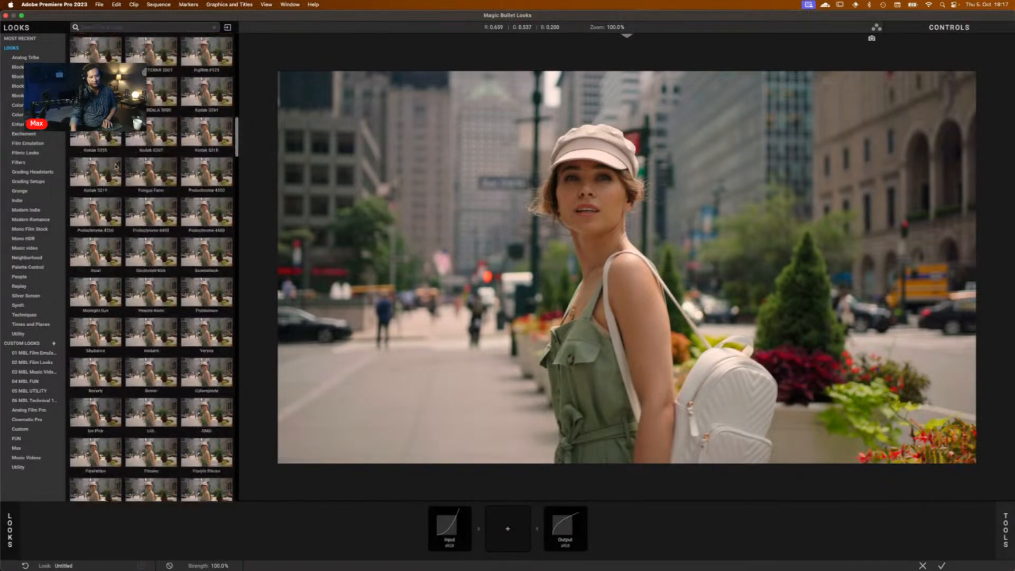
left_click(115, 166)
scroll(115, 167, "down", 3)
scroll(115, 167, "down", 3)
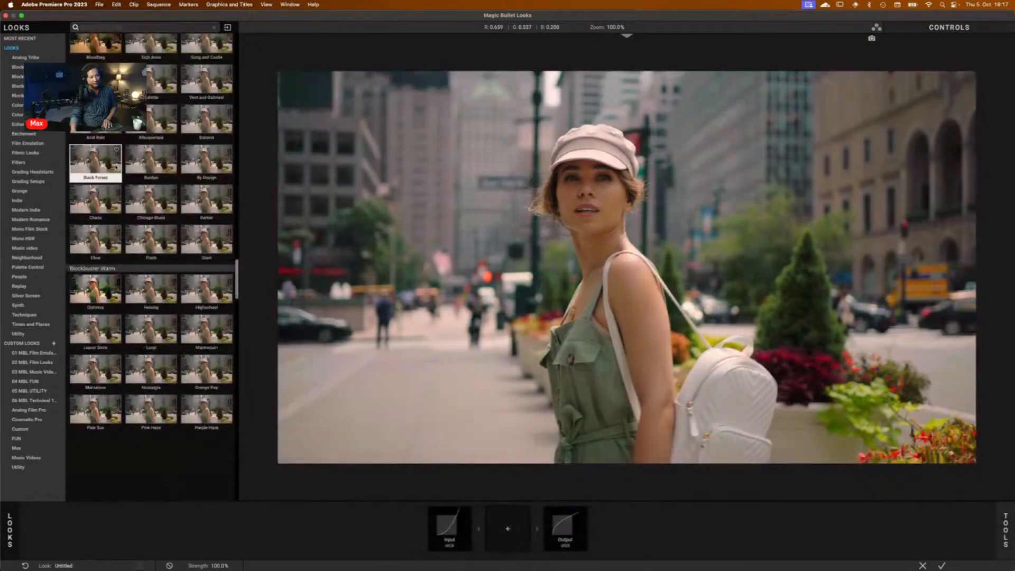
left_click(166, 294)
left_click(162, 332)
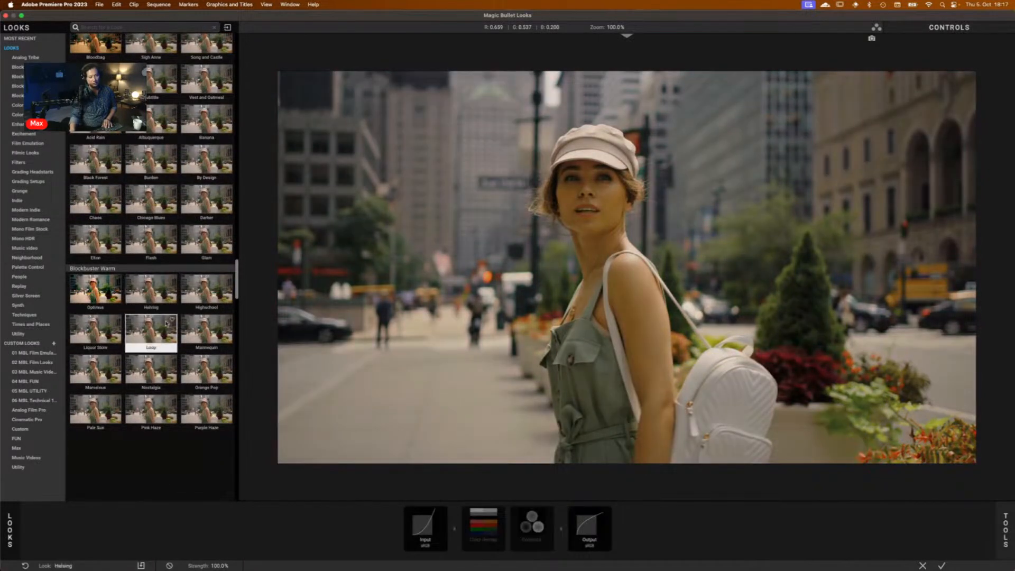
scroll(161, 336, "down", 2)
left_click(162, 337)
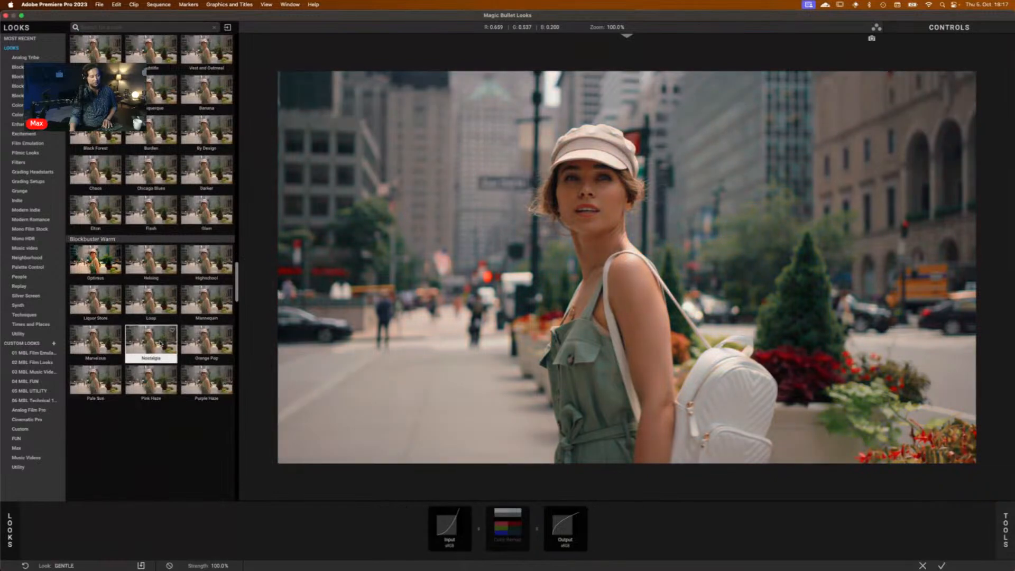
scroll(162, 339, "down", 3)
left_click(162, 342)
scroll(143, 366, "down", 5)
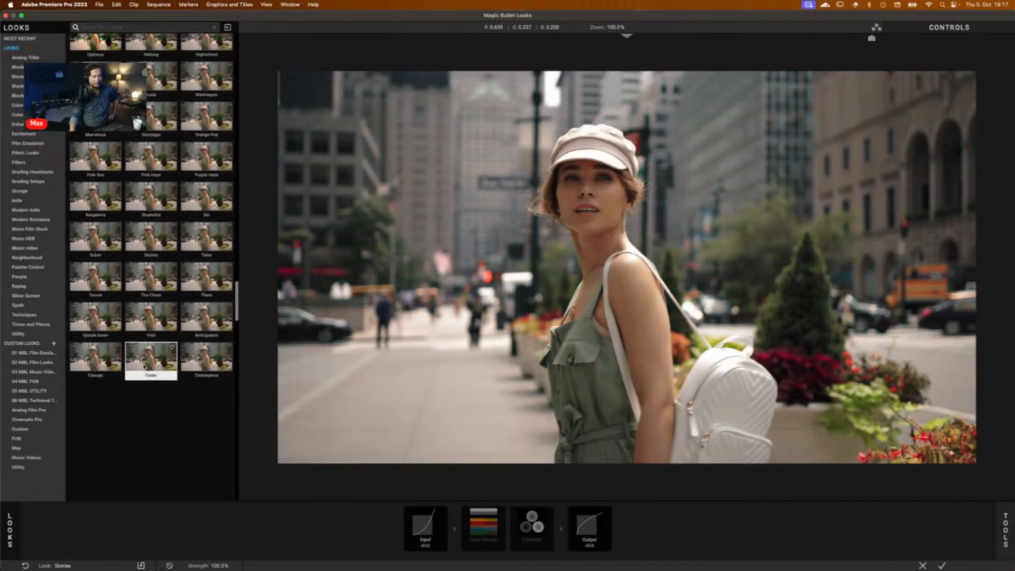
left_click(145, 366)
scroll(144, 367, "down", 3)
scroll(144, 357, "up", 20)
left_click(146, 353)
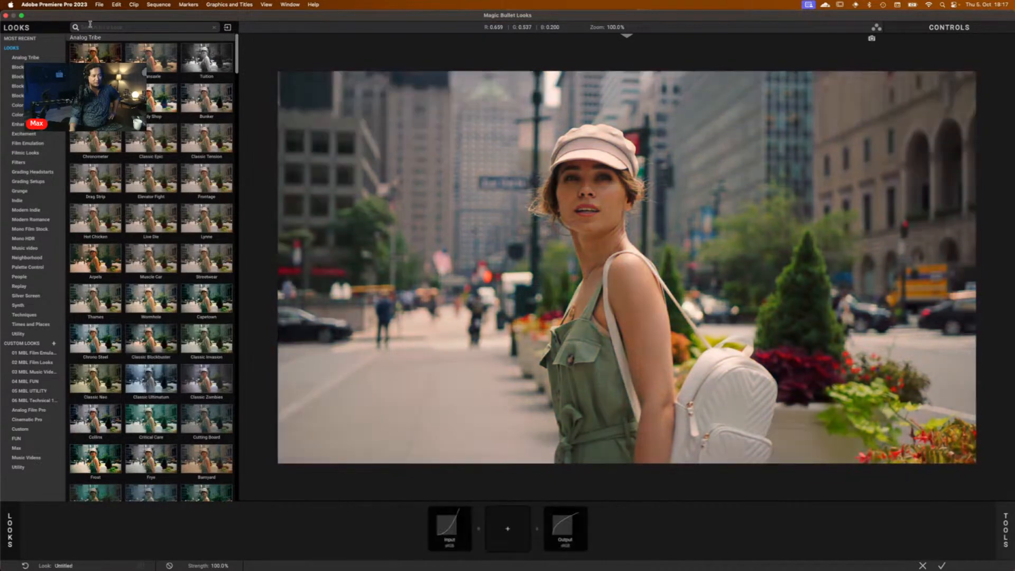
Step: Search the presets for "the matrix", preview a Blockbuster Cool look on the clip, and clear the search filter
left_click(92, 27)
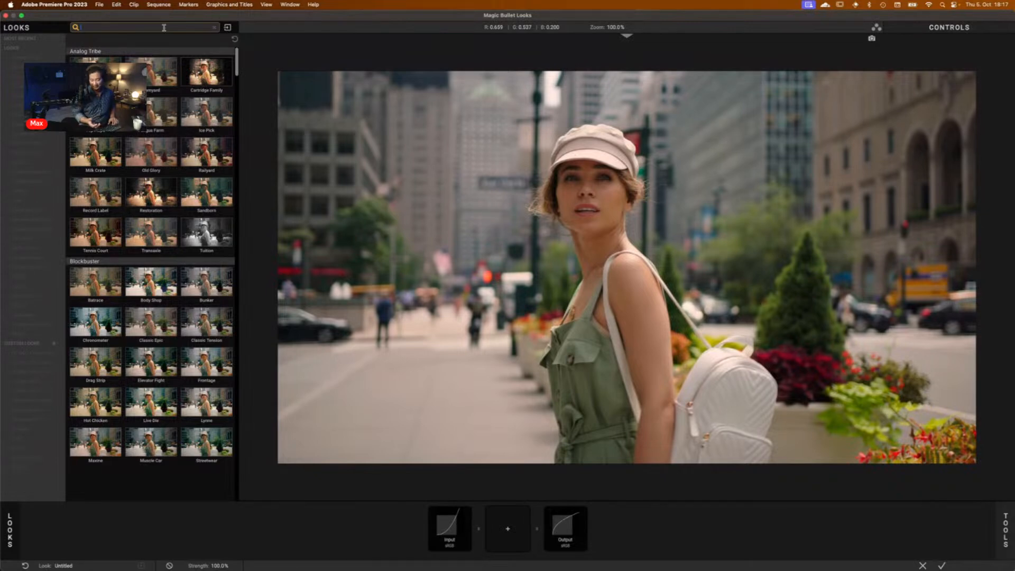
type("matriu")
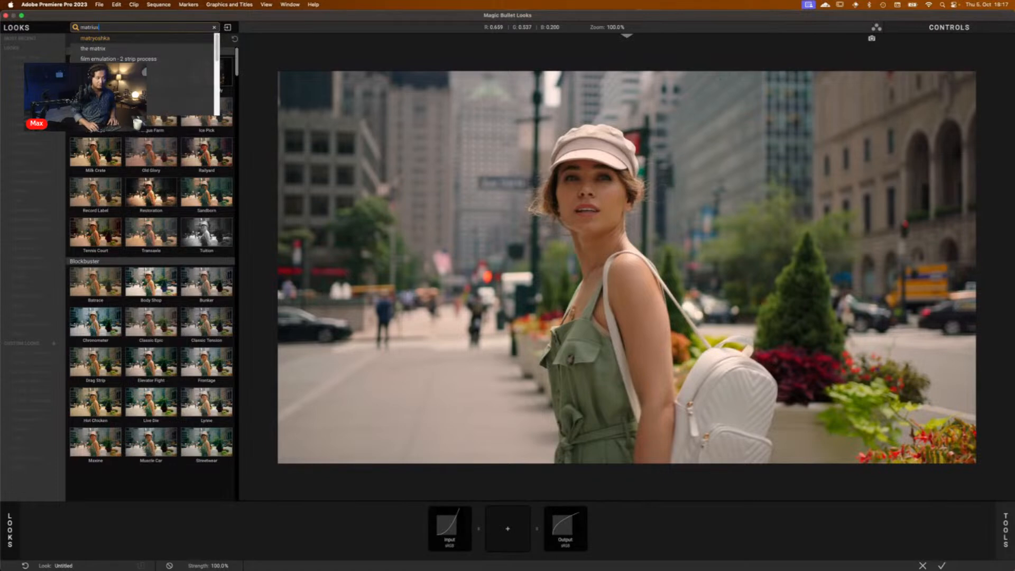
type("x")
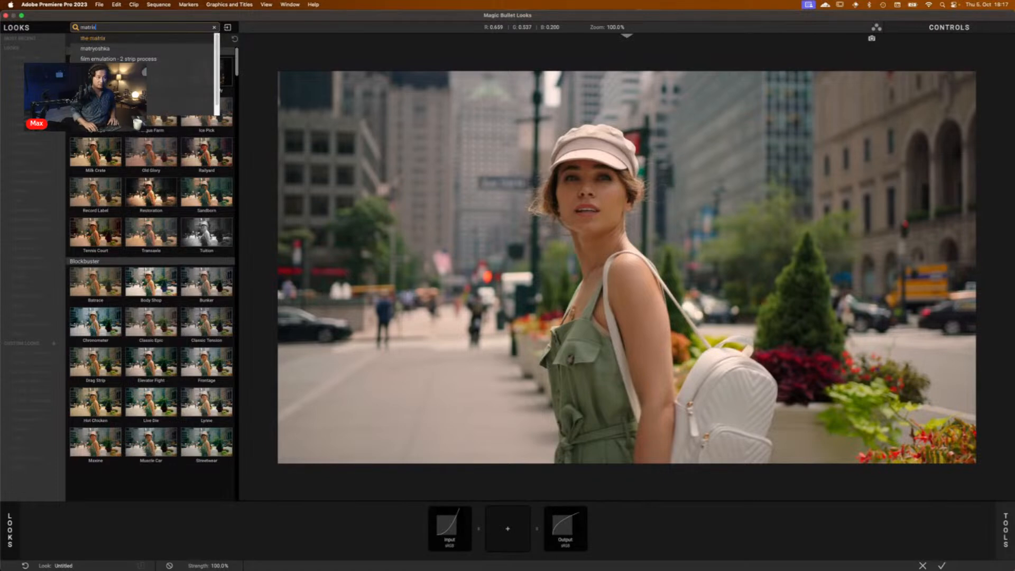
key("Return")
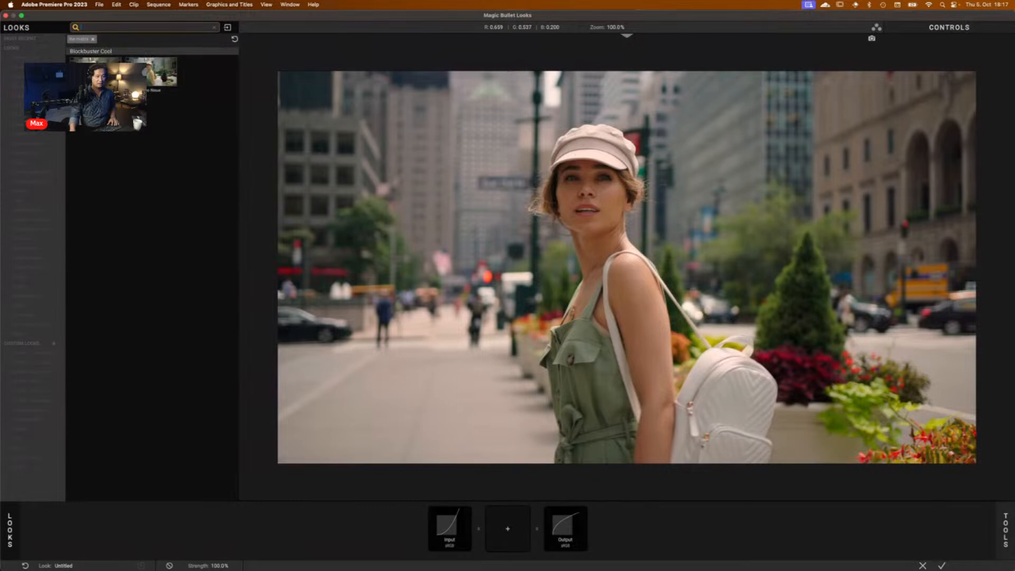
left_click(161, 74)
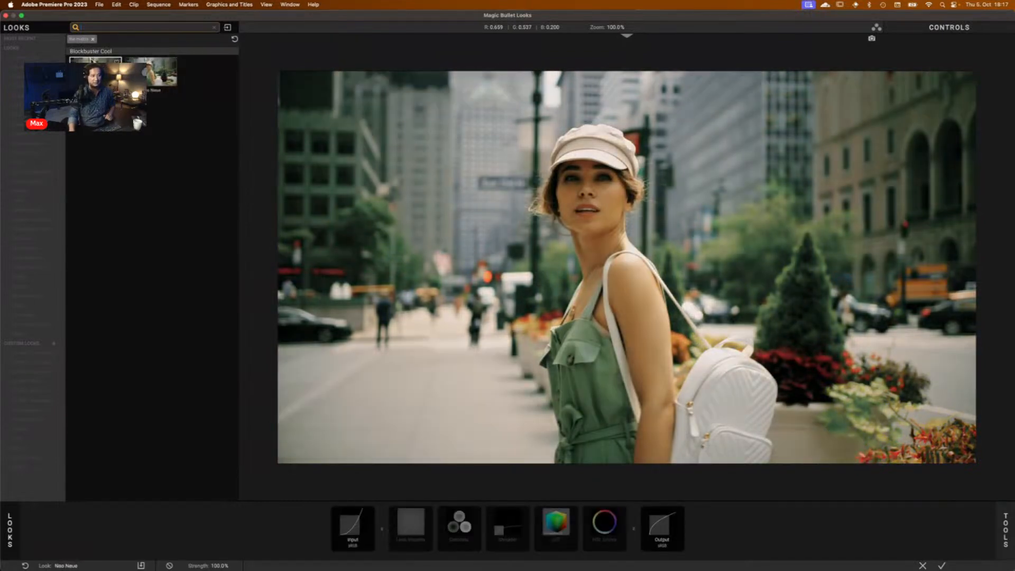
left_click(94, 39)
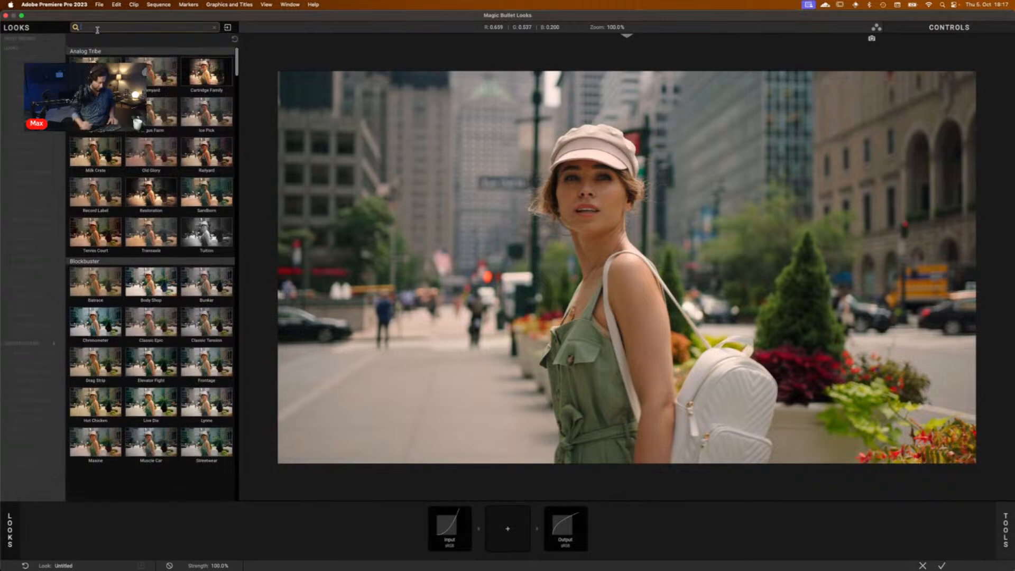
Step: Filter the presets by the "euphoria" tag, check the matching Silver Screen look, and clear the filter
type("euphi")
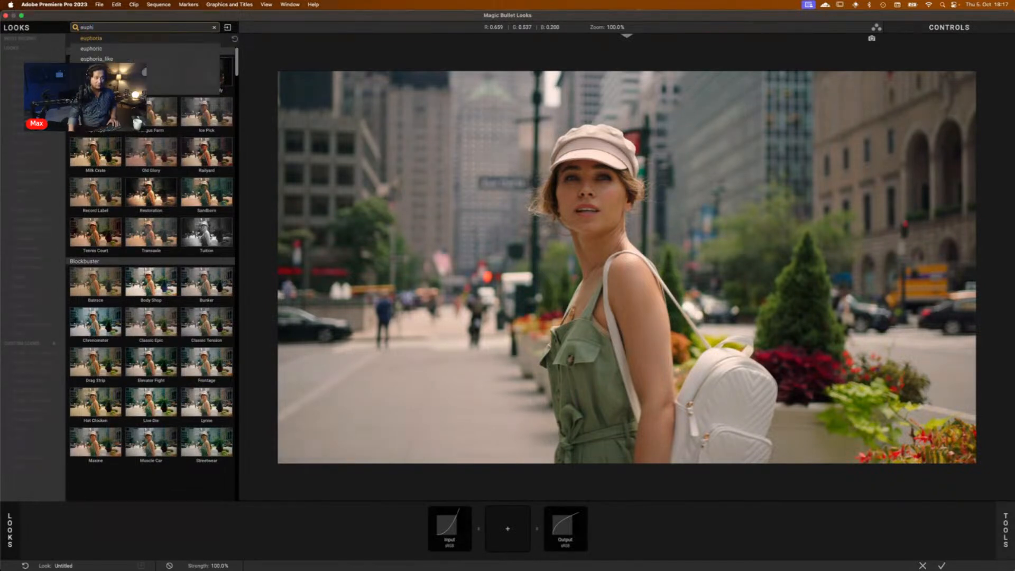
left_click(91, 40)
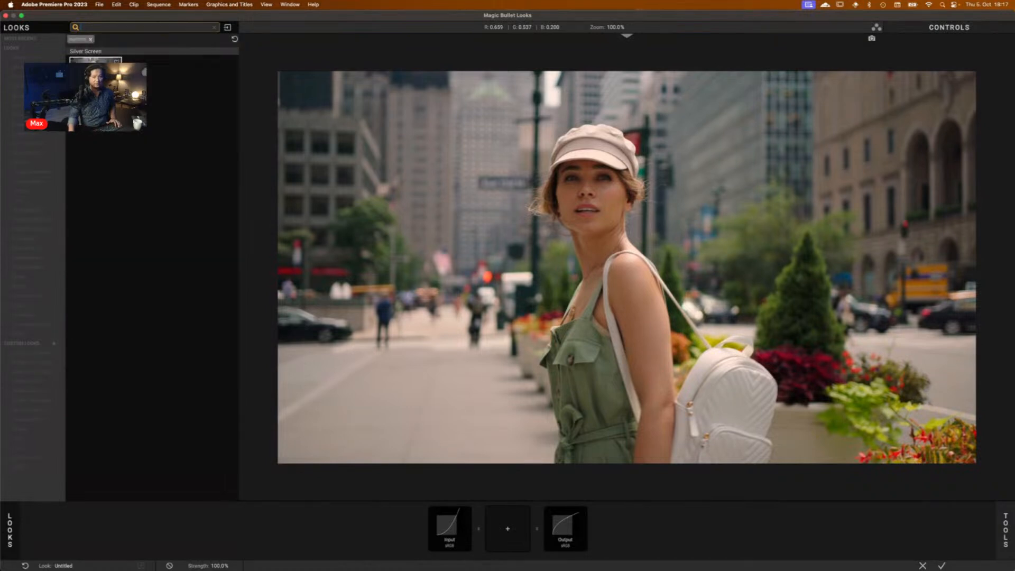
left_click(95, 72)
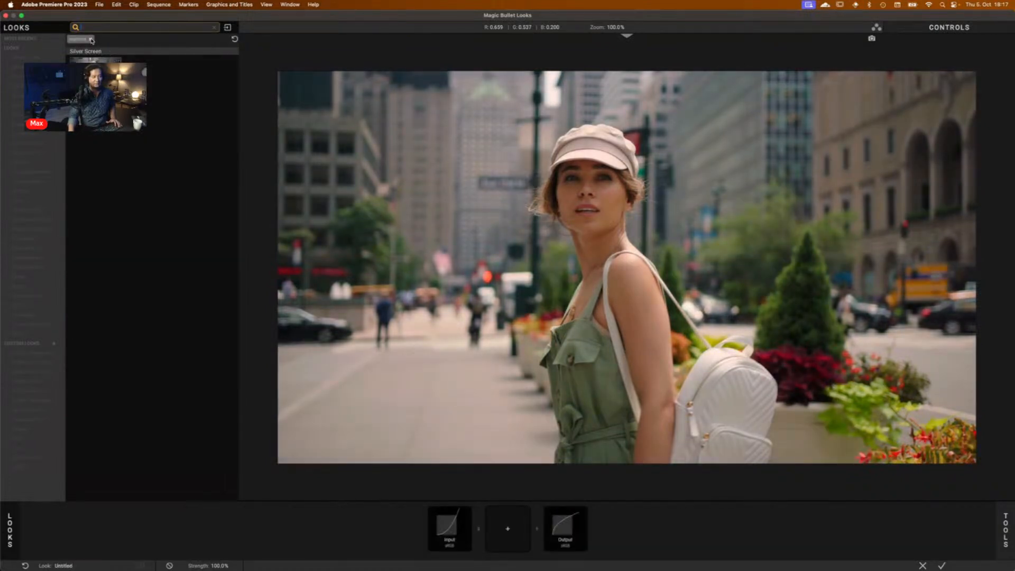
left_click(91, 41)
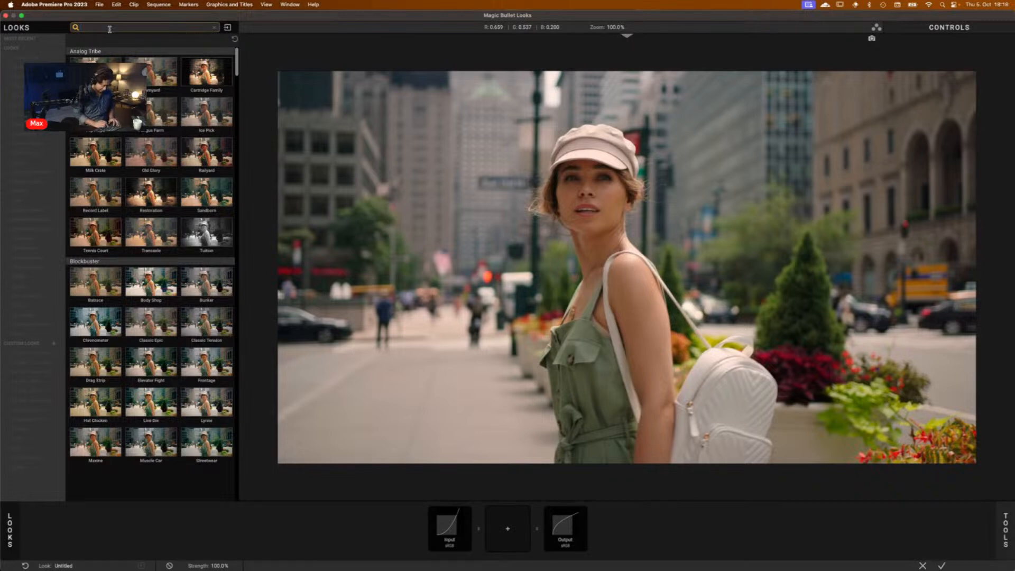
Step: Search the presets for "weekend", try the BlindingLights music video look on the clip, undo it, and clear the filter
type("wsed")
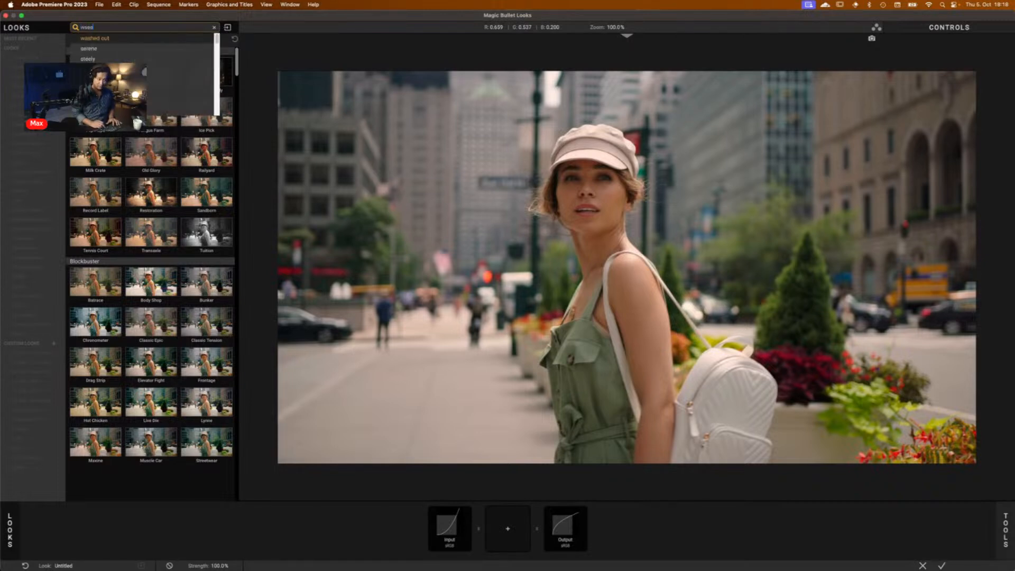
key("BackSpace")
key("BackSpace")
key("BackSpace")
key("BackSpace")
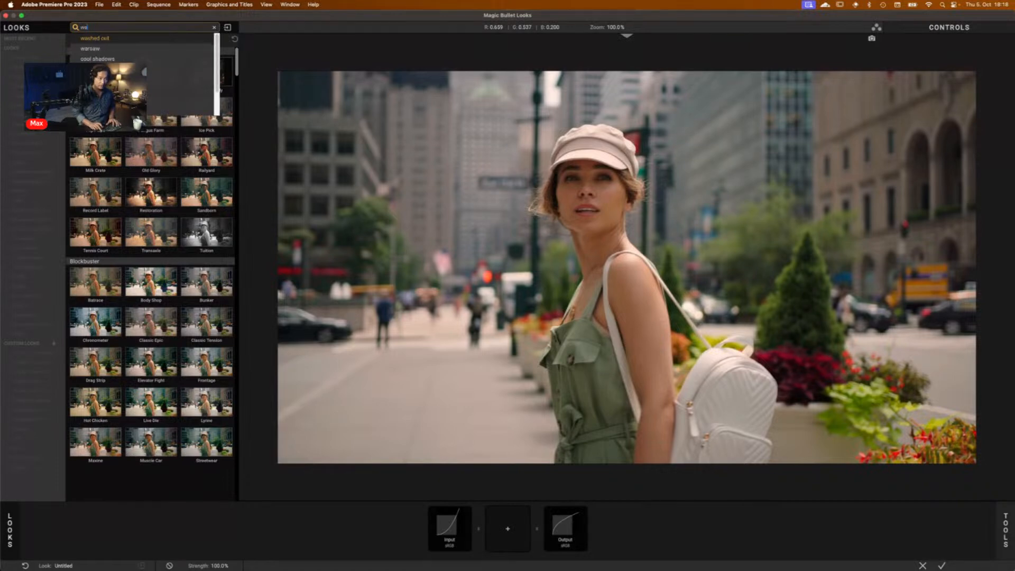
type("eeke")
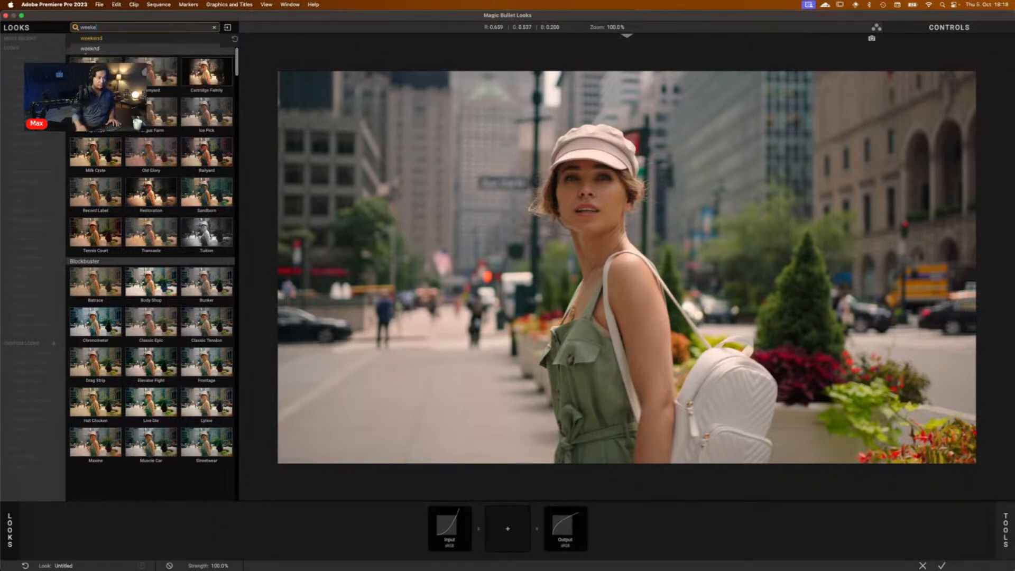
key("Return")
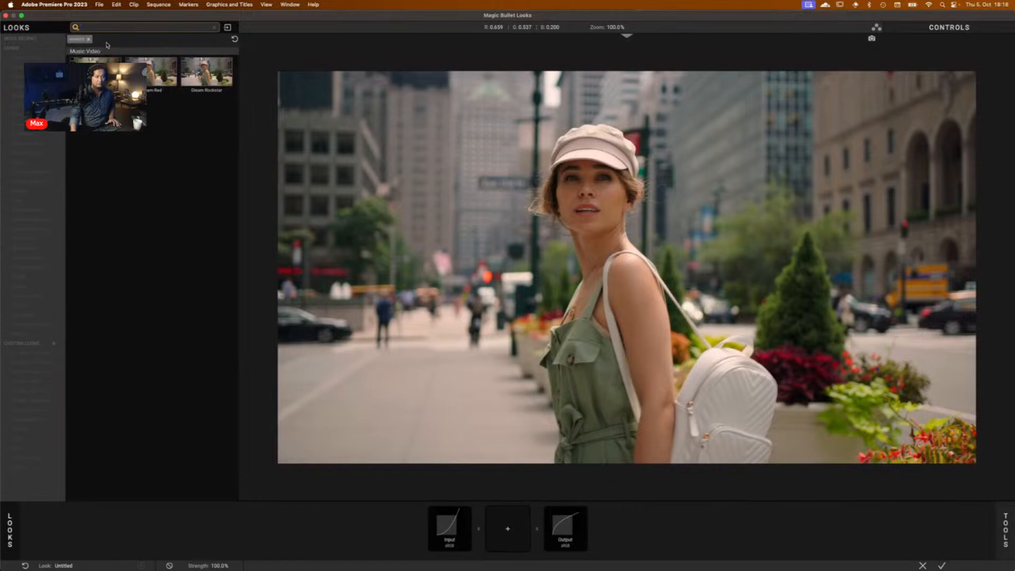
left_click(96, 72)
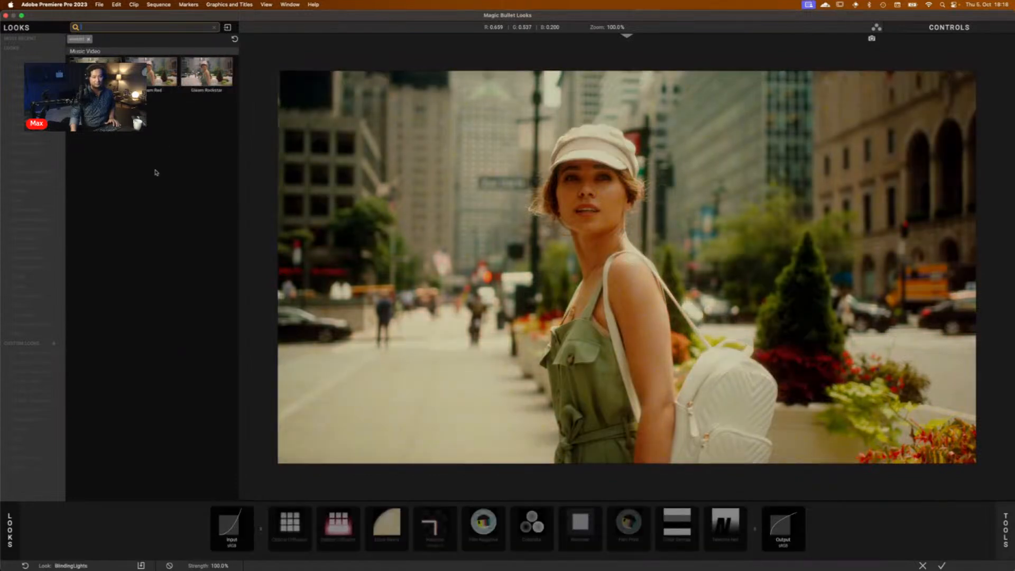
key("super+z")
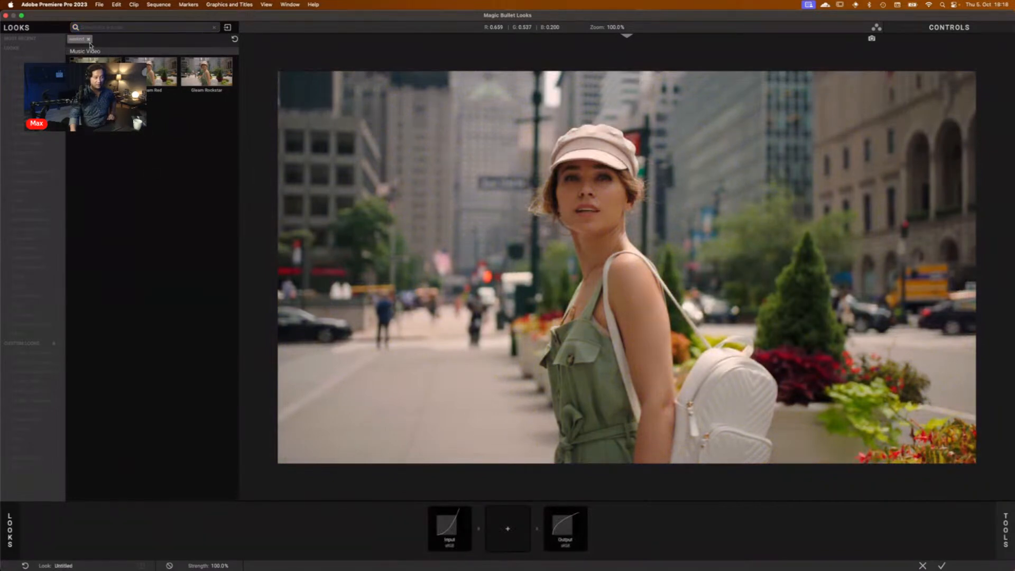
left_click(89, 40)
Step: Try an Analog Tribe look on the clip, undo it, and check the first preset in the Film Emulation category
left_click(151, 58)
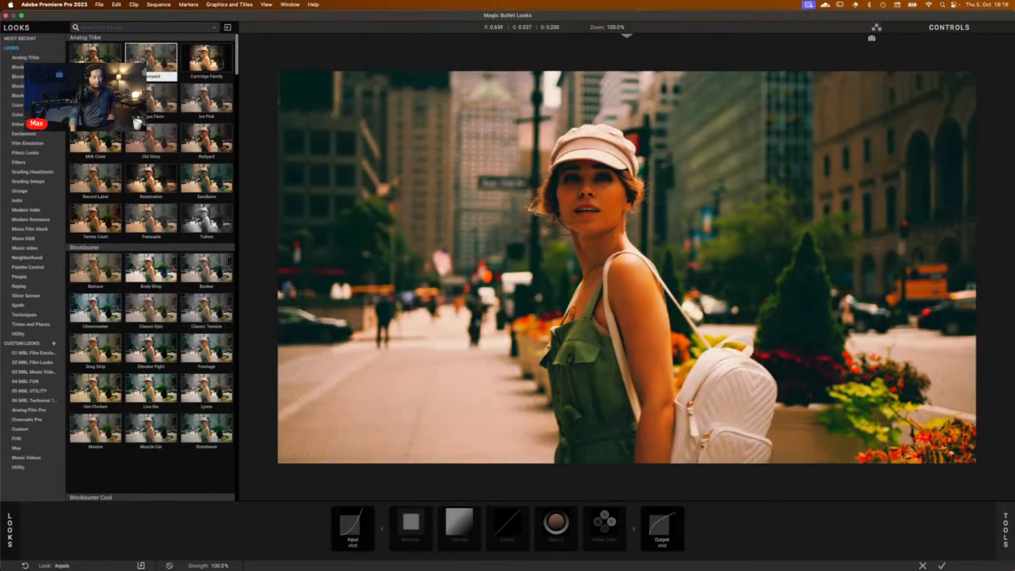
key("super+z")
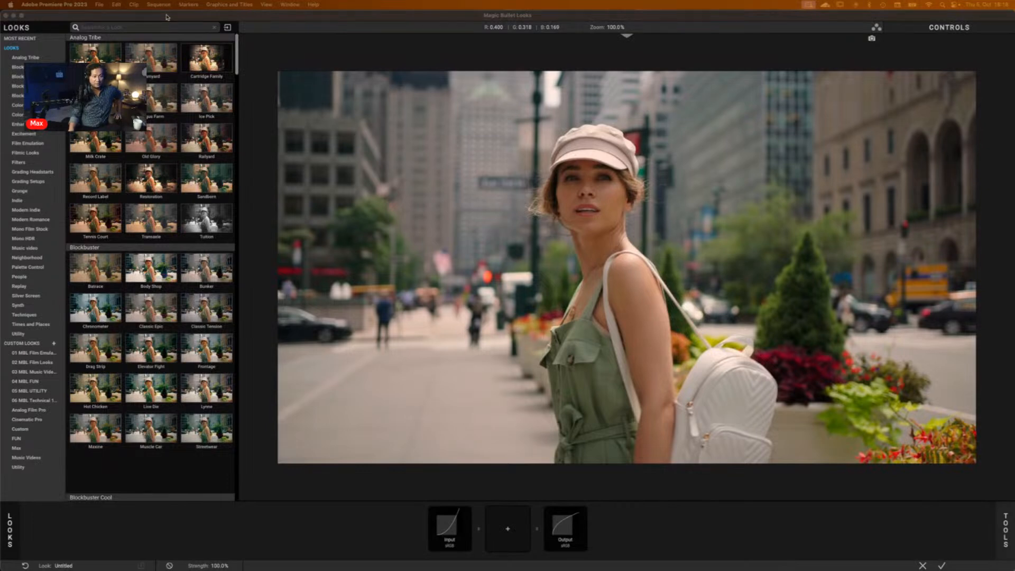
left_click(31, 143)
left_click(31, 144)
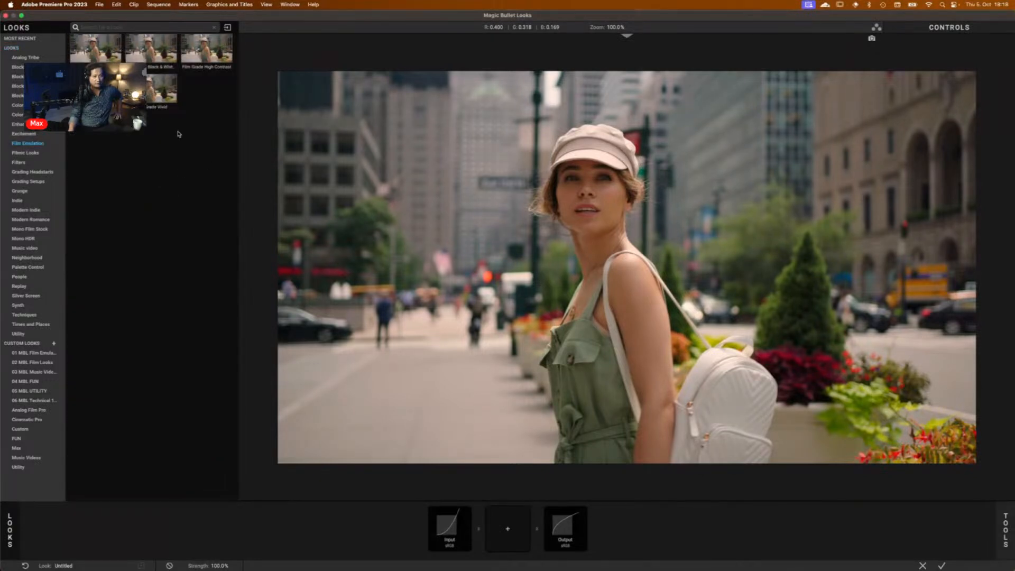
left_click(95, 48)
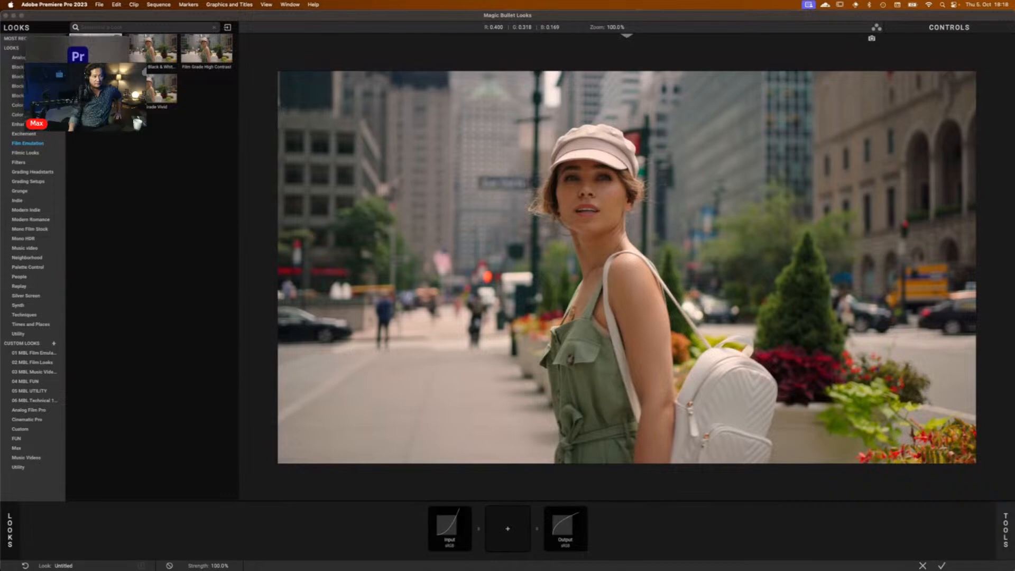
Step: Apply the Euphoria_Like_V2.0 look from the Silver Screen presets to the clip
left_click(153, 48)
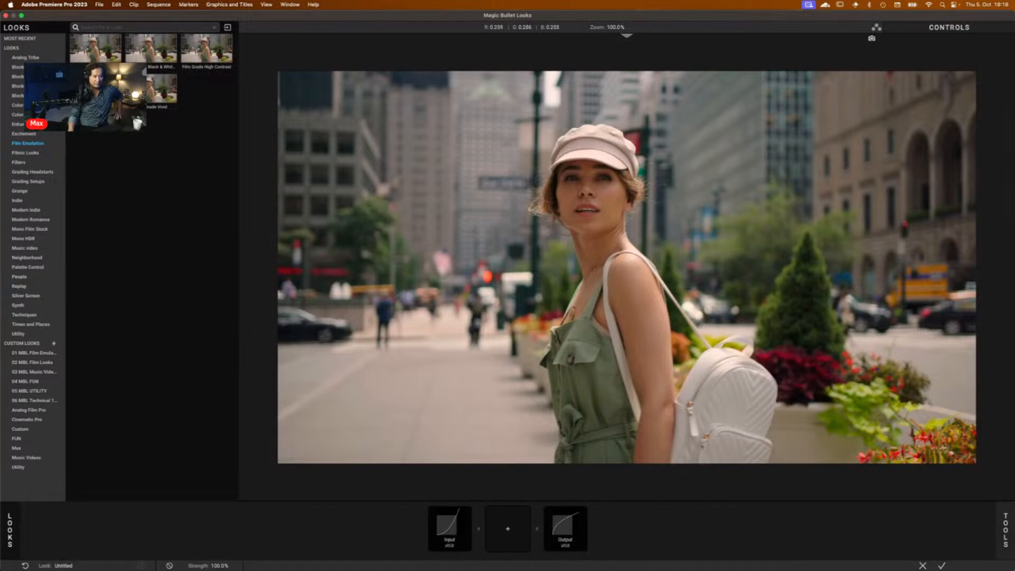
left_click(40, 297)
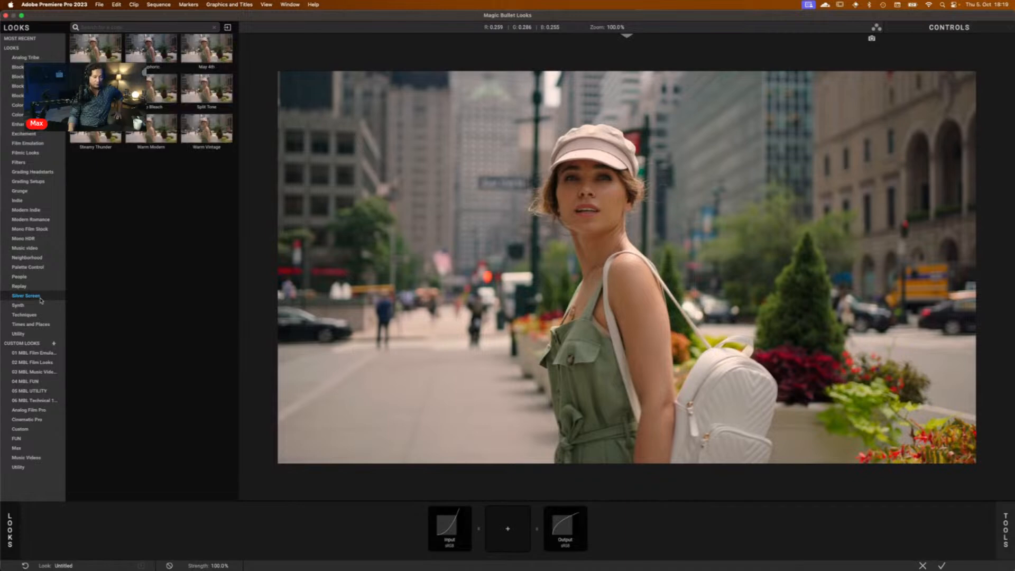
left_click(130, 48)
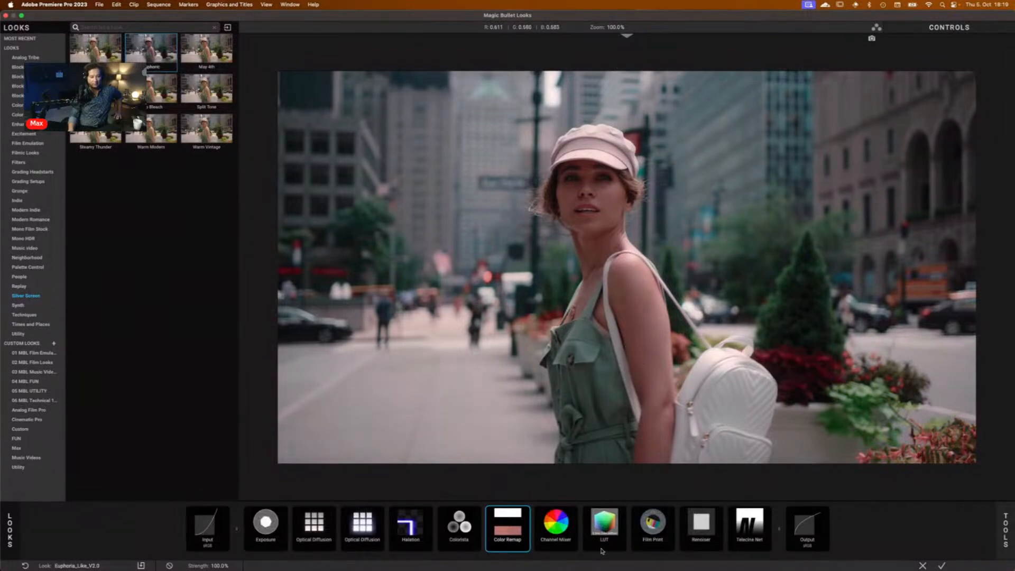
Step: Try the ACEScc gamma on the look's LUT tool and set the LUT gamma back to sRGB
left_click(609, 529)
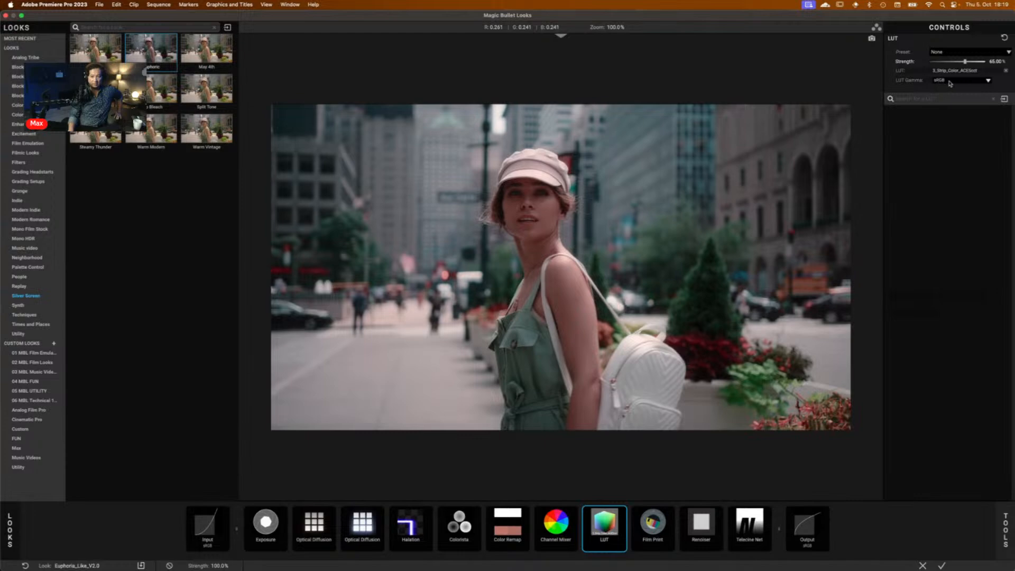
left_click(950, 83)
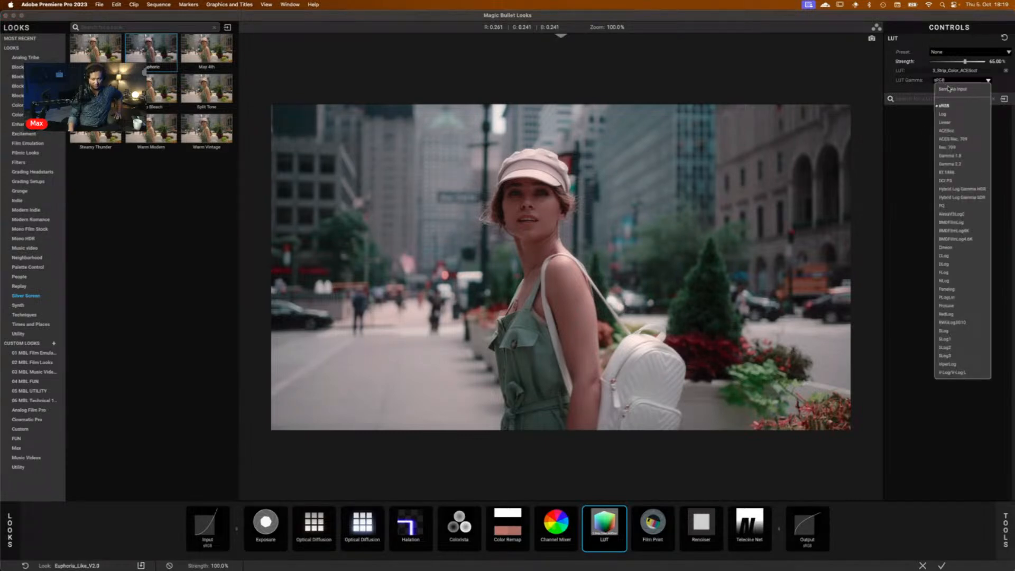
left_click(951, 132)
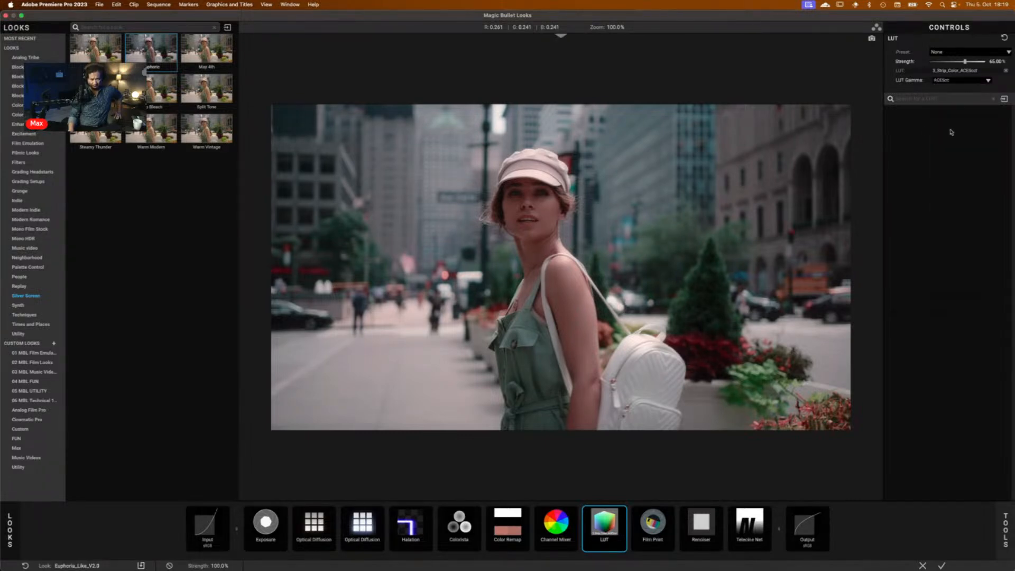
left_click(976, 81)
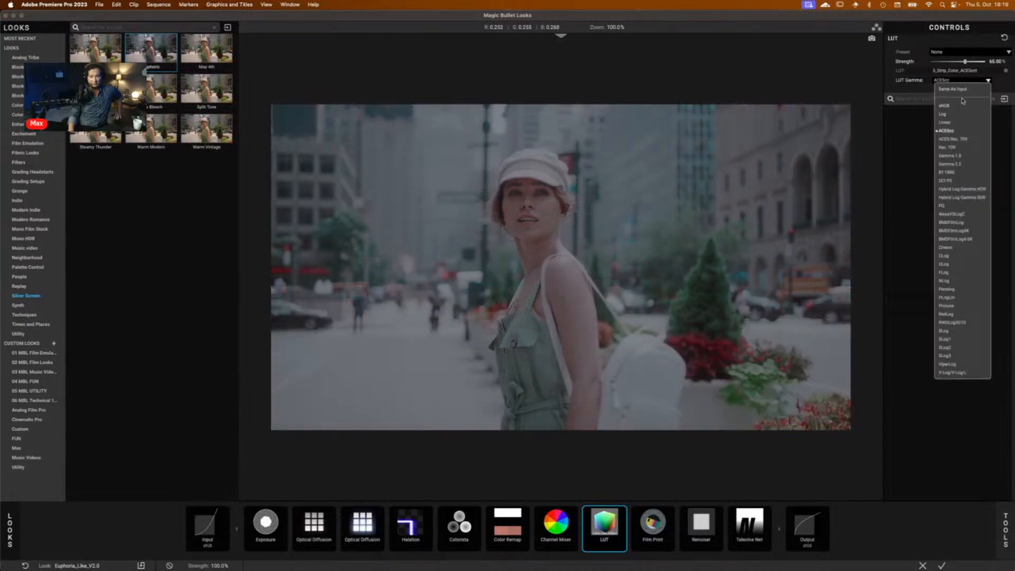
left_click(944, 106)
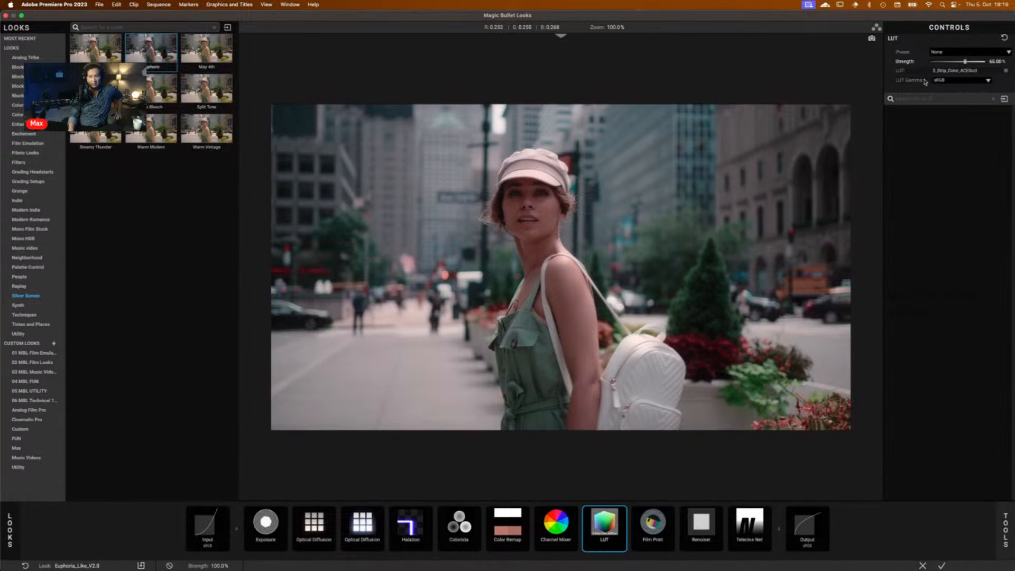
Step: Switch the color management mode to OpenColorIO - ACES and set its preview to Rec.709
left_click(196, 531)
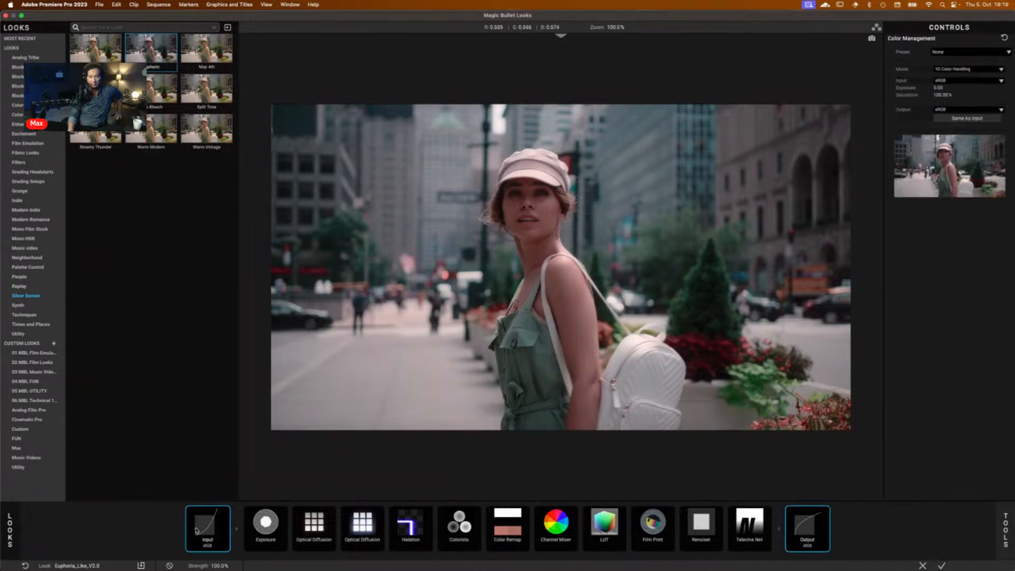
left_click(985, 70)
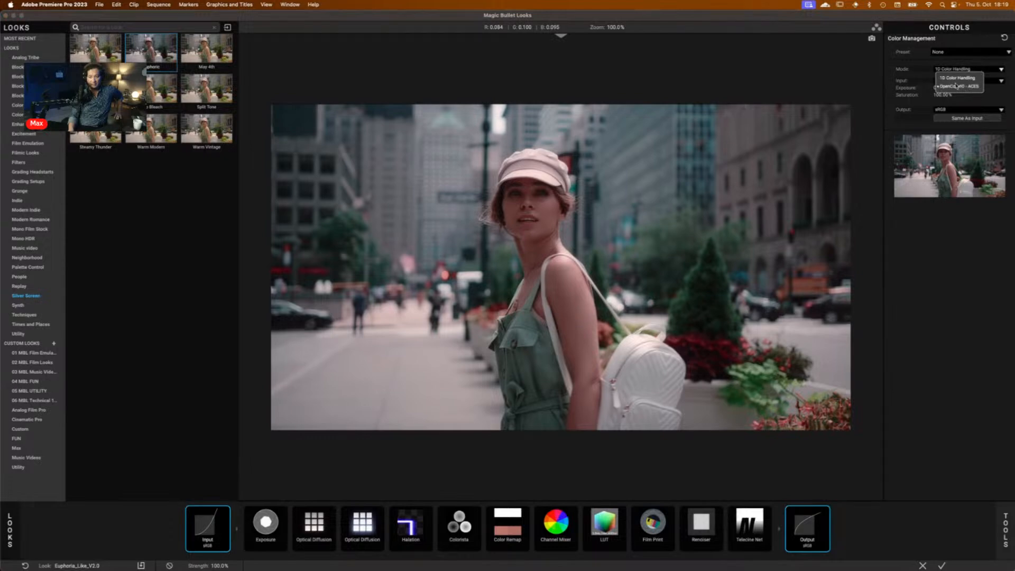
left_click(957, 85)
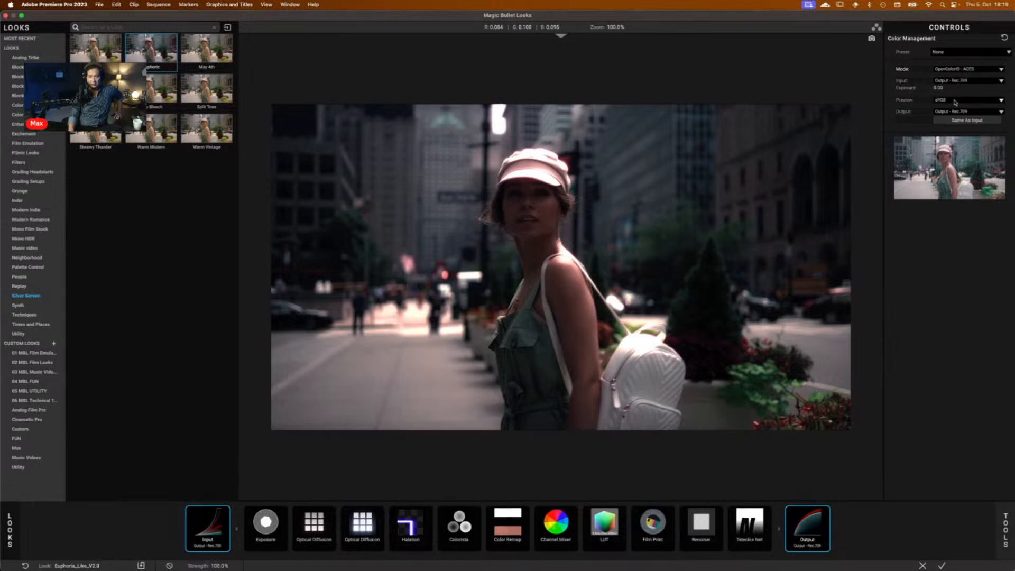
left_click(956, 102)
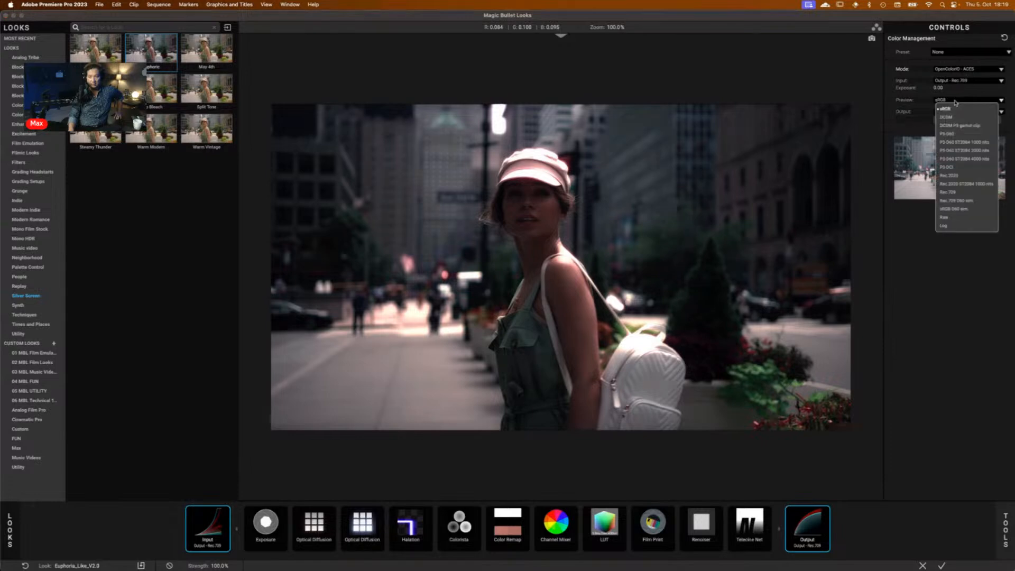
left_click(957, 193)
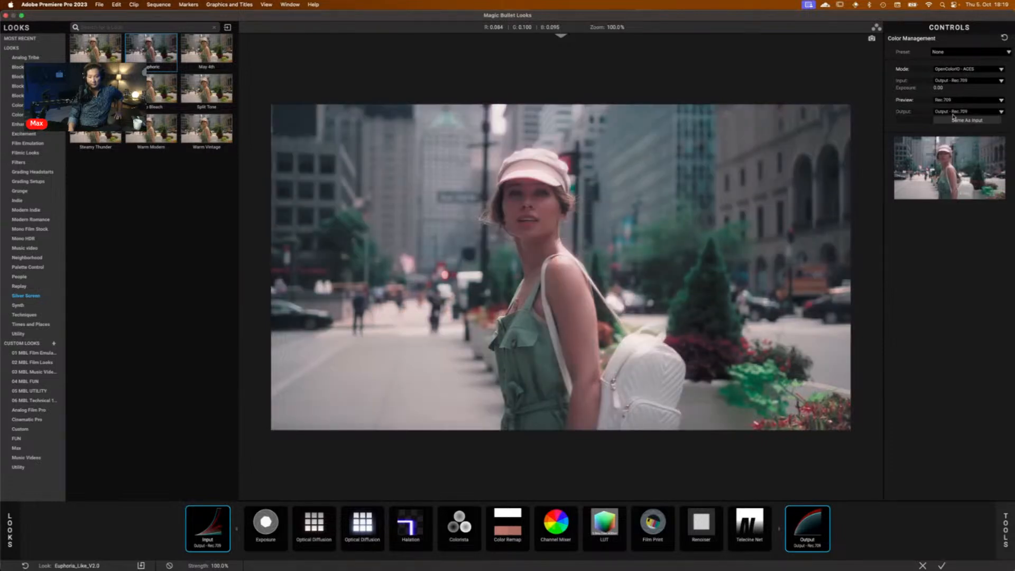
Step: Set both the input space and output space of the LUT tool to ACES - ACEScct
left_click(603, 526)
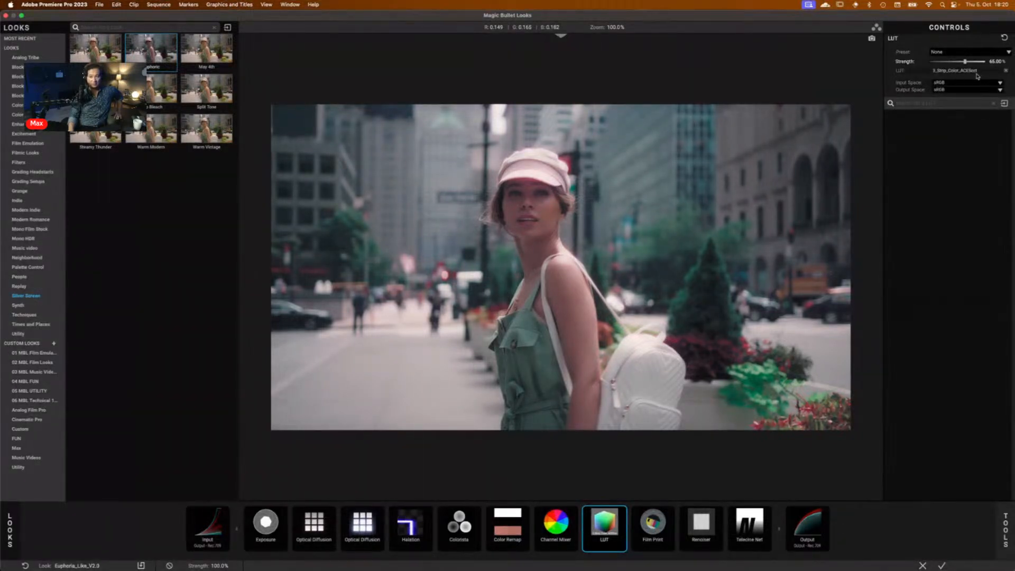
left_click(977, 84)
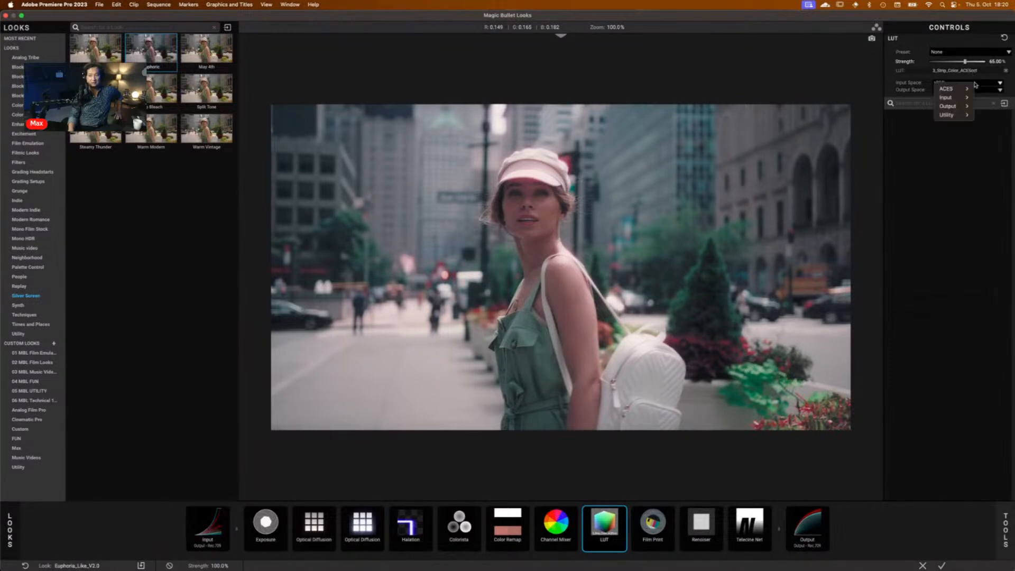
mouse_move(952, 88)
left_click(887, 105)
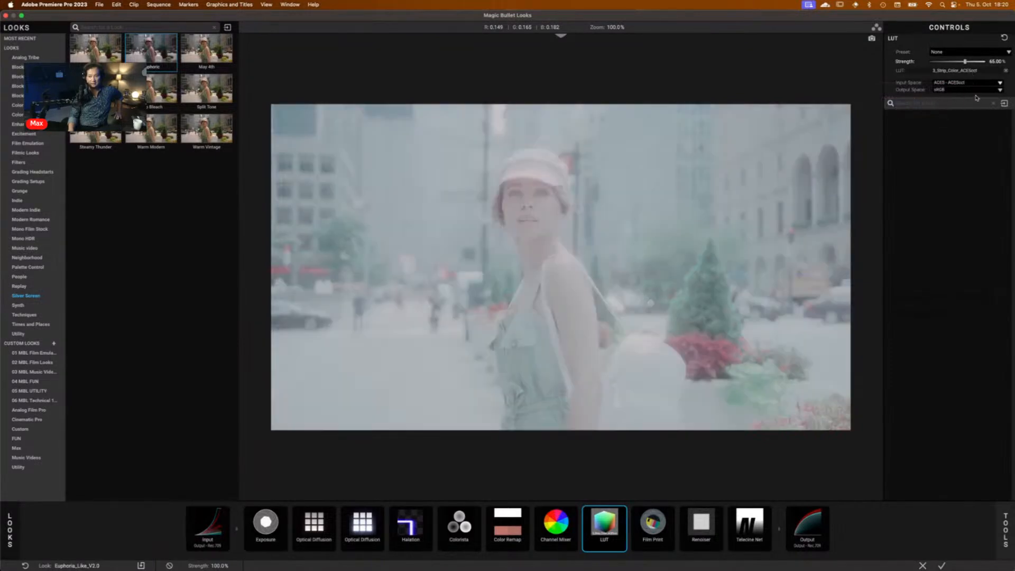
left_click(975, 91)
mouse_move(952, 97)
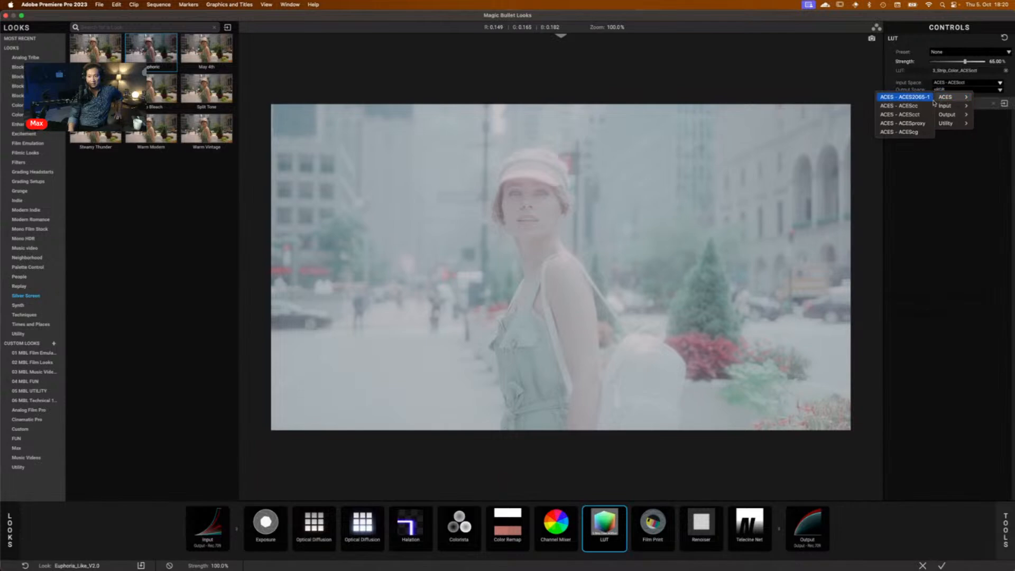
left_click(917, 114)
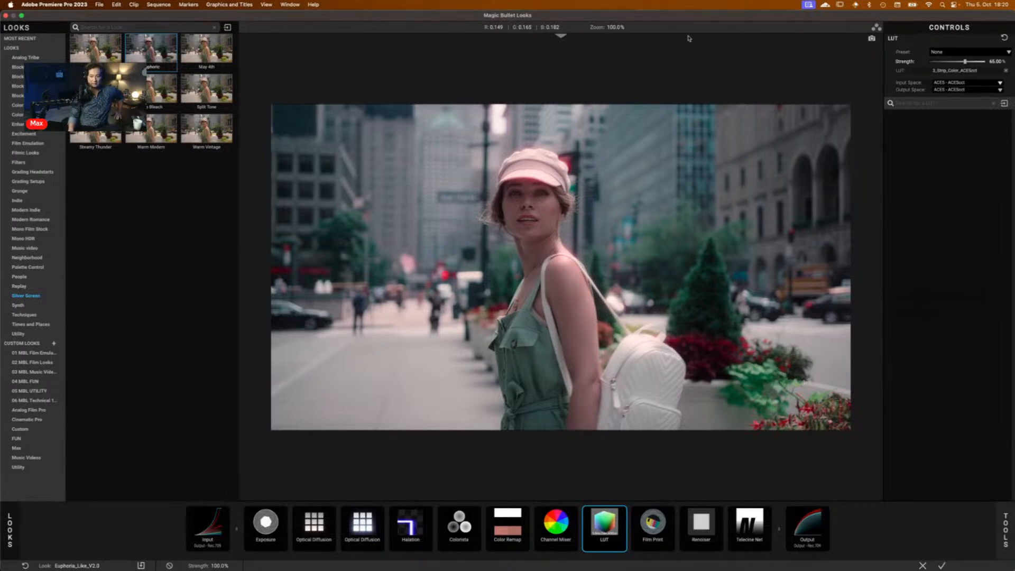
Step: Reset the color management, turn off Same As Input, and set both the input and output to Rec. 709
left_click(198, 530)
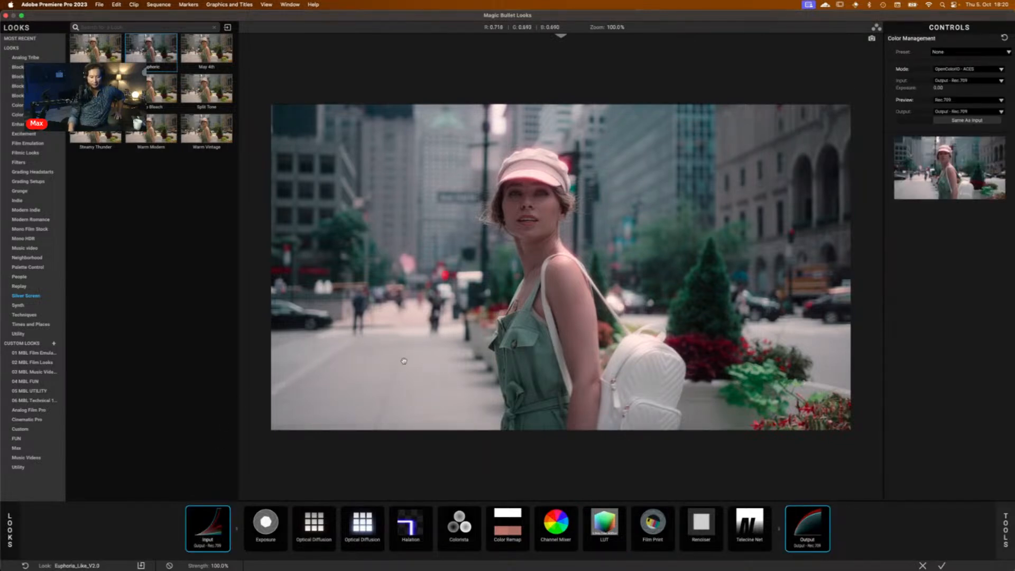
left_click(1005, 38)
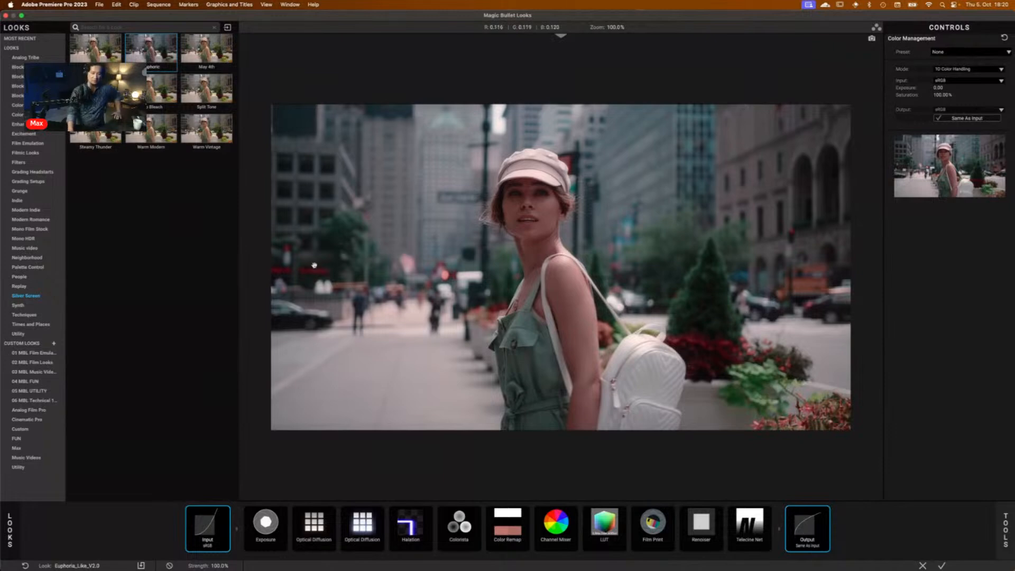
left_click(956, 82)
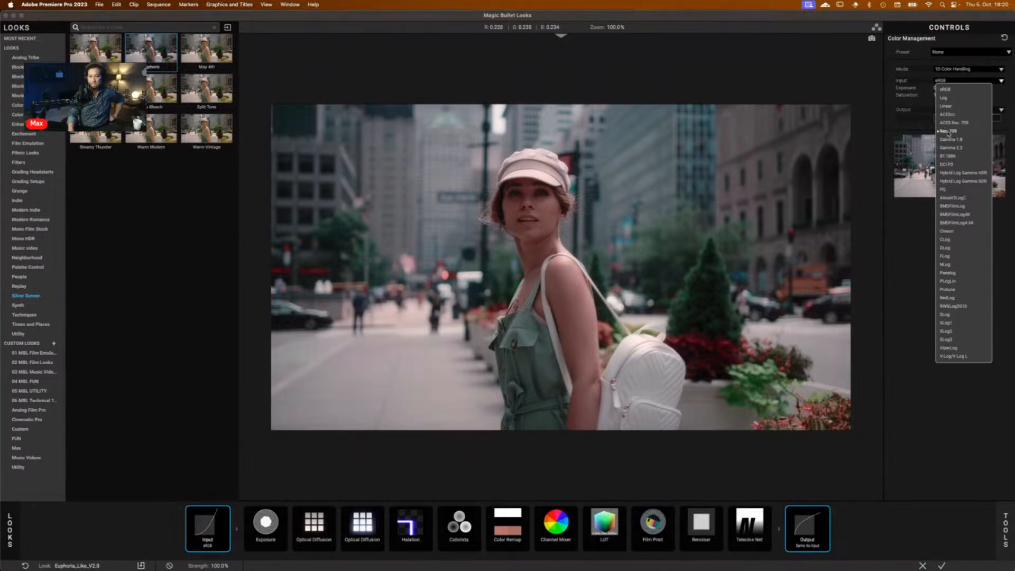
left_click(945, 90)
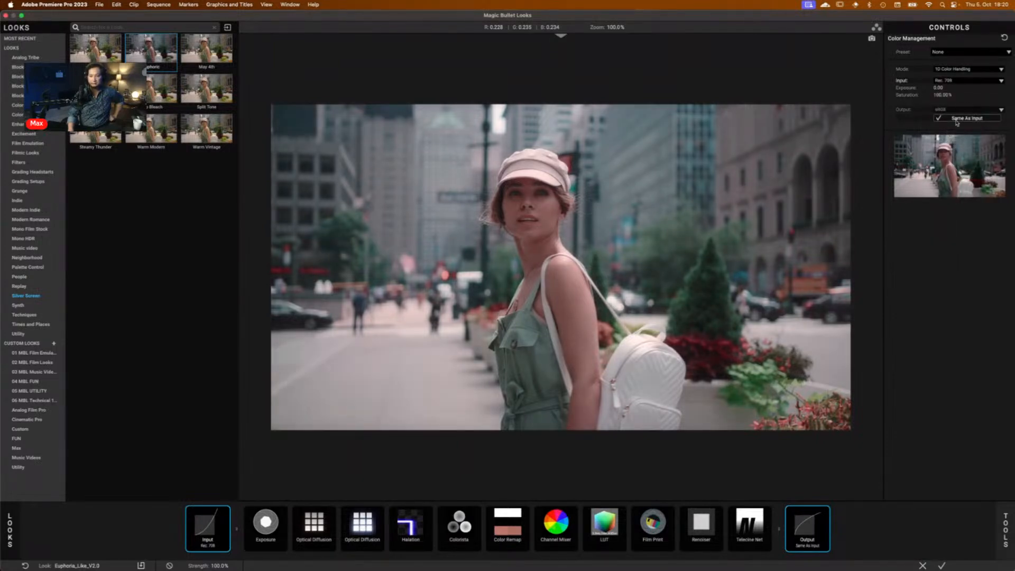
left_click(985, 118)
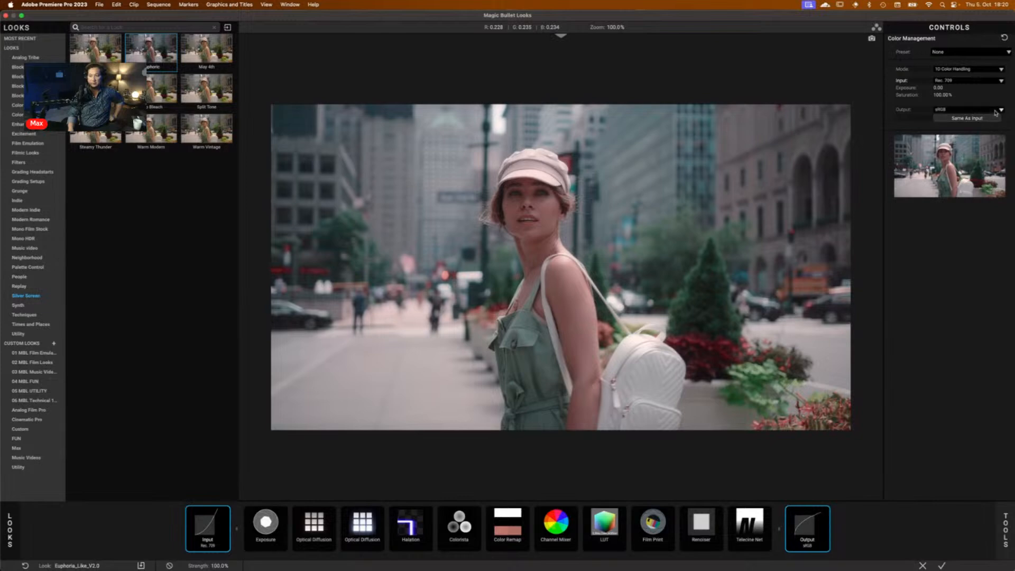
left_click(998, 111)
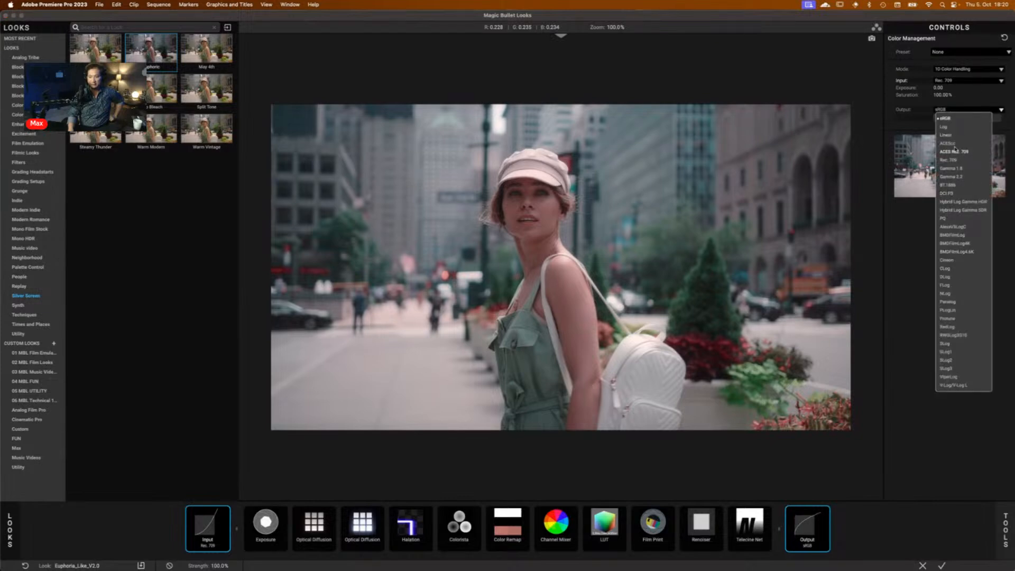
left_click(949, 159)
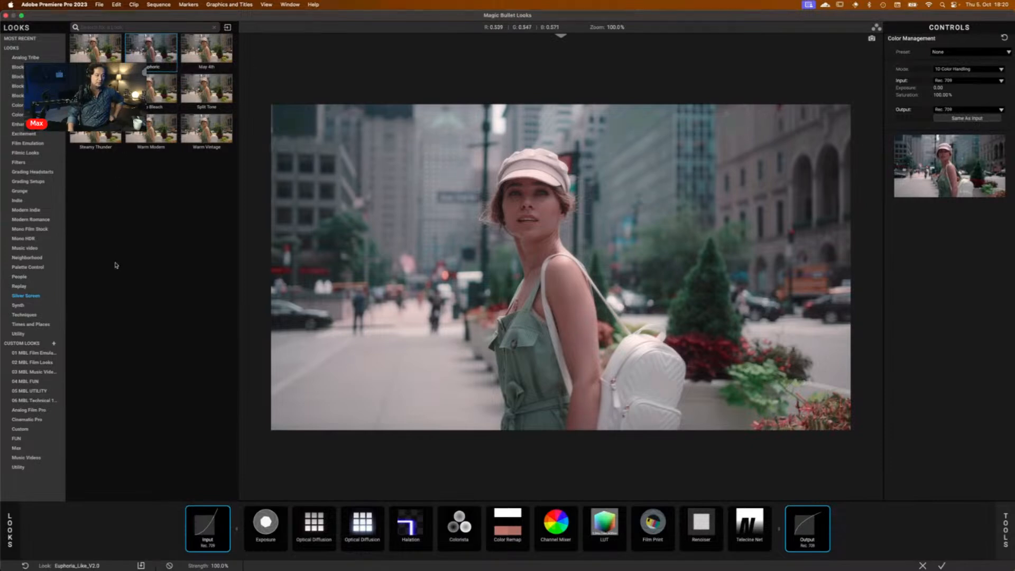
Step: Browse the Utility, Excitement and Music video preset categories, and hide and reshow the looks library
left_click(150, 50)
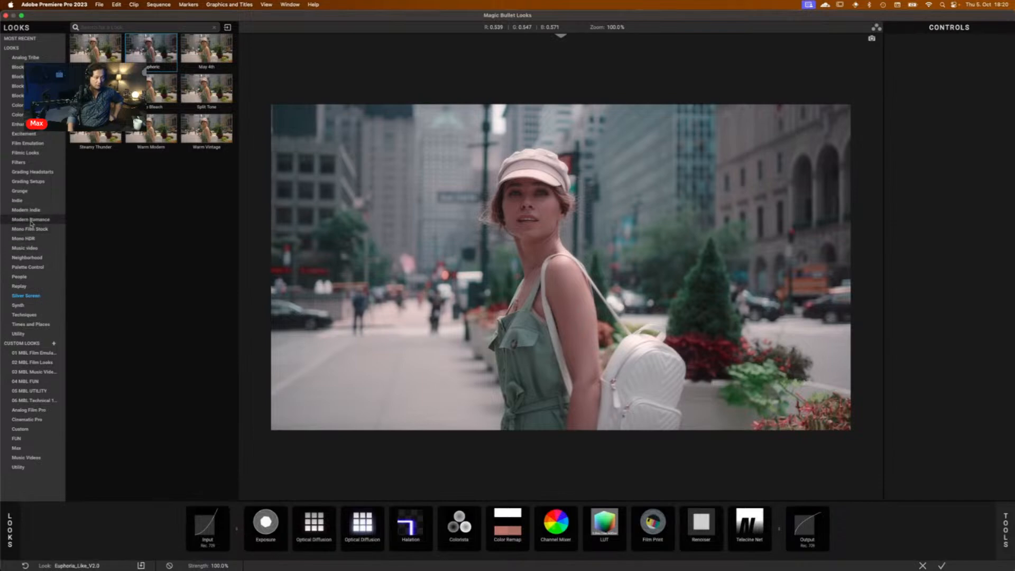
left_click(19, 334)
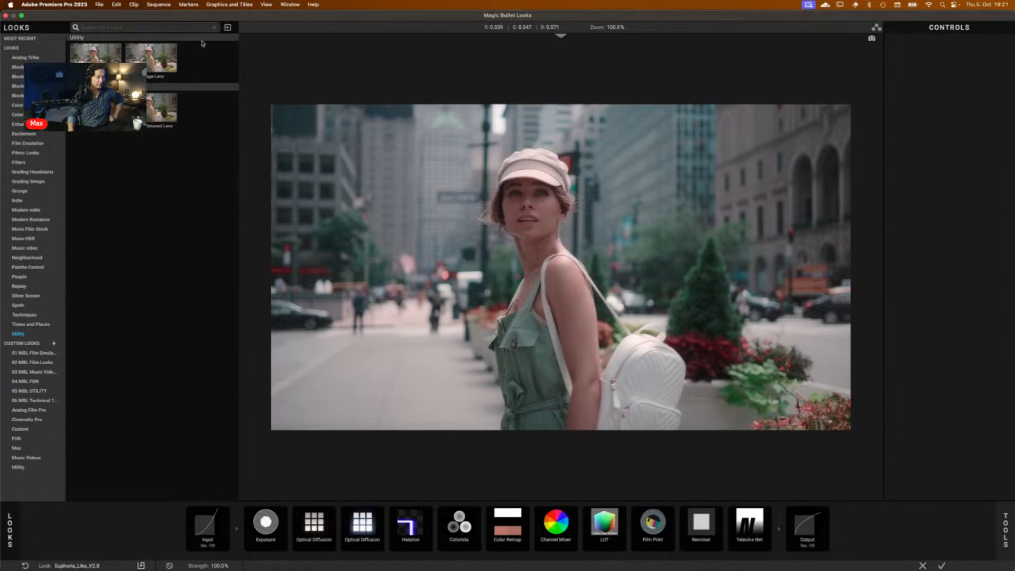
left_click(37, 135)
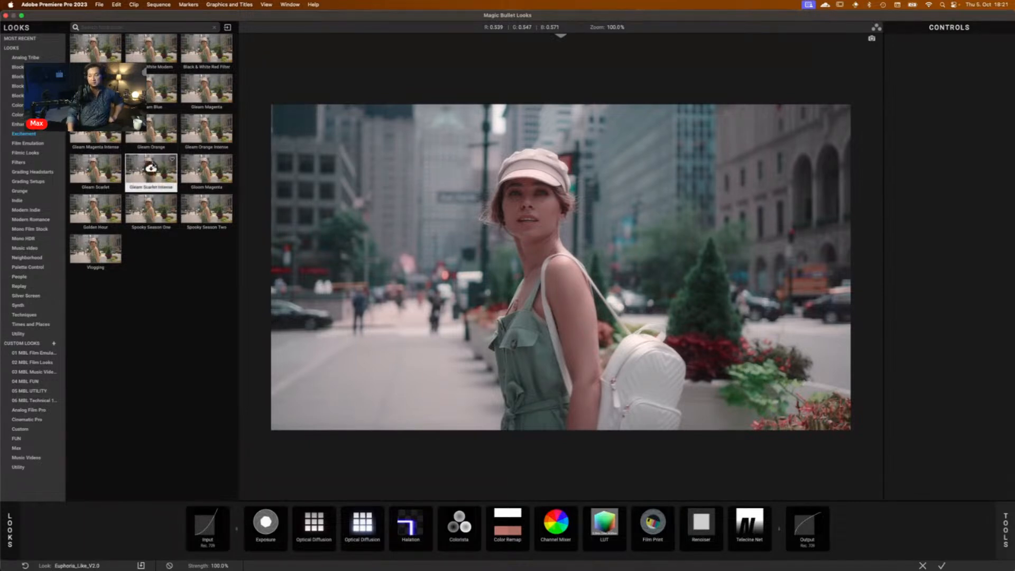
left_click(30, 249)
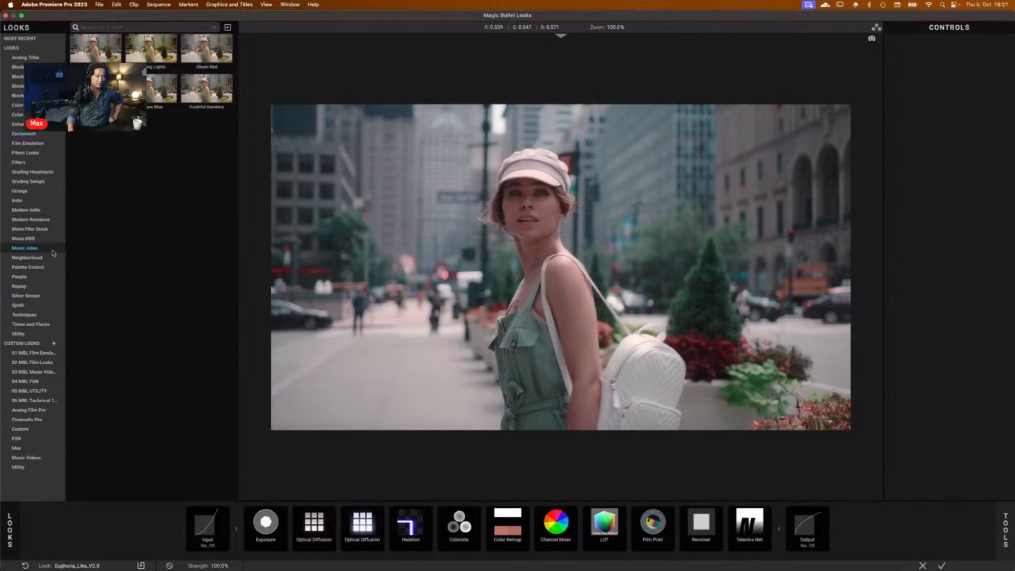
left_click(149, 52)
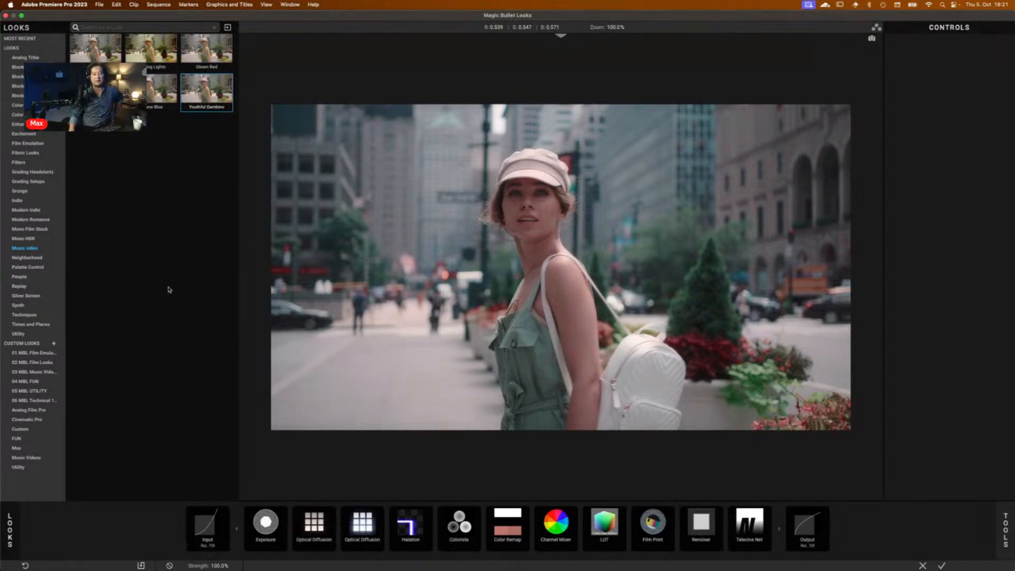
left_click(10, 532)
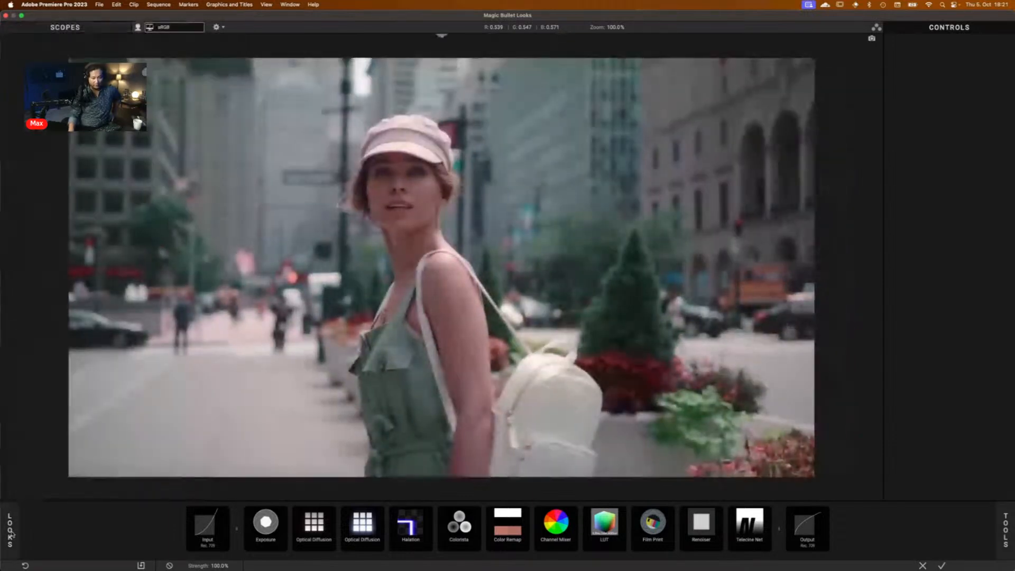
left_click(11, 532)
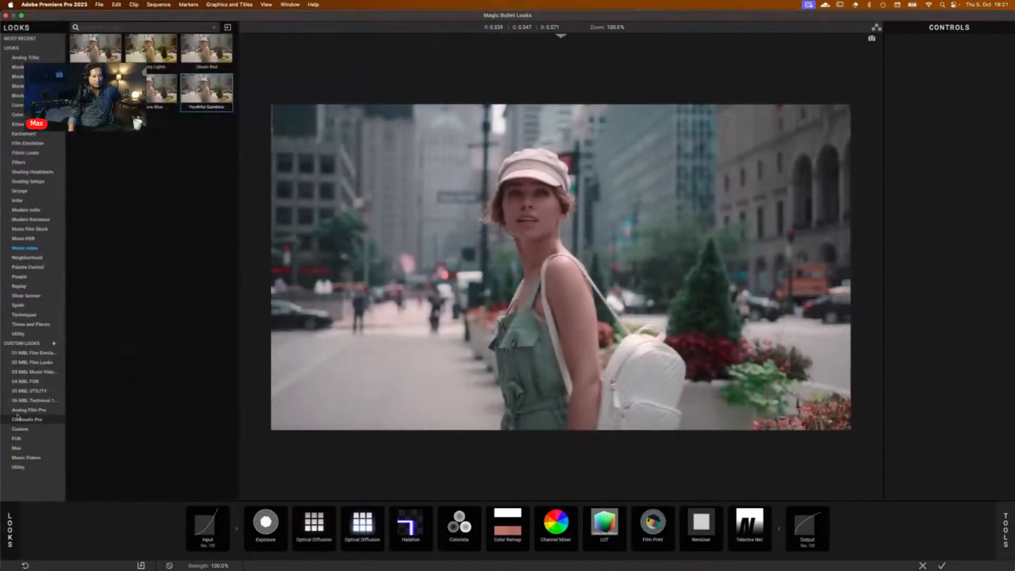
Step: Apply the FilmGrade look from the custom 01 MBL Film Emulation category and hide the looks library
left_click(32, 353)
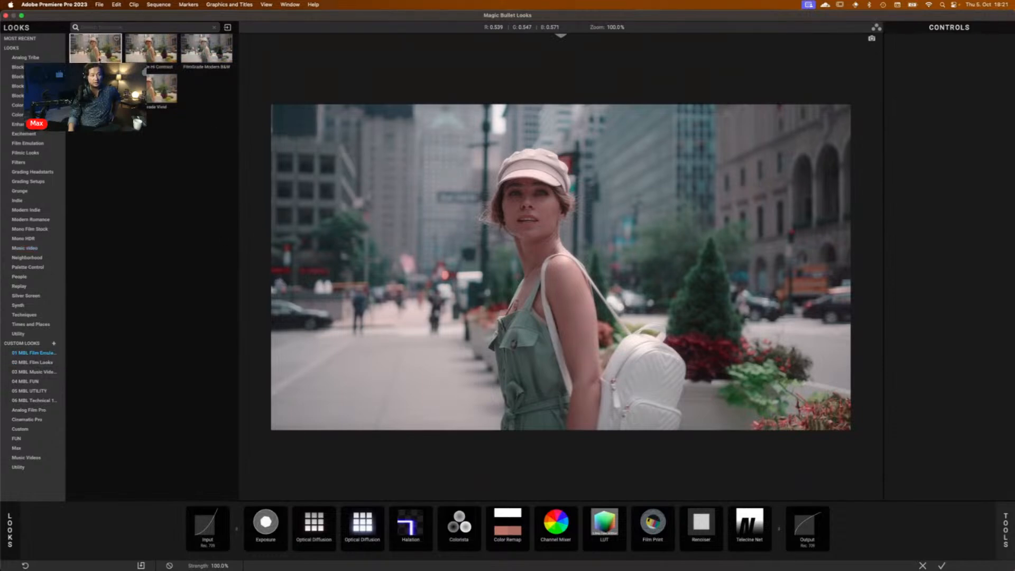
left_click(99, 59)
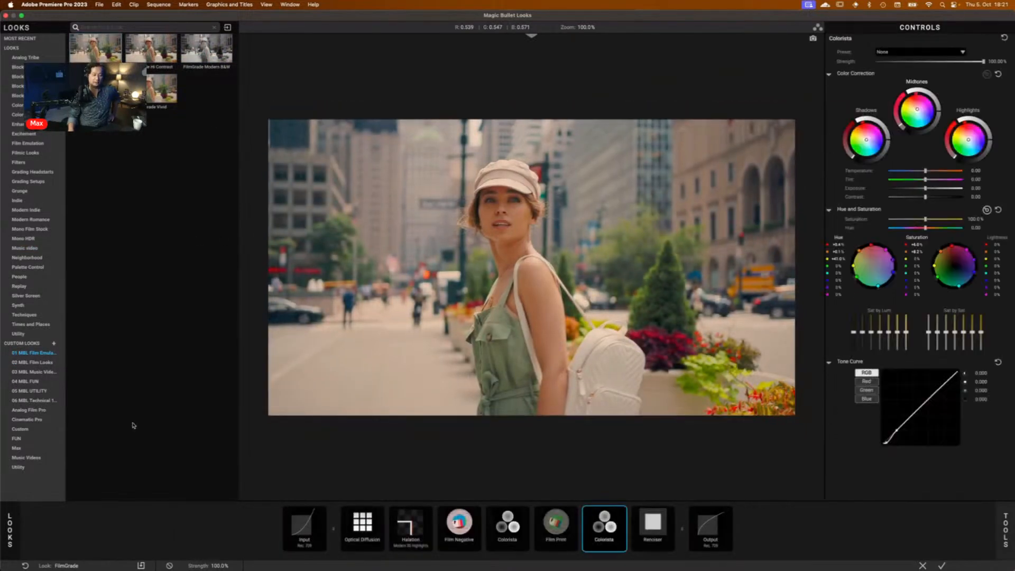
left_click(10, 534)
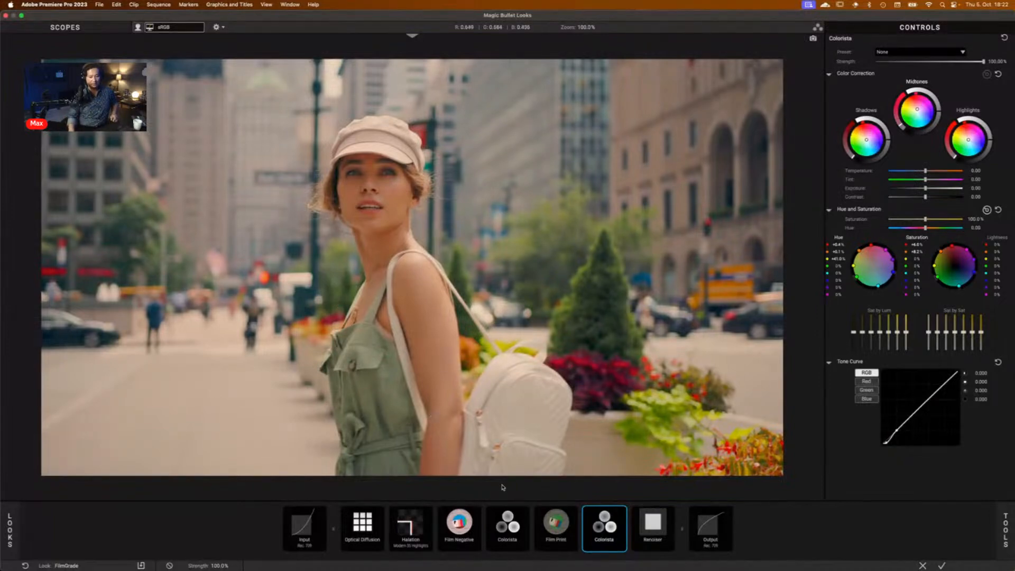
Step: Examine the Film Print and Film Negative settings of the look, including the list of available negative film stocks
left_click(564, 526)
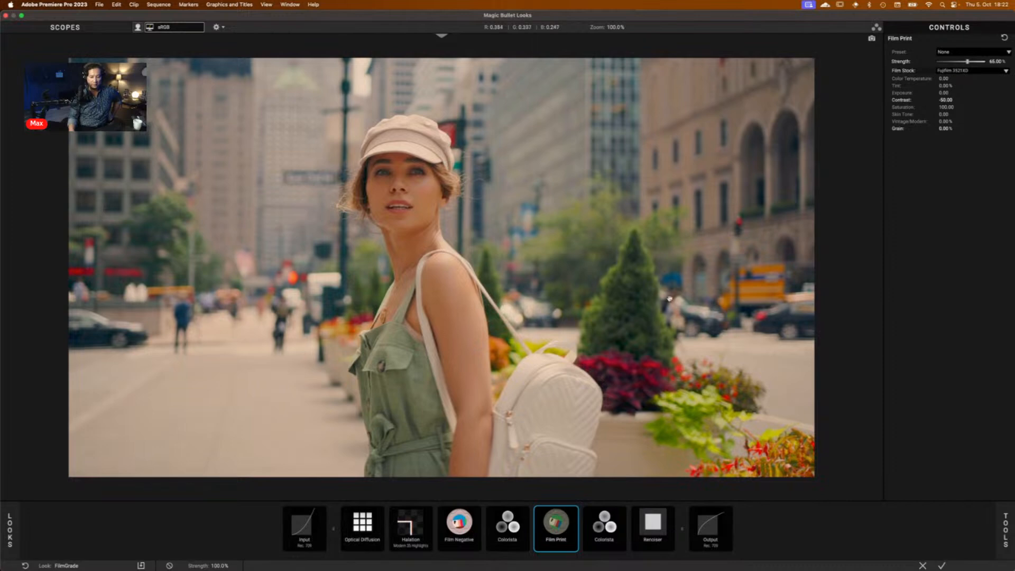
left_click(463, 535)
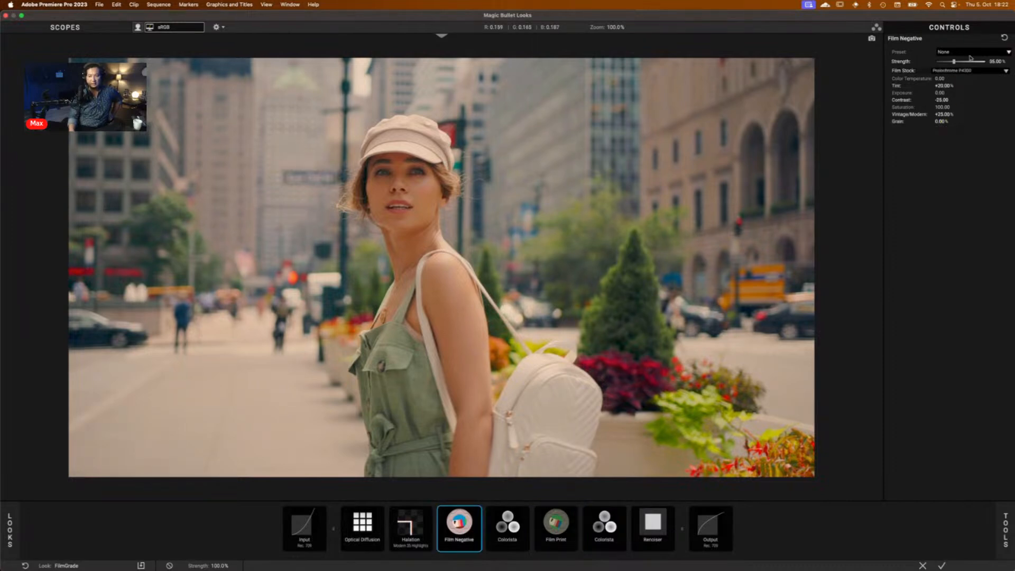
left_click(959, 71)
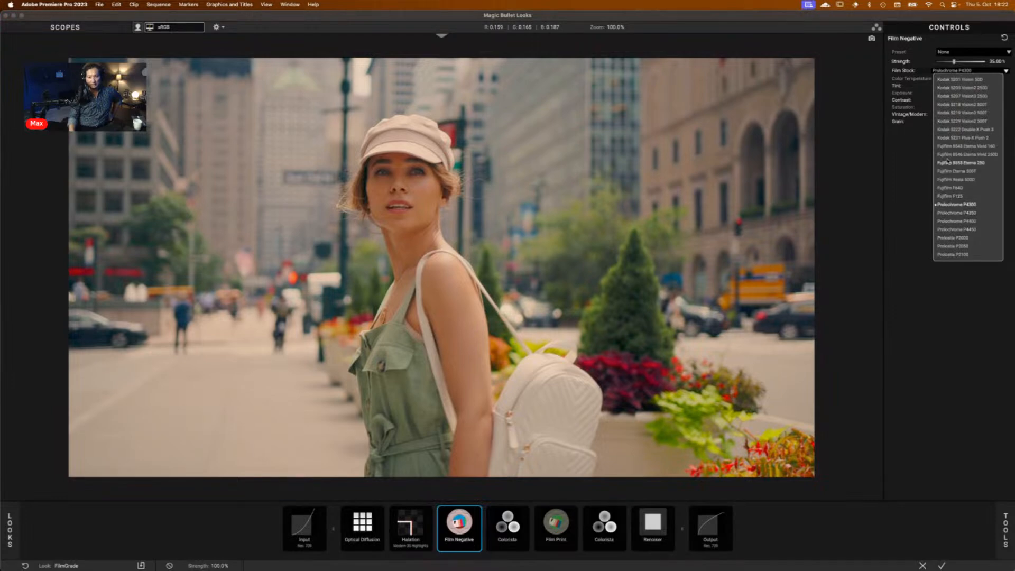
left_click(909, 268)
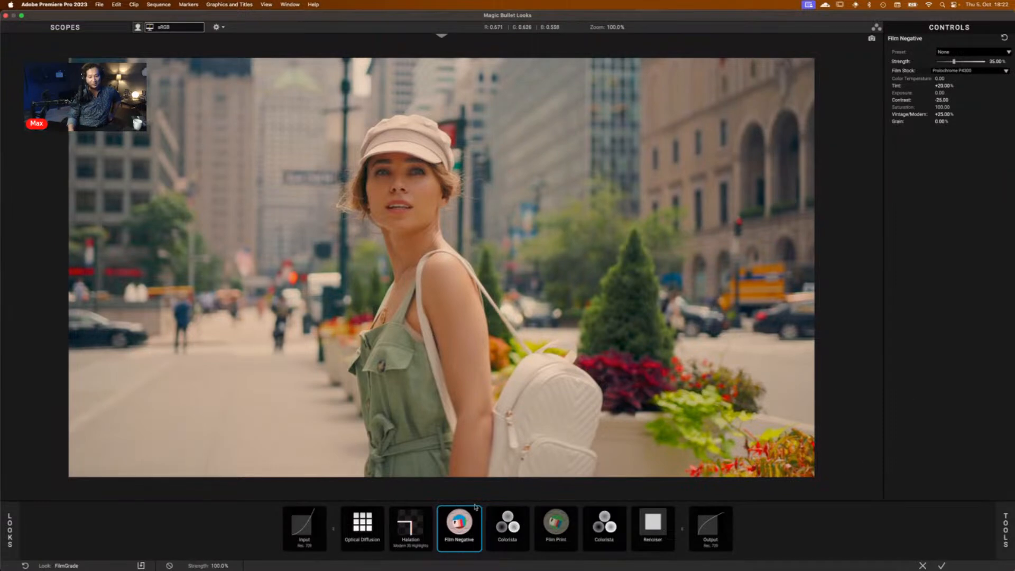
Step: Shift the midtones of the Colorista placed after Film Negative toward orange
left_click(502, 528)
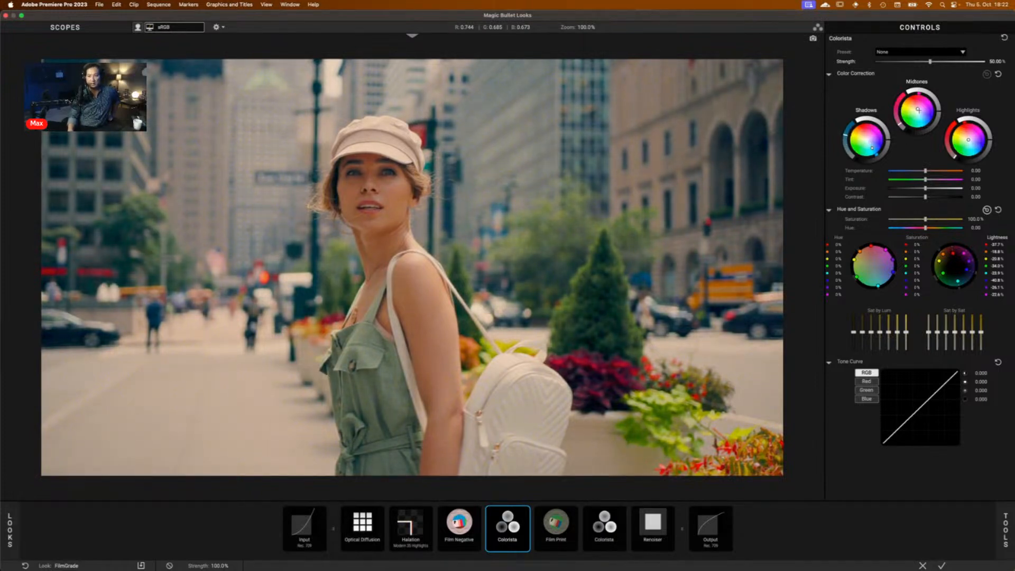
left_click_drag(918, 108, 913, 106)
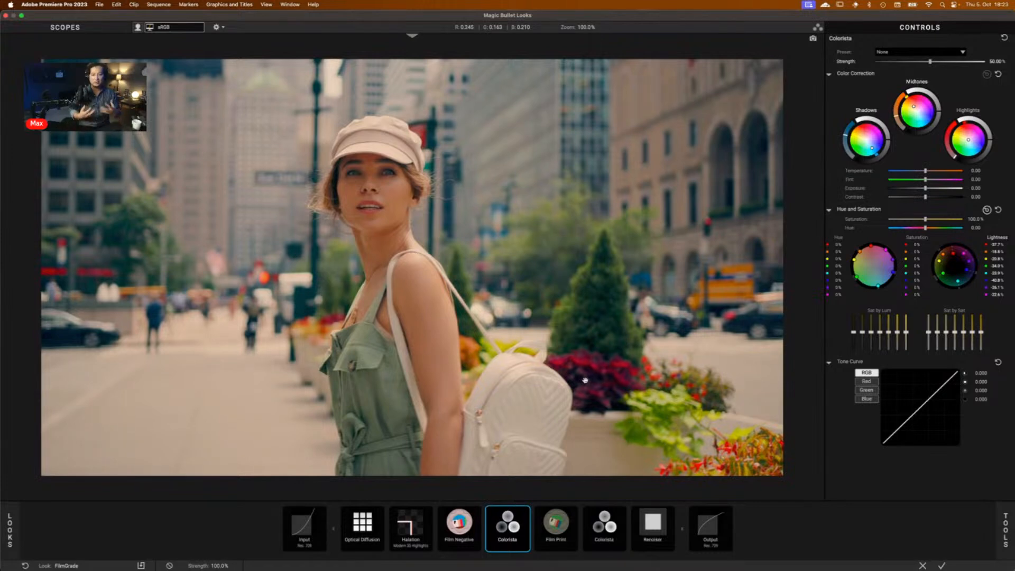
Step: View the folder choices for saving the current look as a custom look, cancel without saving, and hide the looks library
left_click(9, 547)
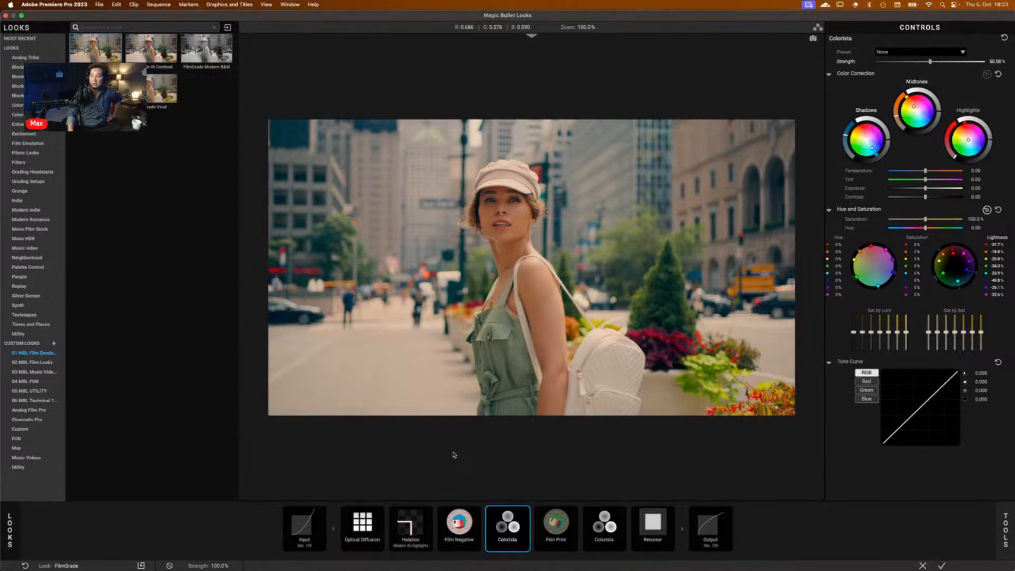
left_click(142, 566)
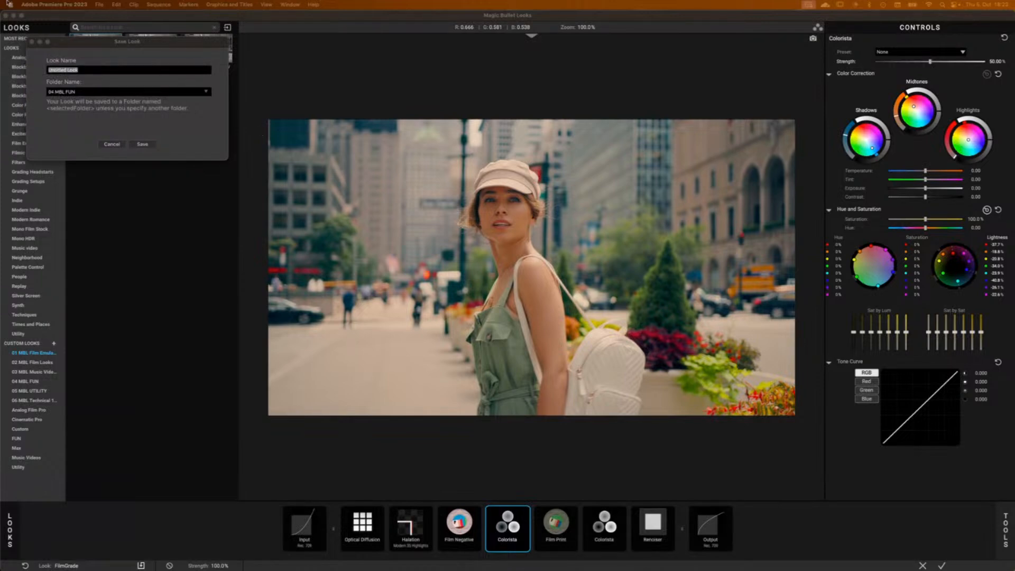
left_click(32, 42)
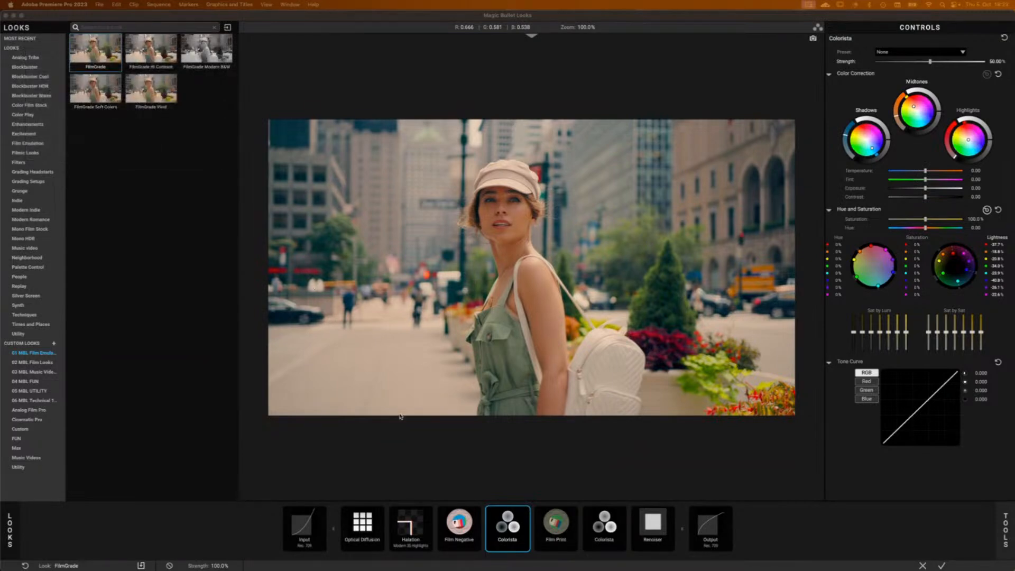
left_click(141, 565)
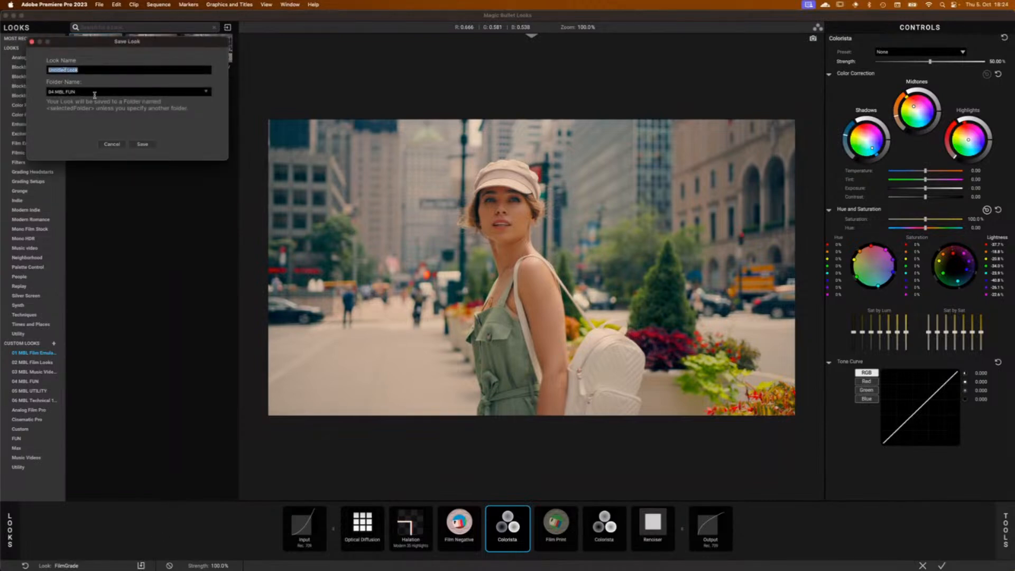
left_click(205, 92)
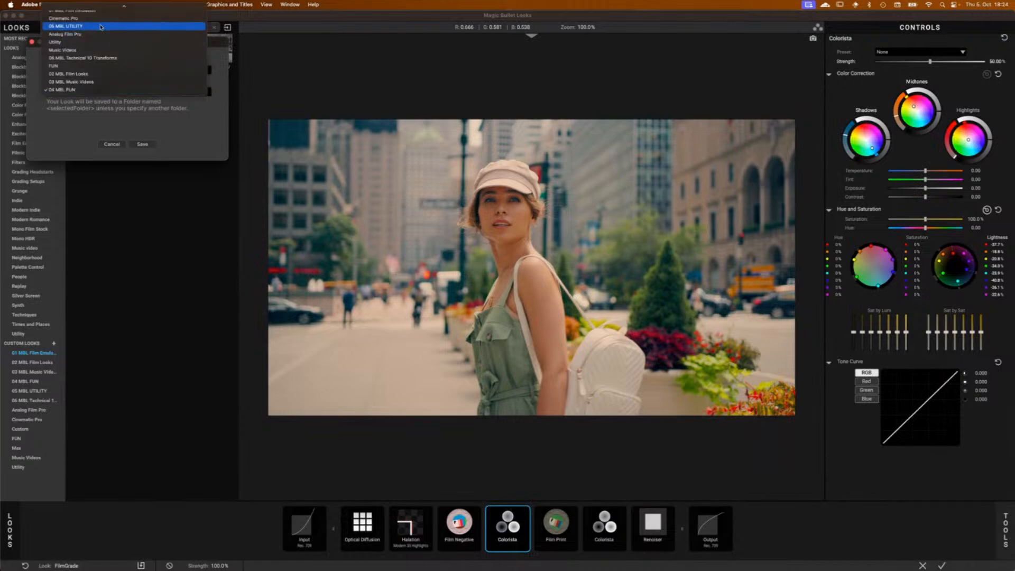
scroll(101, 27, "up", 2)
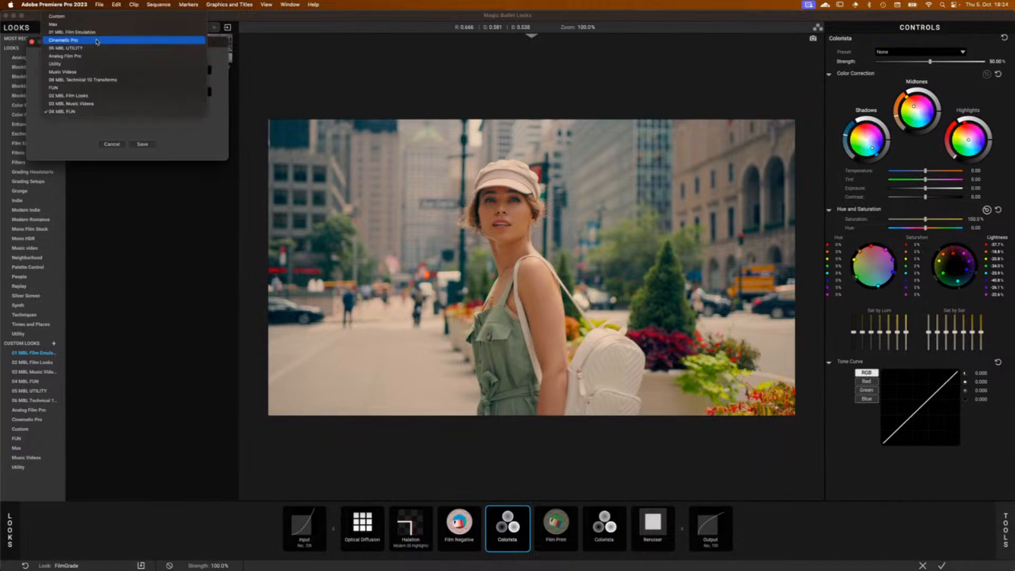
left_click(101, 144)
left_click(112, 145)
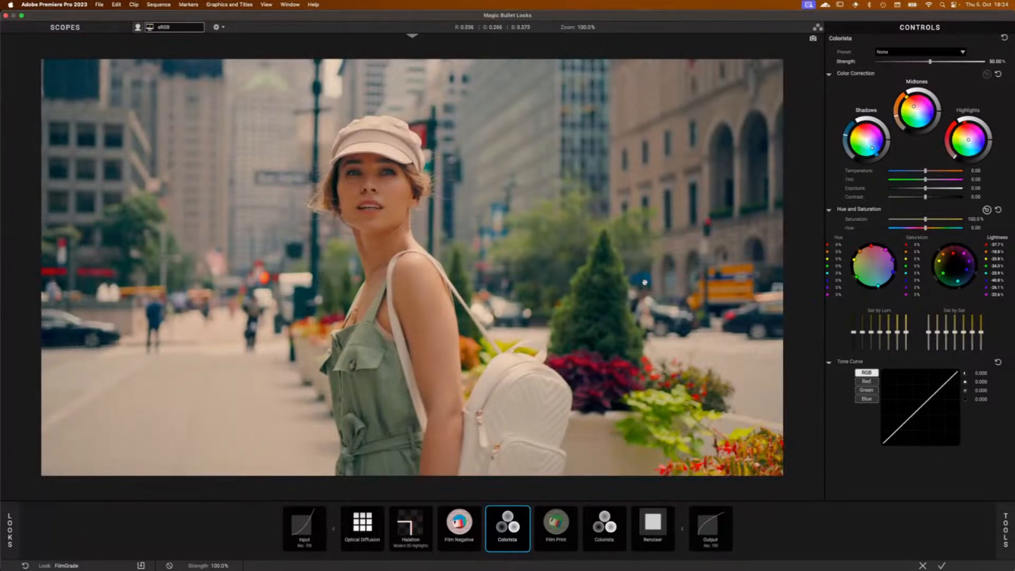
Step: Inspect the Film Negative settings in the tool chain, hiding and reshowing the controls
left_click(459, 522)
left_click(430, 519)
left_click(484, 521)
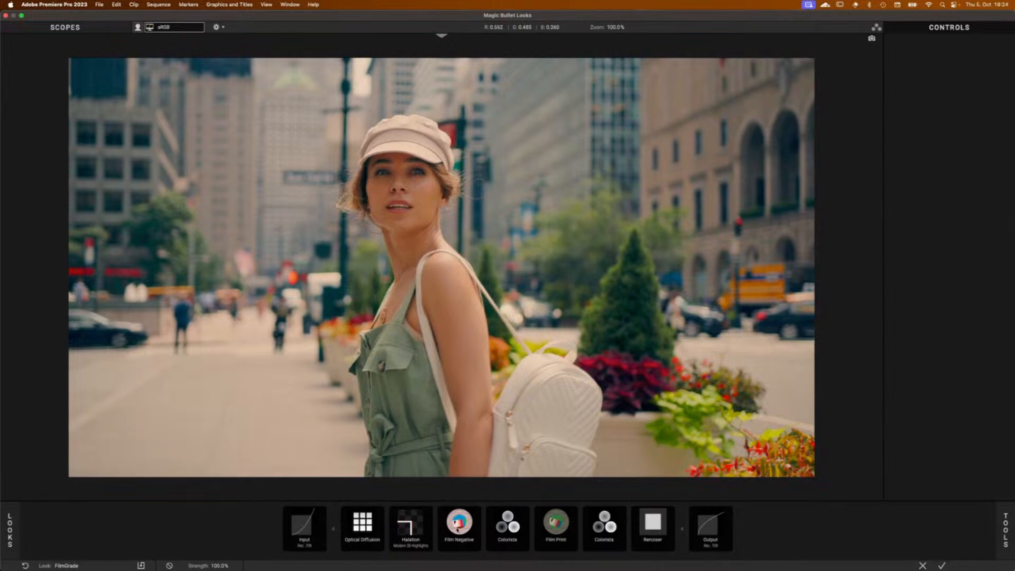
left_click(478, 527)
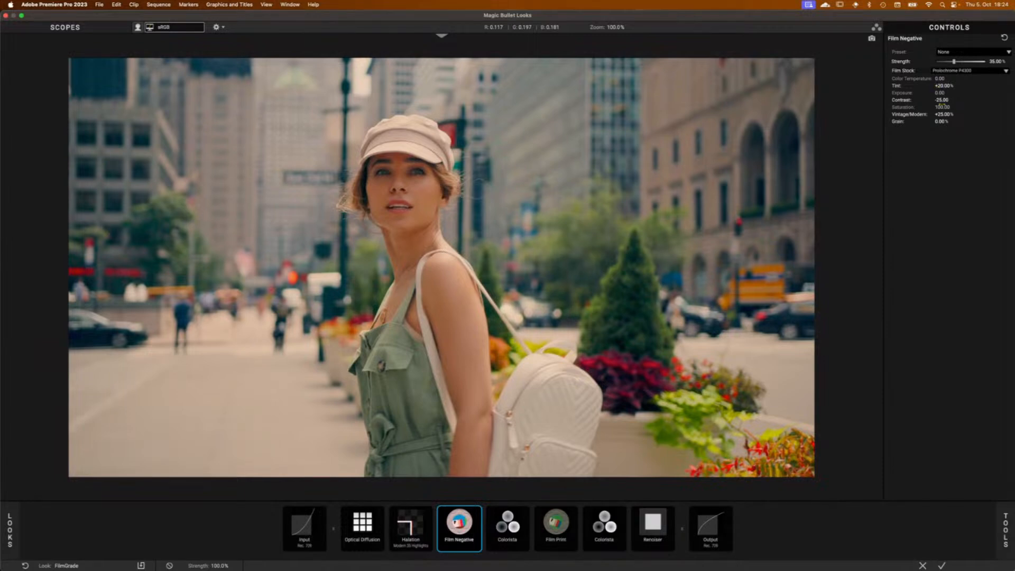
left_click(913, 29)
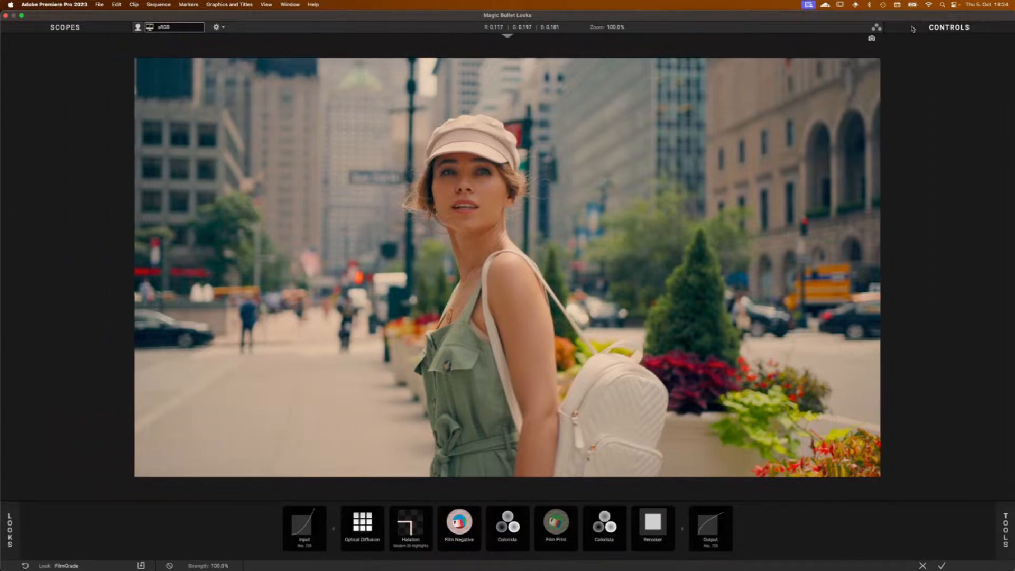
left_click(912, 29)
left_click(462, 525)
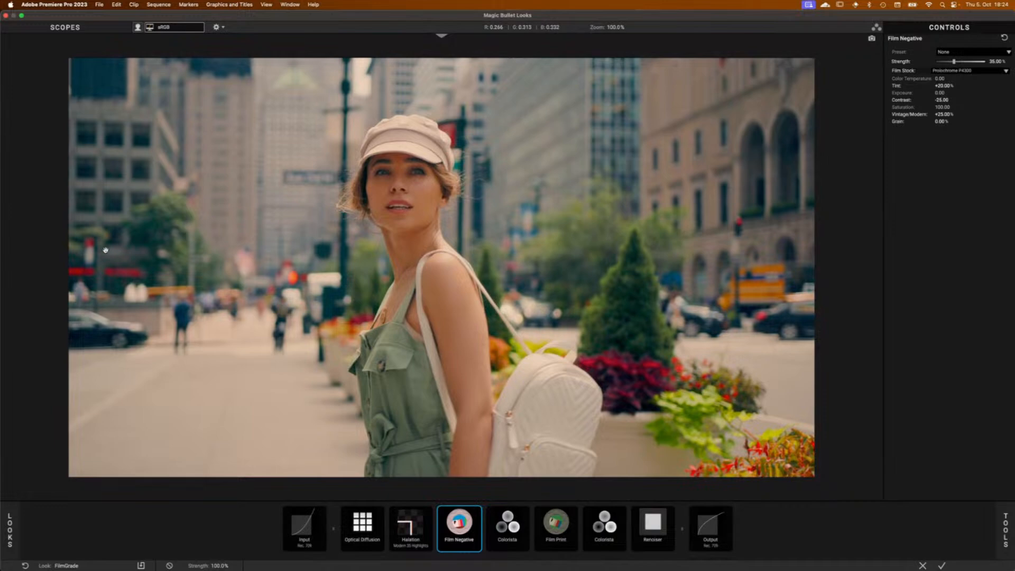
Step: Show the scopes and expand the Slice Graph, Hue/Lightness and Memory Colors scopes for viewing
key("s")
key("s")
key("s")
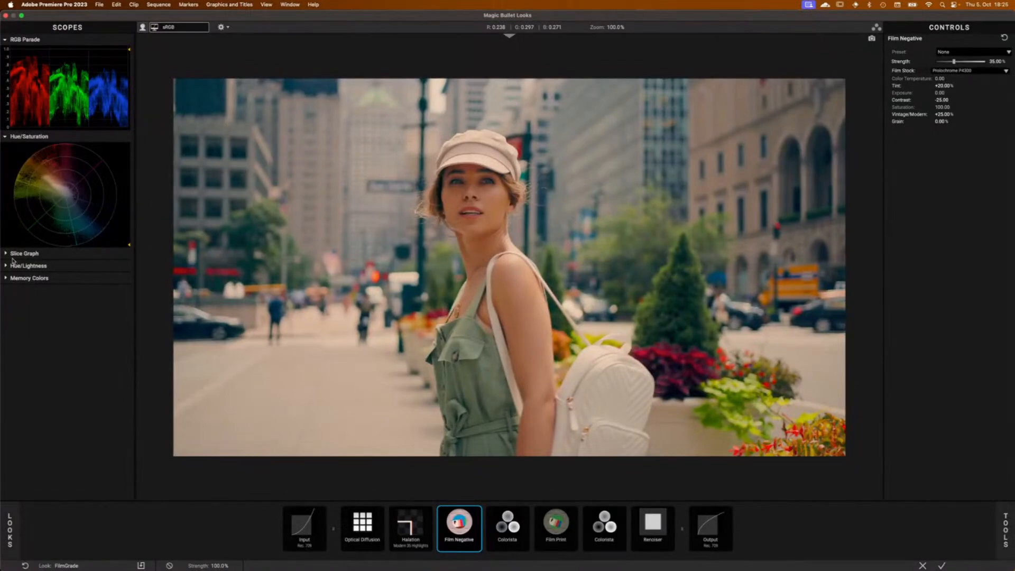
left_click(7, 254)
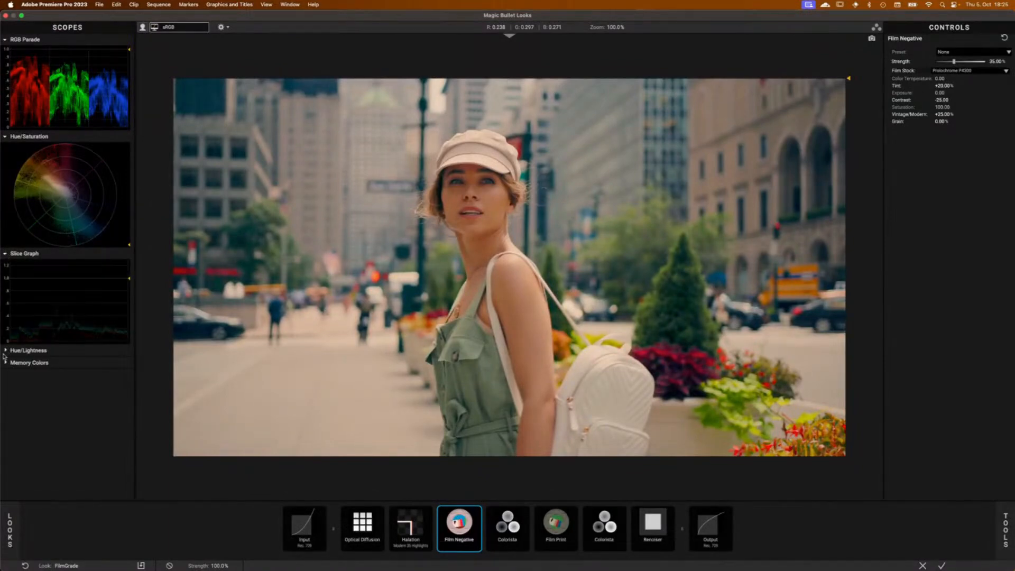
left_click(6, 351)
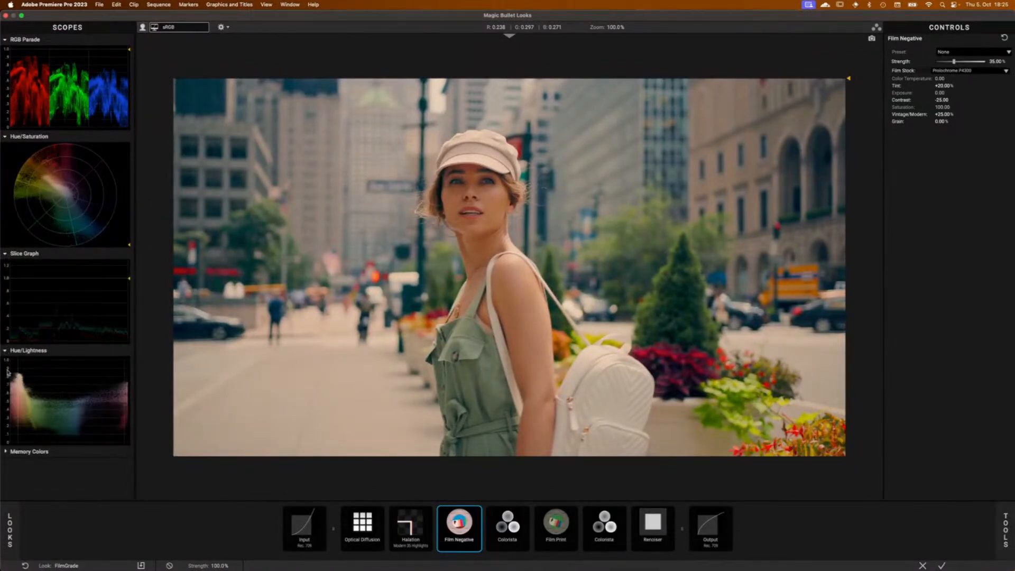
left_click(5, 452)
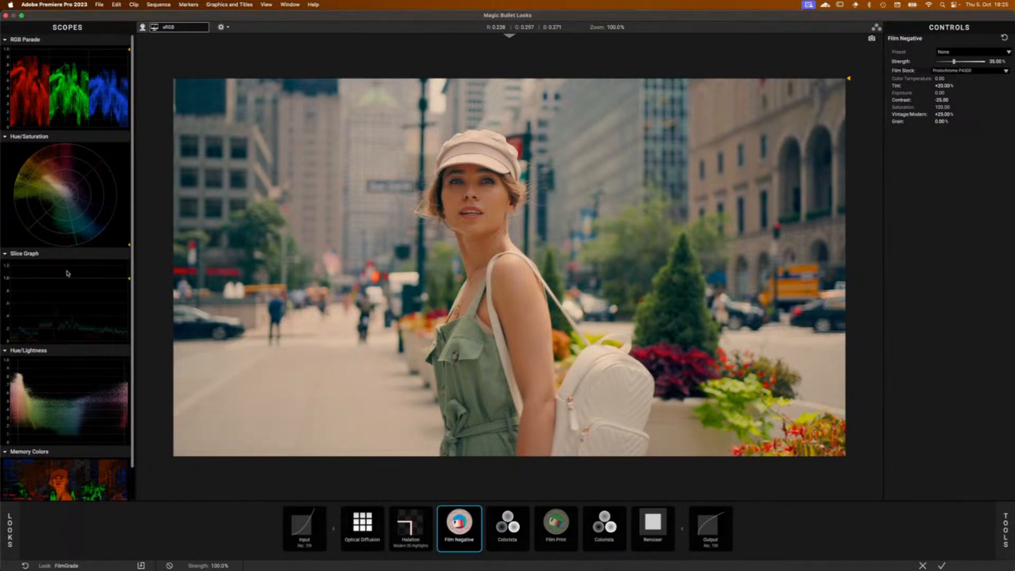
scroll(68, 274, "down", 2)
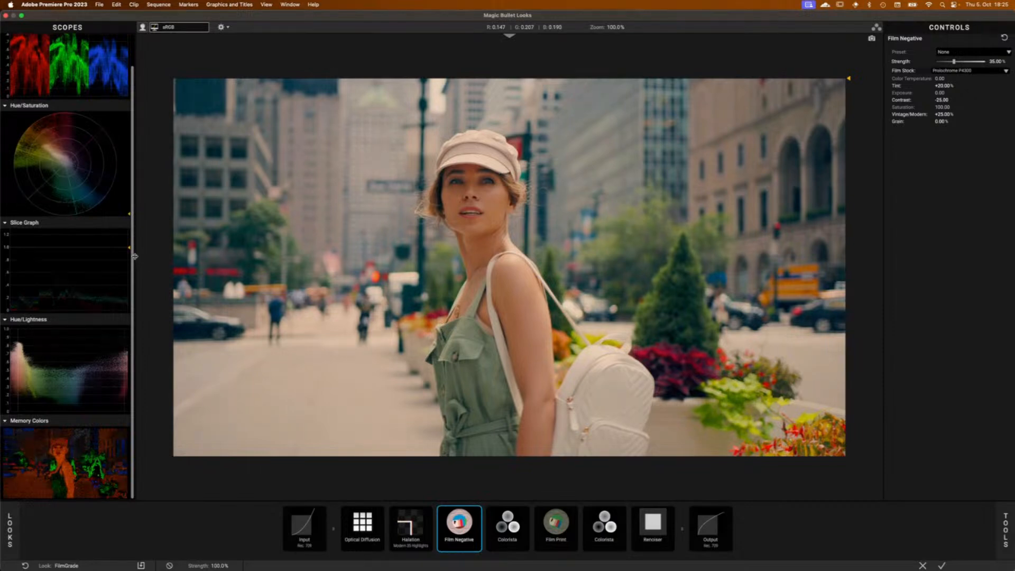
Step: Widen the scopes area and collapse every scope except RGB Parade and Hue/Saturation
left_click_drag(136, 257, 236, 256)
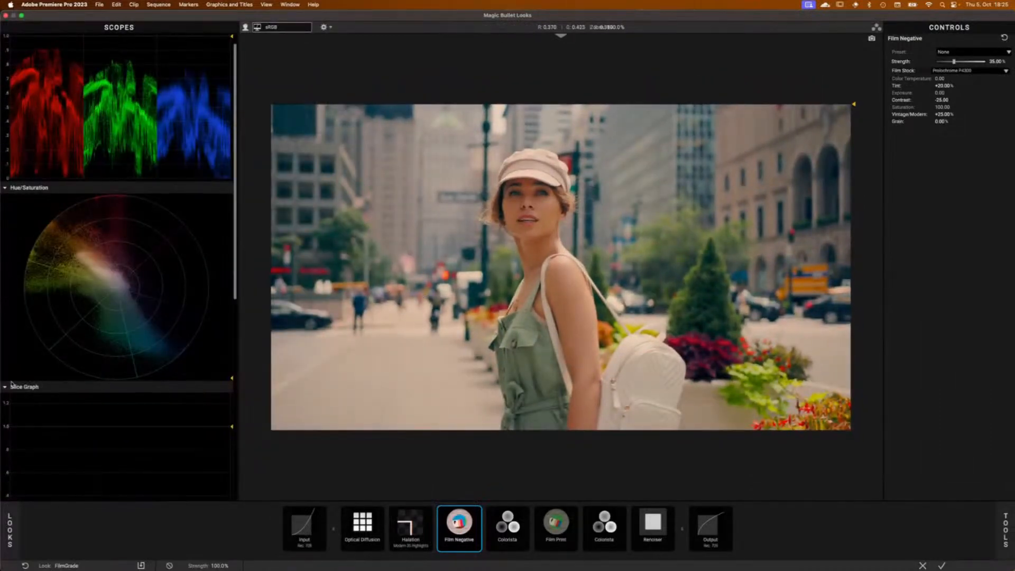
left_click(5, 387)
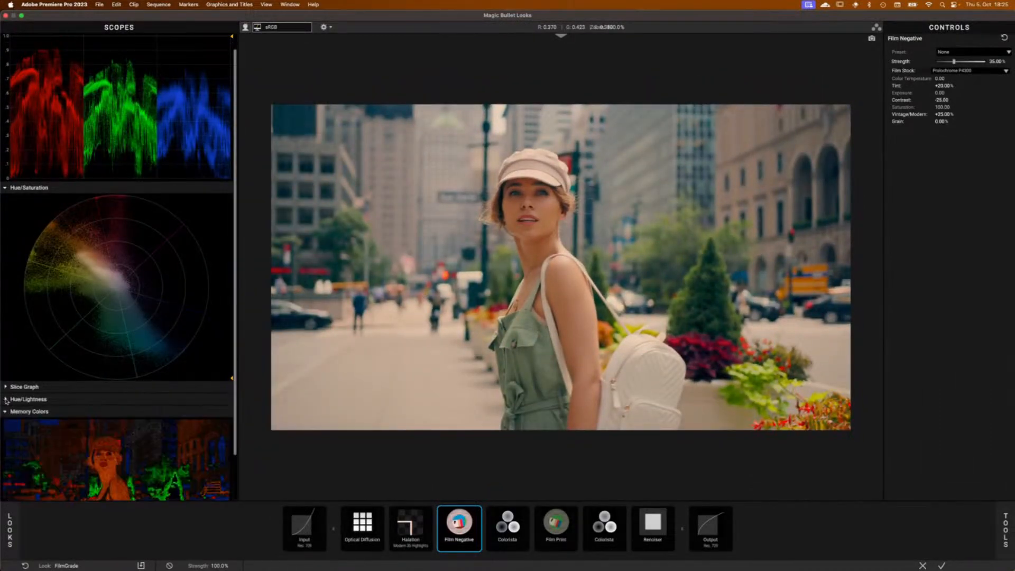
left_click(6, 400)
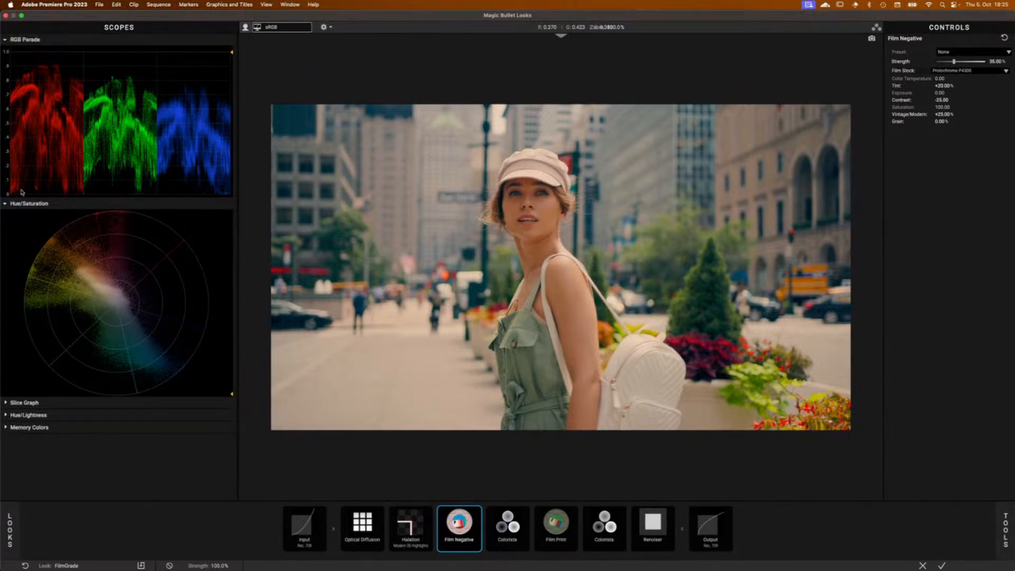
left_click(5, 204)
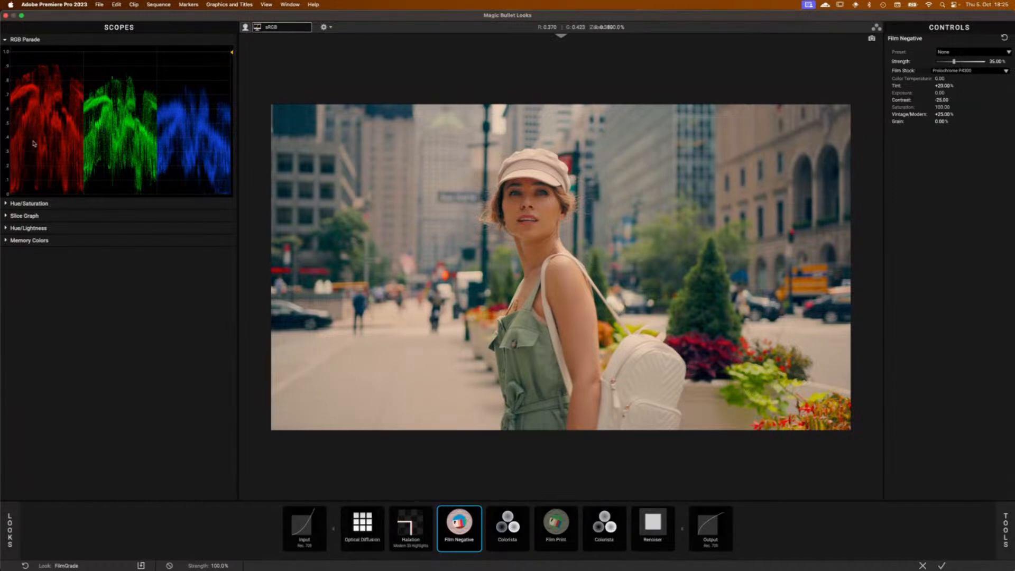
left_click(4, 204)
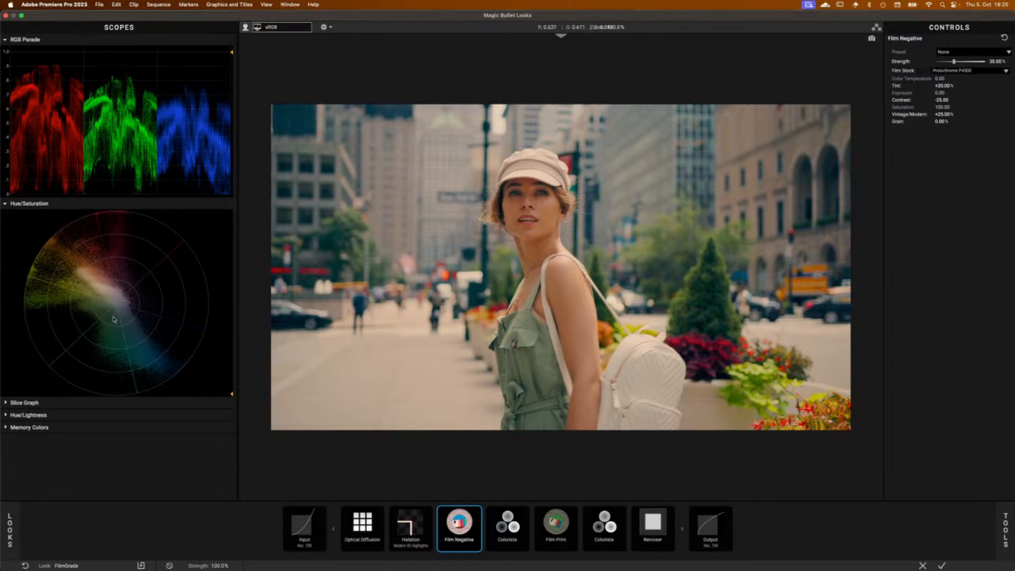
Step: View the tools library and raise the saturation of the Colorista after Film Negative to about 150%
left_click(1006, 531)
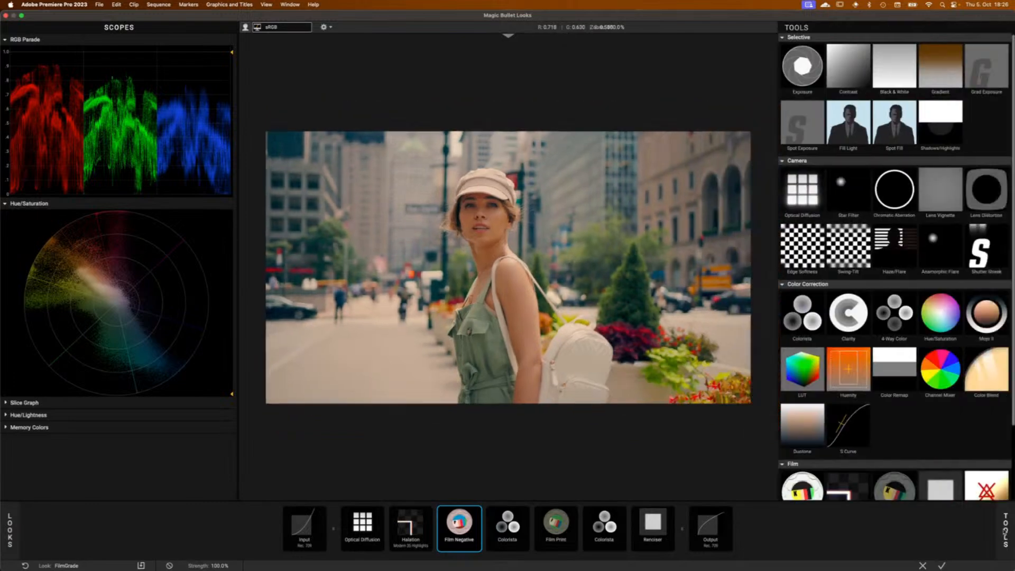
left_click_drag(802, 314, 402, 568)
left_click(504, 525)
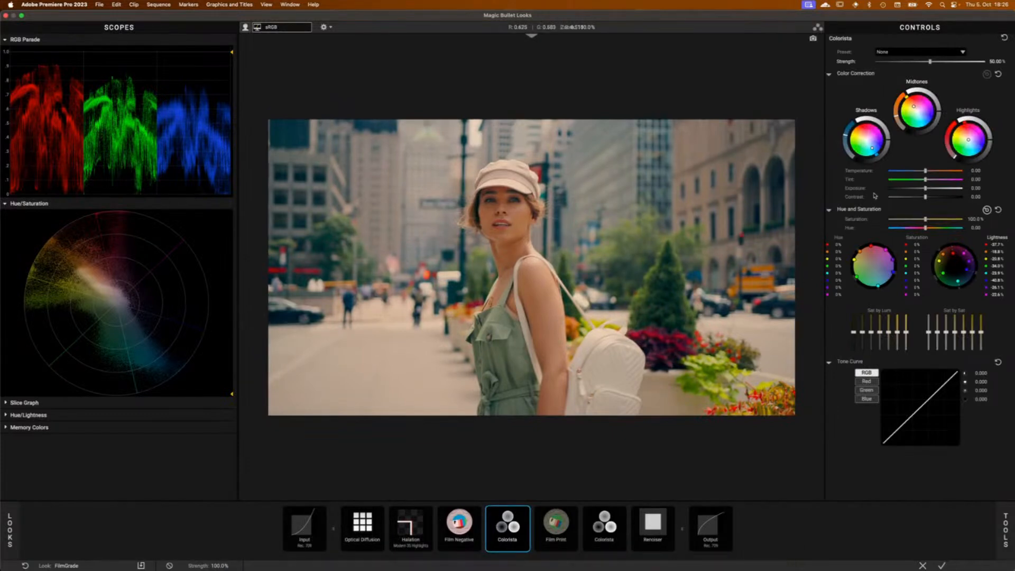
left_click_drag(927, 220, 854, 217)
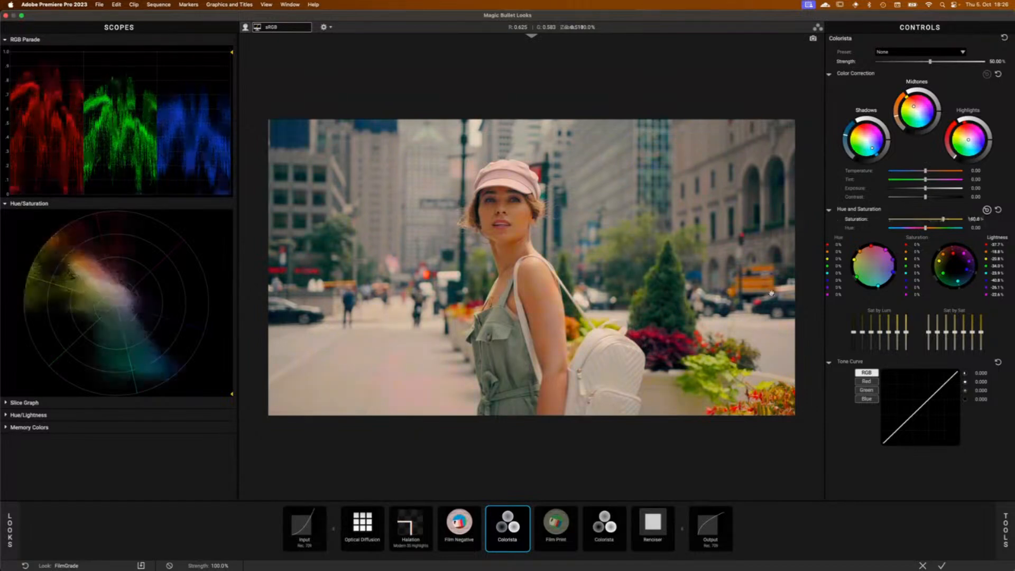
Step: Move the edited Colorista to the end of the tool chain and set its saturation to 110%
left_click_drag(507, 527, 653, 521)
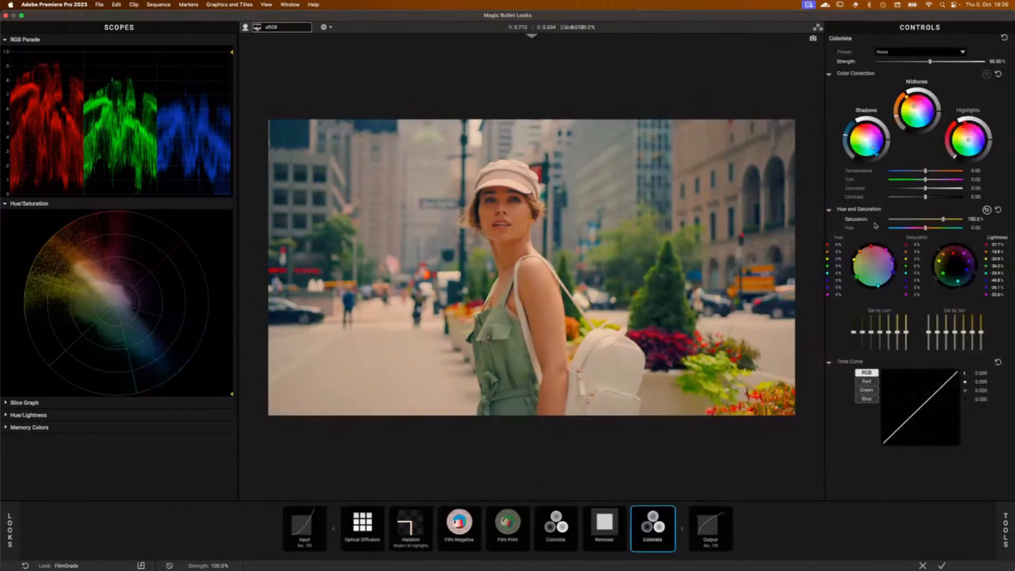
left_click_drag(943, 219, 805, 232)
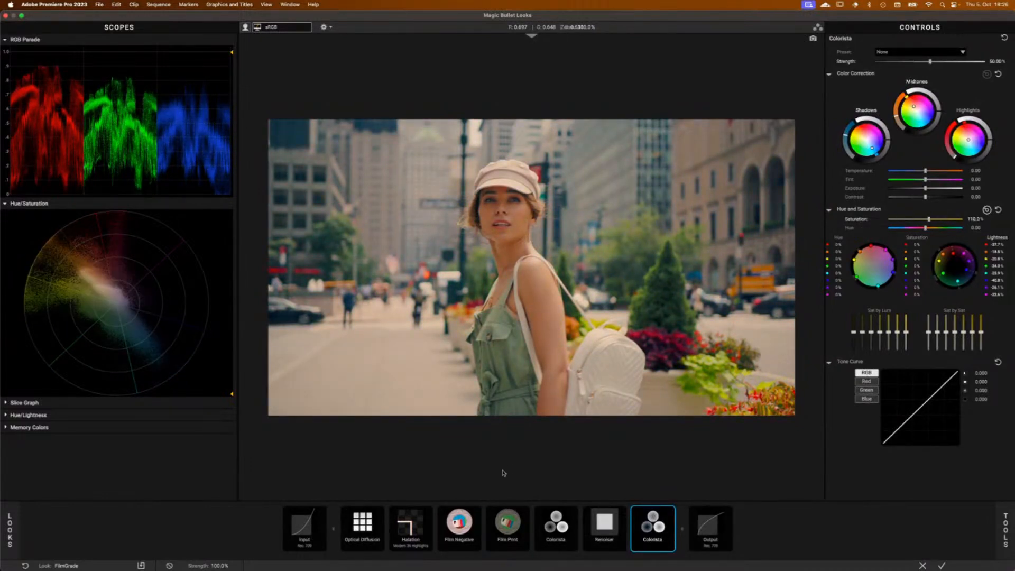
Step: Remove all tools from the chain except the edited Colorista and select it
left_click_drag(365, 524, 392, 565)
left_click_drag(411, 529, 485, 560)
left_click(503, 532)
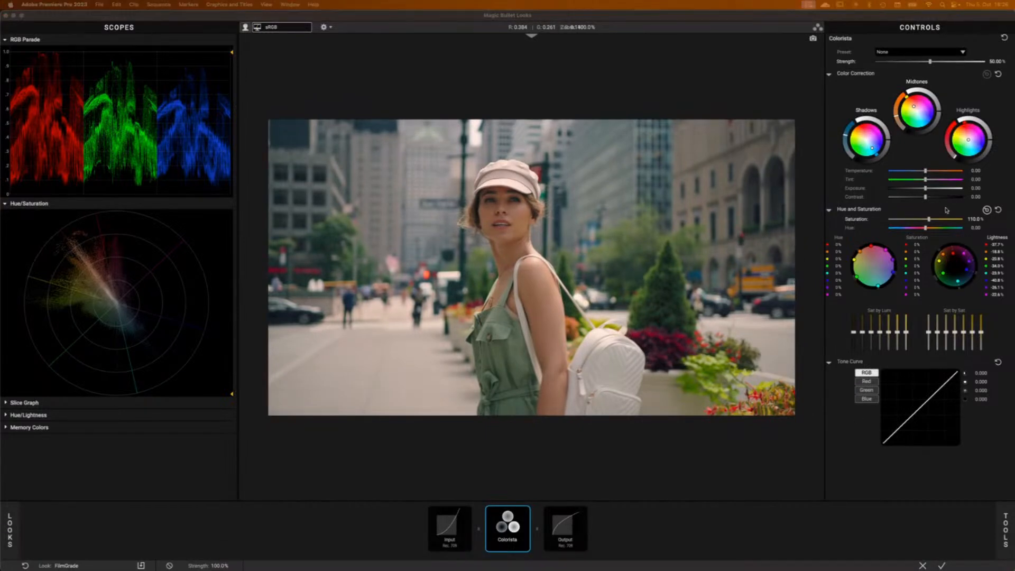
Step: Set the remaining Colorista's saturation to 0% and its strength to 100%
left_click_drag(922, 220, 841, 227)
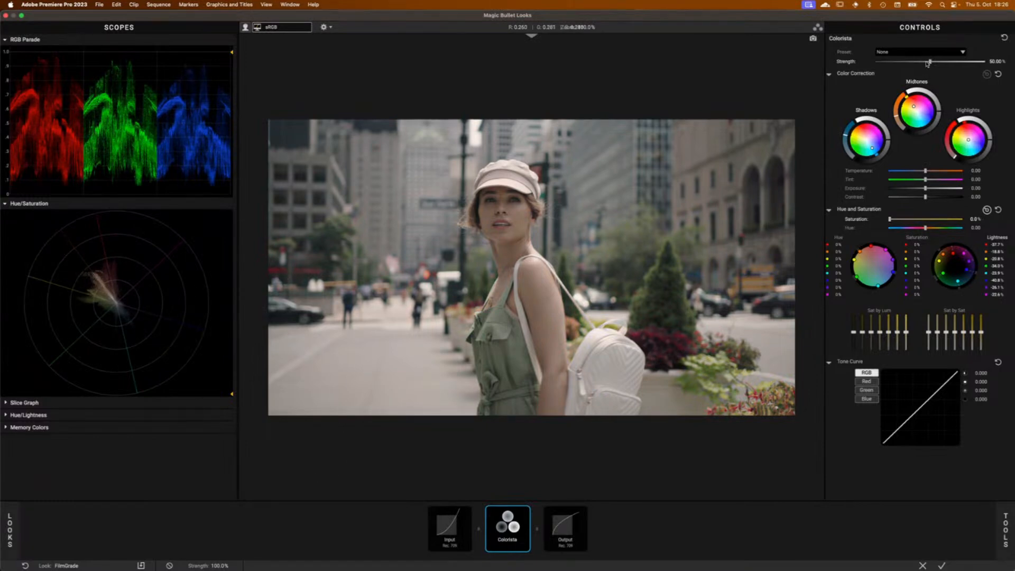
left_click_drag(930, 61, 984, 61)
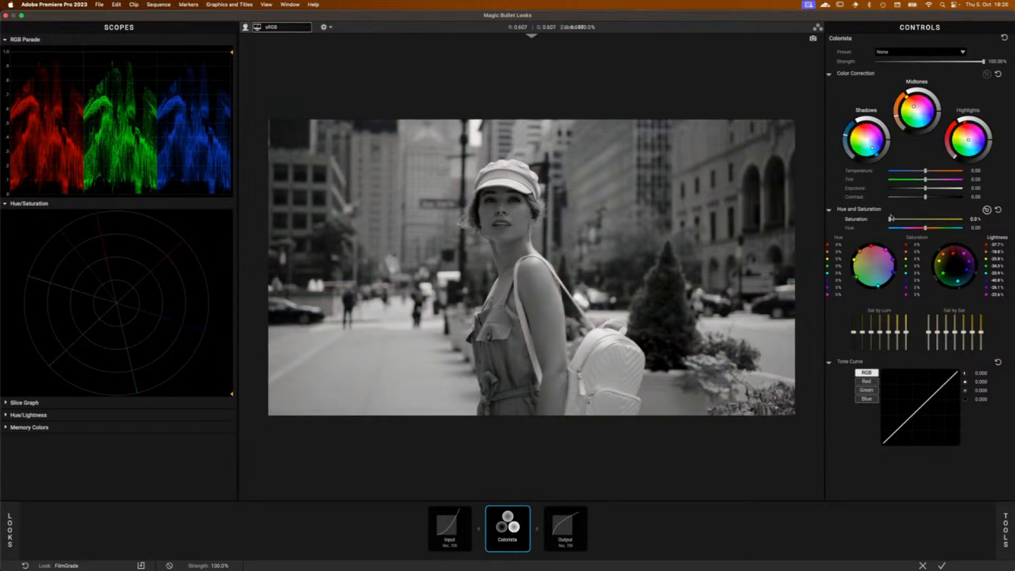
Step: Raise the Colorista's saturation to about 88%, and reset its Hue and Saturation section to the defaults
mouse_move(892, 220)
left_mouse_down()
mouse_move(976, 224)
mouse_move(890, 219)
mouse_move(941, 217)
mouse_move(921, 217)
left_mouse_up()
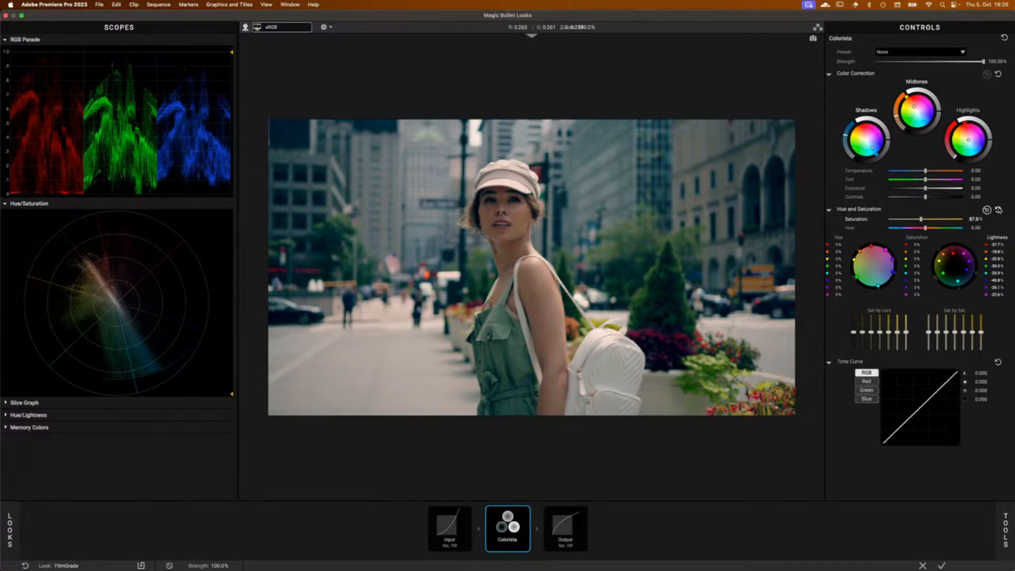
left_click(999, 210)
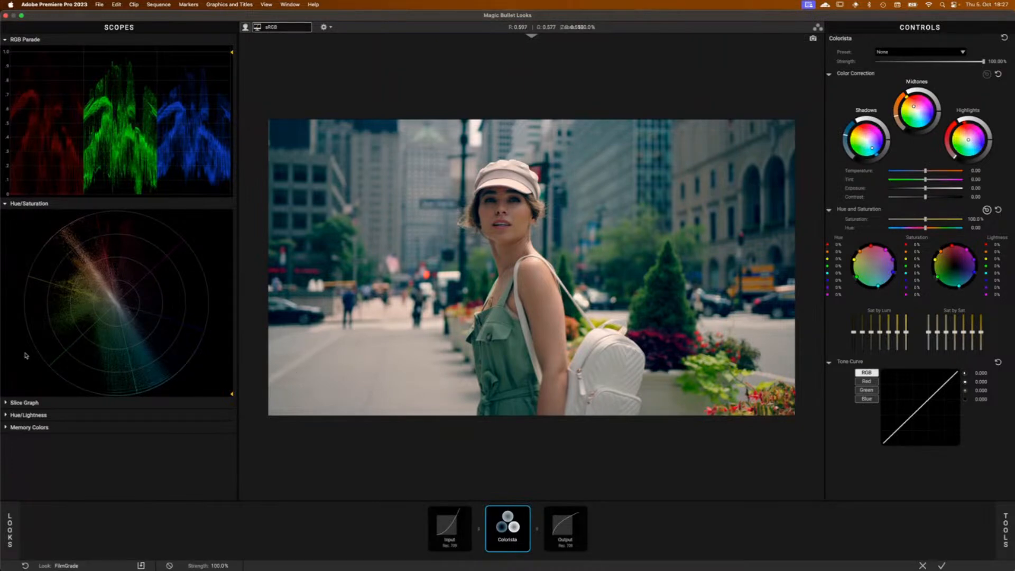
Step: Show only the Slice Graph scope and remove the Colorista from the tool chain
left_click(5, 403)
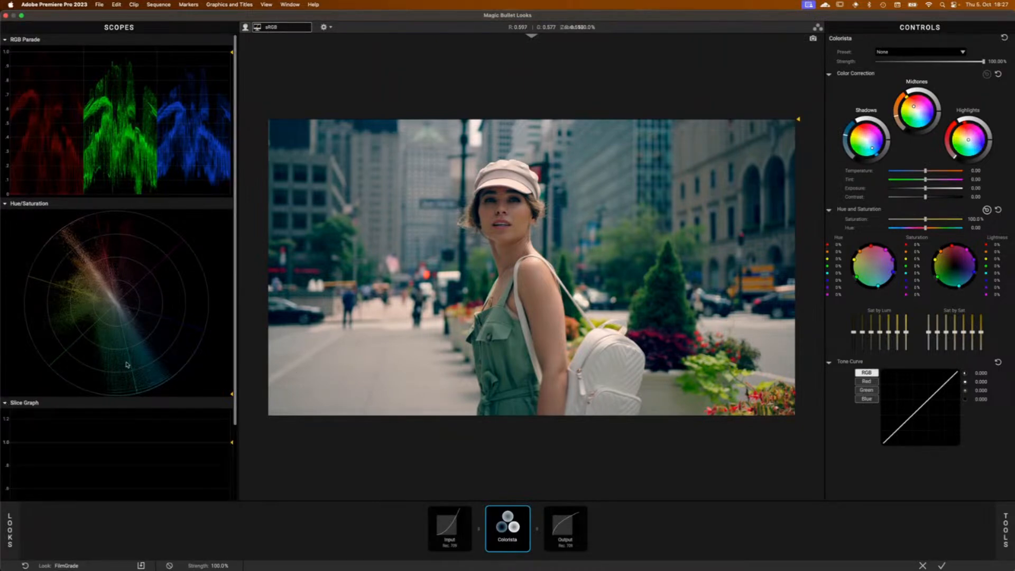
left_click(4, 41)
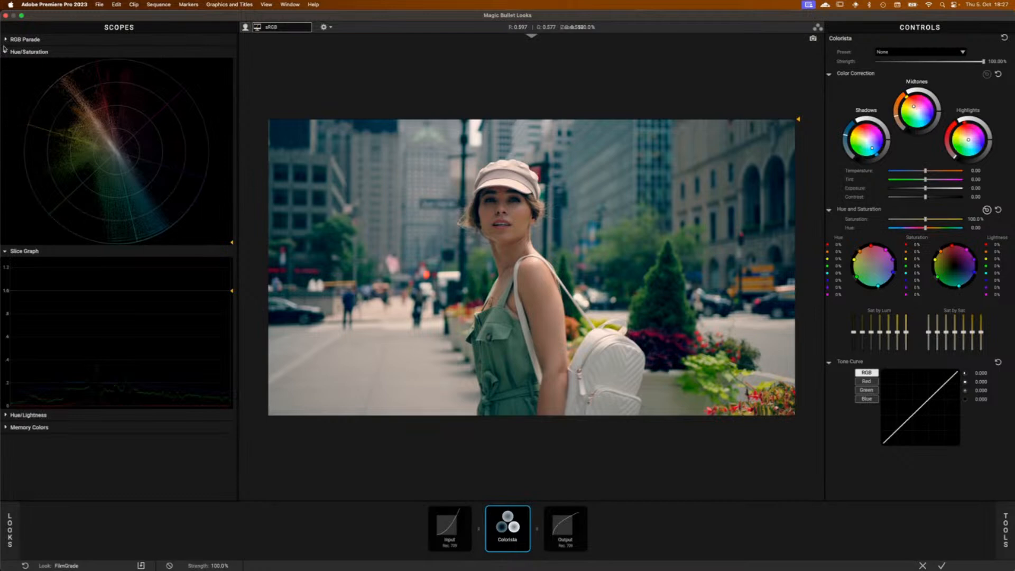
left_click(5, 51)
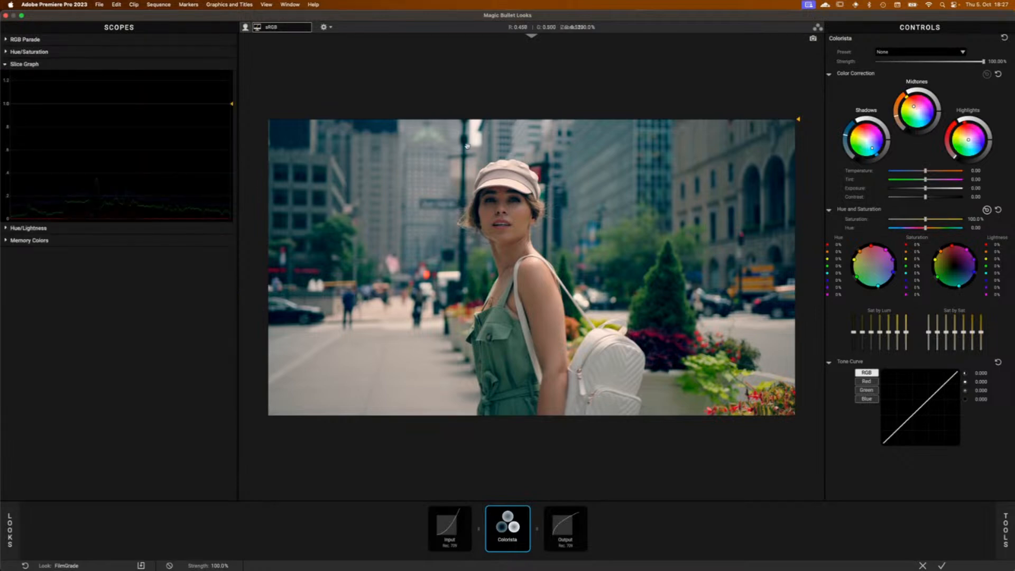
left_click_drag(510, 536, 527, 562)
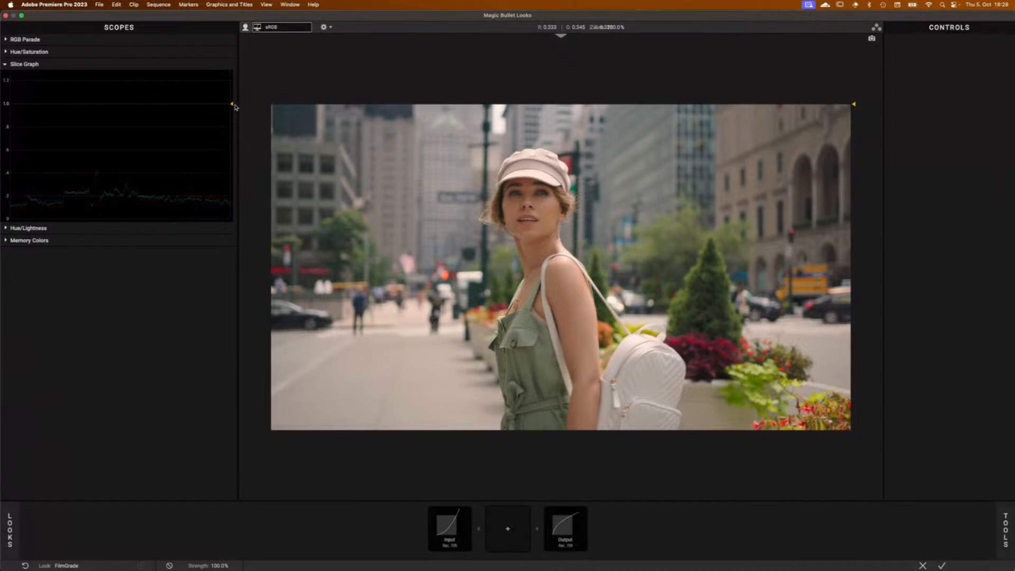
Step: Move the Slice Graph's sampling line from the top of the preview image to slightly below its middle
left_click(5, 64)
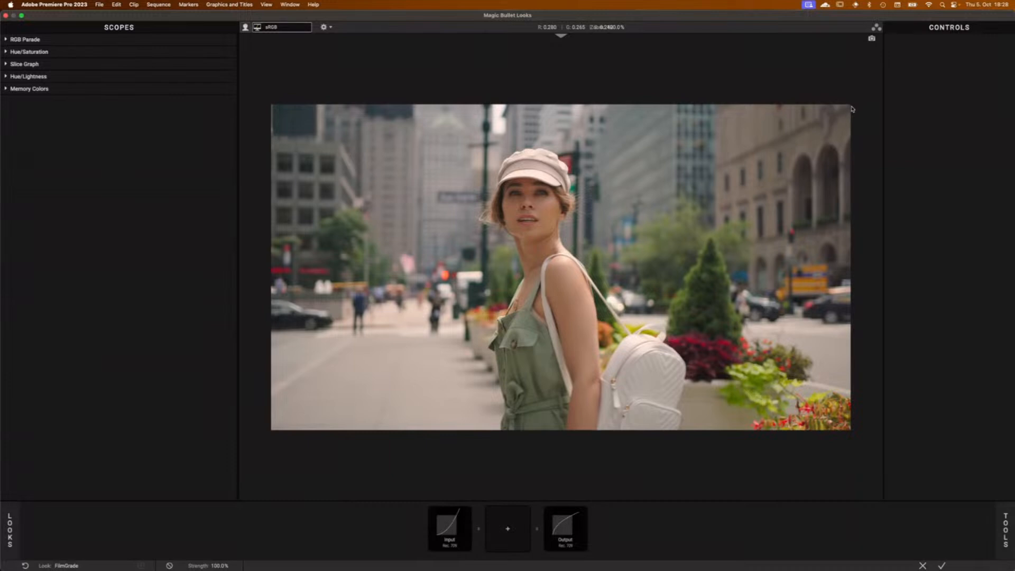
left_click(6, 64)
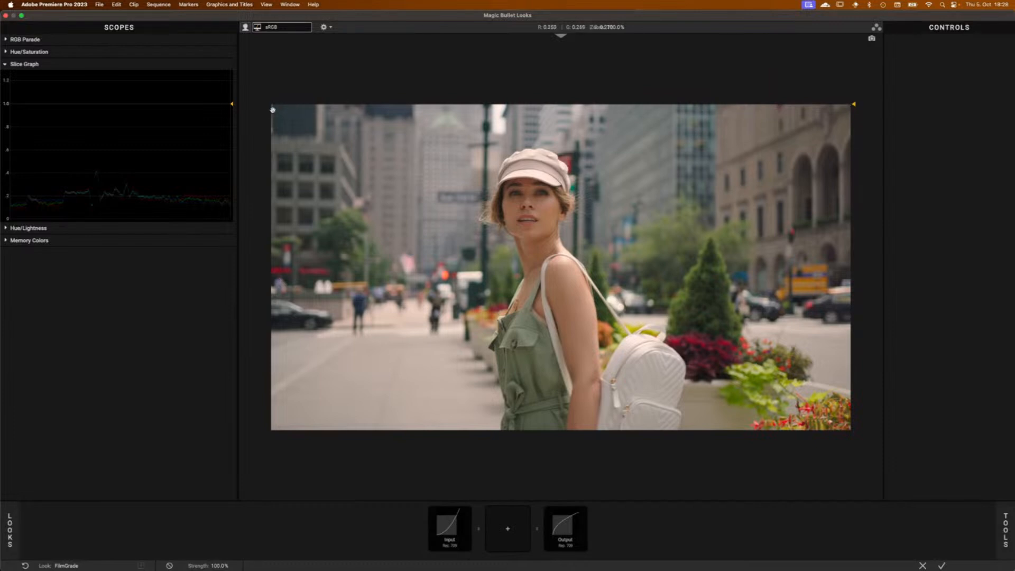
left_click_drag(855, 105, 857, 240)
mouse_move(854, 201)
left_mouse_down()
mouse_move(859, 431)
mouse_move(857, 103)
mouse_move(873, 334)
mouse_move(873, 313)
left_mouse_up()
Step: View the Hue/Lightness scope and leave only the Memory Colors scope expanded
left_click(6, 229)
left_click(6, 229)
left_click(5, 229)
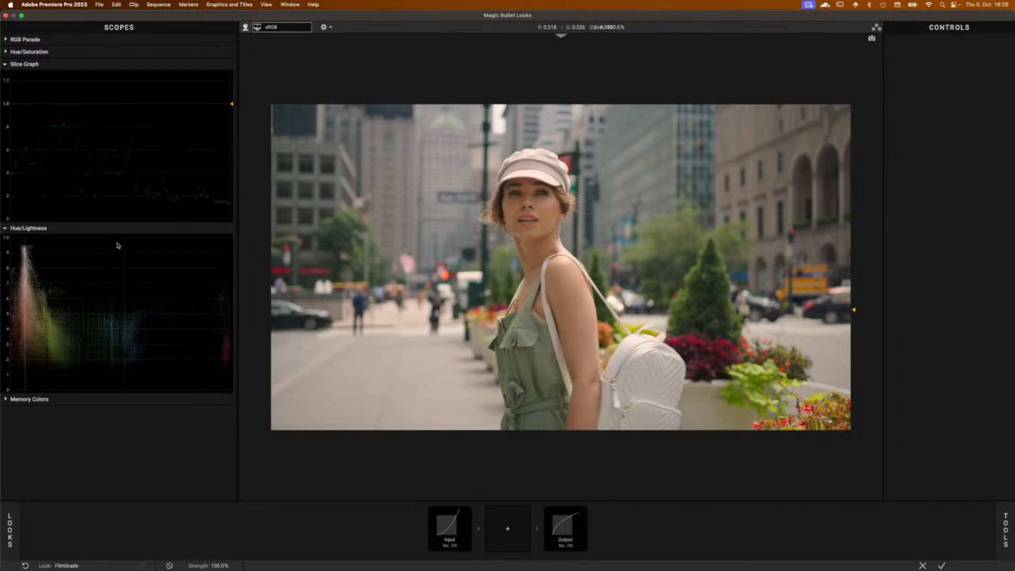
left_click(6, 399)
scroll(104, 370, "down", 2)
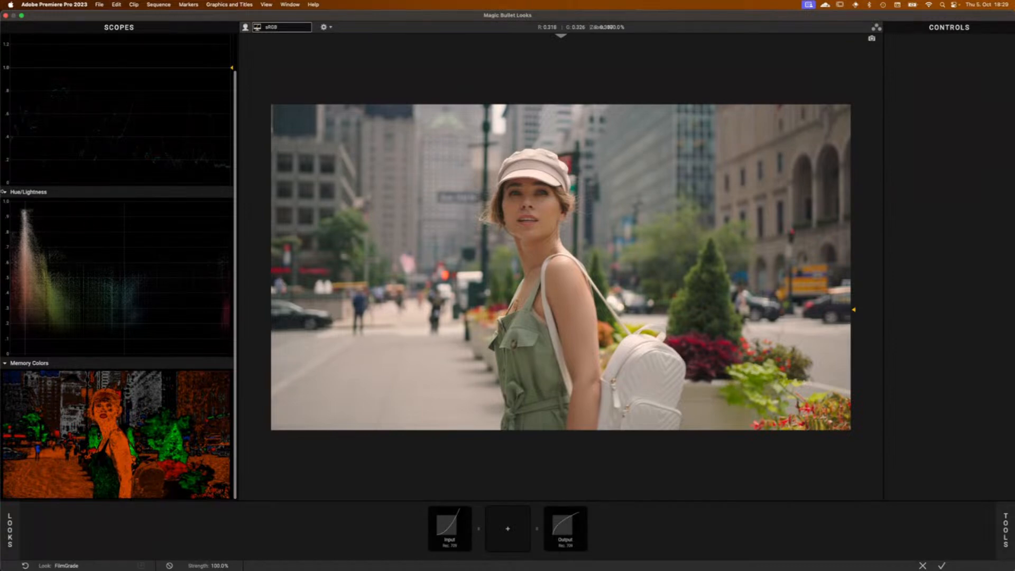
left_click(10, 193)
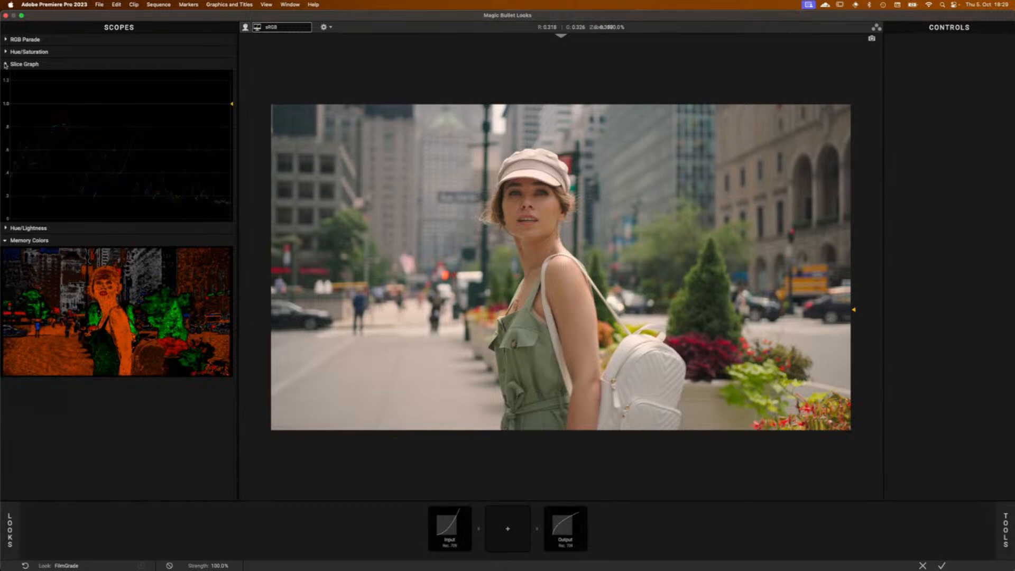
left_click(6, 65)
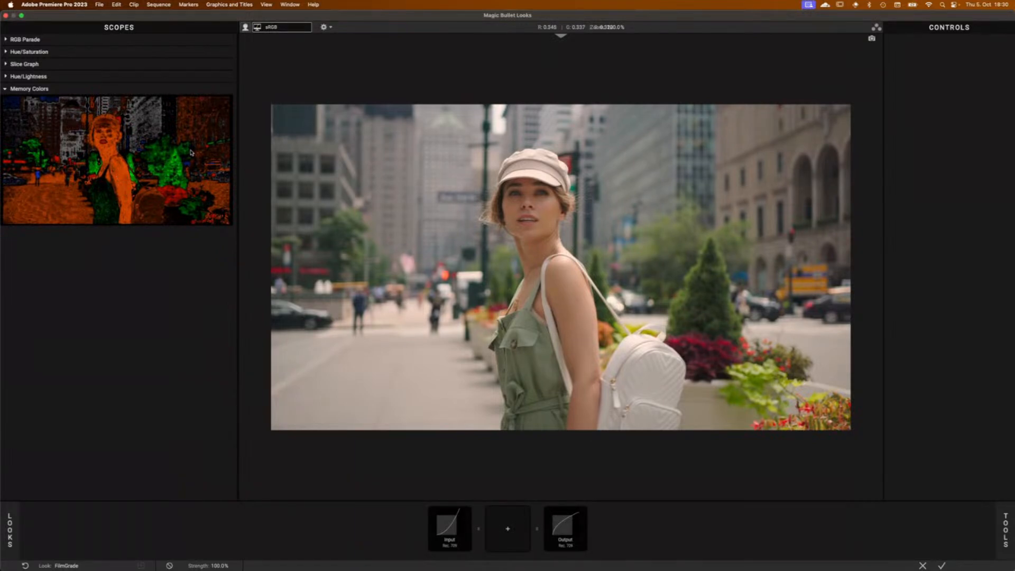
Step: Add a Hue/Saturation tool to the chain and set its hue to about -43.9
left_click(1006, 529)
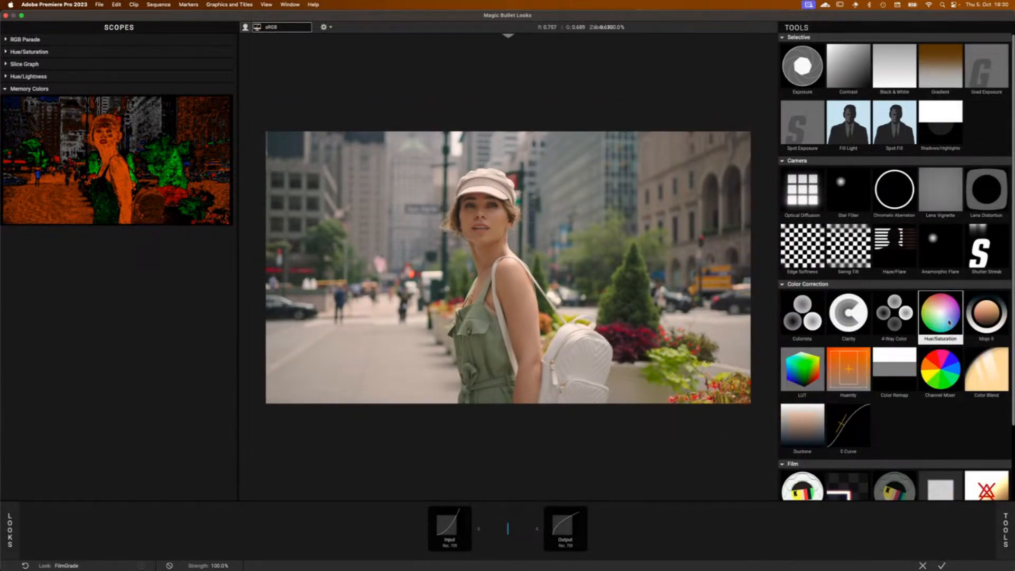
double_click(950, 322)
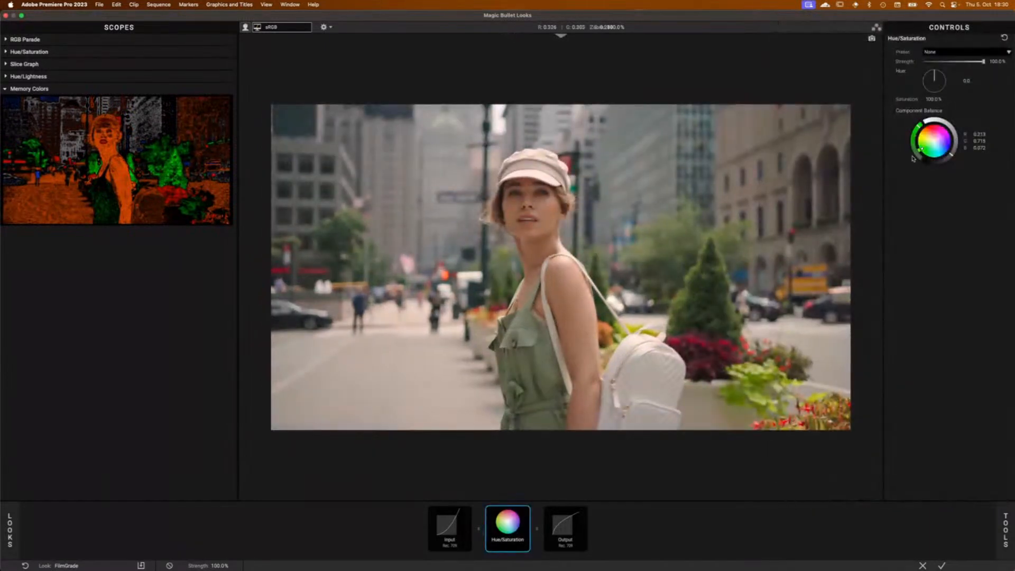
left_click_drag(936, 85, 941, 75)
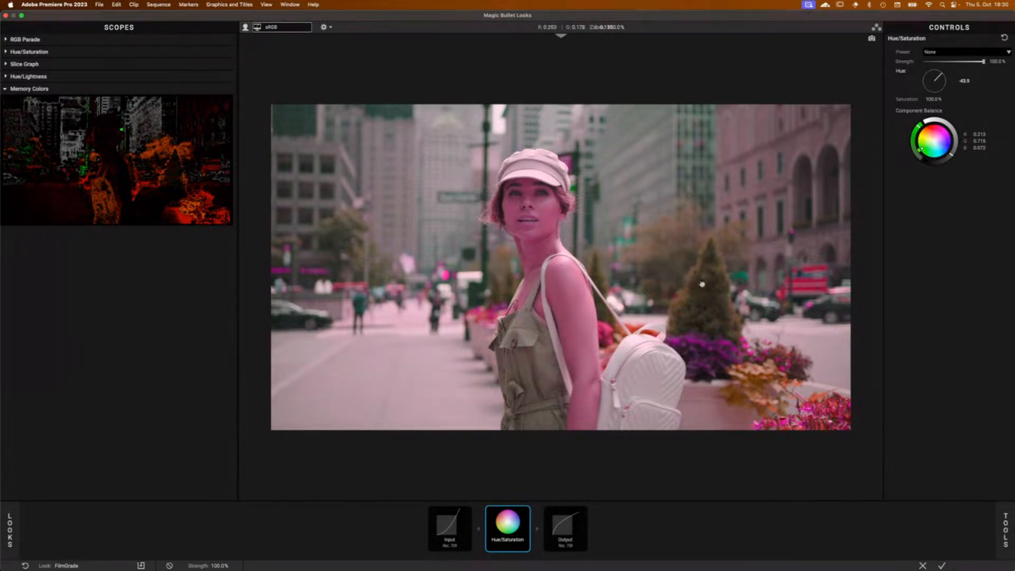
Step: Compare the image with the Hue/Saturation tool on and off, and remove the tool from the chain
left_click(526, 511)
left_click(526, 511)
left_click(526, 512)
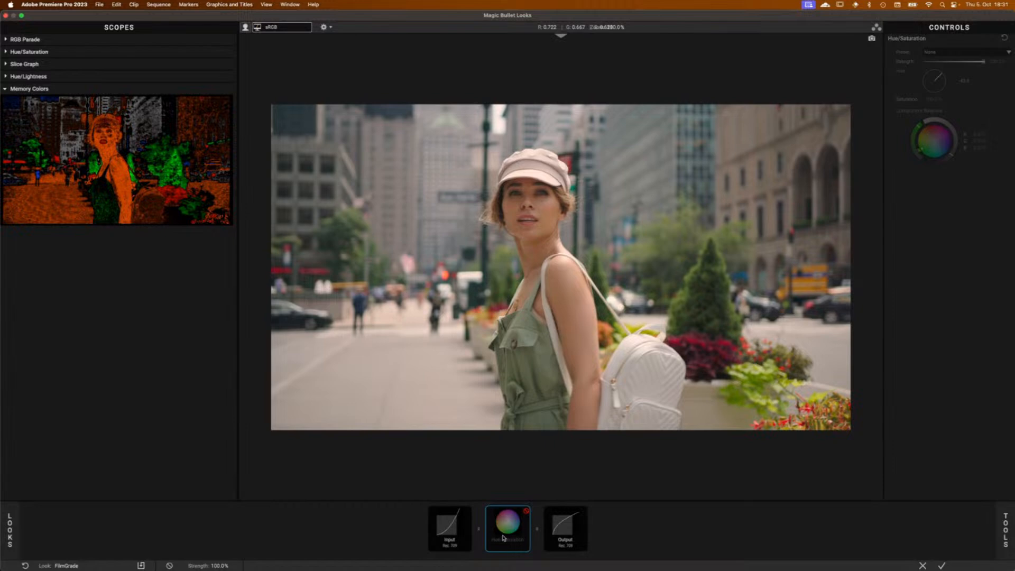
left_click(527, 511)
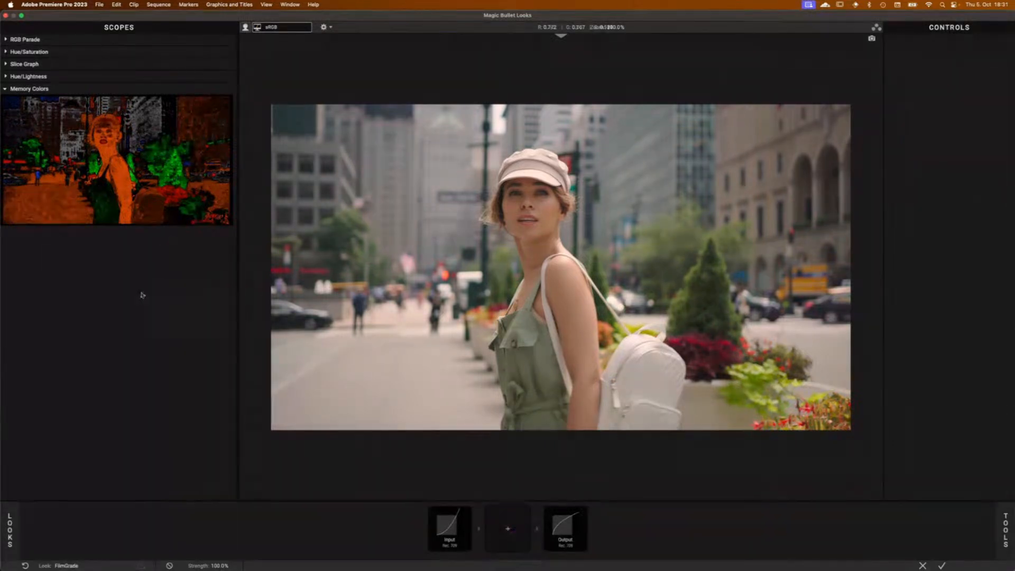
Step: Collapse the Memory Colors scope and display the RGB Parade and Hue/Saturation scopes
left_click(5, 89)
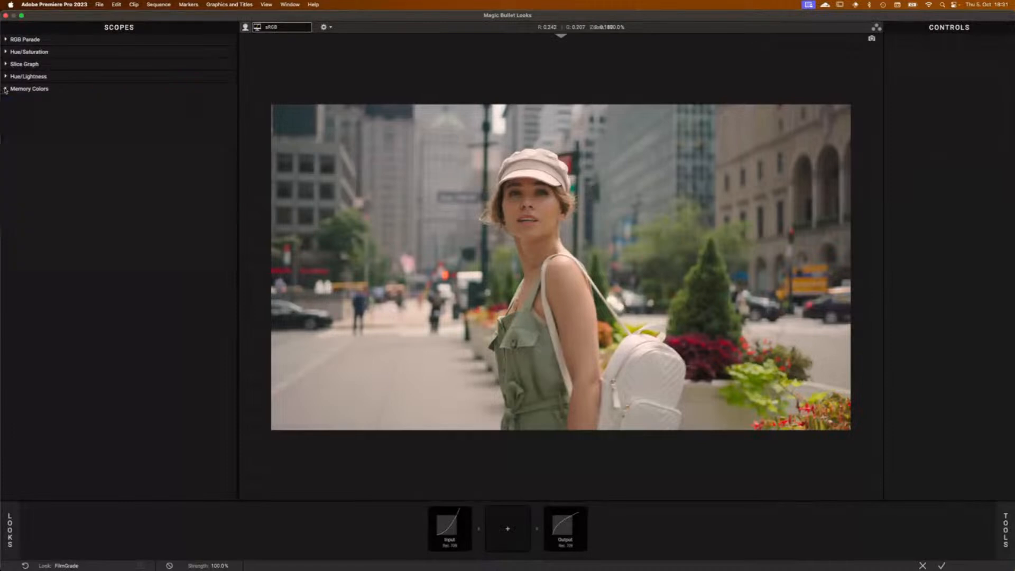
left_click(6, 39)
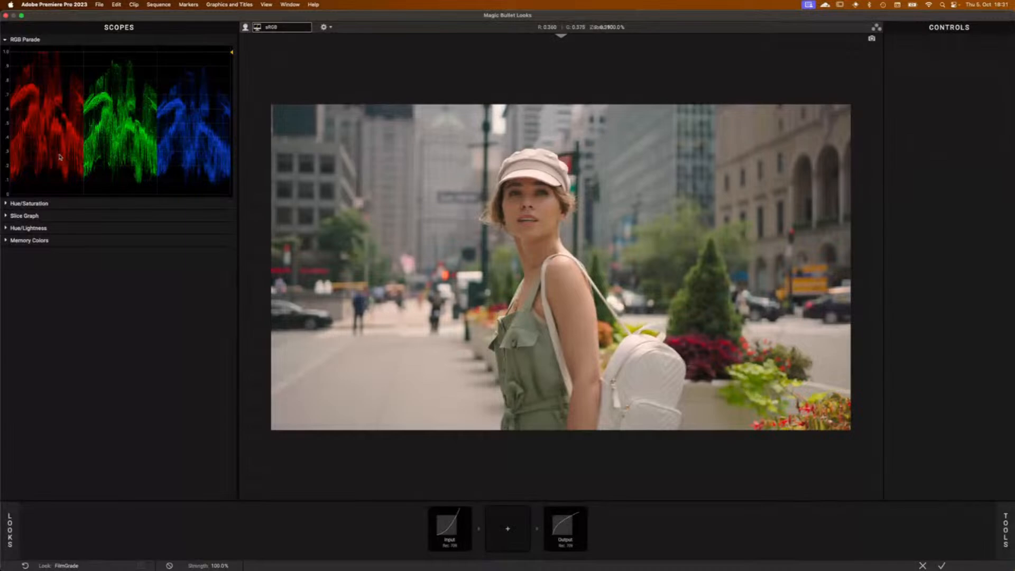
left_click(6, 204)
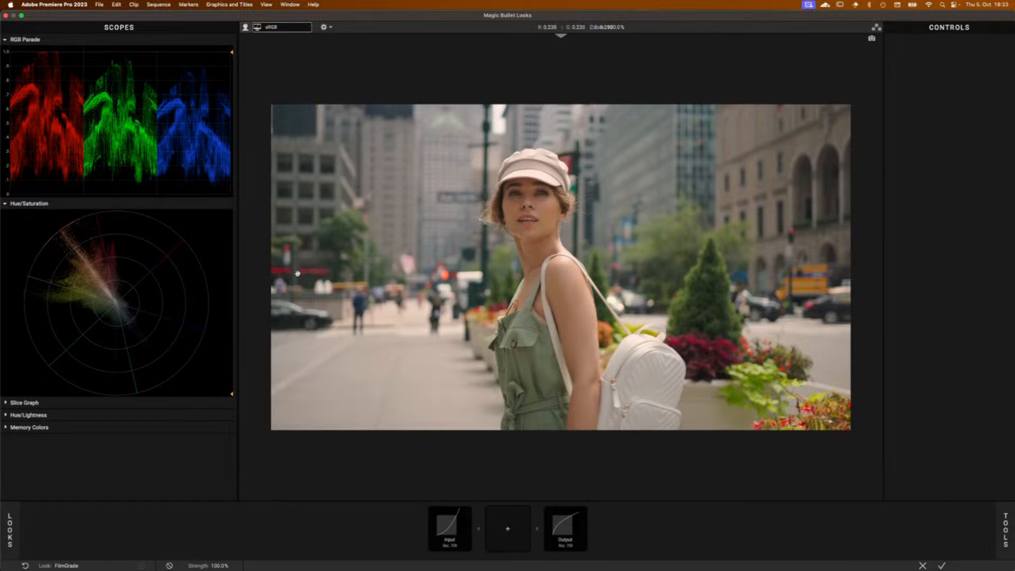
Step: Toggle the scopes and the tools library, leaving the scopes hidden and the tools library open
mouse_move(2, 531)
key("s")
key("s")
key("s")
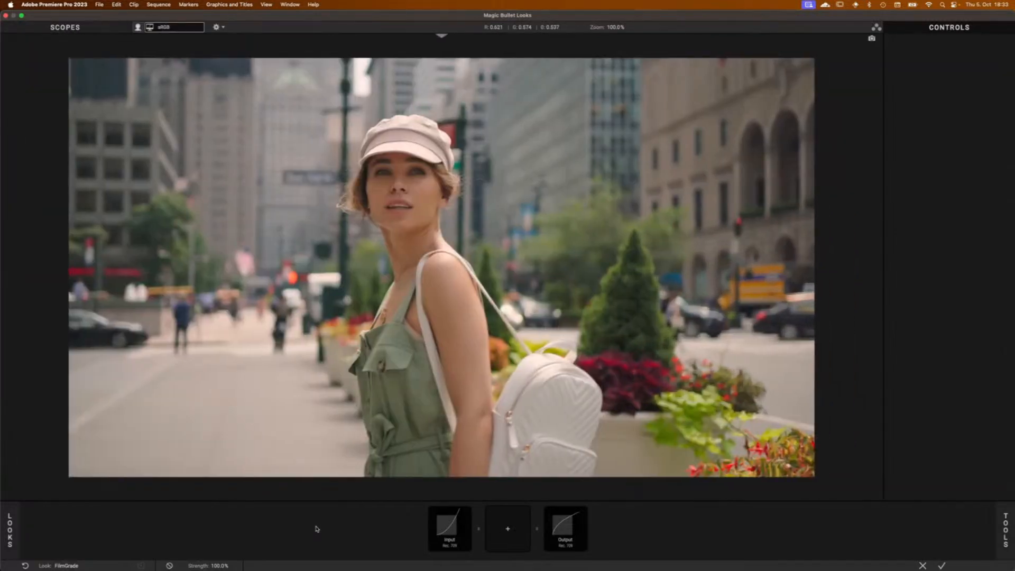
key("t")
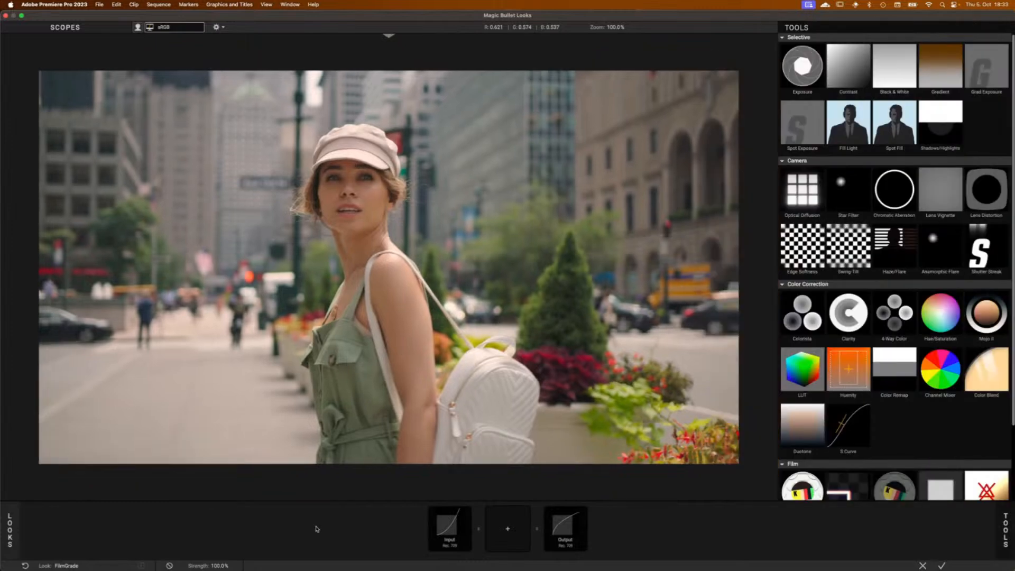
key("t")
key("t")
Step: Collapse the Selective, Camera, Color Correction and Film categories in the tools library
left_click(783, 37)
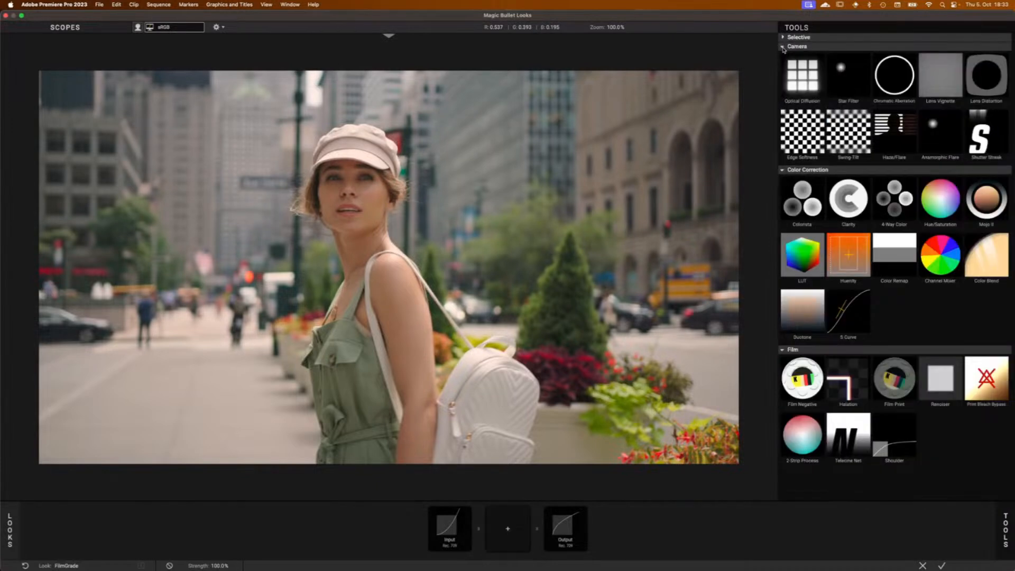
left_click(783, 46)
left_click(783, 56)
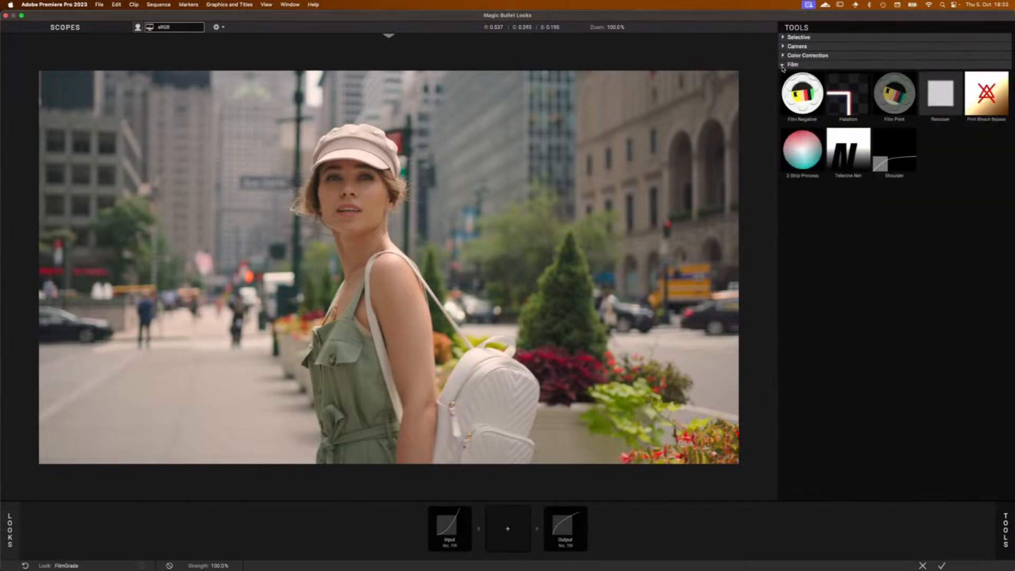
left_click(783, 64)
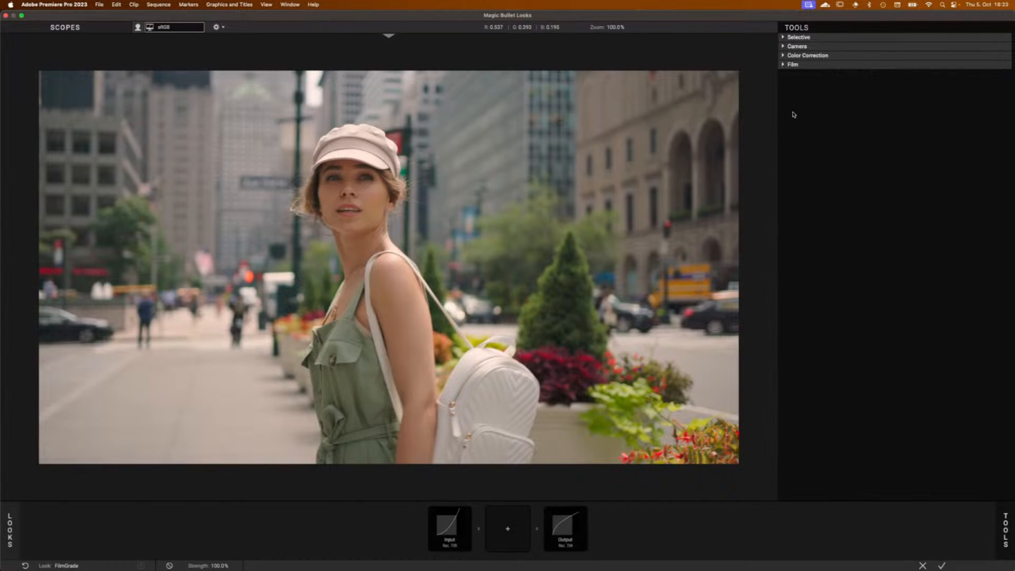
Step: Expand all four categories in the tools library and look through their tools
left_click(783, 38)
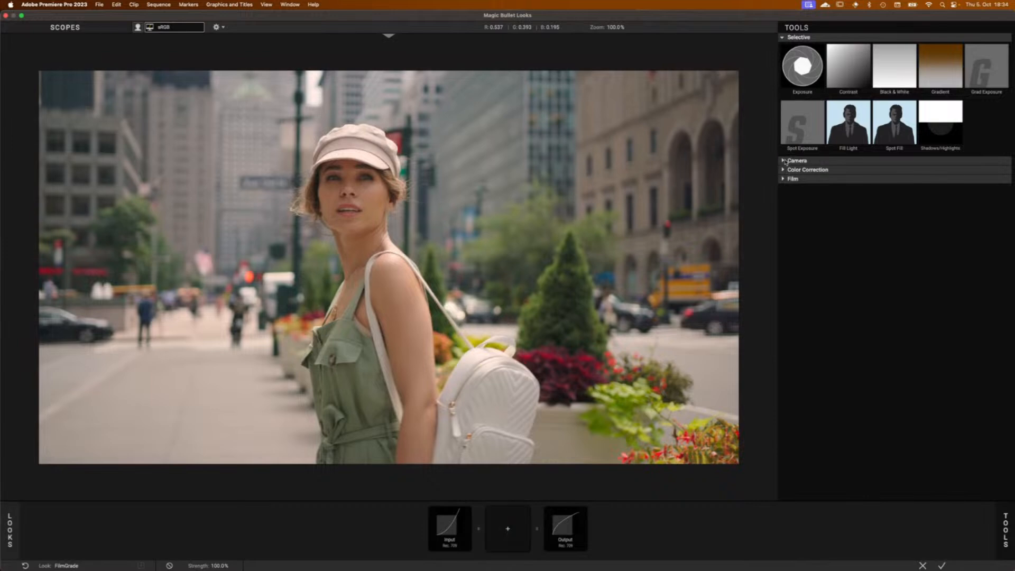
left_click(786, 161)
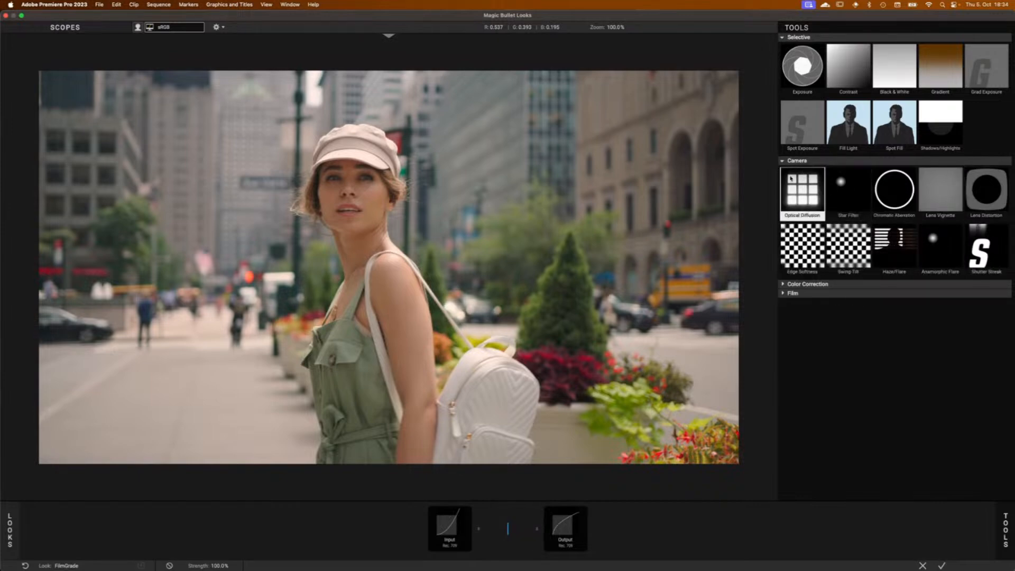
left_click(782, 286)
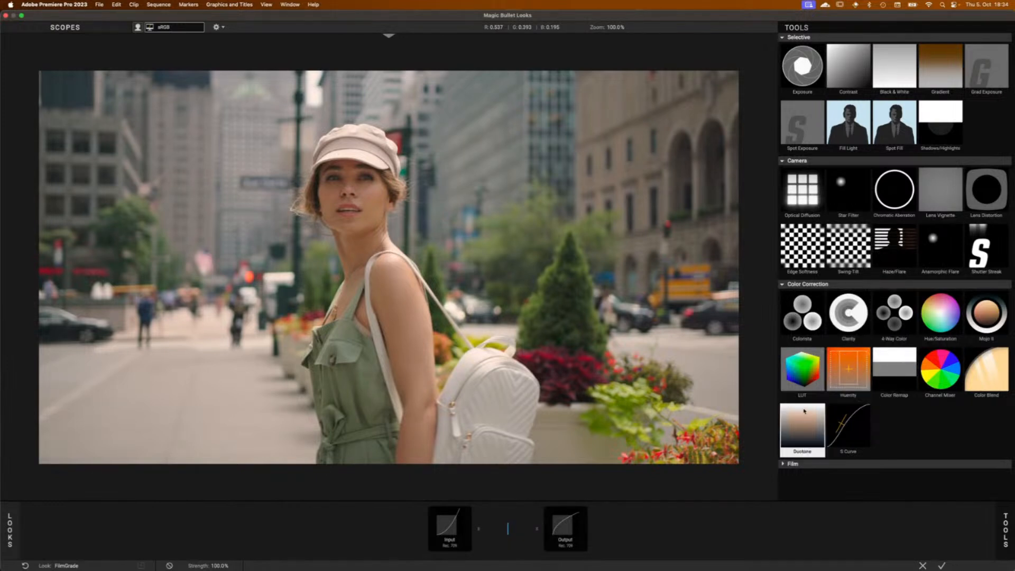
left_click(784, 465)
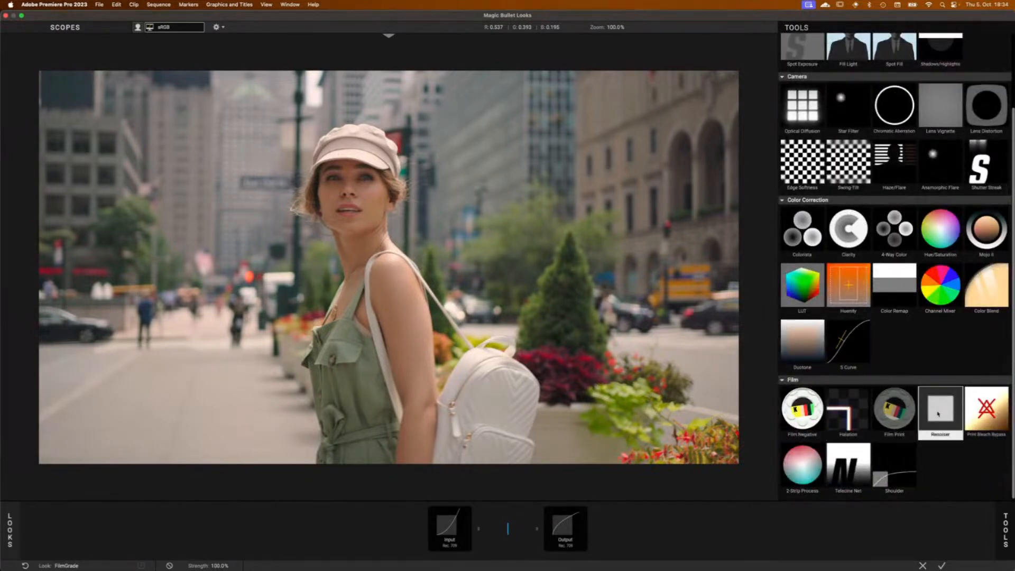
scroll(822, 428, "up", 2)
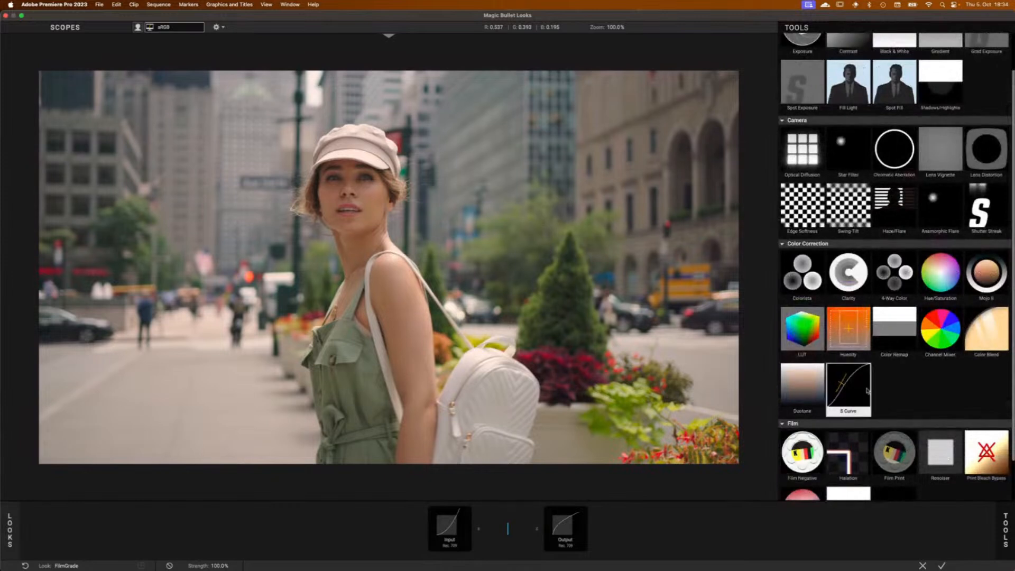
scroll(849, 275, "up", 2)
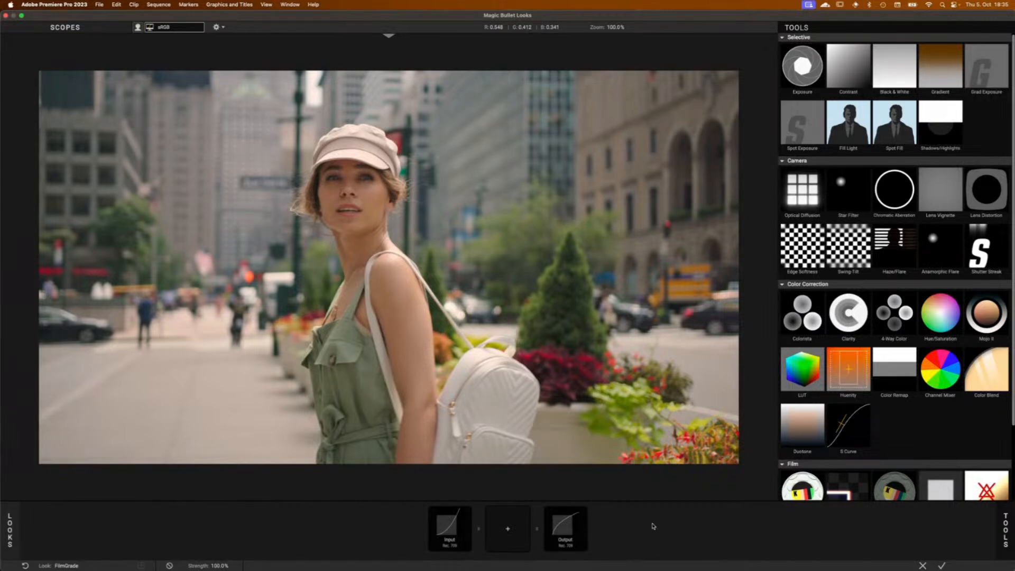
Step: Close the tools library and show the color management settings of the chain's Input
left_click(329, 533)
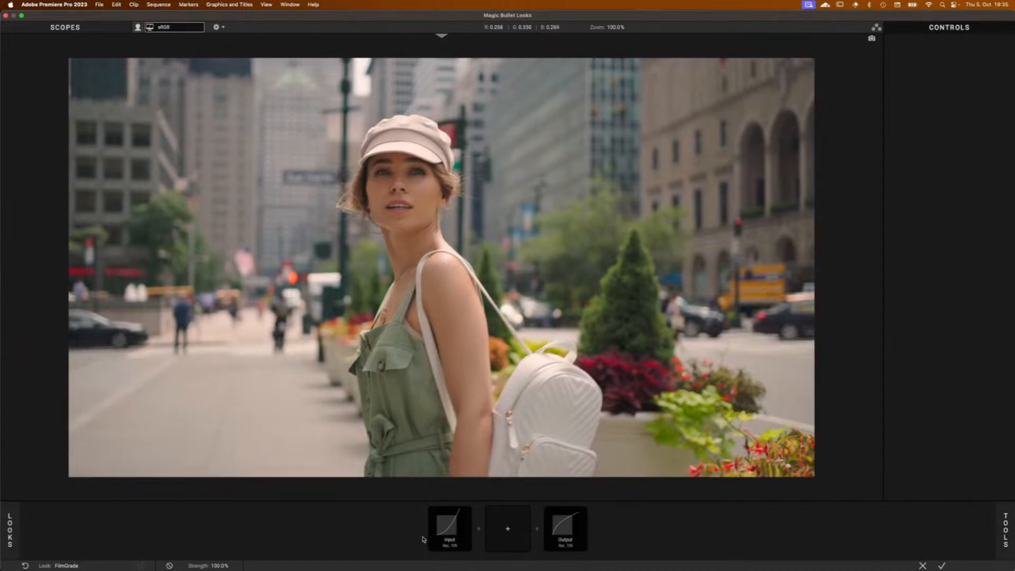
left_click(445, 527)
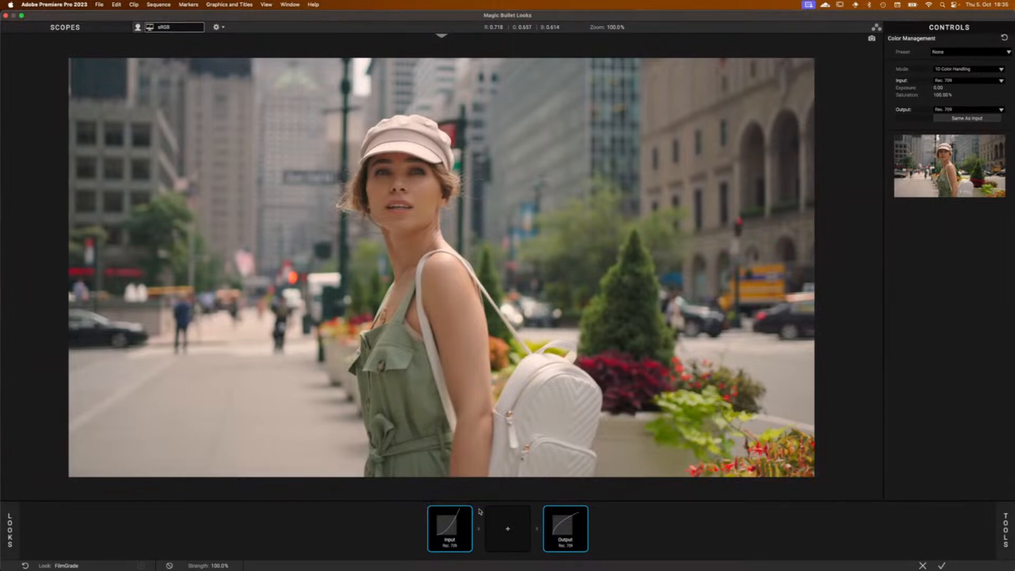
Step: Add an Exposure tool to the chain and set its stops to +0.50
left_click(1007, 521)
mouse_move(1006, 537)
left_click(1001, 518)
left_click(802, 72)
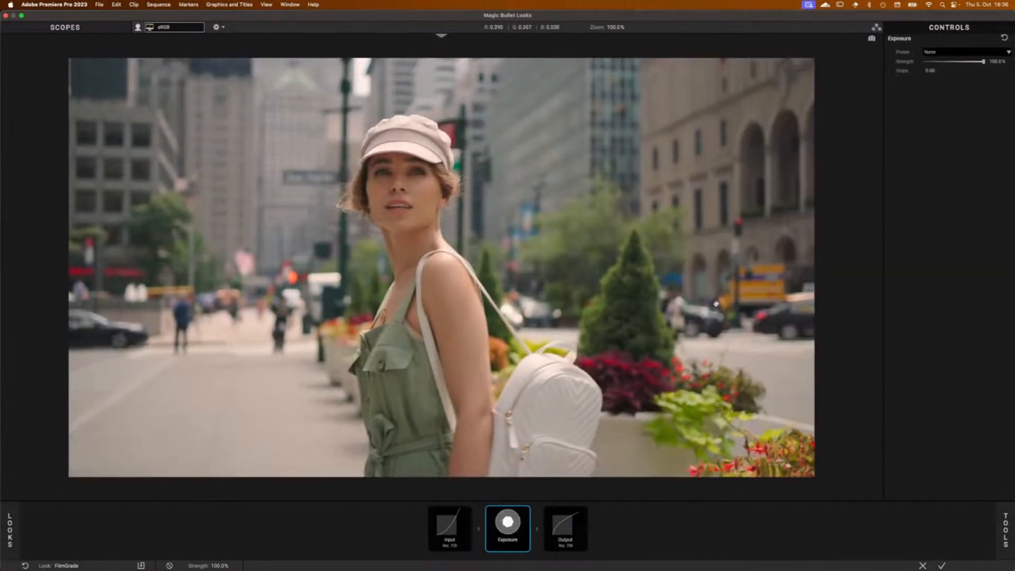
mouse_move(931, 71)
left_mouse_down()
mouse_move(905, 71)
mouse_move(947, 71)
left_mouse_up()
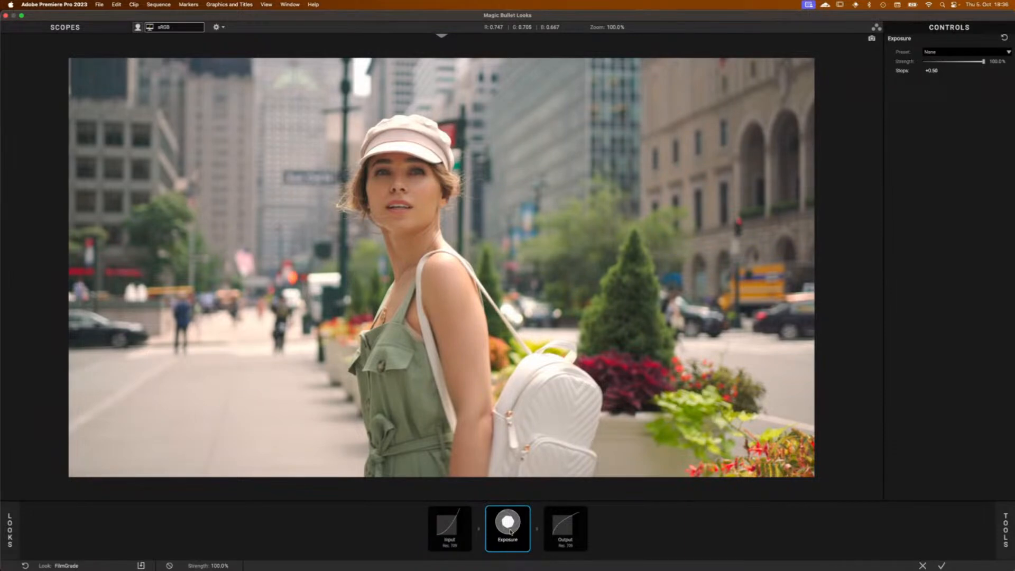
Step: Replace the chain's Exposure tool with a fresh Exposure tool and set its stops to +1.00
left_click_drag(512, 519, 526, 548)
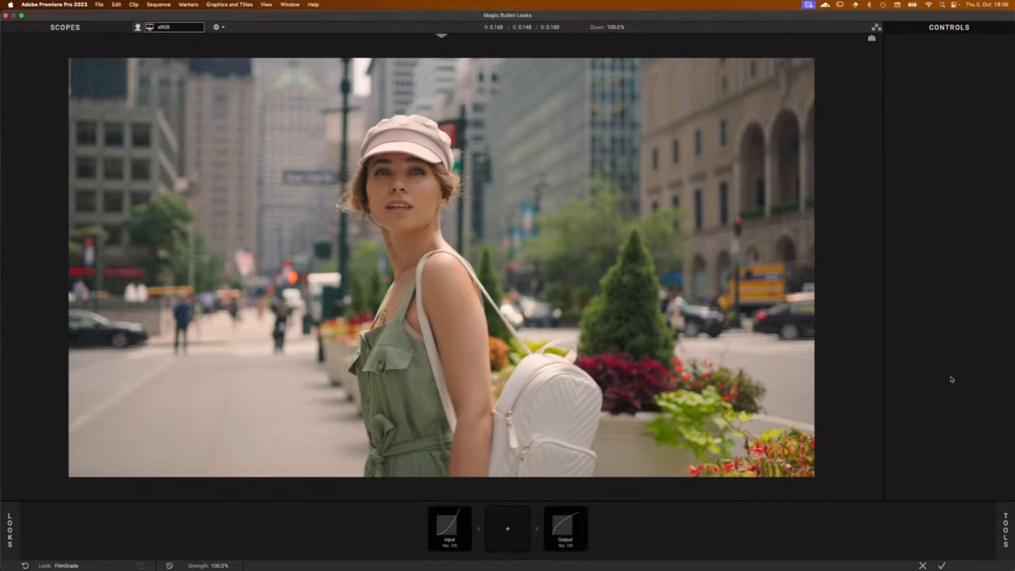
left_click(1006, 531)
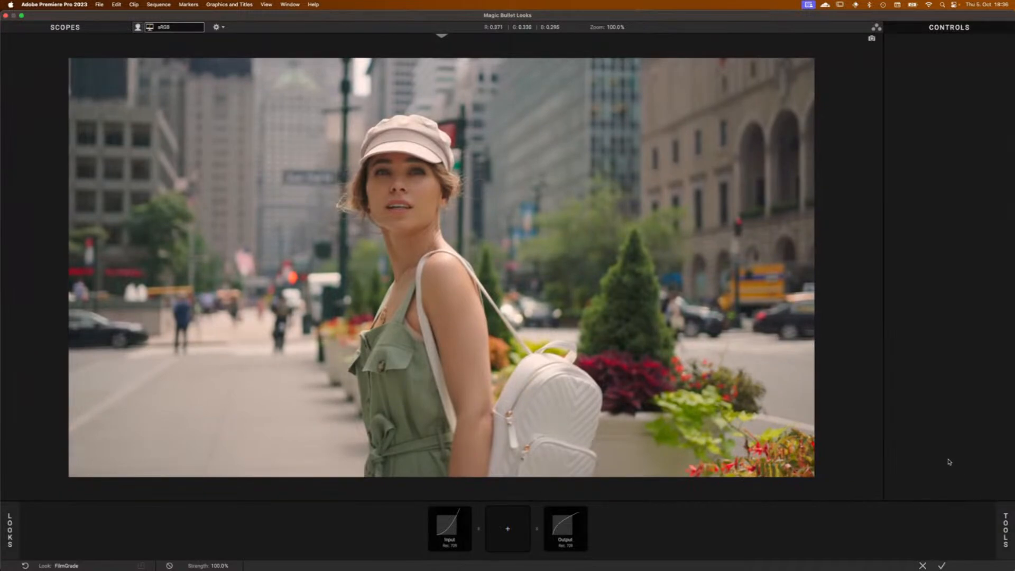
mouse_move(1010, 528)
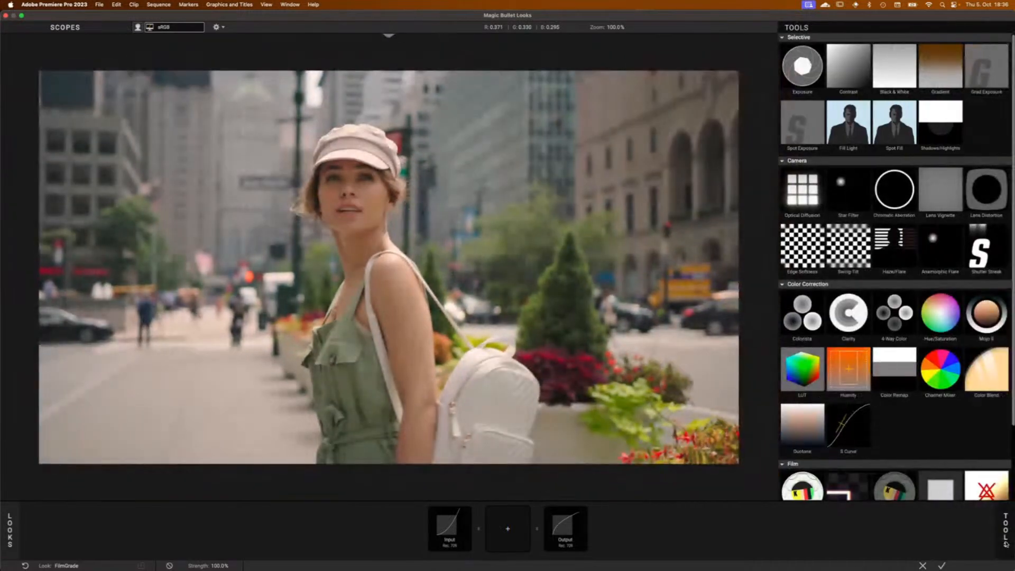
left_click(798, 73)
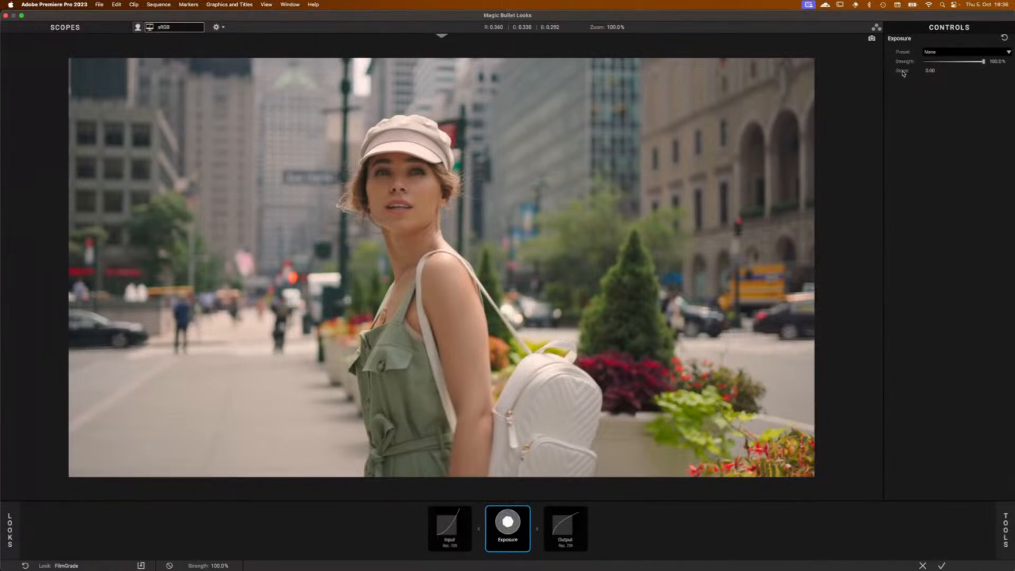
left_click(930, 70)
type("1")
key("Return")
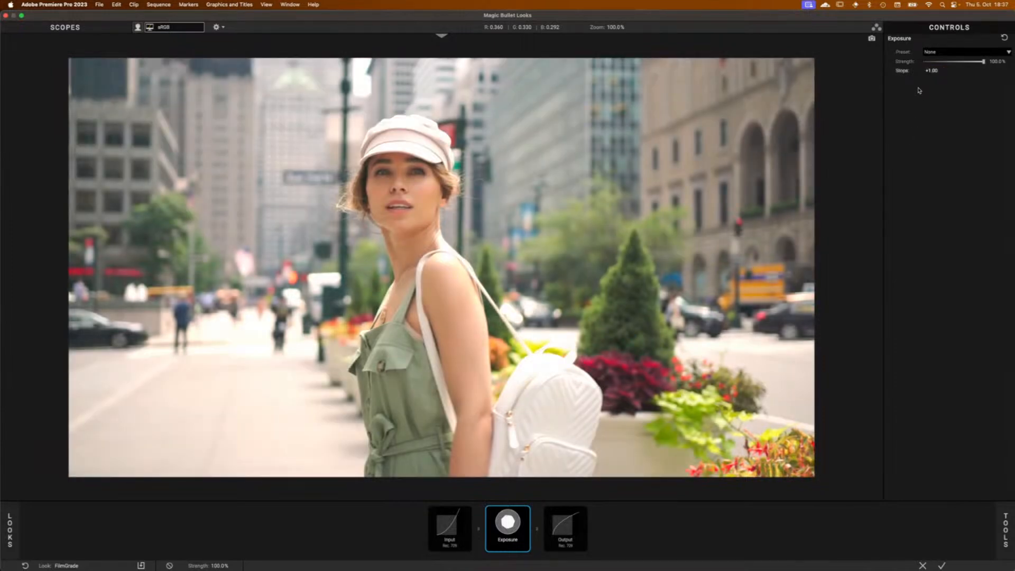
Step: Set the Exposure tool's stops to -1.00 and remove the tool from the chain
left_click(933, 71)
type("-1")
key("Return")
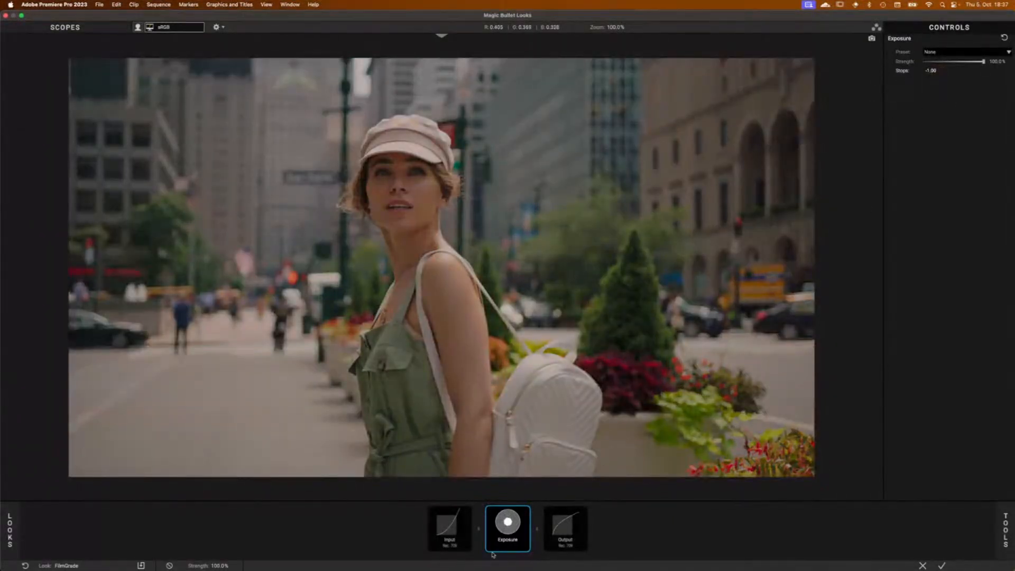
left_click_drag(517, 528, 507, 569)
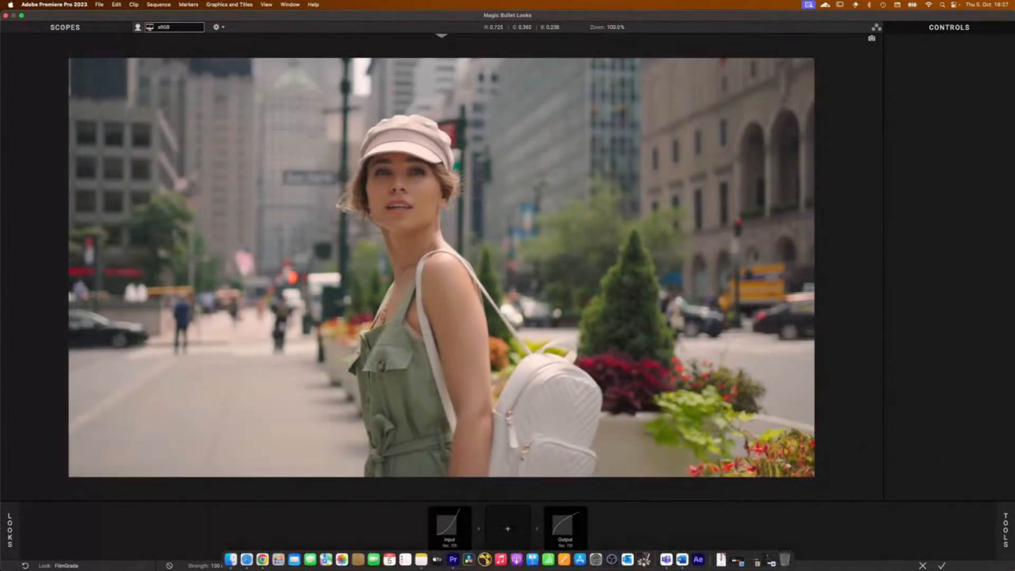
Step: Add a Contrast tool to the chain and set its contrast to about +0.590 and its pivot to 0.203
left_click(1006, 530)
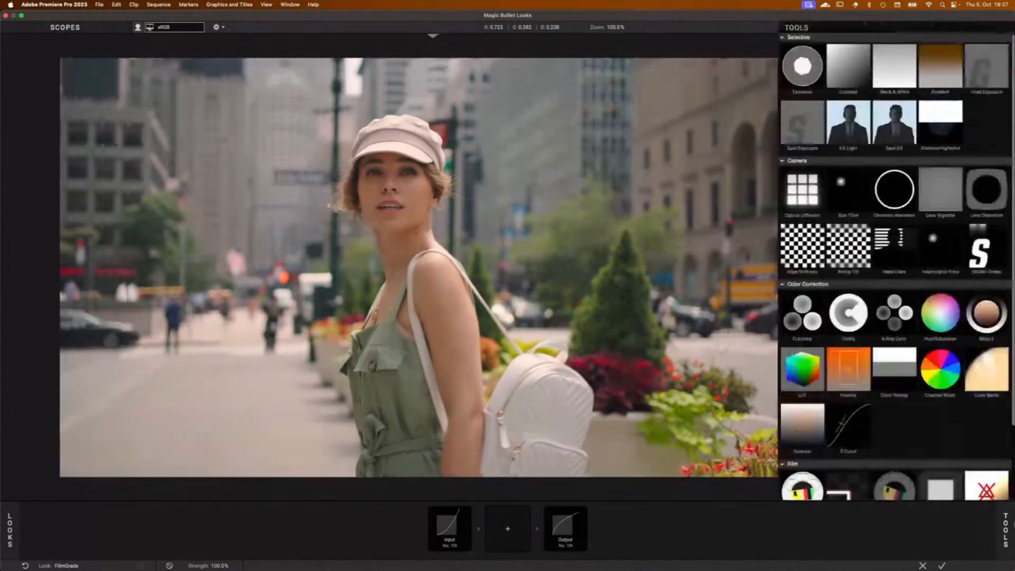
left_click(863, 70)
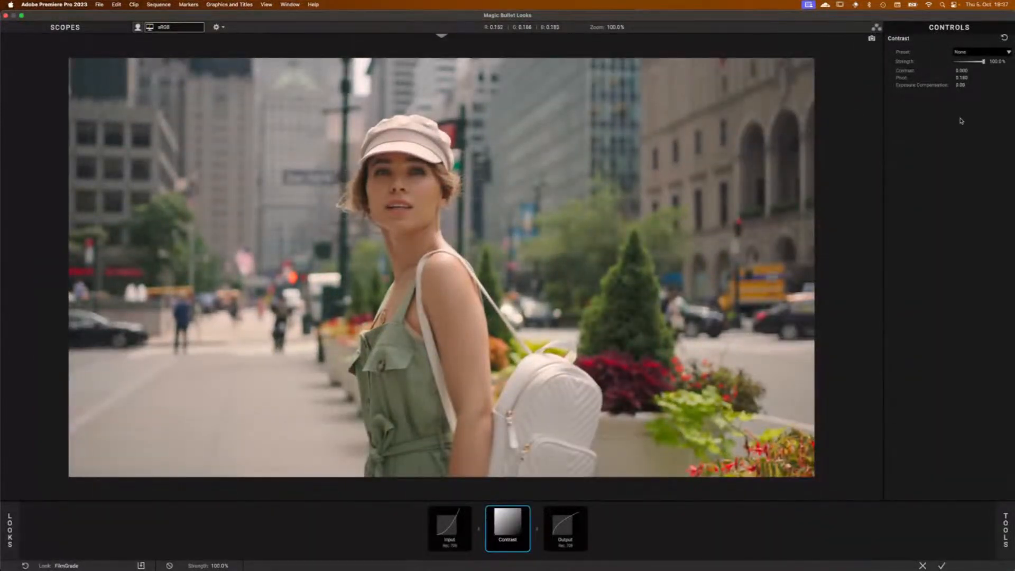
left_click(1001, 516)
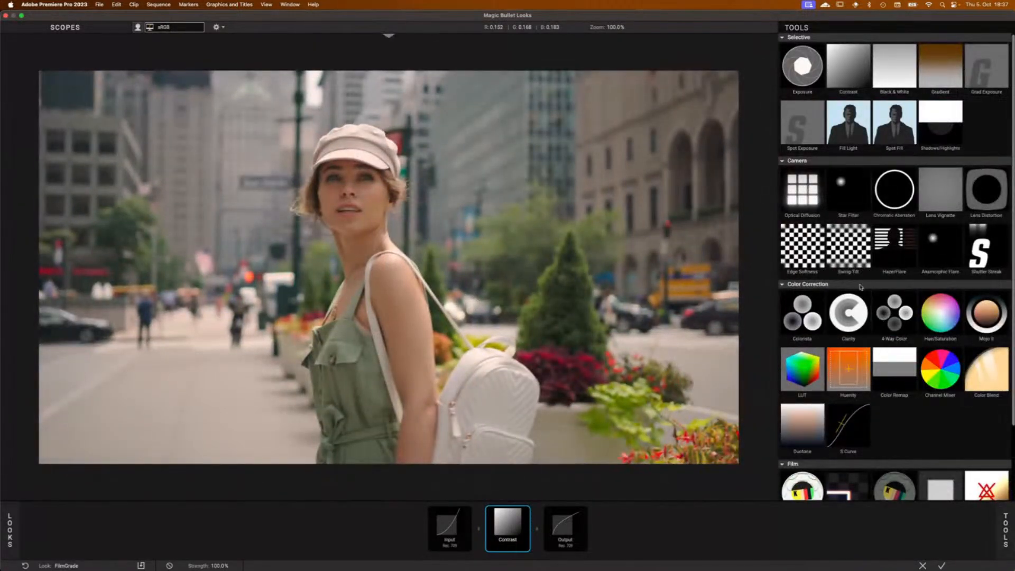
left_click(537, 445)
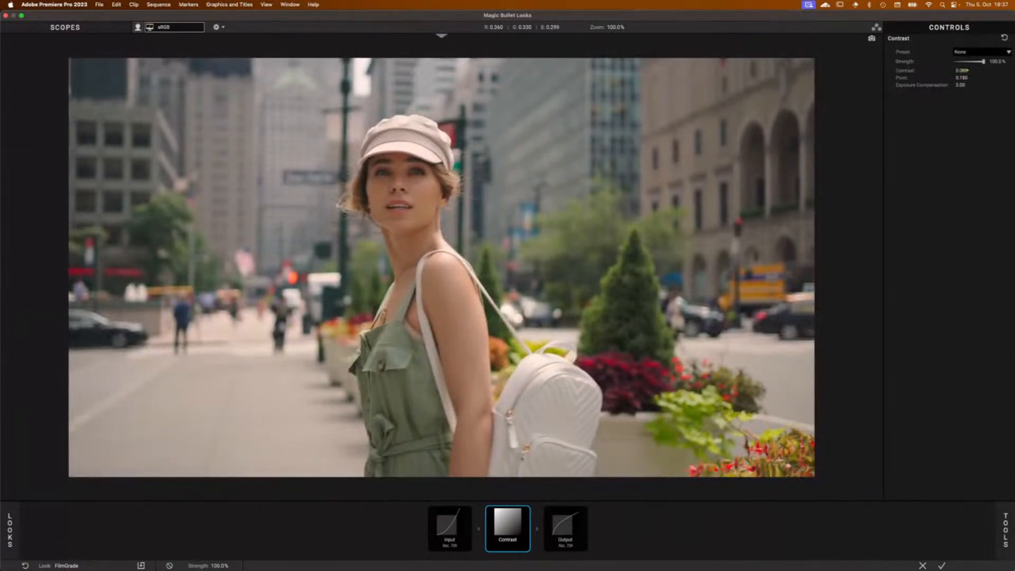
mouse_move(961, 70)
left_mouse_down()
mouse_move(983, 71)
mouse_move(955, 78)
mouse_move(970, 78)
left_mouse_up()
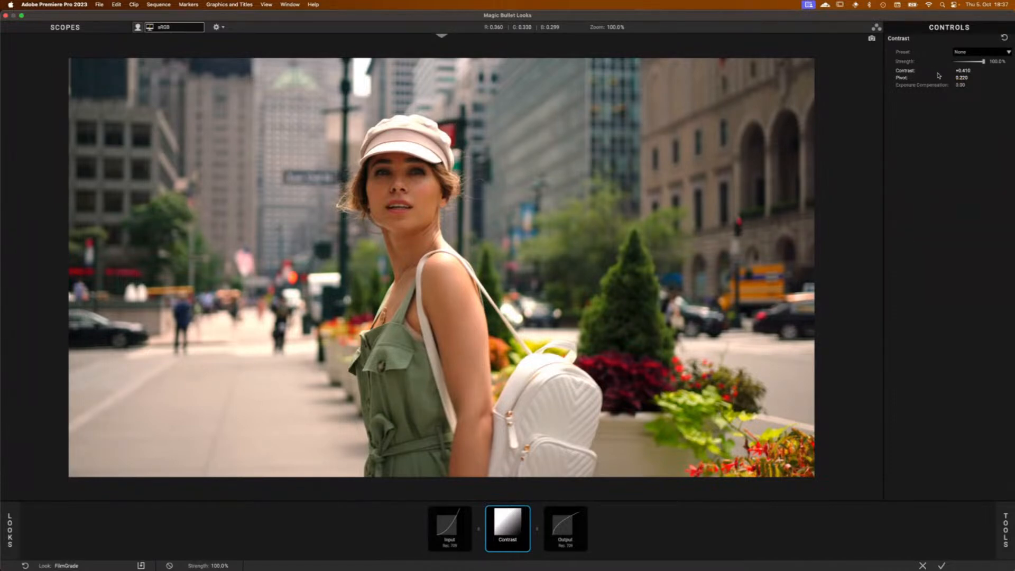
mouse_move(964, 70)
left_mouse_down()
mouse_move(974, 70)
mouse_move(954, 78)
left_mouse_up()
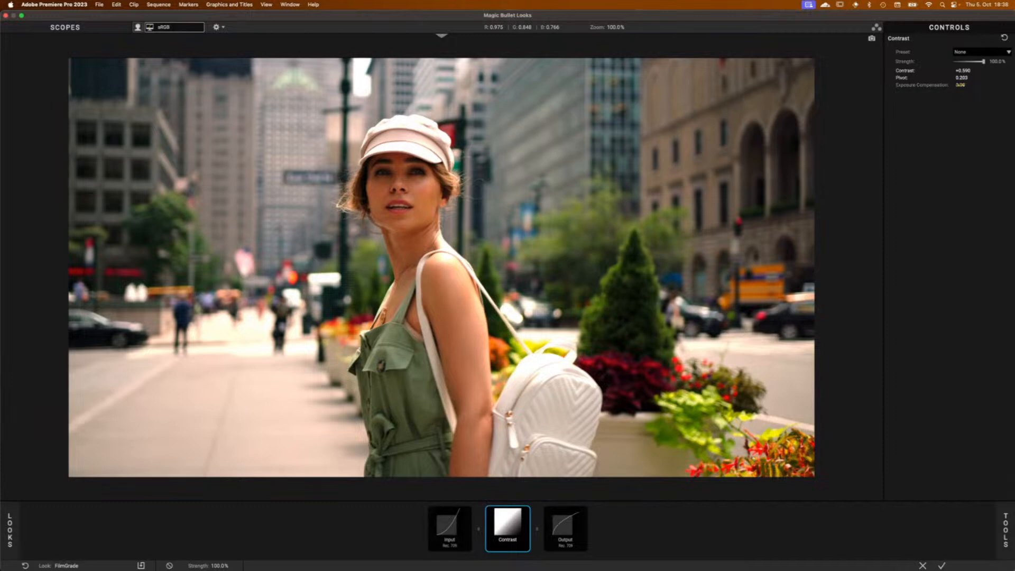
Step: Try raising the Contrast tool's exposure compensation and reset it to its default
left_click_drag(961, 84, 968, 85)
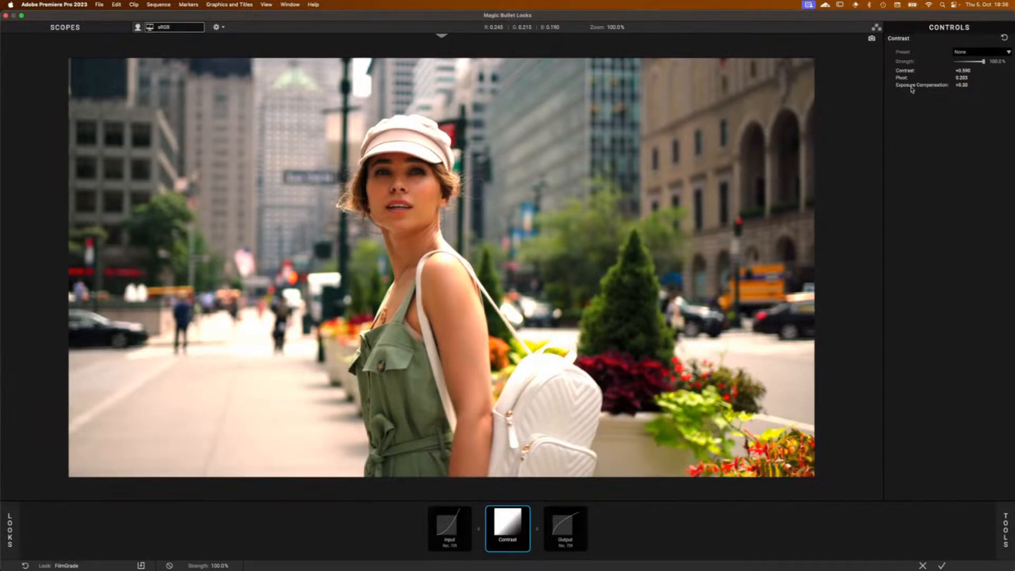
mouse_move(1006, 525)
double_click(917, 87)
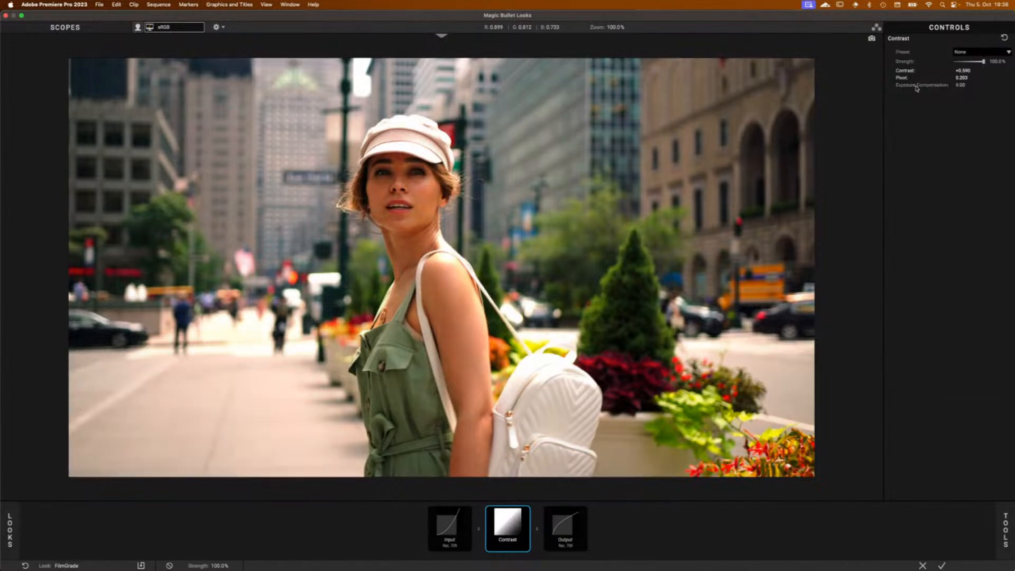
Step: Add an Exposure tool after the Contrast tool in the chain and set its stops to -0.30
mouse_move(987, 513)
left_click_drag(792, 74, 534, 513)
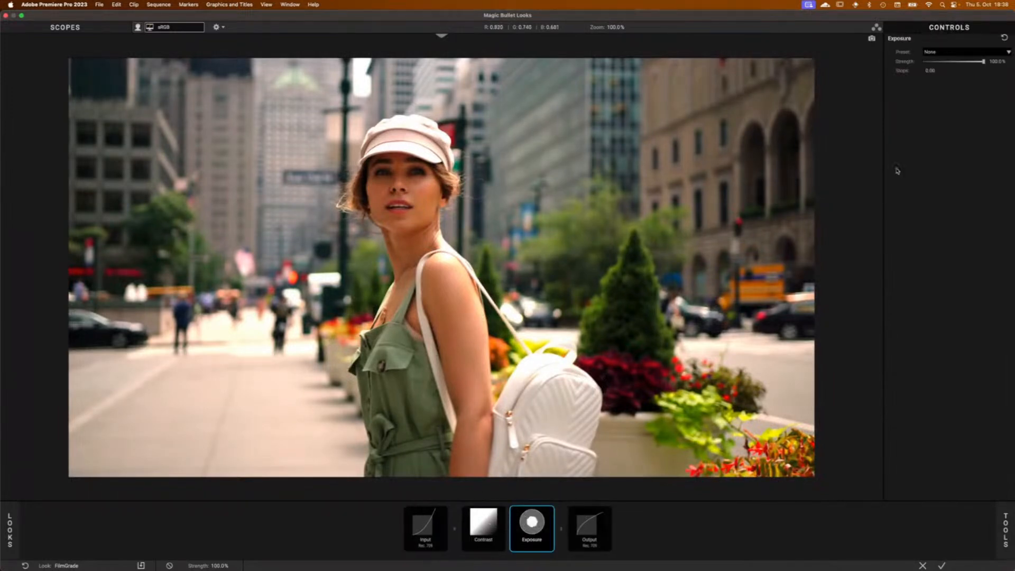
mouse_move(932, 70)
left_mouse_down()
mouse_move(907, 70)
mouse_move(916, 70)
left_mouse_up()
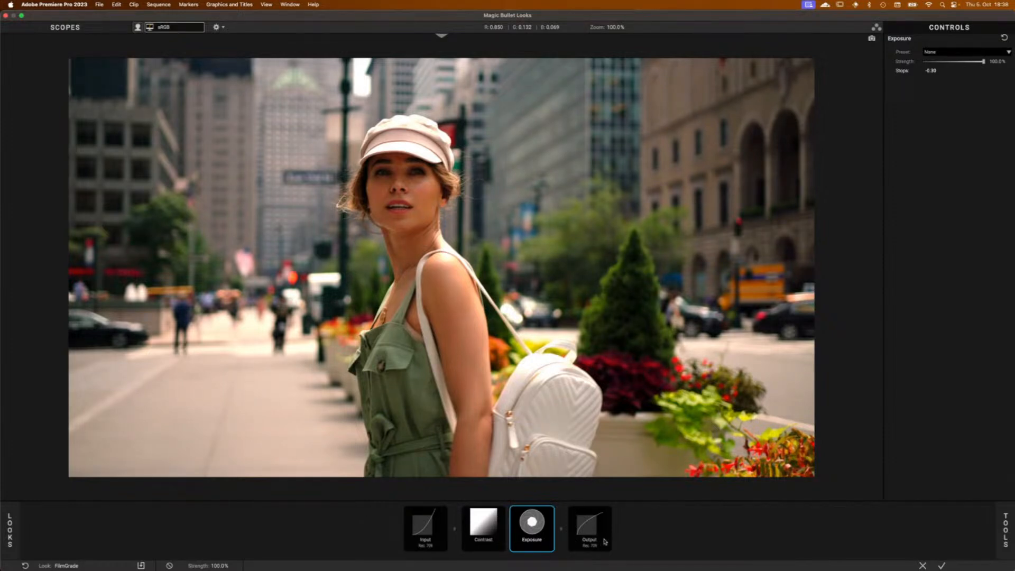
left_click(483, 519)
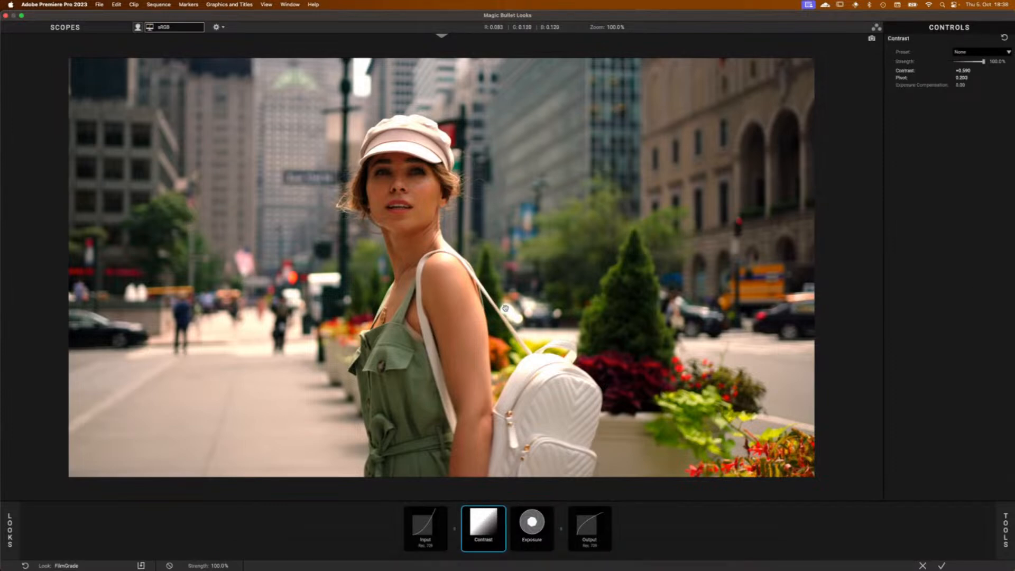
left_click(529, 523)
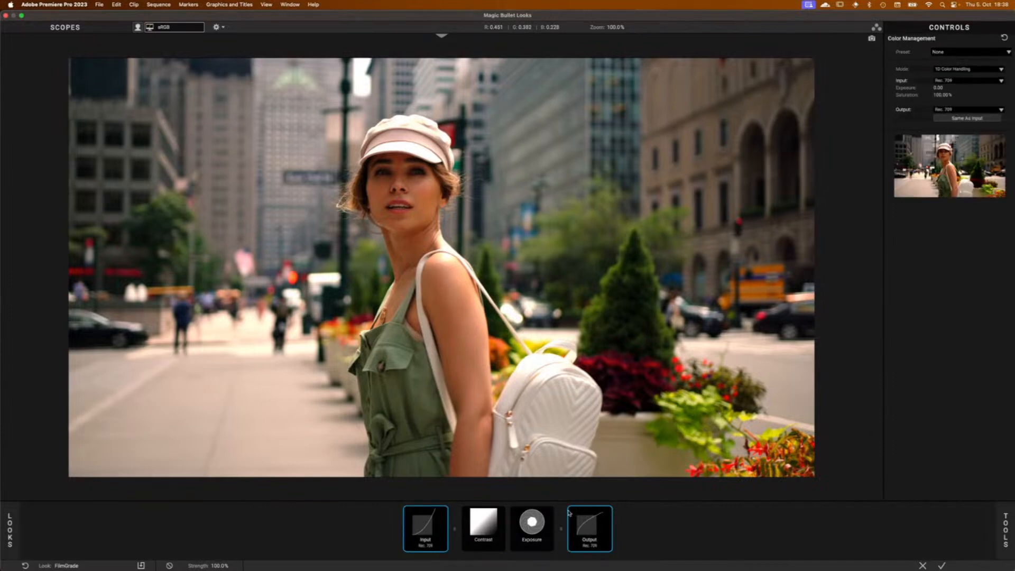
Step: Add a Black & White tool to the chain and remove the Contrast and Exposure tools
mouse_move(1005, 529)
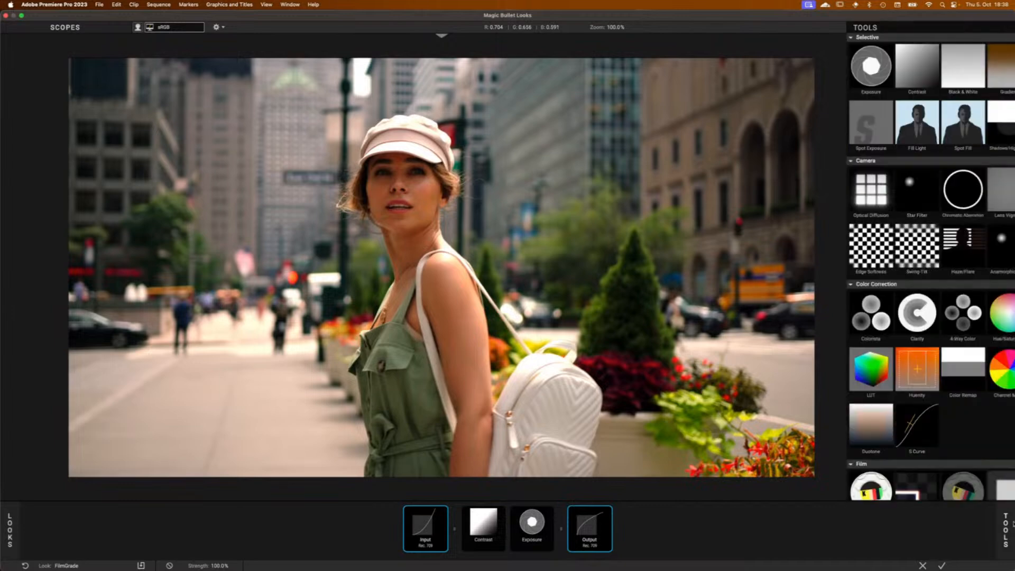
left_click(902, 74)
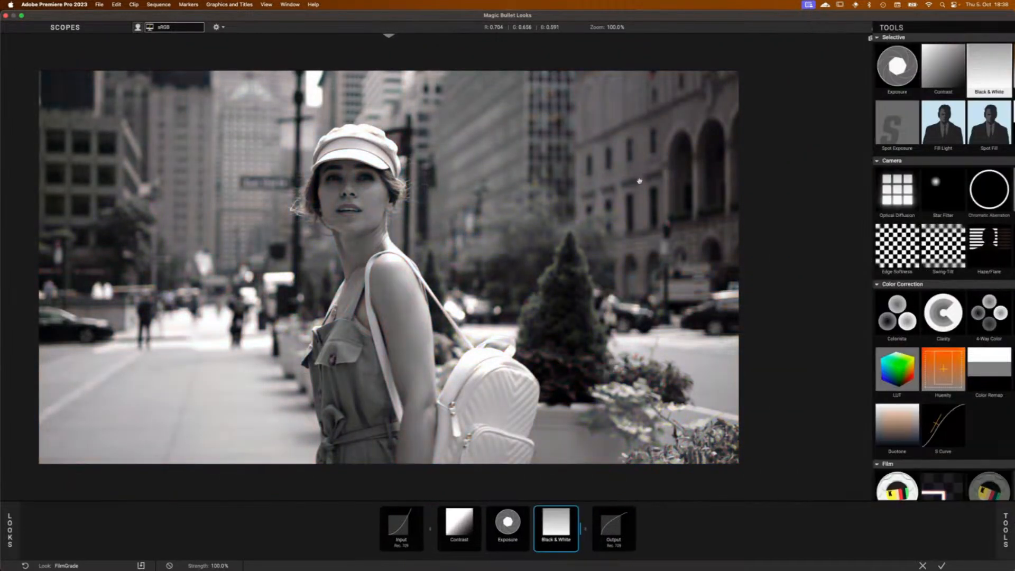
left_click(458, 528)
key("Delete")
left_click(487, 523)
key("Delete")
left_click(504, 518)
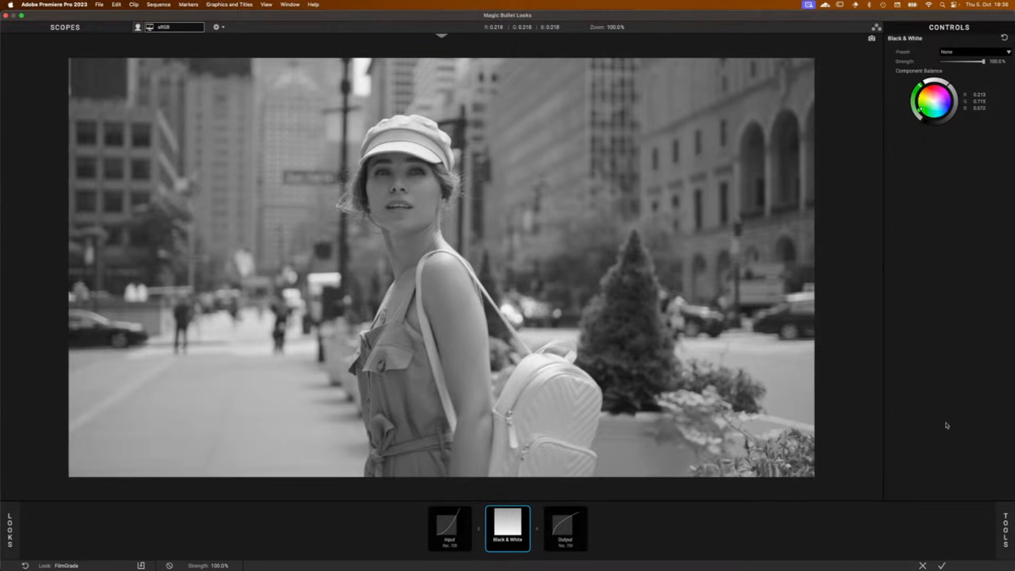
Step: Vary the Black & White component balance between red and green, finishing on red at R 0.405, G 0.157, B 0.185
mouse_move(1005, 516)
left_click(935, 85)
left_click(933, 89)
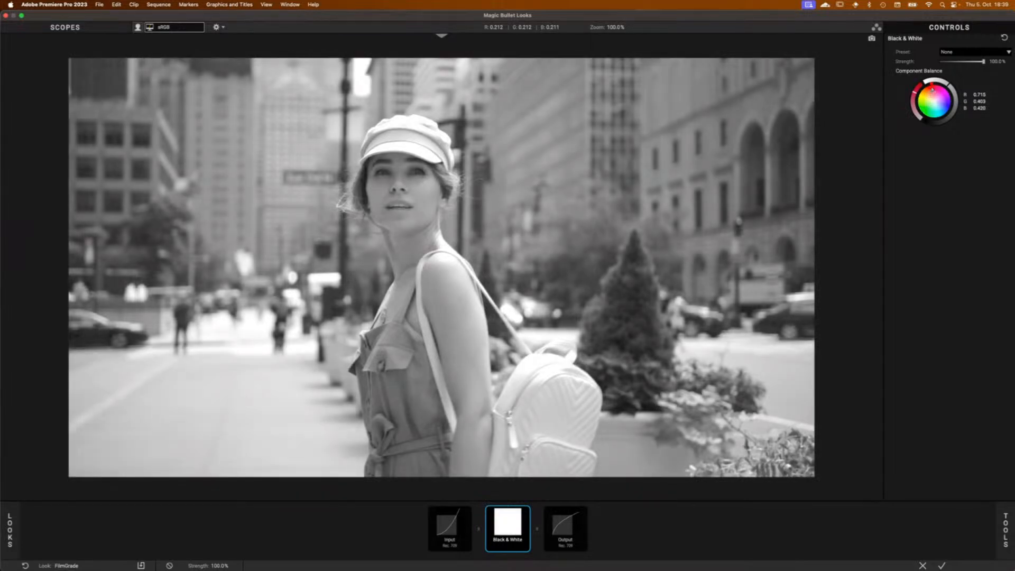
left_click(926, 109)
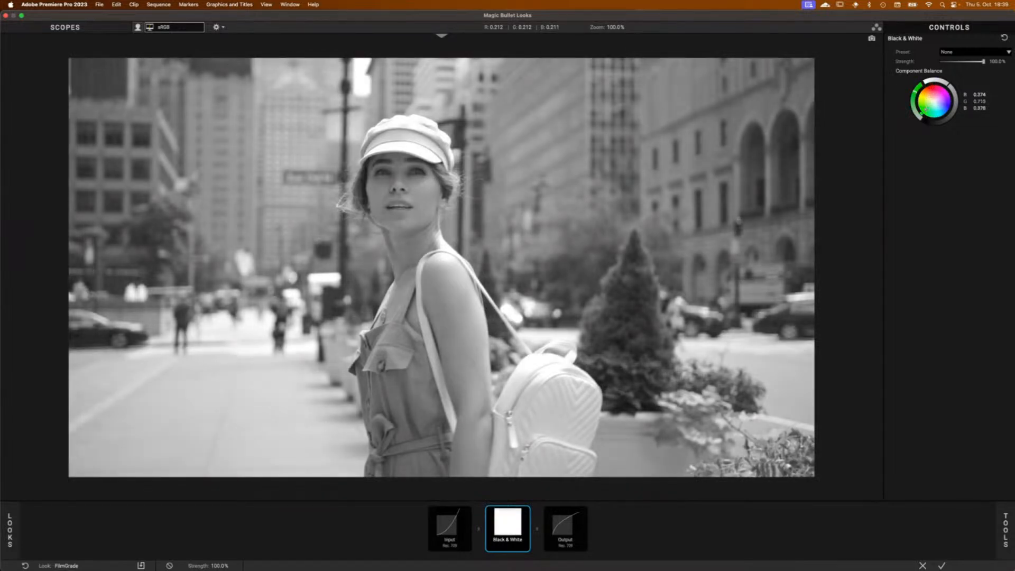
left_click_drag(949, 86, 920, 85)
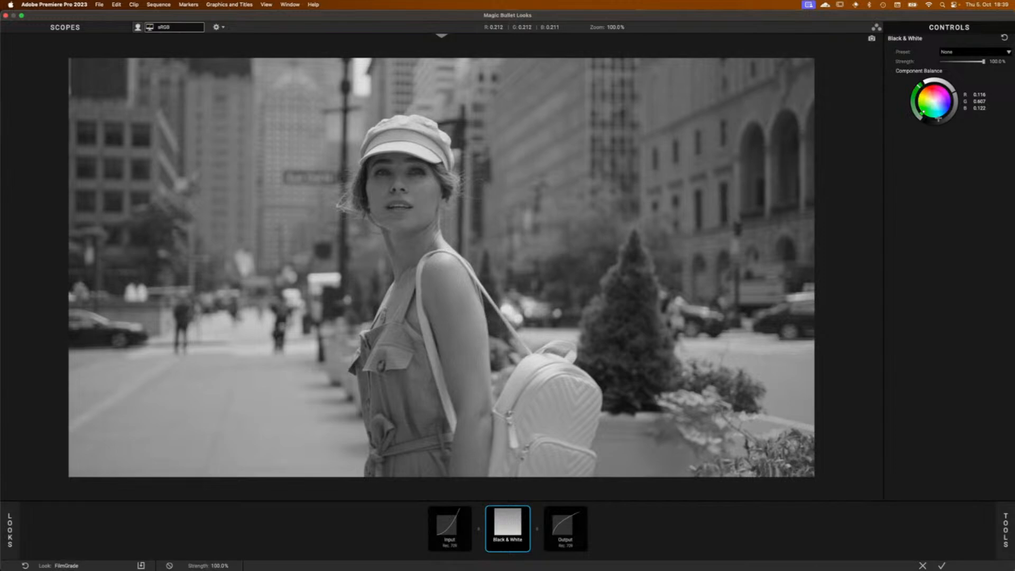
left_click(934, 87)
left_click_drag(953, 92, 955, 109)
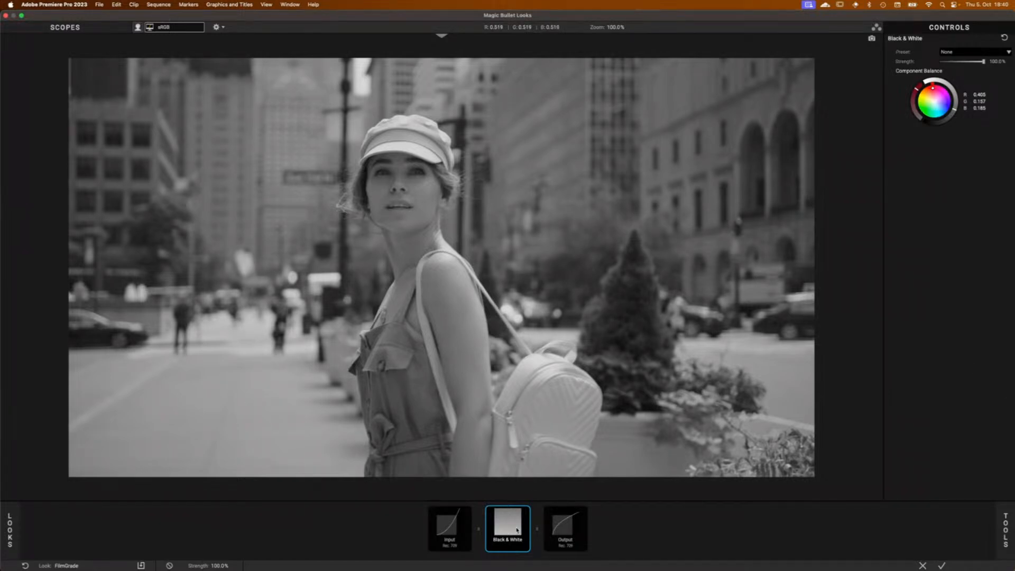
Step: Remove the Black & White tool from the chain and add a Gradient tool
key("Delete")
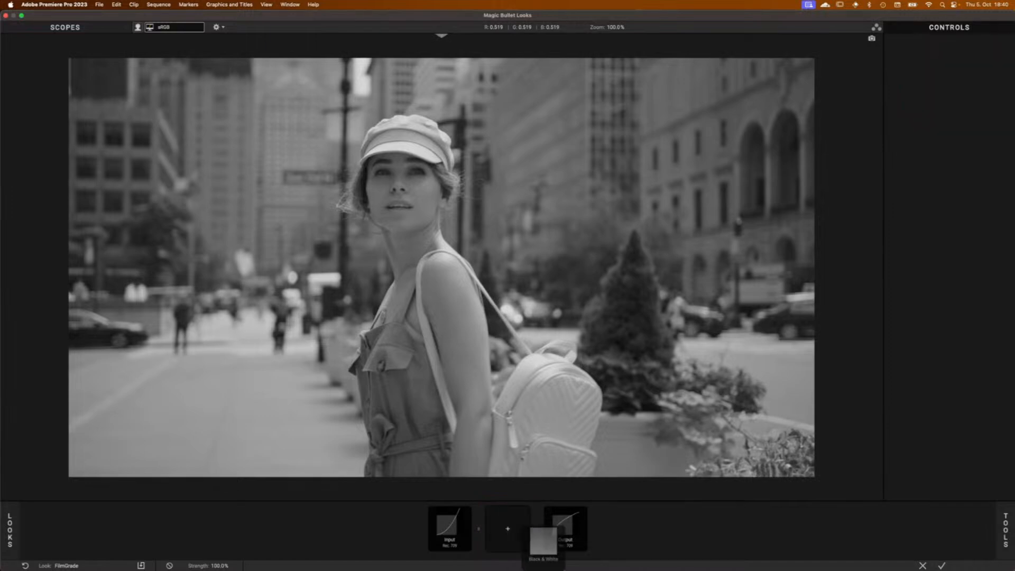
mouse_move(1006, 527)
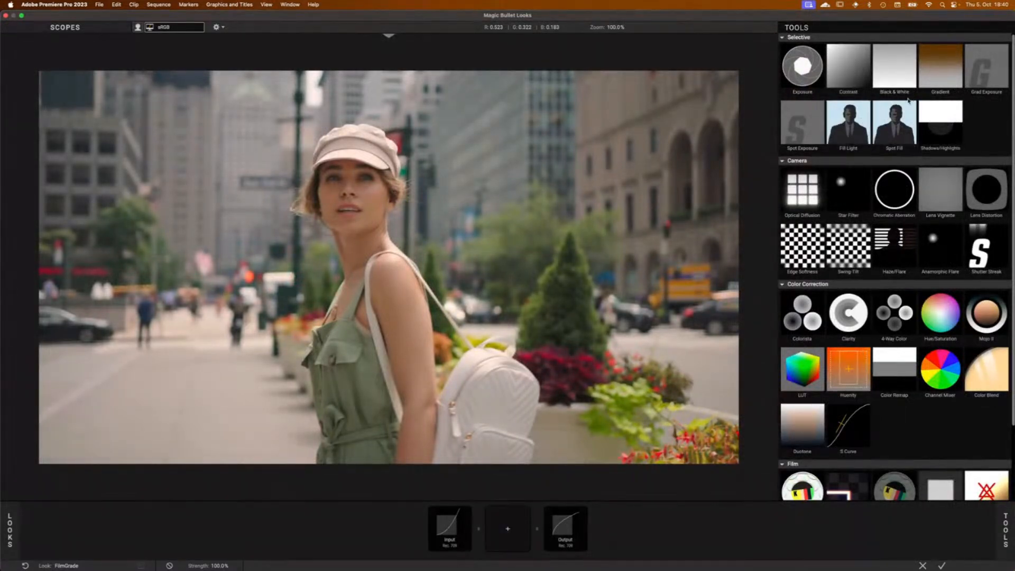
left_click_drag(924, 76, 534, 254)
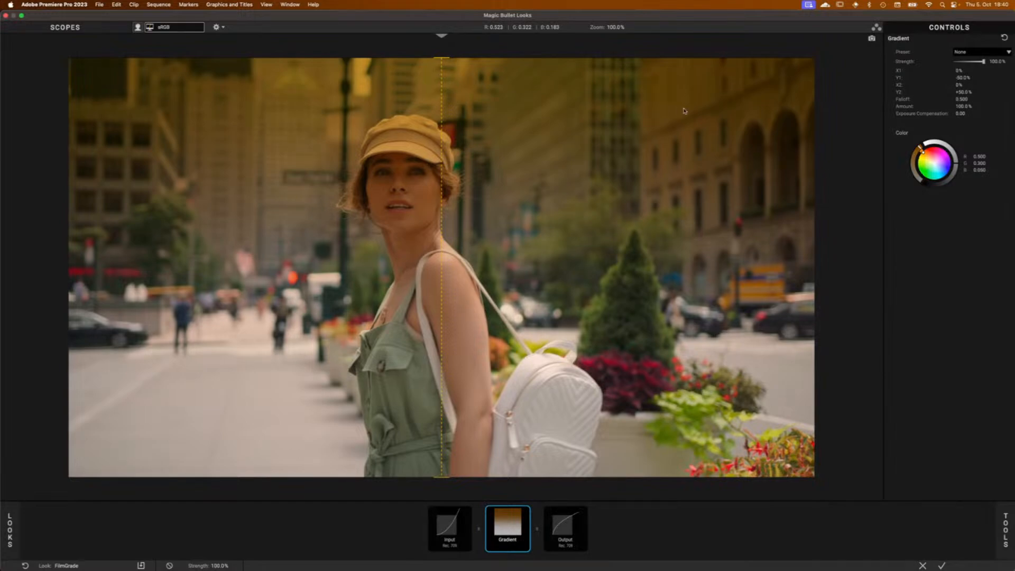
Step: Run the gradient nearly horizontally from about X1 -45.4%, Y1 +9.6% to X2 +47.6%, Y2 +7.4%, and neutralise its color to 0.500 per channel
left_click_drag(442, 57, 104, 305)
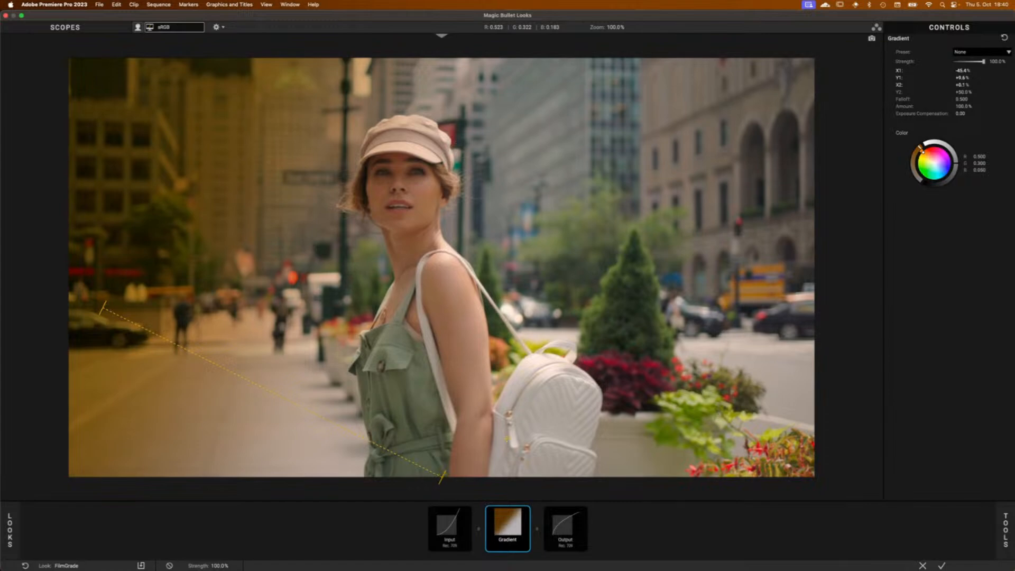
left_click_drag(445, 474, 796, 298)
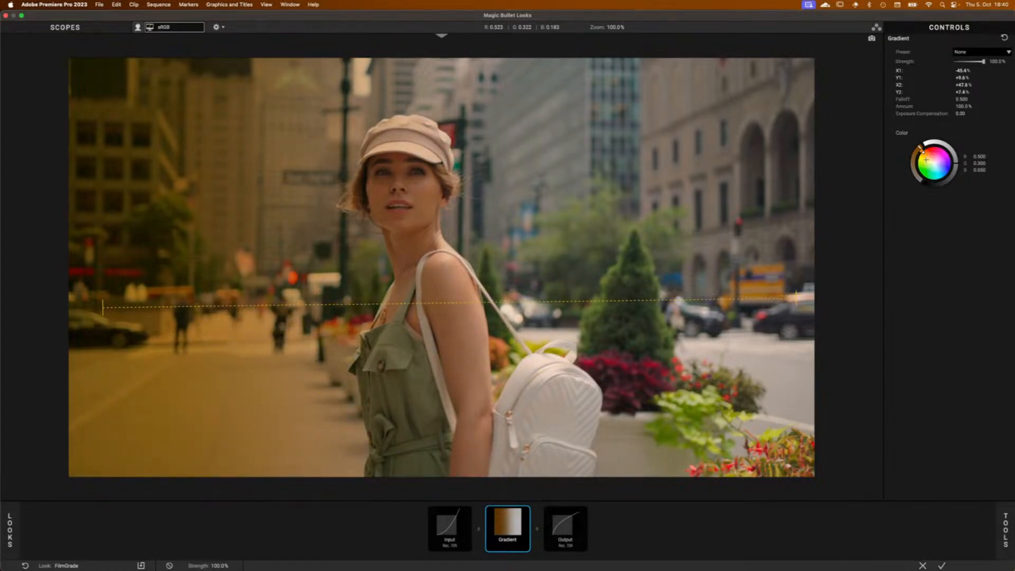
left_click_drag(922, 151, 930, 159)
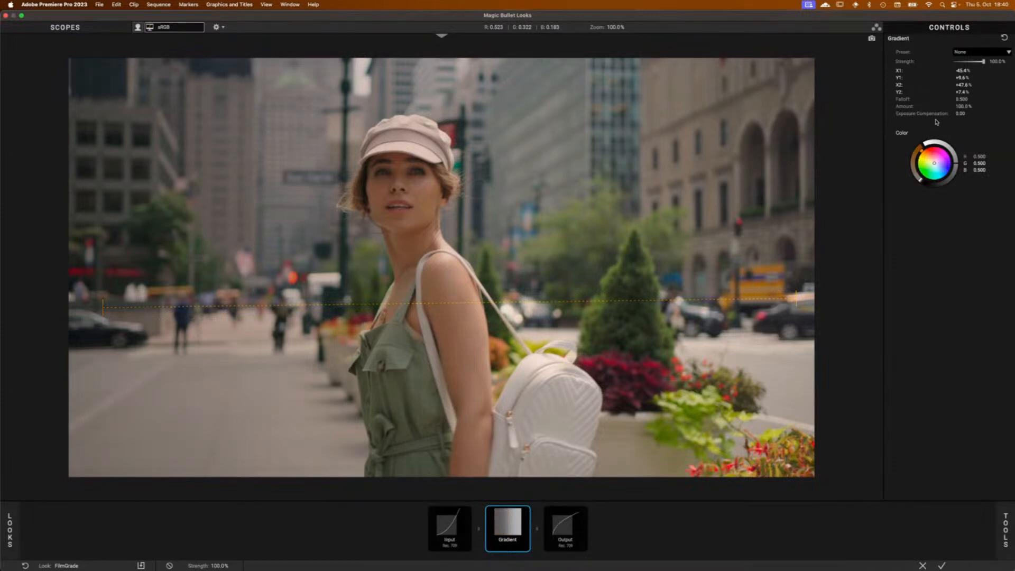
Step: Set the gradient's exposure compensation to -0.10 and reposition its ends to about X1 -46.3%, Y1 -35.0% and X2 +30.5%, Y2 +7.6%
left_click_drag(961, 113, 955, 113)
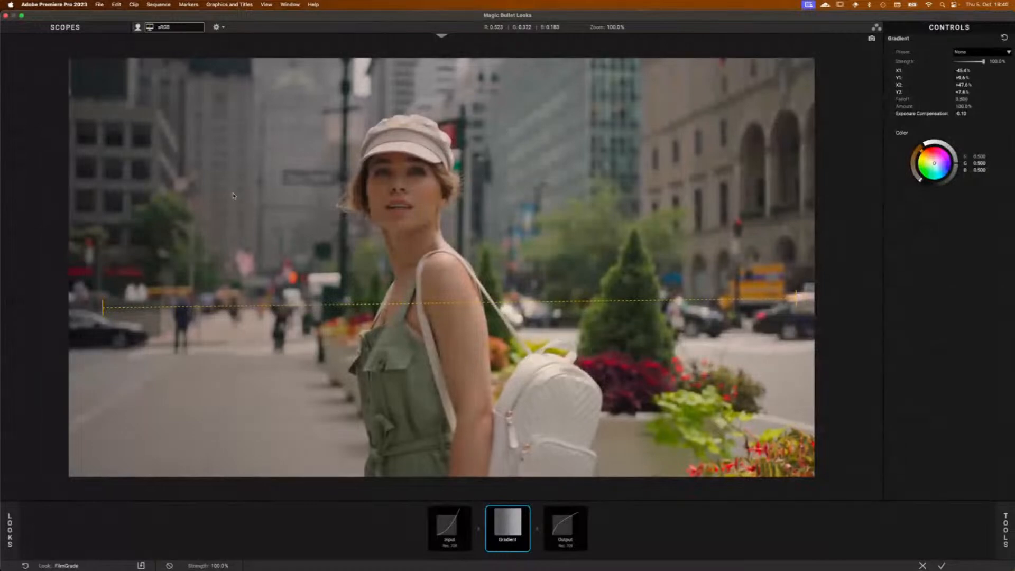
left_click_drag(796, 300, 669, 300)
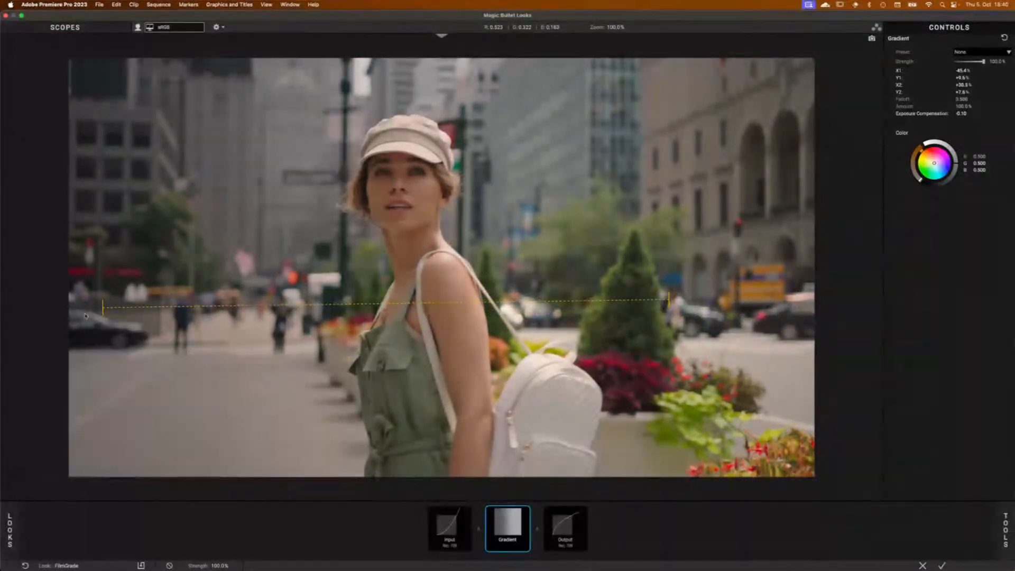
left_click_drag(99, 308, 96, 120)
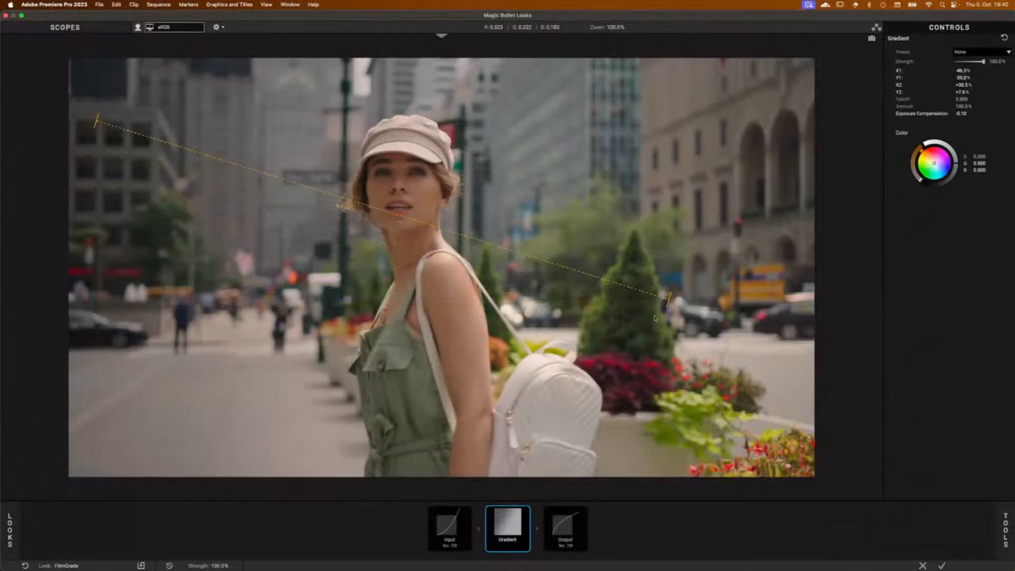
Step: Lower the gradient's second end to about X2 +24.0%, Y2 +45.2%, and remove the Gradient tool from the chain
left_click_drag(668, 300, 617, 456)
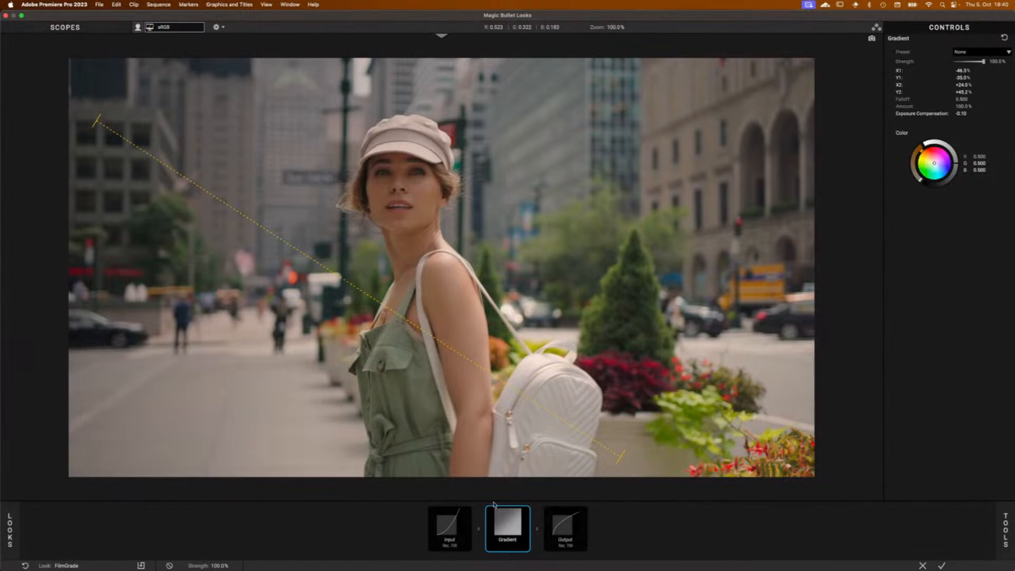
key("Delete")
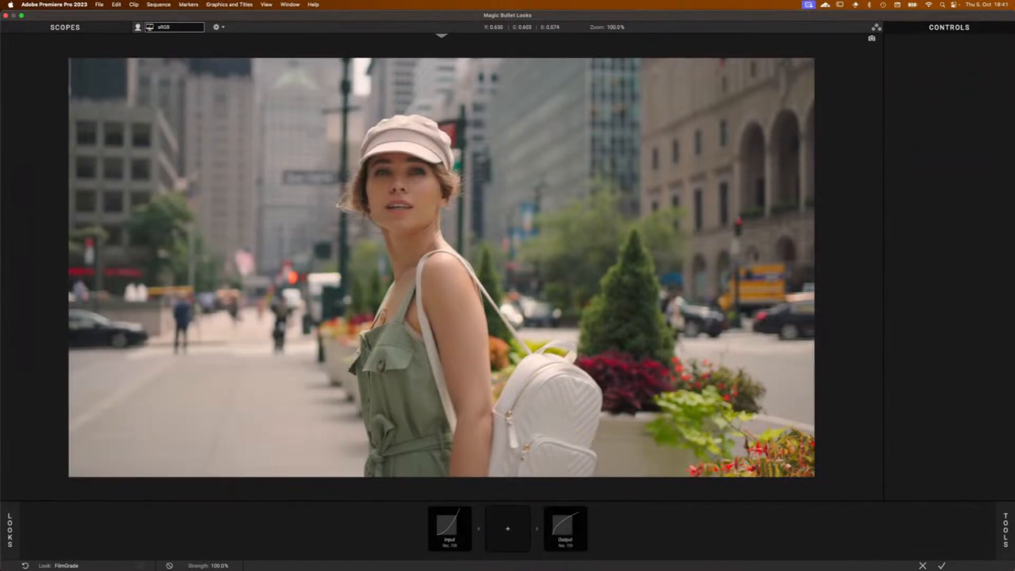
Step: Add a Grad Exposure tool to the chain and replace it with a Spot Exposure tool
left_click(1004, 531)
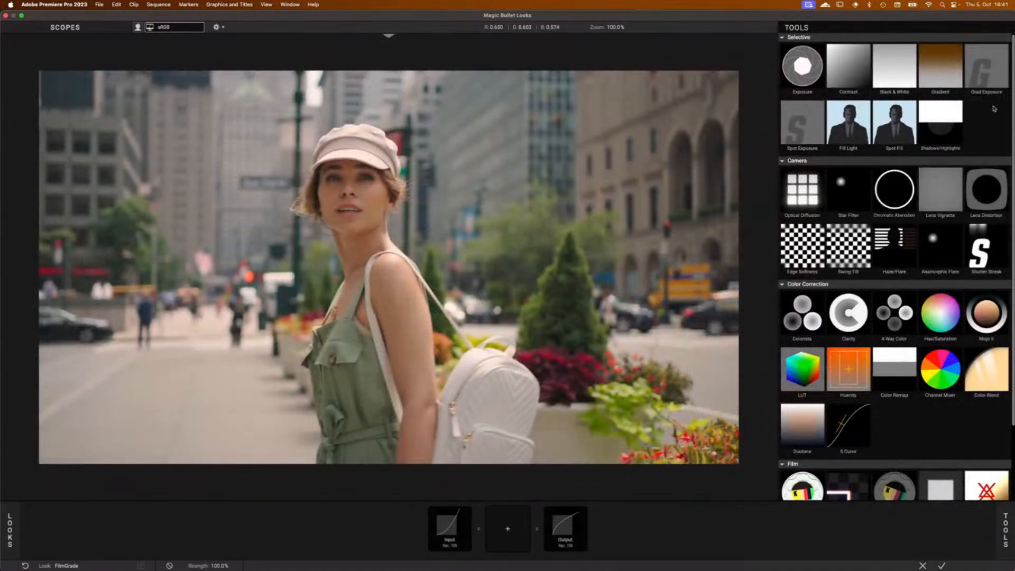
left_click(985, 81)
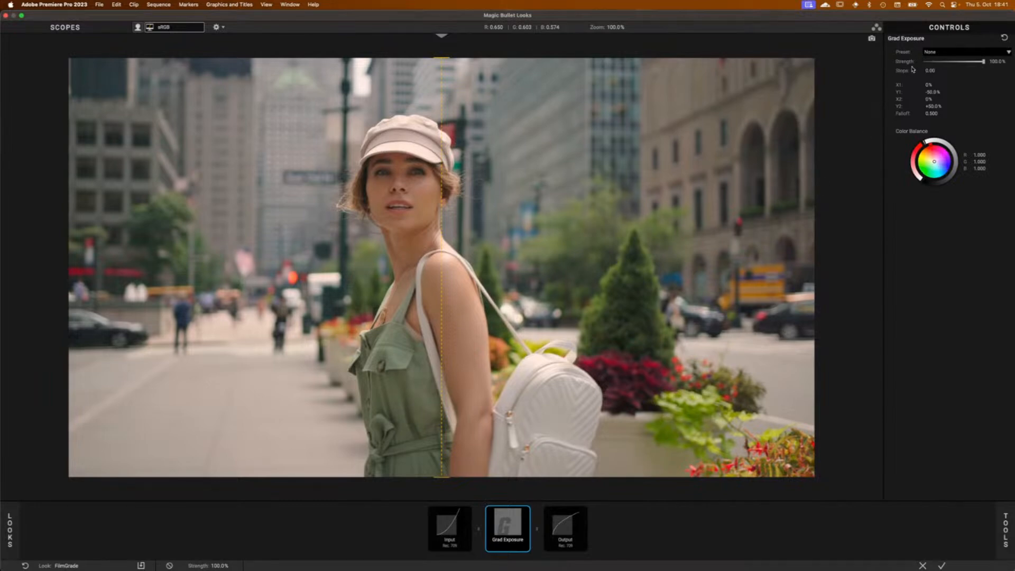
left_click_drag(512, 521, 619, 539)
left_click(1002, 538)
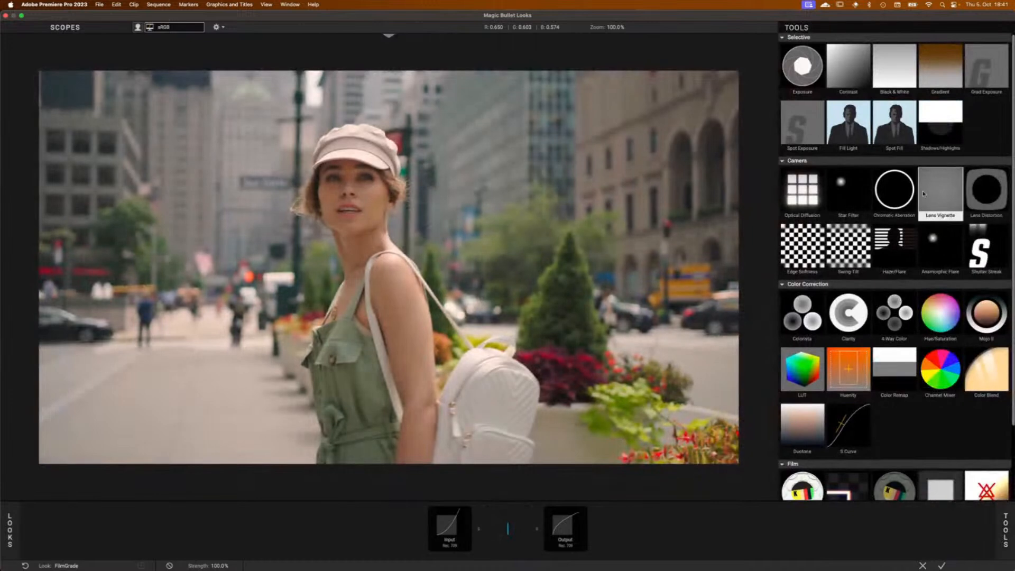
double_click(819, 138)
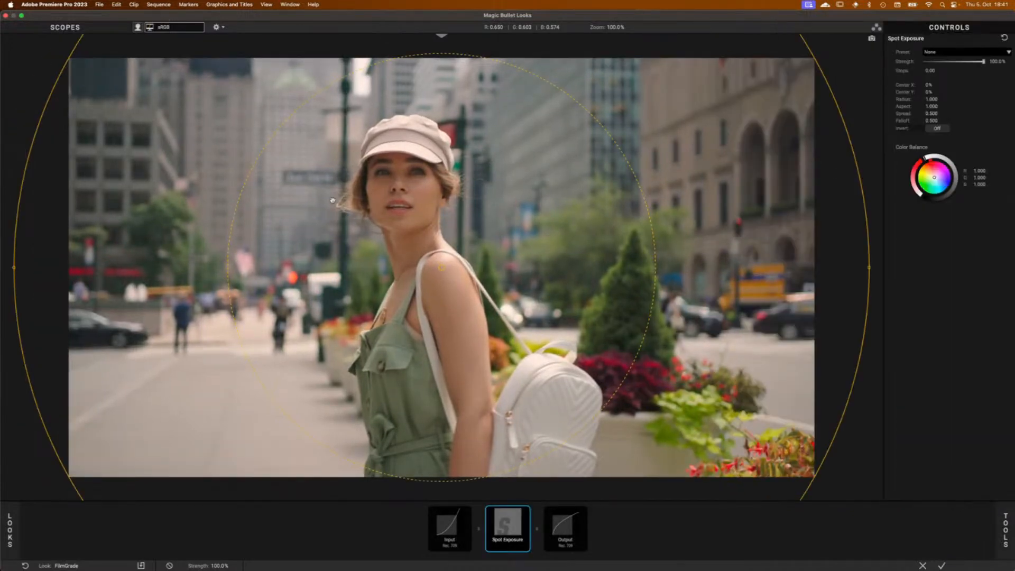
Step: Set the Spot Exposure to -1.00 stops and invert its area of effect so the surroundings darken
scroll(355, 234, "down", 8)
scroll(374, 264, "up", 5)
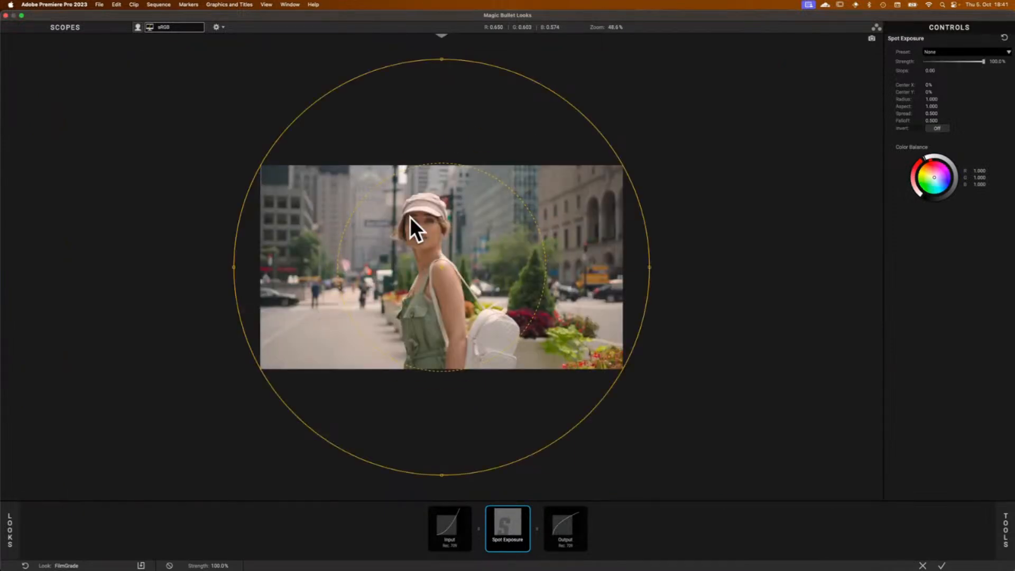
scroll(411, 248, "up", 3)
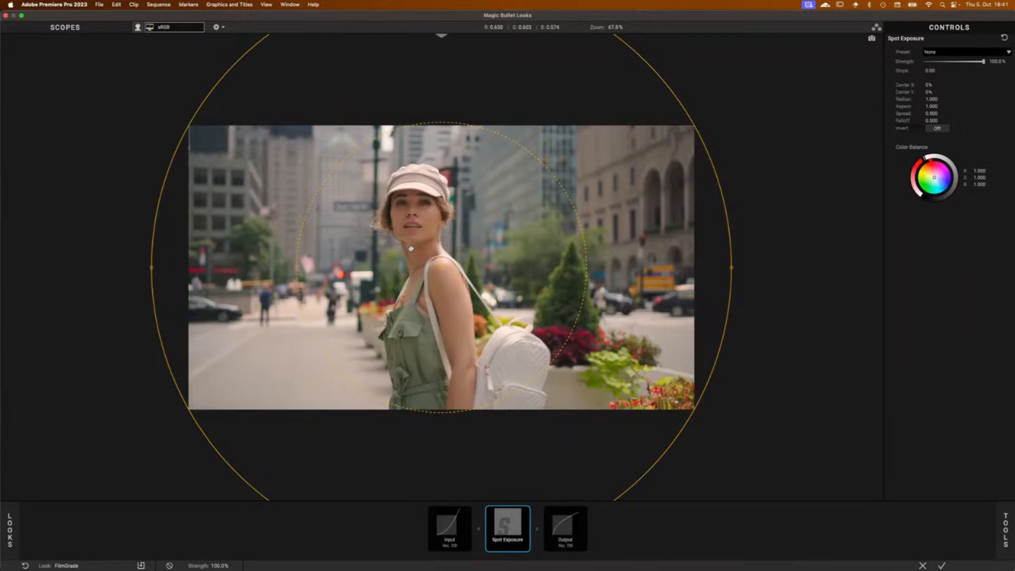
scroll(411, 249, "down", 3)
scroll(411, 249, "up", 4)
scroll(412, 249, "up", 3)
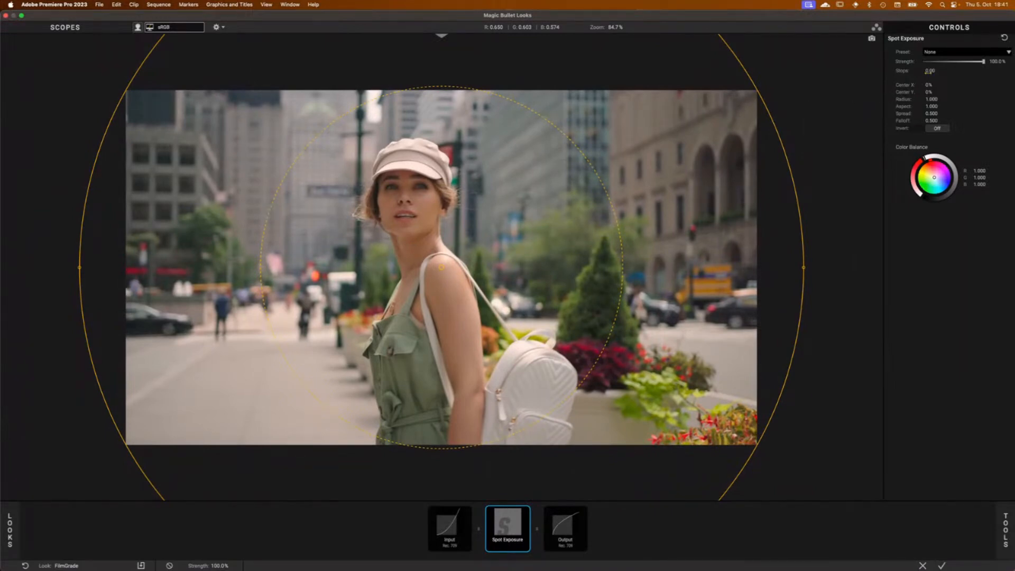
left_click(930, 72)
key("BackSpace")
type("-1")
key("Return")
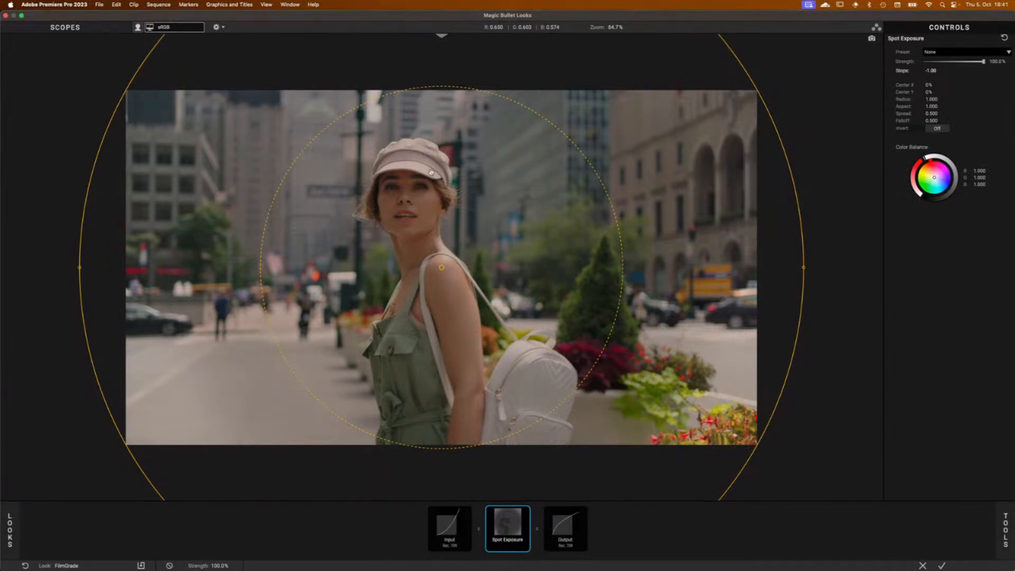
left_click(939, 129)
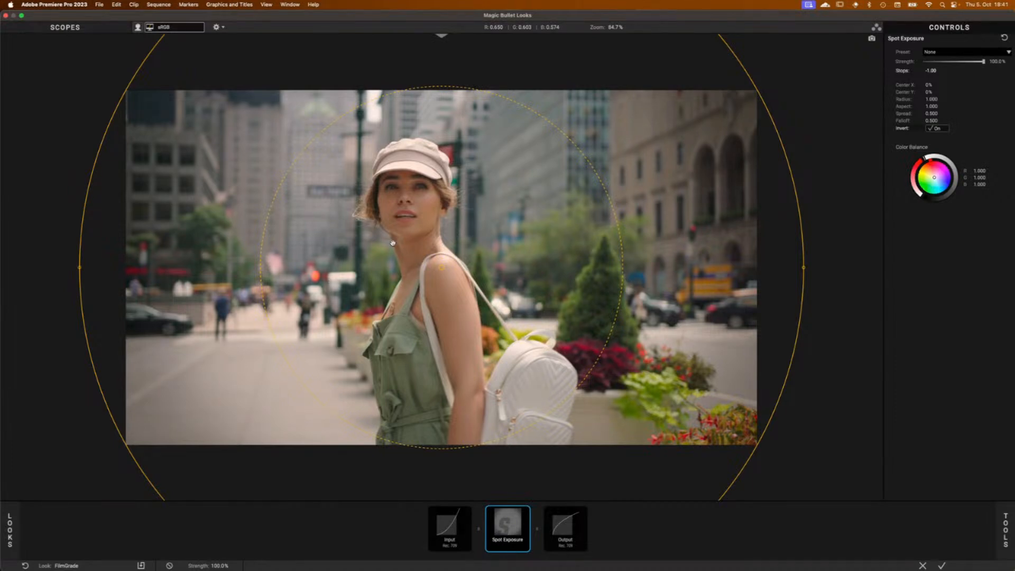
Step: Shift the spot's center horizontally and vary its falloff
mouse_move(930, 85)
left_mouse_down()
mouse_move(952, 85)
mouse_move(932, 85)
left_mouse_up()
left_click_drag(931, 85, 961, 85)
mouse_move(932, 121)
left_mouse_down()
mouse_move(927, 106)
mouse_move(884, 106)
mouse_move(999, 106)
mouse_move(940, 106)
left_mouse_up()
Step: Remove the Spot Exposure tool from the chain and add a Fill Light tool
left_click_drag(505, 533, 713, 556)
left_click(1006, 530)
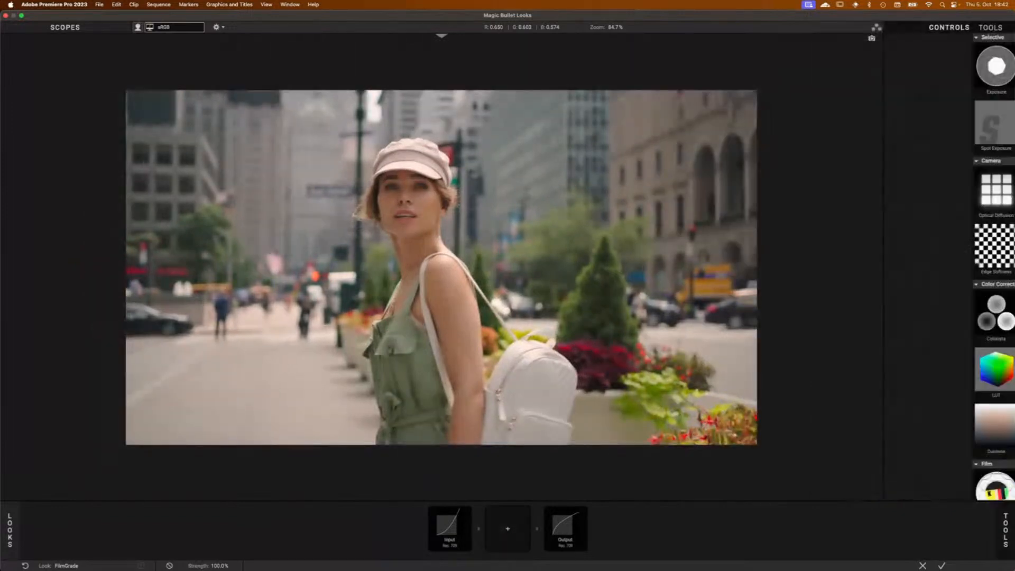
mouse_move(1006, 530)
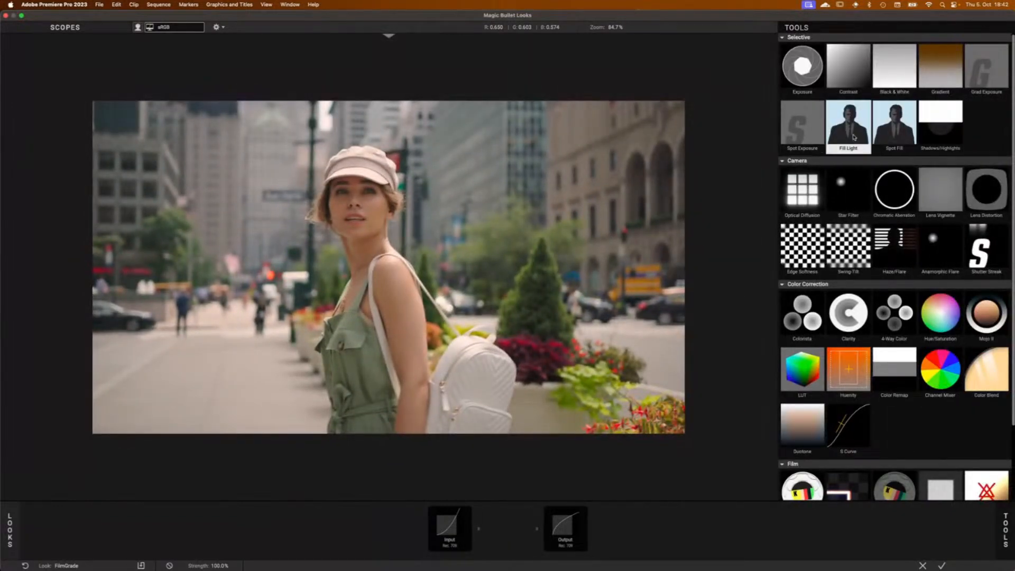
double_click(854, 137)
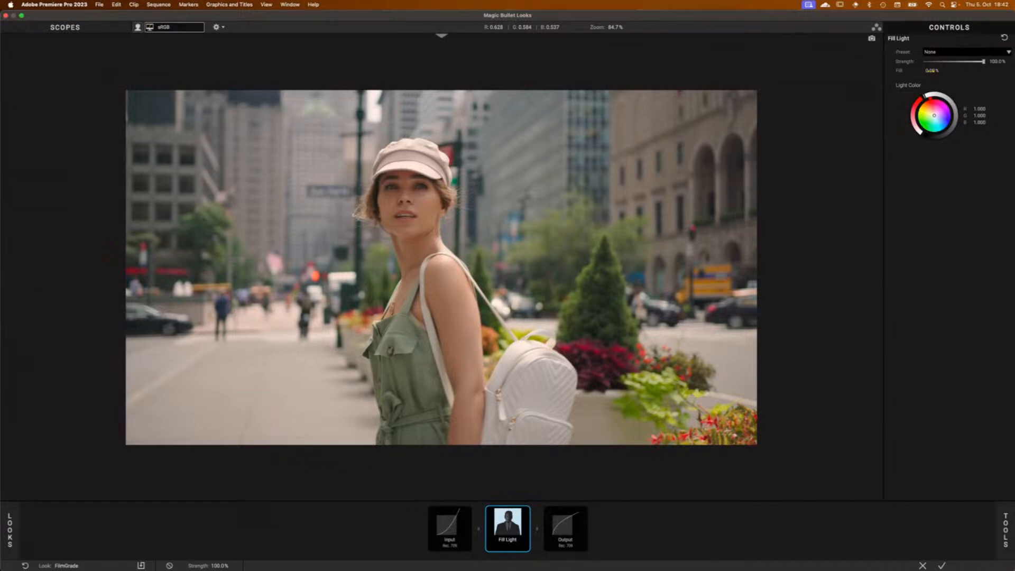
Step: Show the scopes and vary the Fill Light's fill, resetting it once and finishing at 14.10%
left_click(65, 27)
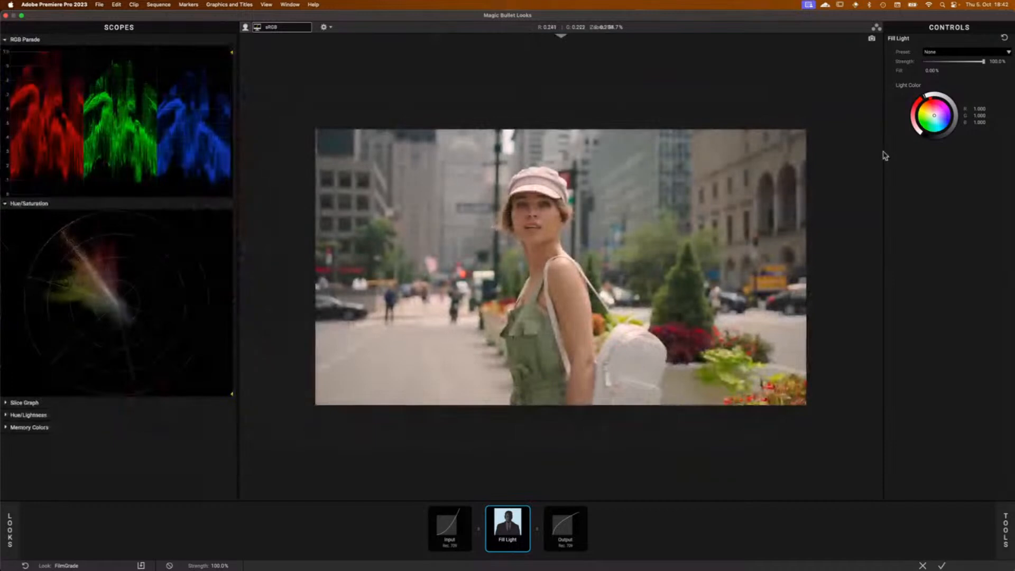
mouse_move(933, 70)
left_mouse_down()
mouse_move(942, 70)
mouse_move(915, 70)
mouse_move(947, 71)
left_mouse_up()
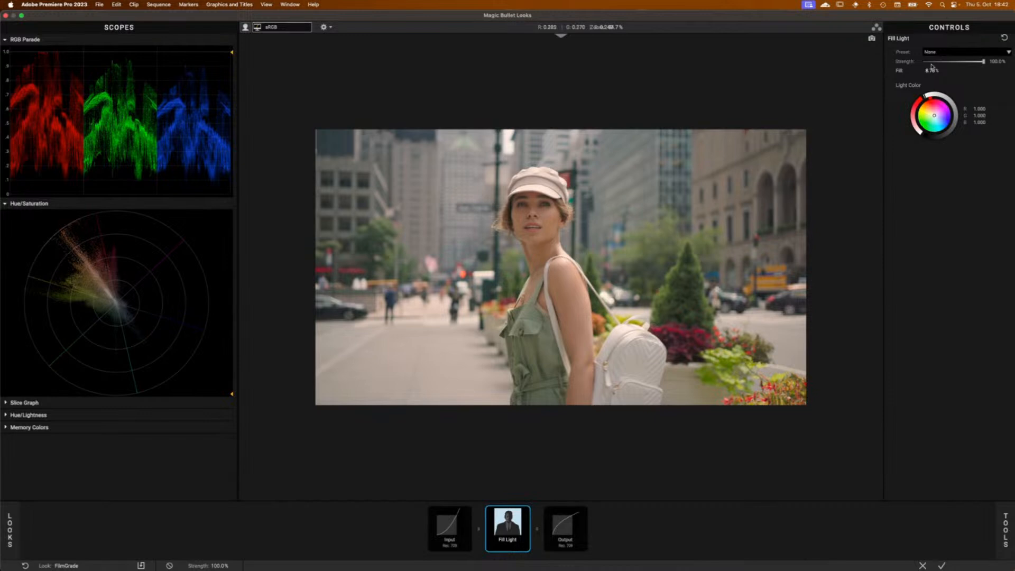
double_click(901, 71)
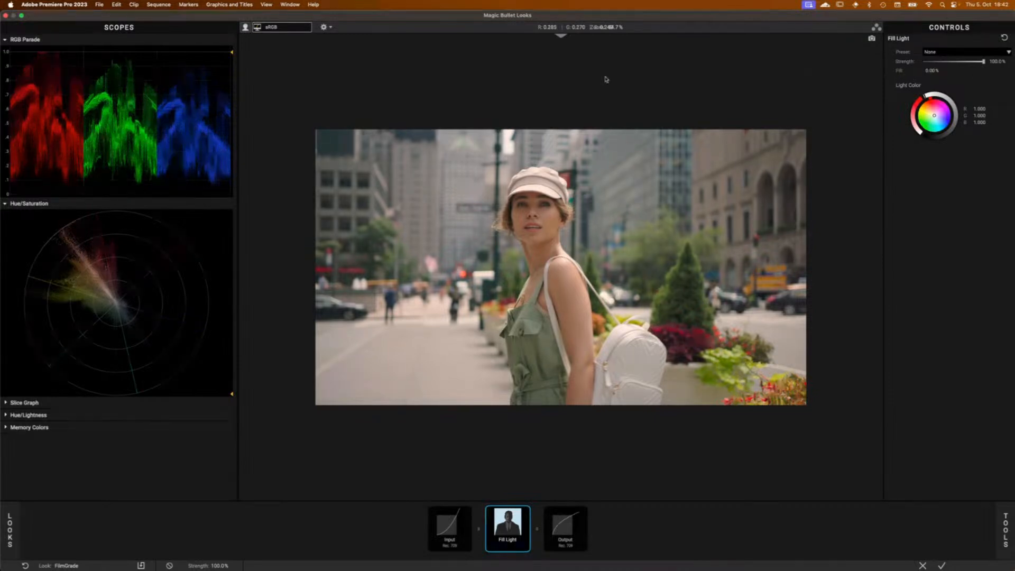
left_click_drag(934, 71, 971, 71)
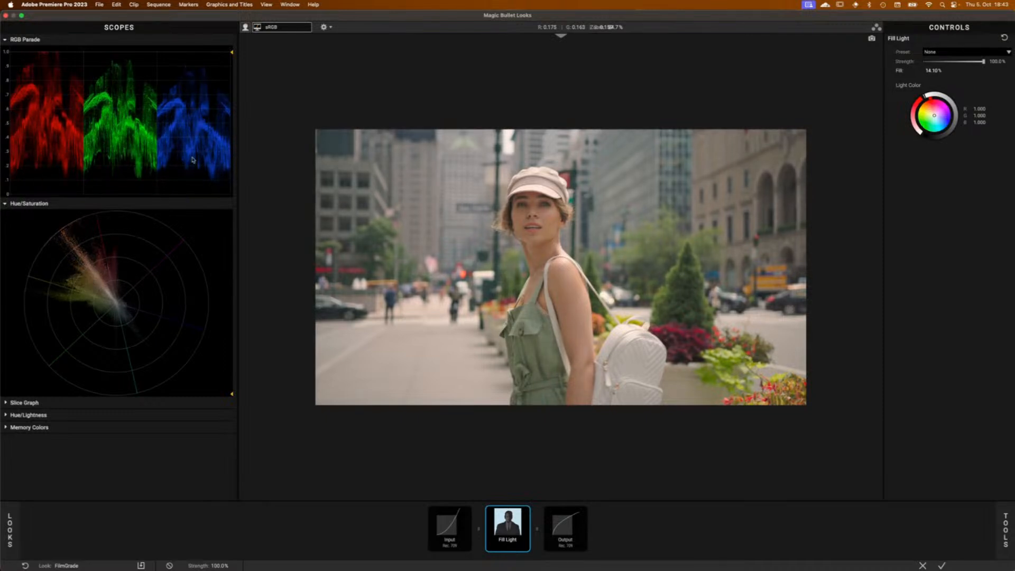
Step: Add a Colorista tool after the Fill Light and temporarily disable the Fill Light
left_click(1007, 530)
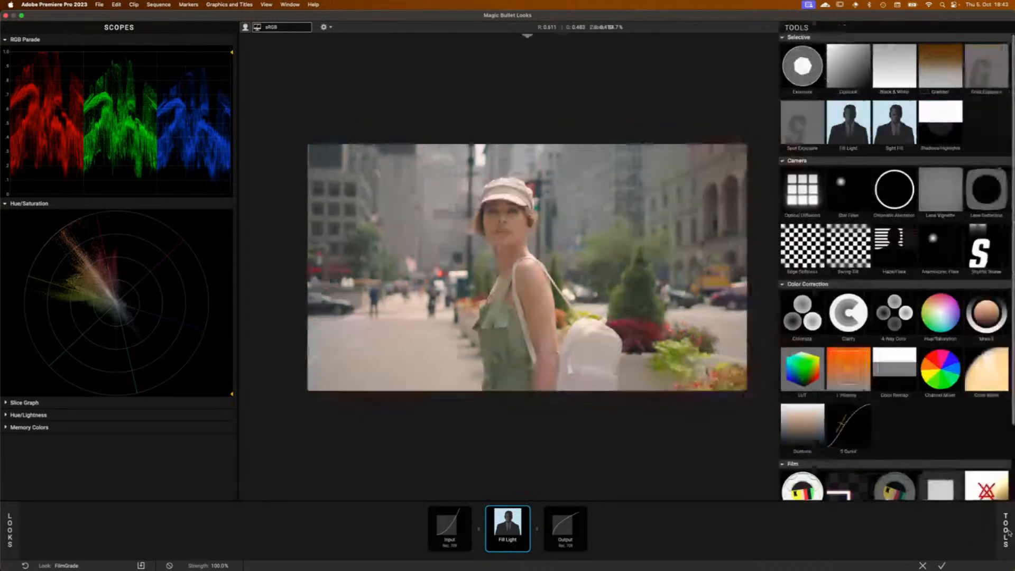
double_click(811, 321)
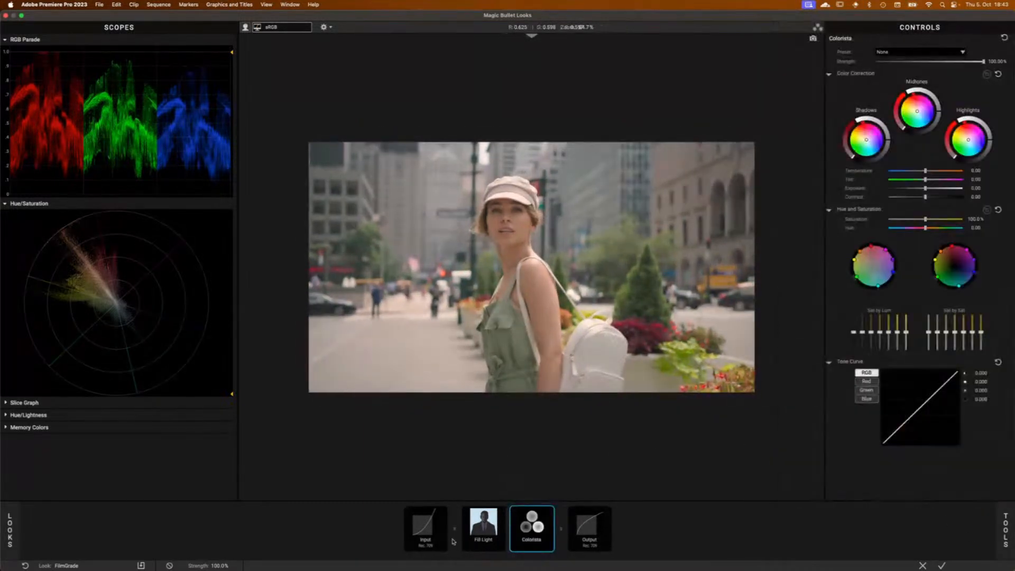
left_click(494, 518)
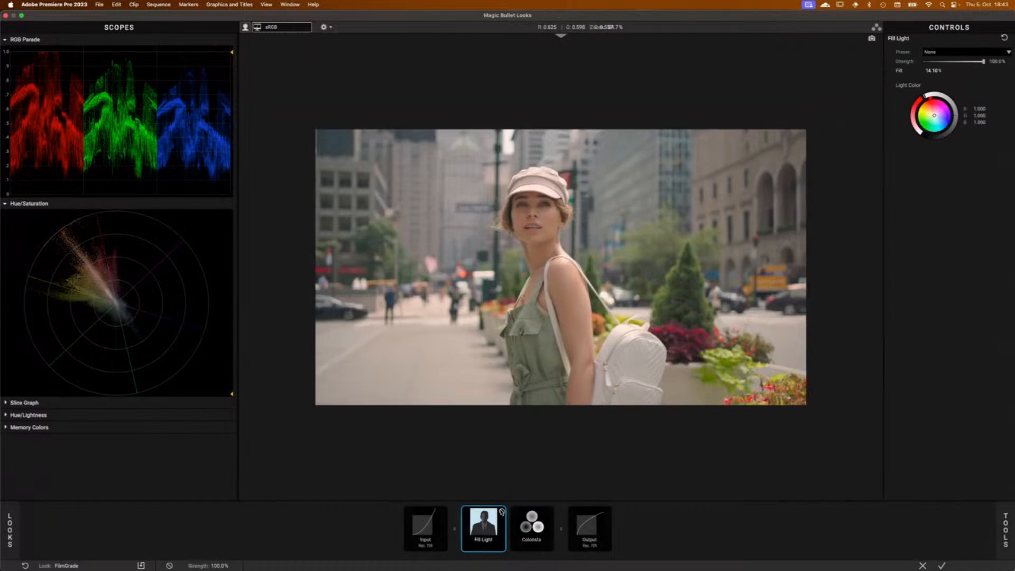
left_click(550, 533)
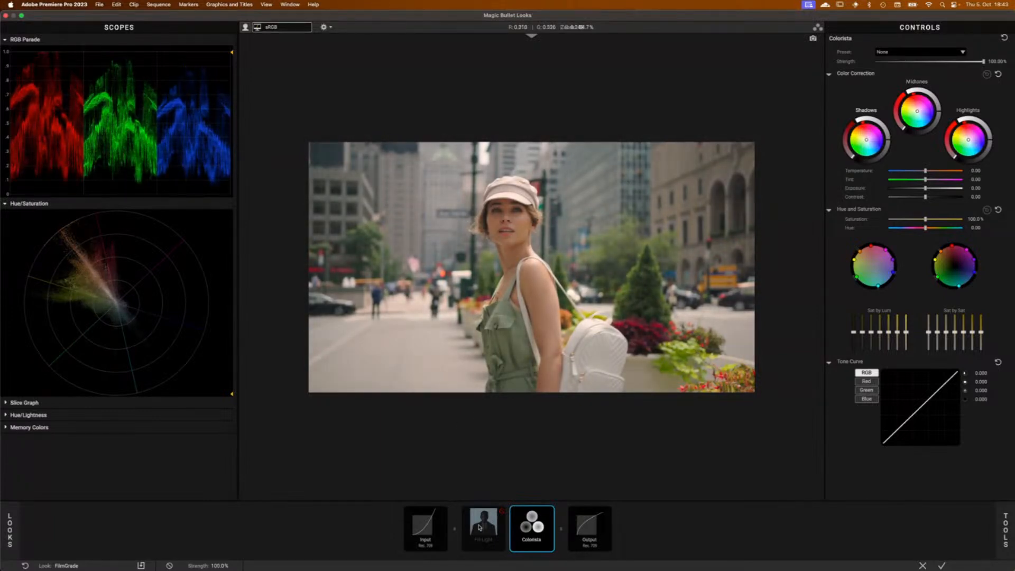
Step: Re-enable the Fill Light and remove the Colorista tool from the chain
left_click(479, 527)
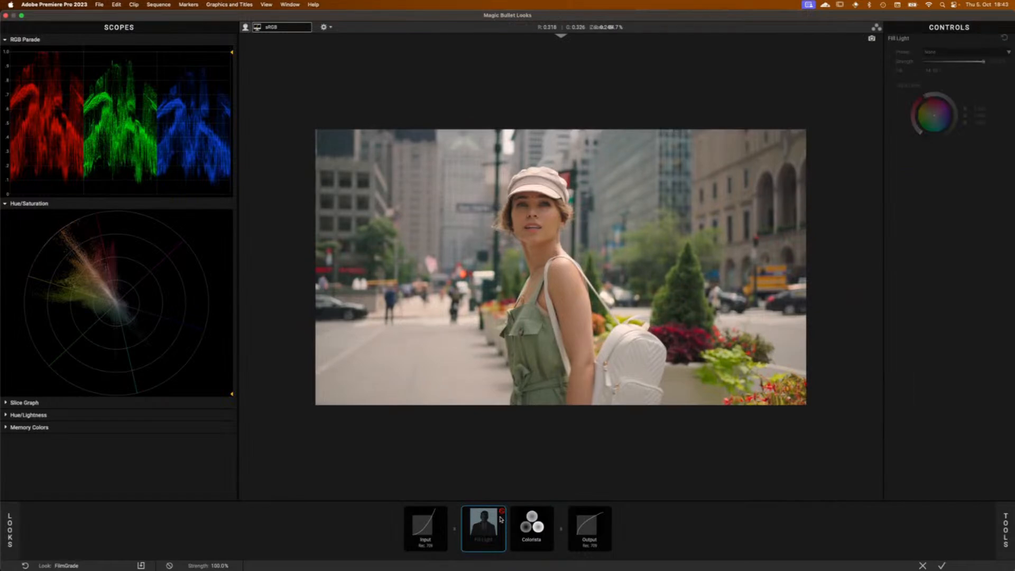
left_click(502, 512)
left_click_drag(523, 524, 532, 564)
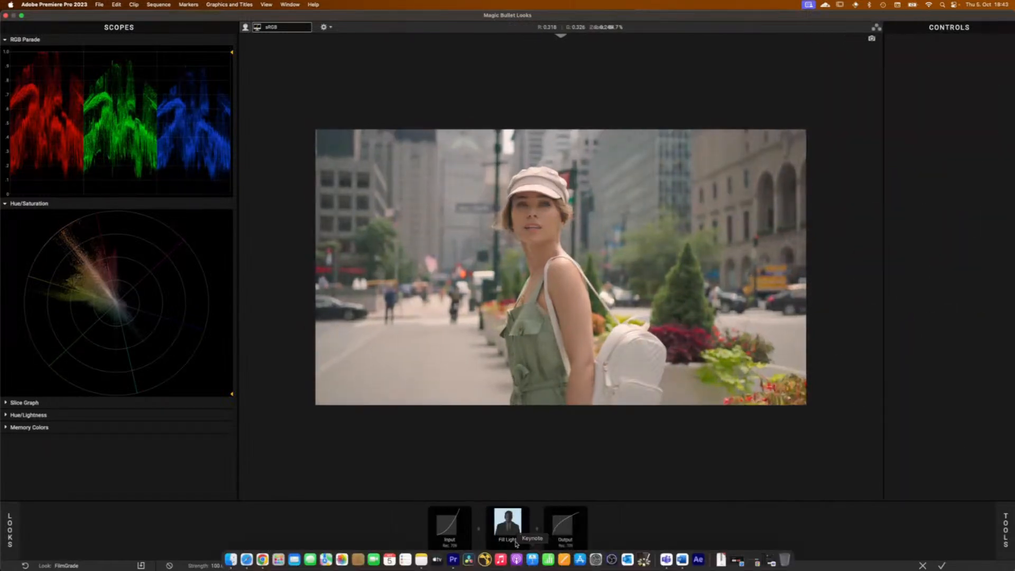
Step: Reset the Fill Light's fill to its default and raise it to 32.40%
left_click(512, 526)
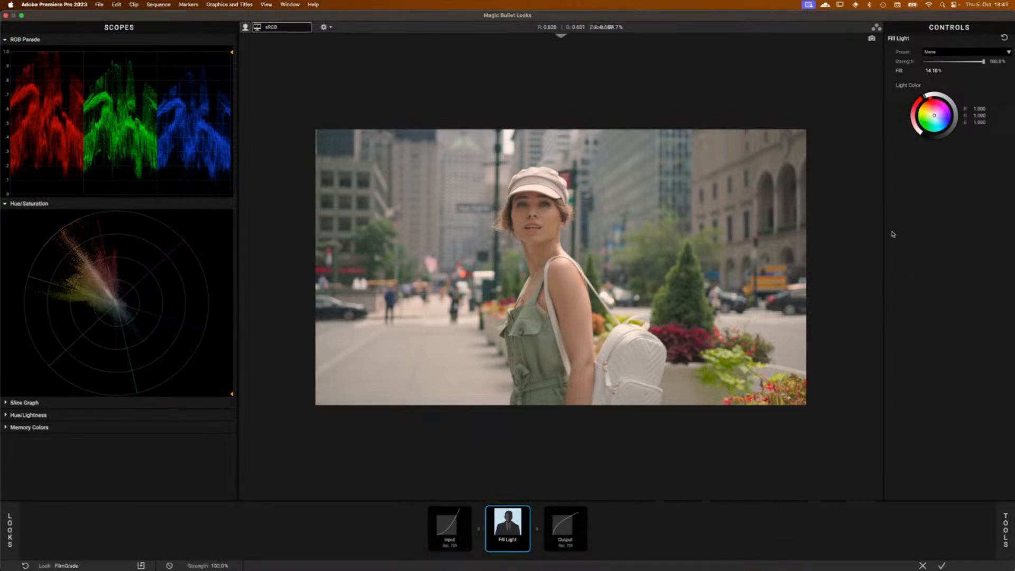
double_click(900, 71)
left_click_drag(925, 70, 1002, 71)
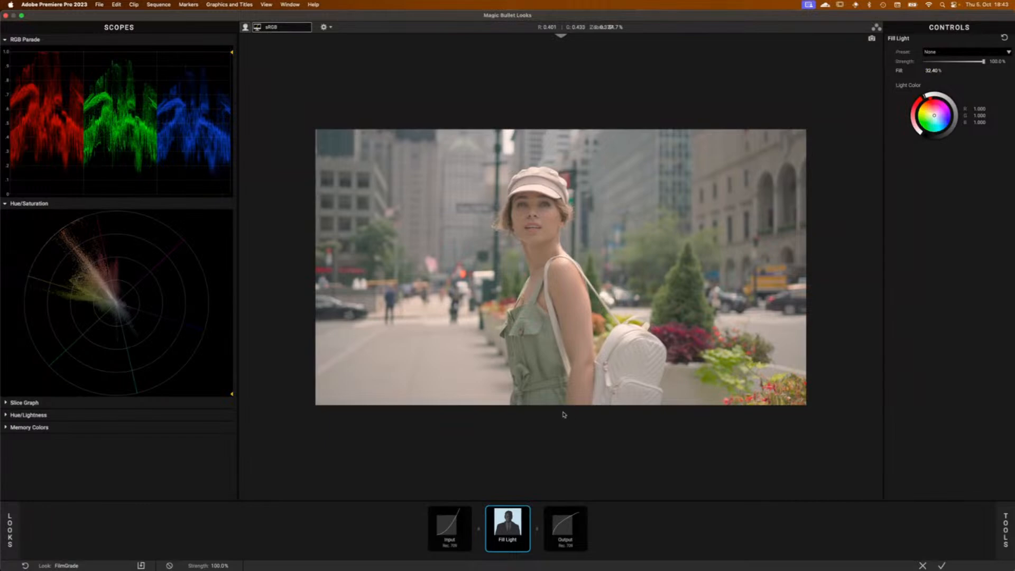
Step: Remove the Fill Light from the chain and place an Exposure tool between Input and Output
left_click_drag(512, 521, 685, 556)
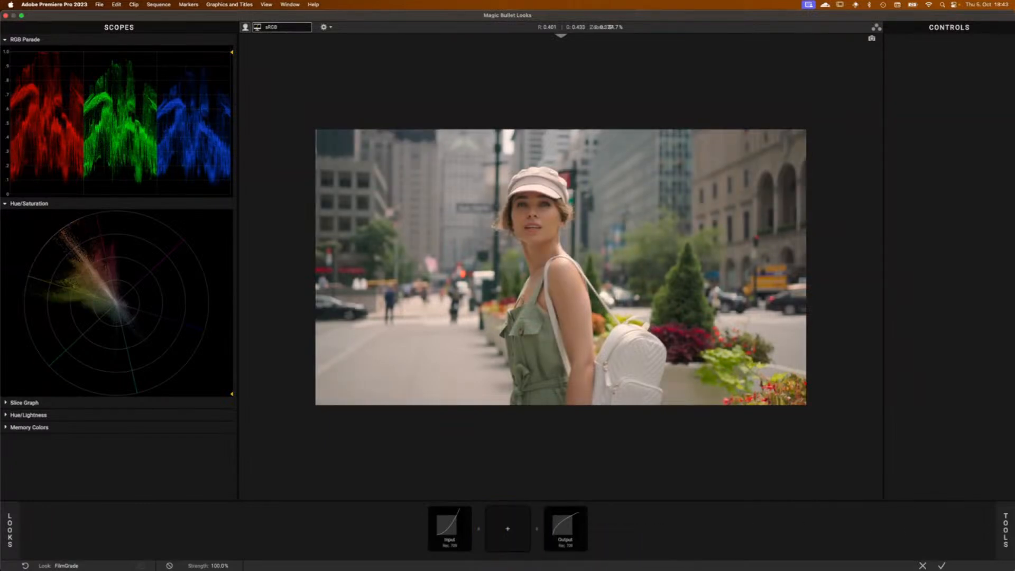
left_click(1006, 529)
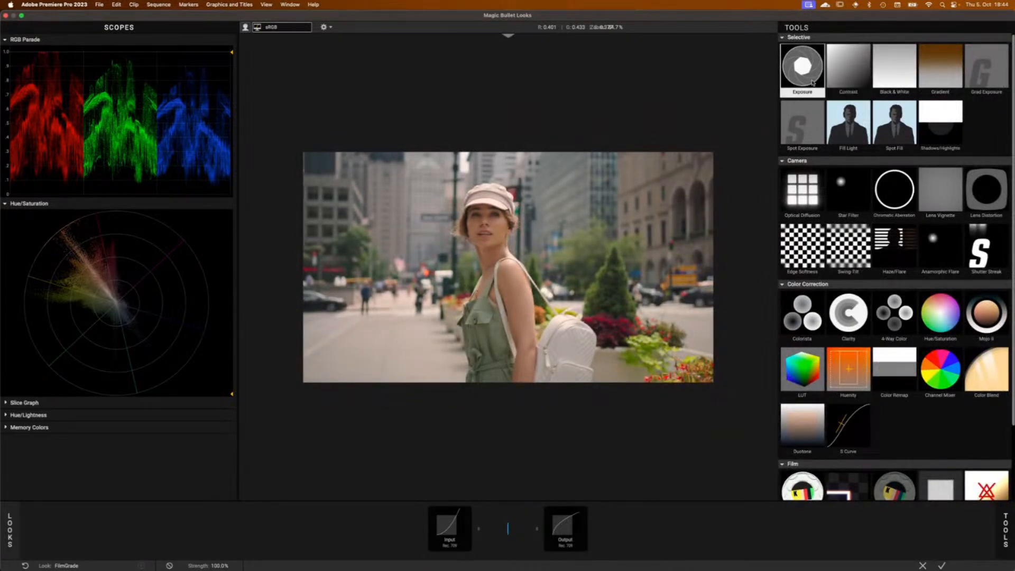
left_click_drag(815, 83, 508, 520)
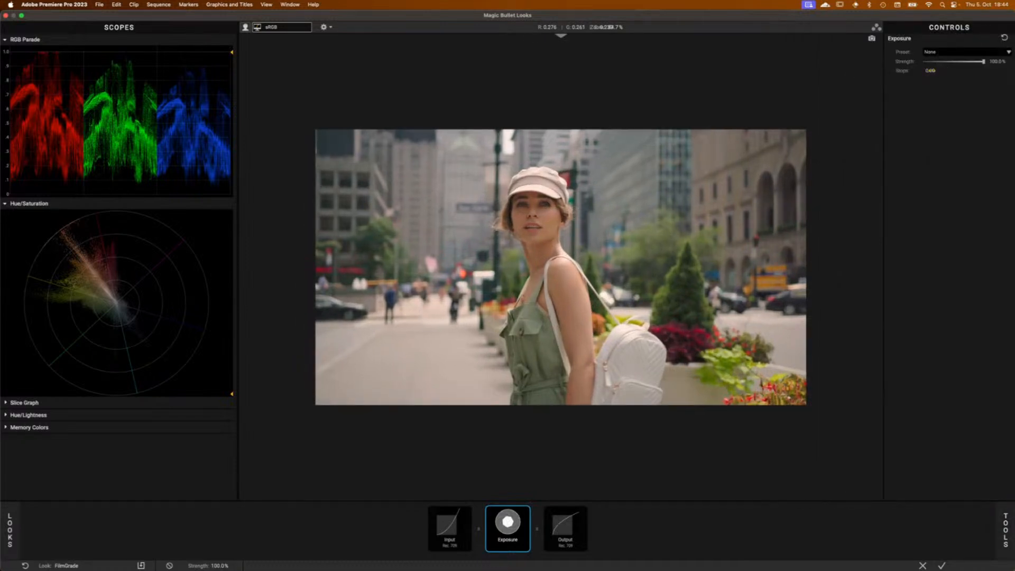
Step: Replace the Exposure tool with a Contrast tool and set its contrast to +0.290
left_click_drag(499, 522, 605, 557)
mouse_move(1003, 529)
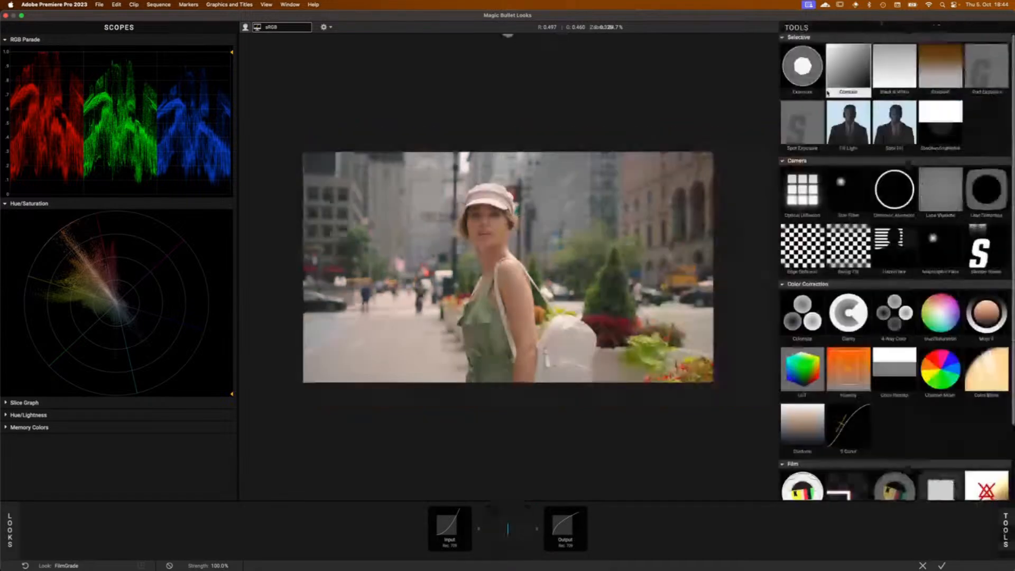
left_click_drag(850, 68, 508, 529)
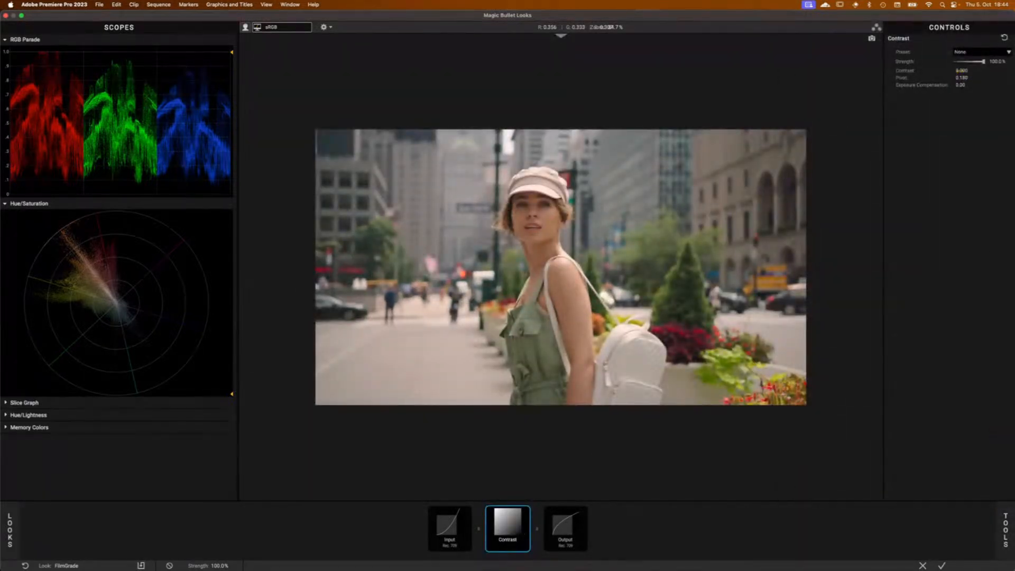
left_click_drag(961, 71, 977, 70)
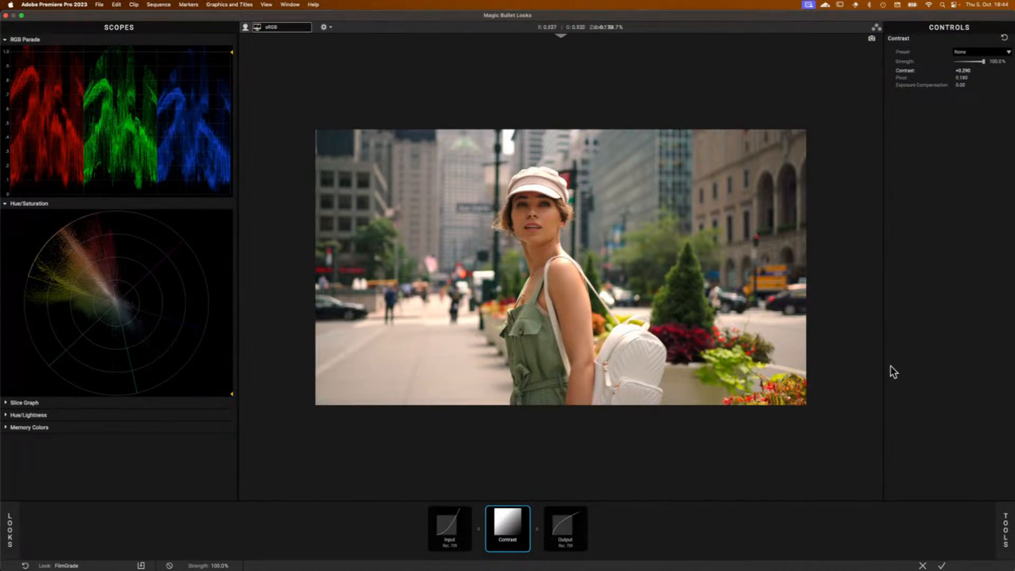
Step: Add a Fill Light tool ahead of Contrast in the chain and raise its fill slightly
left_click(1000, 532)
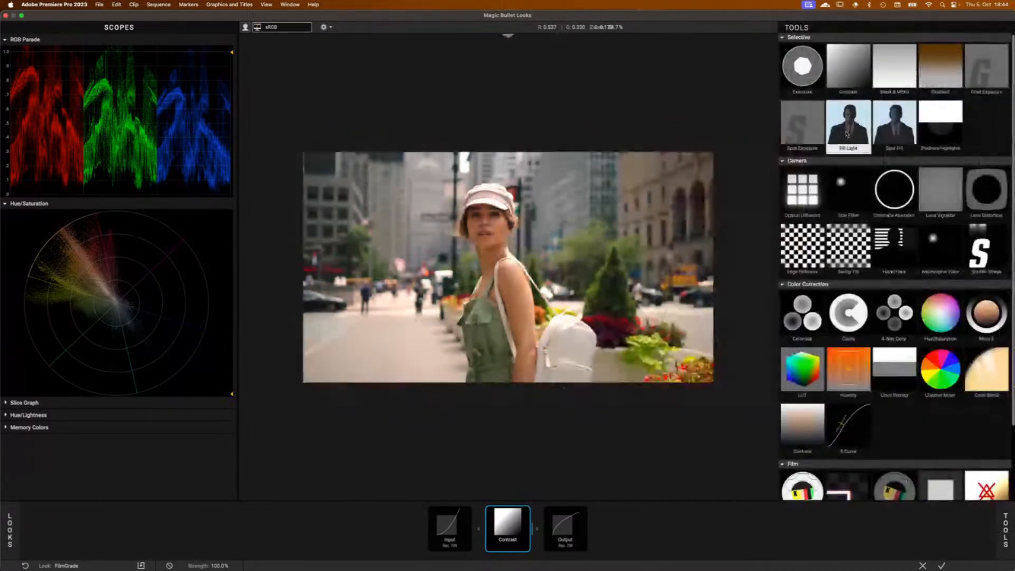
left_click(850, 127)
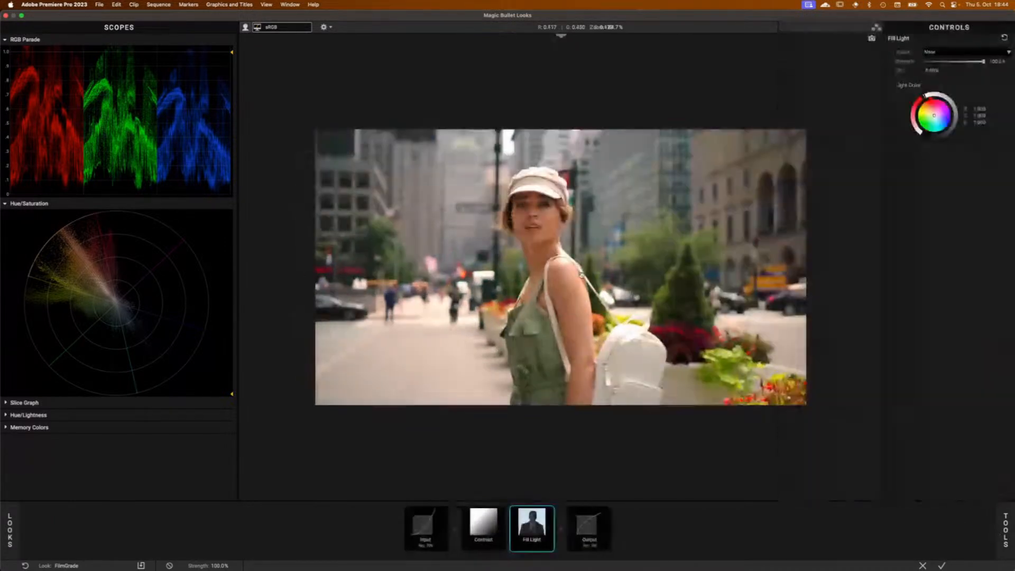
left_click_drag(529, 532, 484, 532)
left_click_drag(932, 70, 942, 71)
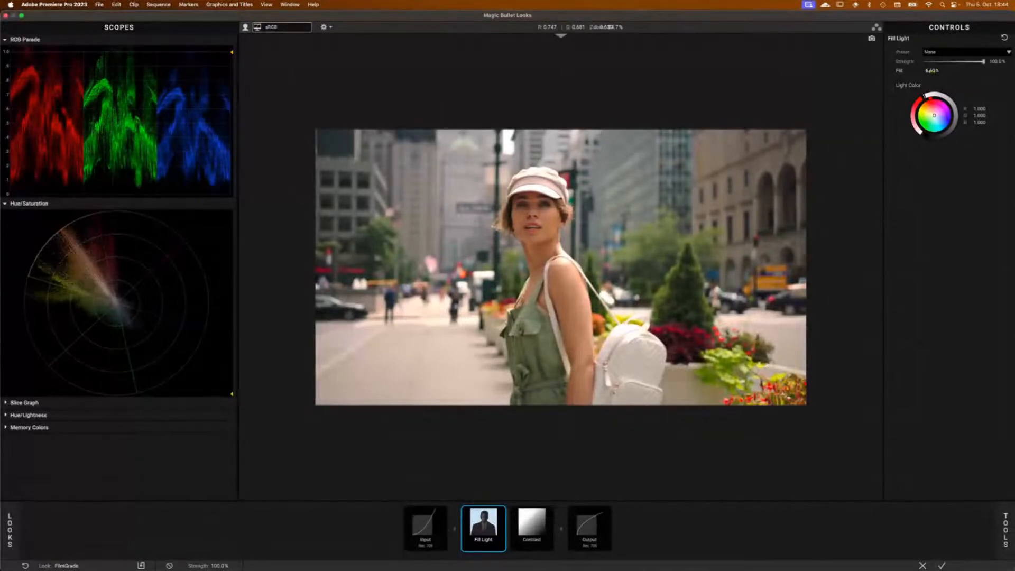
Step: Clear the Fill Light and Contrast tools from the chain and add a Spot Fill tool
left_click_drag(483, 525, 553, 547)
left_click(1006, 529)
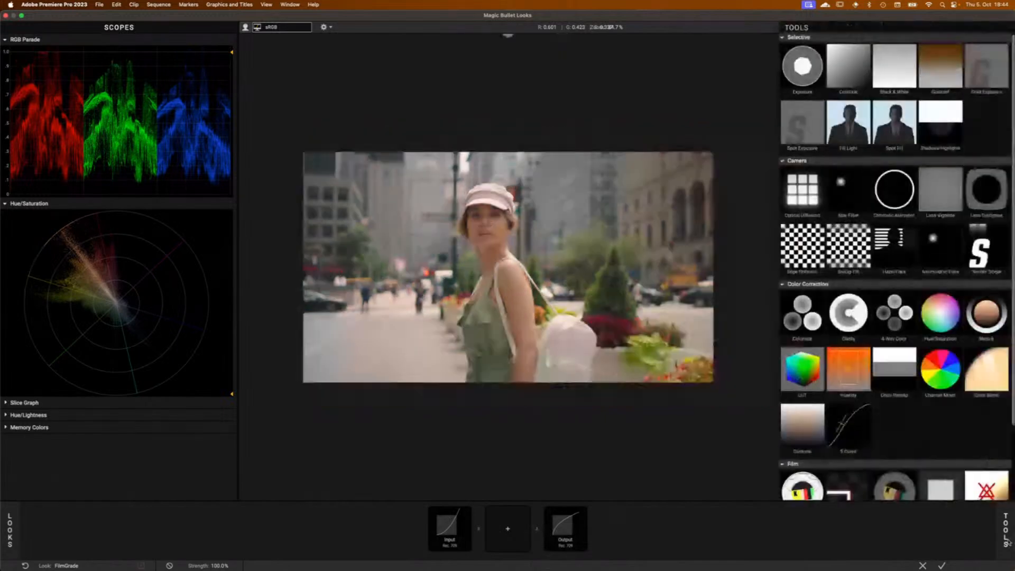
double_click(898, 121)
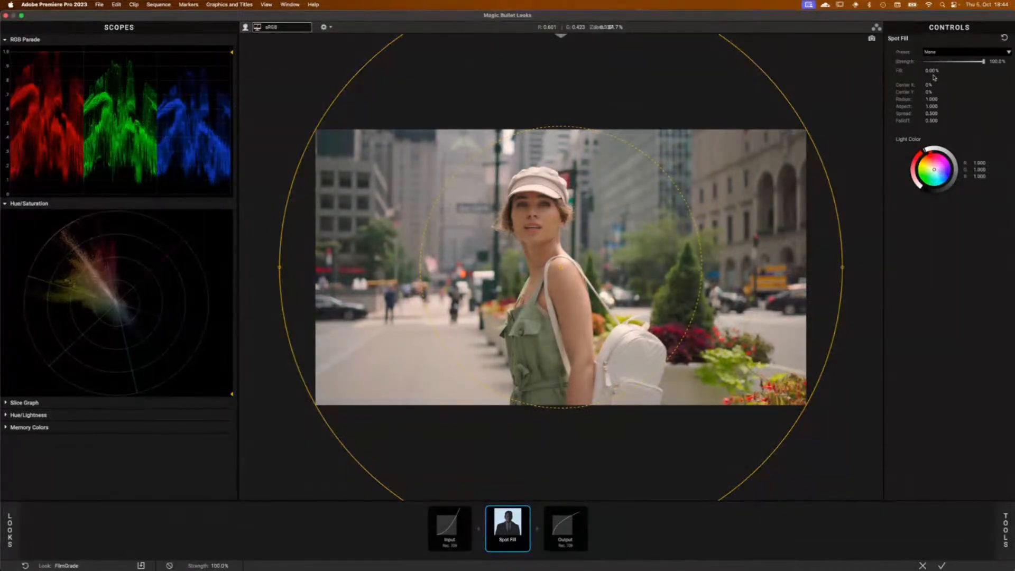
Step: Raise the Spot Fill's fill to 15.10% and move its centre over the street beside the woman, about -33% X and +3% Y
mouse_move(932, 70)
left_mouse_down()
mouse_move(972, 71)
mouse_move(944, 70)
left_mouse_up()
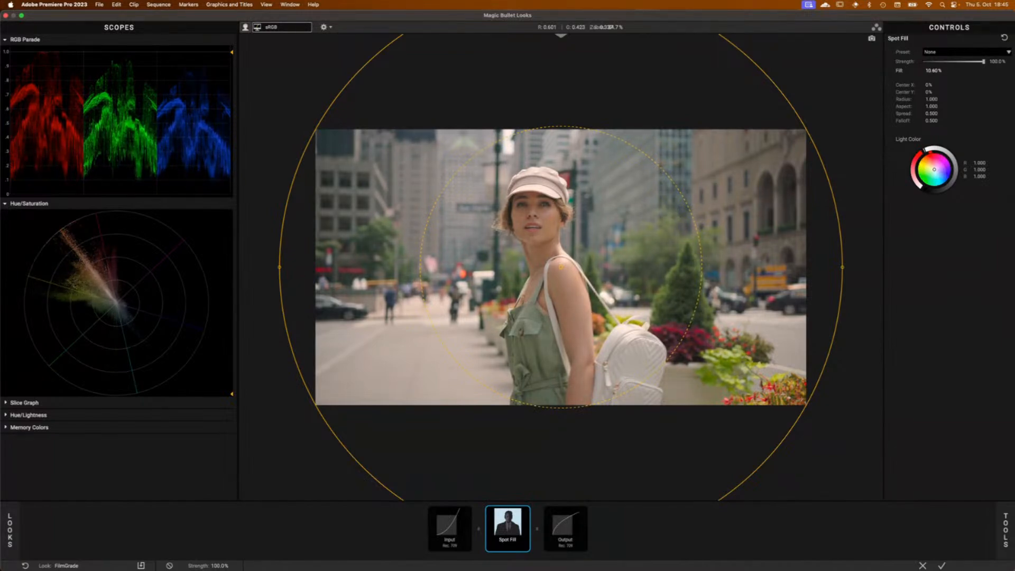
left_click_drag(561, 268, 361, 250)
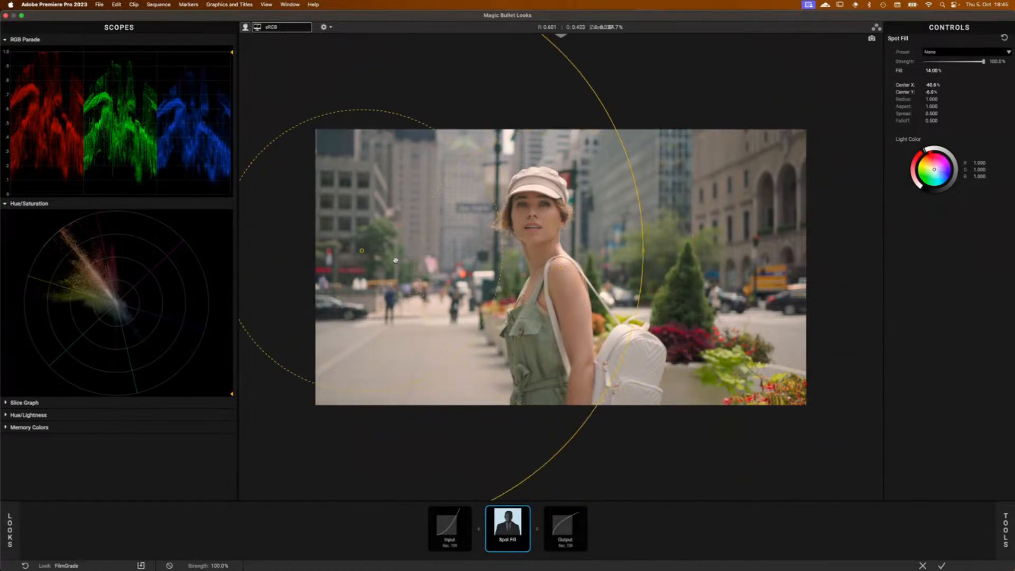
left_click_drag(931, 71, 933, 70)
left_click_drag(381, 239, 418, 263)
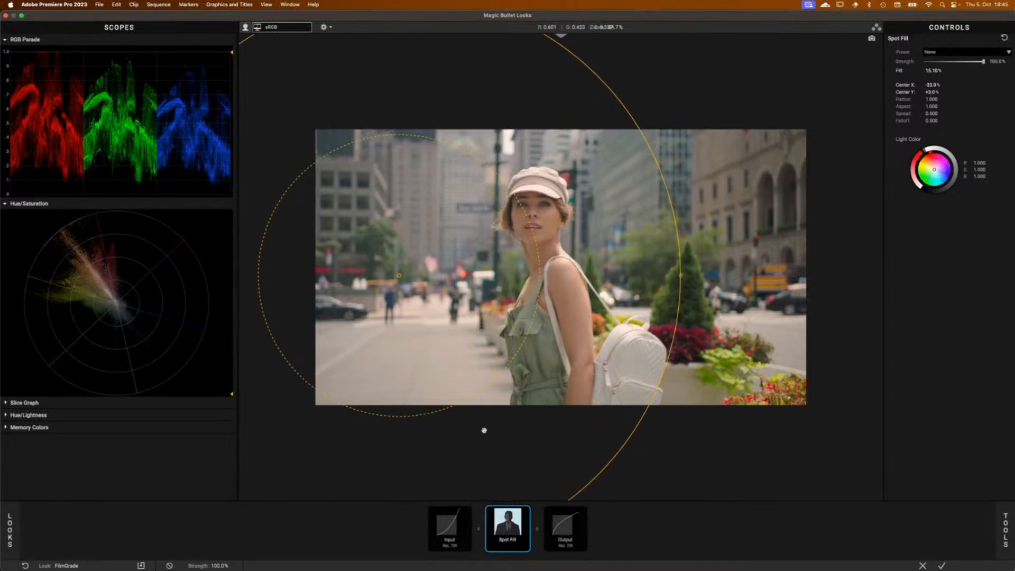
Step: Replace the Spot Fill with a Shadows/Highlights tool between Input and Output
left_click_drag(512, 526, 751, 569)
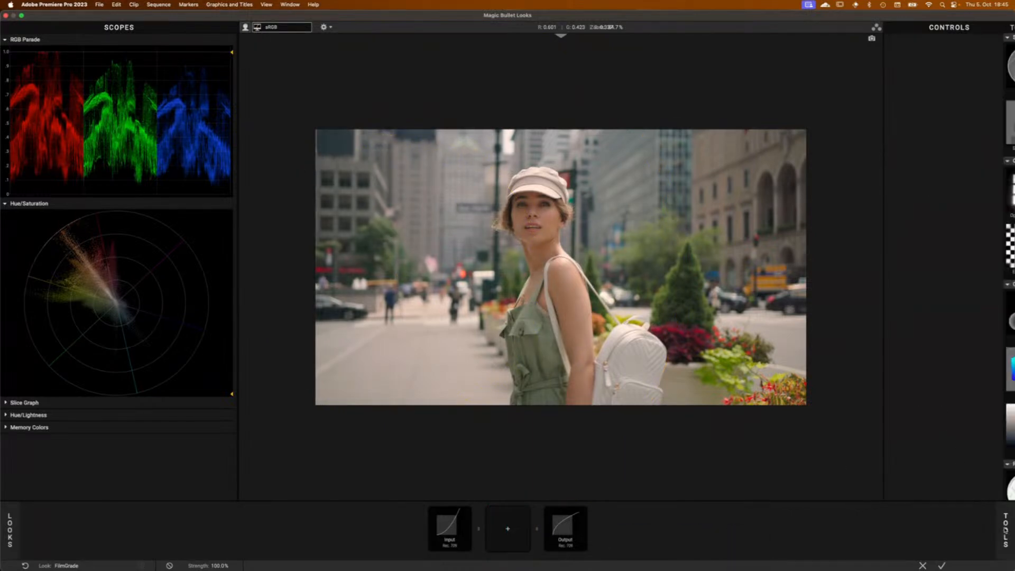
left_click(1006, 530)
left_click(1007, 529)
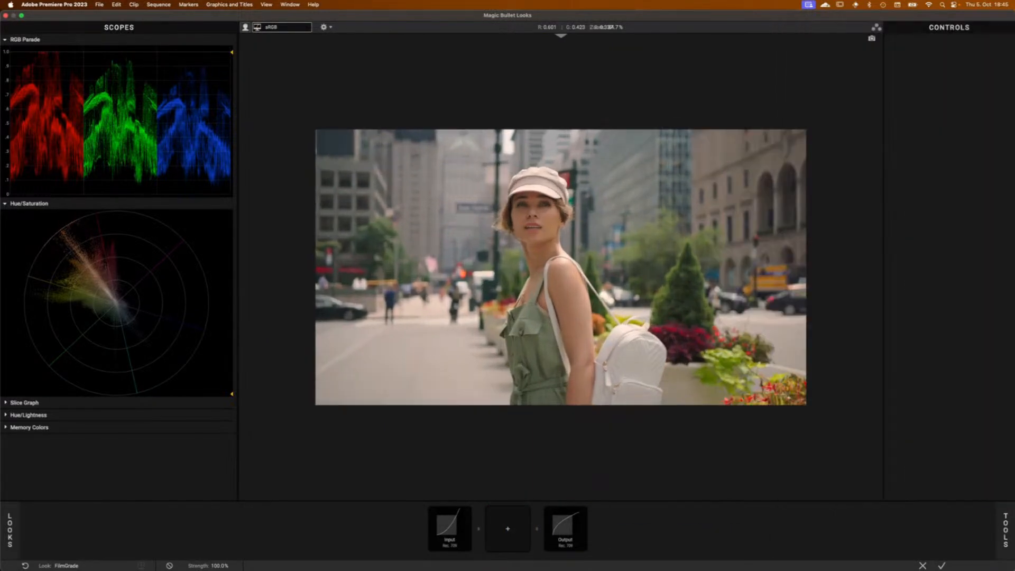
left_click(1005, 541)
double_click(958, 137)
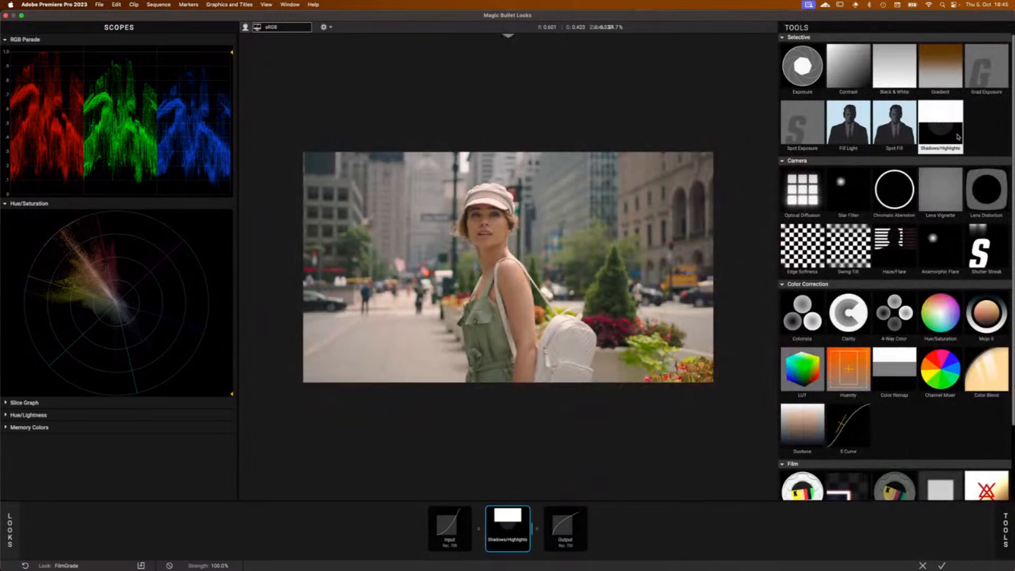
Step: Set the Shadows/Highlights tool's shadows to -0.93 and highlights to -0.39
left_click(516, 529)
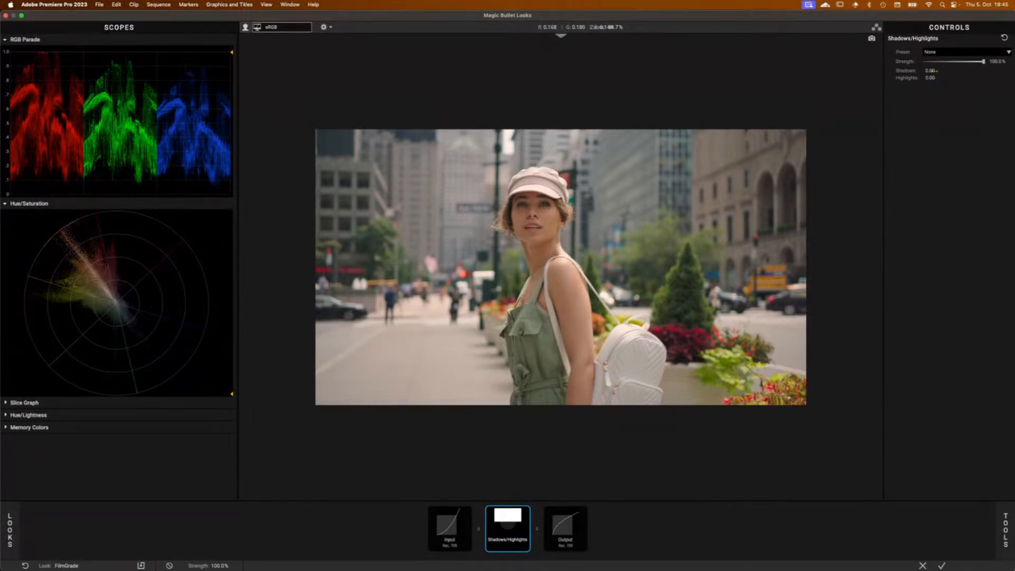
left_click_drag(906, 70, 944, 77)
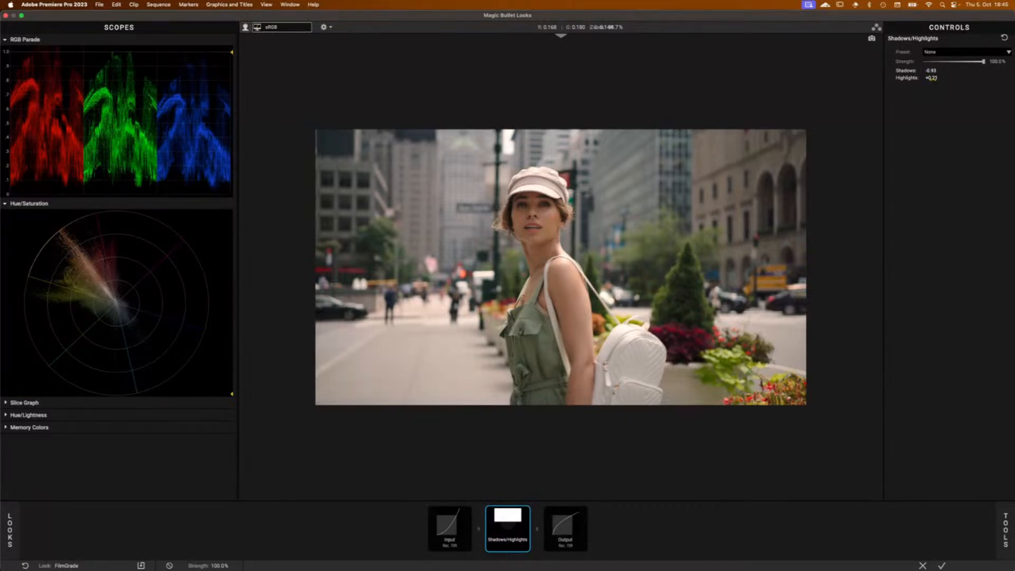
left_click_drag(931, 78, 917, 77)
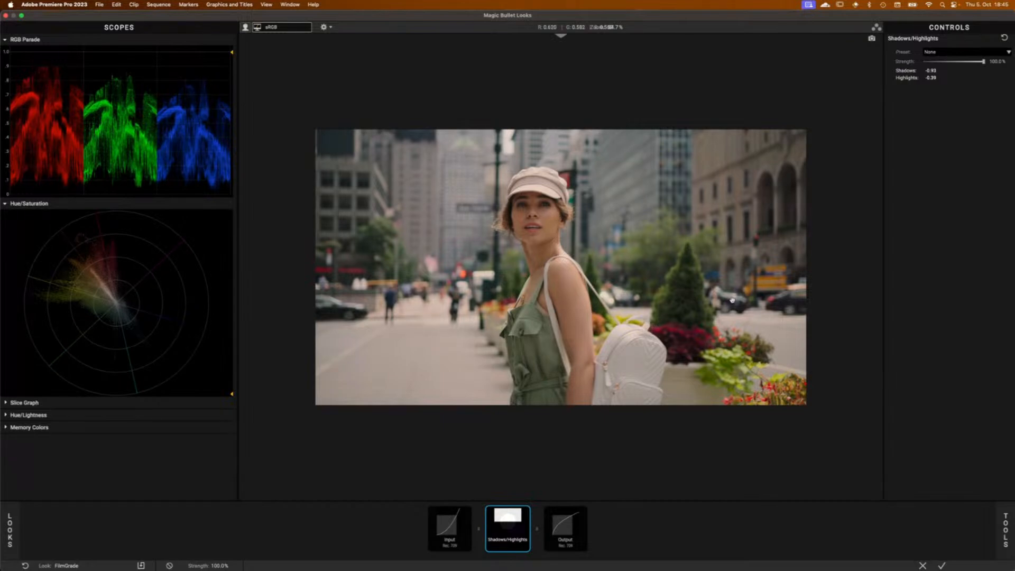
Step: Remove the Shadows/Highlights tool from the chain and browse the available tools
left_click_drag(526, 529, 927, 498)
mouse_move(1006, 529)
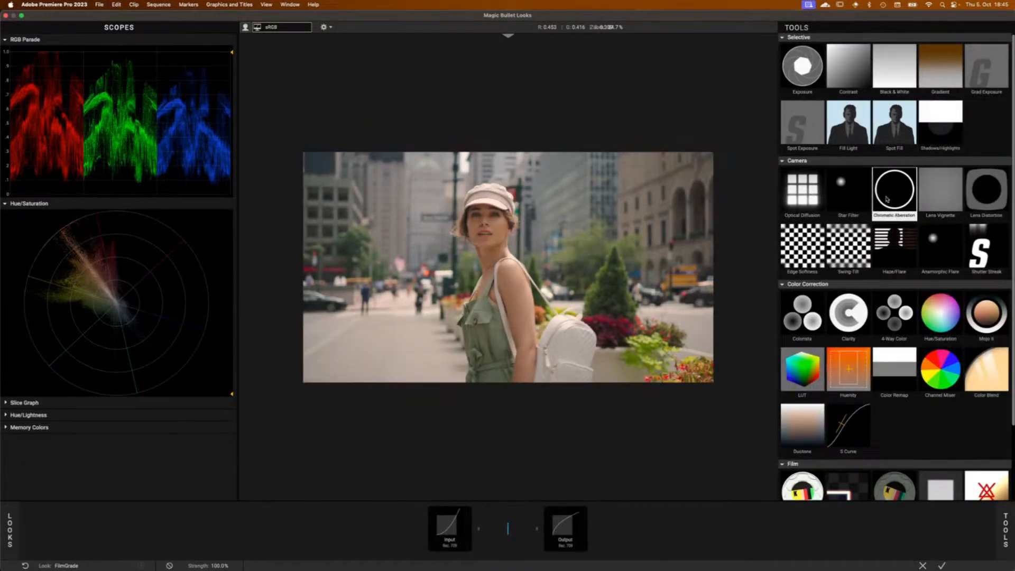
scroll(886, 207, "down", 1)
scroll(885, 207, "down", 2)
scroll(885, 206, "up", 3)
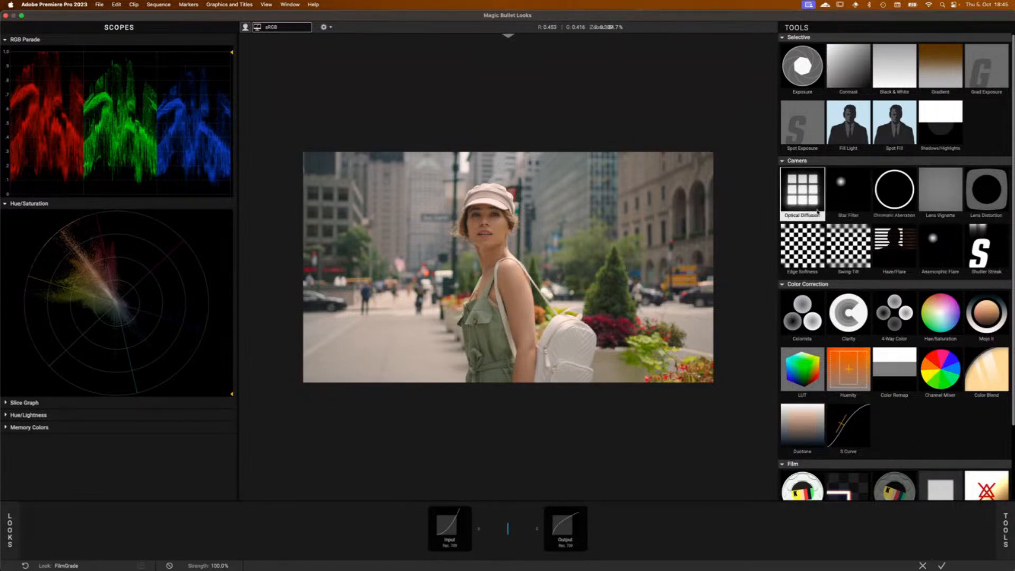
Step: Add the Shadows/Highlights tool again with shadows at -0.54, highlights at -0.42 and strength at 30.7%
double_click(934, 131)
mouse_move(931, 71)
left_mouse_down()
mouse_move(940, 76)
mouse_move(920, 78)
left_mouse_up()
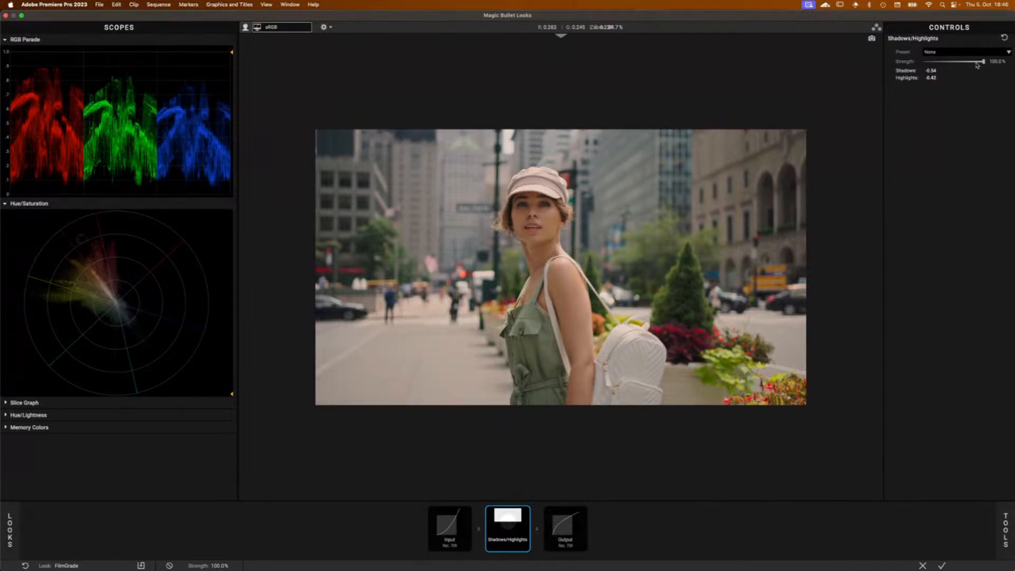
left_click_drag(985, 61, 947, 60)
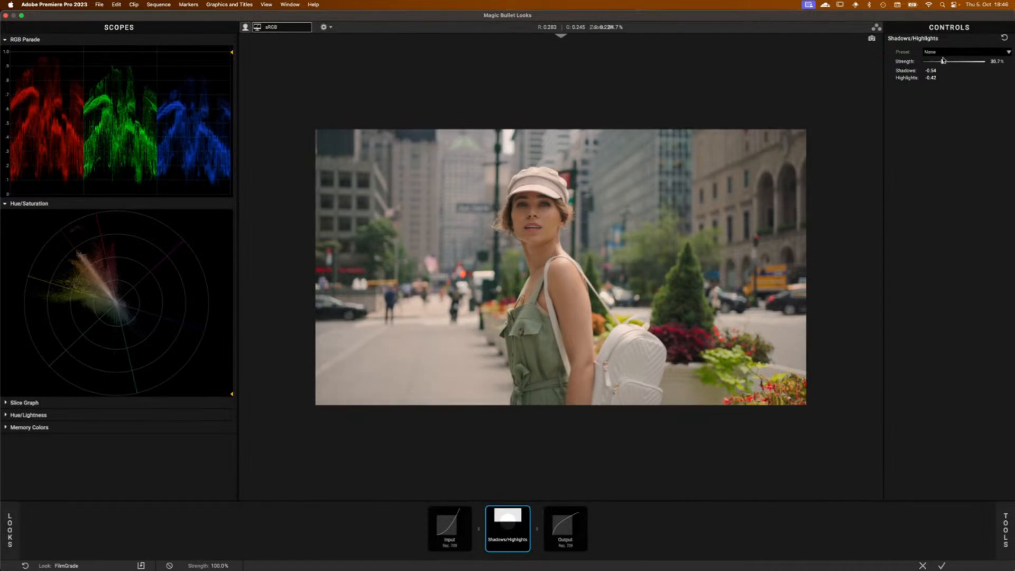
Step: Toggle the Shadows/Highlights tool off and on repeatedly to compare the image with and without it
left_click(527, 513)
left_click(527, 513)
left_click(526, 513)
left_click(526, 513)
left_click(526, 513)
left_click(526, 513)
Step: Replace the Shadows/Highlights tool with an Optical Diffusion tool
left_click_drag(516, 532, 967, 521)
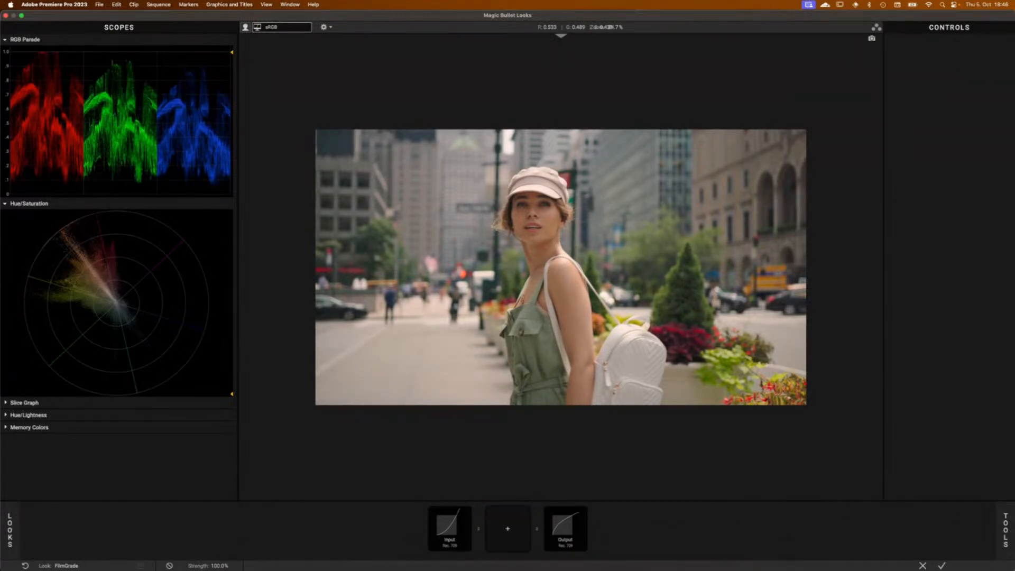
left_click(1007, 537)
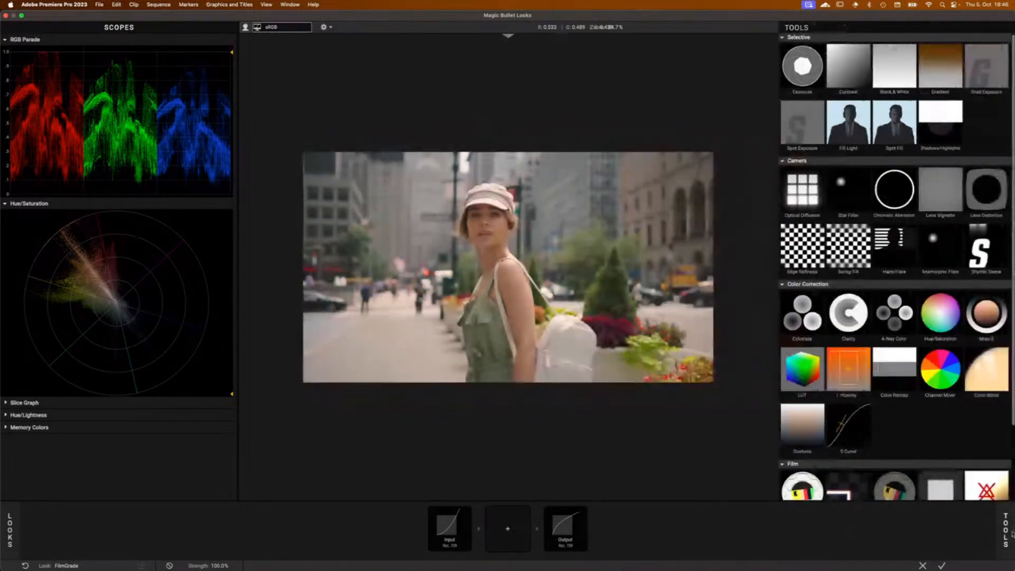
double_click(802, 185)
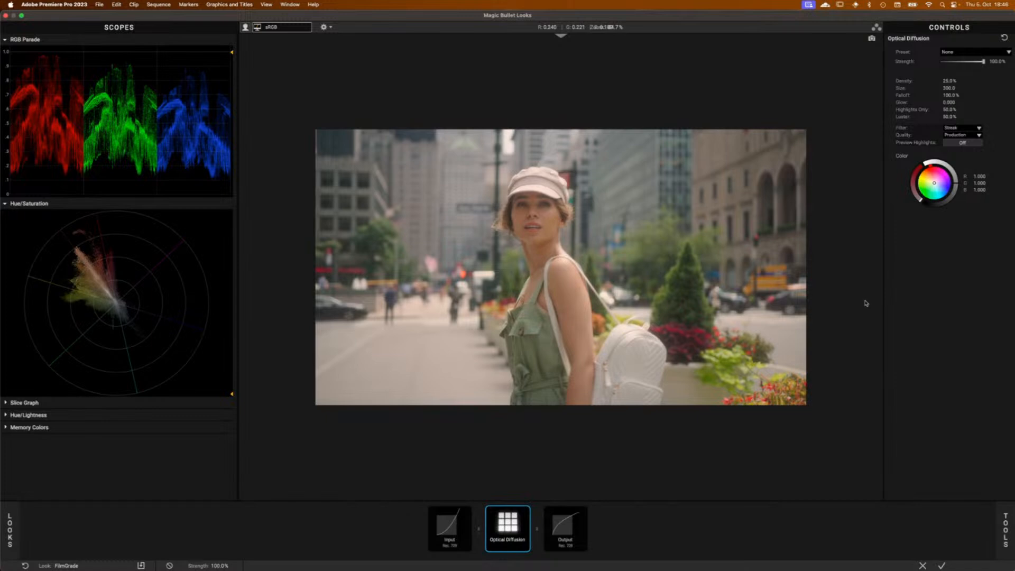
Step: Try density 16.8%, size 369.2 and glow 0.620 on the Optical Diffusion, and reset the tool to its defaults
left_click_drag(946, 82, 955, 89)
left_click_drag(950, 80, 945, 81)
left_click_drag(949, 103, 968, 103)
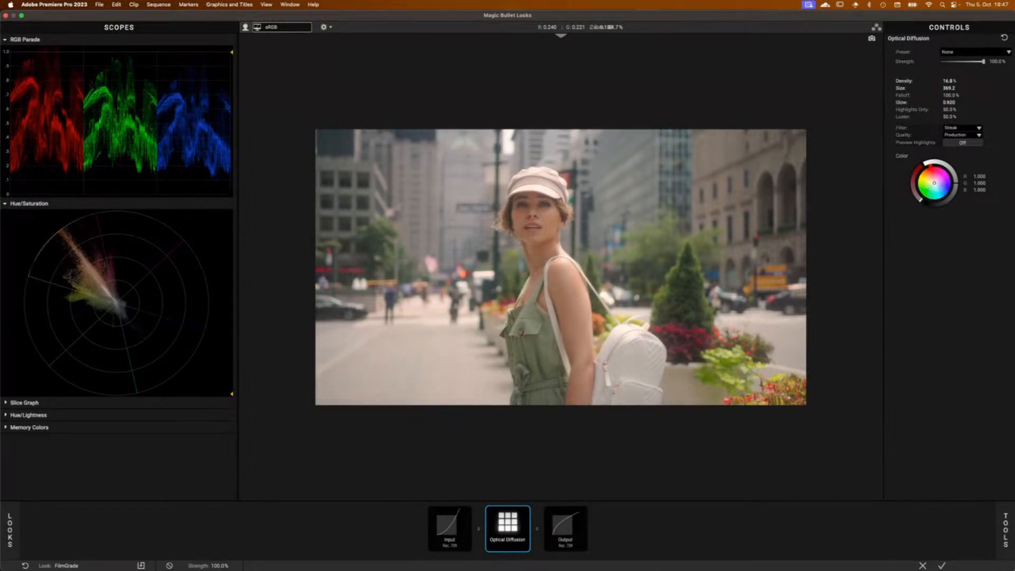
left_click(1004, 38)
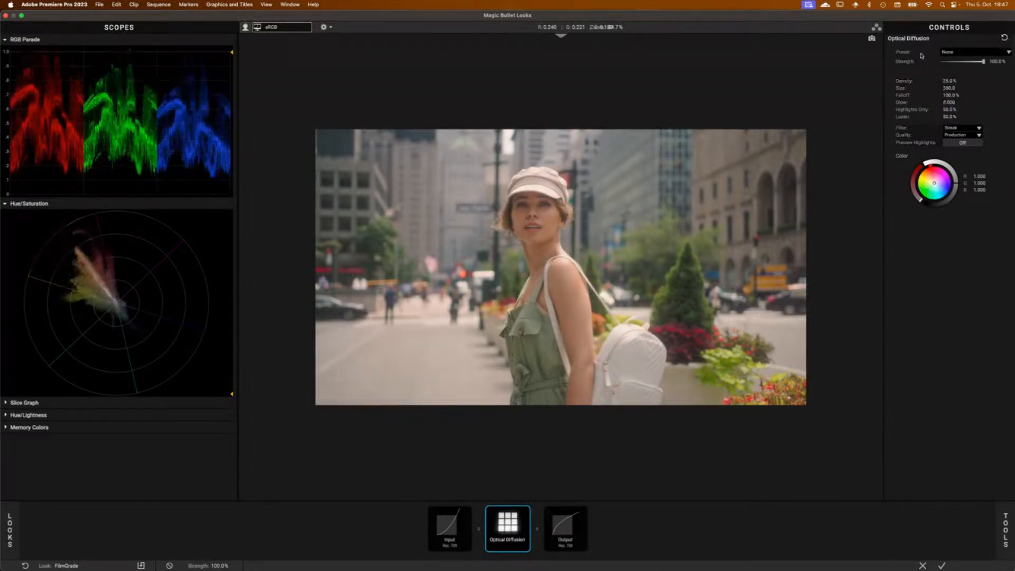
Step: Apply the Black Pro Mist 1/4 preset to the Optical Diffusion and toggle the tool to compare its effect
left_click(956, 53)
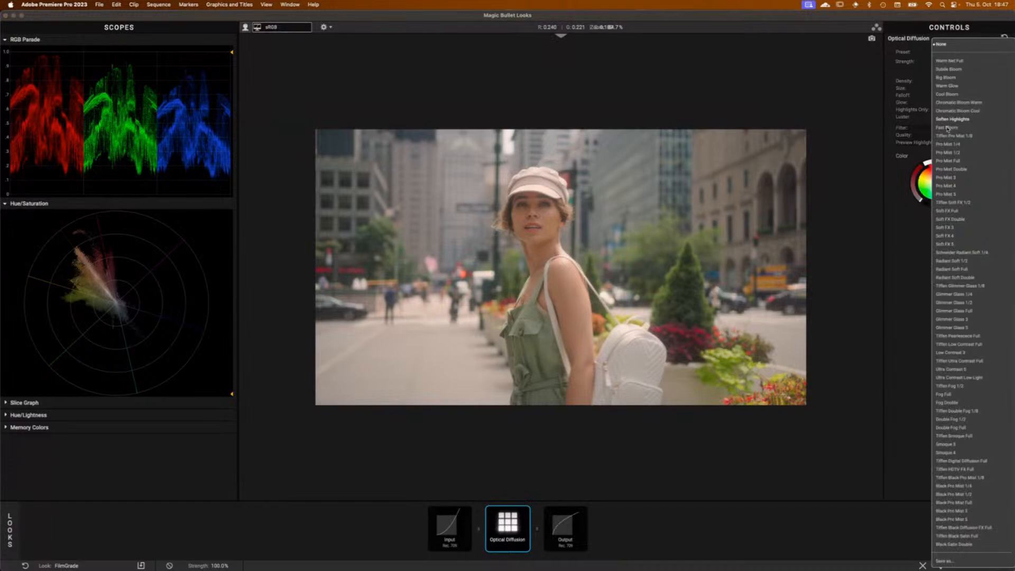
left_click(970, 486)
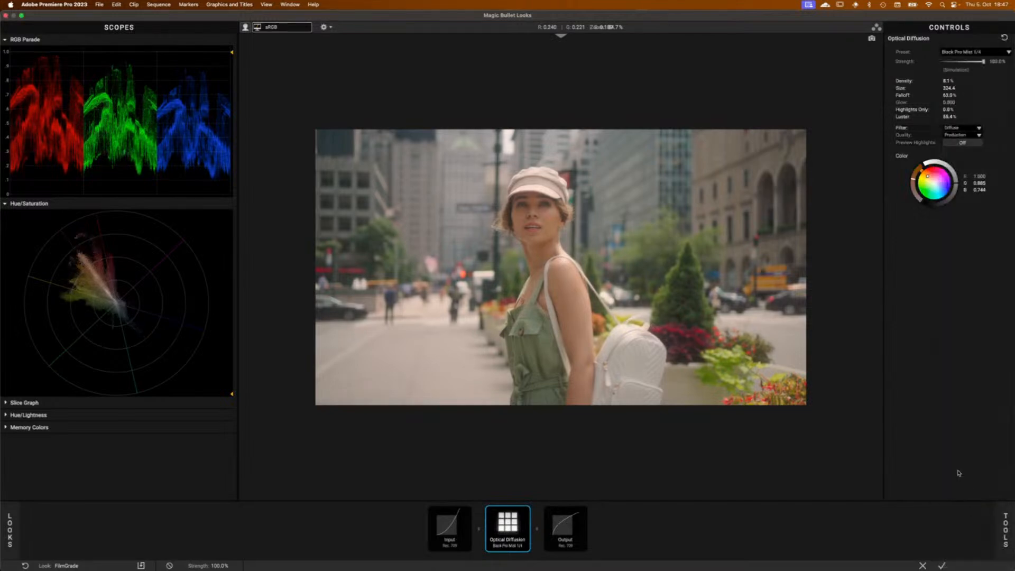
left_click(526, 511)
left_click(526, 511)
left_click(526, 512)
left_click(527, 512)
Step: Lower the Optical Diffusion's strength to 50.9% and look through its preset list without choosing another preset
mouse_move(966, 63)
left_mouse_down()
mouse_move(980, 63)
mouse_move(964, 63)
left_mouse_up()
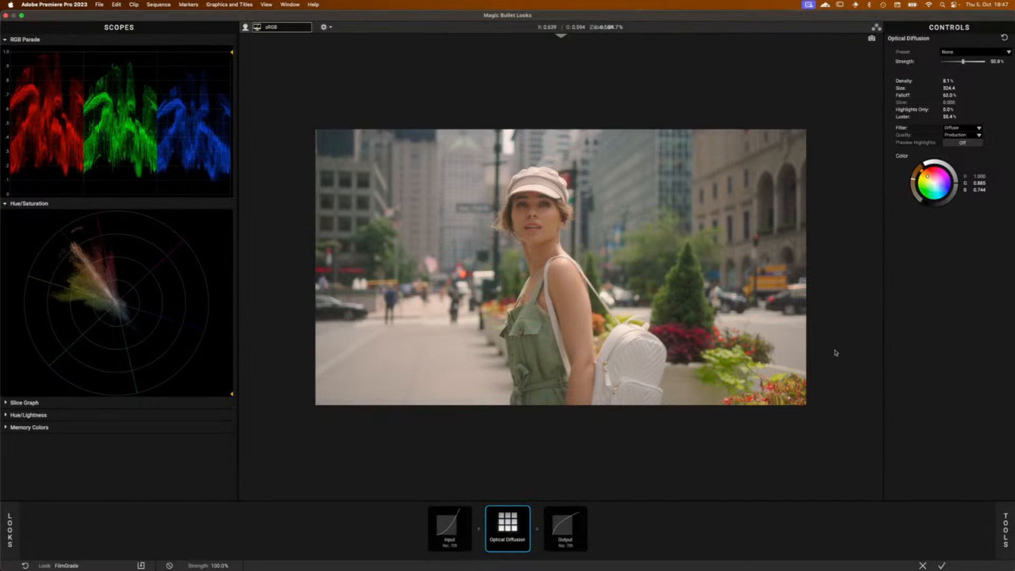
left_click(989, 53)
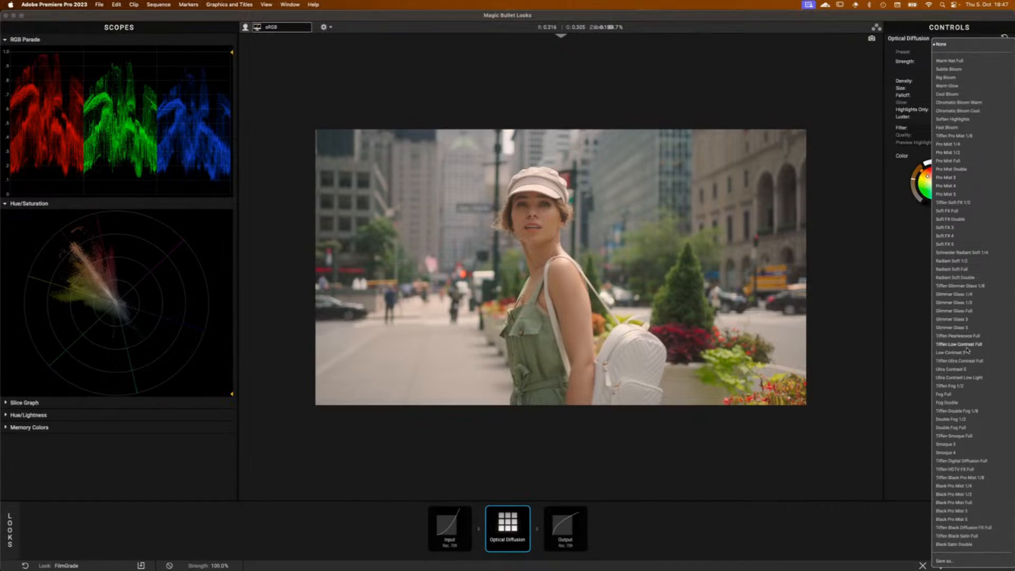
left_click(917, 316)
Step: Remove the Optical Diffusion from the chain and place a fresh one between Input and Output
left_click_drag(499, 522, 535, 564)
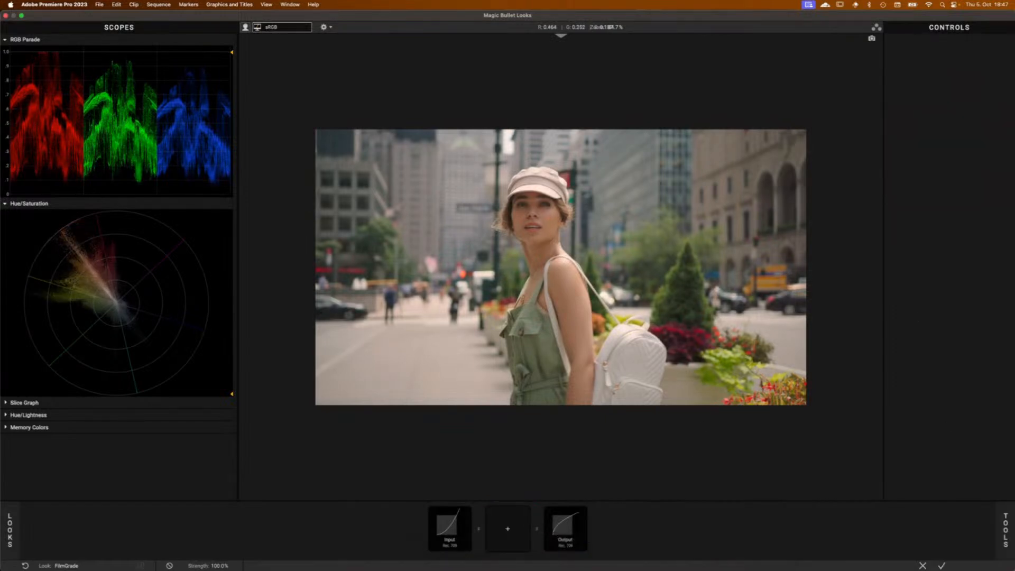
mouse_move(1005, 529)
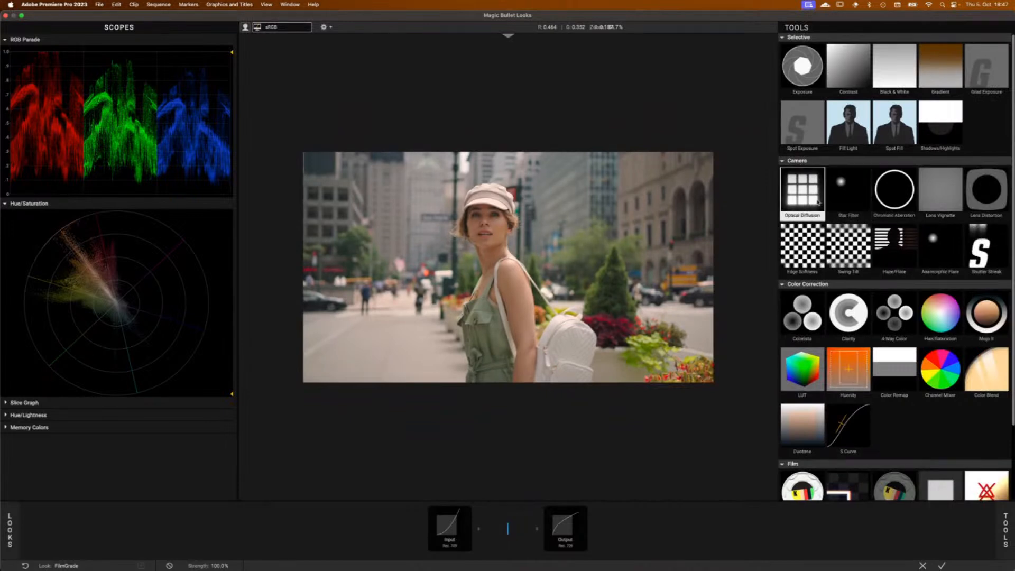
left_click_drag(819, 202, 505, 521)
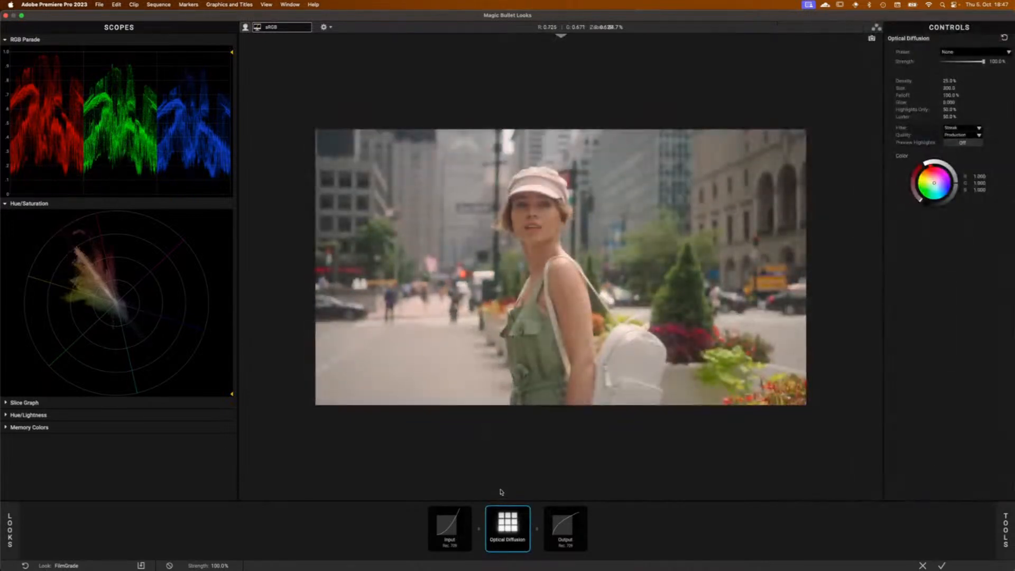
Step: Add a Halation tool after Optical Diffusion and set its amount to 100.0% and size to 200.0
mouse_move(1005, 529)
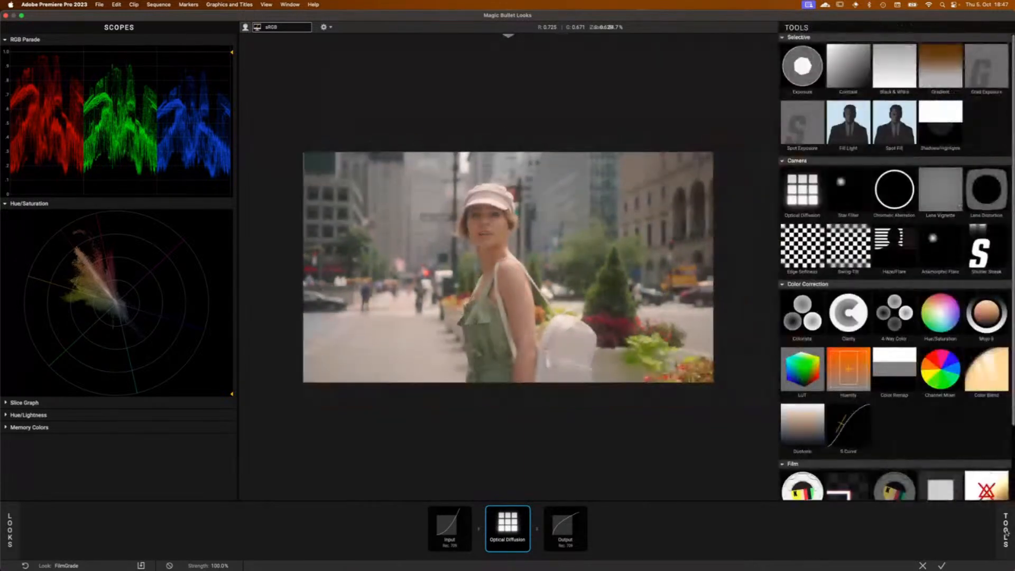
scroll(849, 457, "down", 3)
left_click_drag(848, 418, 523, 521)
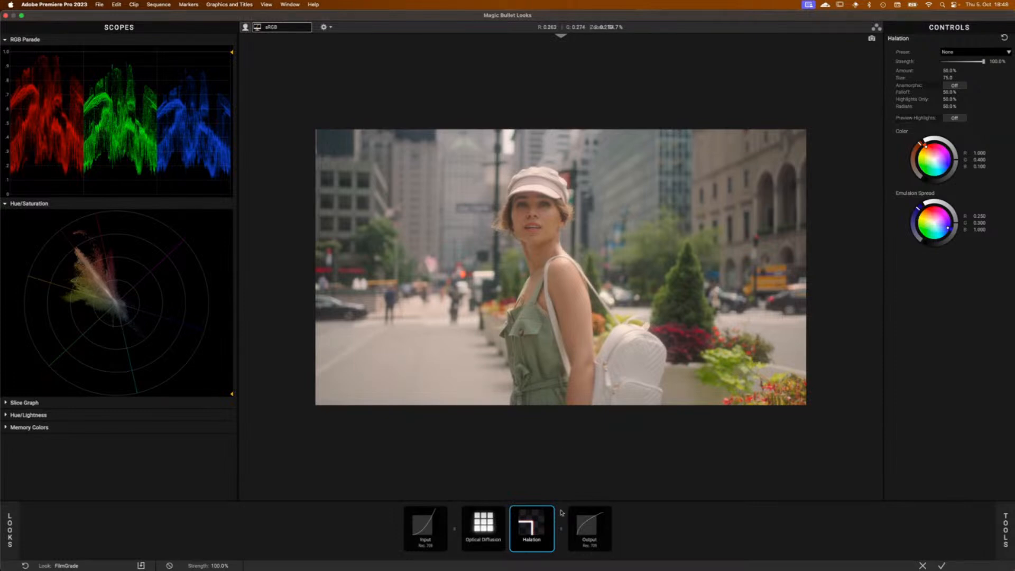
left_click_drag(951, 70, 983, 78)
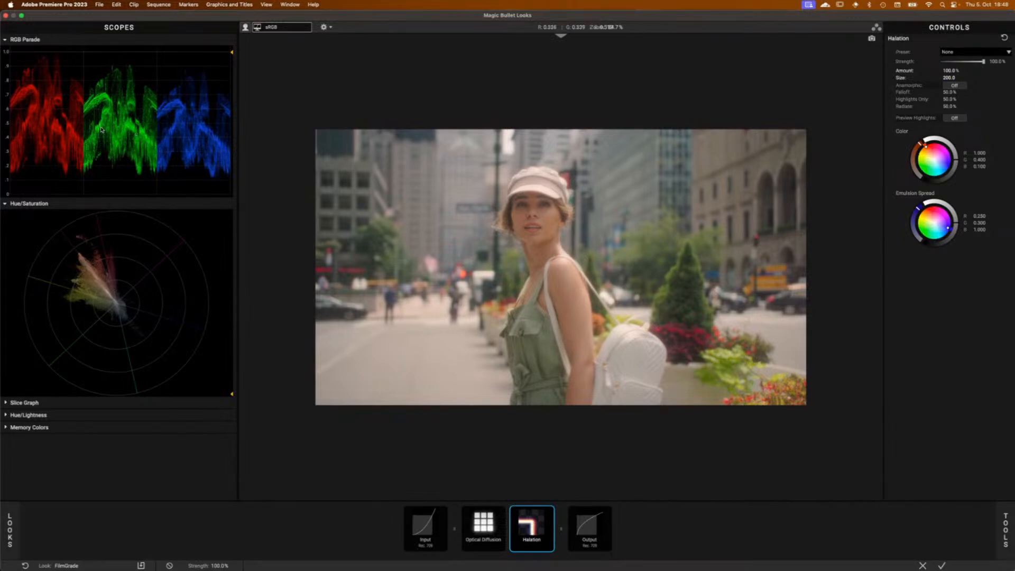
Step: Toggle the Halation tool off and on to compare its effect, and delete it from the chain
left_click(550, 511)
left_click(550, 512)
left_click(550, 511)
left_click(551, 511)
left_click(550, 512)
left_click(551, 512)
left_click(550, 512)
left_click(550, 512)
left_click(551, 512)
left_click(551, 512)
key("BackSpace")
Step: Raise the Optical Diffusion's density and set its size to 601.0, and reset the tool to its defaults
left_click(515, 514)
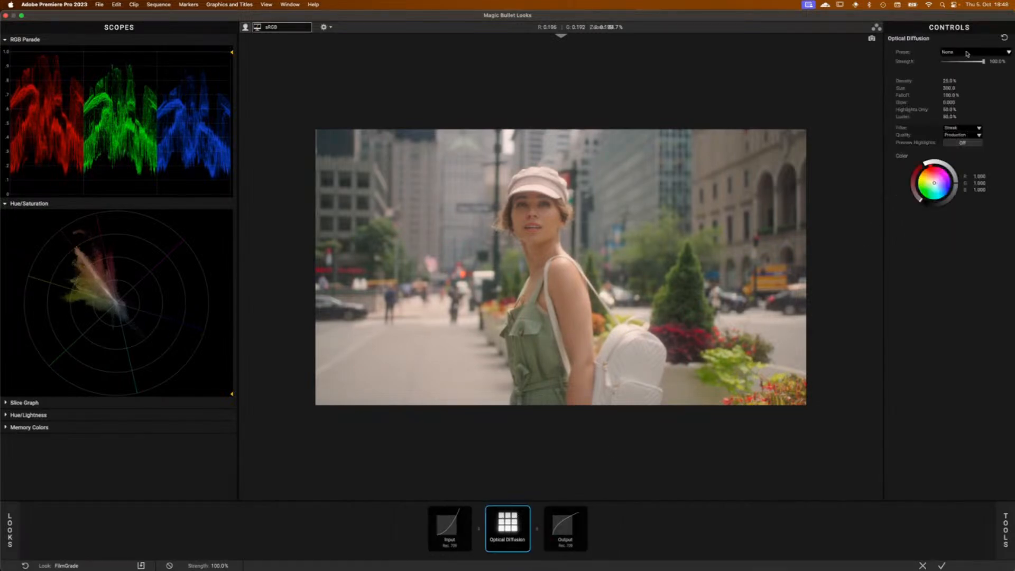
left_click_drag(951, 81, 971, 81)
left_click_drag(949, 88, 960, 88)
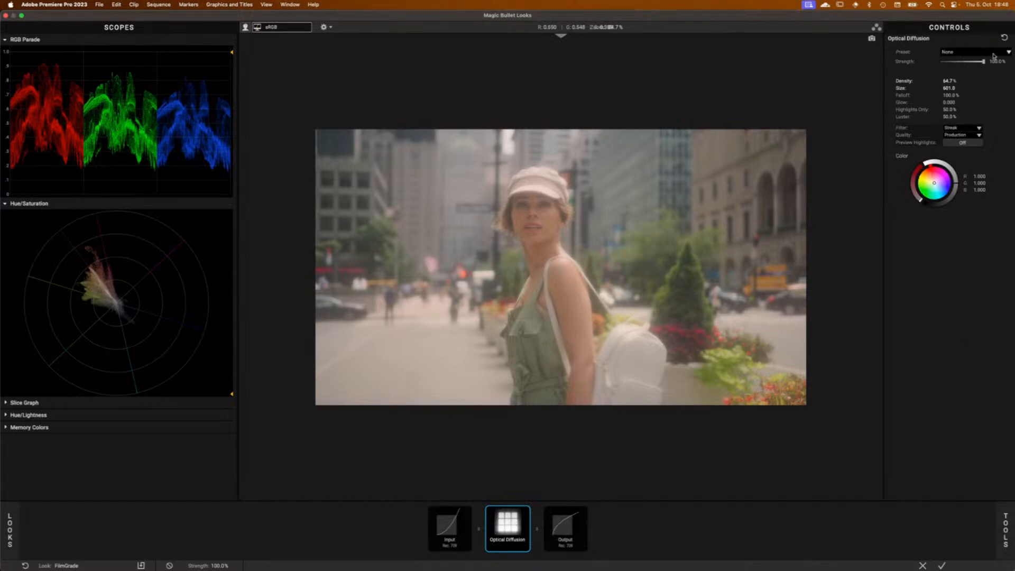
left_click(1004, 38)
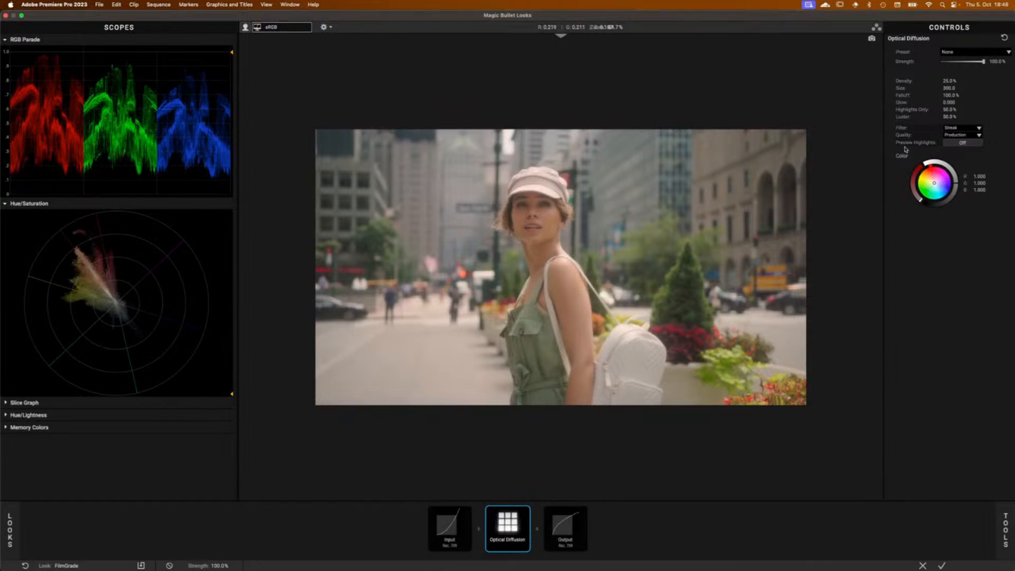
Step: Review the Optical Diffusion's quality options without changing the selected one
left_click(956, 136)
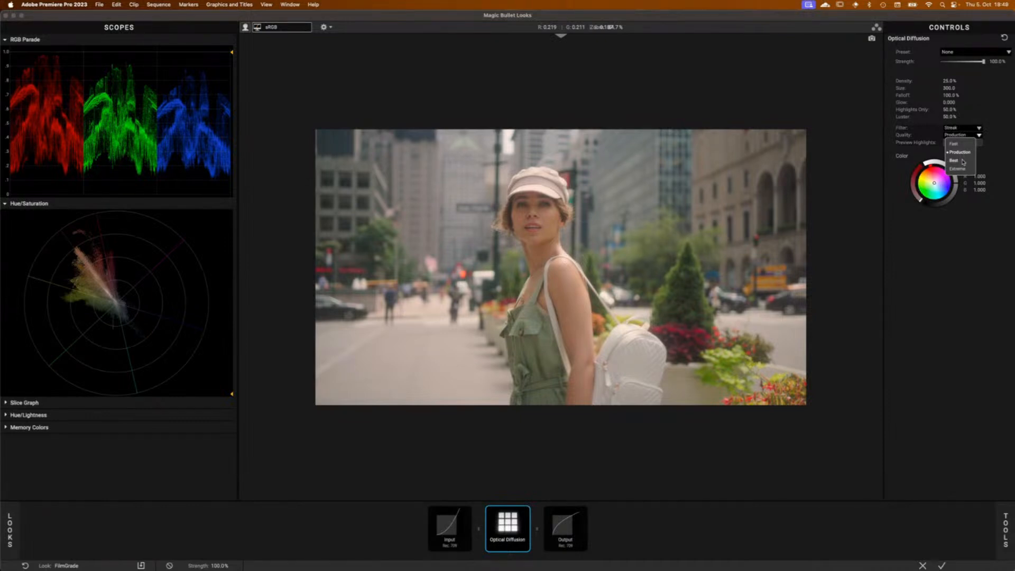
left_click(976, 289)
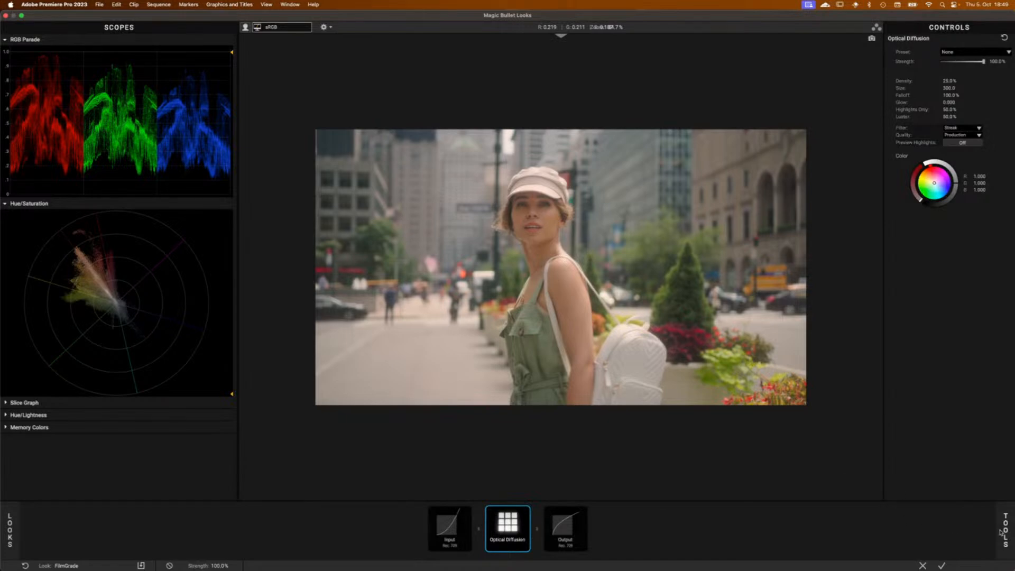
Step: Add a Clarity tool after Optical Diffusion and remove the Optical Diffusion tool from the chain
mouse_move(1005, 529)
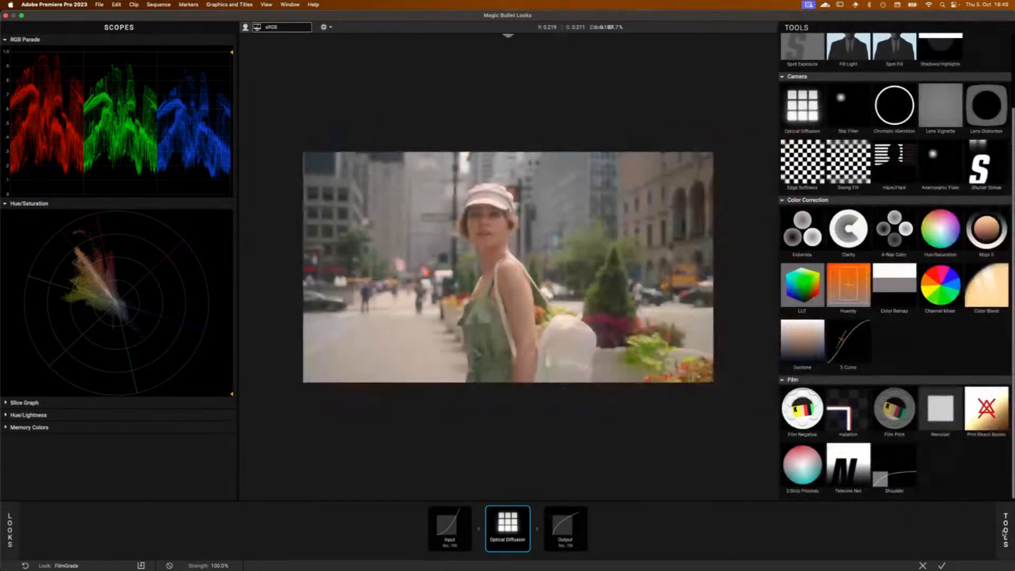
double_click(844, 236)
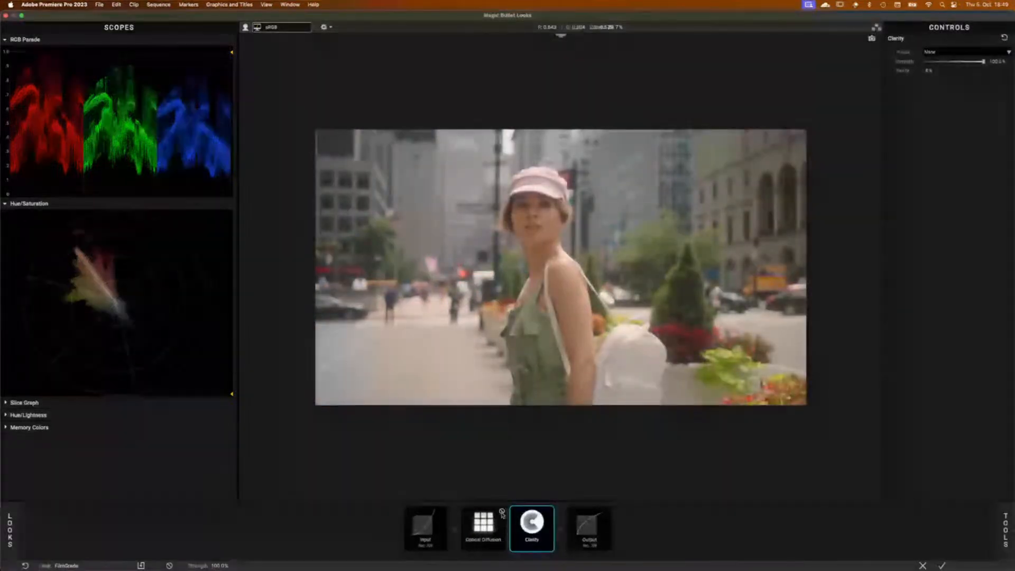
left_click_drag(503, 512, 905, 211)
Step: Try a strongly negative Clarity value of about -100%, and delete the Clarity tool from the chain
left_click_drag(929, 70, 816, 75)
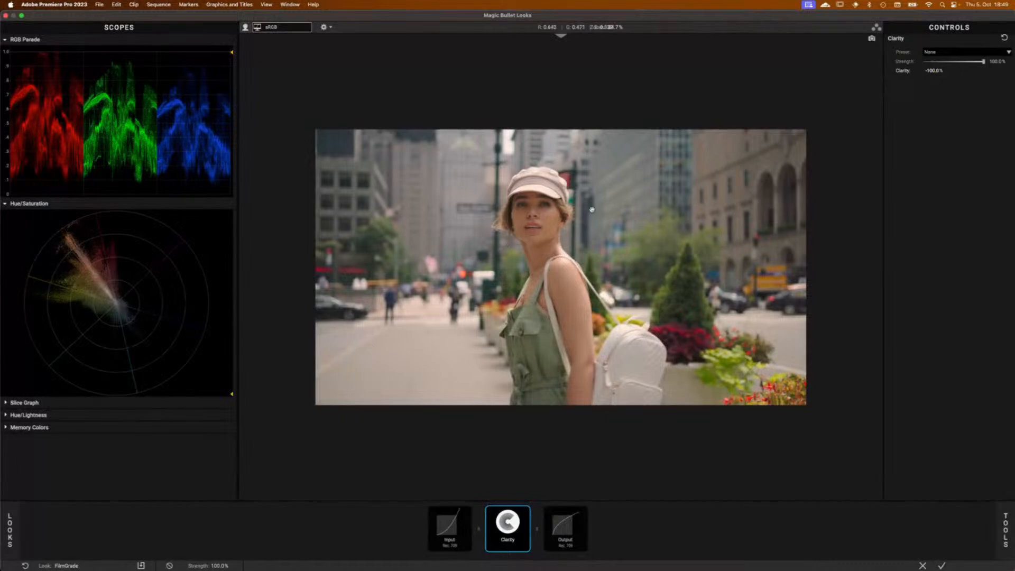
left_click_drag(934, 71, 941, 71)
left_click_drag(526, 545, 552, 567)
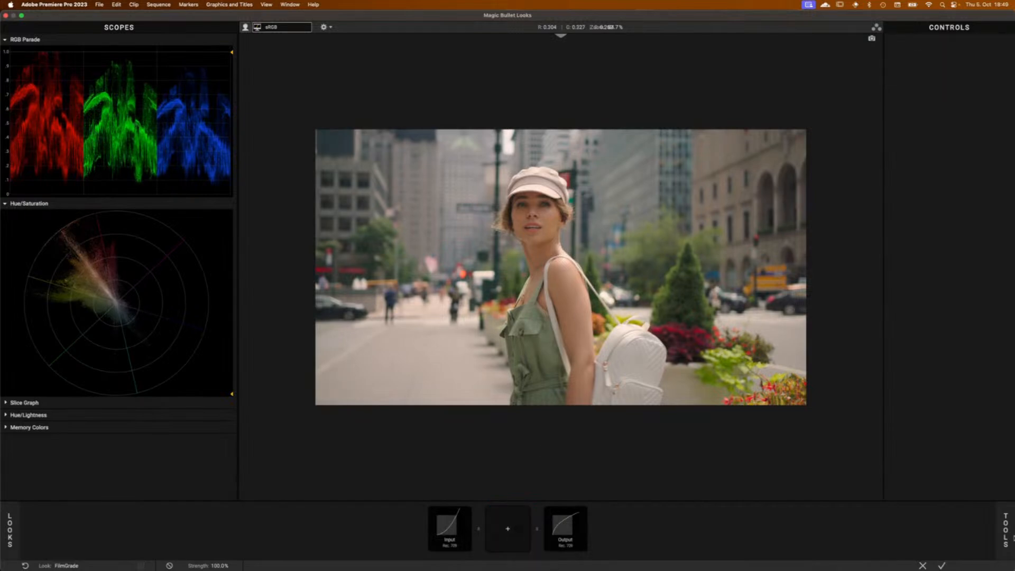
Step: Add a Star Filter tool to the empty chain on the street clip
left_click(1005, 530)
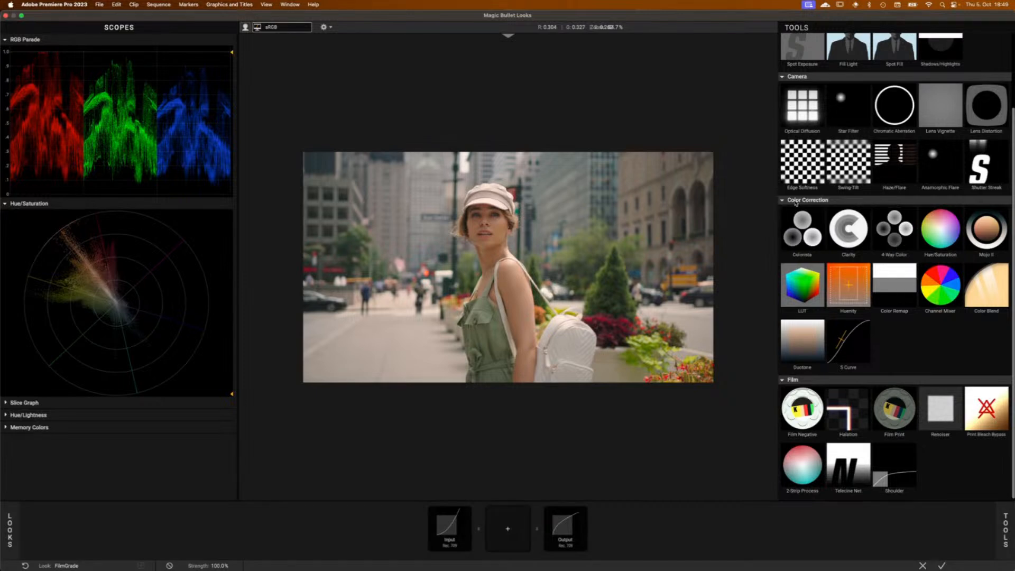
scroll(838, 255, "up", 1)
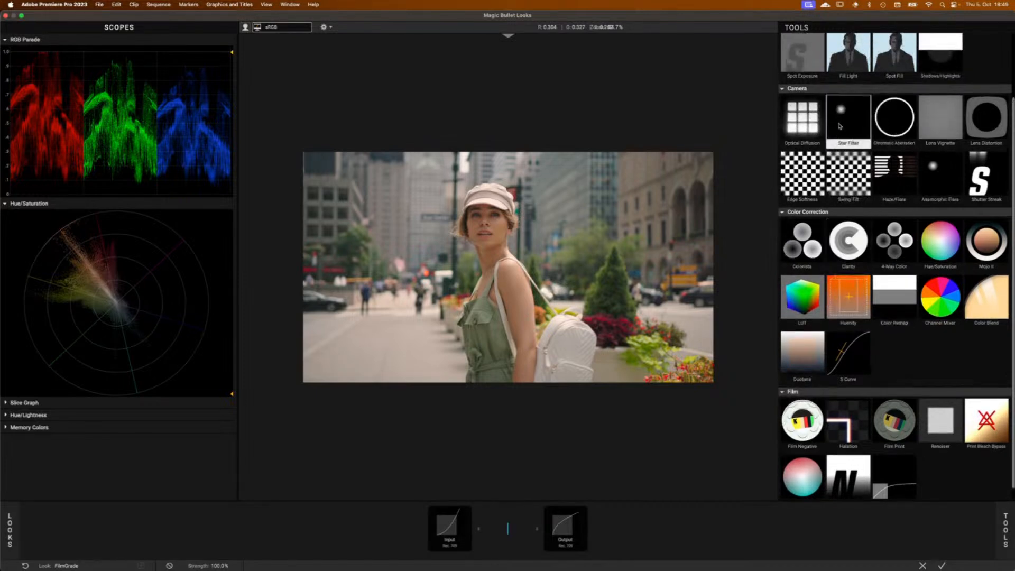
left_click_drag(840, 126, 501, 532)
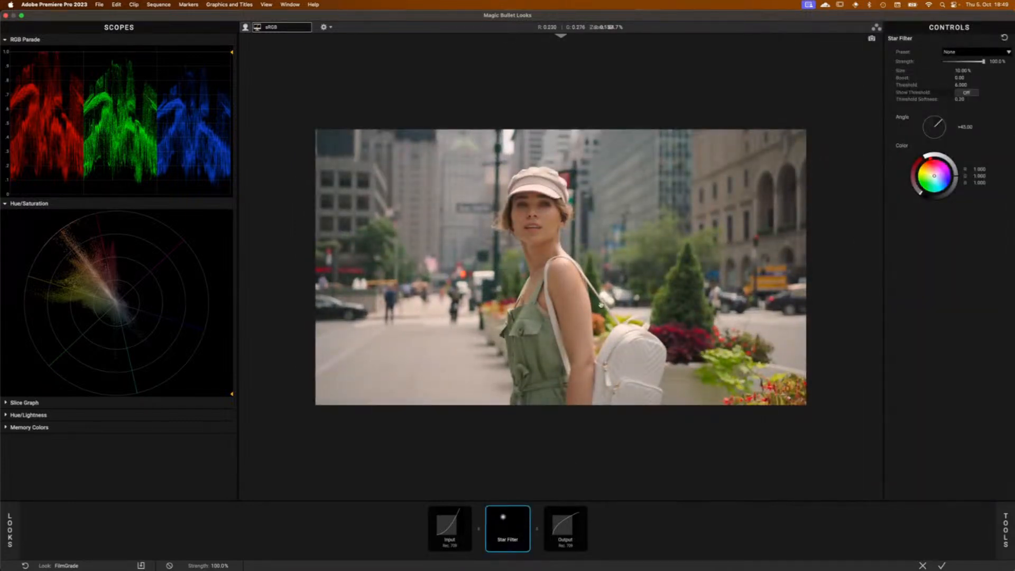
Step: Adjust the Star Filter's size, boost and threshold, and delete the tool from the chain
mouse_move(955, 70)
left_mouse_down()
mouse_move(970, 70)
mouse_move(946, 70)
mouse_move(964, 71)
left_mouse_up()
left_click_drag(960, 78, 989, 78)
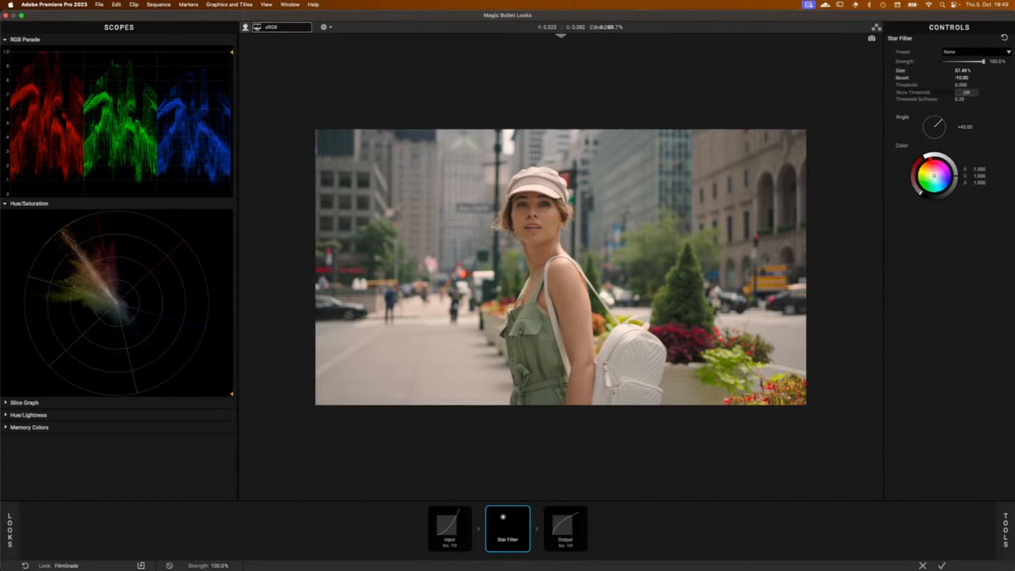
left_click_drag(961, 85, 989, 85)
left_click_drag(503, 517, 516, 566)
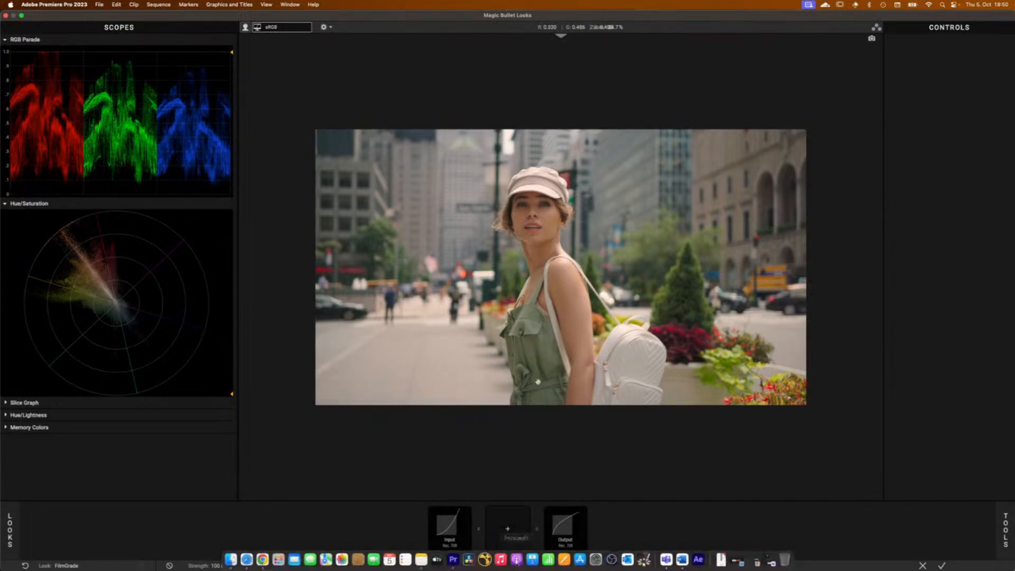
Step: Return to the Premiere Pro timeline, apply the Looks effect to the barbershop clip and open its look for editing
left_click(1006, 529)
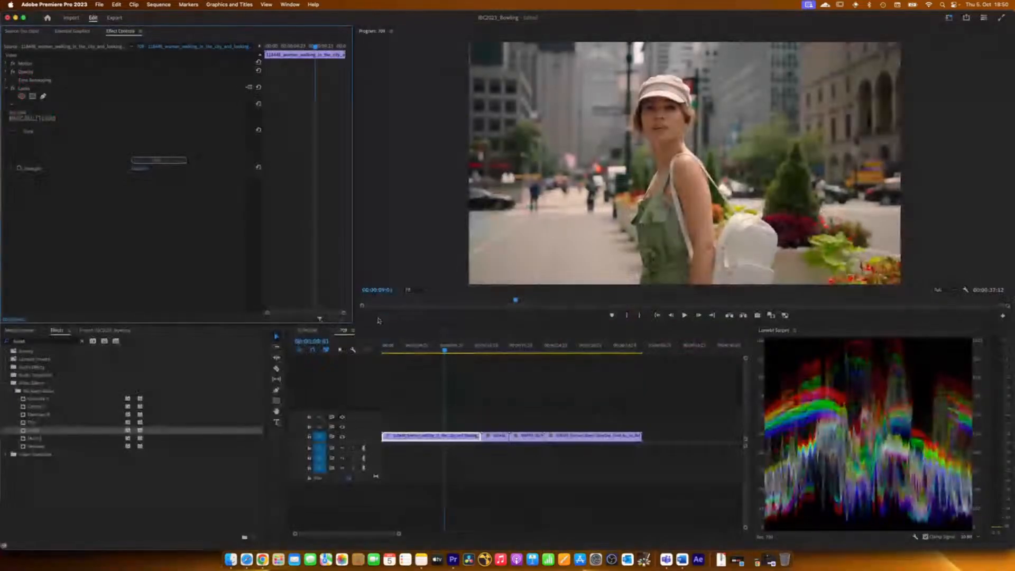
left_click_drag(488, 348, 527, 348)
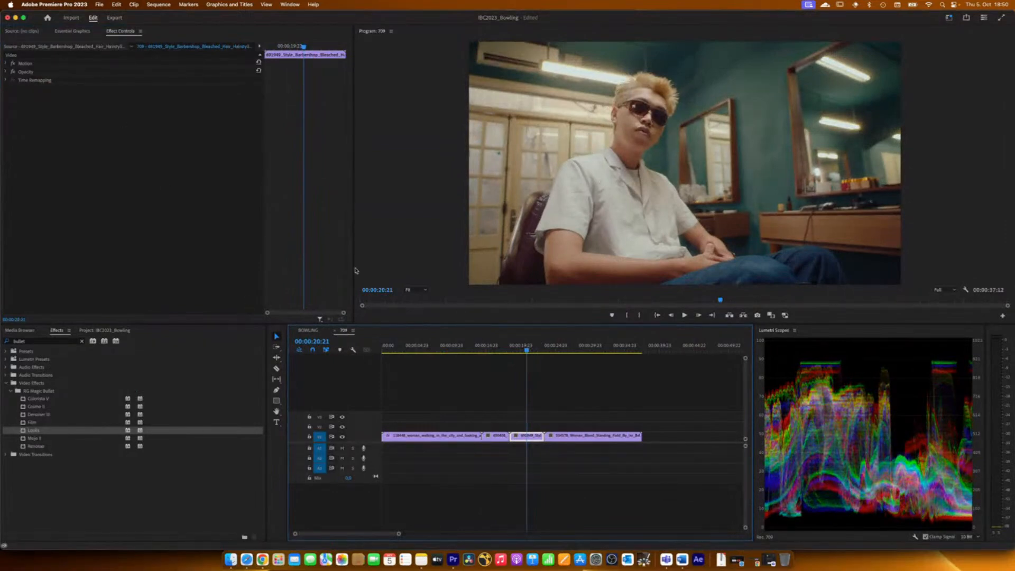
left_click_drag(31, 435, 531, 438)
left_click(157, 159)
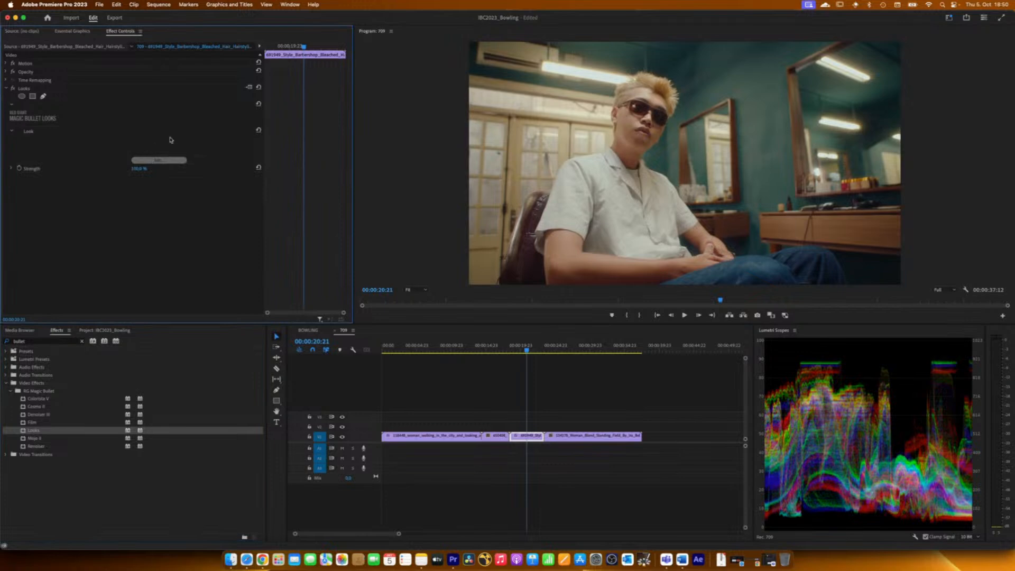
Step: Add a Star Filter tool to the barbershop look and set its size to 200.00% and boost to +10.00
left_click(516, 500)
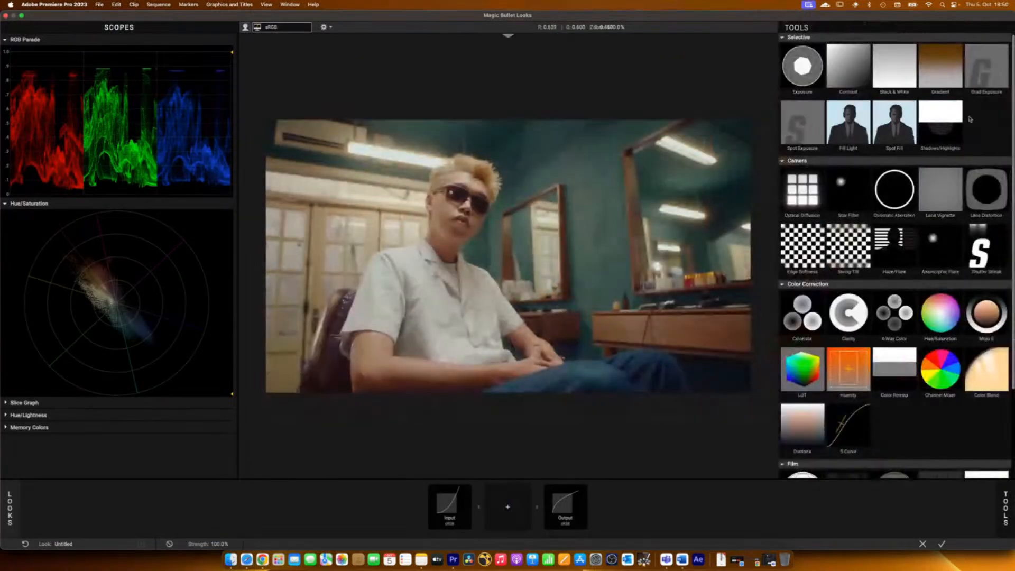
left_click(860, 201)
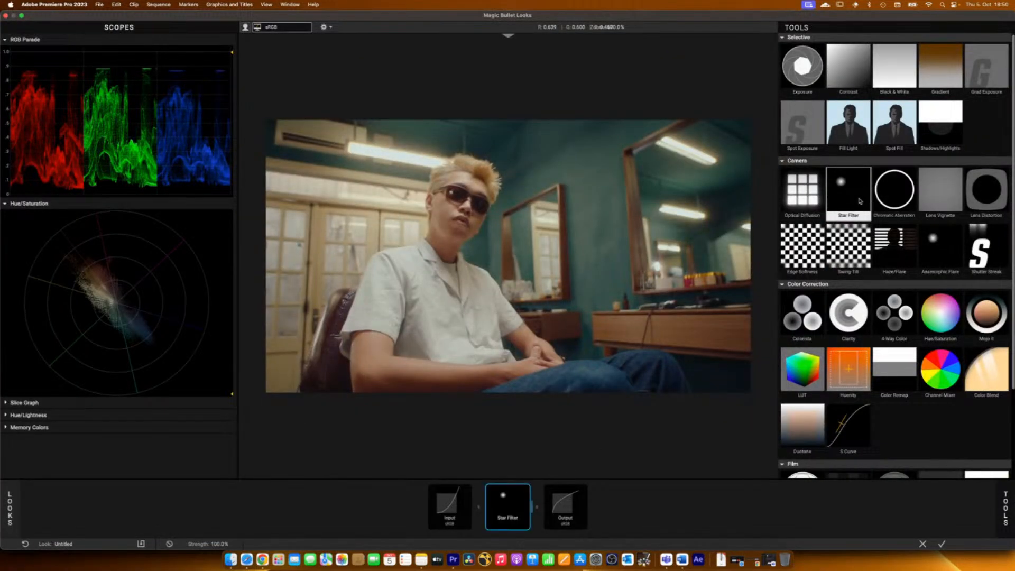
left_click(500, 505)
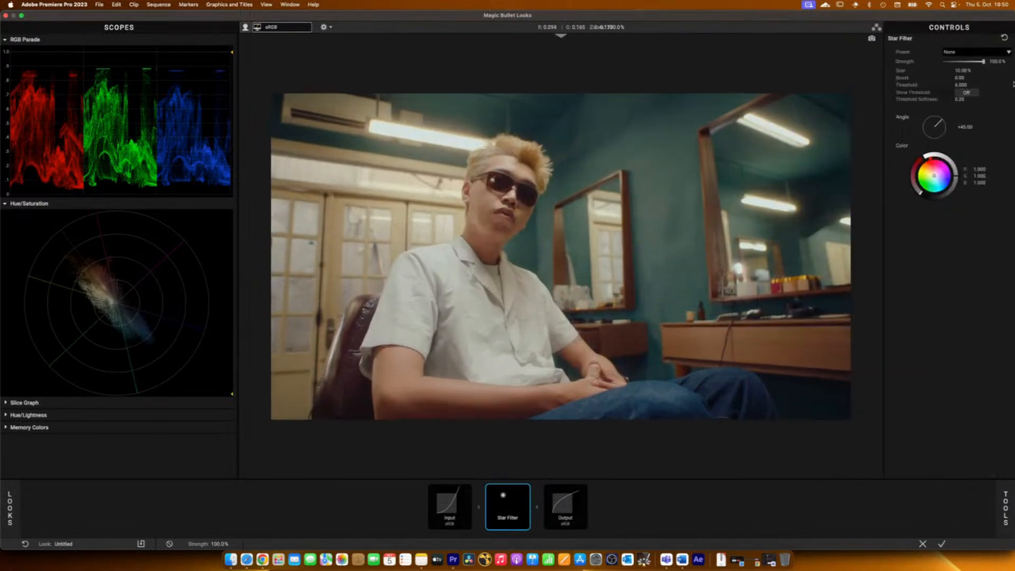
left_click_drag(964, 69, 994, 78)
Step: Preview the Star Filter's threshold, reset the tool to its defaults, and set the threshold to 0.450
left_click(960, 94)
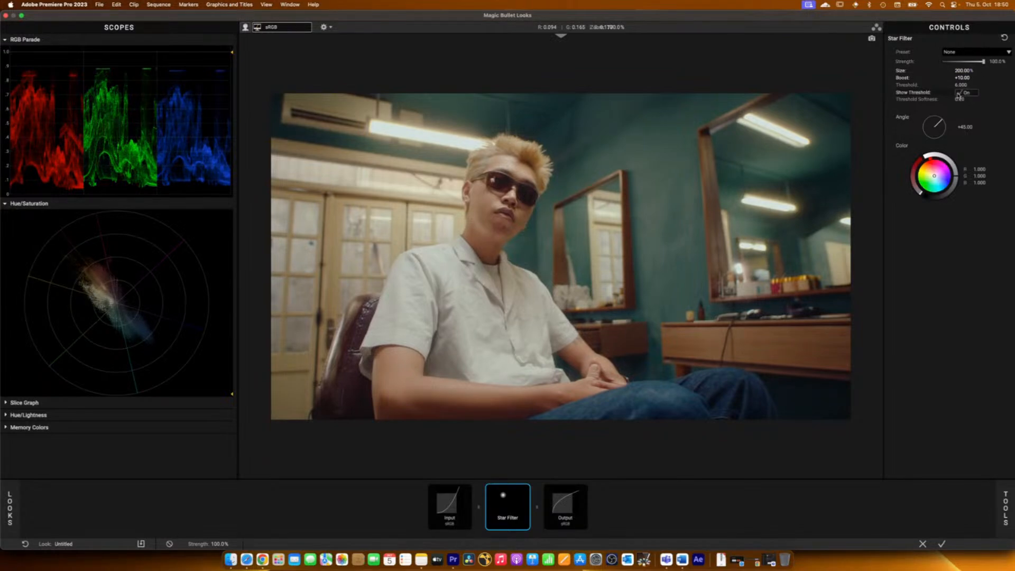
mouse_move(957, 85)
left_mouse_down()
mouse_move(987, 86)
mouse_move(965, 85)
left_mouse_up()
left_click(1005, 37)
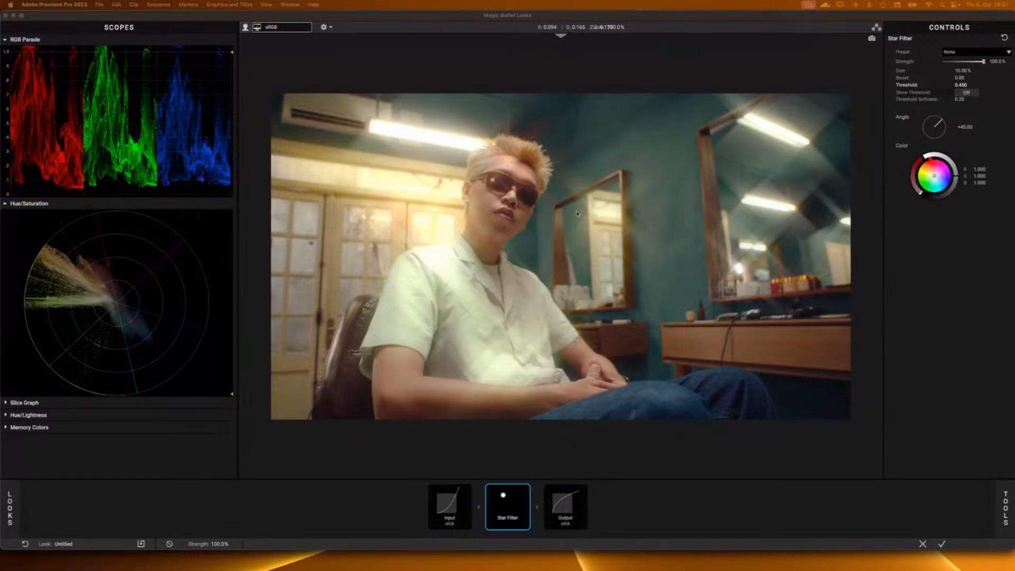
Step: Tint the Star Filter's glow orange and switch it to blue, and delete the tool from the chain
left_click(931, 165)
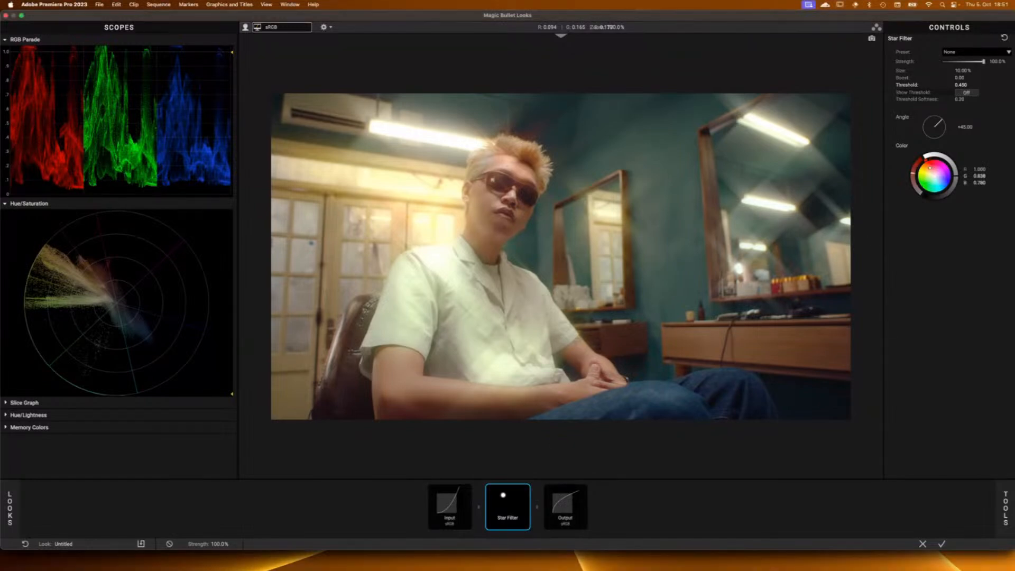
left_click(931, 163)
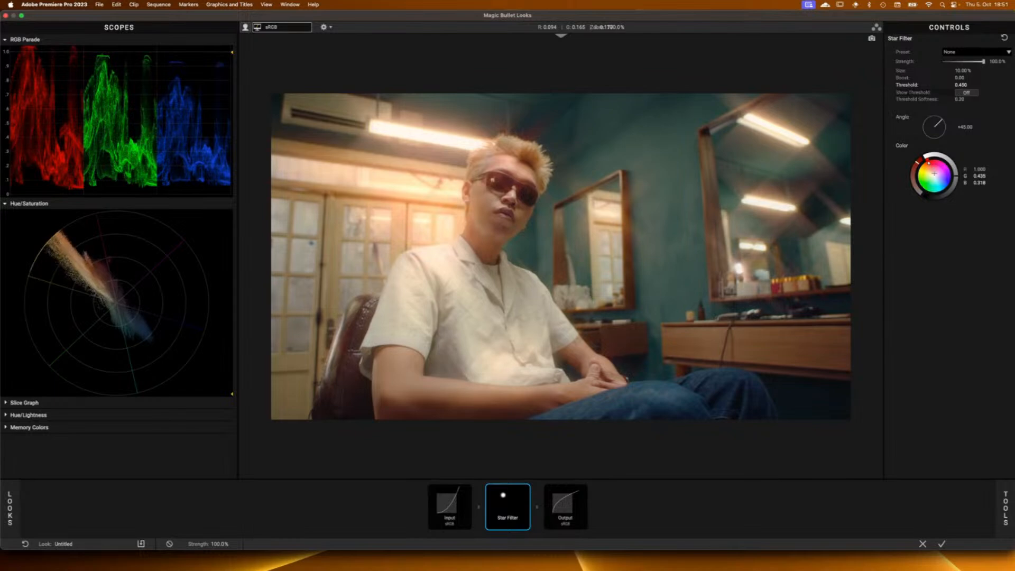
left_click(947, 181)
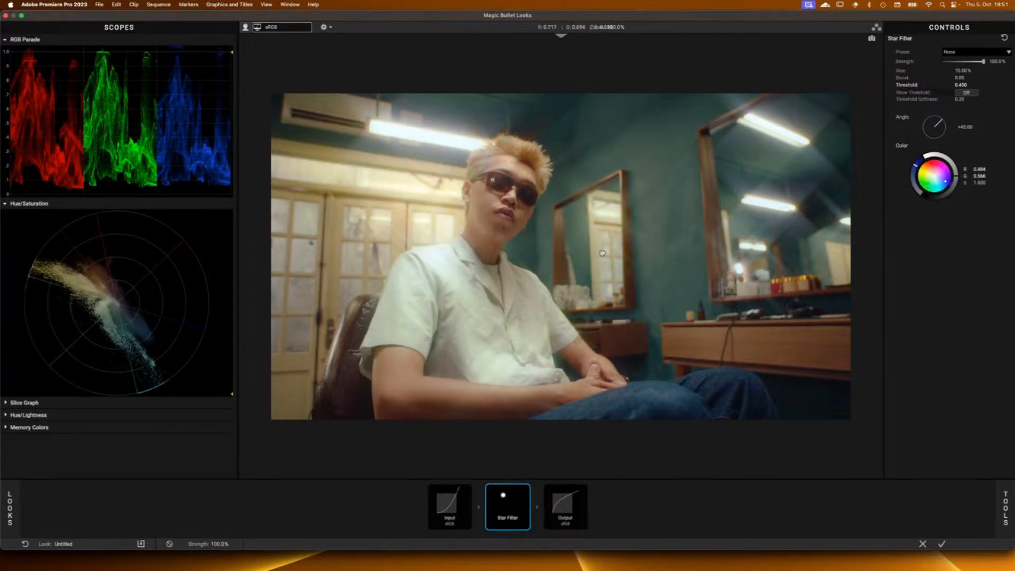
key("Delete")
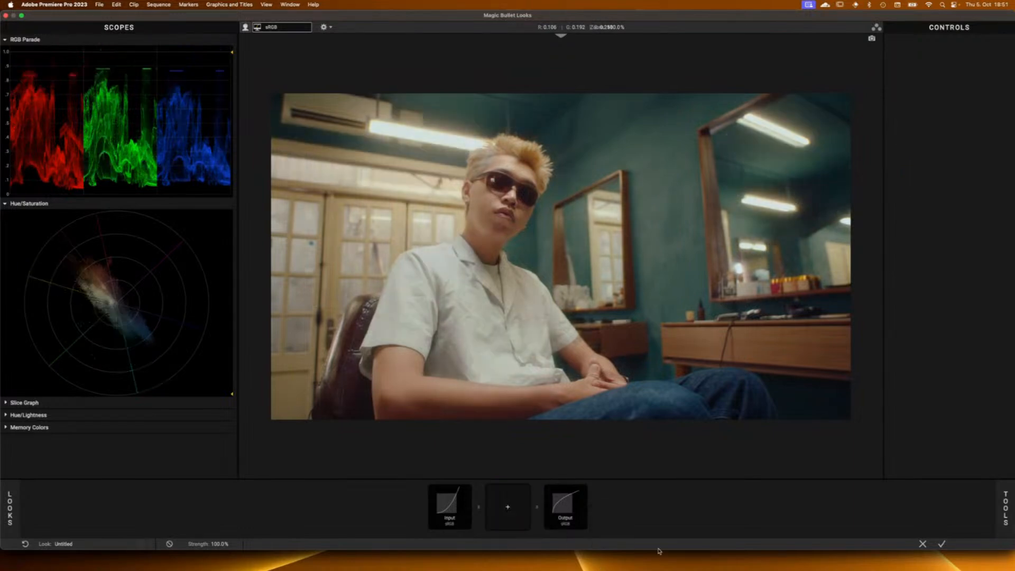
Step: Add a Chromatic Aberration tool, try a strong positive Red/Cyan shift, and reset the tool to its defaults
left_click(1006, 509)
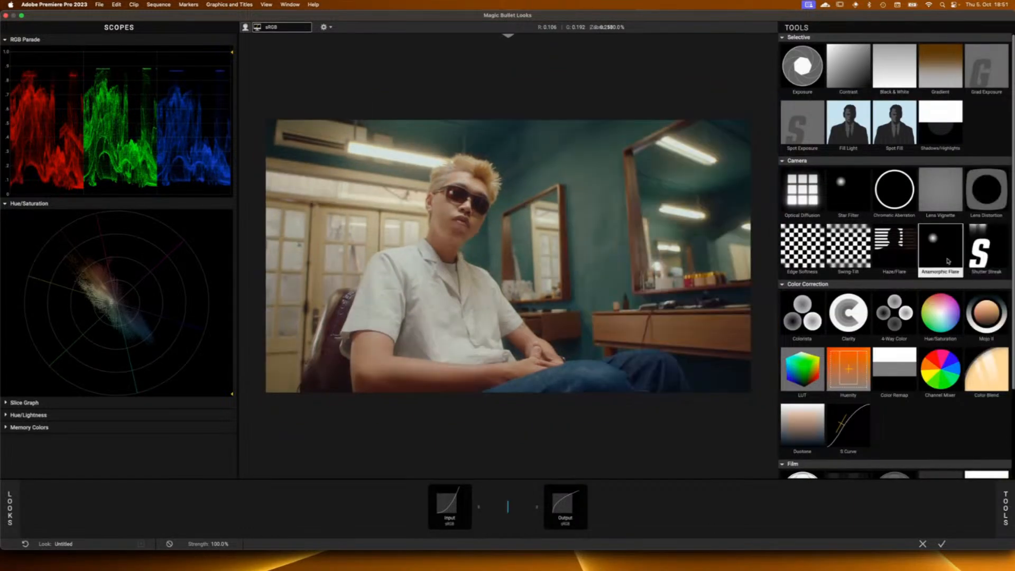
left_click(894, 191)
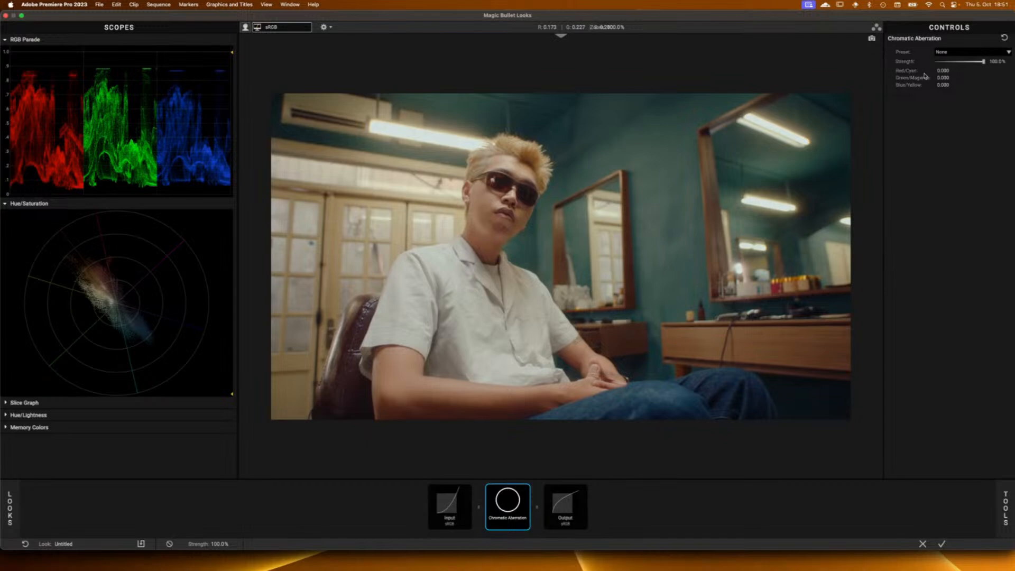
mouse_move(943, 71)
left_mouse_down()
mouse_move(923, 71)
mouse_move(961, 71)
left_mouse_up()
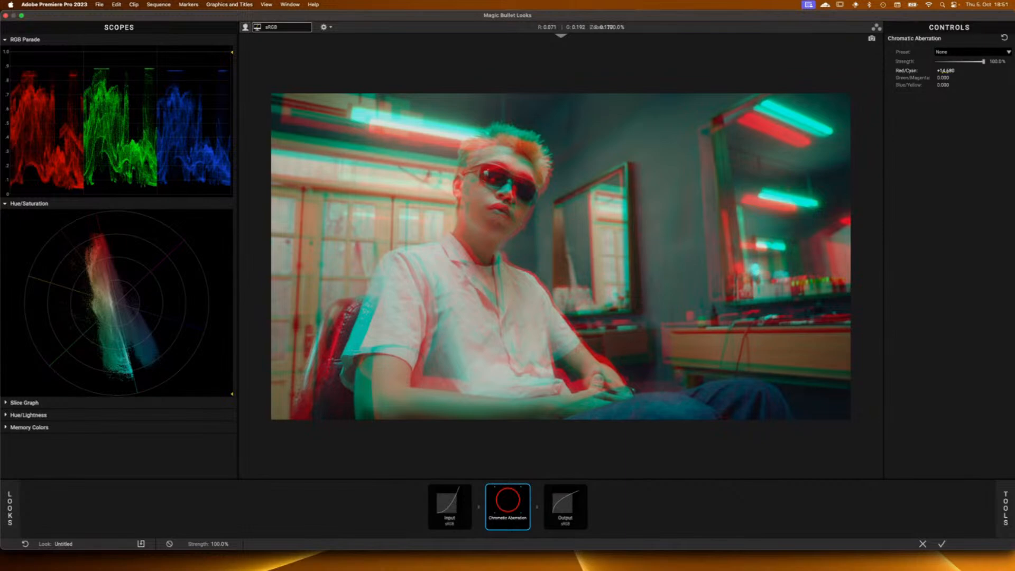
left_click(1004, 38)
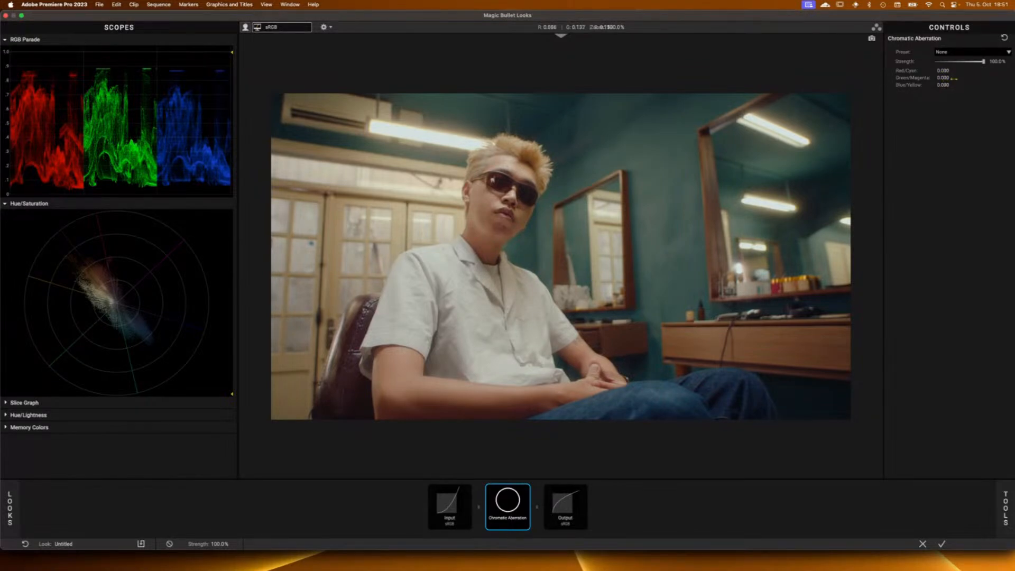
Step: Apply negative Green/Magenta and Blue/Yellow shifts in Chromatic Aberration, and compare the image with the tool off and on
left_click_drag(946, 79, 923, 104)
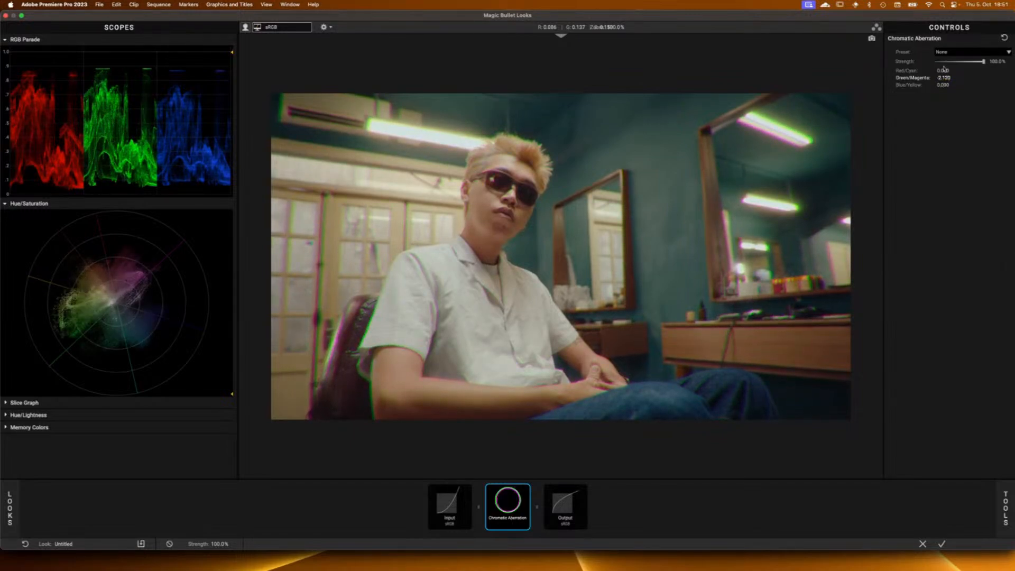
mouse_move(943, 85)
left_mouse_down()
mouse_move(899, 85)
mouse_move(925, 85)
left_mouse_up()
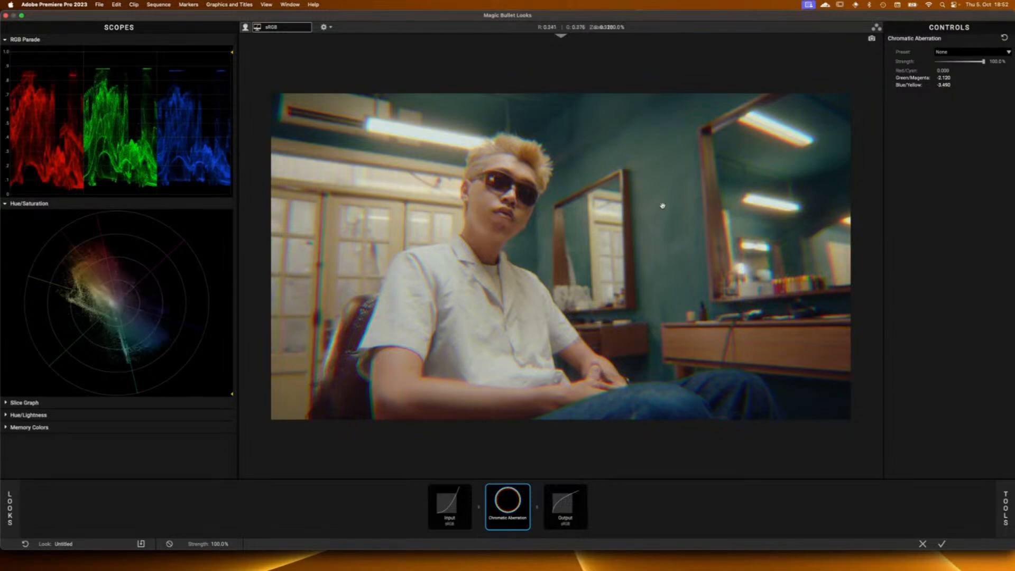
left_click(527, 490)
left_click(528, 490)
left_click(527, 490)
left_click(528, 490)
Step: Delete the Chromatic Aberration tool and load the Vintage Detuned Lens look from the Utility custom looks
left_click_drag(527, 507, 643, 523)
mouse_move(19, 525)
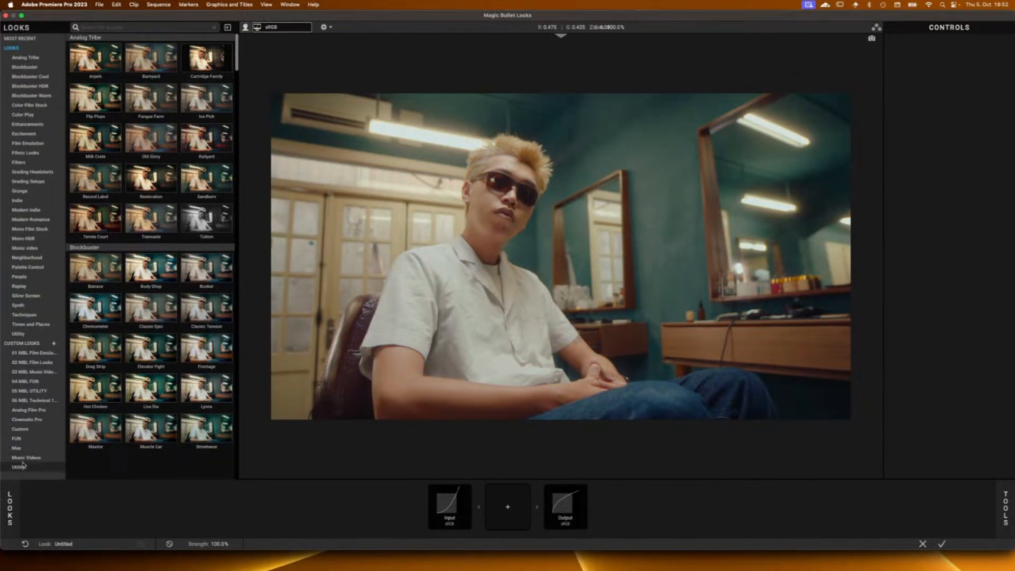
left_click(19, 467)
double_click(151, 109)
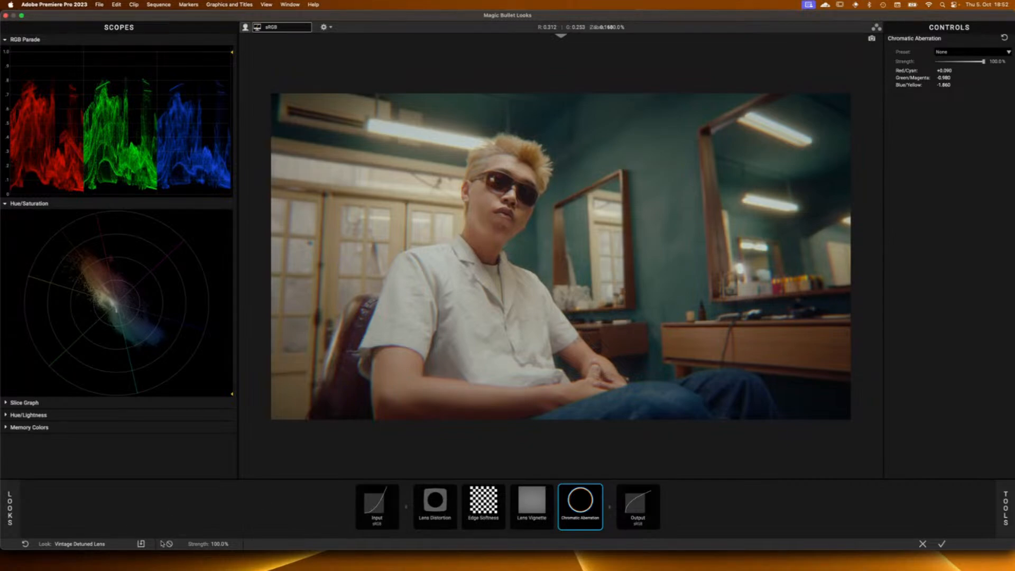
Step: Toggle the whole Vintage Detuned Lens look off and on repeatedly to compare it with the original image
left_click(169, 544)
left_click(170, 545)
left_click(169, 544)
left_click(169, 544)
left_click(170, 545)
left_click(170, 544)
left_click(170, 544)
left_click(170, 544)
Step: Lower the look's overall strength to 39.0% and compare the image with the look off and on
left_click_drag(216, 545, 188, 545)
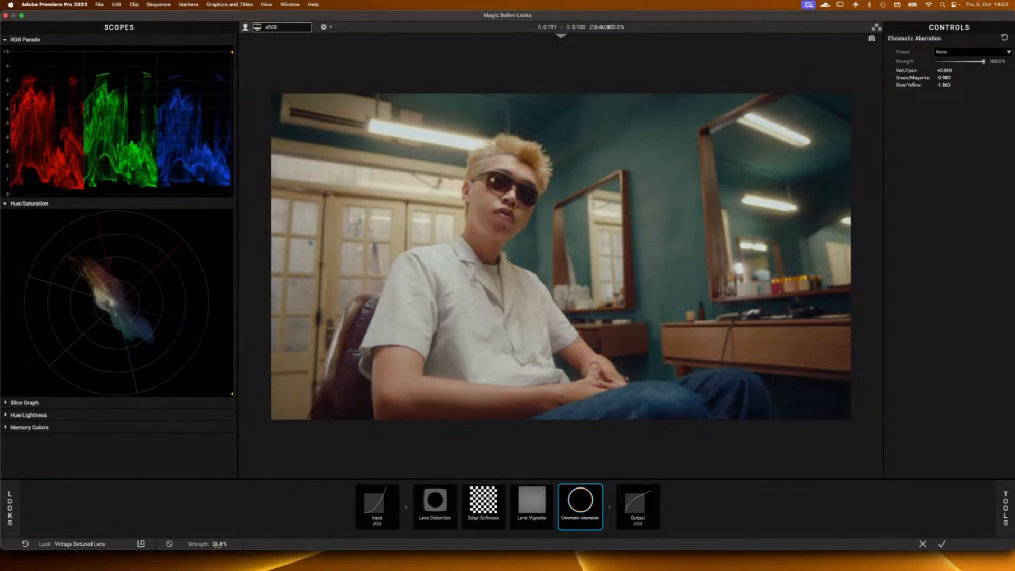
left_click_drag(218, 546, 212, 549)
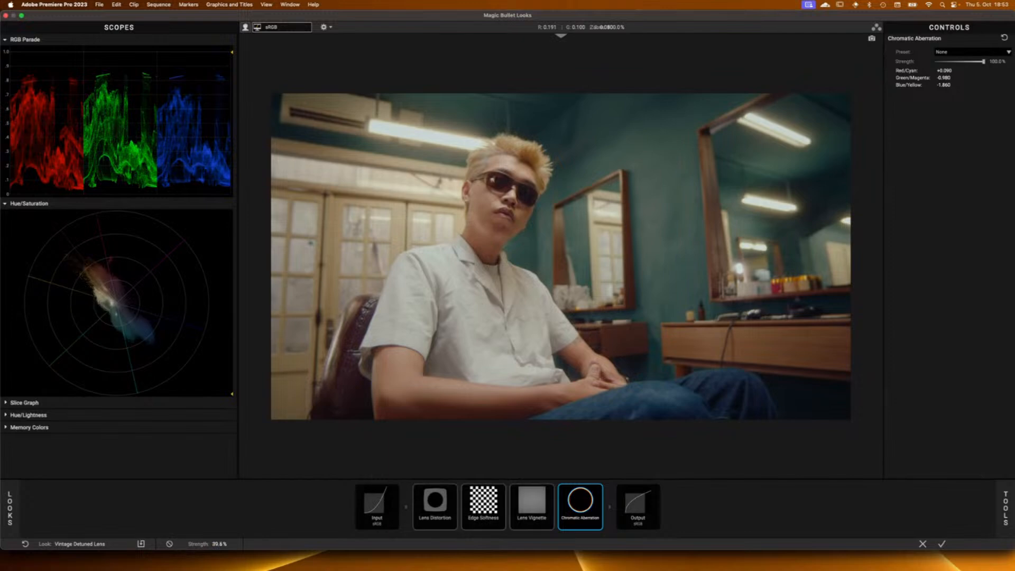
left_click(169, 544)
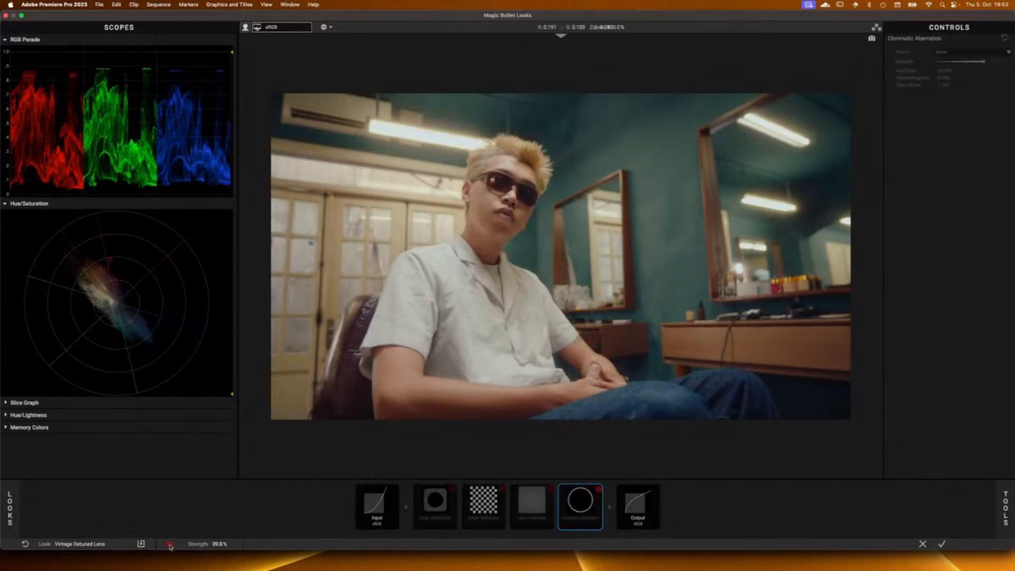
left_click(169, 544)
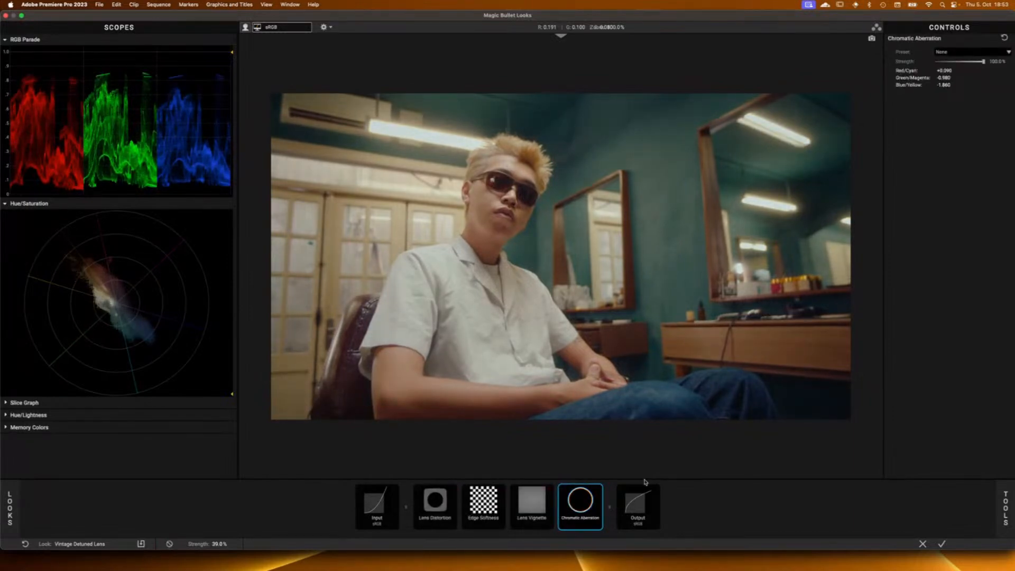
left_click(1007, 516)
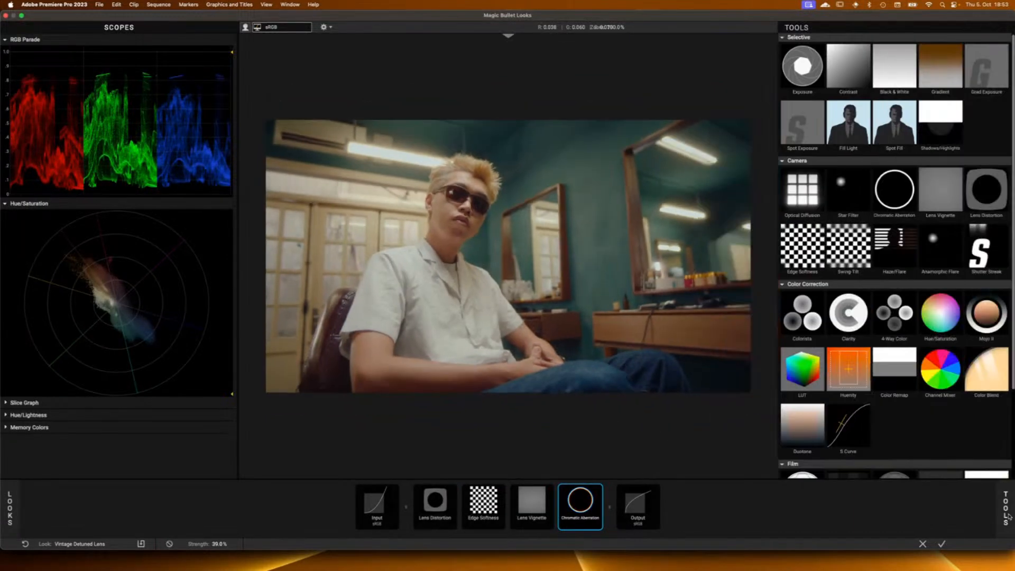
left_click(1005, 515)
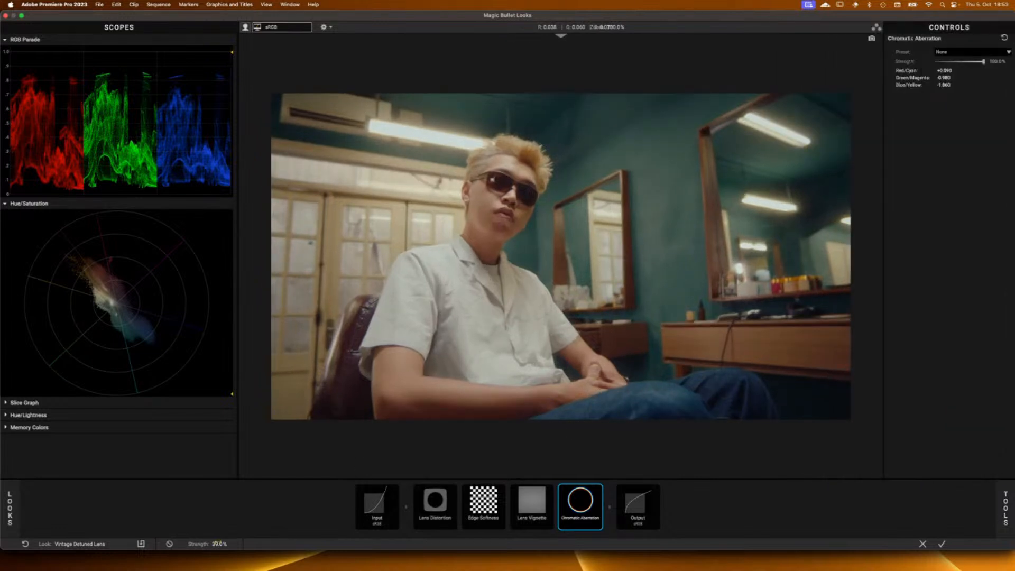
Step: Set the look's overall strength back to 100%, then clear the Vintage Detuned Lens look so the tool chain is empty
left_click(220, 545)
type("100")
key("Return")
left_click(1005, 500)
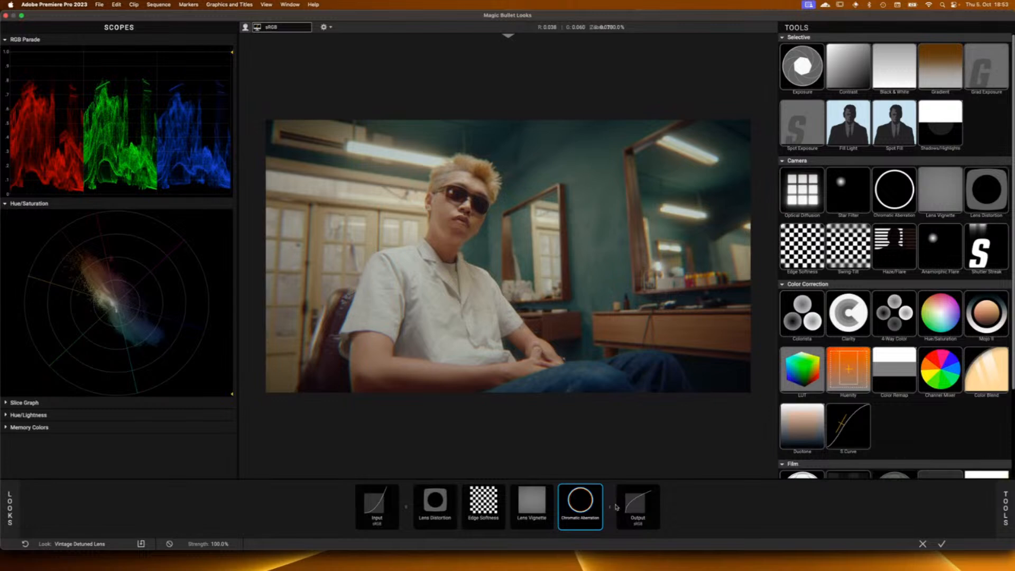
left_click(597, 508)
left_click(1007, 515)
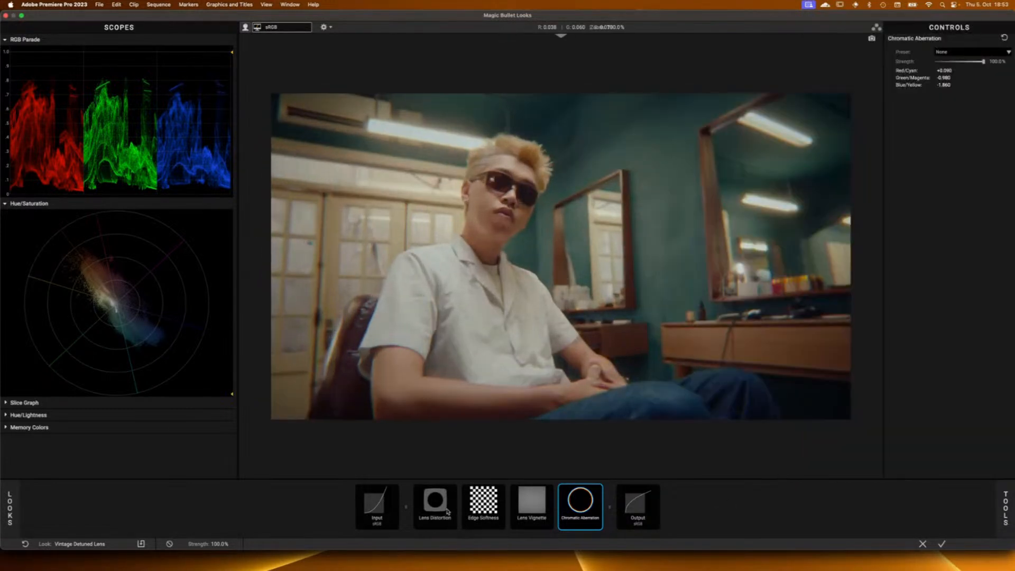
left_click(25, 544)
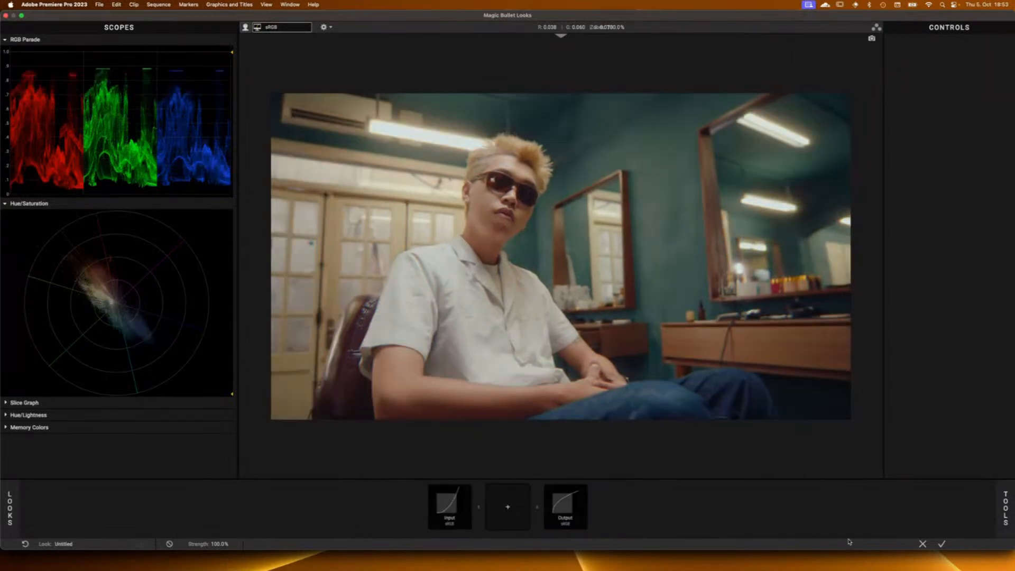
Step: Try the Lens Vignette tool on the image and remove it from the look
mouse_move(1007, 511)
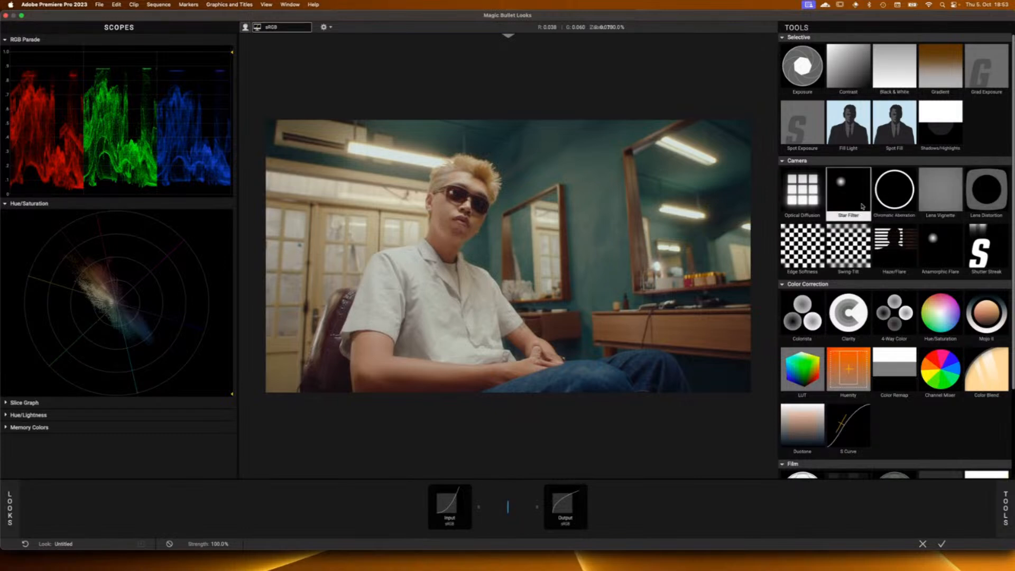
left_click(942, 204)
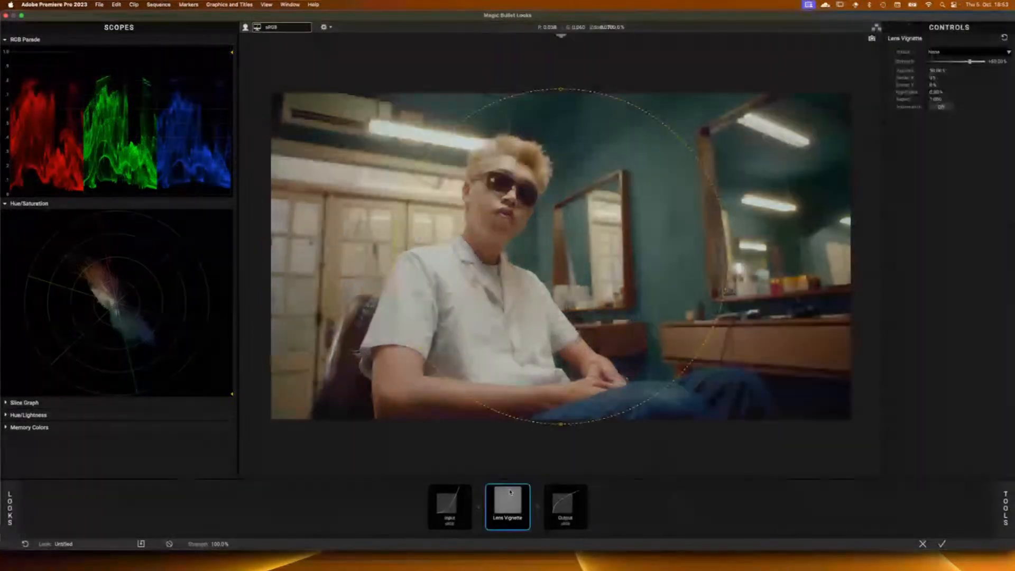
left_click_drag(509, 509, 811, 482)
Step: Try Lens Distortion with distortion at -22.4% and strength at 22.7%, and remove the tool from the look
left_click(1007, 508)
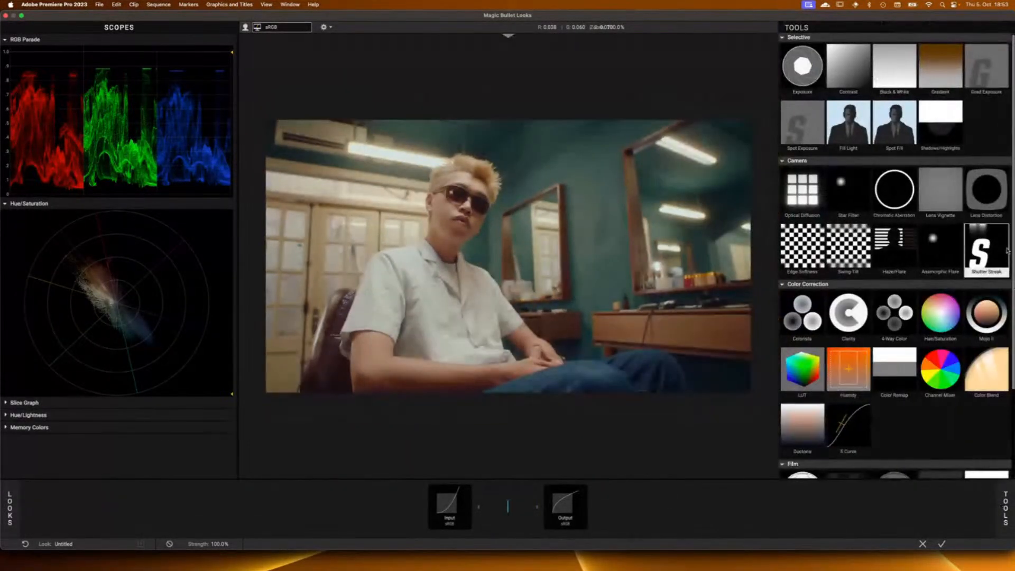
left_click(989, 208)
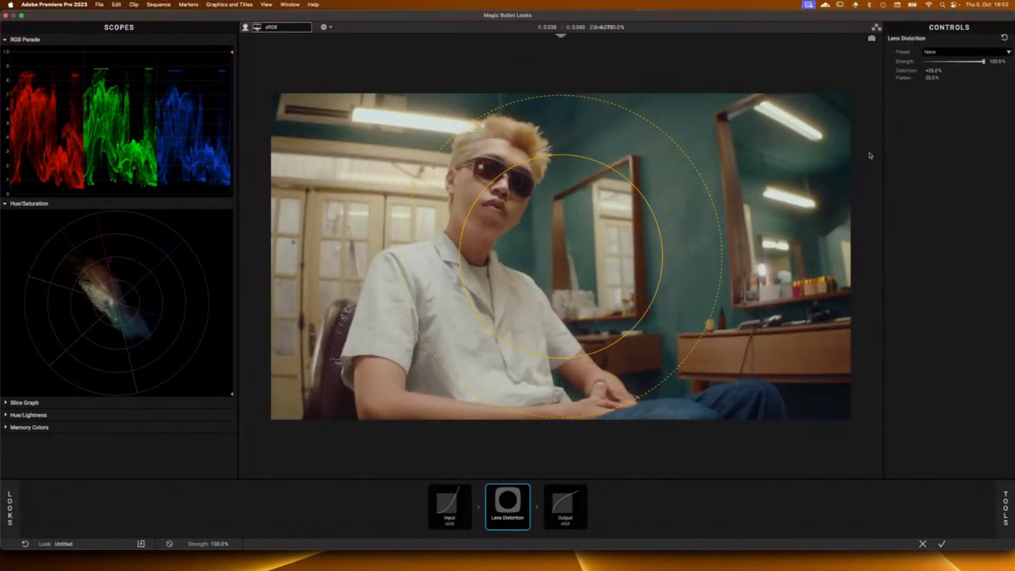
left_click_drag(933, 70, 898, 70)
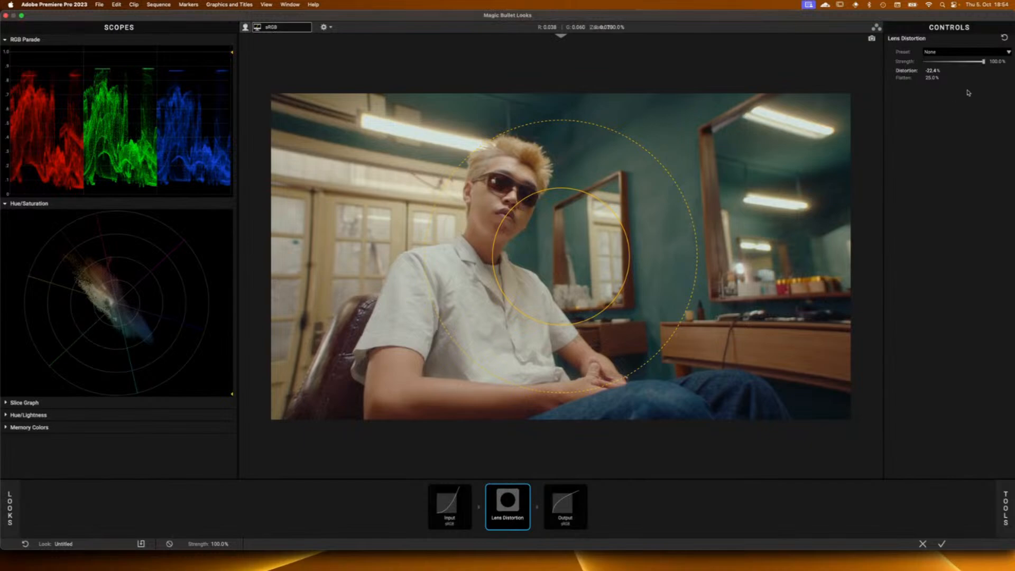
left_click_drag(985, 64, 938, 63)
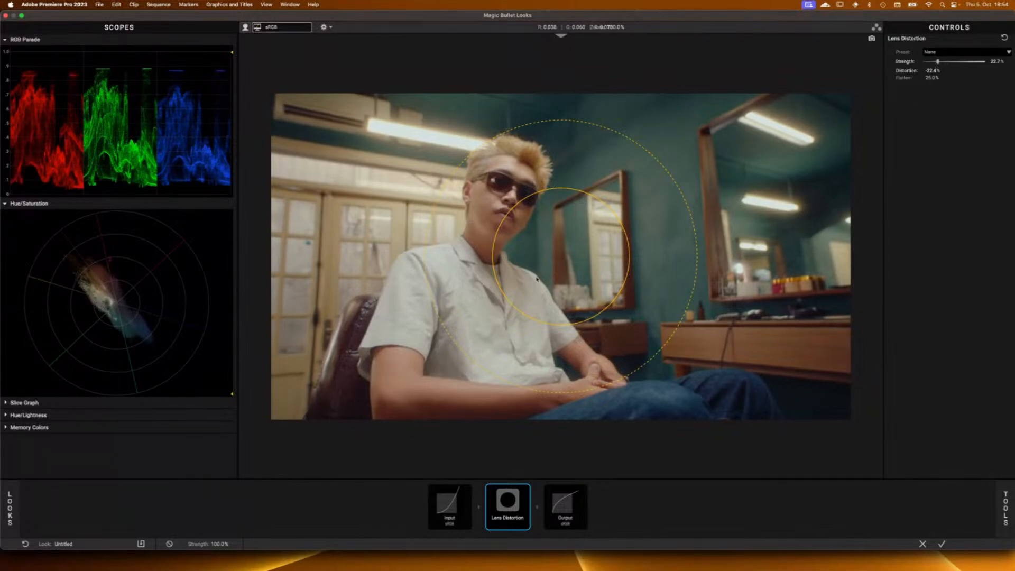
left_click_drag(509, 509, 538, 527)
Step: Add the Edge Softness tool and examine its full blur circle around the image
left_click(1007, 511)
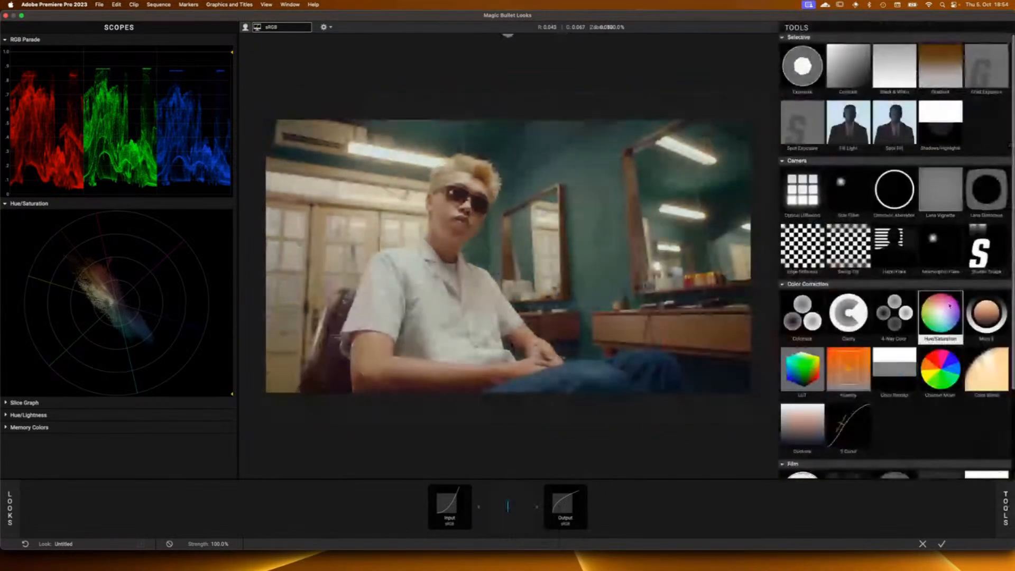
double_click(801, 246)
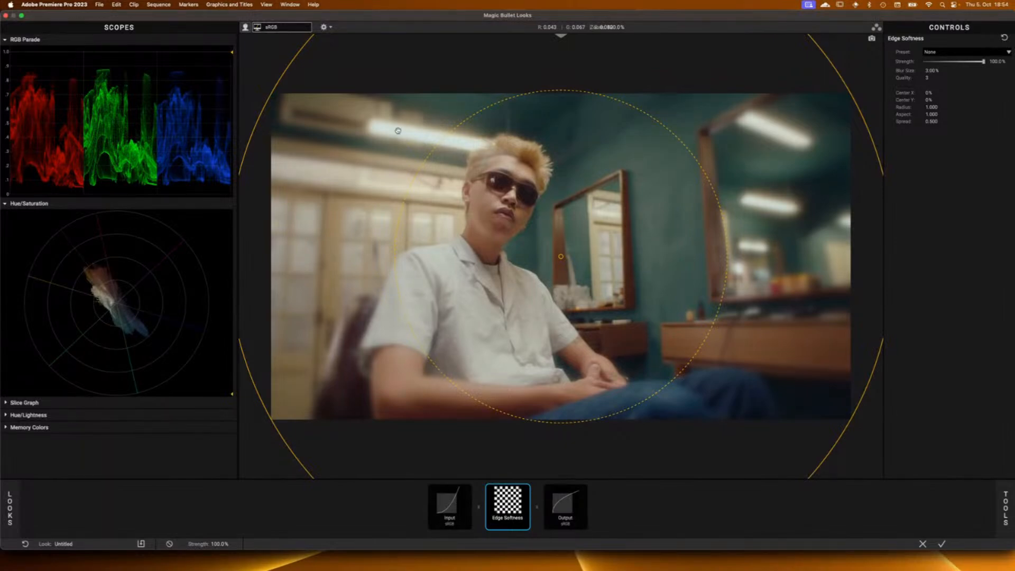
scroll(584, 229, "down", 5)
scroll(584, 229, "up", 3)
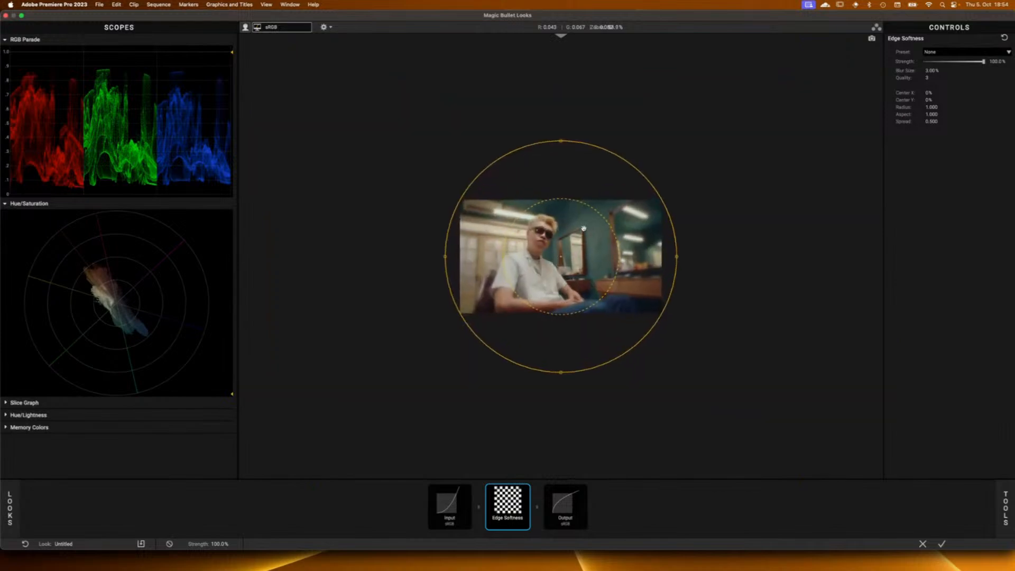
scroll(584, 228, "up", 2)
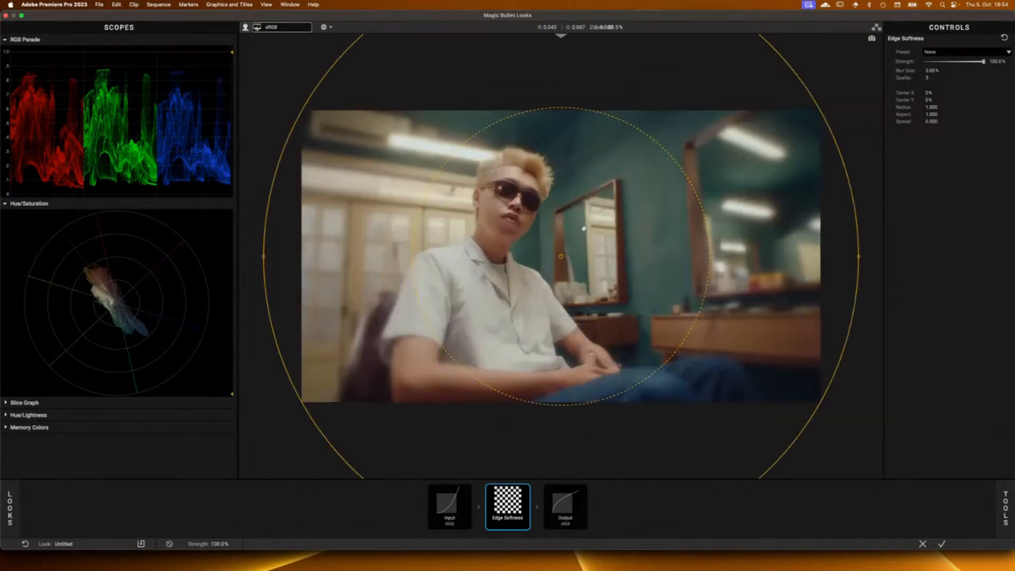
scroll(584, 229, "down", 3)
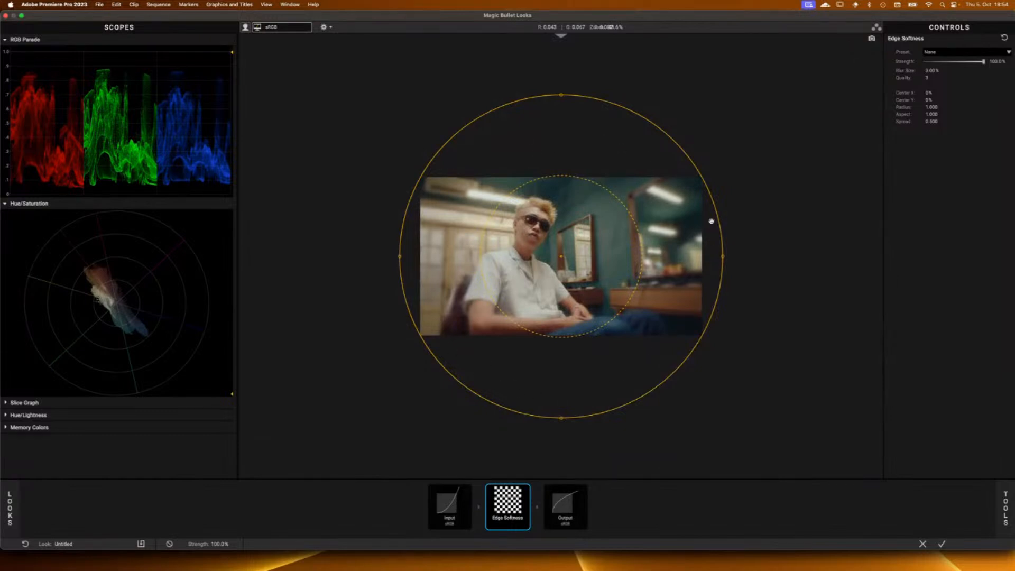
scroll(514, 347, "up", 3)
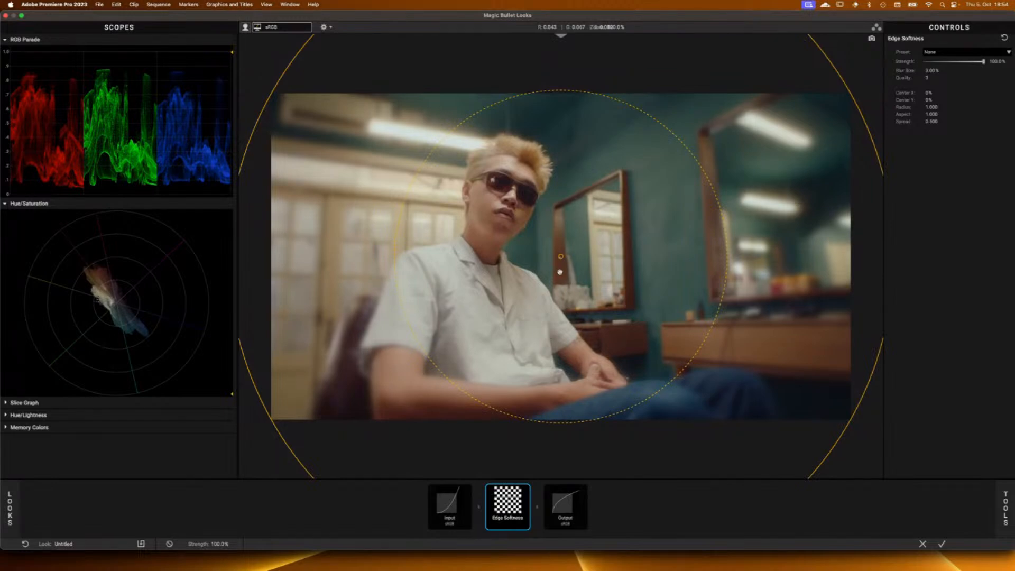
Step: Replace Edge Softness with Swing-Tilt and shift its center line to -40.6%, across the man's face
left_click(1003, 509)
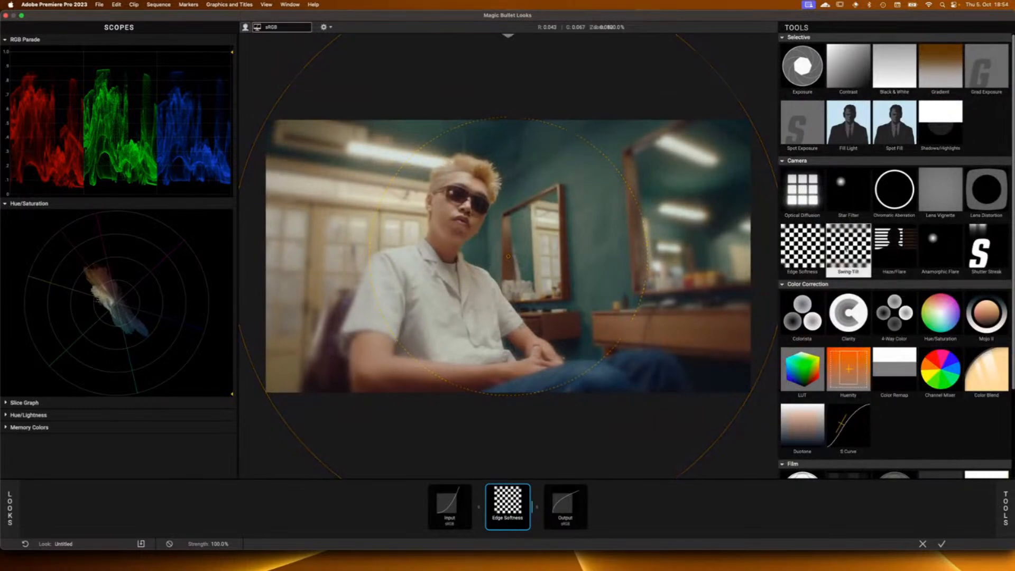
left_click(849, 246)
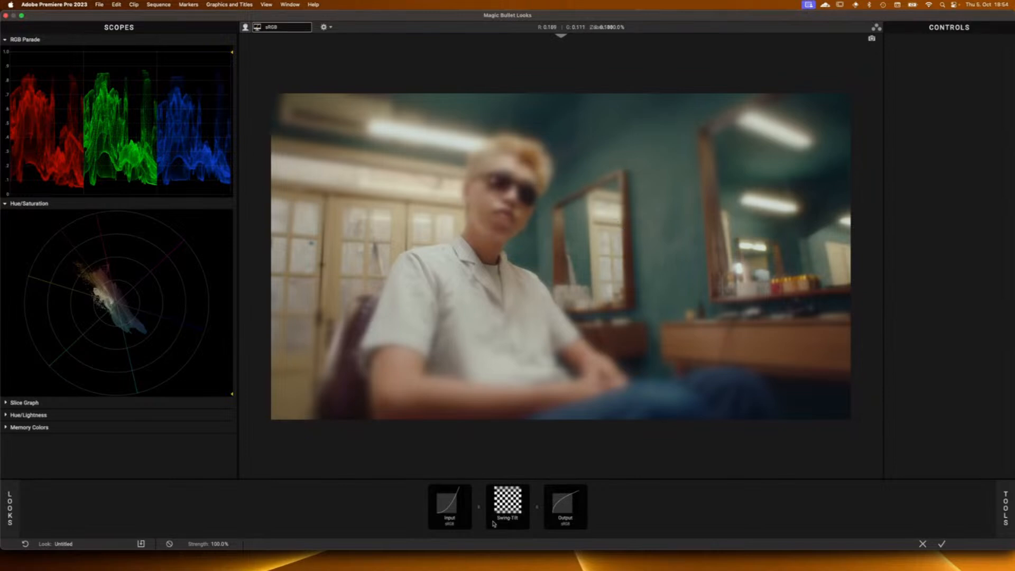
left_click(508, 505)
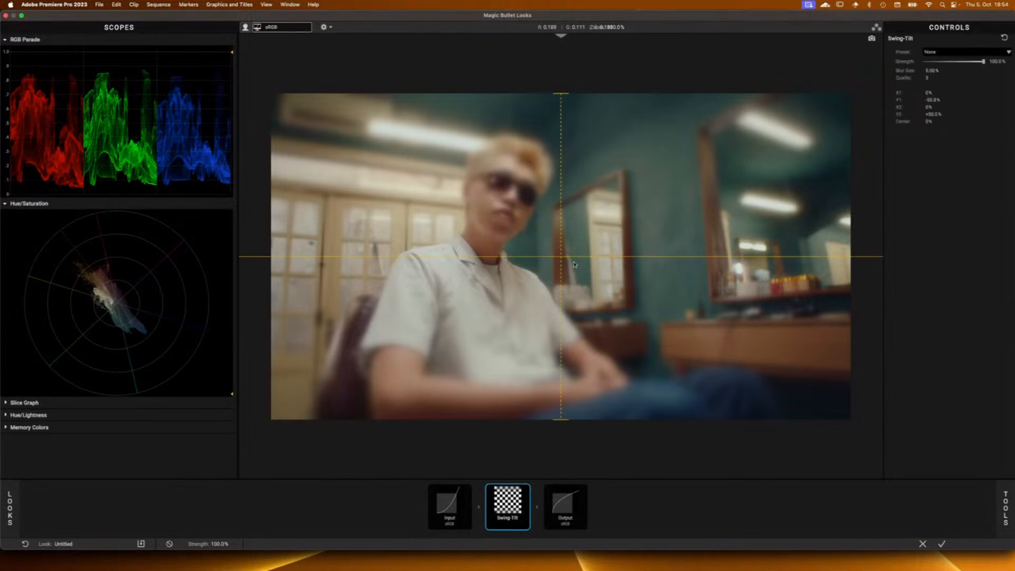
left_click_drag(576, 257, 566, 191)
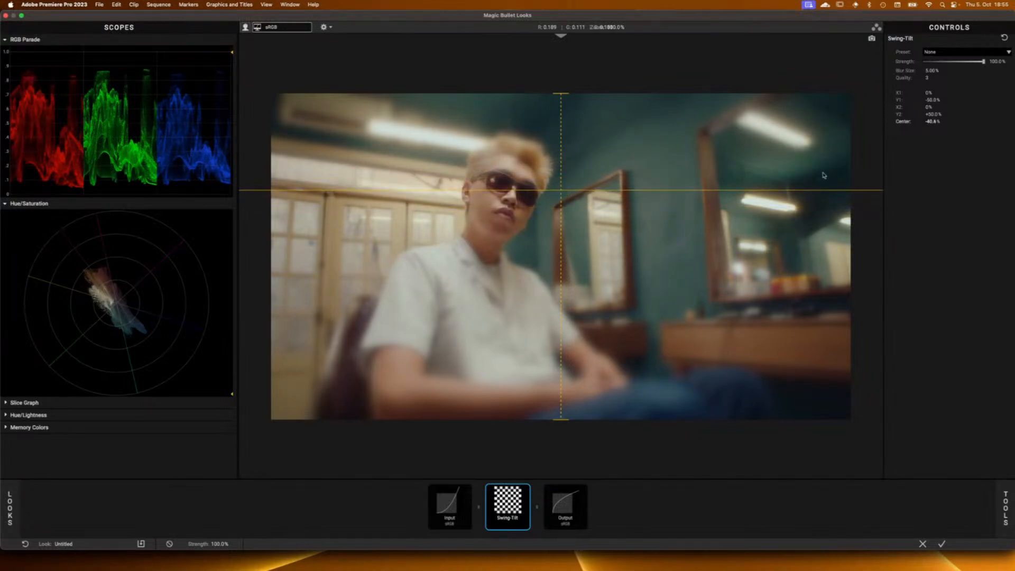
Step: Set Swing-Tilt to a blur size of 7.07%, quality 10 and strength 57.3%
left_click_drag(928, 70, 946, 70)
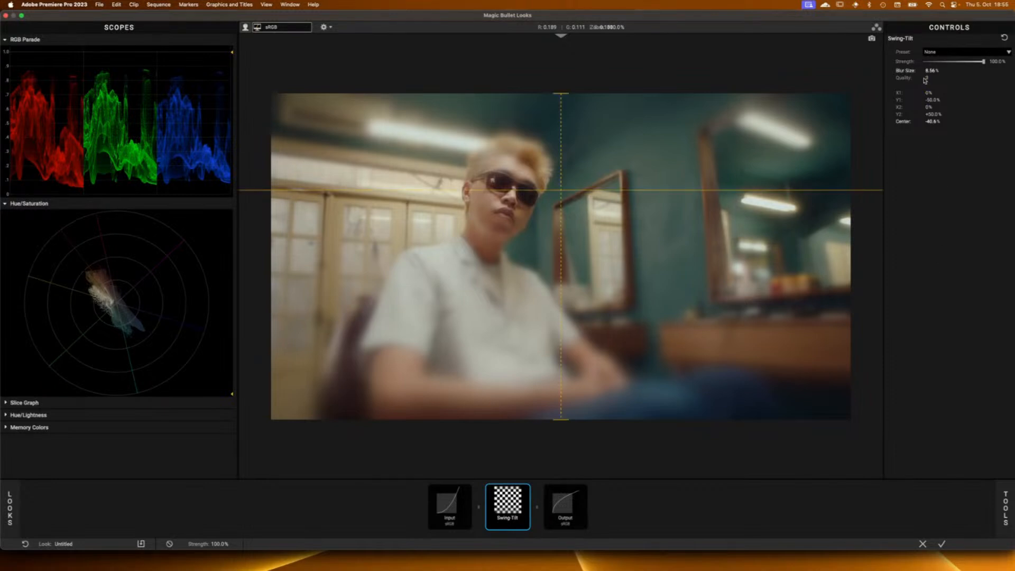
left_click_drag(928, 78, 947, 77)
left_click_drag(931, 71, 924, 71)
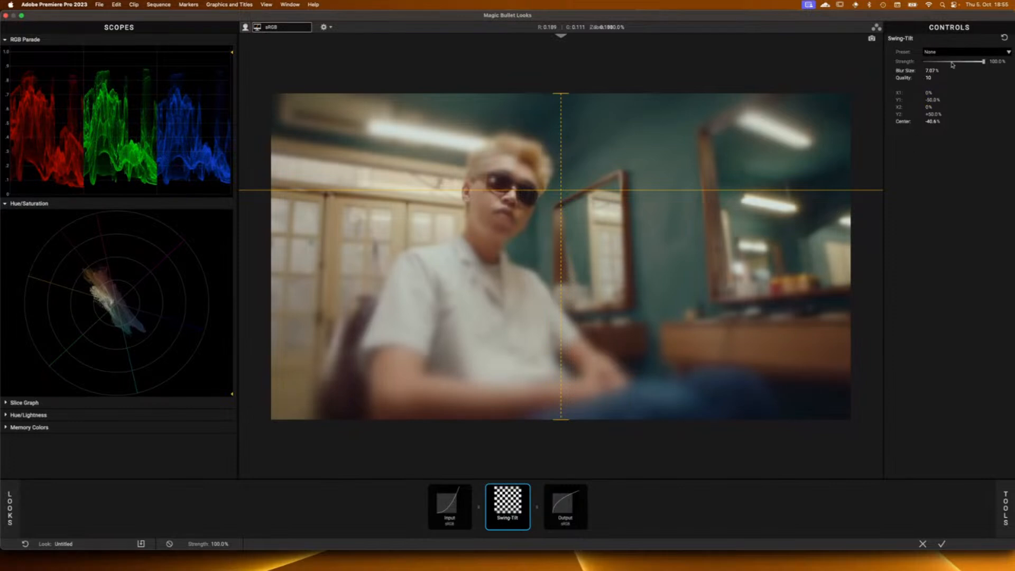
left_click_drag(974, 62, 958, 63)
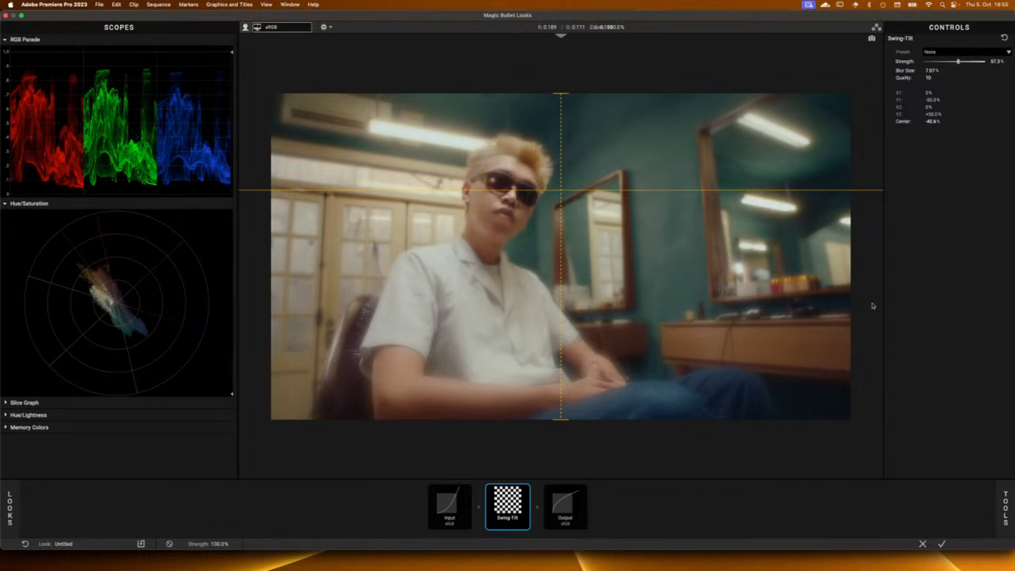
Step: View the image with Swing-Tilt off, then replace the tool with Haze/Flare
left_click(527, 491)
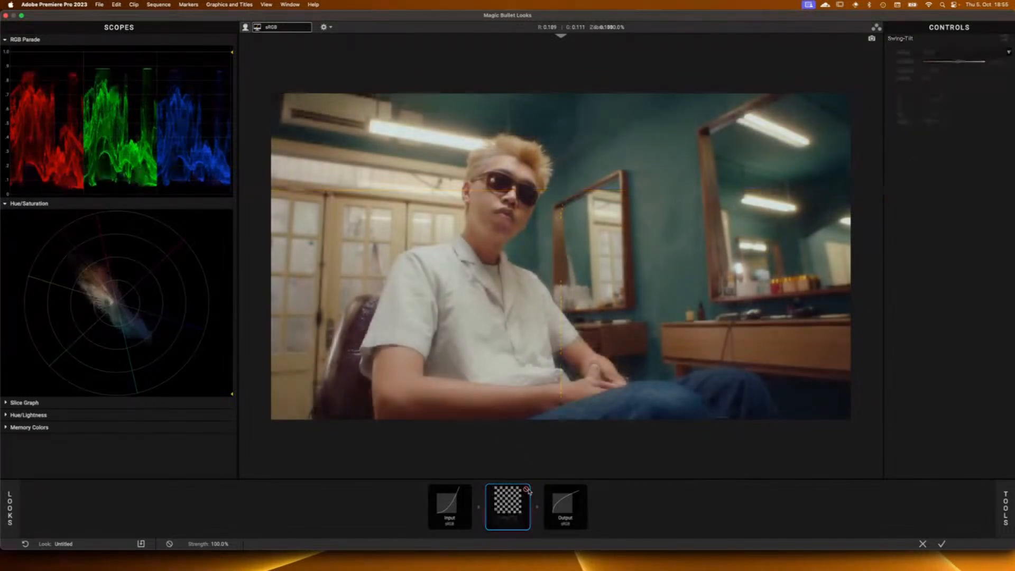
left_click_drag(528, 492, 806, 524)
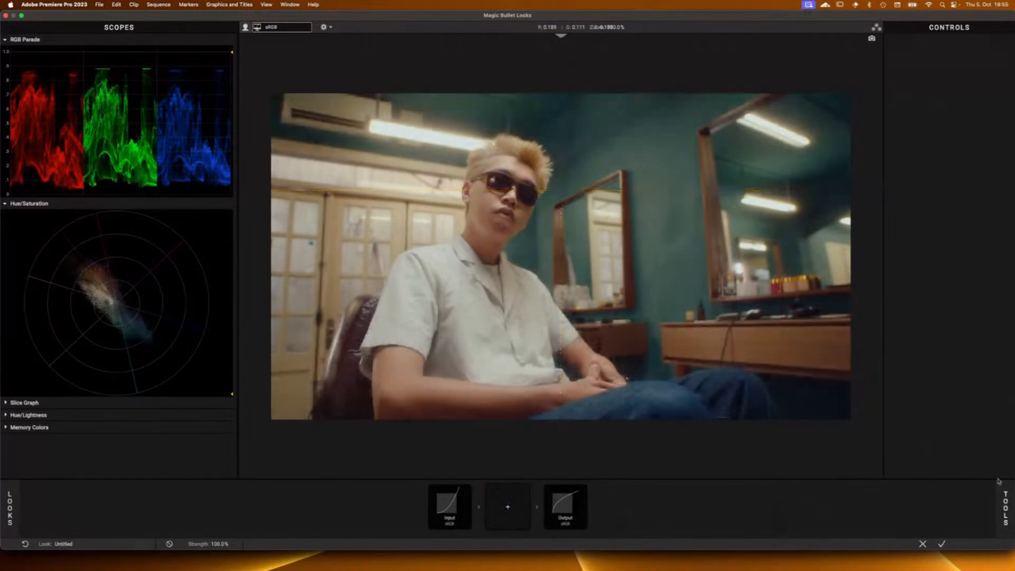
mouse_move(1005, 498)
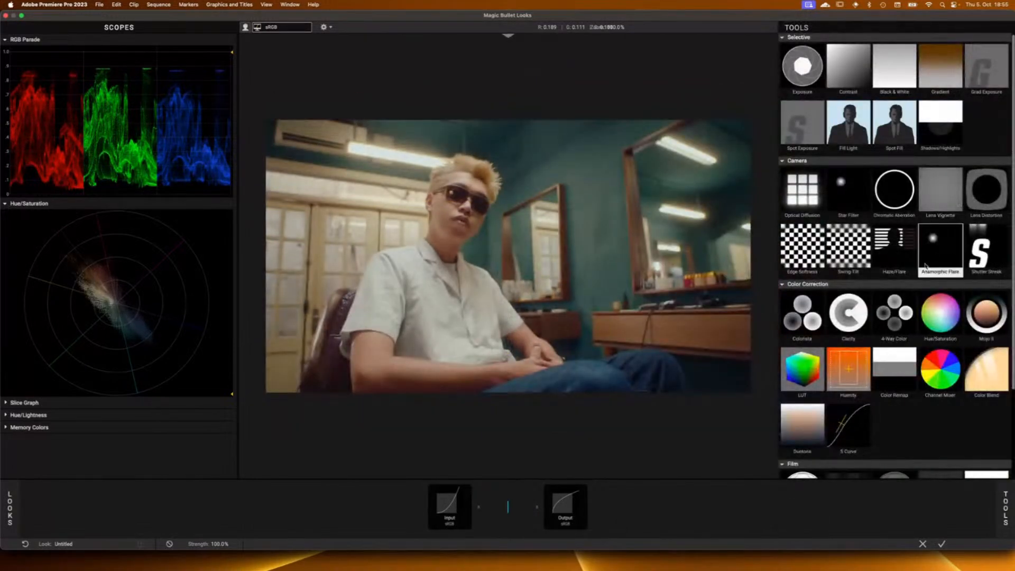
left_click(906, 262)
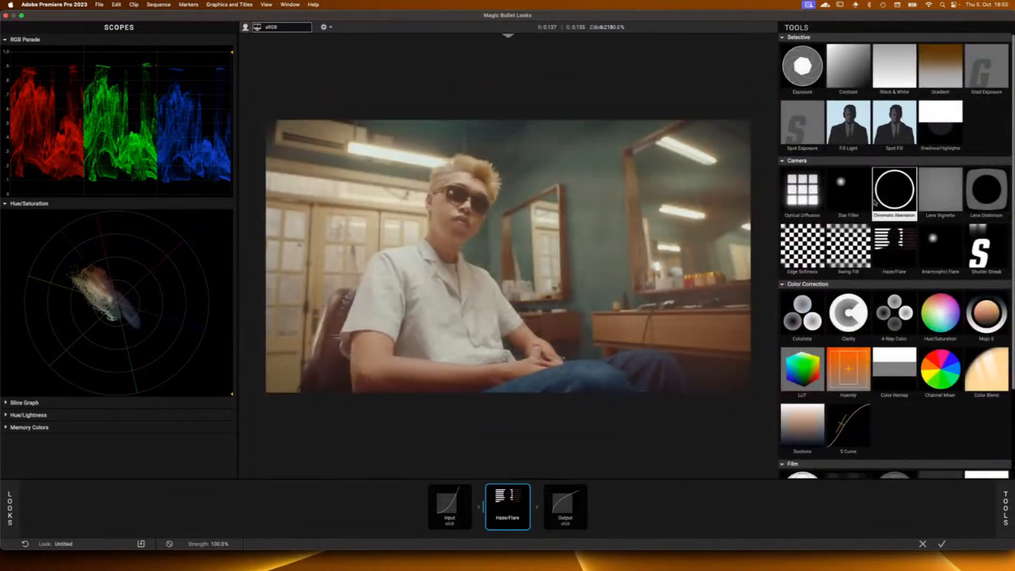
Step: Add Optical Diffusion after Haze/Flare and apply its Glimmer Glass Full preset
left_click_drag(894, 191, 805, 203)
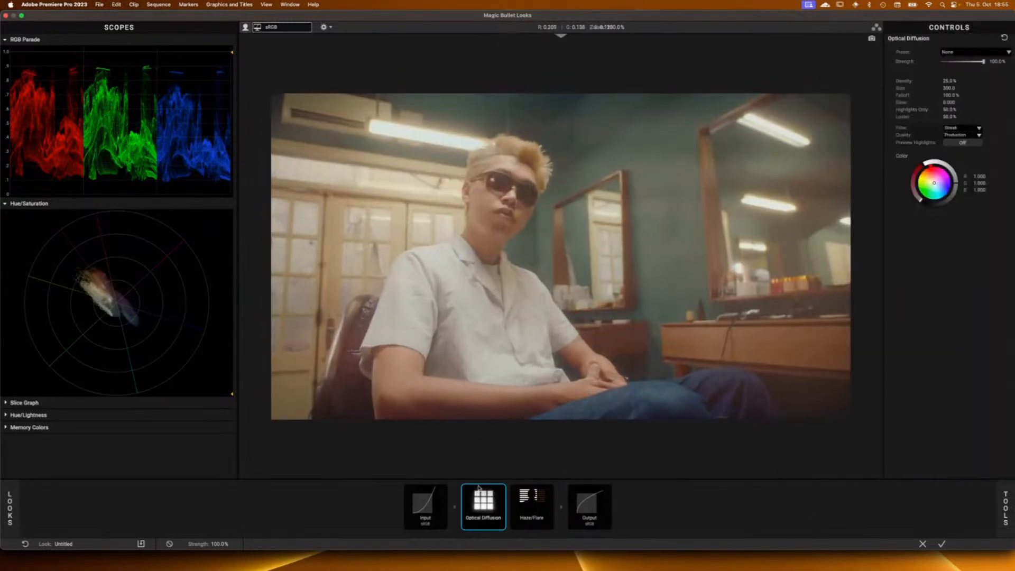
left_click_drag(484, 502, 545, 508)
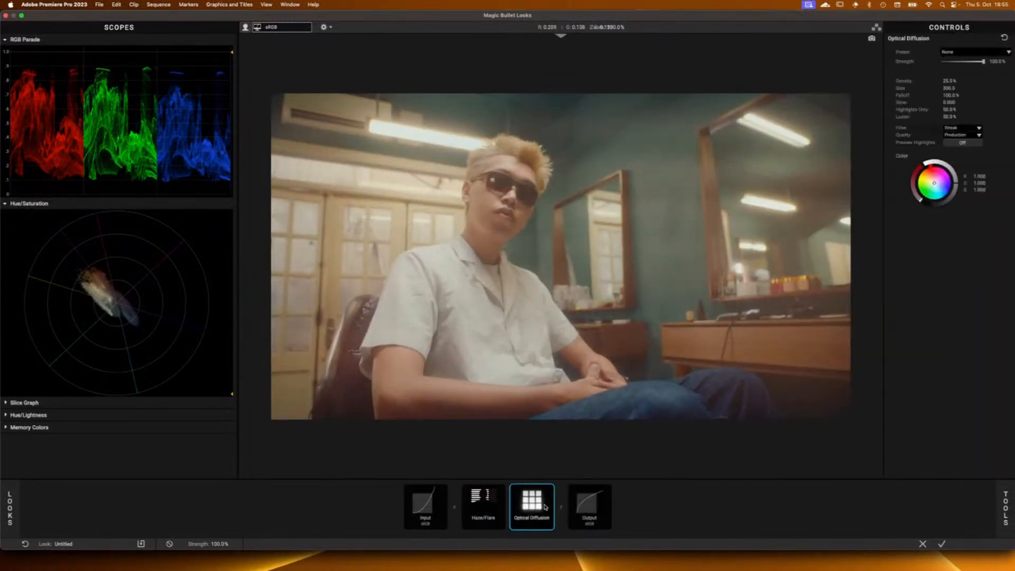
left_click(988, 52)
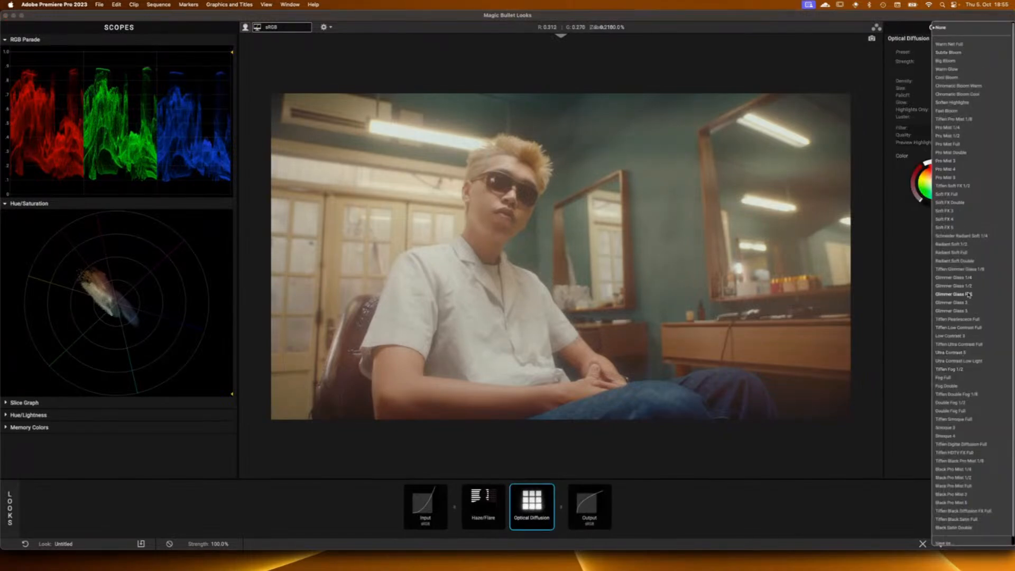
left_click(970, 295)
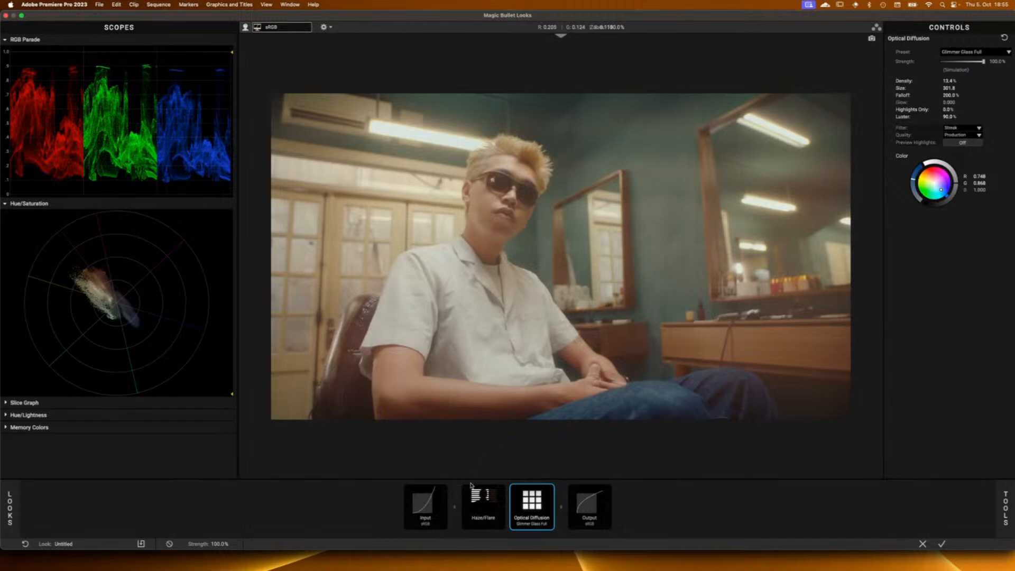
Step: Turn off Reflection in Haze/Flare and compare the image with the tool off and on
left_click(482, 512)
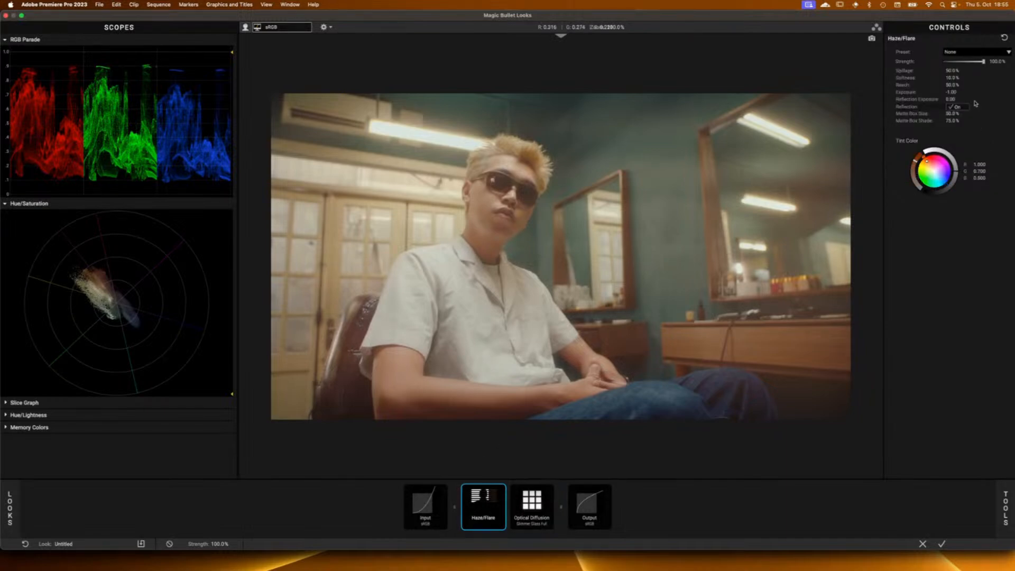
left_click(960, 108)
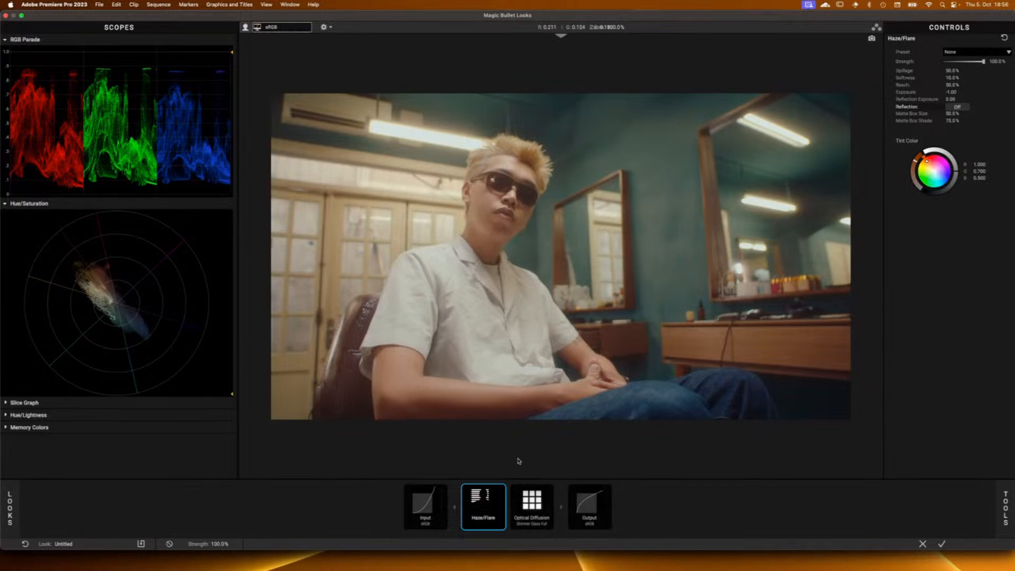
left_click(501, 491)
left_click(501, 491)
left_click(532, 496)
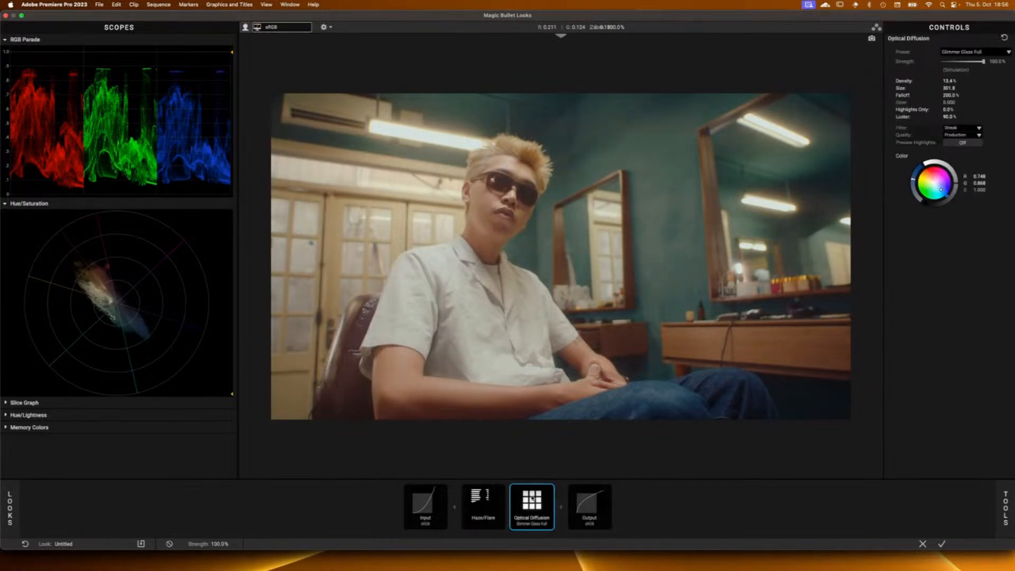
Step: Remove the Haze/Flare and Optical Diffusion tools from the look
left_click(487, 497)
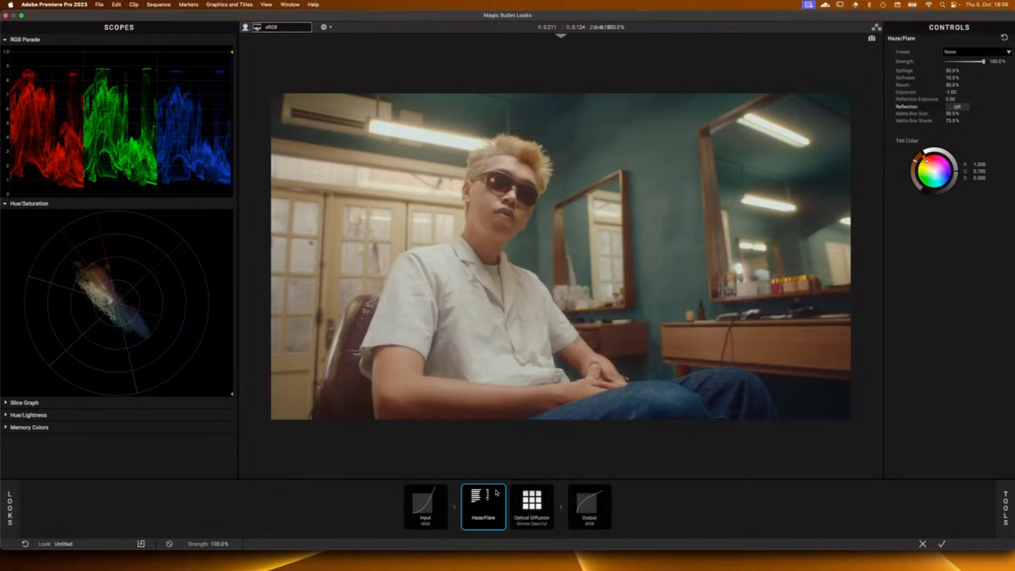
left_click_drag(479, 514, 518, 544)
left_click_drag(512, 509, 551, 570)
left_click_drag(546, 521, 550, 529)
Step: Add the Anamorphic Flare tool and lower its threshold to 0.670
left_click(1006, 509)
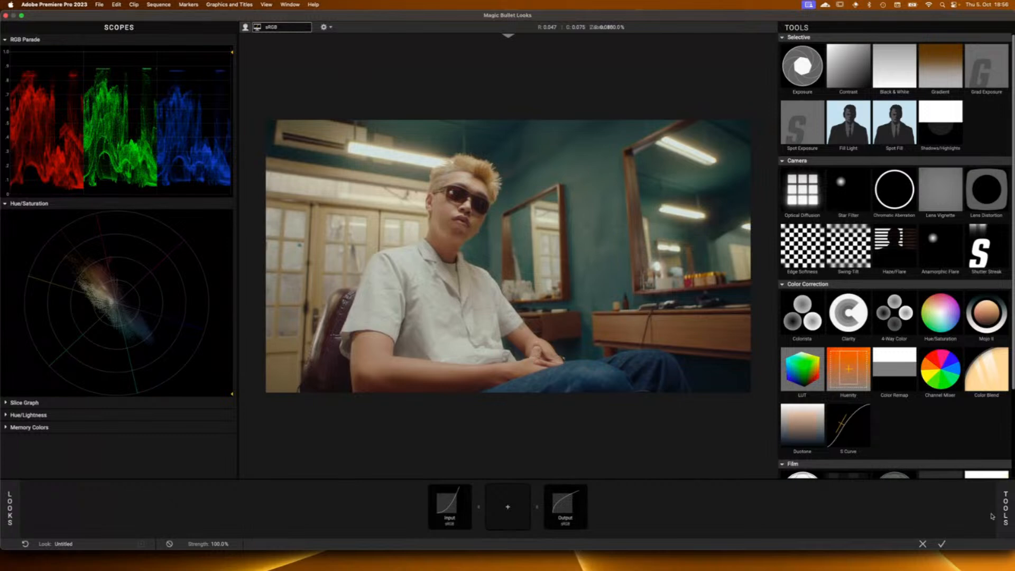
double_click(940, 265)
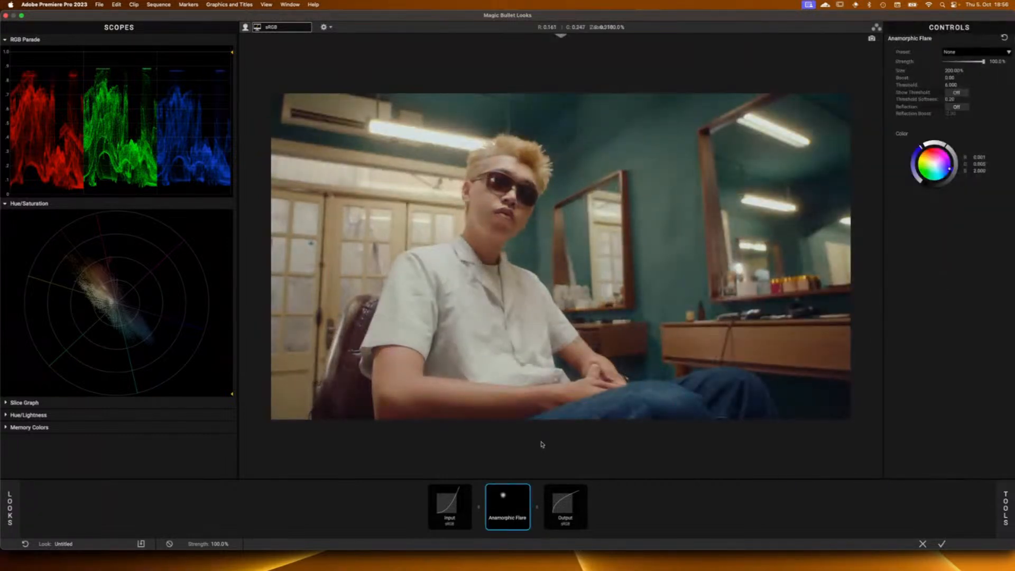
left_click_drag(952, 85, 900, 85)
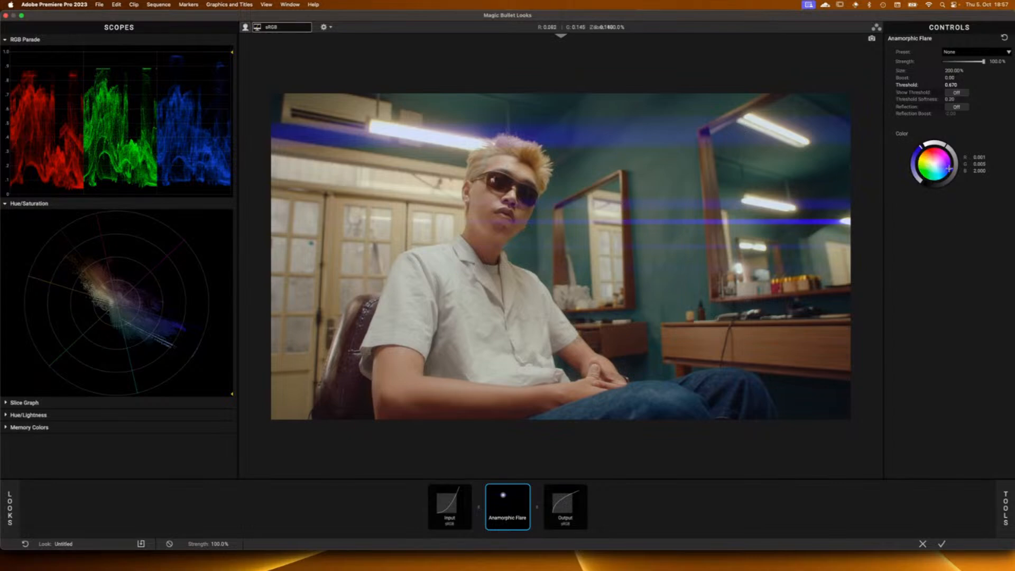
Step: Shift the anamorphic flare's colour on its colour wheel and remove the Anamorphic Flare tool from the look
mouse_move(949, 170)
left_mouse_down()
mouse_move(937, 185)
mouse_move(931, 147)
left_mouse_up()
left_click_drag(513, 501, 637, 556)
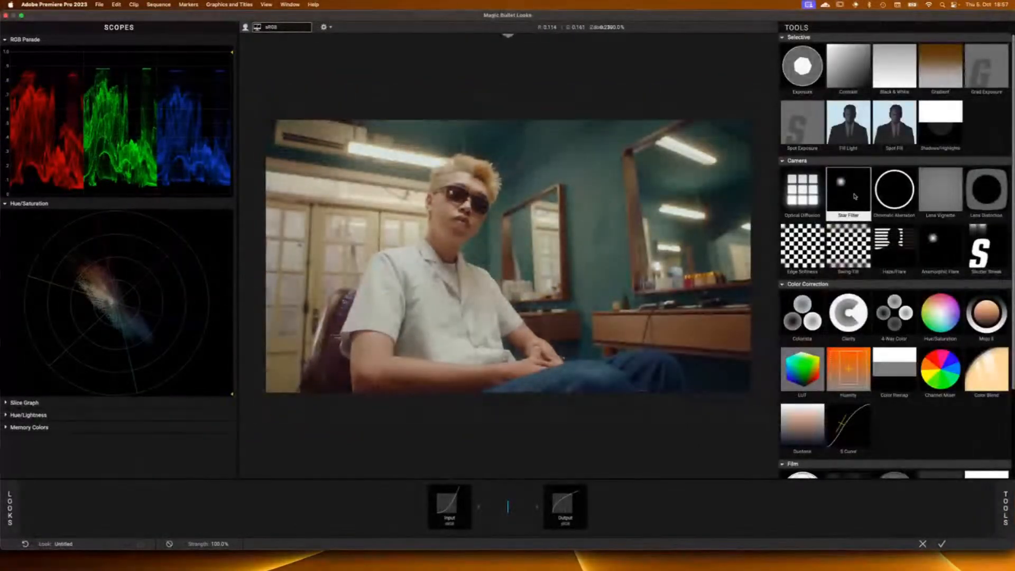
Step: Try a Shutter Streak with 34.17% size, +1.40 boost, -0.16 falloff and 66.7% strength, and remove it from the look
double_click(969, 252)
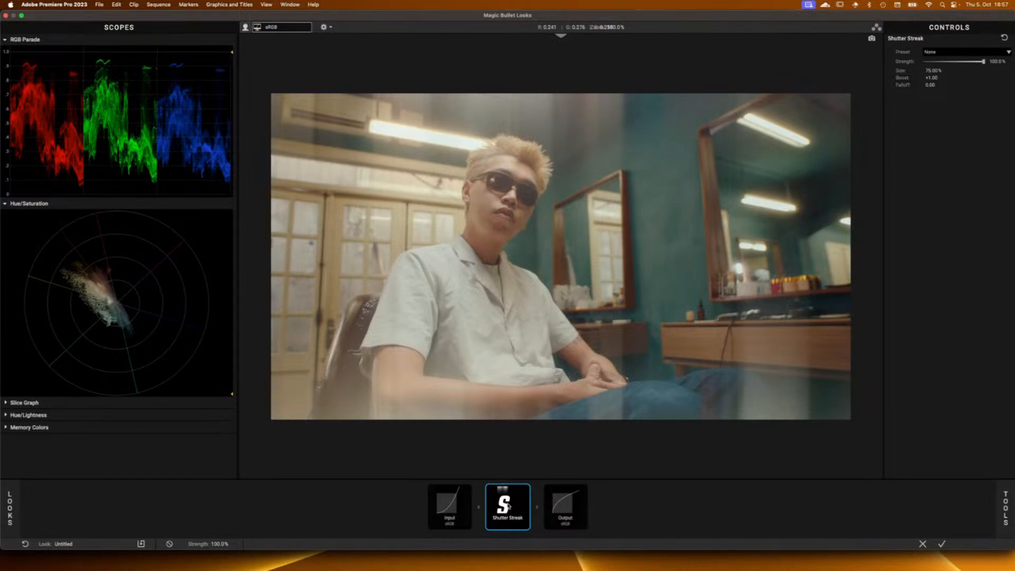
mouse_move(934, 70)
left_mouse_down()
mouse_move(910, 70)
mouse_move(979, 78)
mouse_move(915, 84)
mouse_move(928, 84)
left_mouse_up()
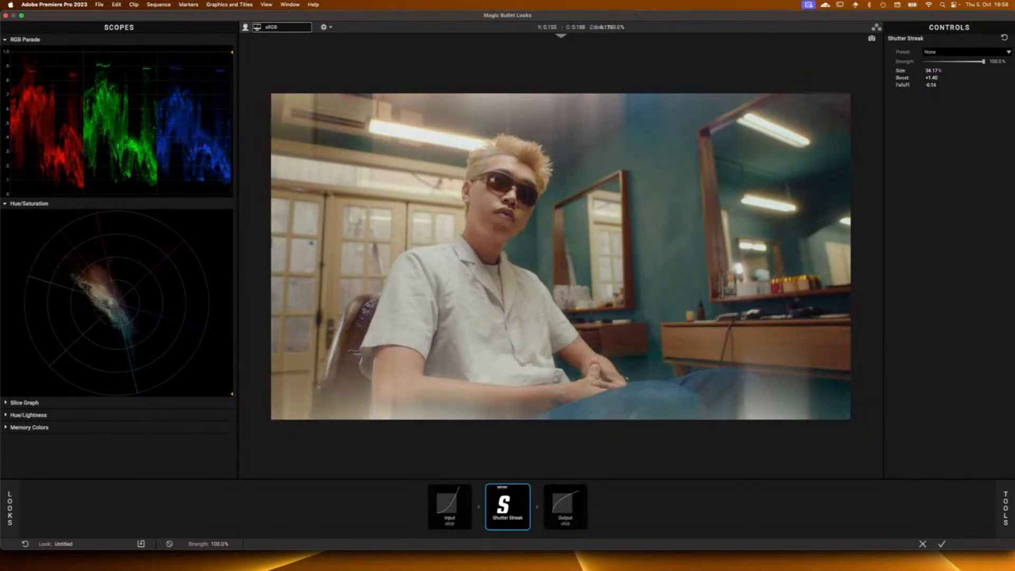
left_click(967, 62)
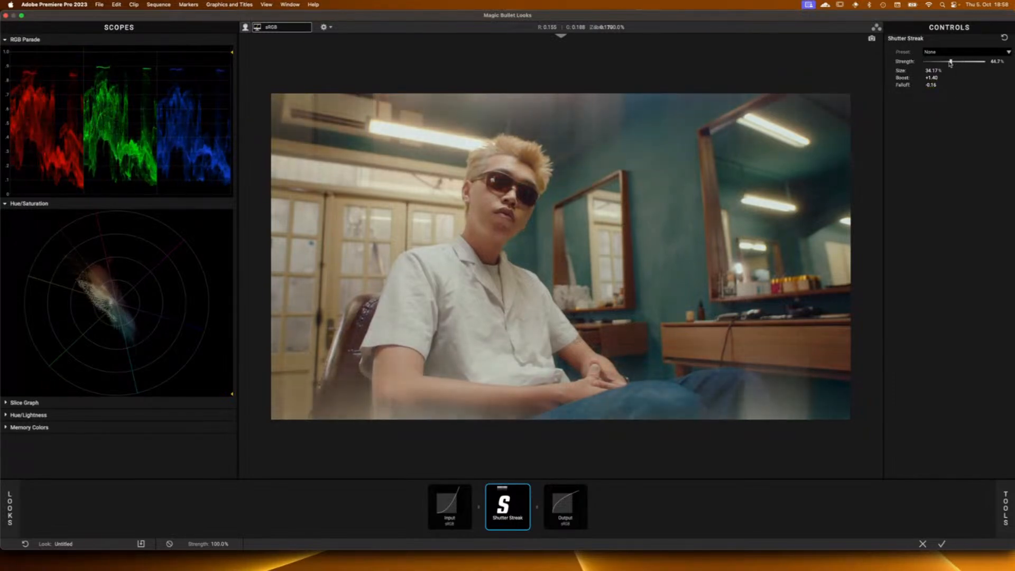
left_click_drag(950, 62, 964, 62)
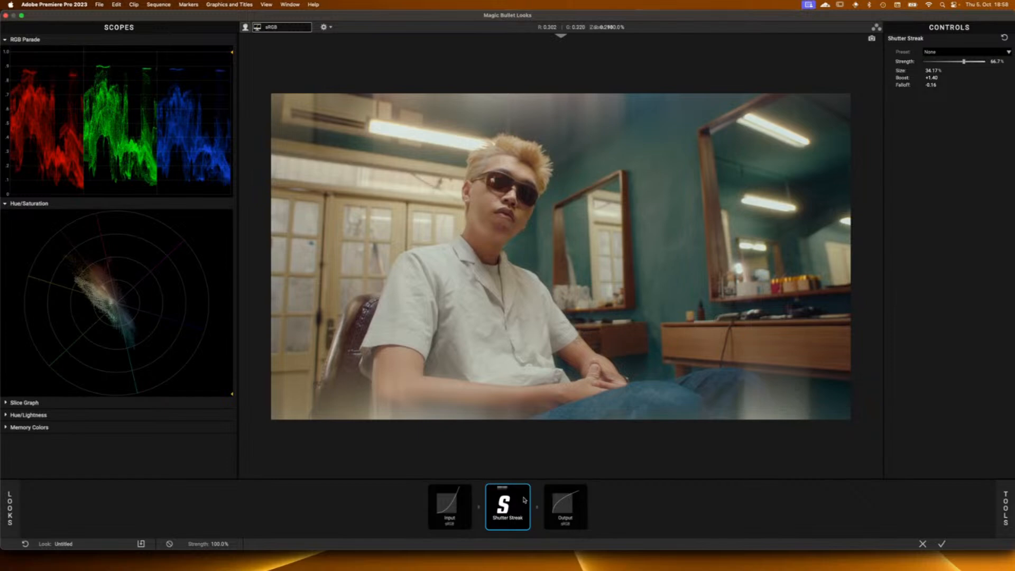
left_click_drag(524, 500, 797, 467)
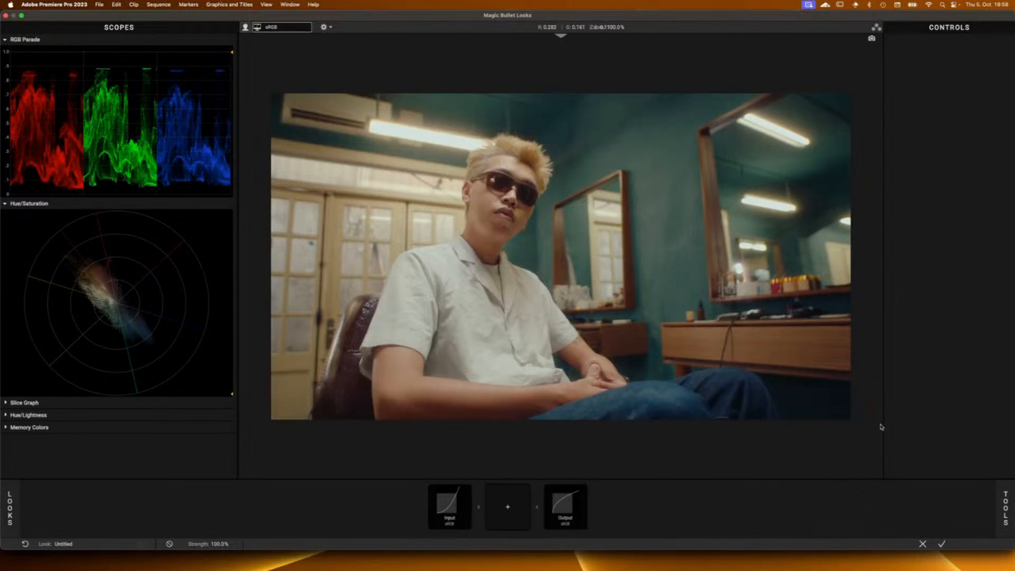
Step: Browse the available tools down to the Film category, try adding Colorista and remove it from the look
left_click(1001, 508)
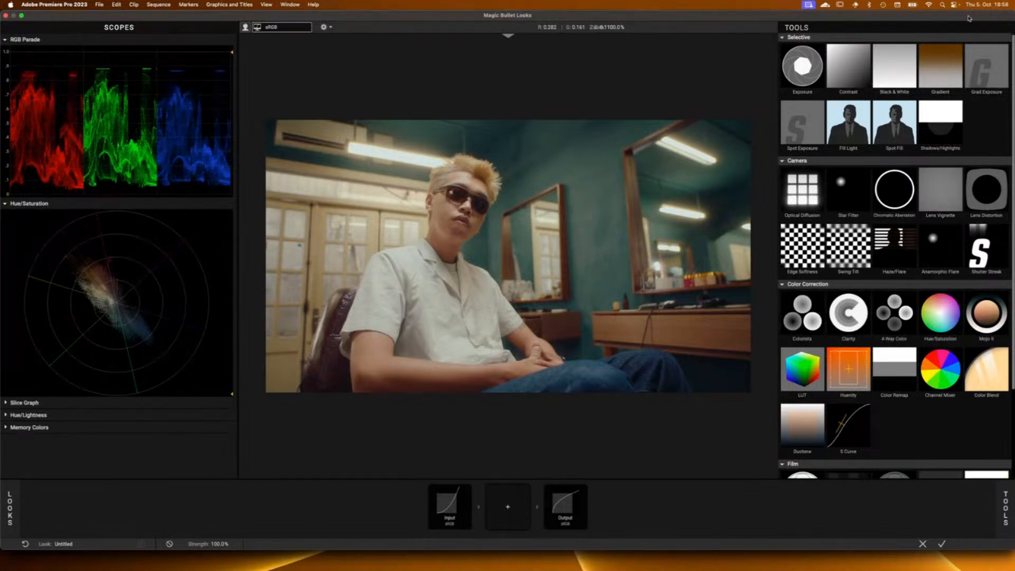
scroll(814, 401, "down", 2)
scroll(814, 401, "down", 3)
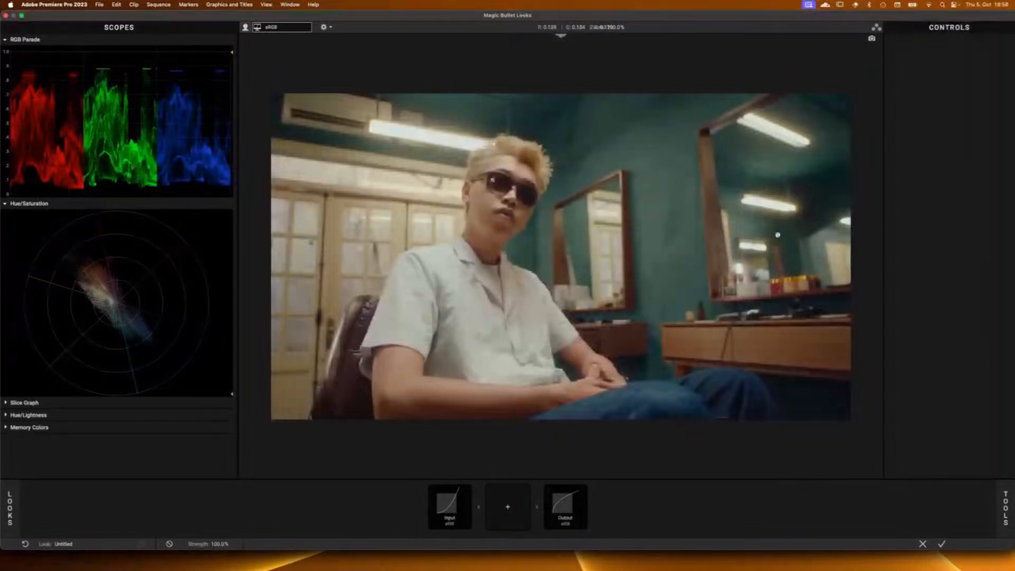
mouse_move(998, 502)
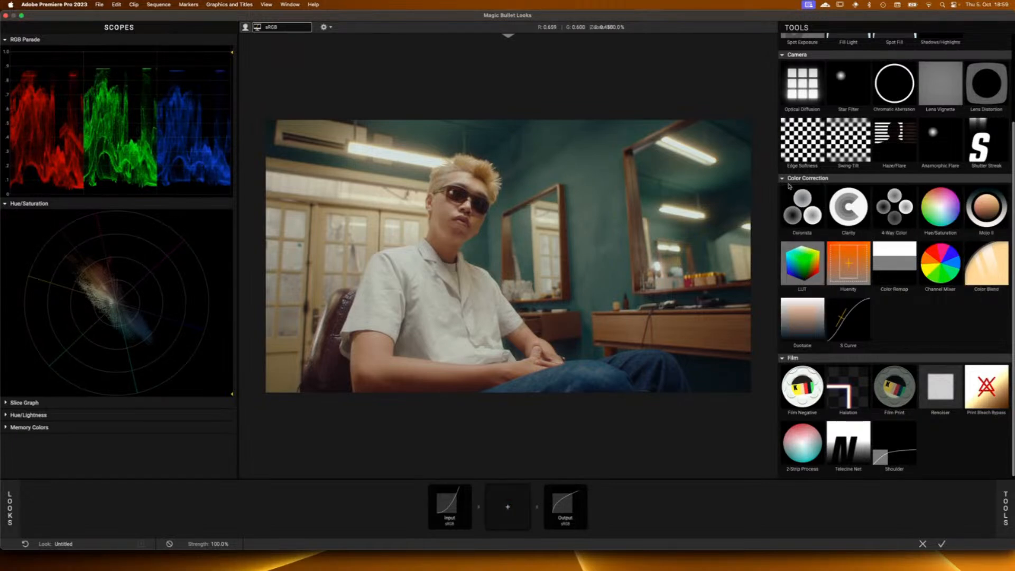
left_click(801, 211)
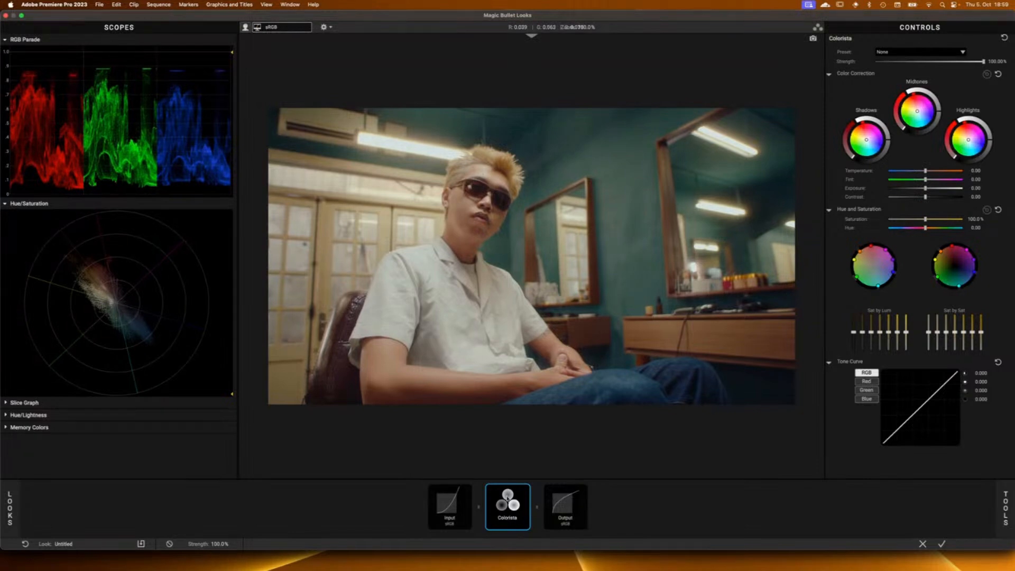
left_click_drag(508, 498, 538, 517)
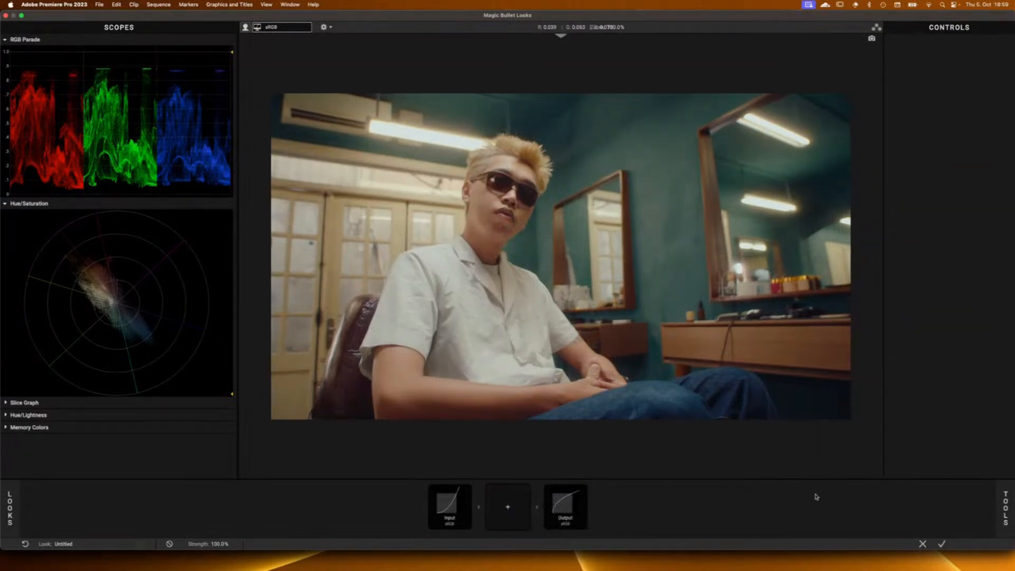
Step: Accept the look without any added tools and return to the Premiere Pro timeline
left_click(1006, 508)
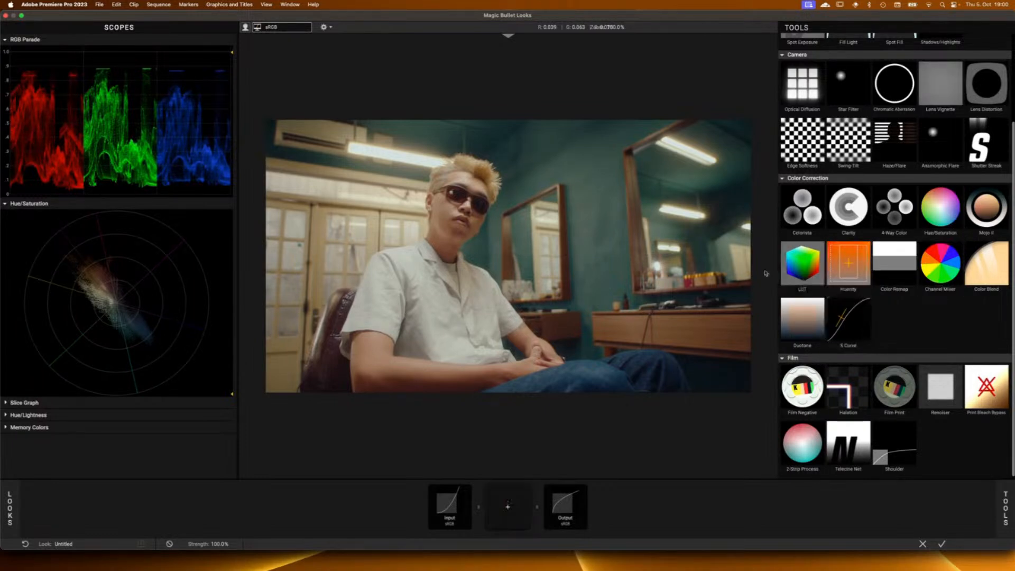
left_click(1005, 507)
left_click(1004, 510)
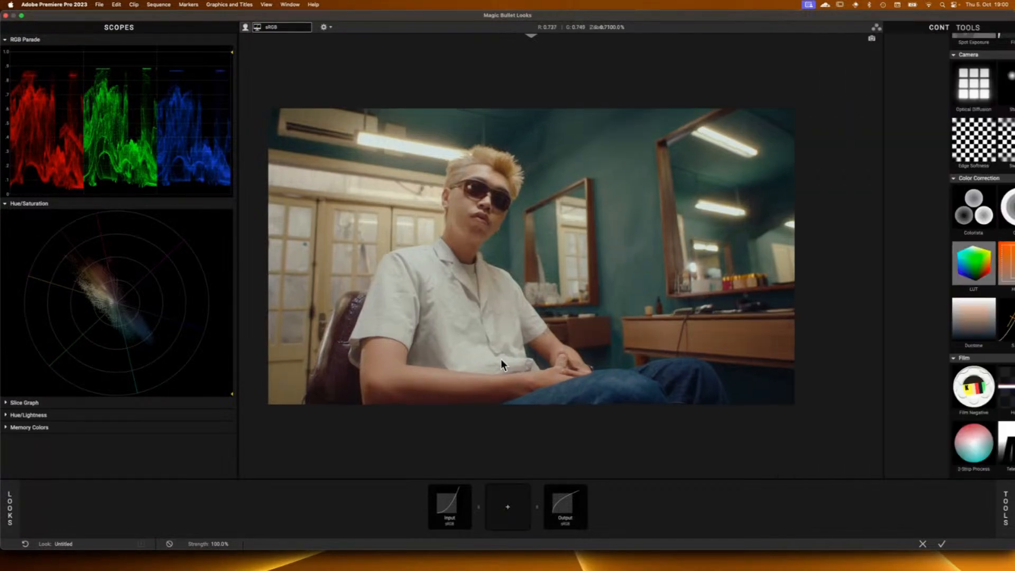
left_click(944, 544)
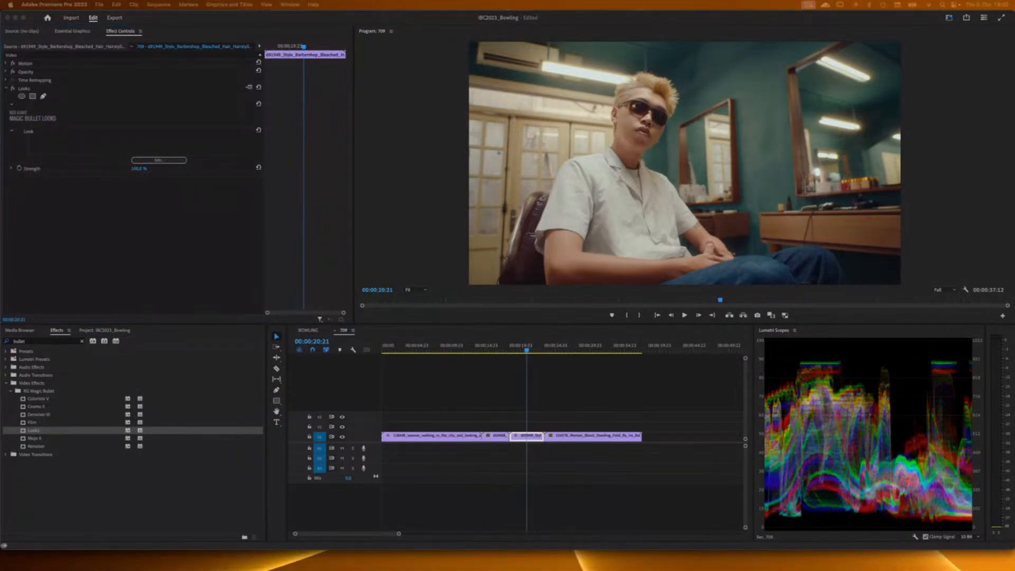
Step: Review the graded and flat footage in the BOWLING sequence from its start up to 00:00:07:02
left_click(305, 333)
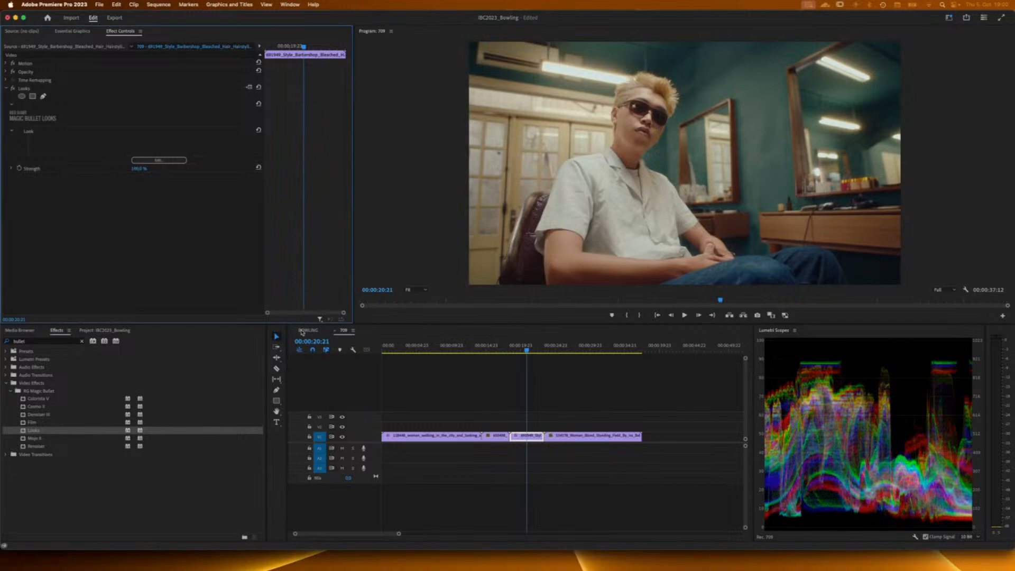
left_click(310, 332)
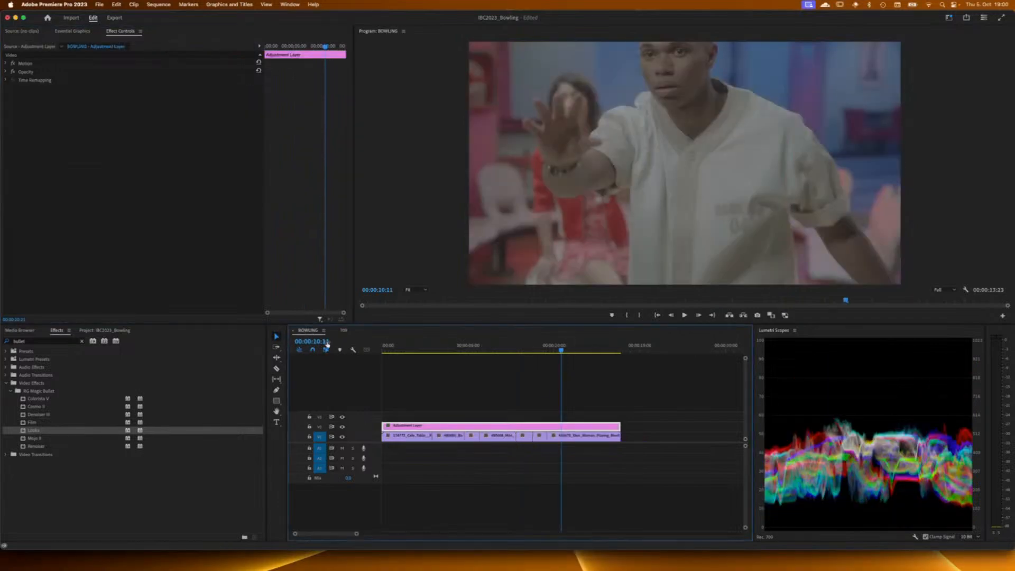
left_click(414, 350)
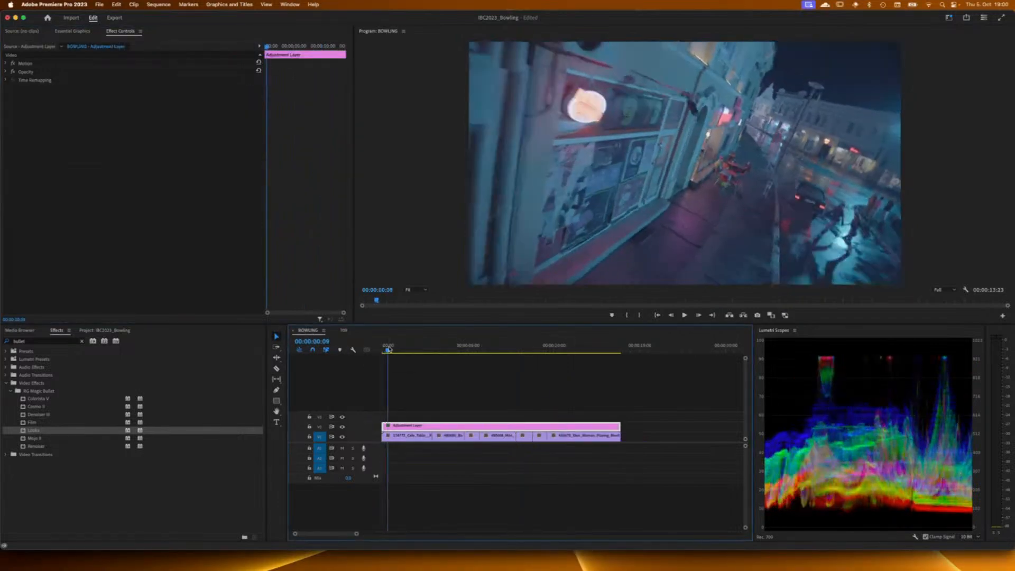
left_click_drag(414, 350, 503, 351)
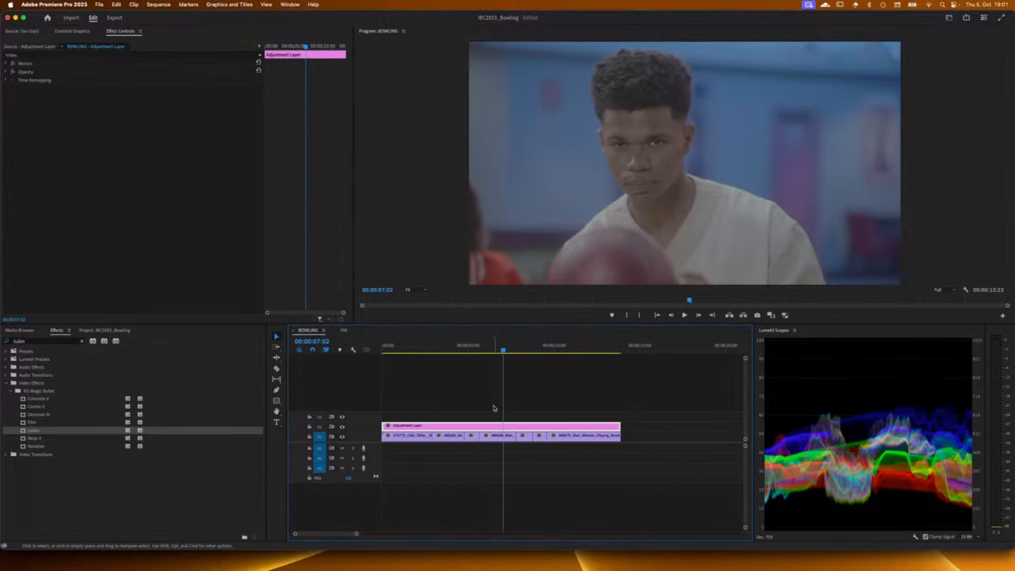
Step: Return to the 709 sequence and view the red sports car burnout clip at 00:00:16:07
left_click(343, 330)
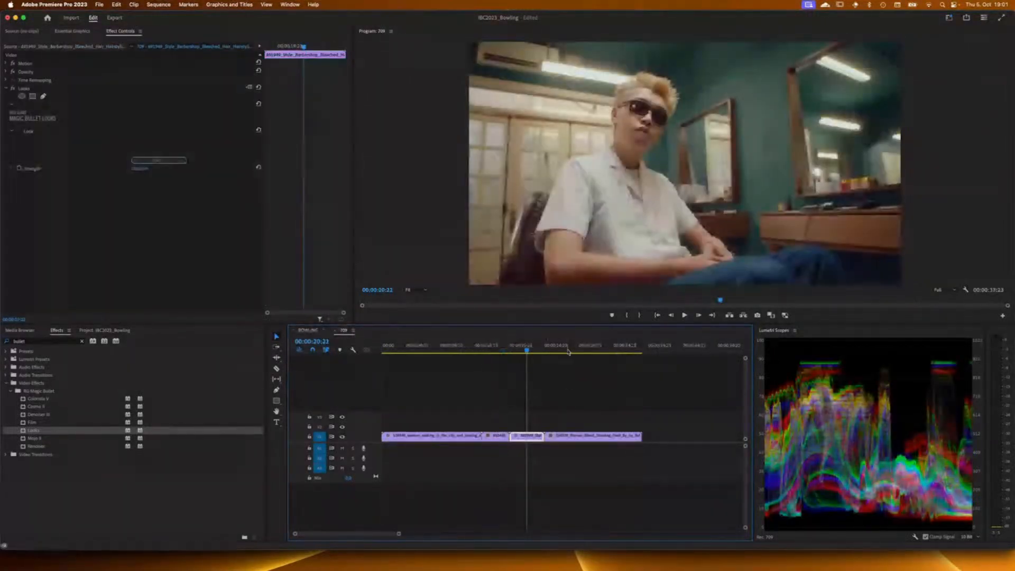
left_click(487, 350)
left_click_drag(486, 351, 495, 351)
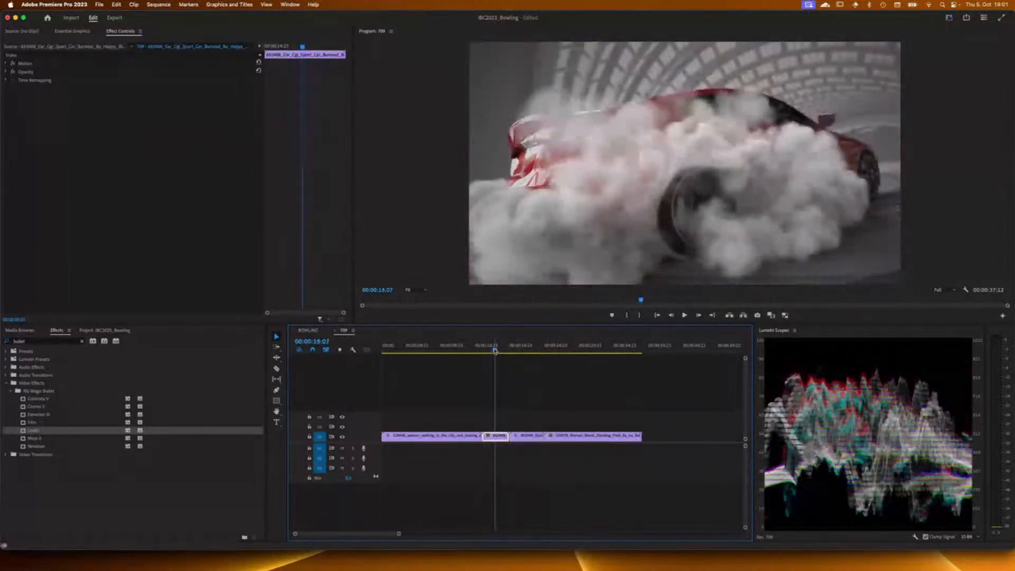
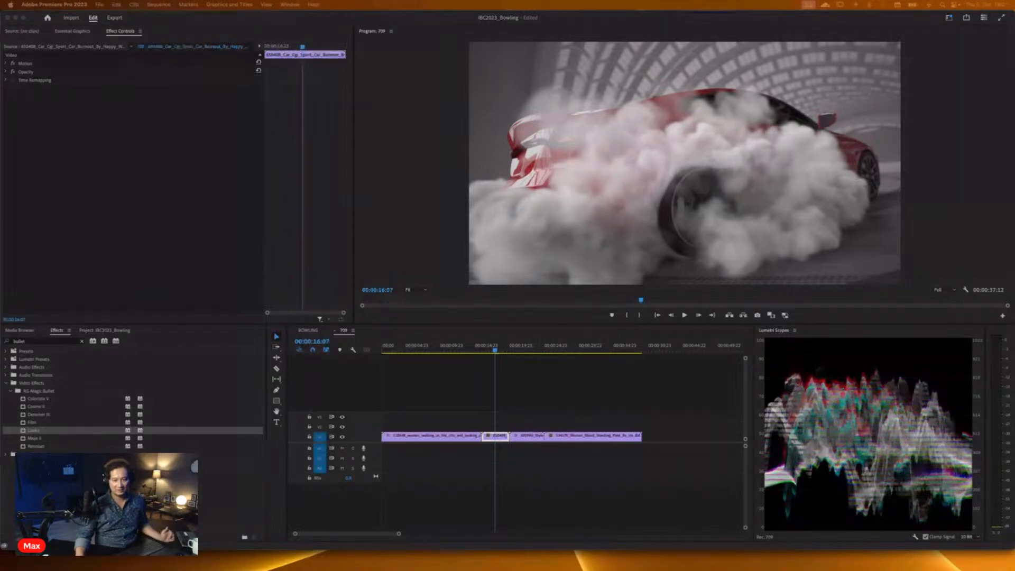
Step: Move the playhead to the barbershop clip at 00:00:21:06 and open its look for editing in Magic Bullet Looks
left_click(437, 353)
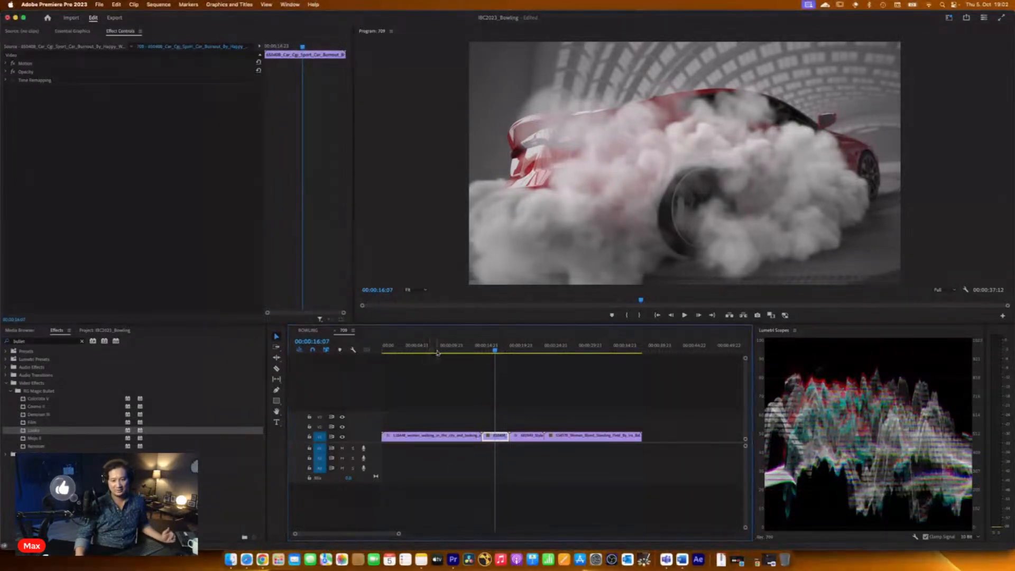
left_click(530, 352)
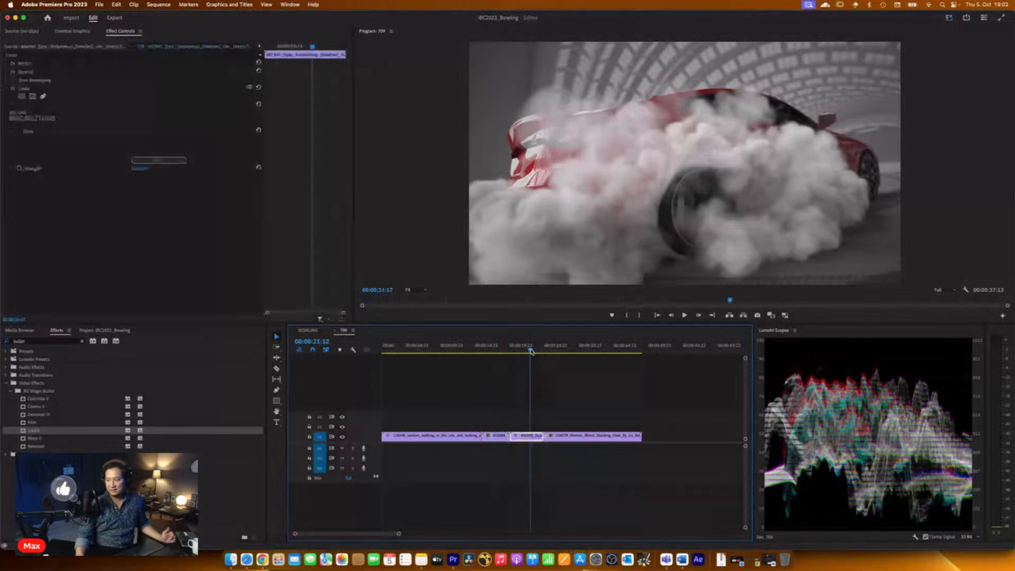
left_click_drag(531, 352, 530, 351)
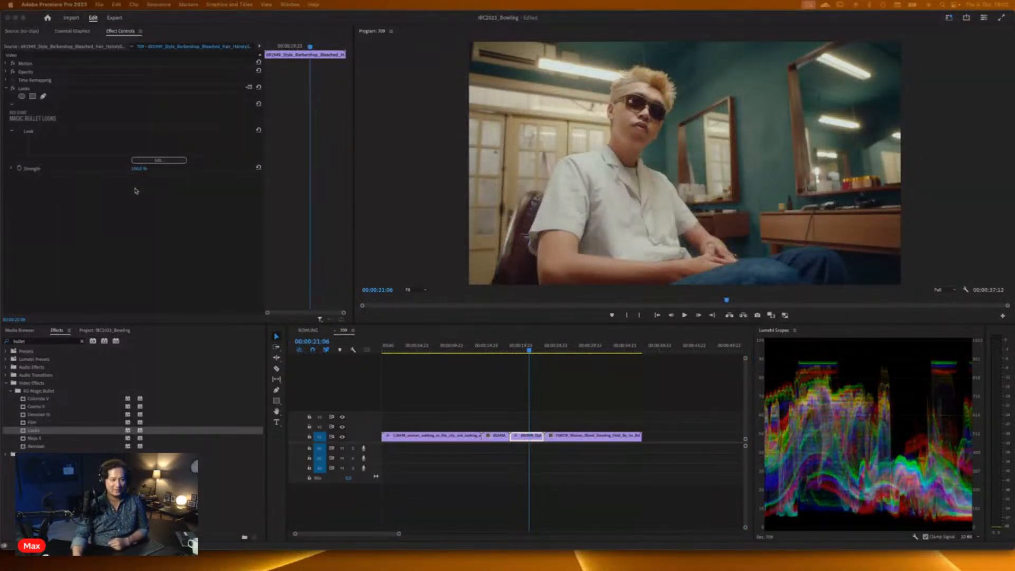
left_click(161, 161)
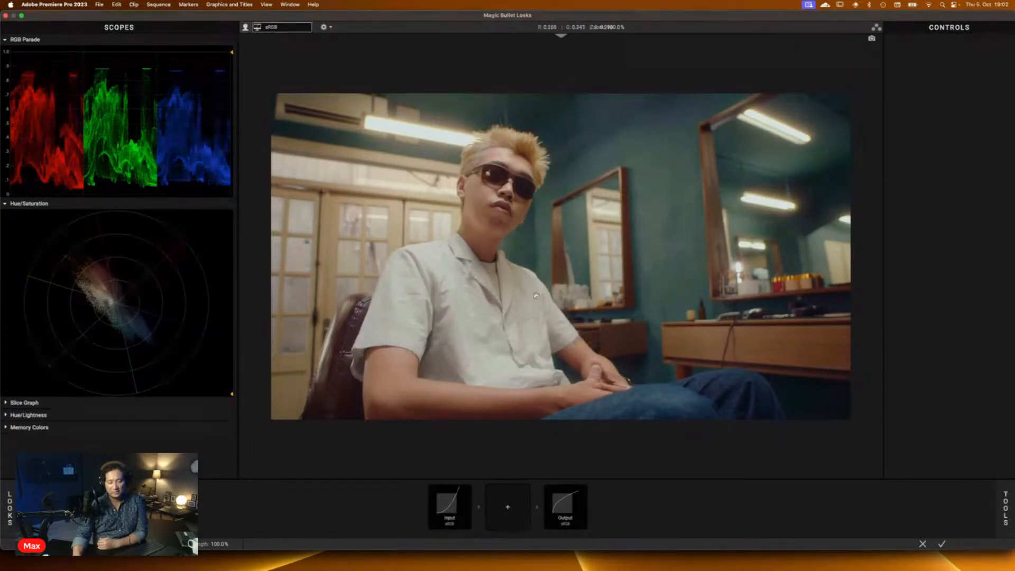
Step: Inspect the input's color management settings and its available color handling modes
left_click(452, 501)
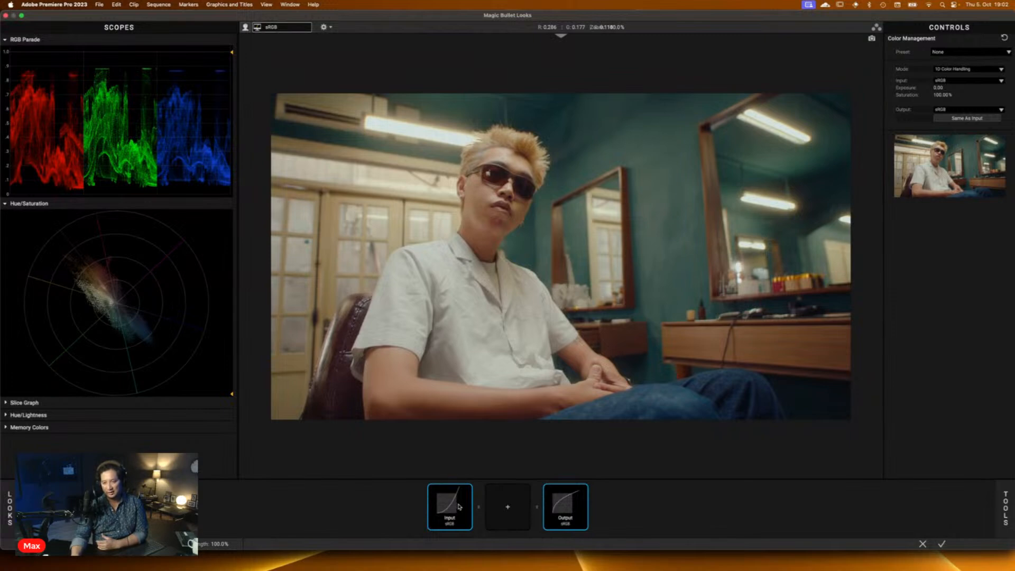
left_click(959, 73)
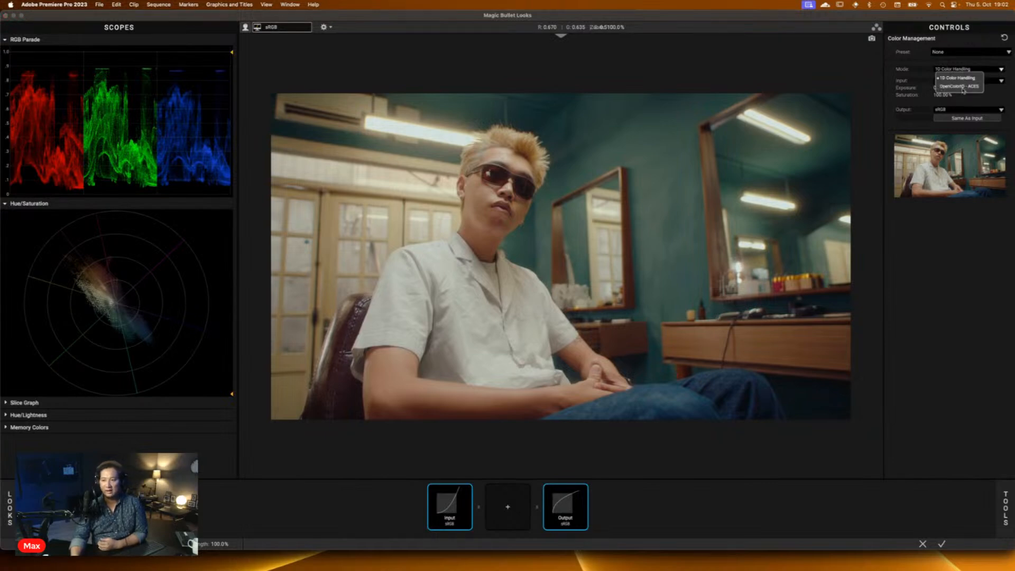
left_click(966, 289)
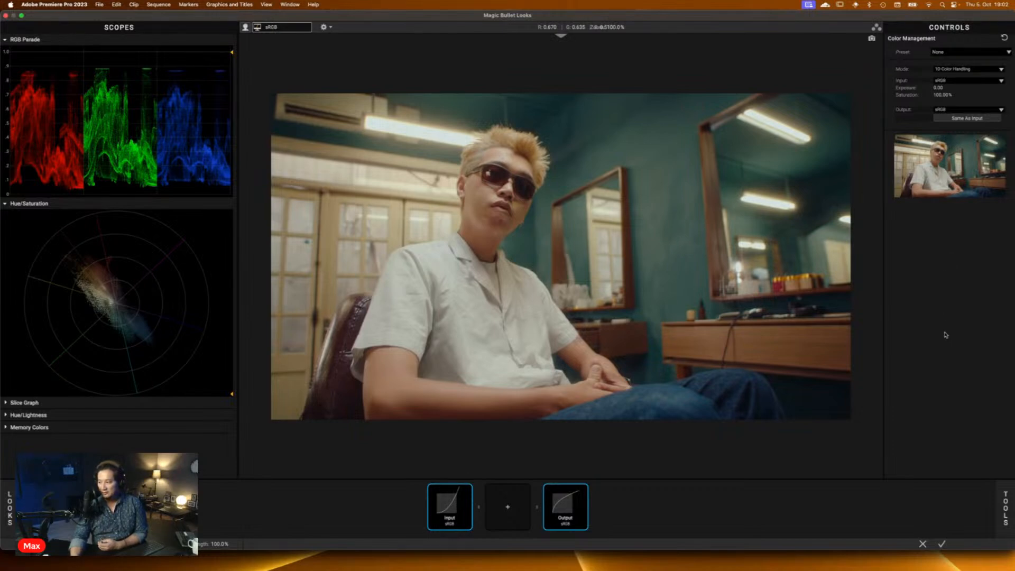
Step: Add the Colorista tool to the look between the input and output stages
left_click(1006, 508)
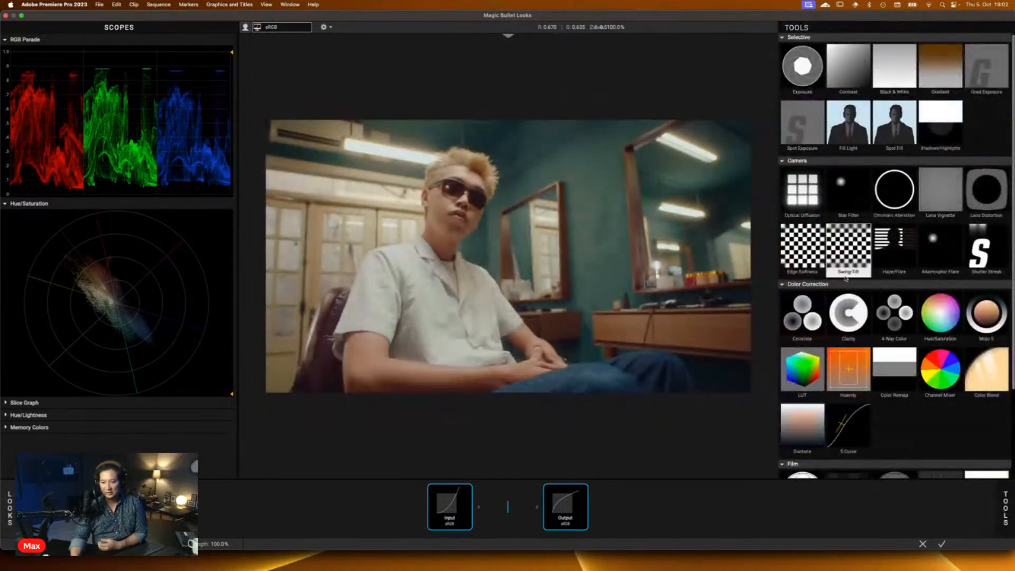
scroll(851, 275, "down", 2)
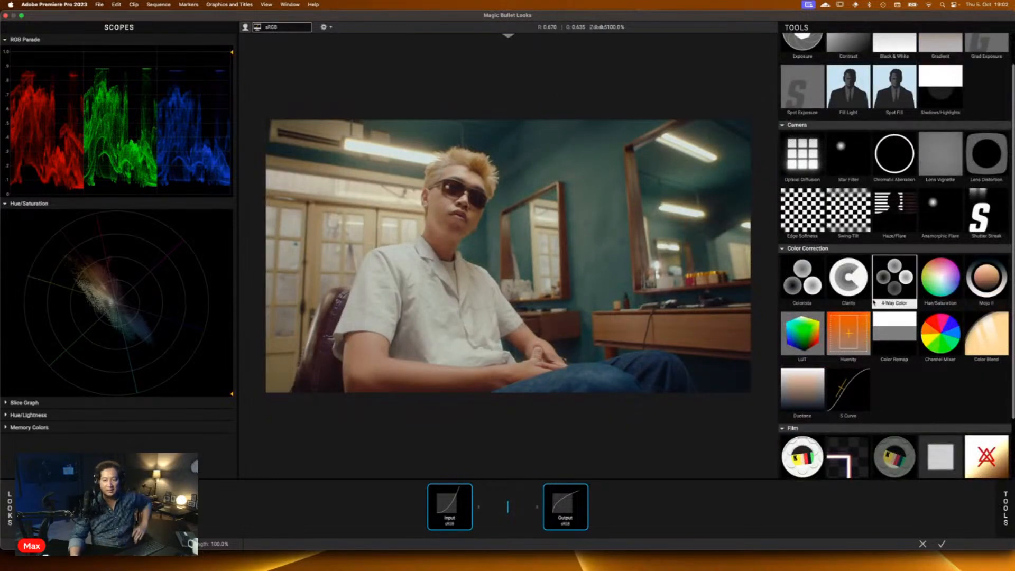
left_click_drag(807, 280, 507, 507)
left_click(511, 508)
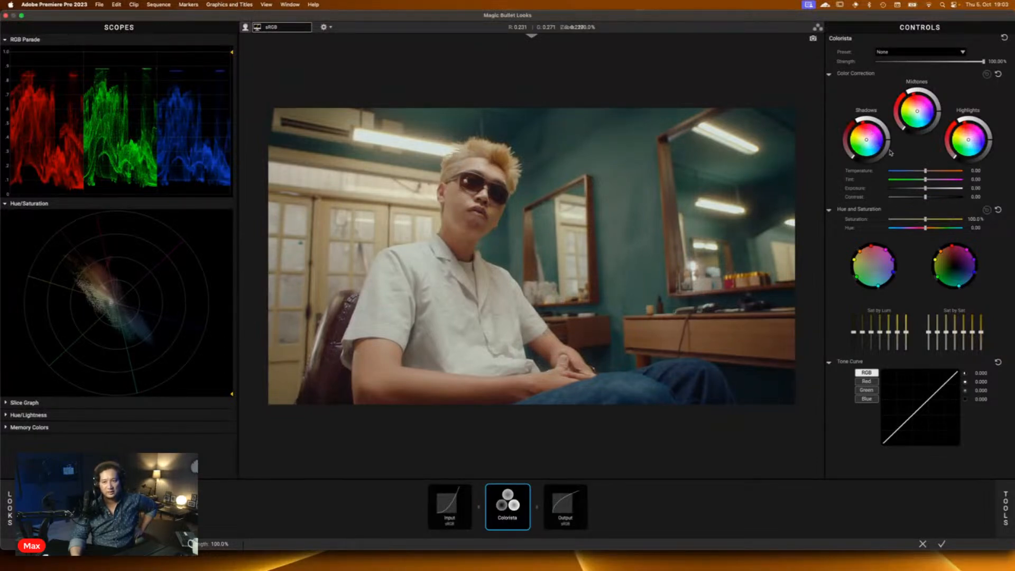
Step: Grade with Colorista: push shadows toward blue and midtones toward orange, with temperature at -2.22 and tint at -4.44
left_click_drag(889, 141, 889, 142)
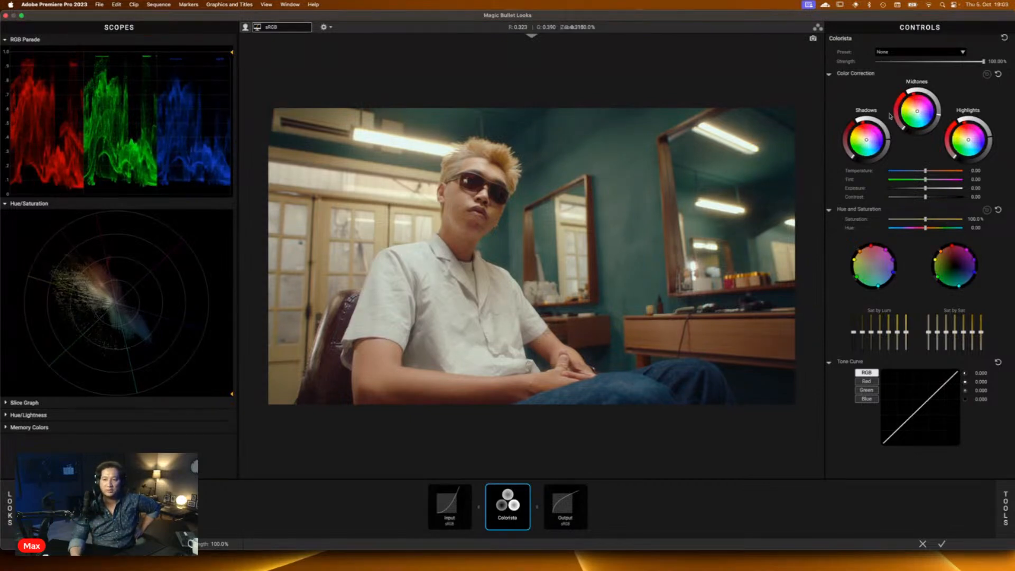
left_click_drag(874, 141, 870, 144)
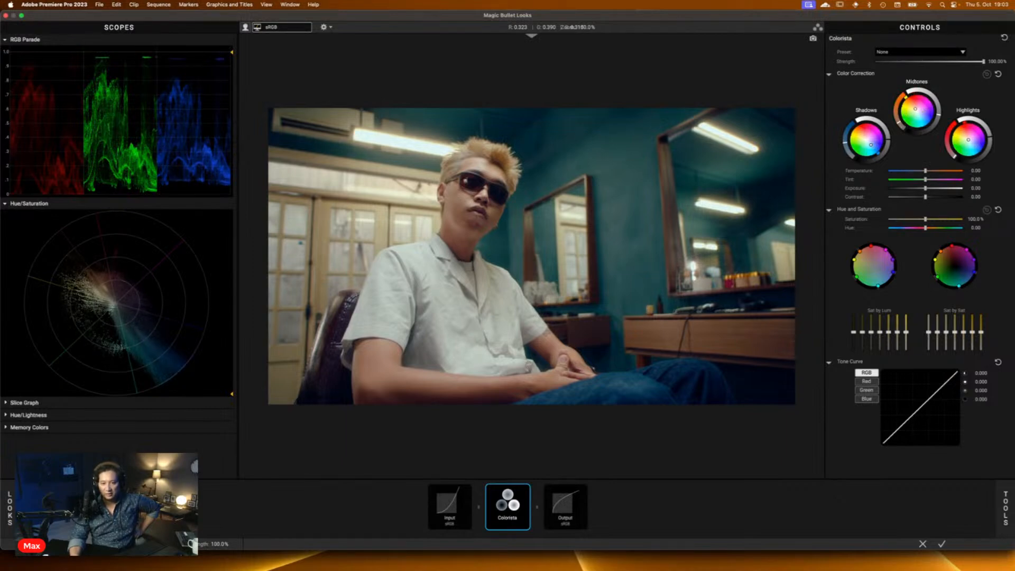
left_click_drag(916, 109, 914, 106)
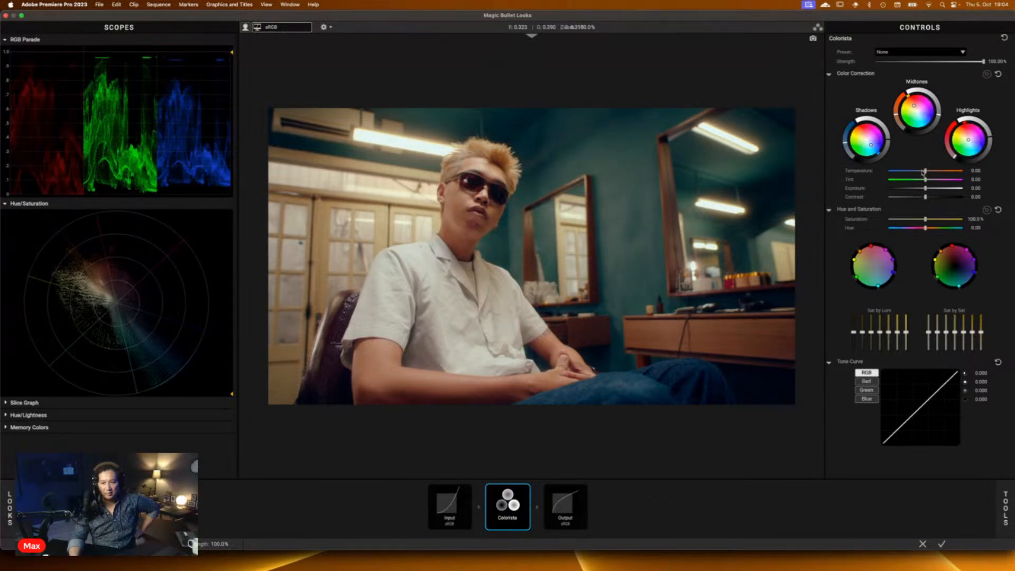
left_click_drag(925, 172, 924, 181)
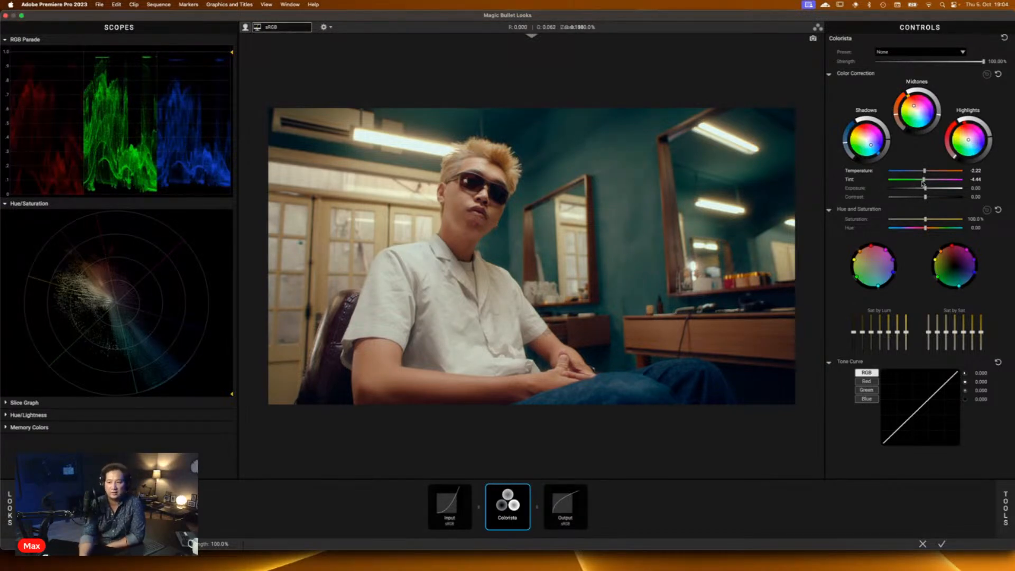
Step: Fine-tune the Colorista tint to -3.33
left_click_drag(923, 180, 918, 181)
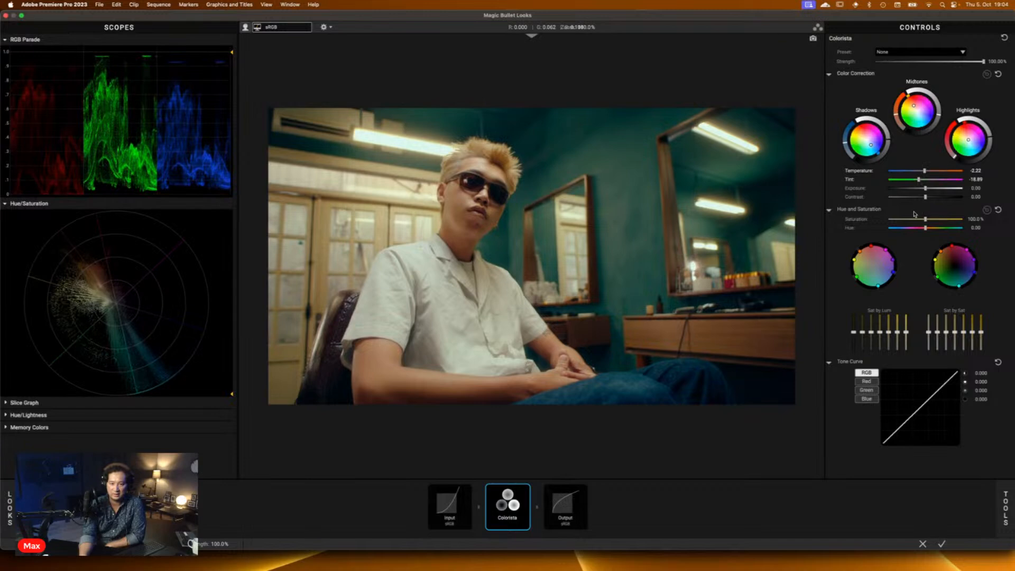
left_click_drag(920, 180, 924, 180)
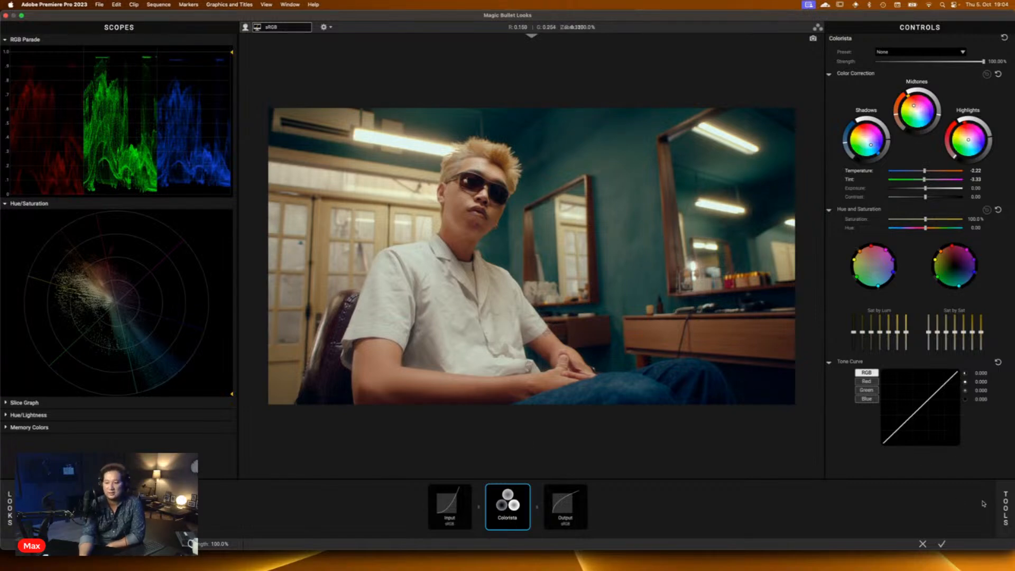
Step: Try adding a Contrast tool between the input stage and Colorista, and remove it from the look
left_click(1006, 509)
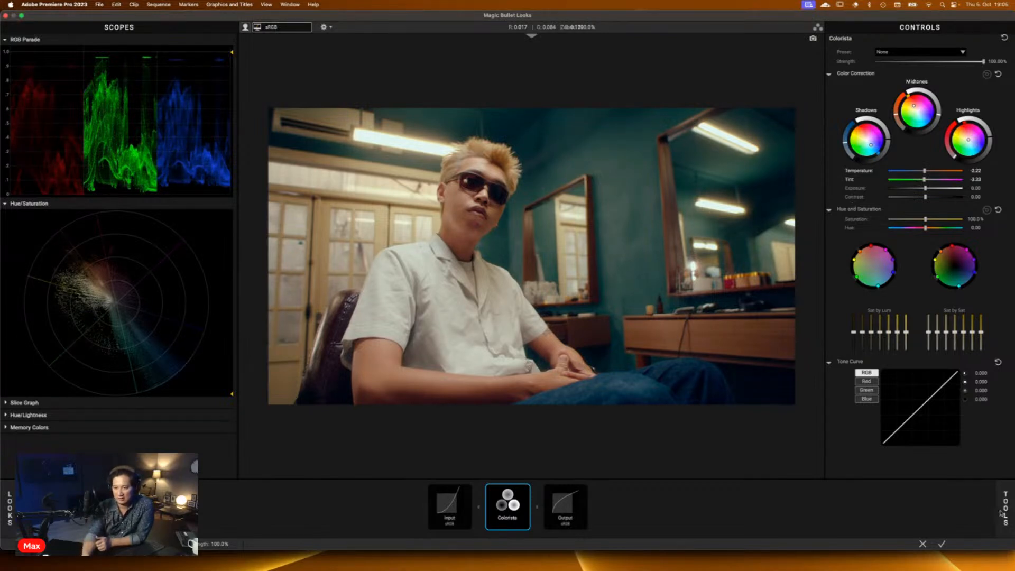
mouse_move(1003, 512)
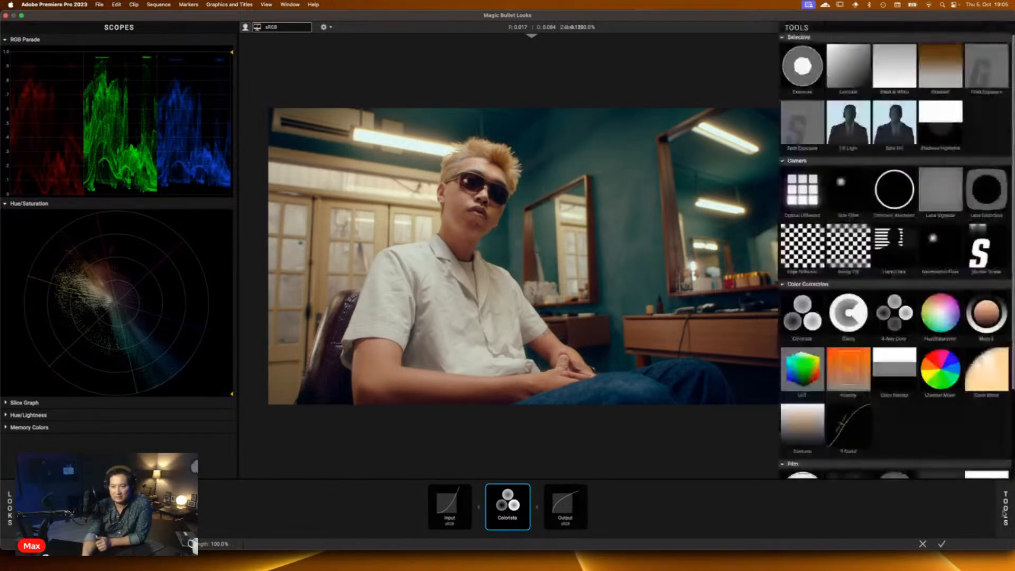
left_click_drag(852, 80, 483, 476)
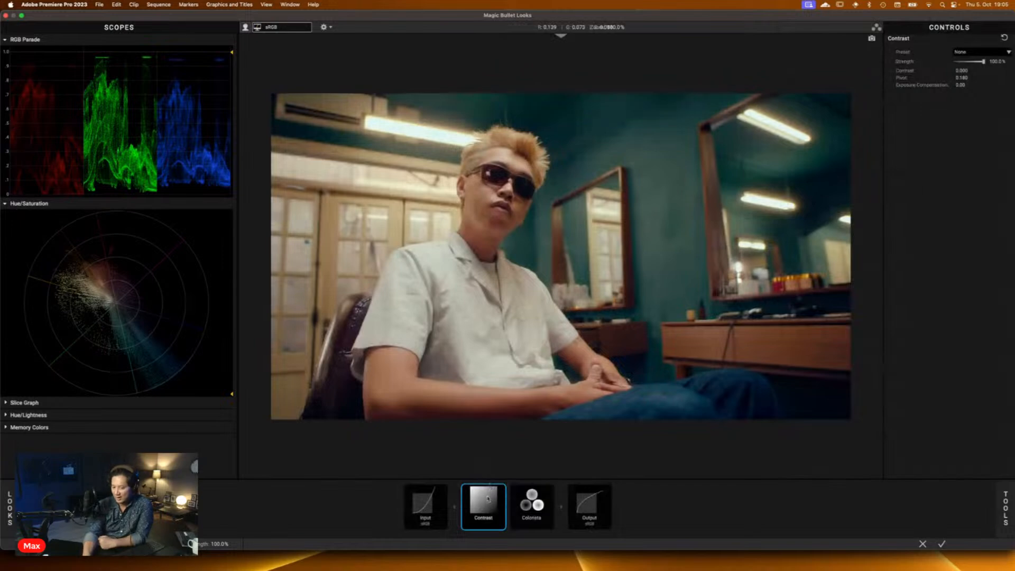
left_click_drag(487, 500, 816, 510)
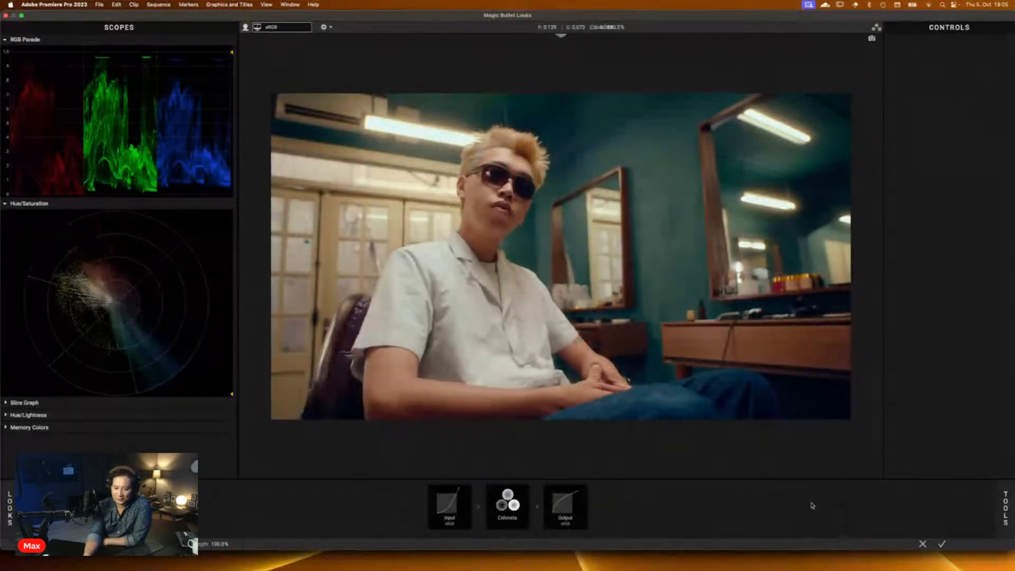
Step: Try raising and lowering Colorista's overall saturation, resetting it to 100% after each trial
left_click(513, 505)
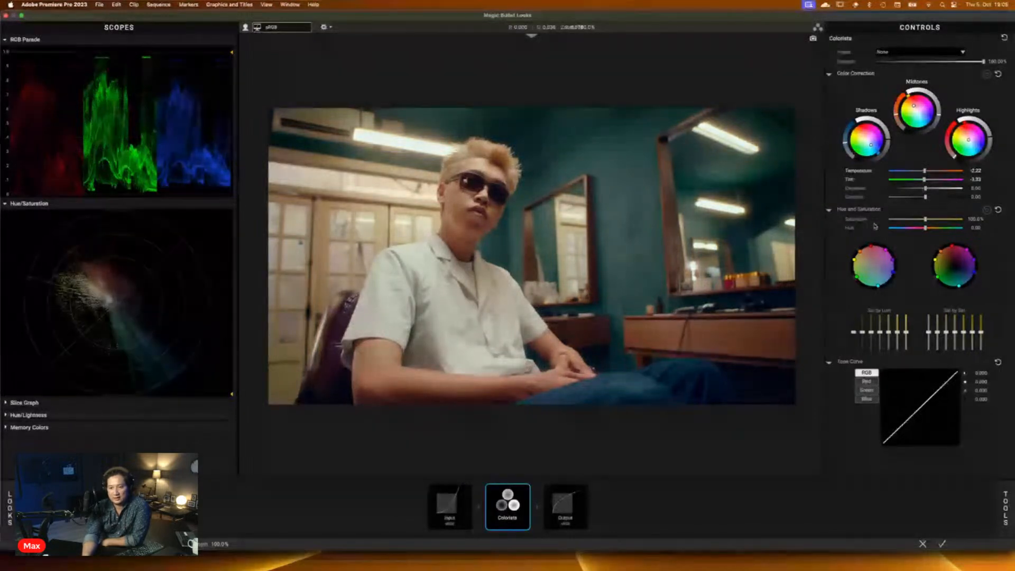
mouse_move(926, 219)
left_mouse_down()
mouse_move(916, 221)
mouse_move(937, 220)
left_mouse_up()
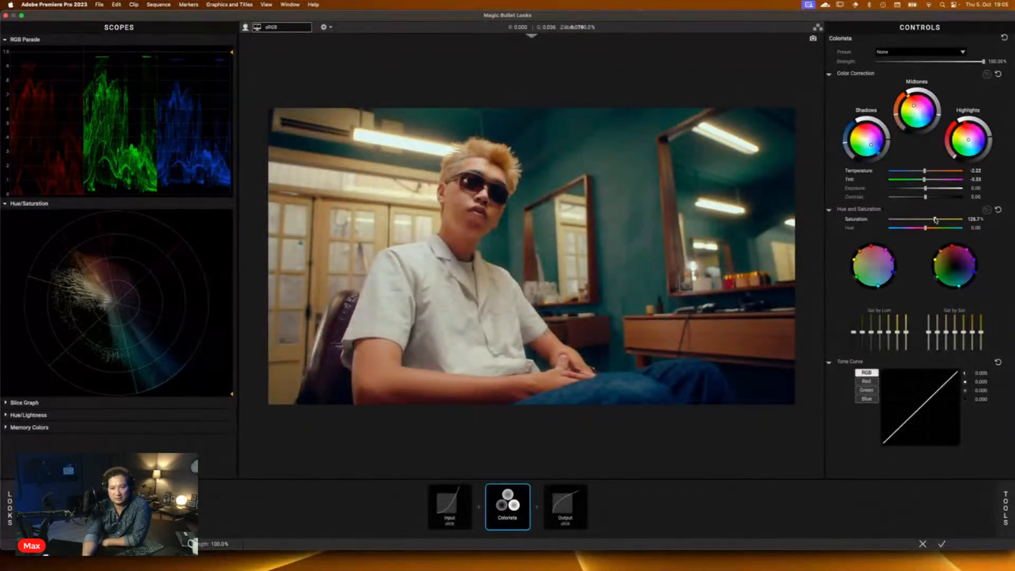
left_click(864, 221)
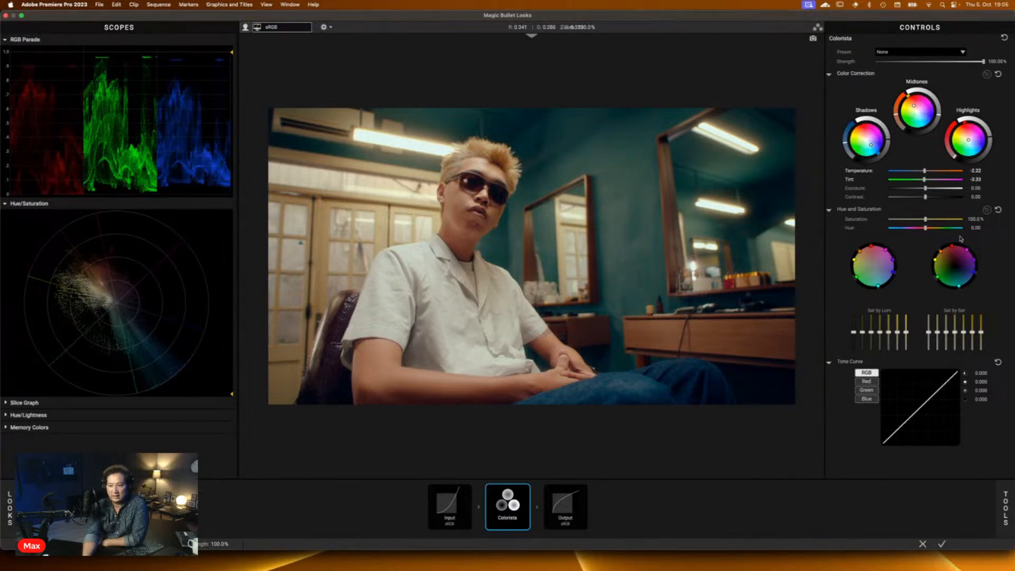
left_click_drag(927, 220, 922, 221)
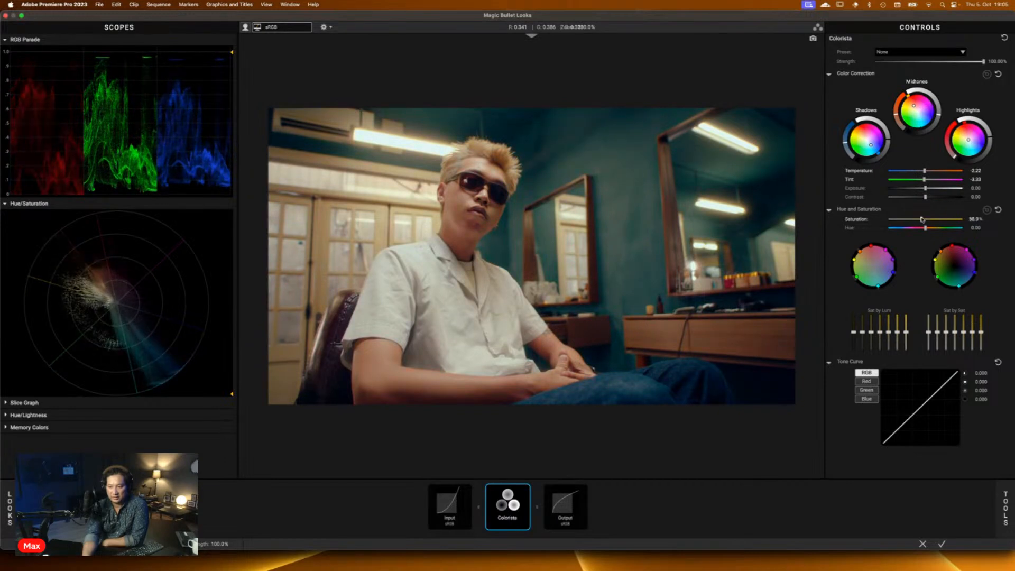
double_click(851, 218)
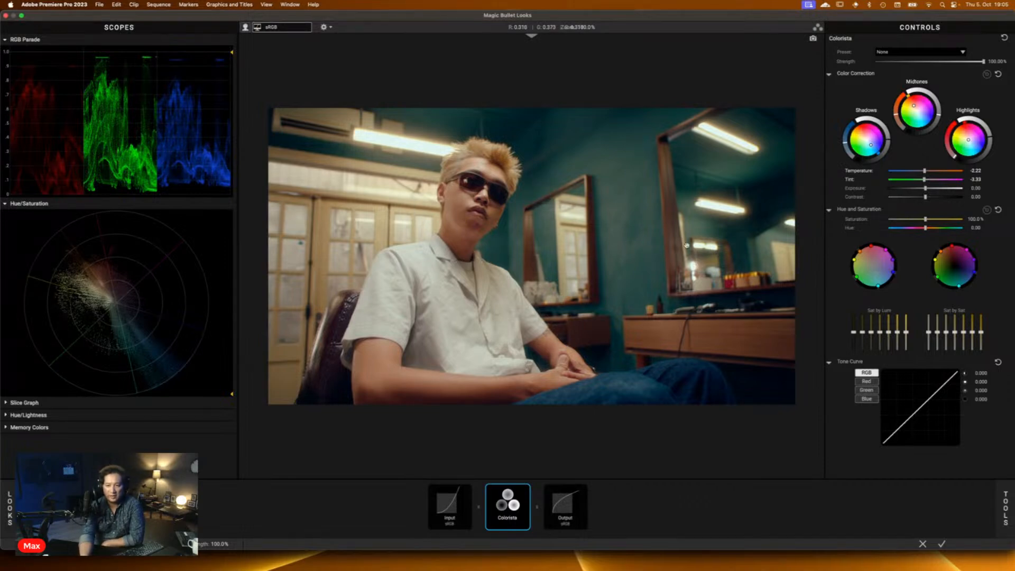
Step: Try shifting Colorista's overall hue in both directions, including +24.00 and -12.00, and reset it to 0.00
left_click_drag(928, 231, 931, 231)
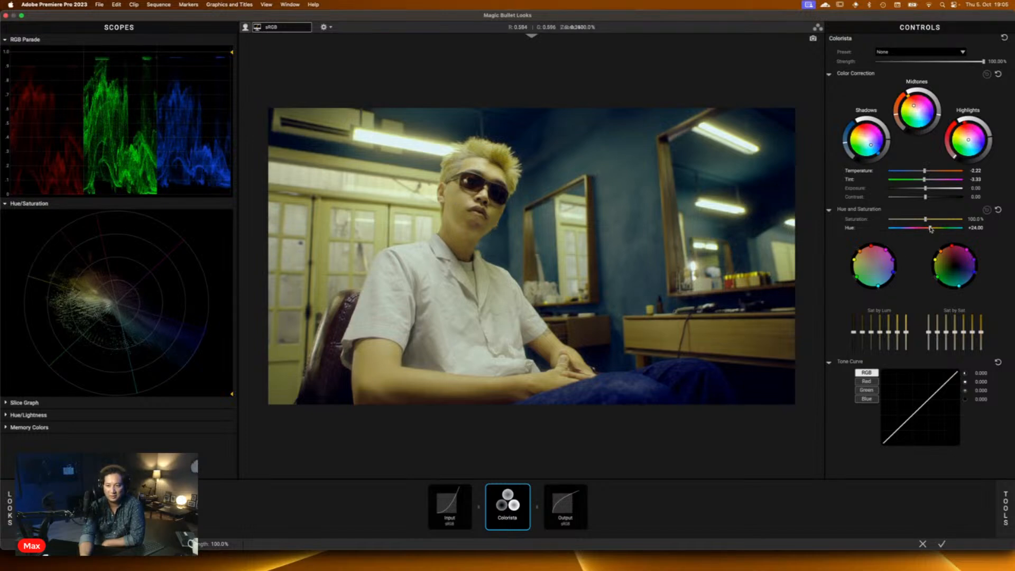
left_click_drag(930, 229, 924, 230)
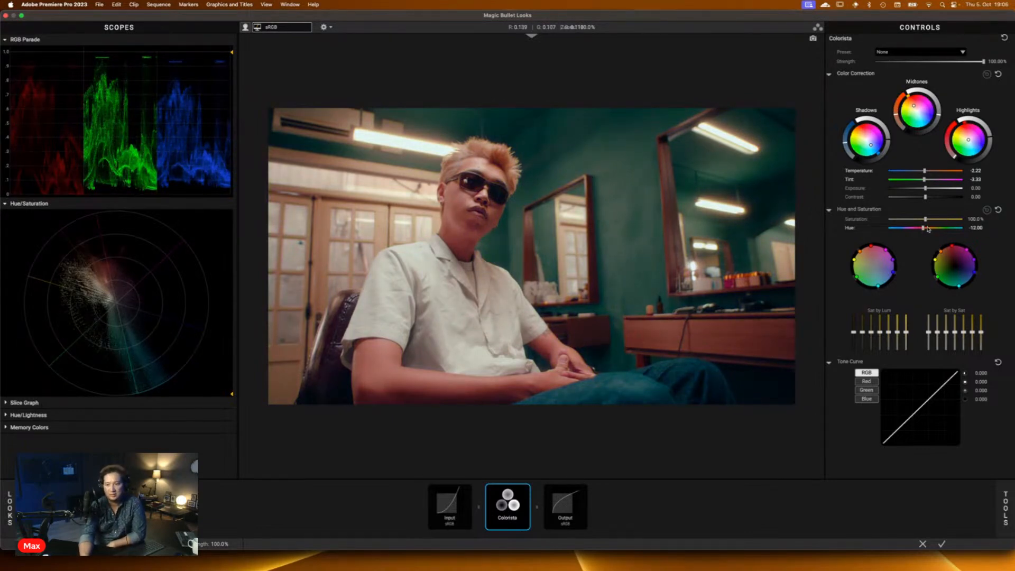
left_click_drag(924, 229, 927, 229)
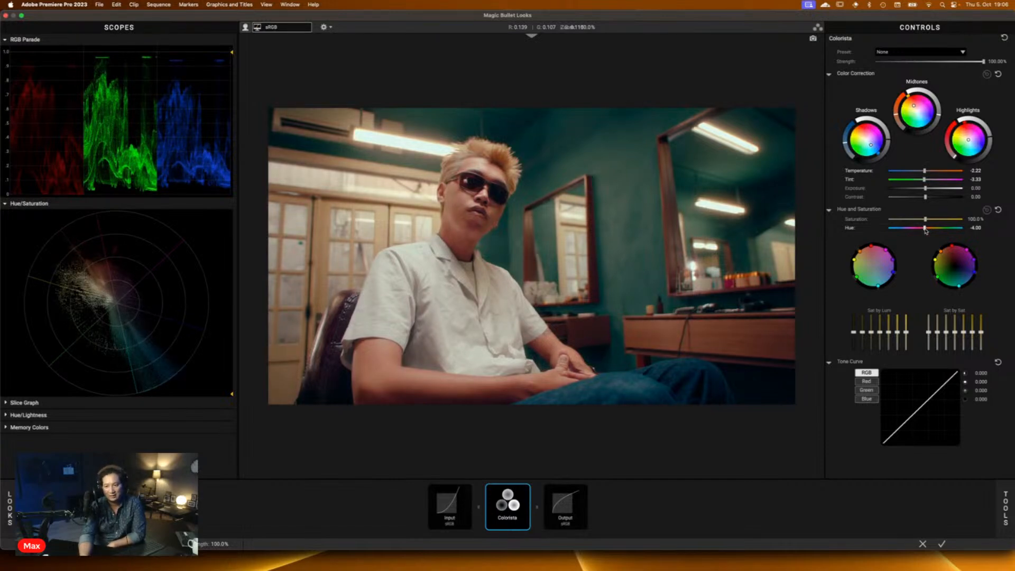
left_click_drag(925, 229, 926, 229)
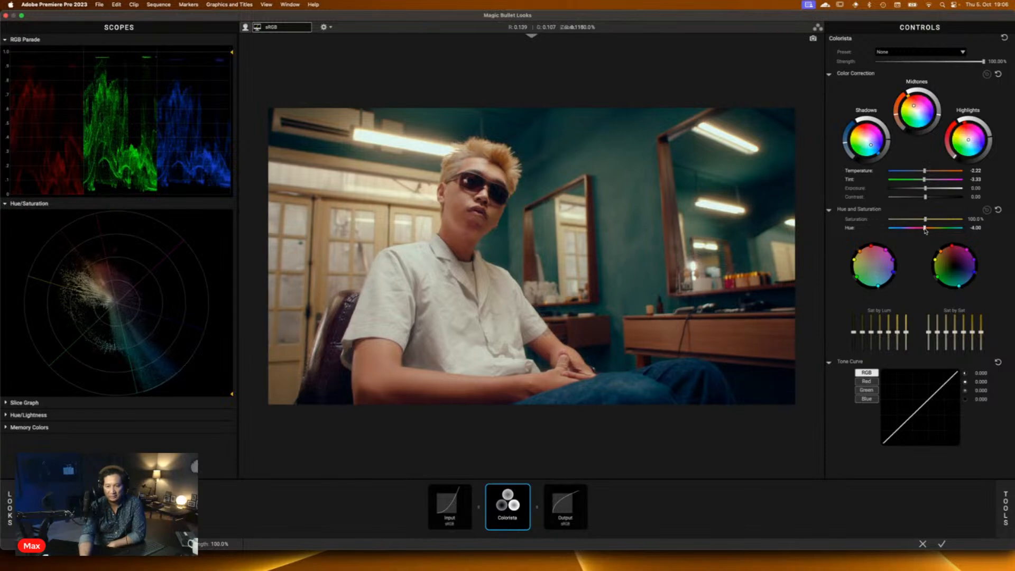
left_click_drag(926, 229, 925, 229)
double_click(852, 229)
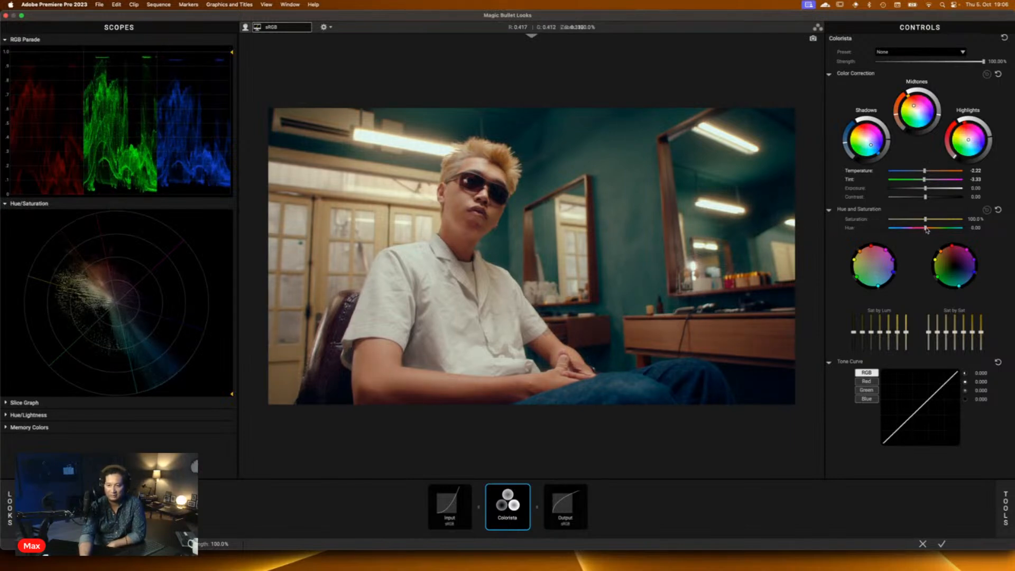
left_click_drag(926, 229, 926, 229)
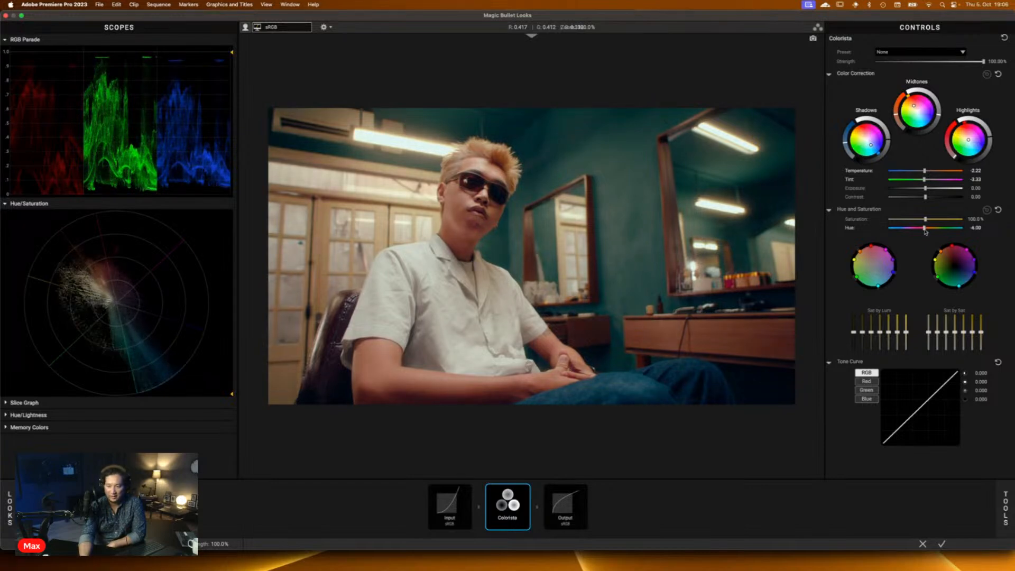
double_click(849, 230)
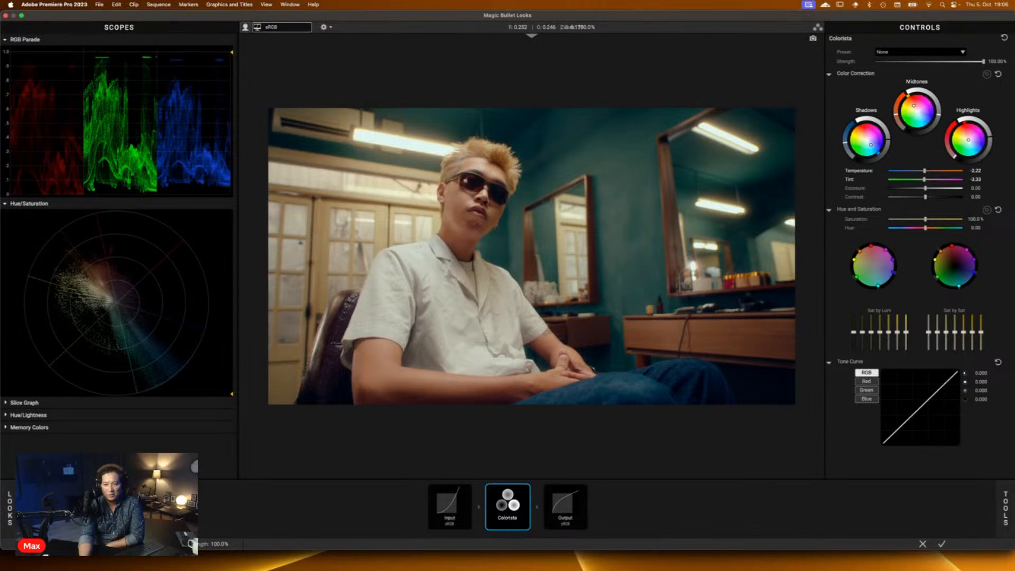
Step: Try desaturating the reds on the hue and saturation wheel by moving their handle inward, and reset the handle
mouse_move(893, 272)
left_mouse_down()
mouse_move(874, 268)
mouse_move(893, 272)
left_mouse_up()
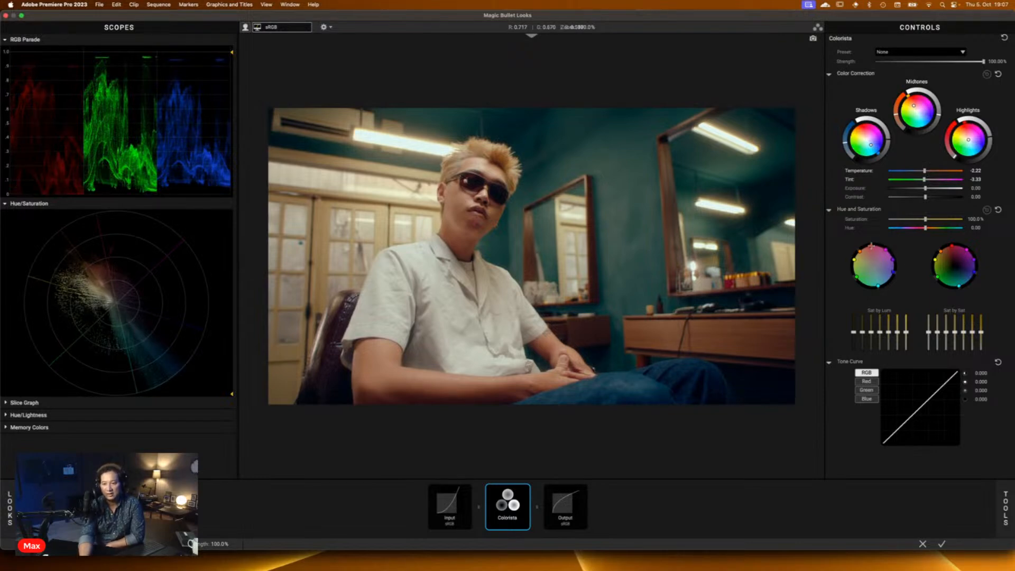
left_click_drag(871, 246, 873, 263)
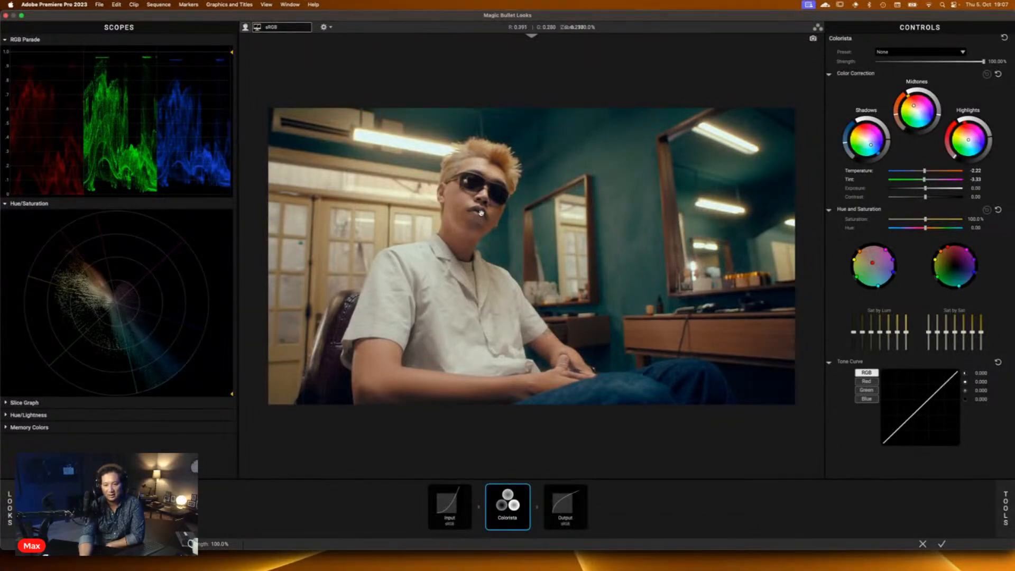
double_click(873, 263)
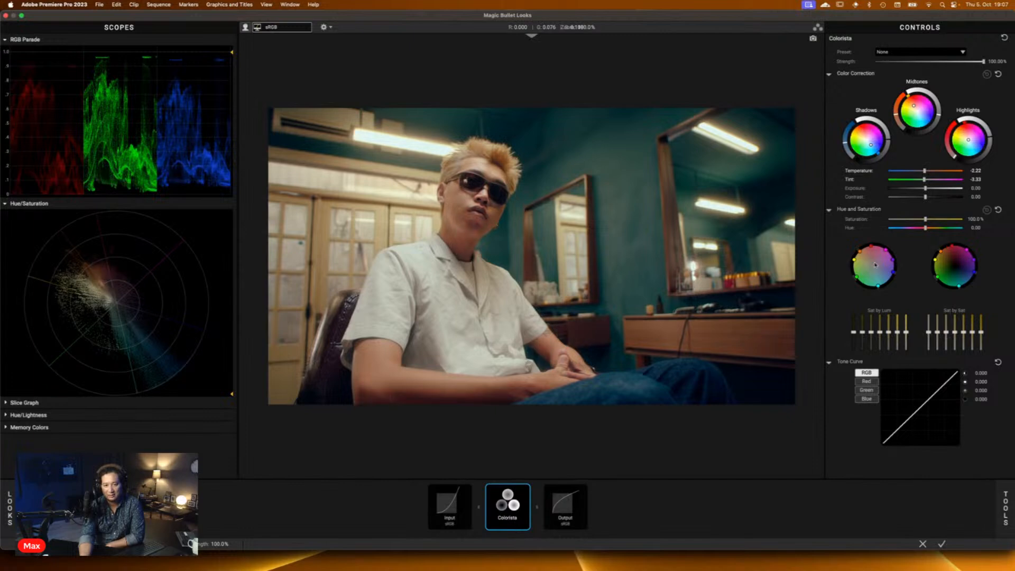
mouse_move(874, 243)
left_mouse_down()
mouse_move(875, 262)
mouse_move(872, 250)
left_mouse_up()
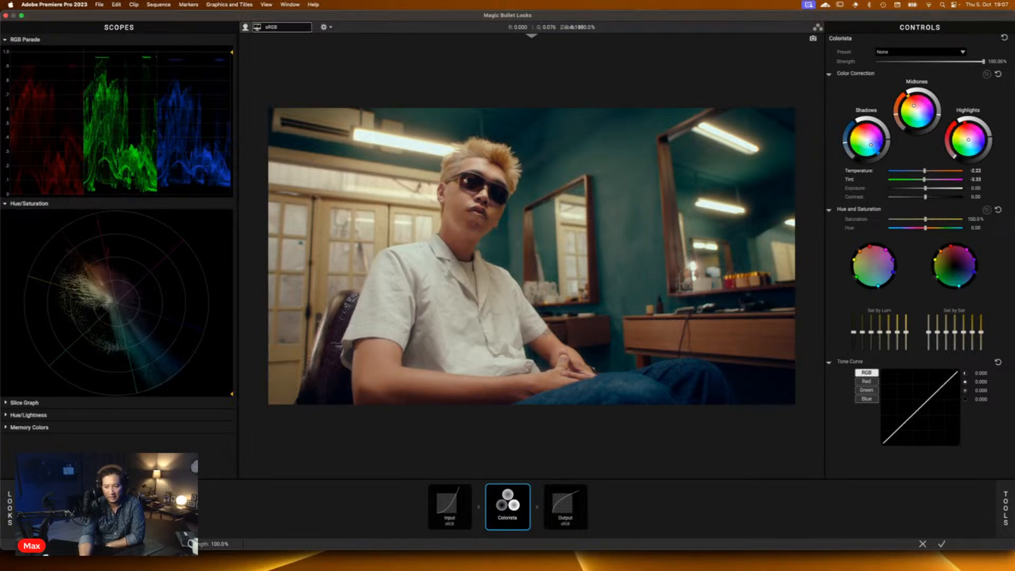
left_click_drag(869, 244, 871, 246)
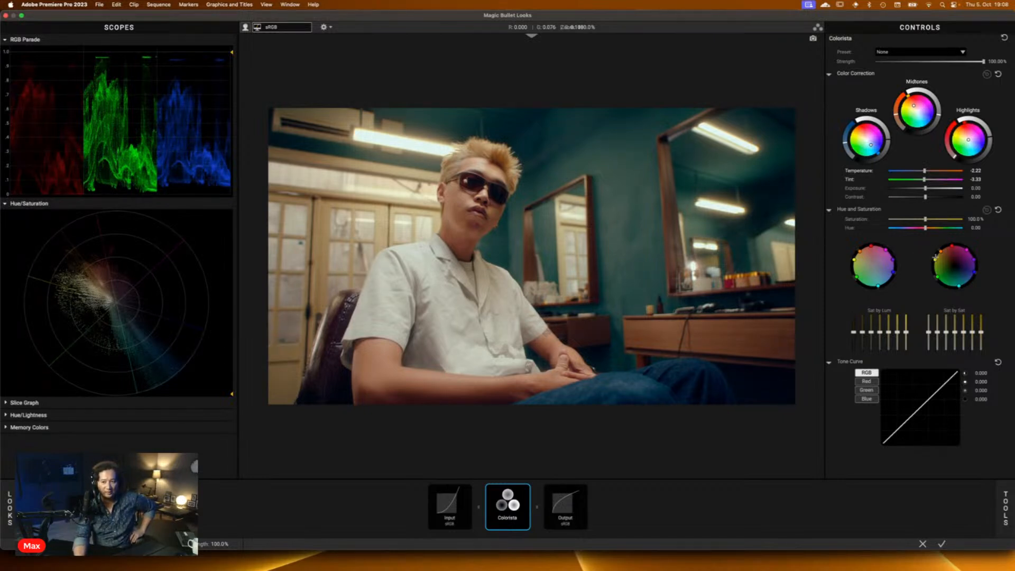
Step: Try moving the red and orange handles on the lightness wheel
left_click_drag(953, 247, 952, 246)
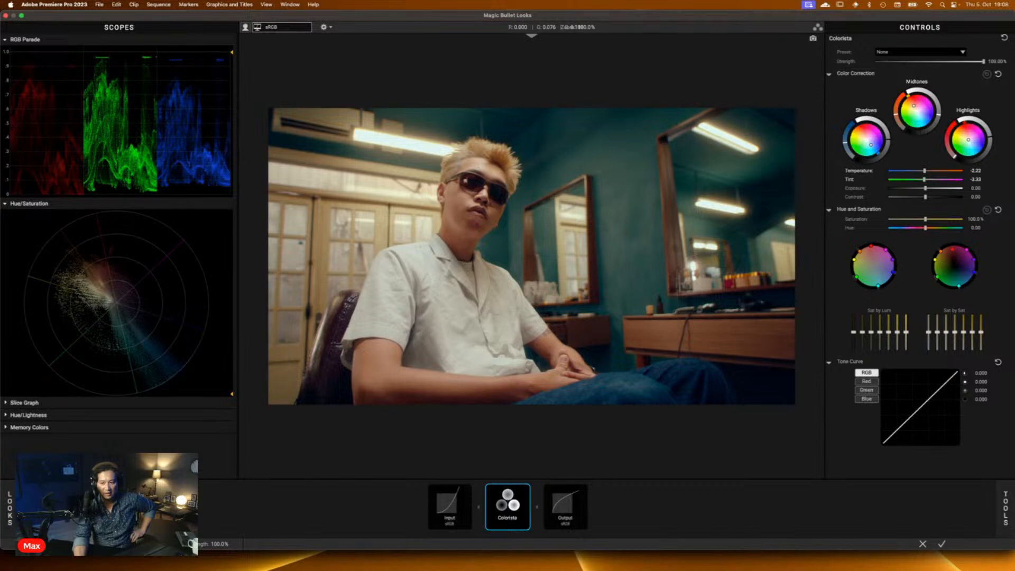
left_click_drag(952, 249, 954, 260)
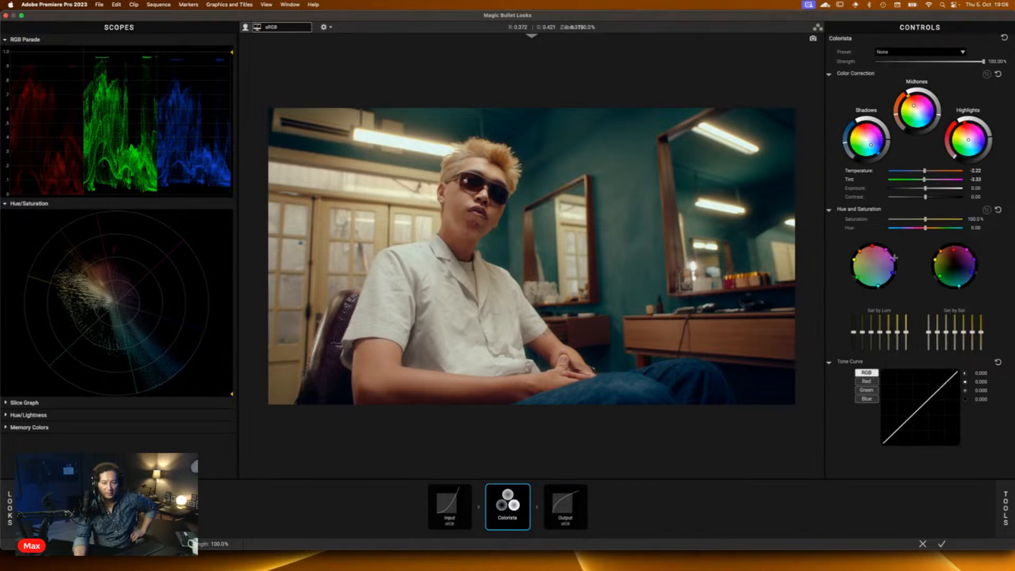
left_click_drag(941, 251, 939, 252)
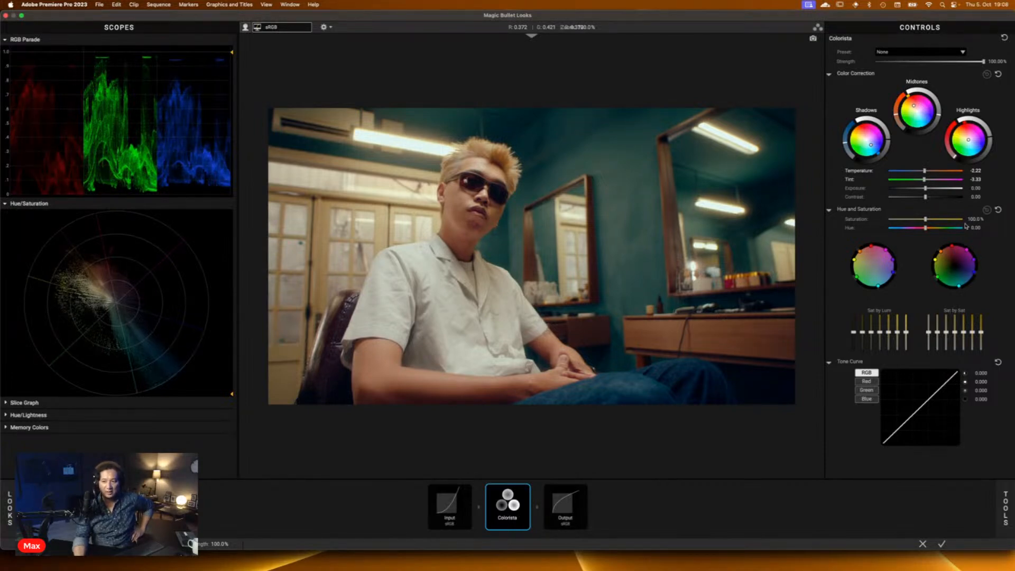
Step: Show the numeric per-color values for Hue and Saturation, and try changing the reds' lightness before resetting it
left_click(987, 210)
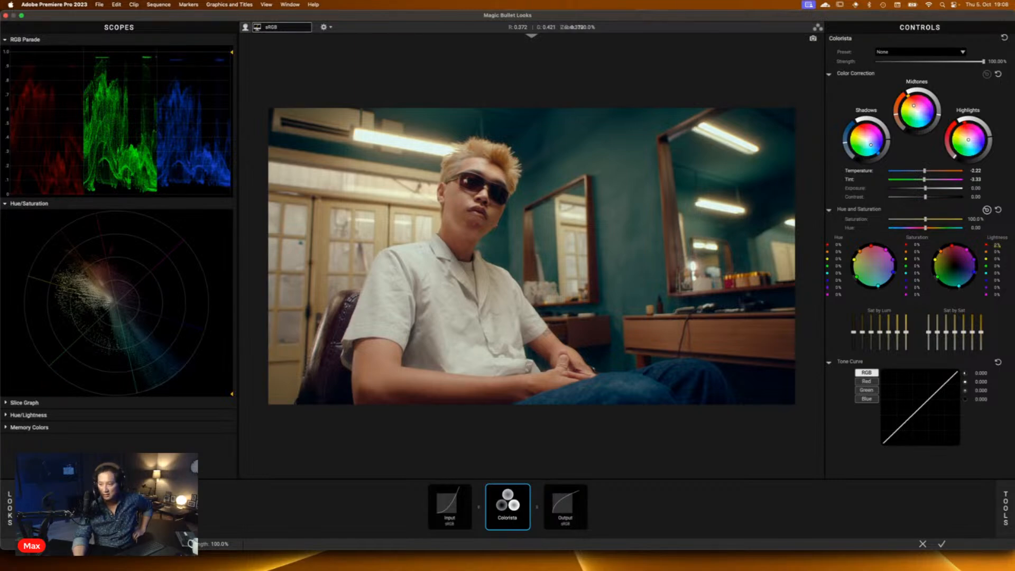
left_click_drag(997, 244, 953, 248)
left_click(999, 245)
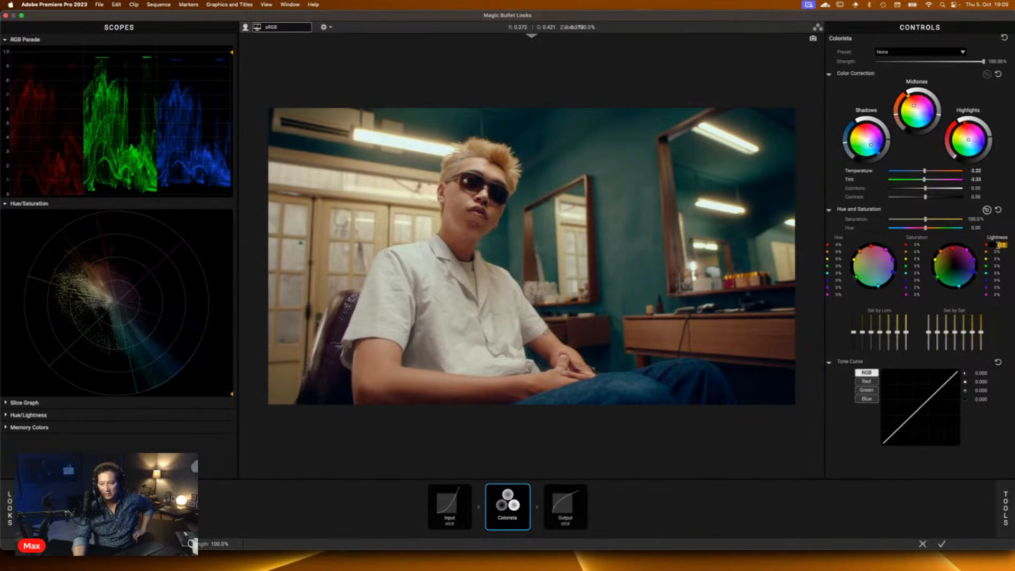
left_click(986, 245)
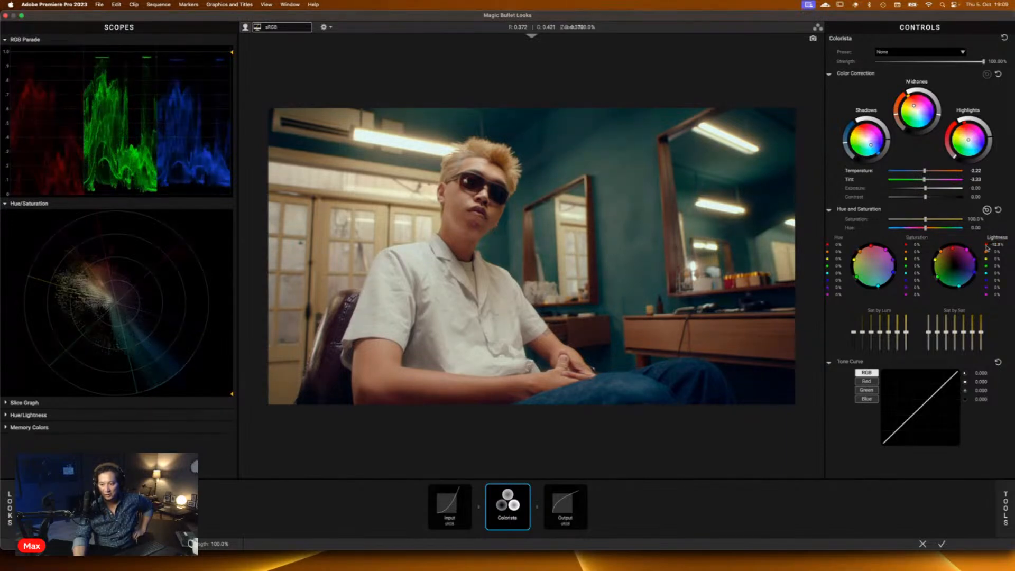
double_click(953, 248)
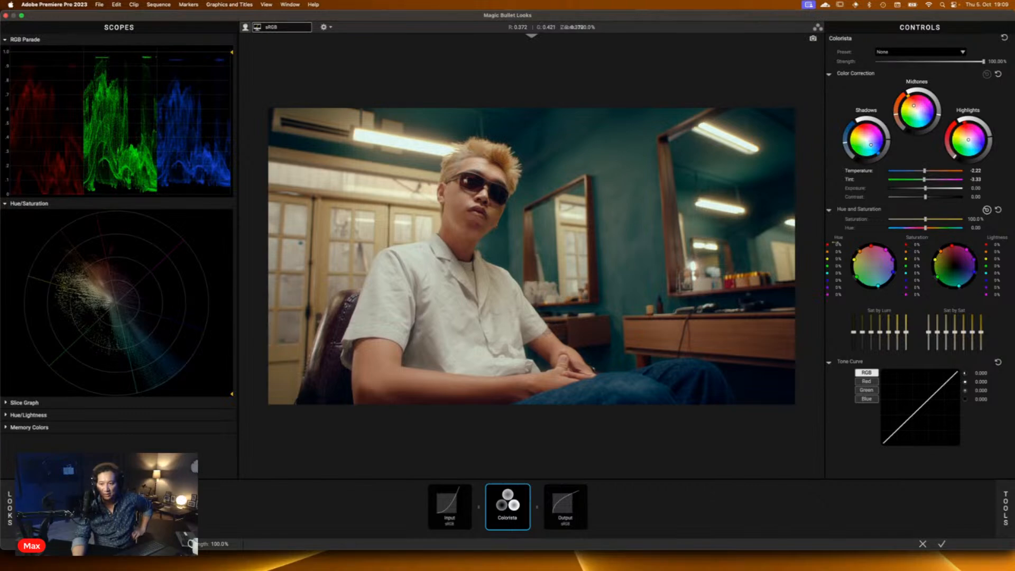
Step: Shift the orange and yellow hues slightly in the positive direction and set the blue hue to -49.2%
mouse_move(838, 258)
left_mouse_down()
mouse_move(816, 258)
mouse_move(881, 258)
mouse_move(841, 259)
left_mouse_up()
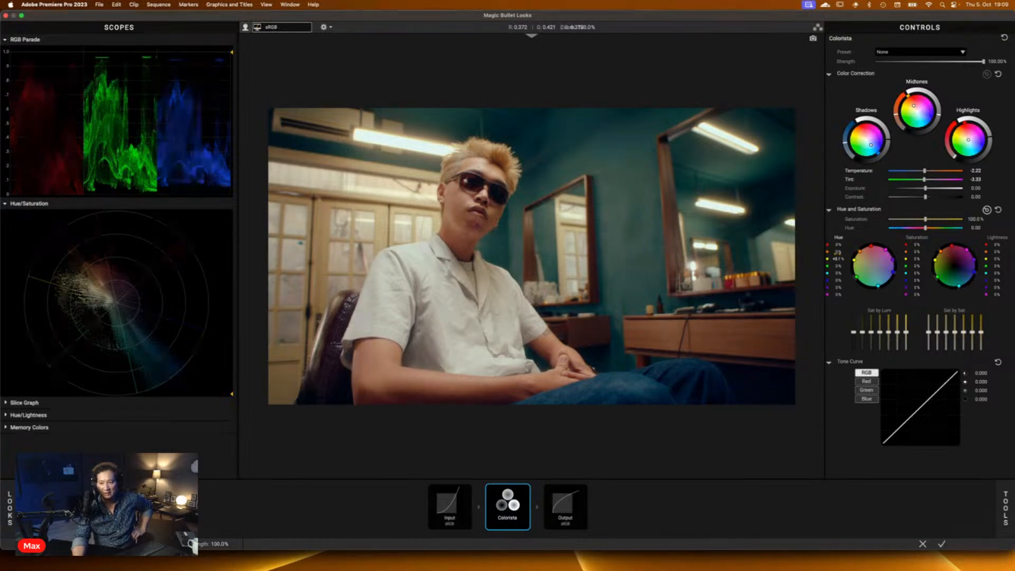
left_click_drag(837, 252, 839, 253)
left_click_drag(839, 281, 825, 281)
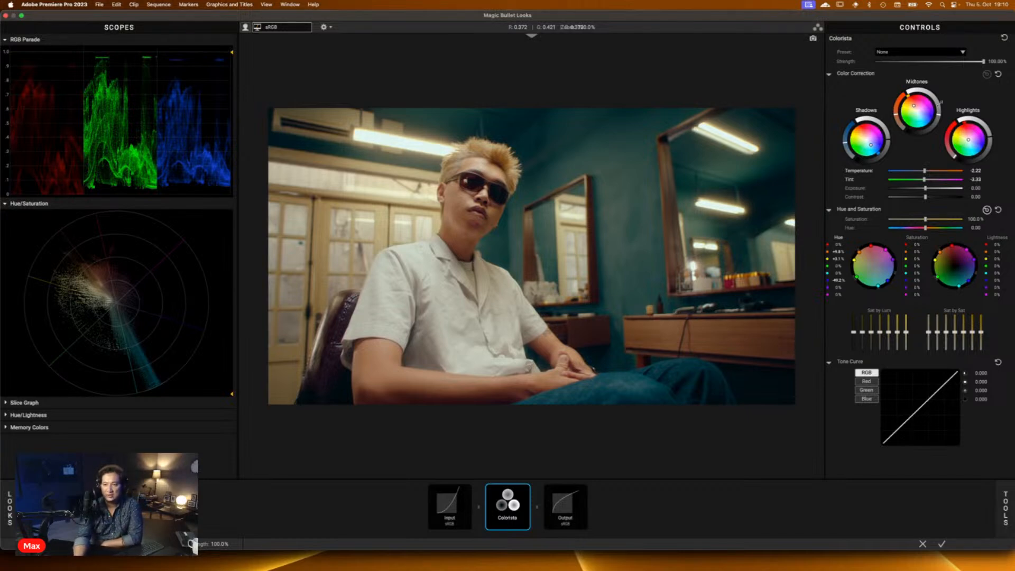
Step: Reset all Colorista settings and lower the Sat by Lum saturation of the darkest, third-darkest and brightest luminance bands
left_click(1004, 37)
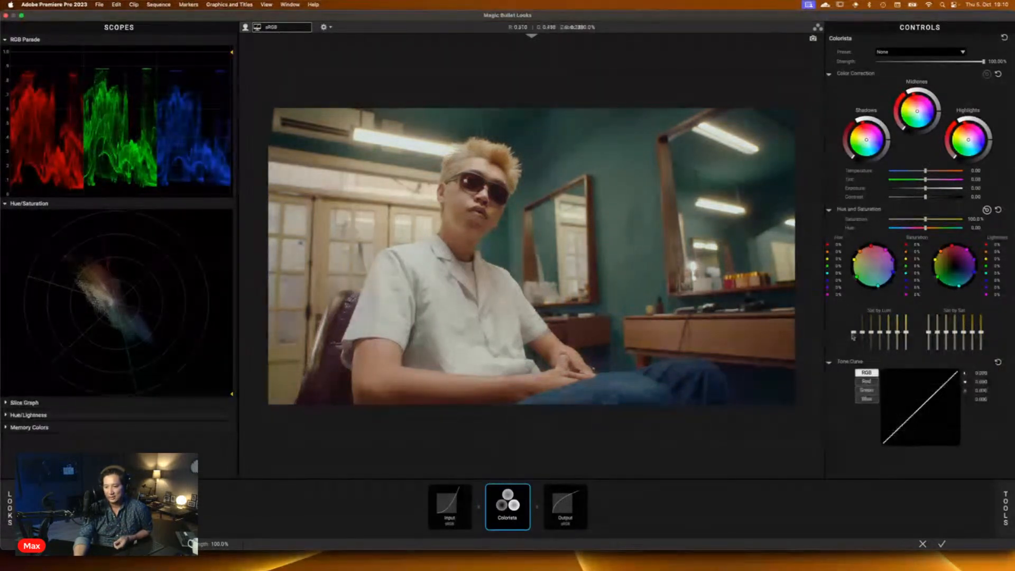
left_click_drag(854, 333, 856, 342)
left_click_drag(854, 331, 854, 339)
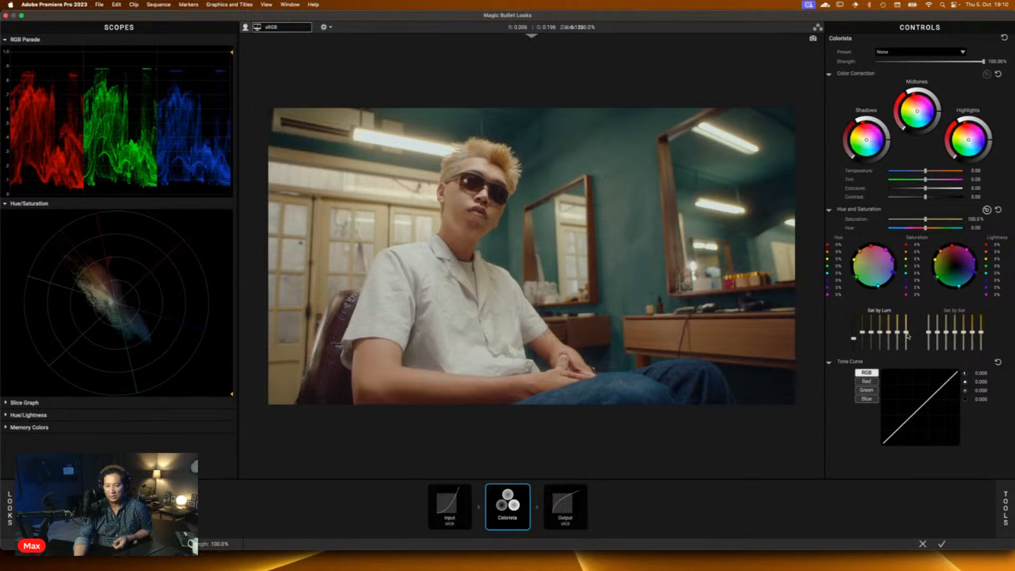
left_click_drag(907, 333, 910, 341)
left_click_drag(873, 334, 876, 338)
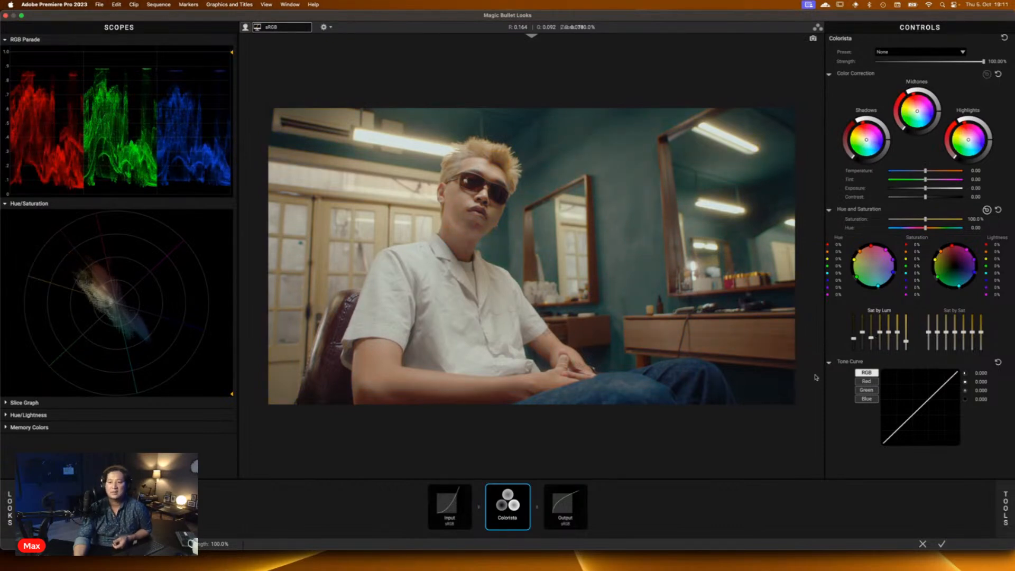
Step: Try lowering the second-darkest Sat by Lum band and the two most saturated Sat by Sat bands, and reset Hue and Saturation
double_click(872, 338)
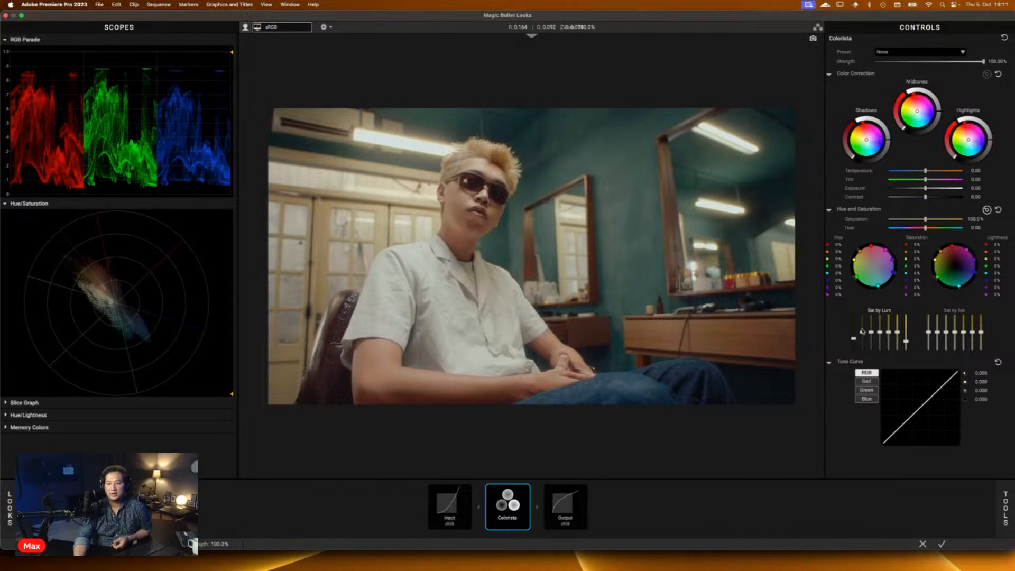
left_click_drag(862, 333, 865, 339)
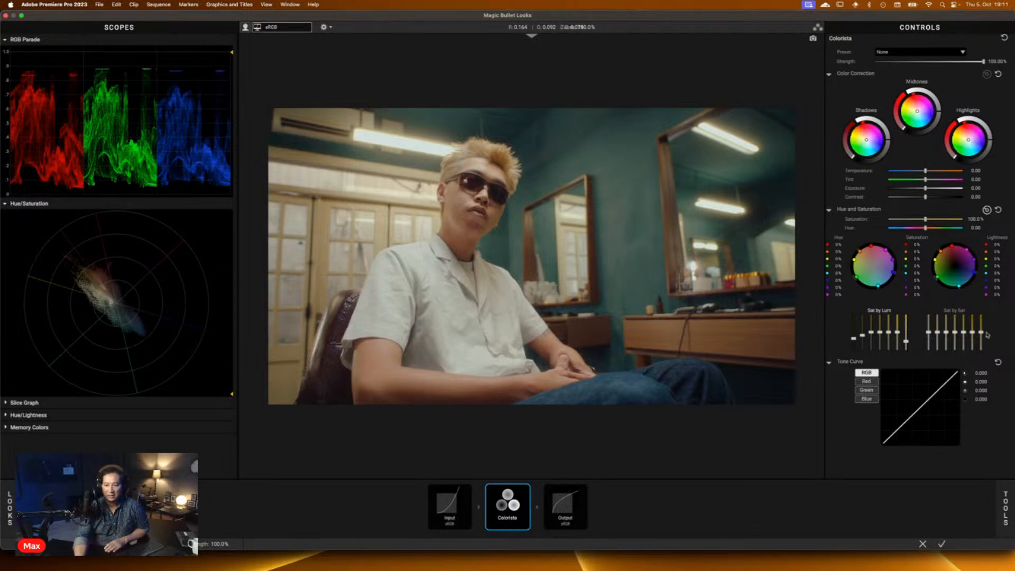
left_click_drag(983, 334, 983, 340)
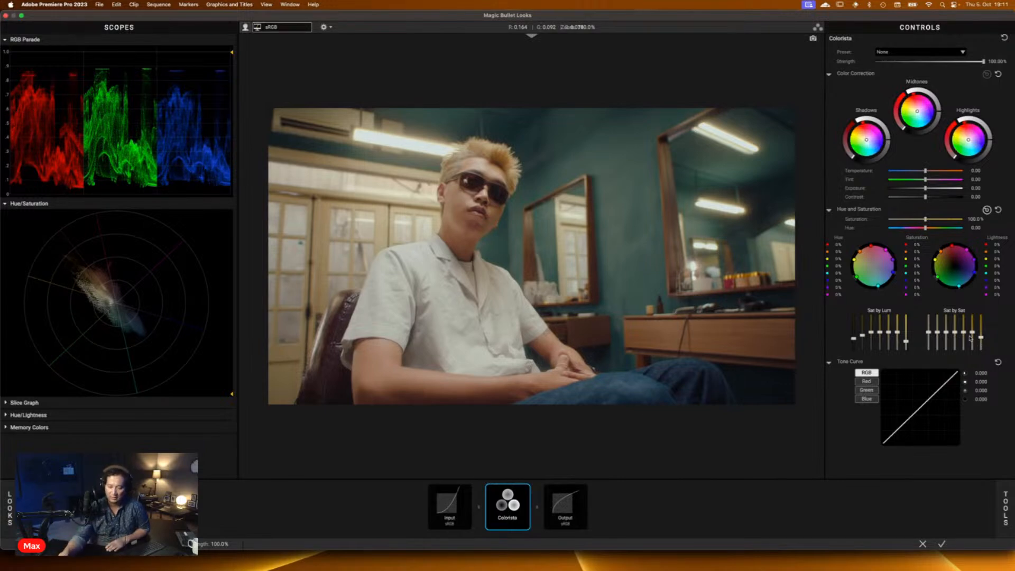
left_click_drag(971, 334, 974, 343)
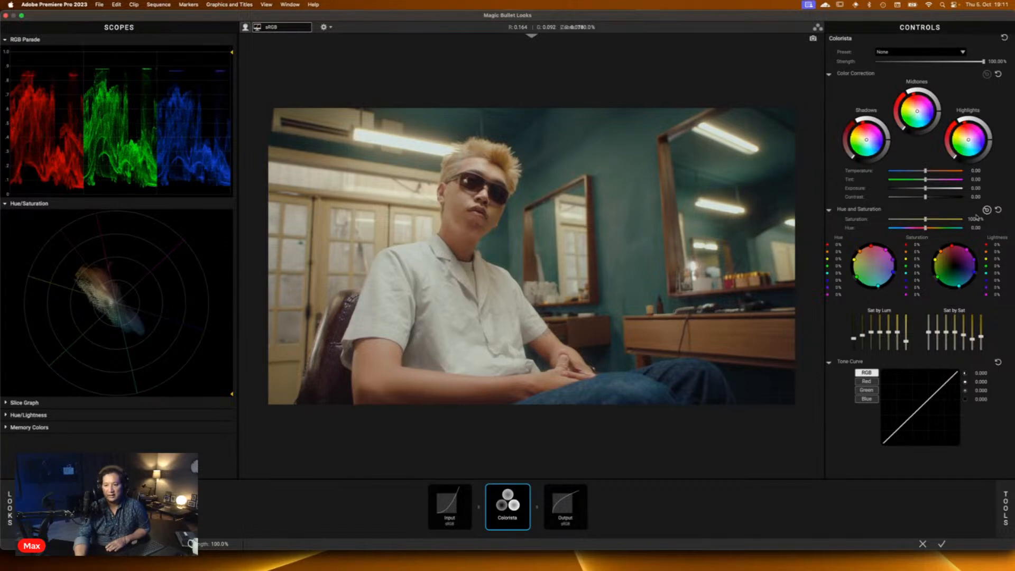
left_click(999, 210)
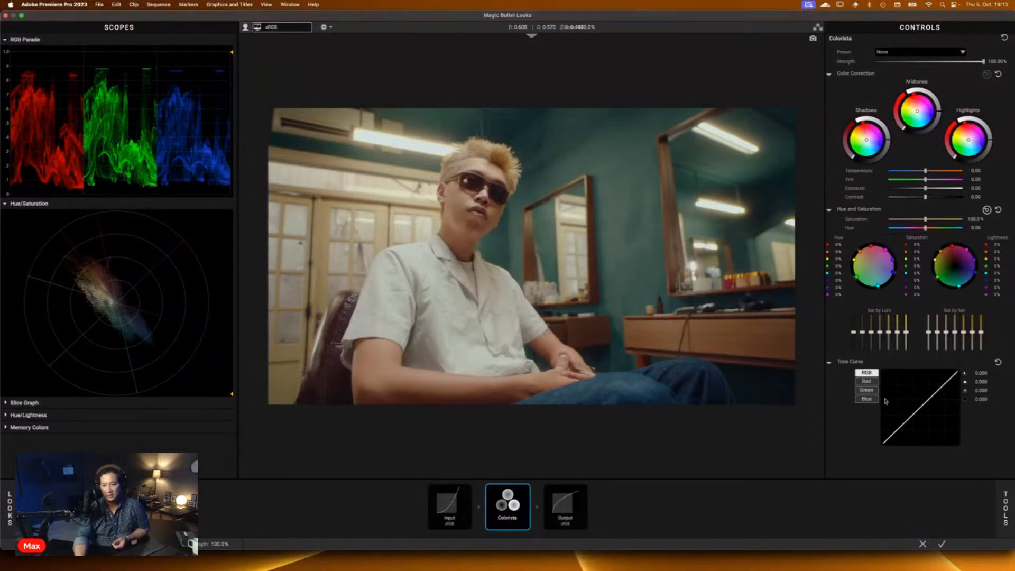
Step: Try an RGB S-curve with shadows at -0.540 and highlights at +0.560, then a negative contrast value, resetting the Tone Curve each time
left_click(902, 426)
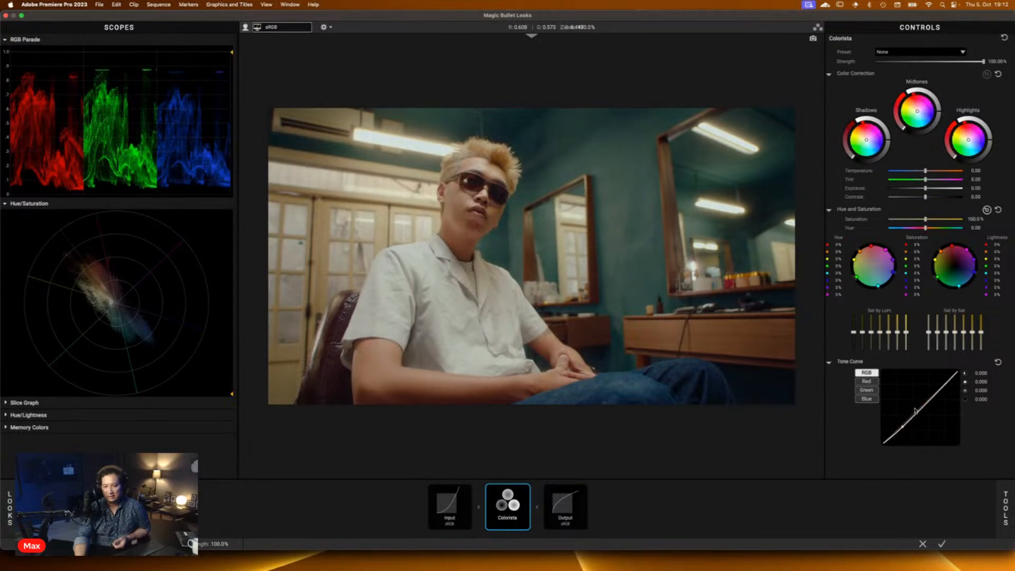
left_click_drag(927, 402, 928, 398)
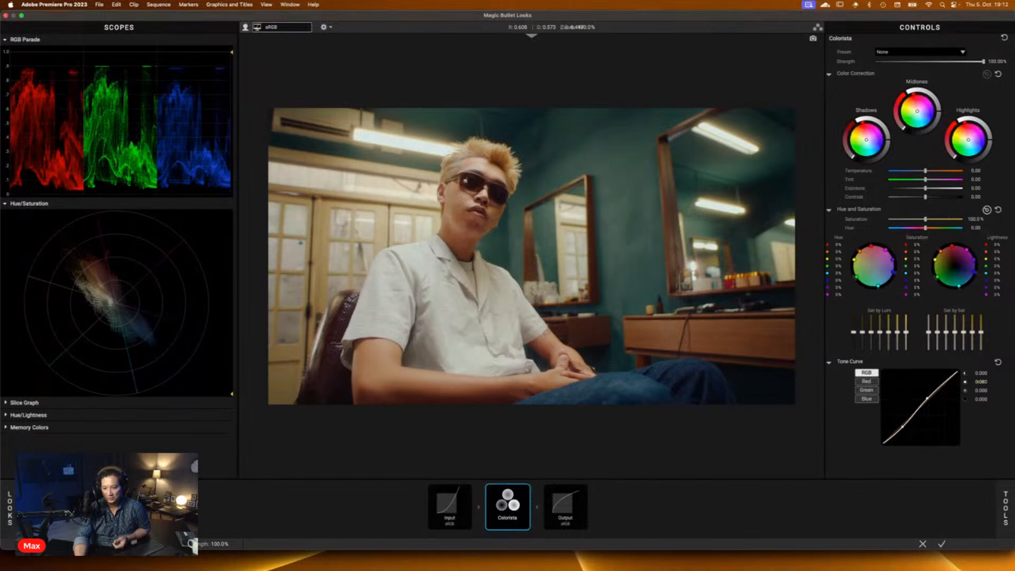
left_click_drag(981, 399, 953, 400)
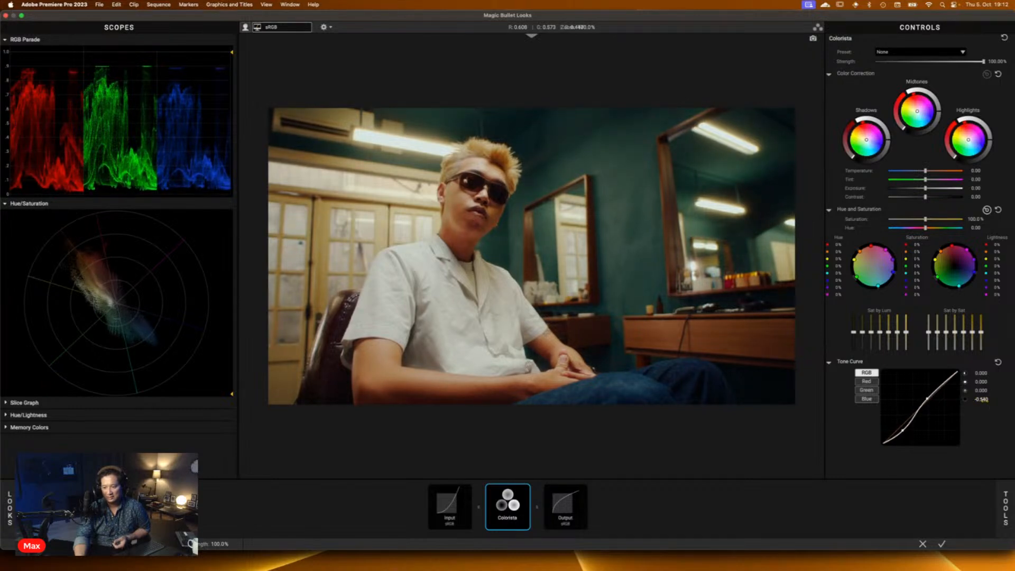
left_click_drag(979, 382, 989, 382)
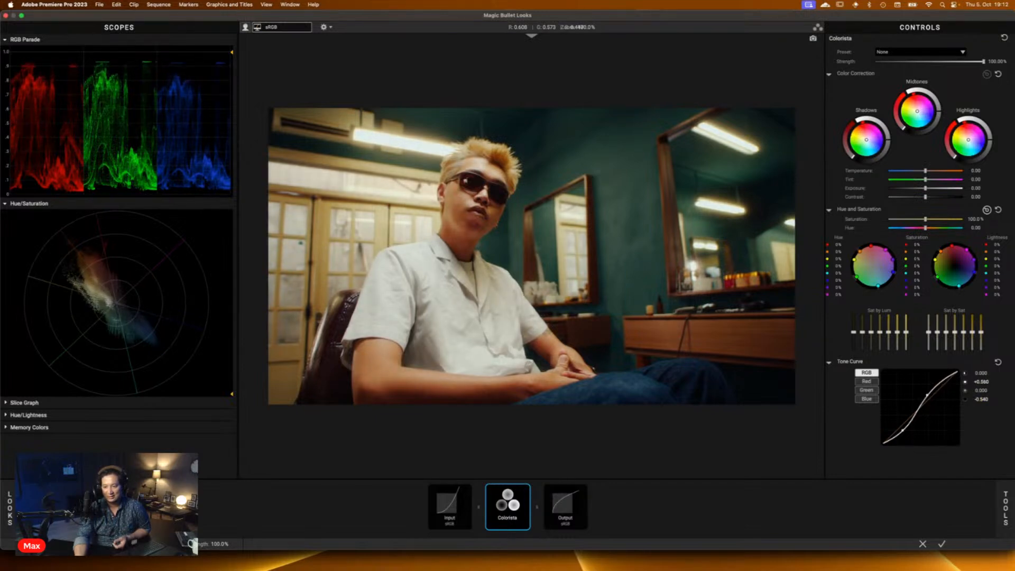
left_click(998, 362)
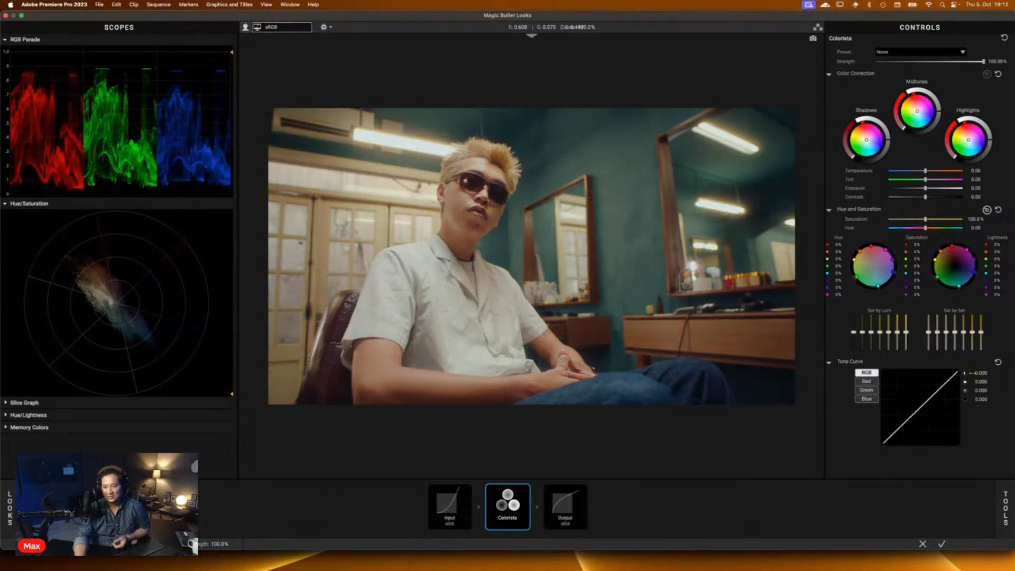
left_click_drag(981, 373, 956, 373)
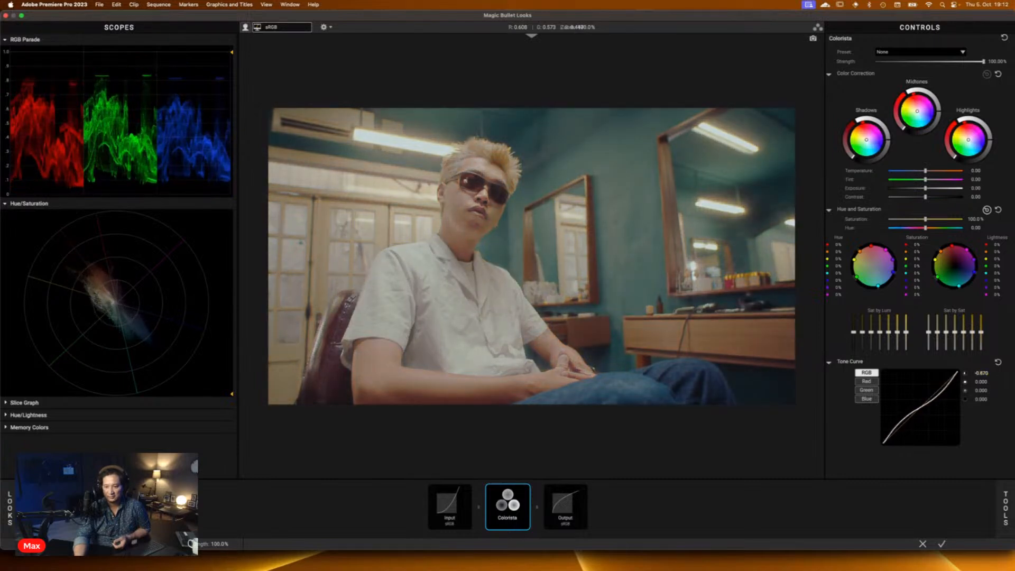
left_click(998, 362)
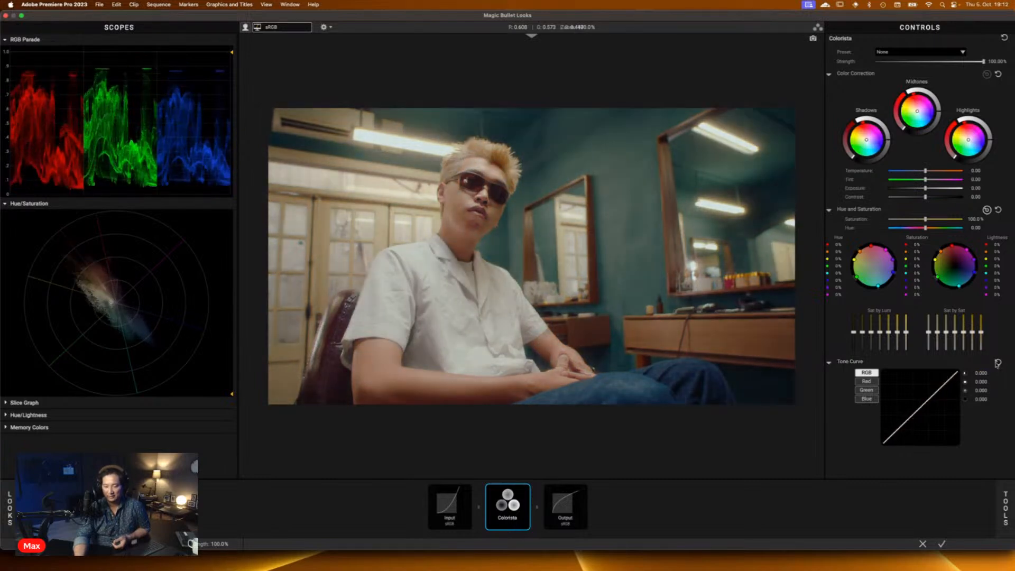
Step: Look through the Red, Green and Blue channels of Colorista's tone curve
left_click(868, 381)
left_click(867, 391)
left_click(868, 399)
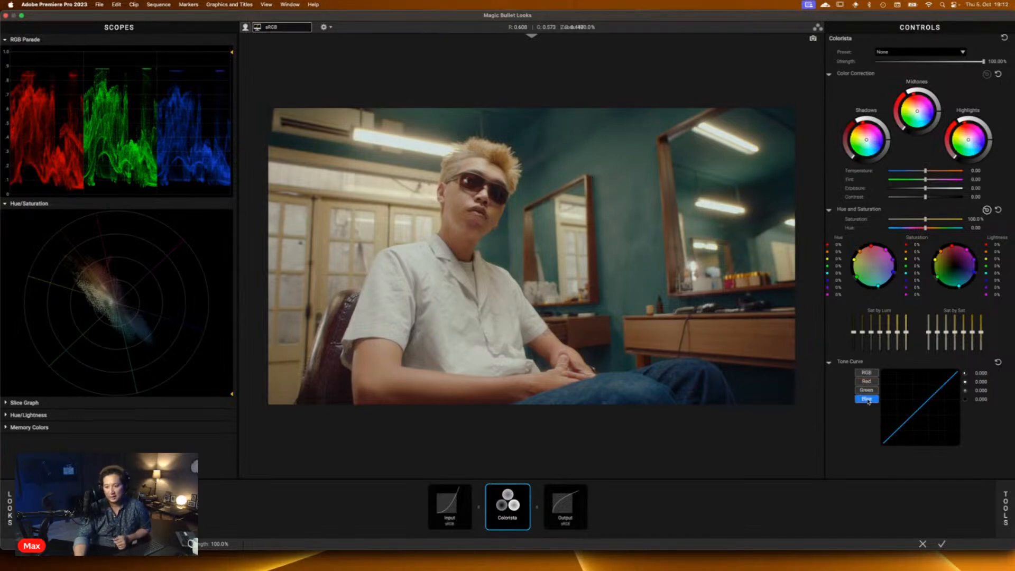
left_click(867, 381)
left_click(866, 390)
left_click(866, 399)
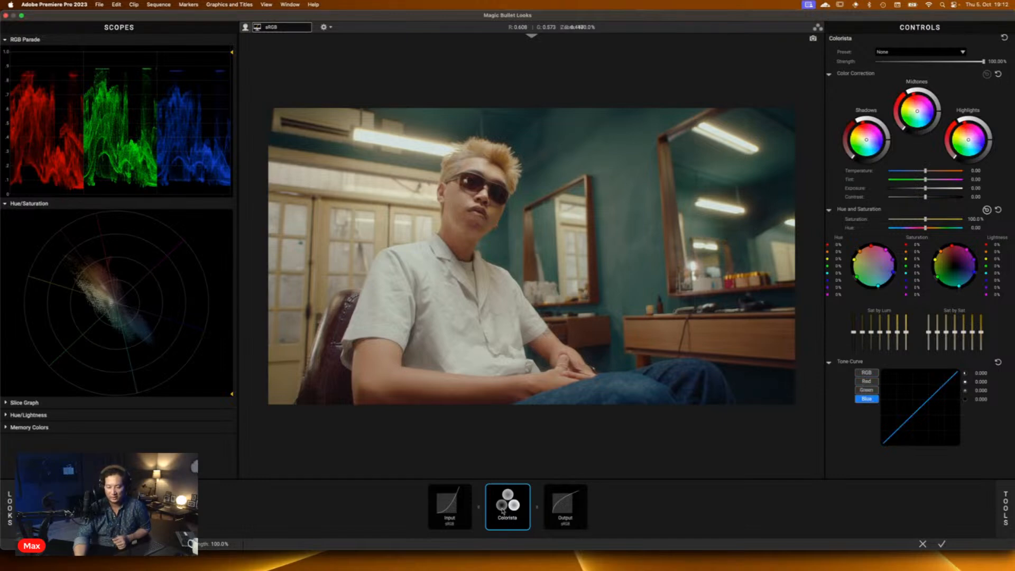
Step: Replace Colorista with the Clarity tool, try lowering its Clarity value, and remove it from the tool chain
left_click_drag(508, 505, 550, 491)
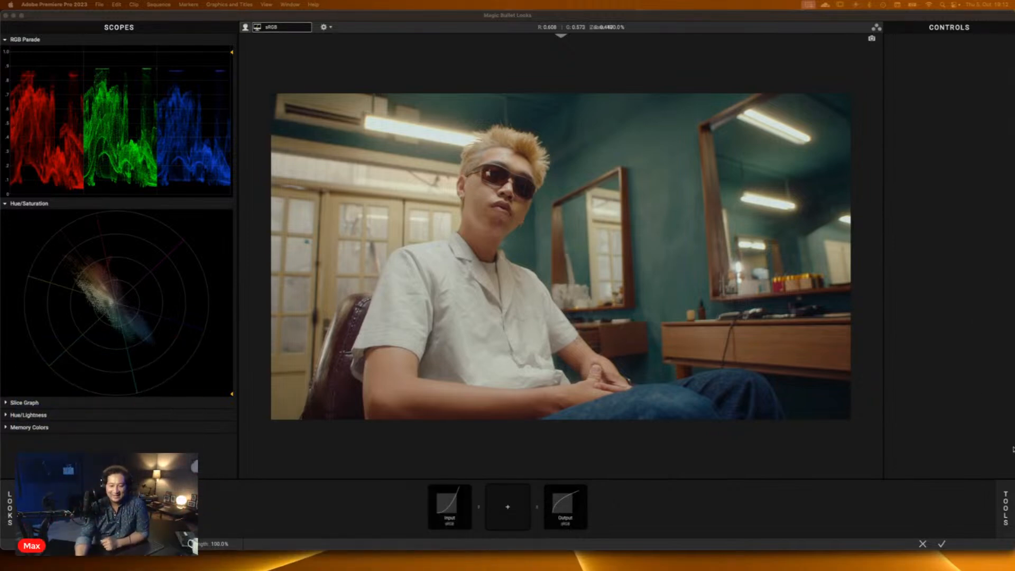
left_click(1006, 512)
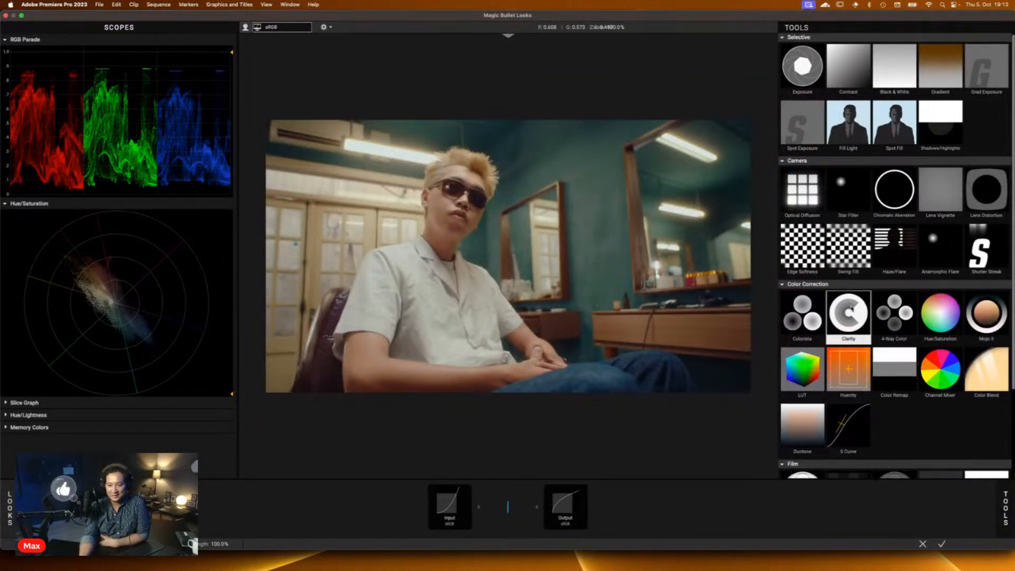
double_click(847, 310)
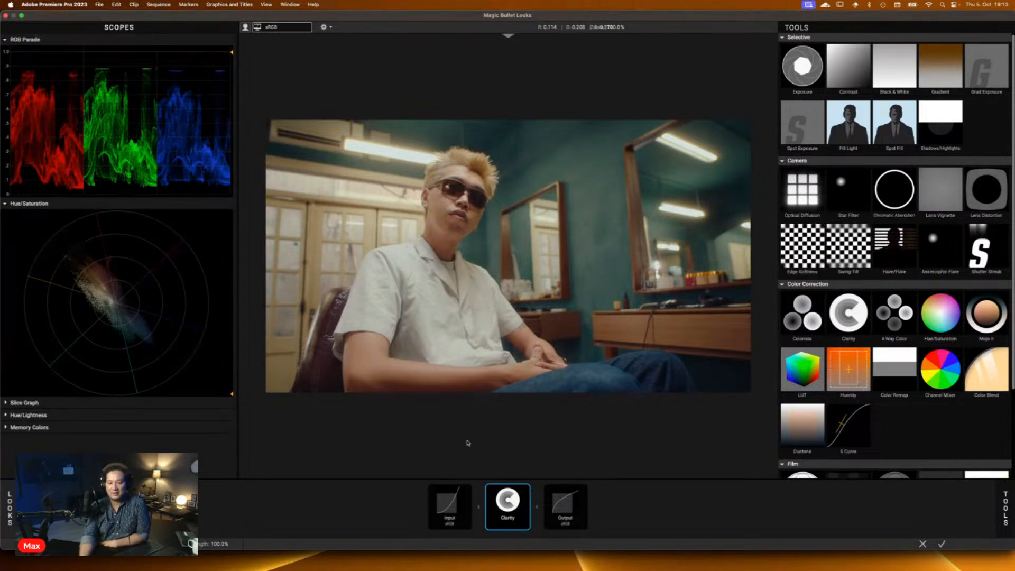
mouse_move(512, 514)
left_mouse_down()
mouse_move(562, 533)
mouse_move(522, 514)
left_mouse_up()
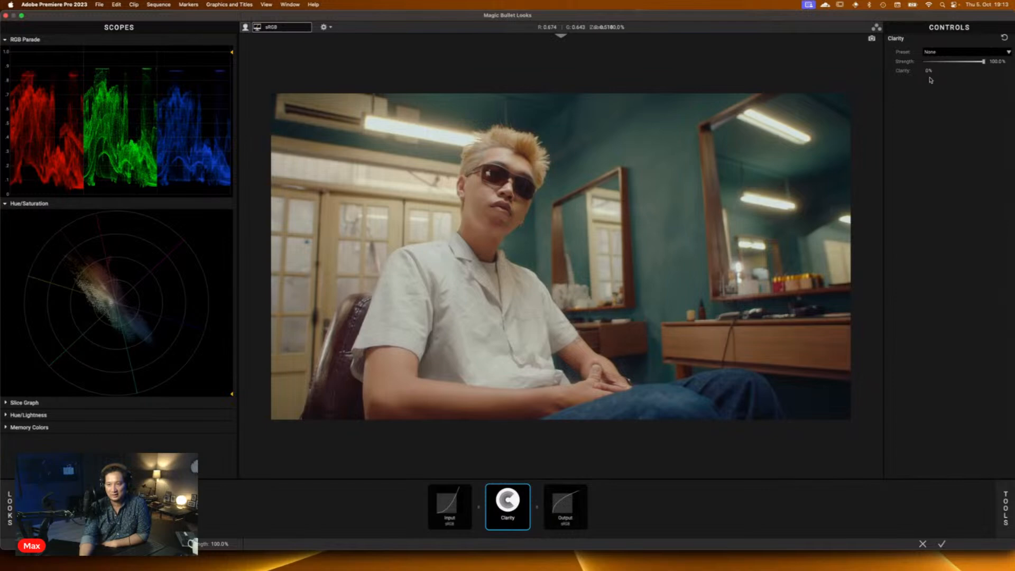
left_click_drag(931, 71, 872, 71)
left_click_drag(528, 511, 581, 566)
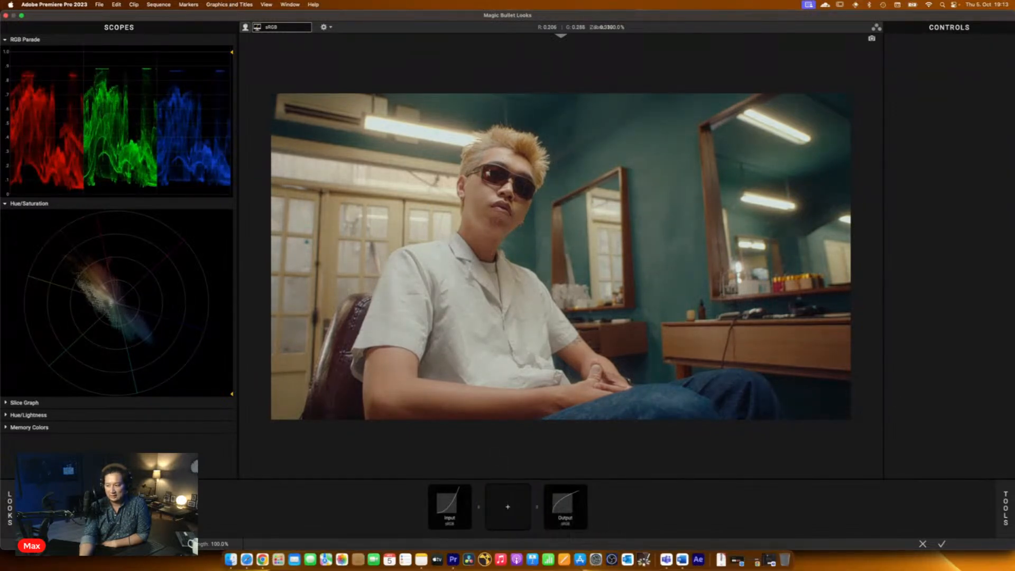
Step: Add the 4-Way Color and Colorista tools to the chain and show the 4-Way Color settings
left_click(1006, 508)
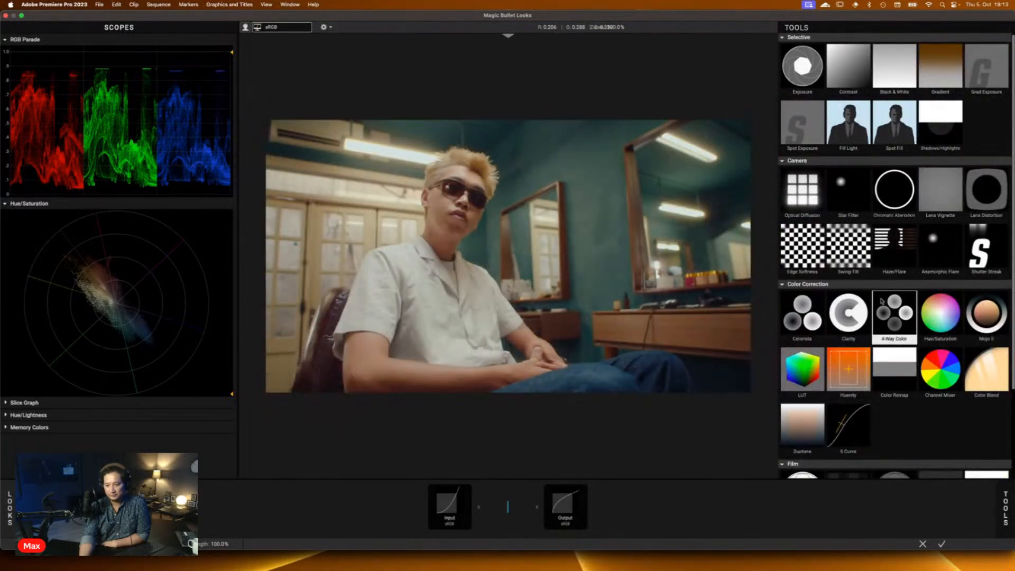
double_click(892, 315)
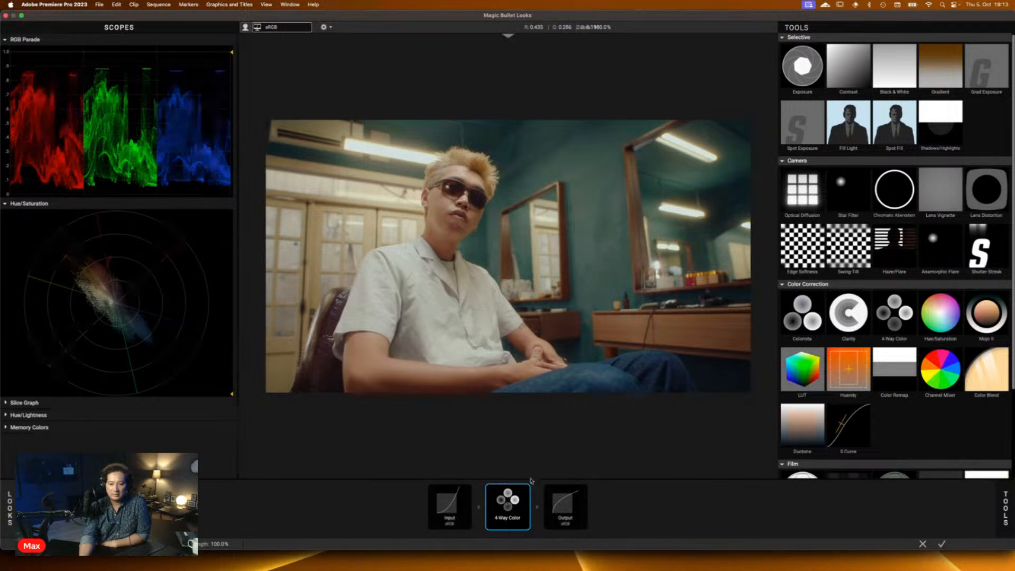
left_click(518, 502)
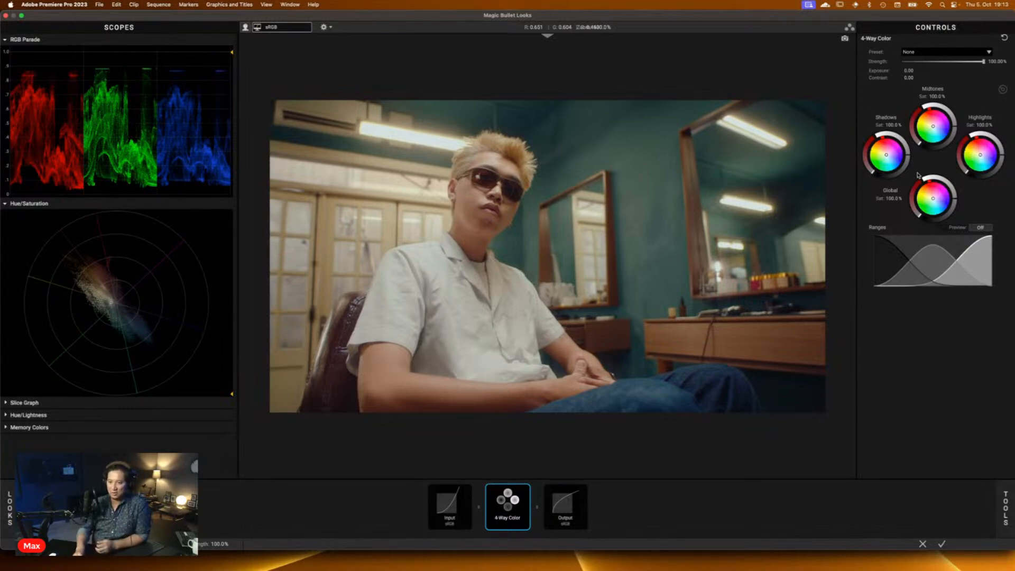
mouse_move(1012, 520)
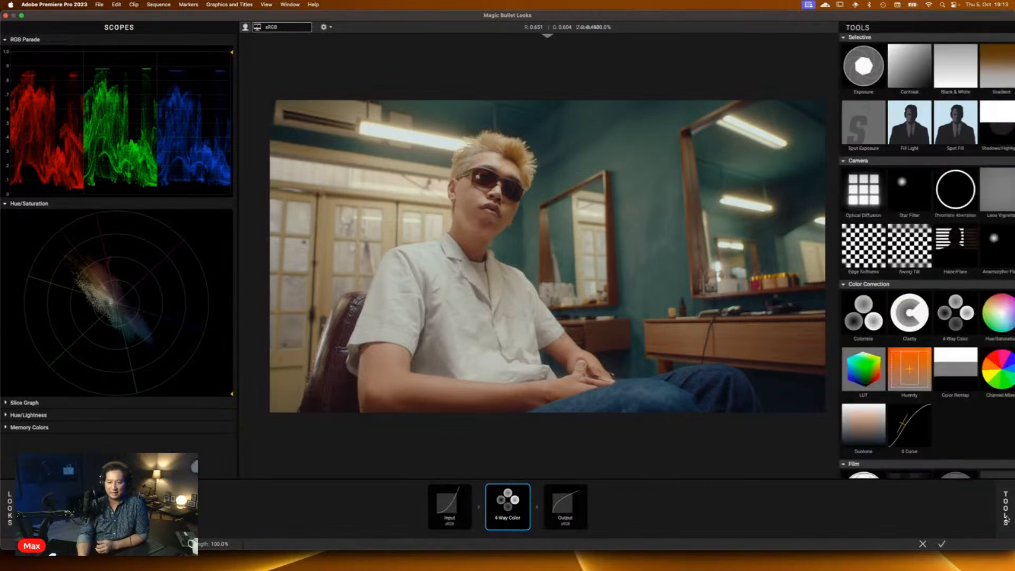
left_click(803, 316)
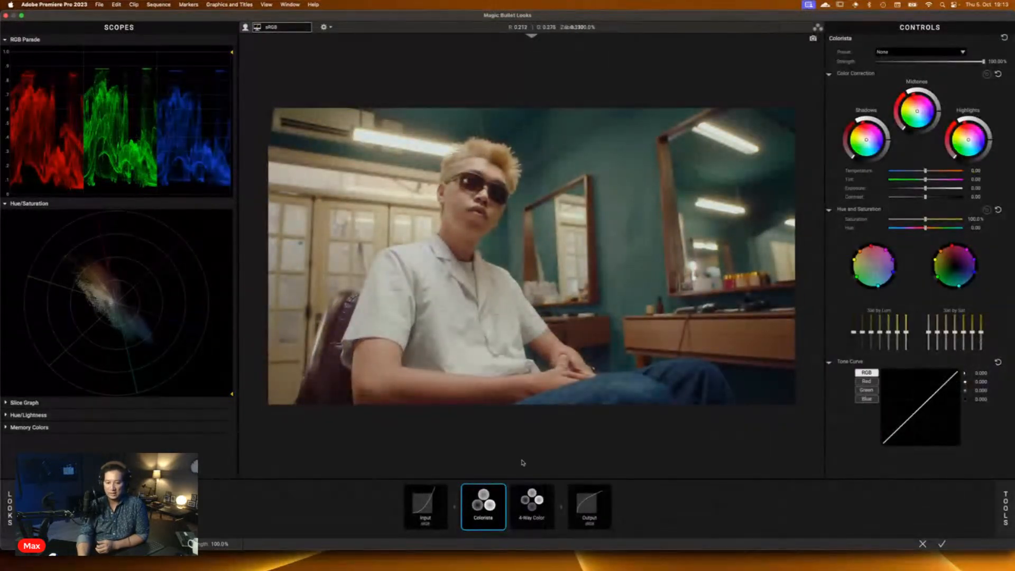
left_click(525, 513)
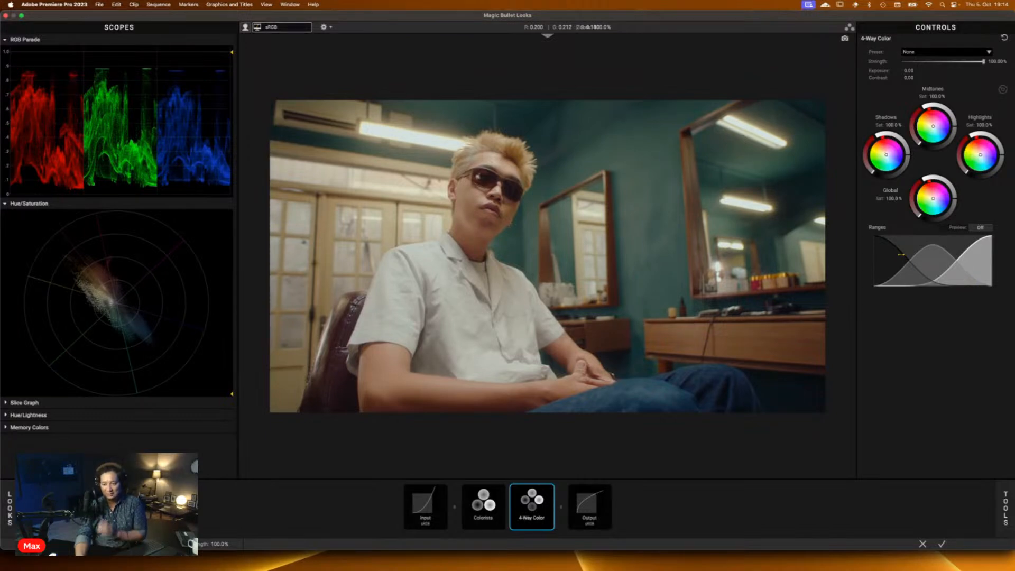
Step: Try shifting the 4-Way Color tonal ranges with the range preview on, then adjusting the Global wheel, resetting the tool each time
left_click_drag(914, 254, 936, 254)
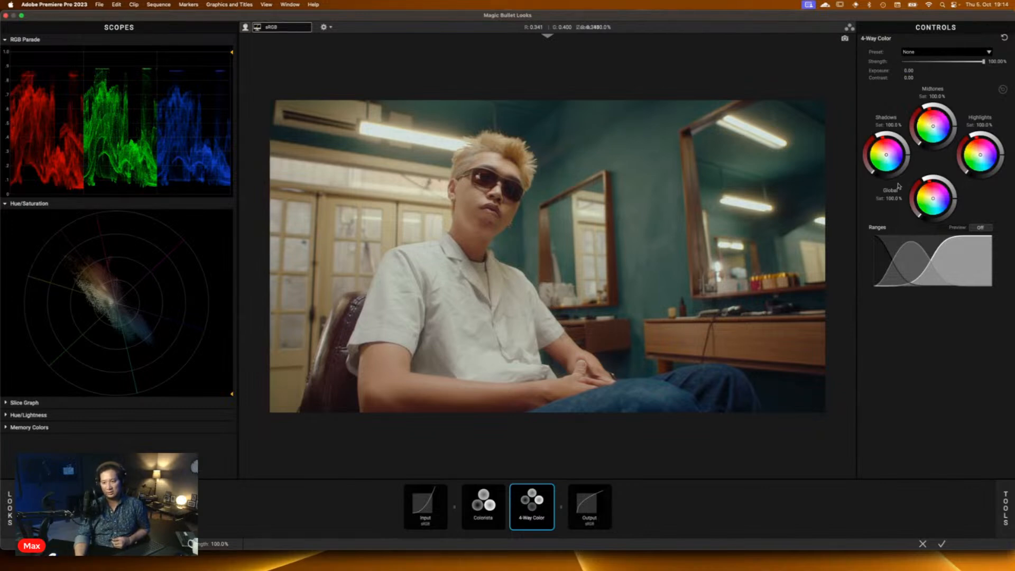
left_click(982, 228)
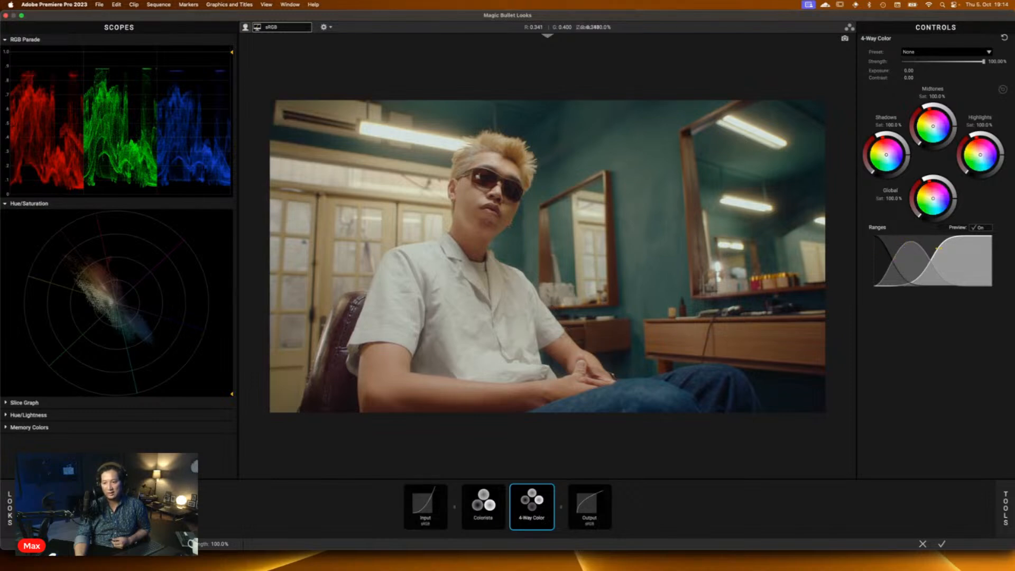
left_click_drag(939, 248, 947, 248)
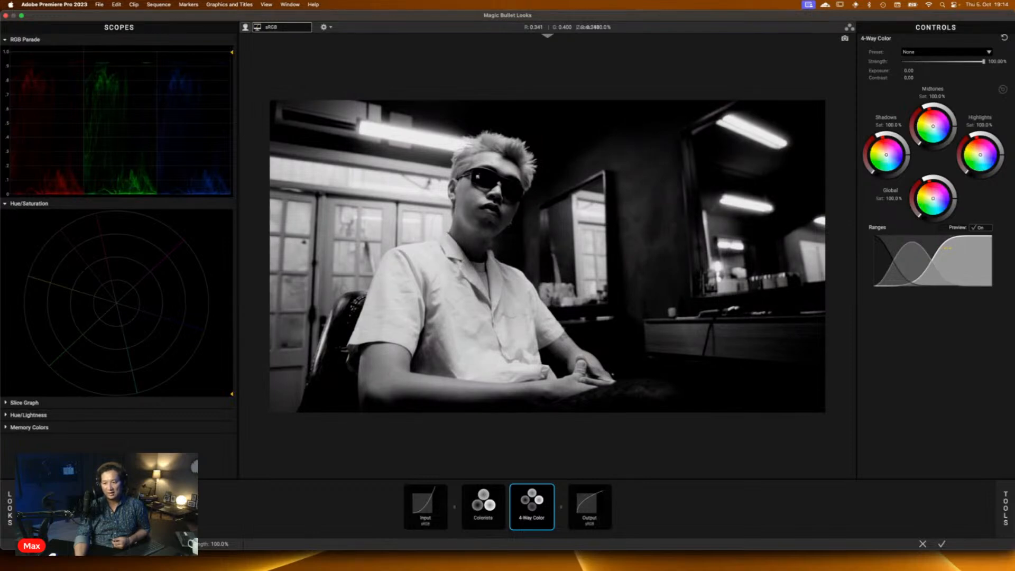
left_click_drag(948, 249, 993, 248)
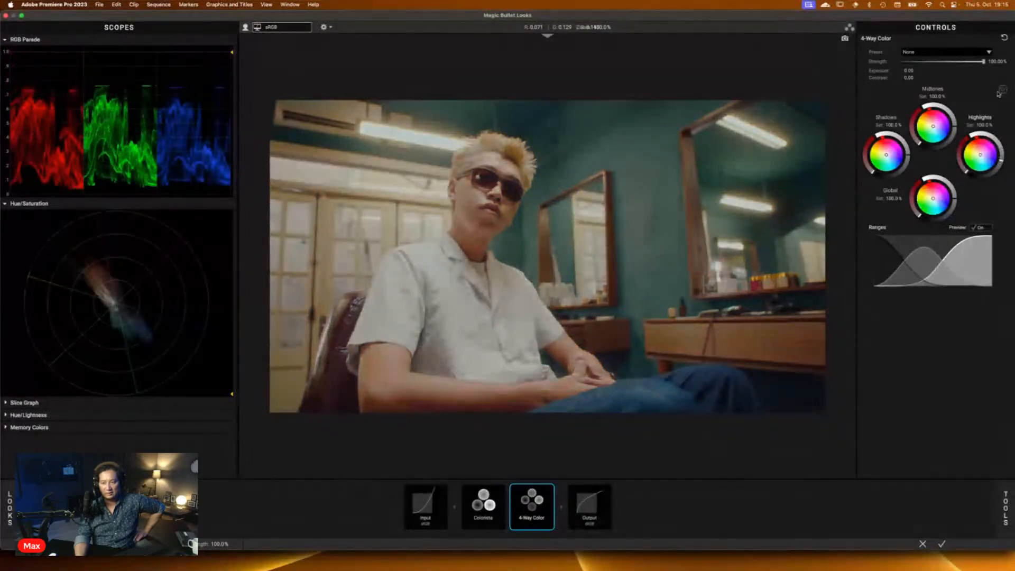
left_click(1005, 38)
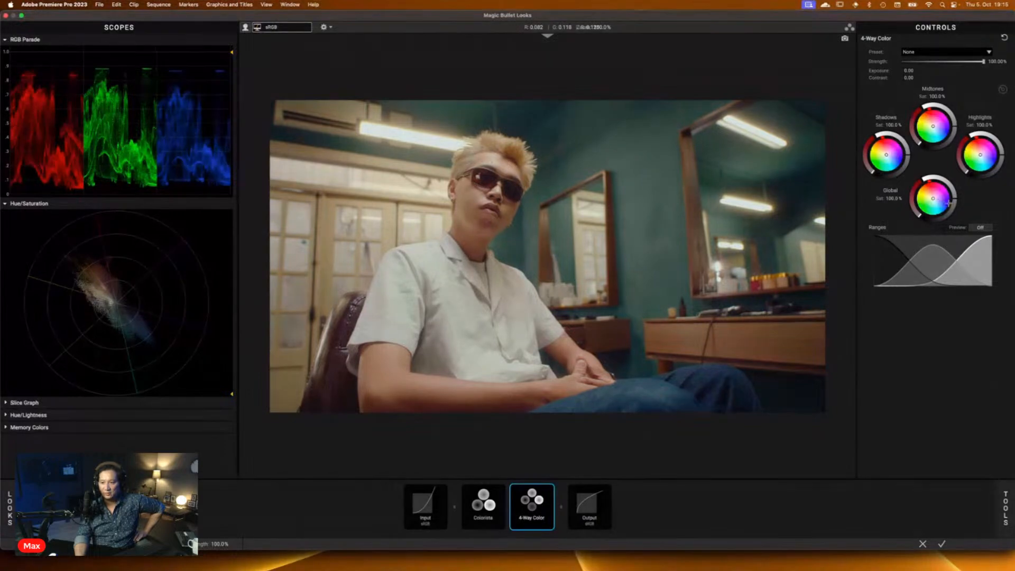
left_click_drag(957, 197, 957, 197)
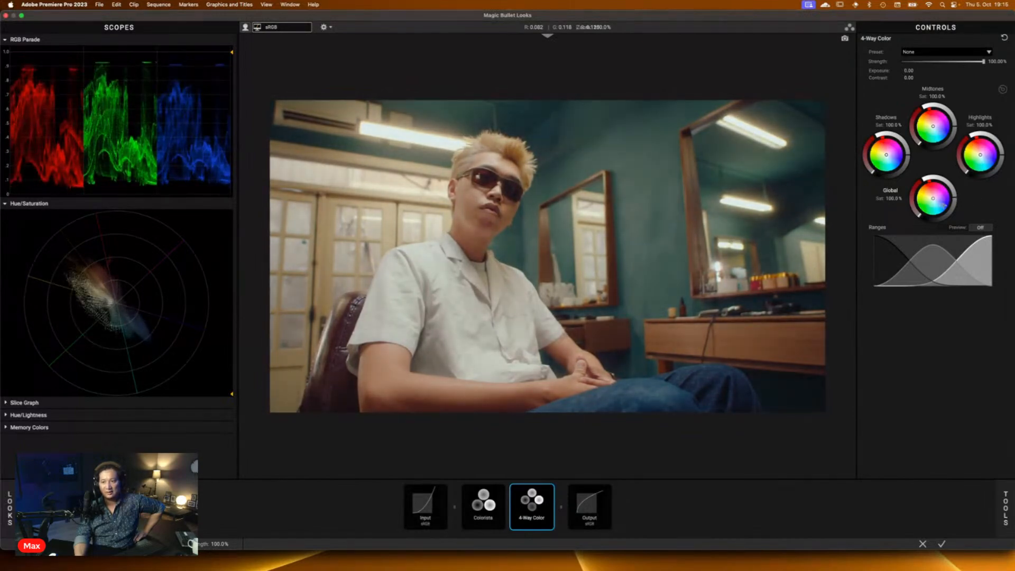
left_click(1004, 37)
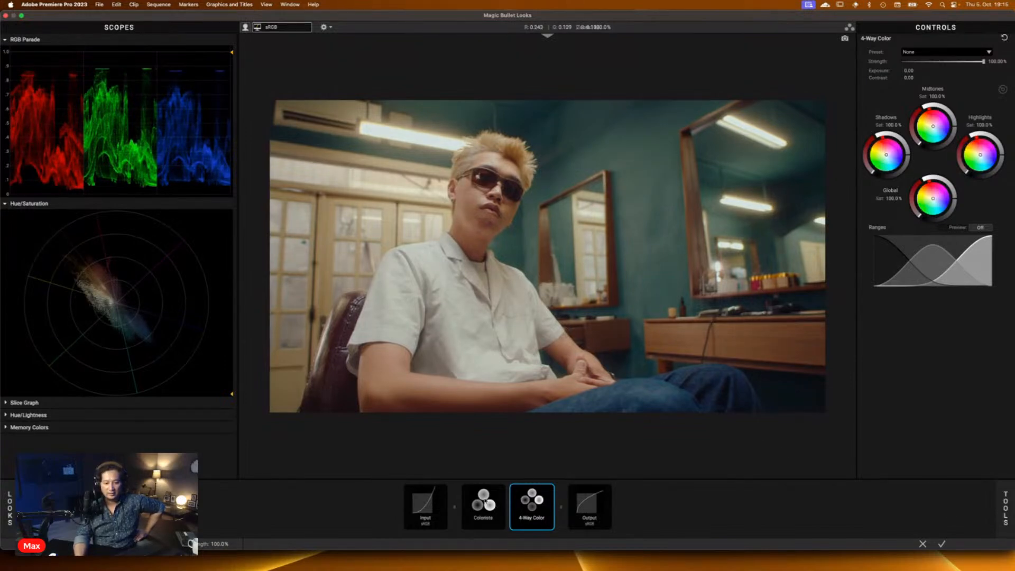
Step: Replace Colorista and 4-Way Color with the Hue/Saturation tool, and add a fresh Colorista to the chain
left_click(496, 506)
left_click(518, 524)
left_click(1006, 508)
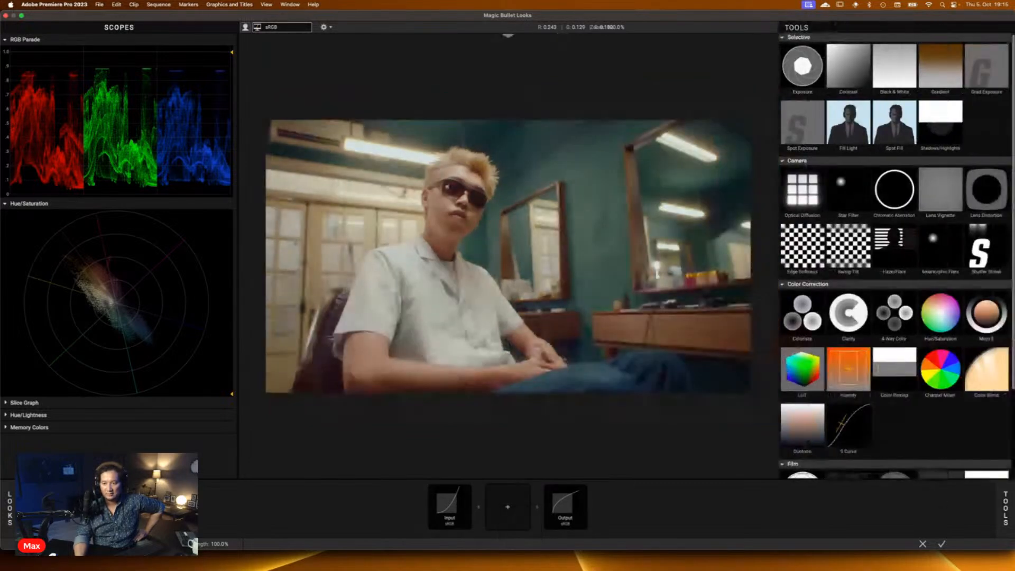
double_click(939, 325)
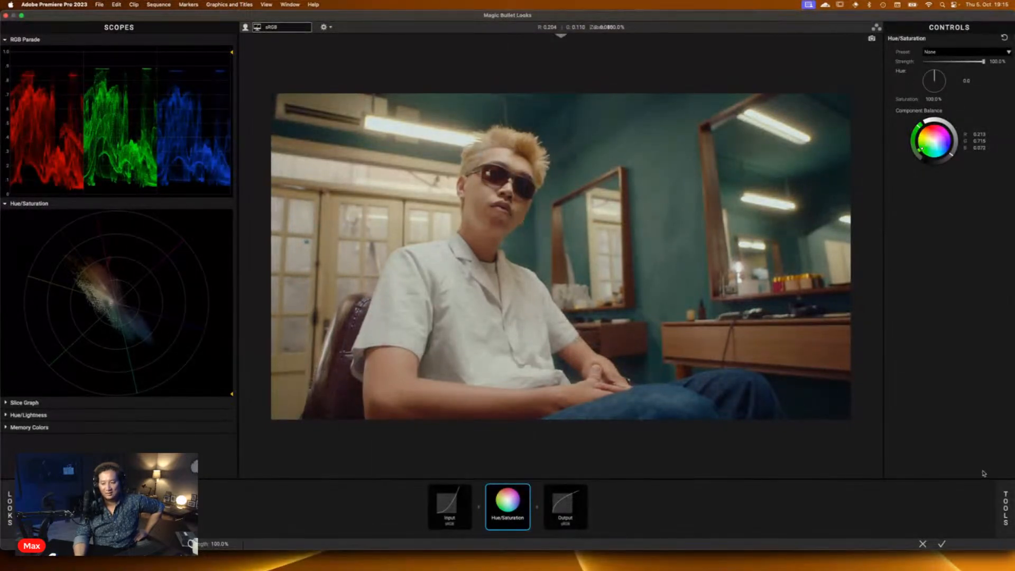
left_click(1005, 509)
double_click(803, 316)
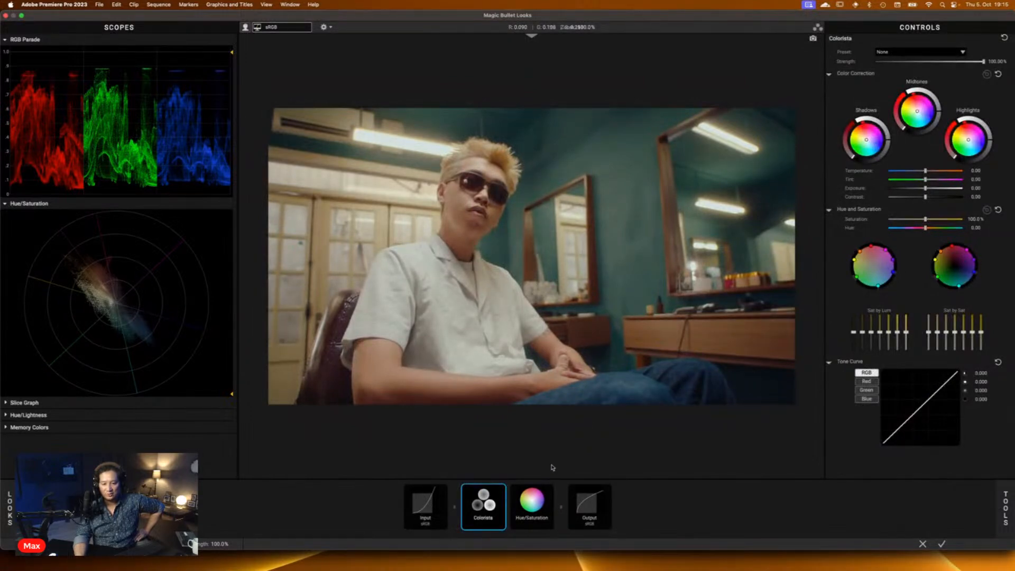
Step: Remove Colorista from the tool chain and select the Hue/Saturation tool
key("Delete")
left_click(527, 502)
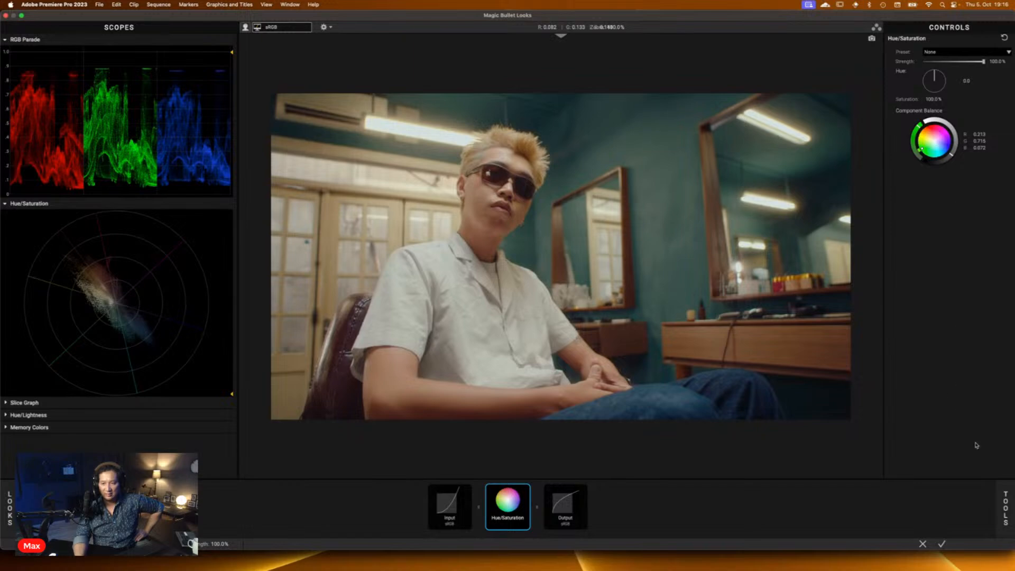
Step: Try the Fill Light and Spot Fill tools one after the other, removing each from the chain, and reselect Hue/Saturation
mouse_move(1006, 512)
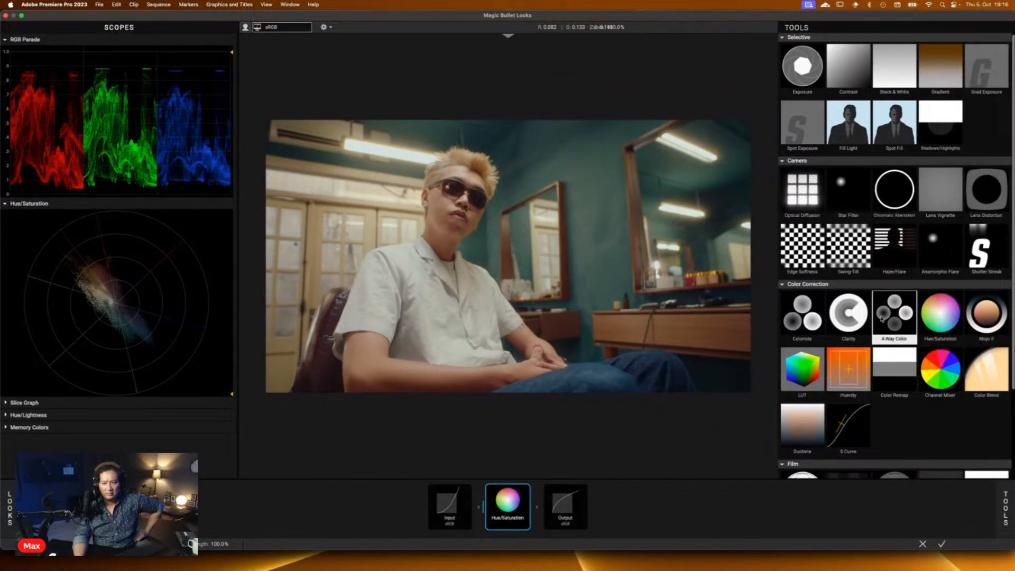
double_click(849, 127)
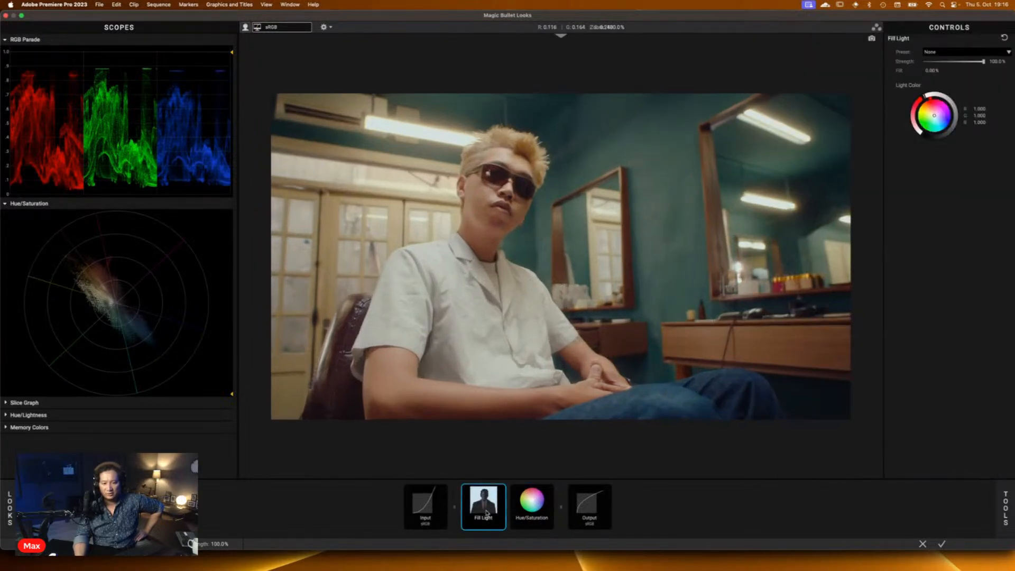
left_click_drag(490, 512, 496, 546)
mouse_move(994, 521)
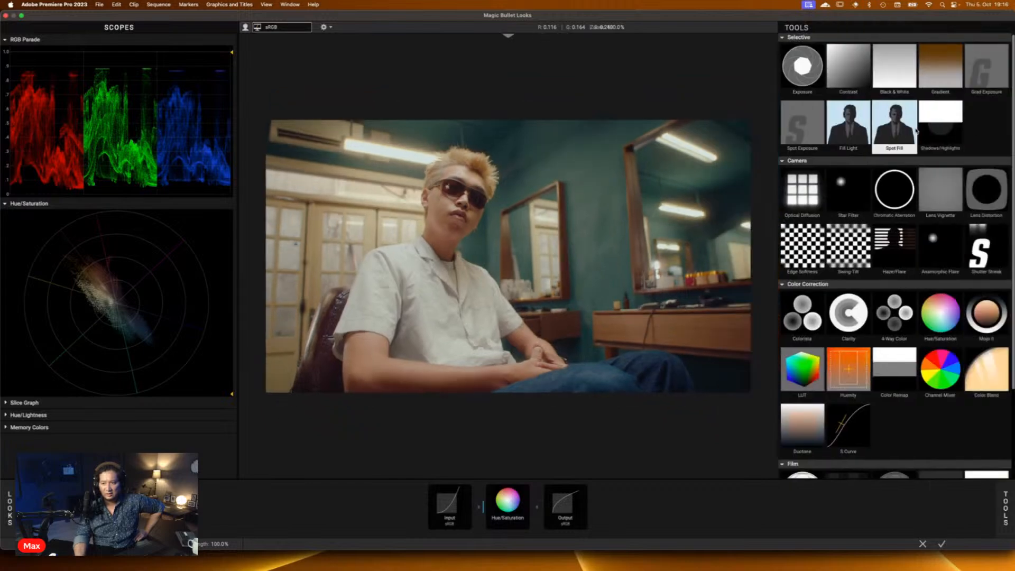
double_click(908, 129)
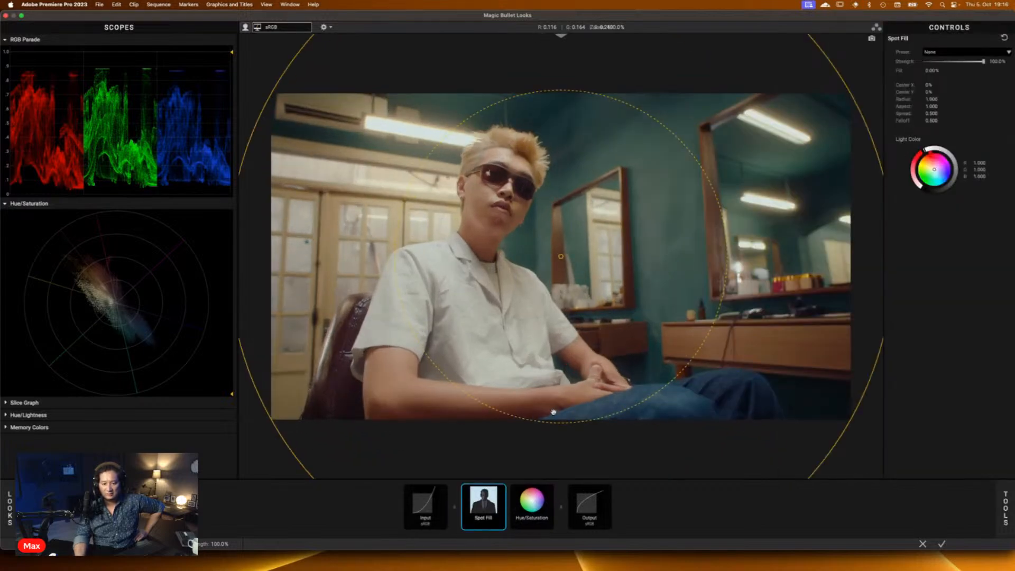
left_click_drag(490, 505, 516, 545)
left_click(517, 514)
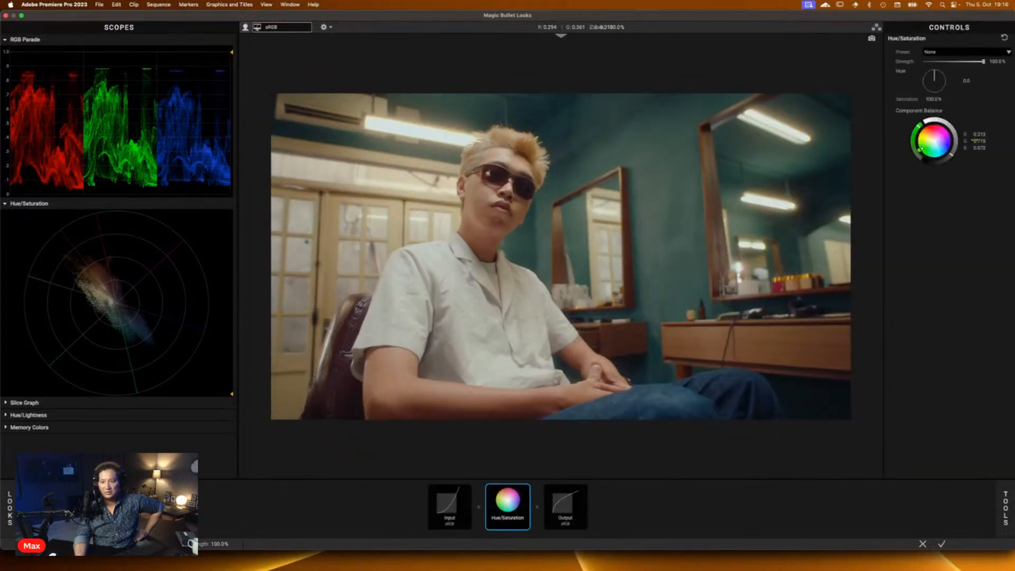
Step: Try rotating the Hue to -10.5 and shifting the Component Balance in the Hue/Saturation tool, resetting the tool to its defaults
left_click_drag(935, 77, 932, 99)
left_click(1004, 38)
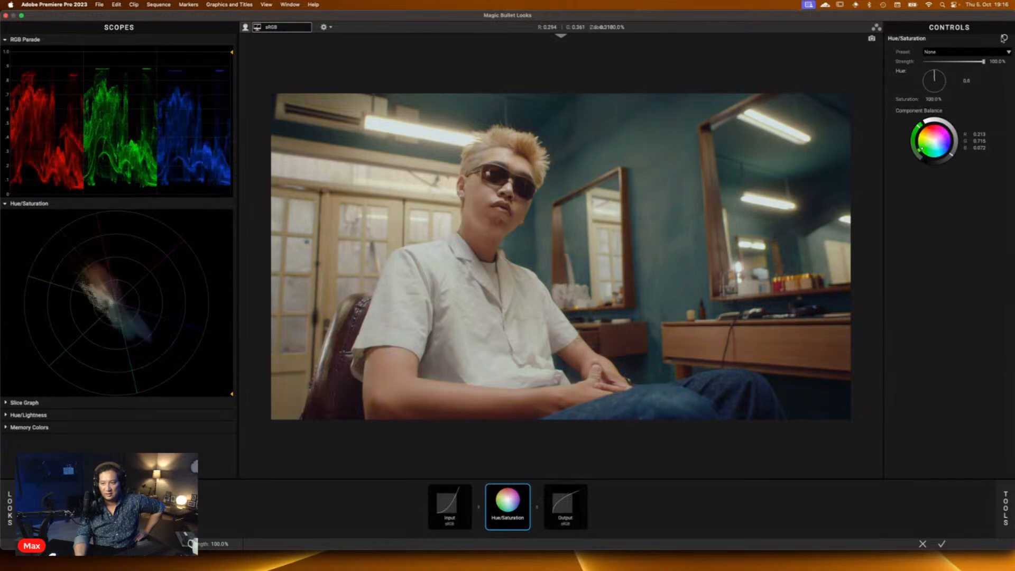
mouse_move(934, 78)
left_mouse_down()
mouse_move(934, 98)
mouse_move(935, 70)
left_mouse_up()
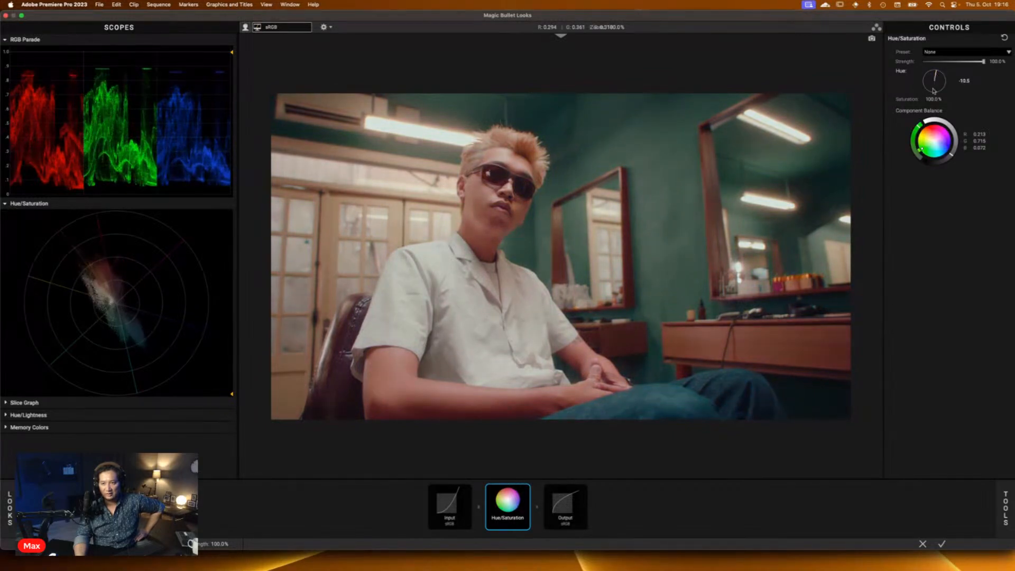
mouse_move(936, 147)
left_mouse_down()
mouse_move(919, 136)
mouse_move(937, 125)
mouse_move(950, 138)
mouse_move(938, 124)
mouse_move(952, 152)
mouse_move(956, 138)
mouse_move(925, 121)
mouse_move(955, 148)
mouse_move(925, 121)
left_mouse_up()
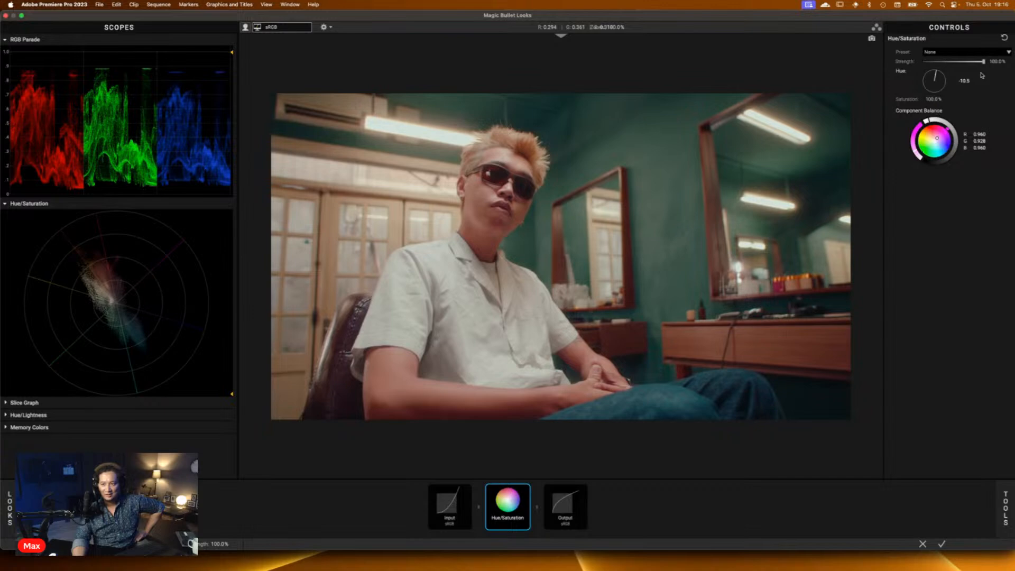
left_click(1004, 38)
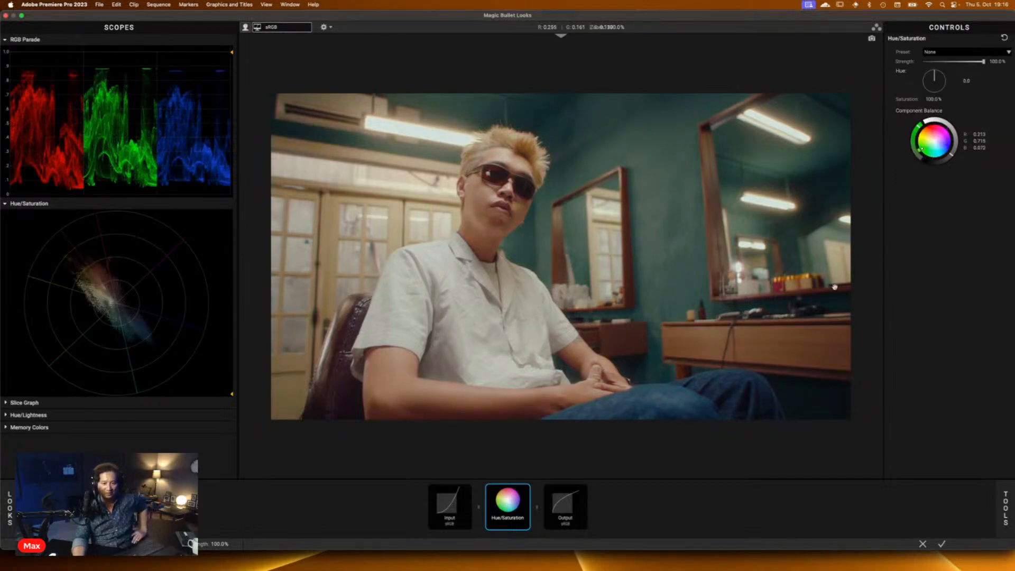
Step: Replace the Hue/Saturation tool in the chain with the Mojo II tool
key("Delete")
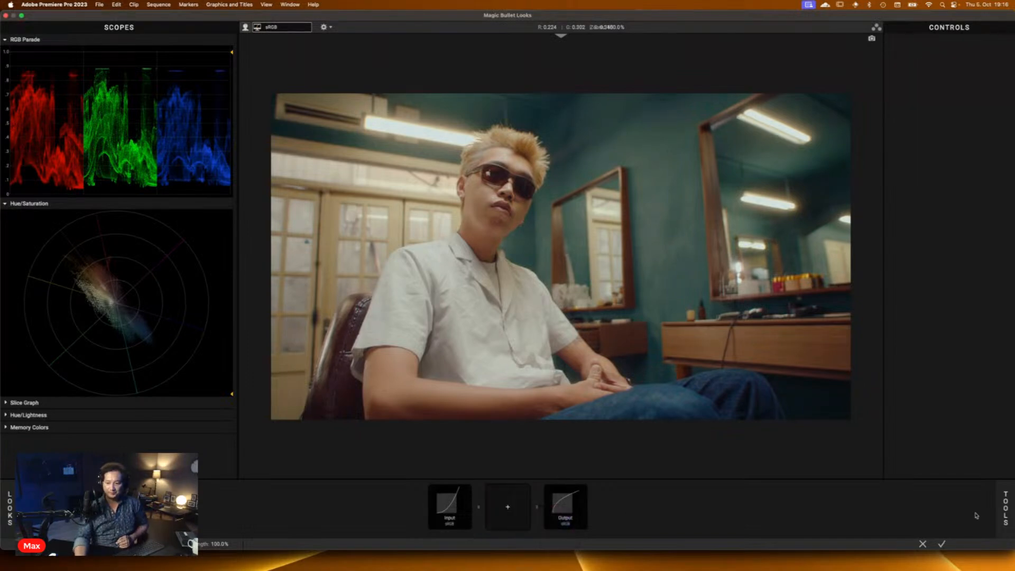
left_click(1008, 522)
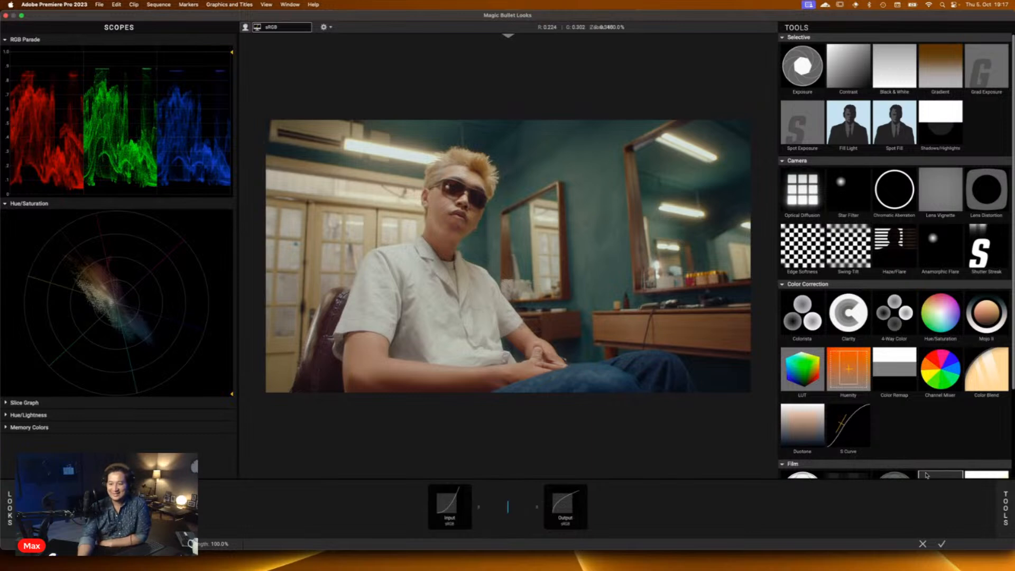
left_click(989, 323)
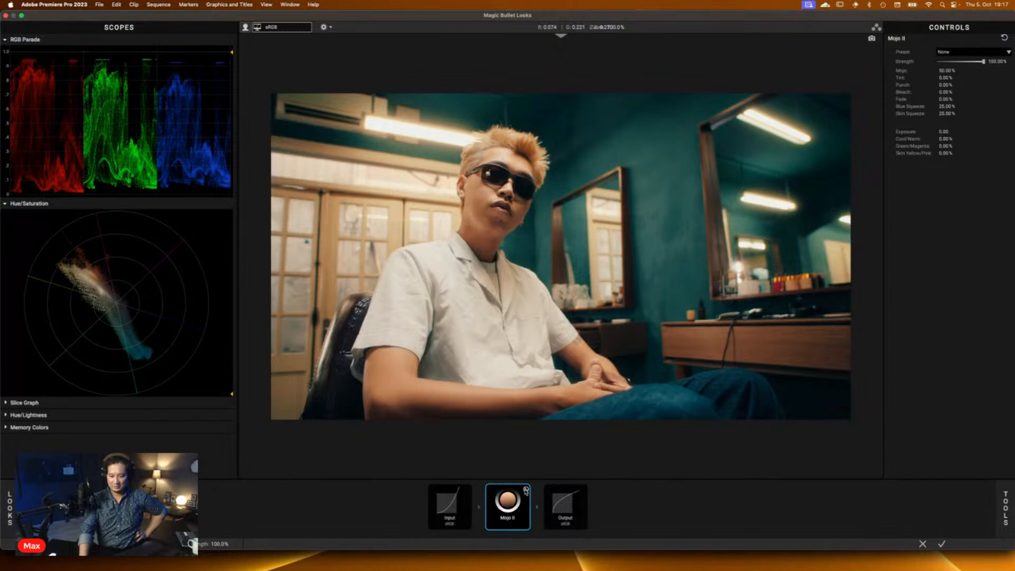
Step: Toggle the Mojo II tool off and on repeatedly to compare the image with and without it
left_click(526, 490)
left_click(526, 490)
left_click(526, 491)
left_click(526, 490)
left_click(527, 490)
left_click(526, 491)
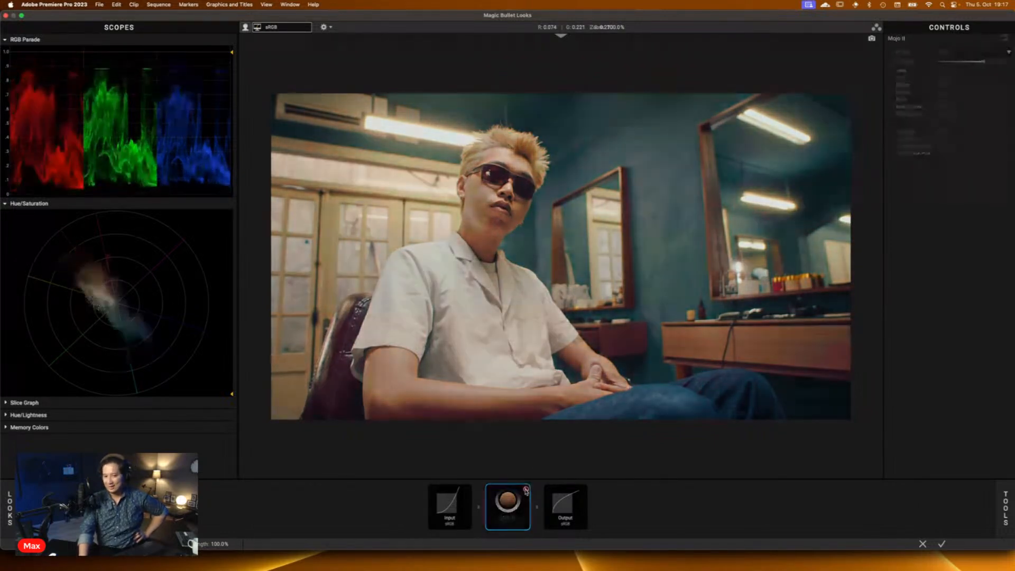
left_click(526, 491)
left_click(526, 491)
left_click(526, 491)
left_click(527, 491)
left_click(526, 491)
left_click(526, 491)
left_click(526, 491)
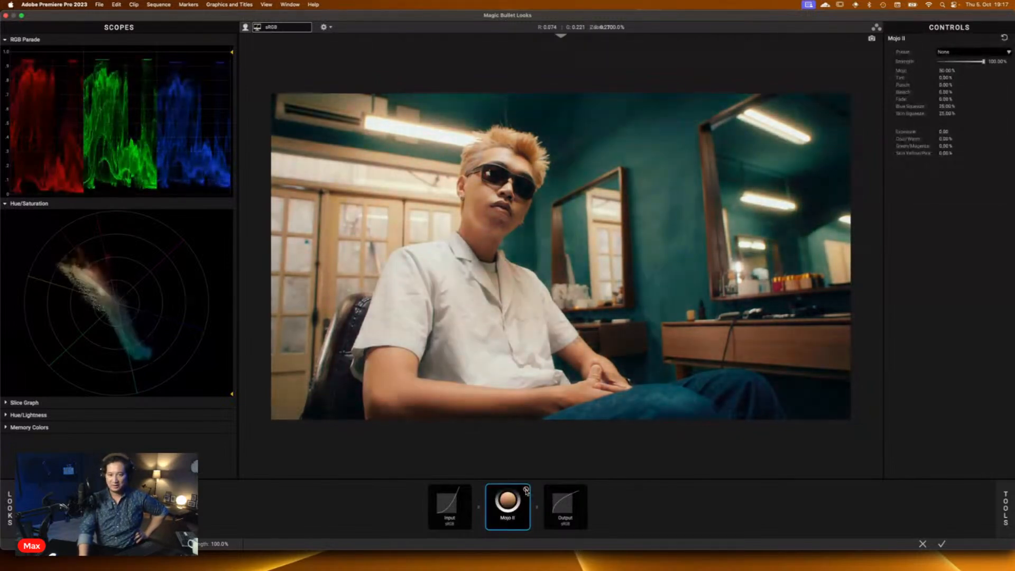
left_click(527, 490)
left_click(527, 490)
left_click(526, 490)
left_click(526, 490)
left_click(526, 491)
left_click(526, 490)
left_click(526, 491)
left_click(527, 490)
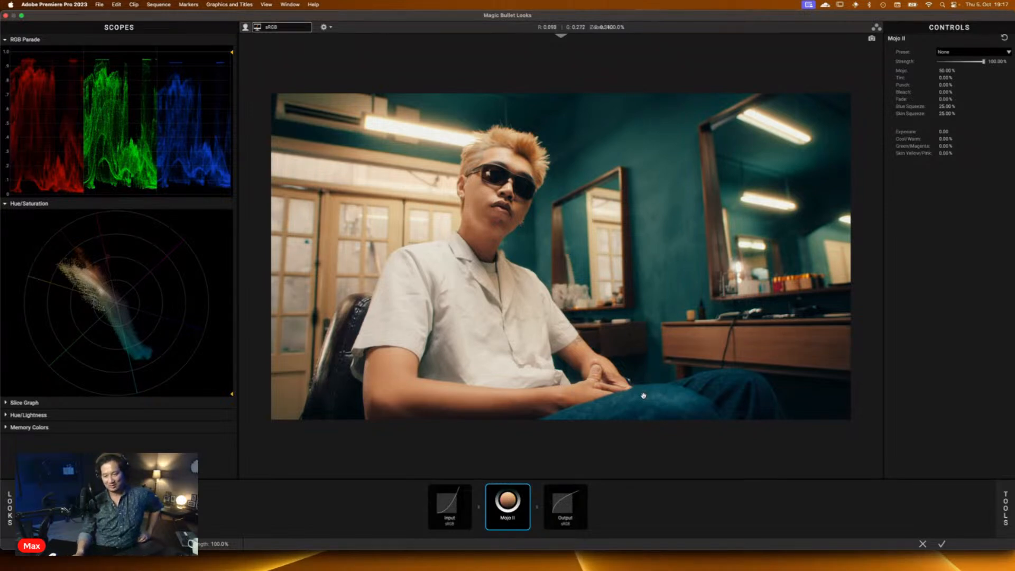
Step: Try a different Mojo amount, restore its default, and set the Mojo II Tint to +60%
mouse_move(693, 570)
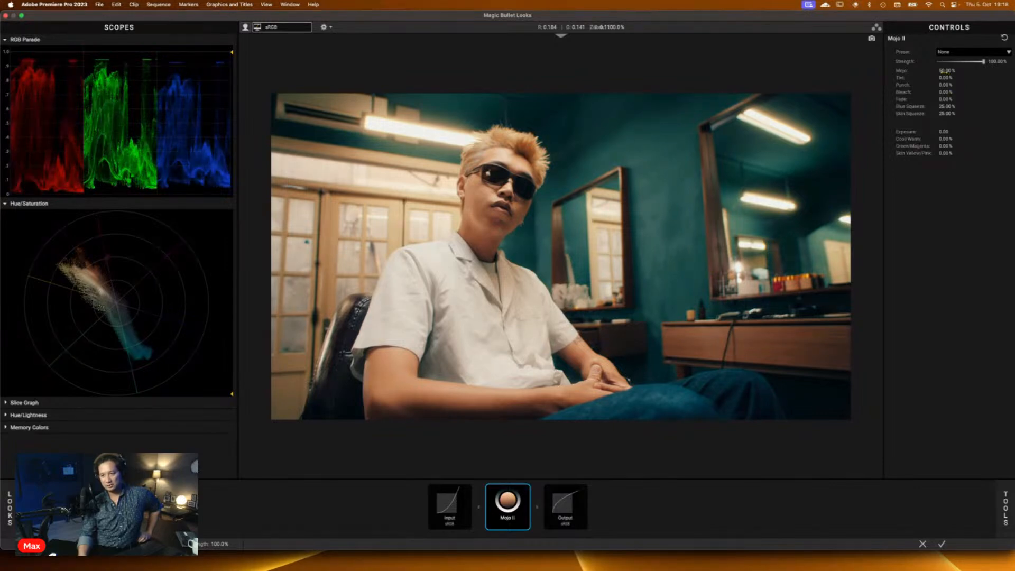
left_click_drag(947, 70, 989, 70)
double_click(902, 71)
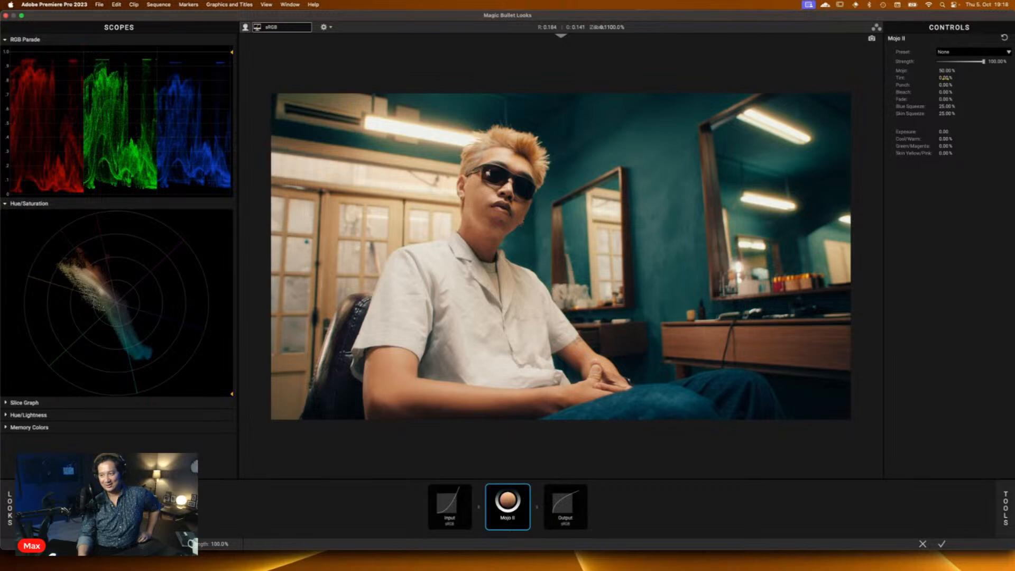
left_click_drag(946, 78, 960, 106)
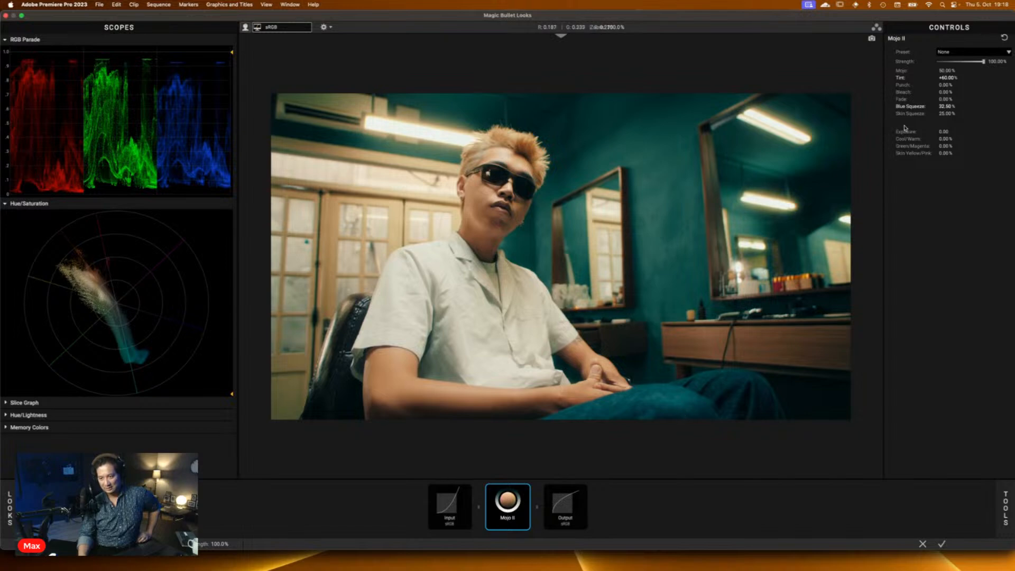
Step: Try varying the Mojo II Blue Squeeze, restore its default, and set Bleach to +76.30%
mouse_move(939, 107)
left_mouse_down()
mouse_move(974, 107)
mouse_move(926, 107)
left_mouse_up()
left_click_drag(948, 106, 941, 107)
double_click(911, 107)
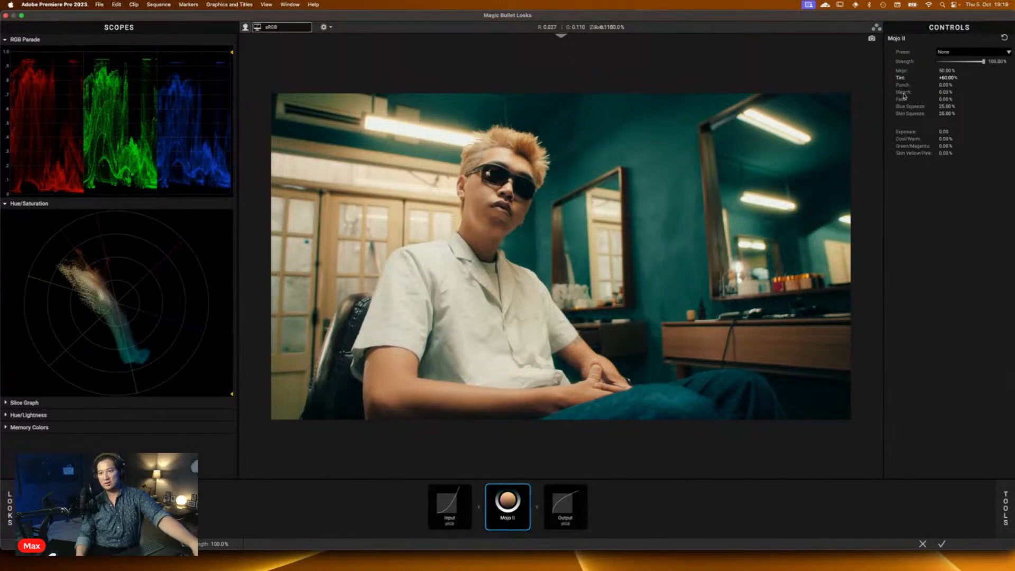
left_click_drag(946, 92, 926, 101)
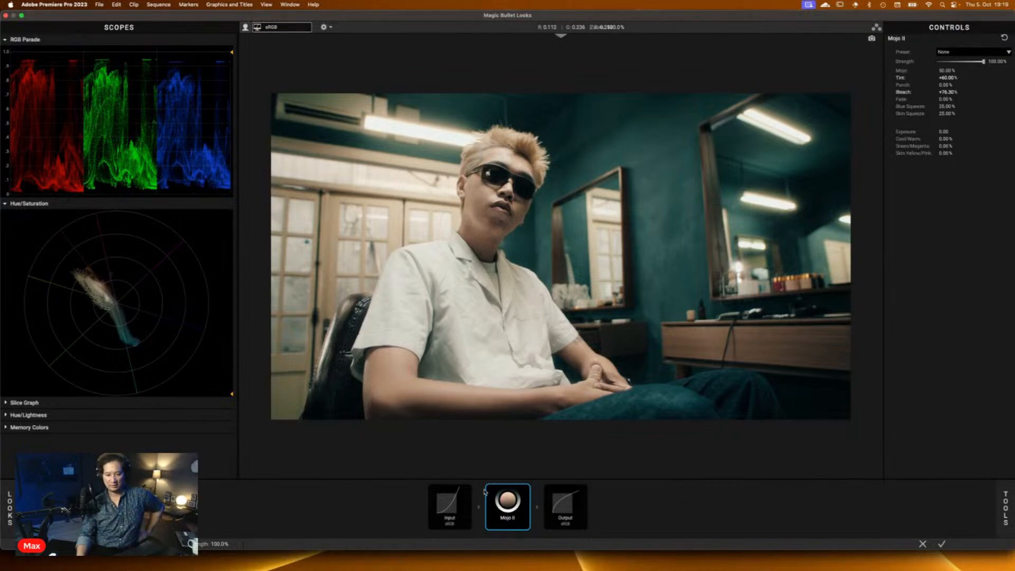
Step: Replace the Mojo II tool in the chain with the LUT tool
left_click_drag(508, 505, 560, 561)
left_click(1006, 508)
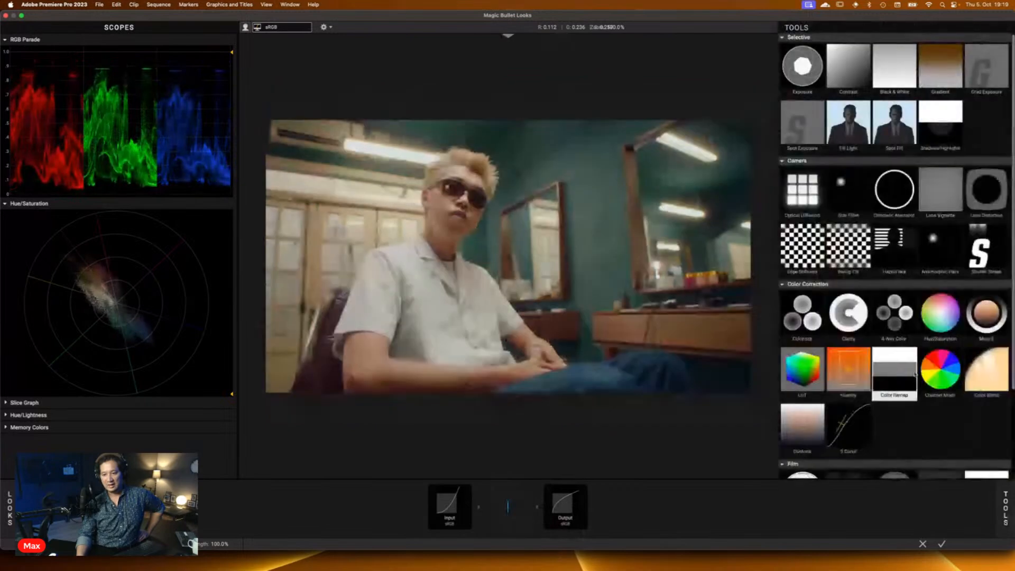
double_click(812, 380)
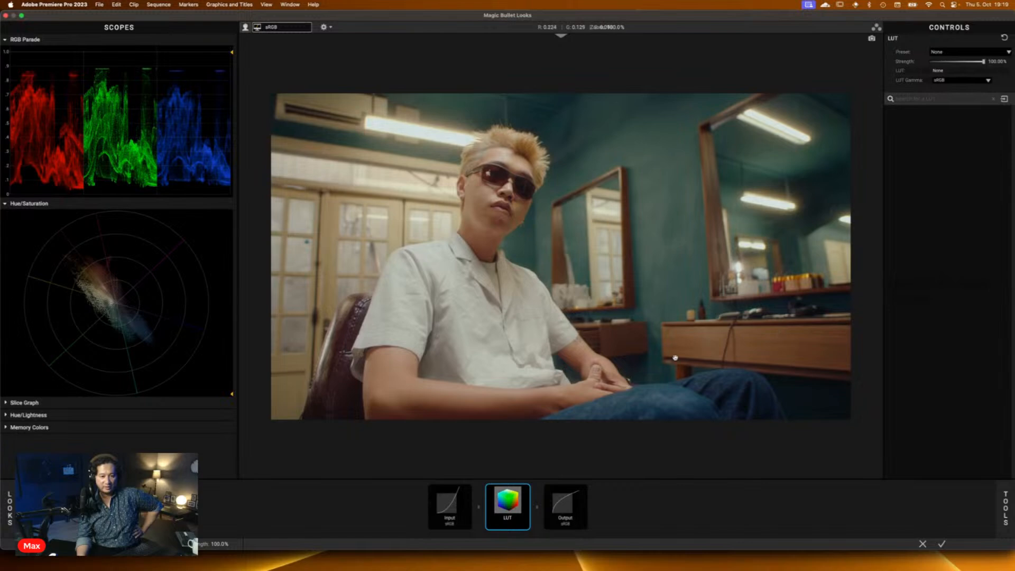
Step: Switch the Input tool's color management mode to OpenColorIO - ACES
left_click(451, 502)
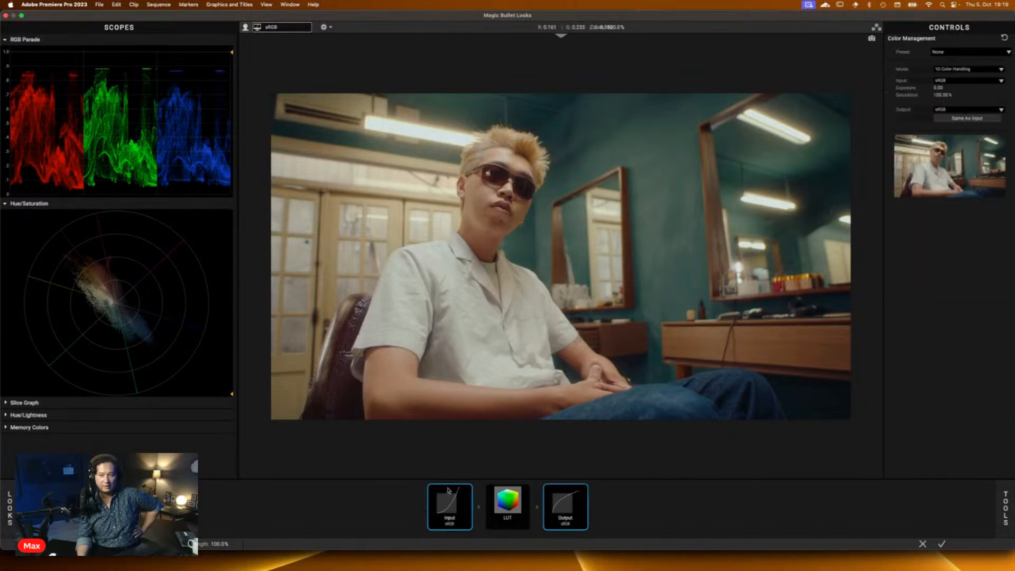
left_click(985, 70)
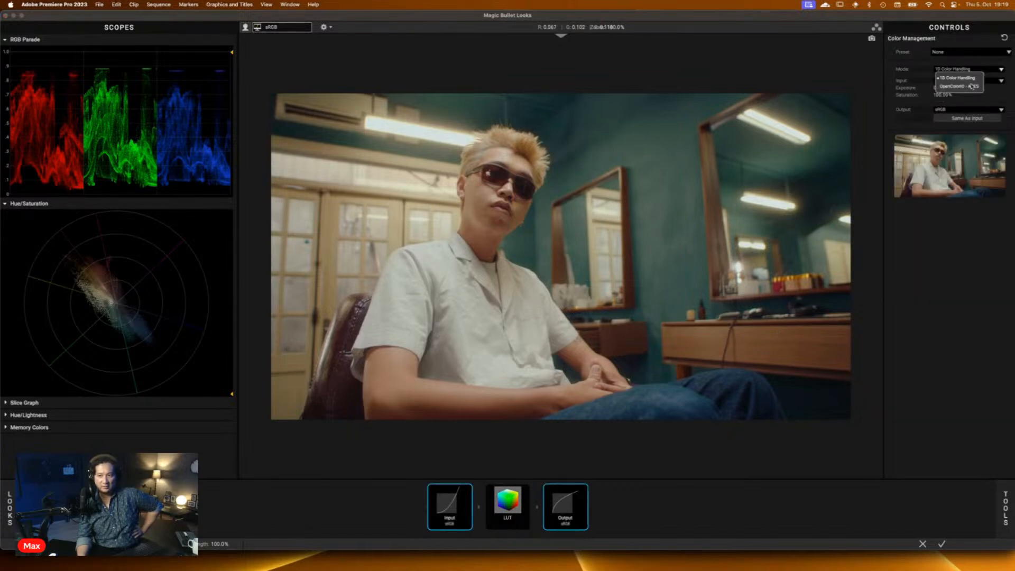
left_click(972, 83)
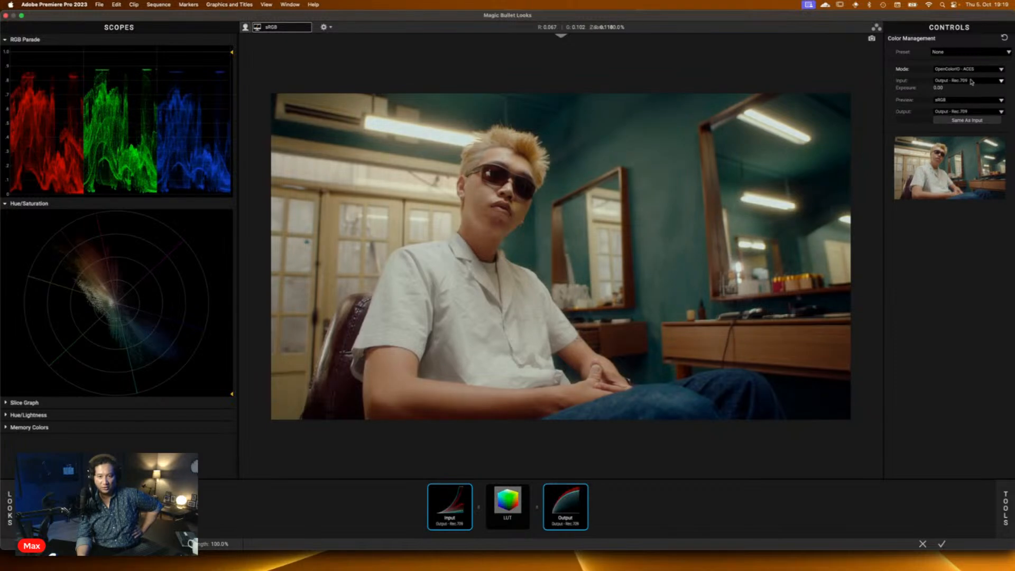
Step: Return to the LUT tool's settings and try a short text search for LUTs
left_click(510, 509)
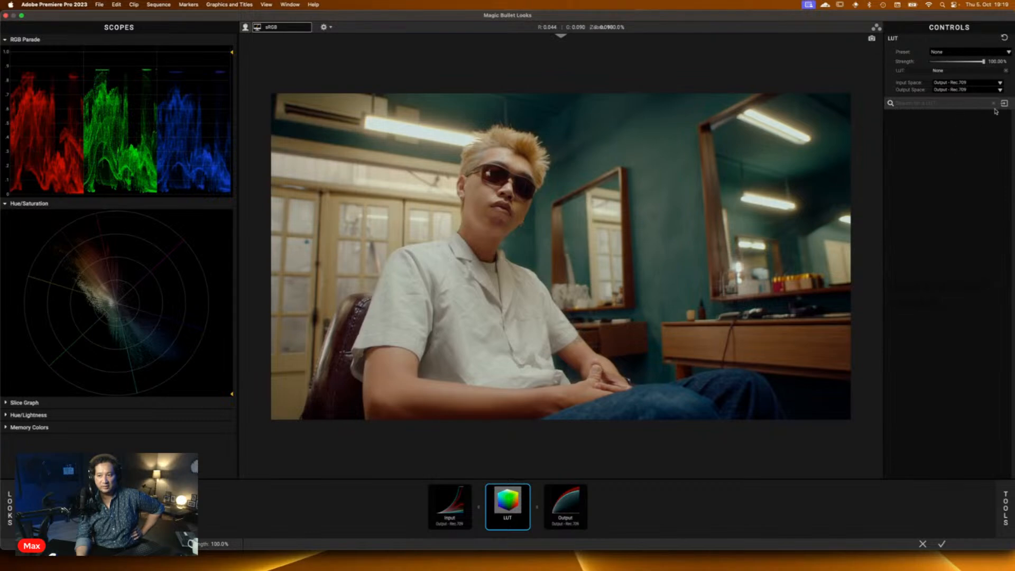
left_click(946, 103)
type("lo")
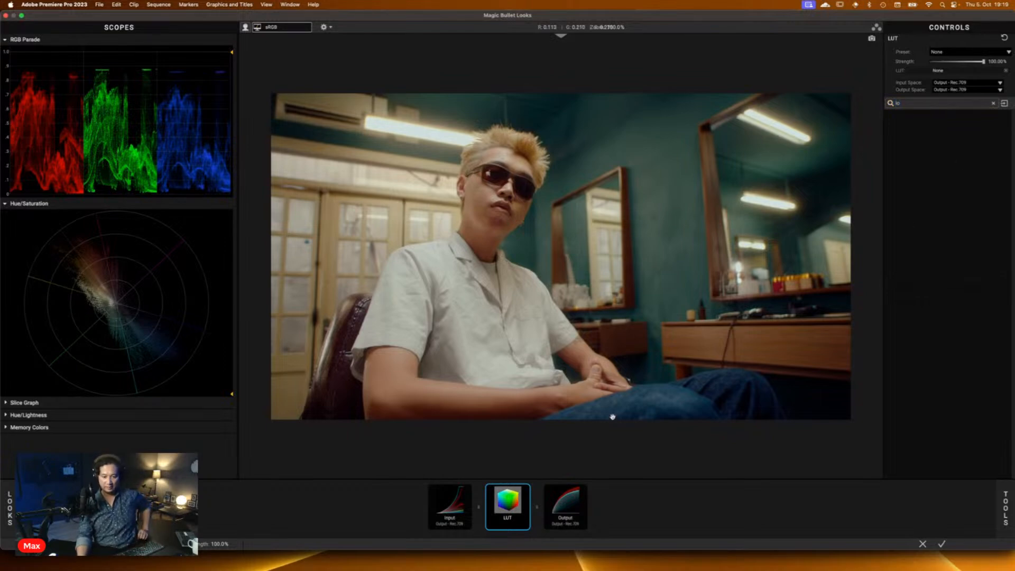
Step: Remove the LUT tool, add a fresh LUT tool to the chain, and clear its LUT search
left_click_drag(488, 498, 608, 552)
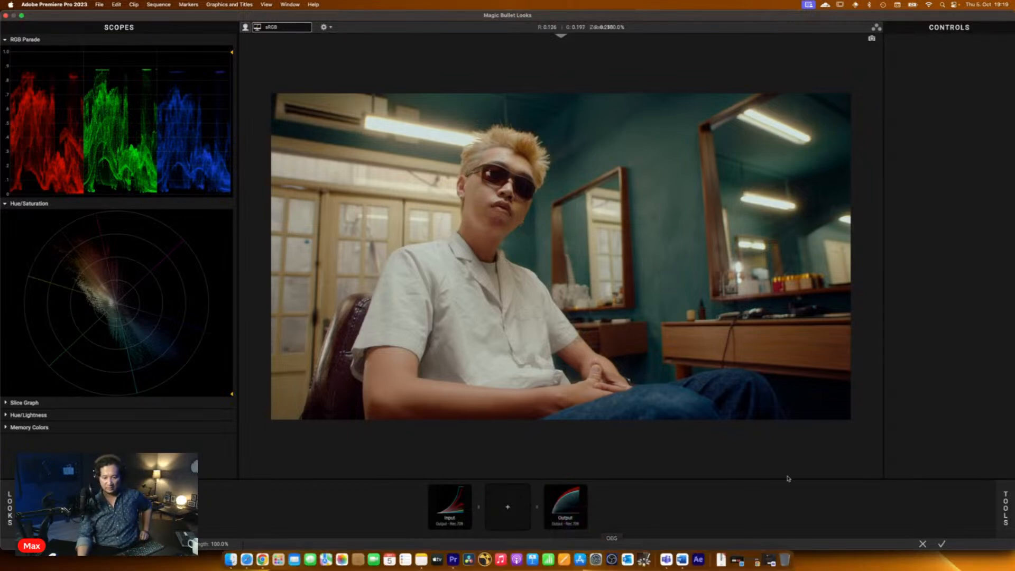
left_click(1003, 500)
left_click(804, 376)
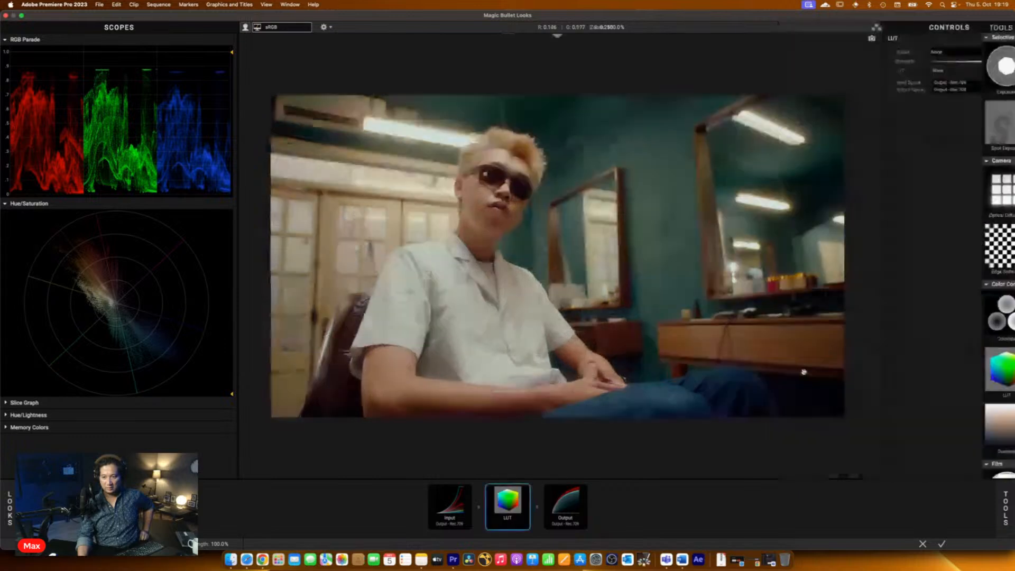
left_click(993, 104)
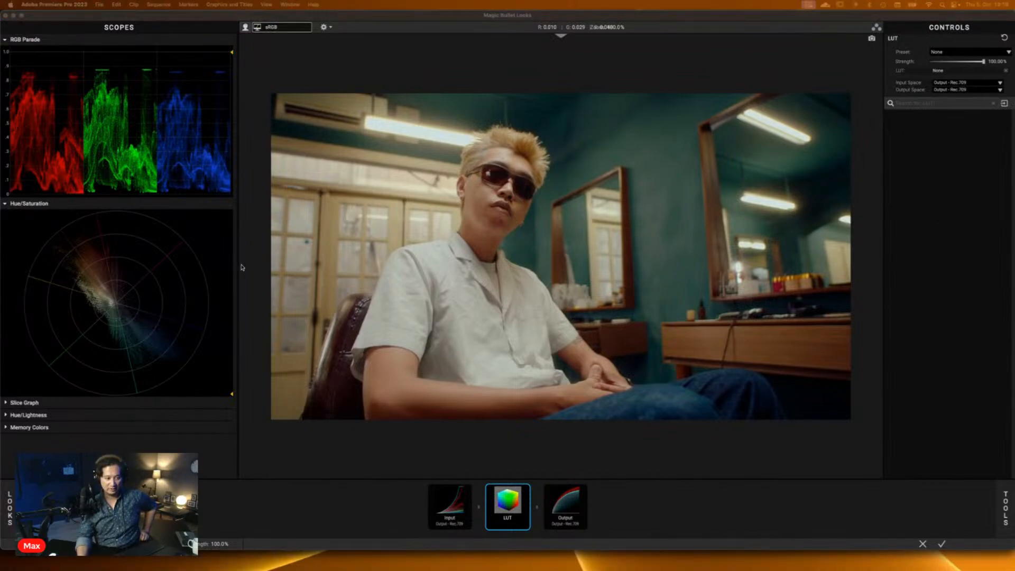
Step: Check the Looks library, close it, and search the LUT tool's list for 2383
left_click(9, 526)
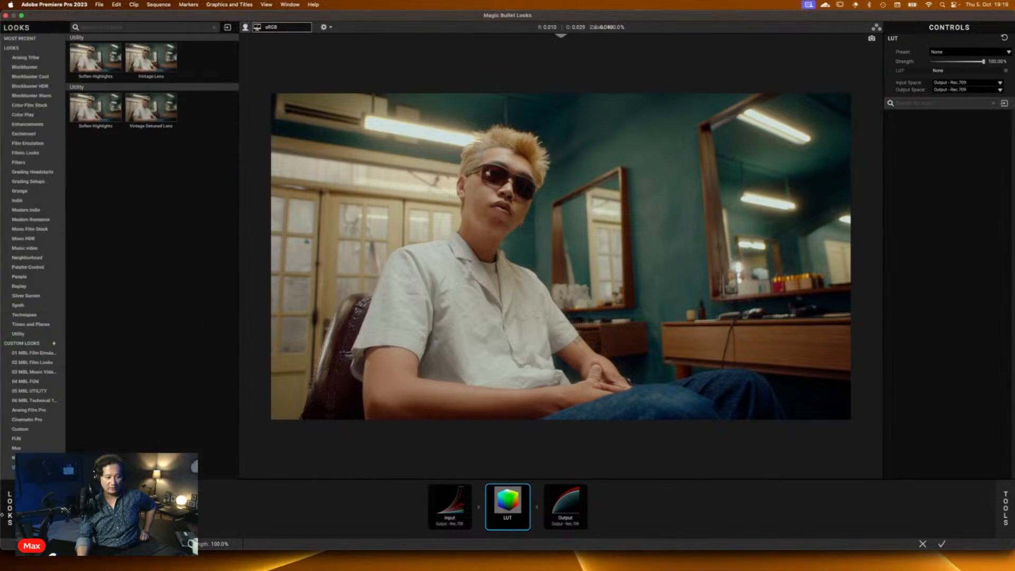
left_click(7, 512)
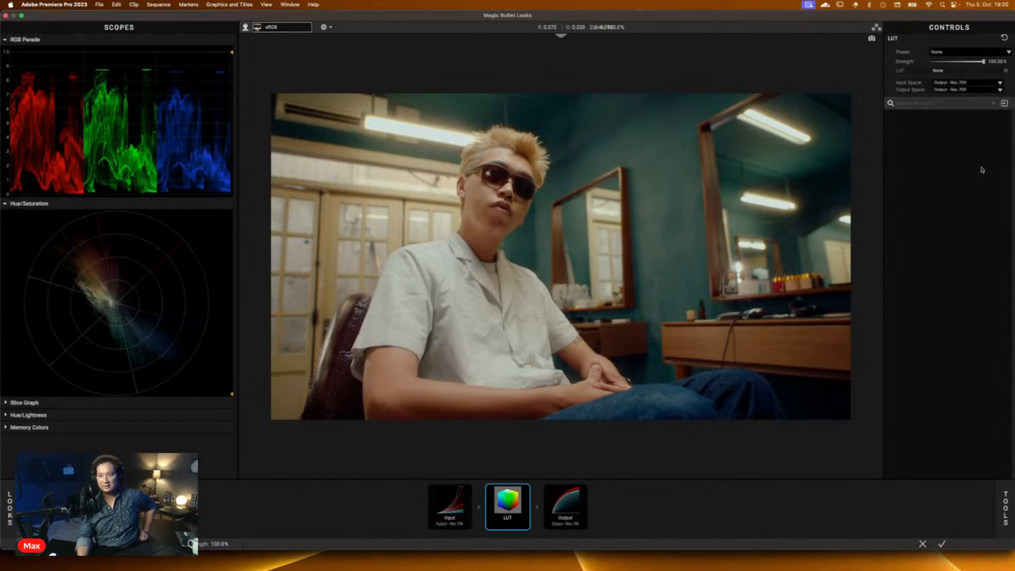
left_click(960, 102)
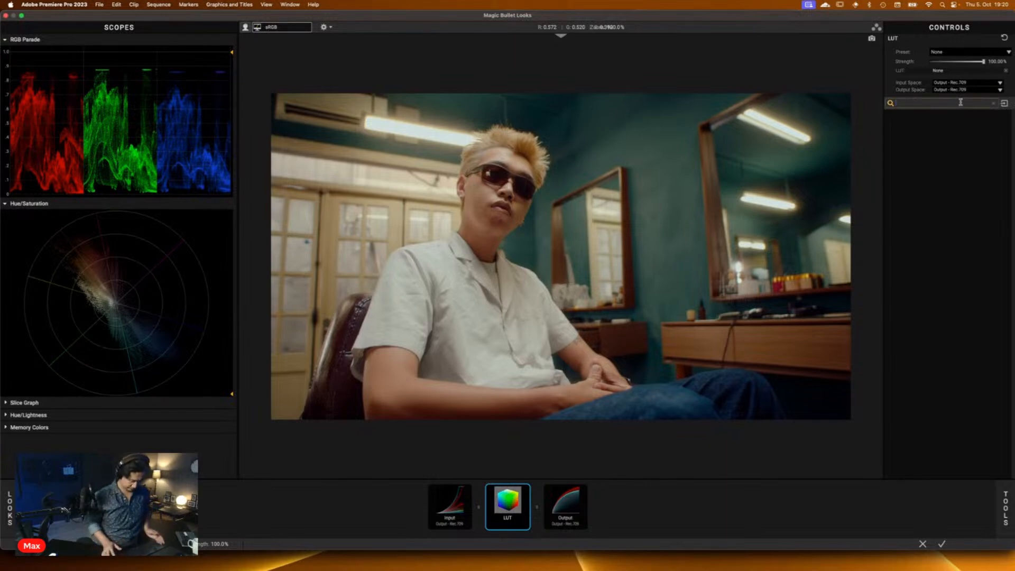
type("2383")
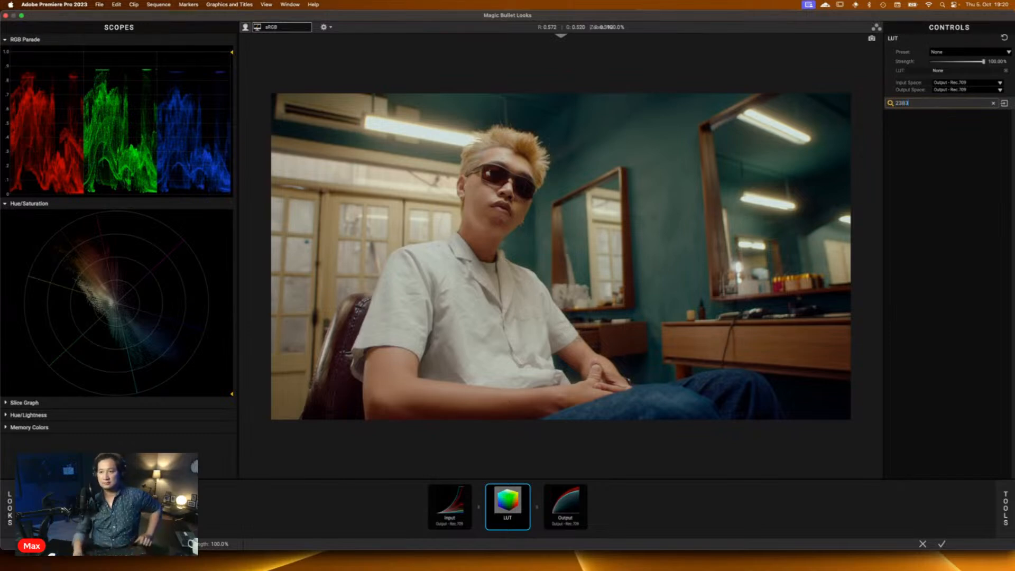
Step: Clear the 2383 LUT search and remove the LUT tool from the chain
left_click(994, 103)
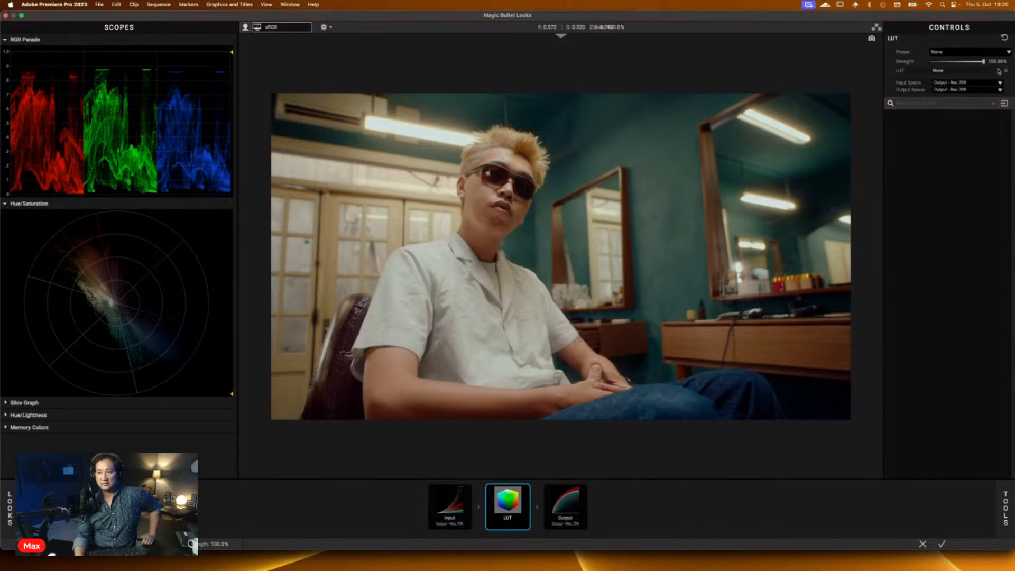
left_click_drag(498, 514, 629, 498)
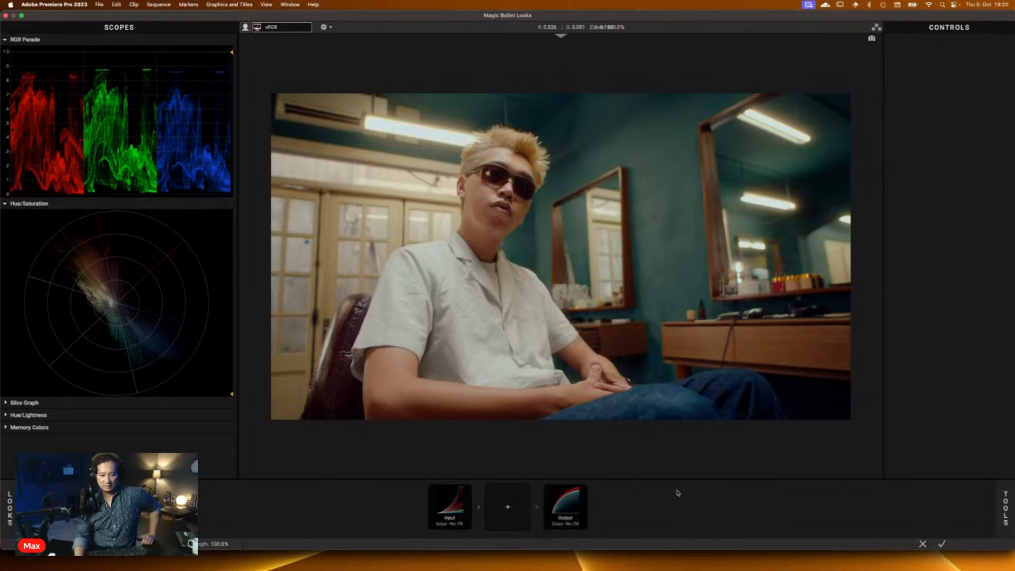
Step: Accept the look, replace the barbershop clip's Looks effect with a fresh one, and open its look editor
left_click(942, 543)
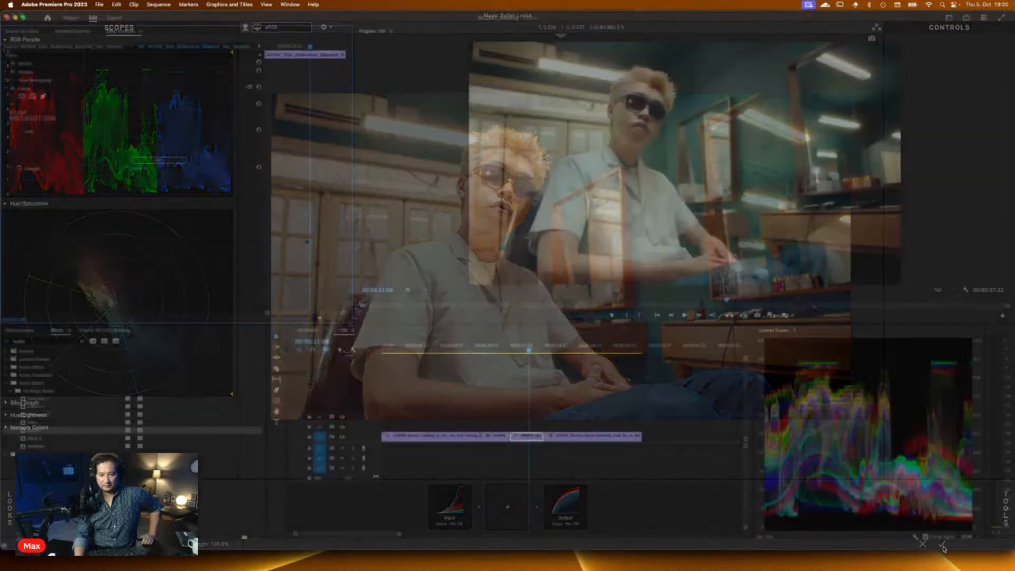
left_click(25, 89)
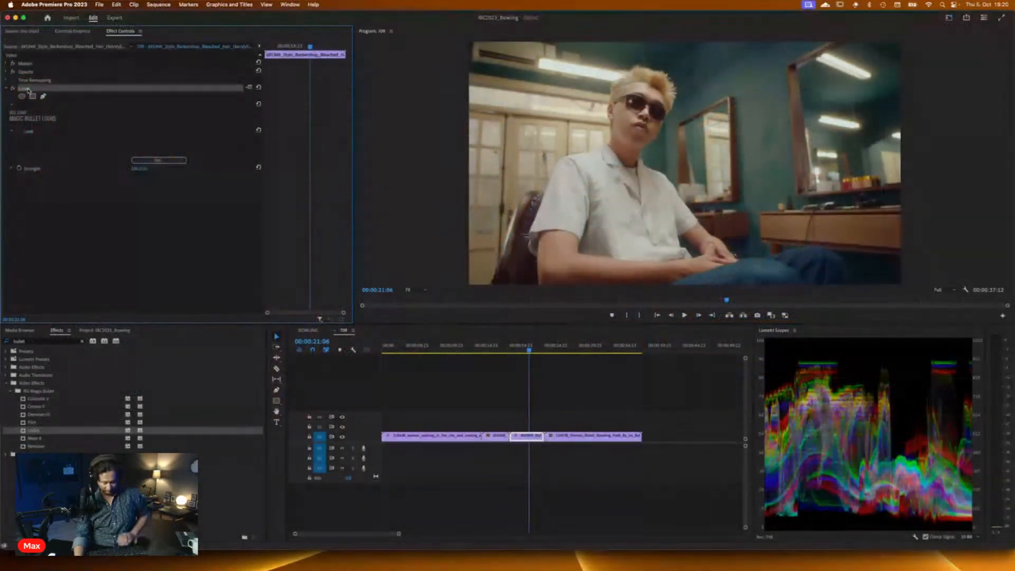
key("Delete")
left_click(39, 433)
left_click_drag(39, 433, 528, 436)
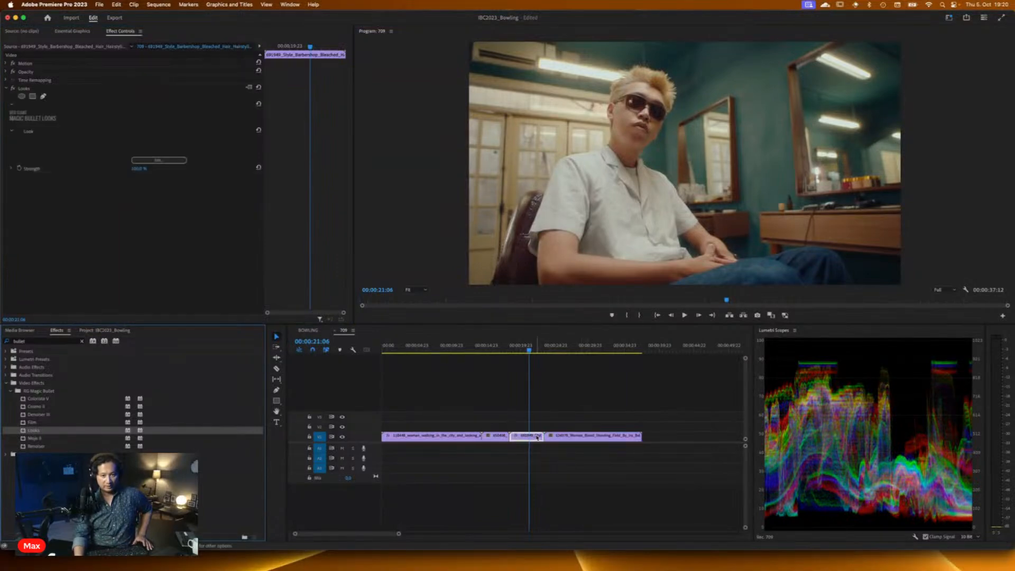
left_click(180, 160)
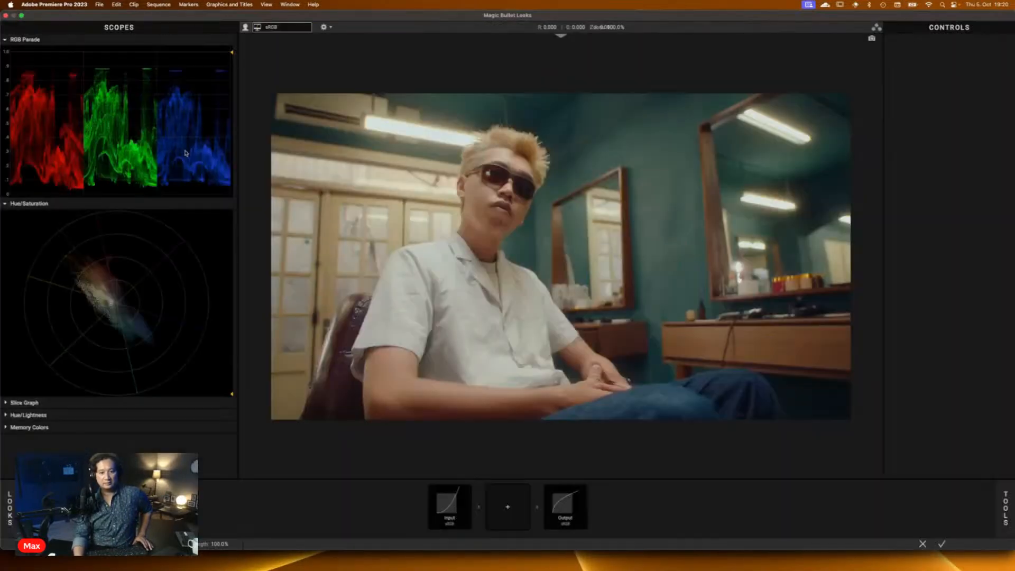
Step: Add a LUT tool to the chain, search its LUTs for 2383, and apply ACEScct_2383-D60
mouse_move(989, 493)
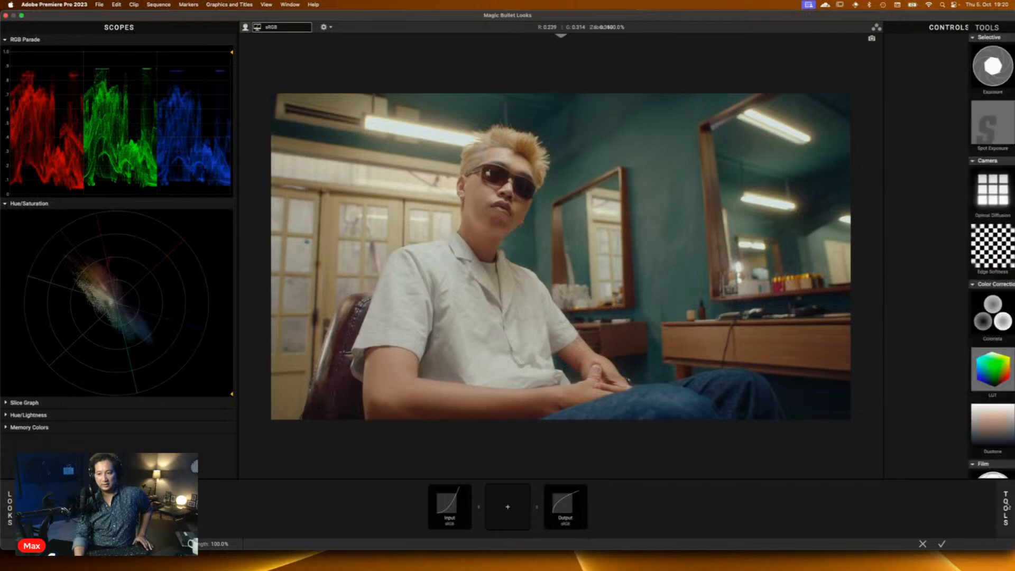
left_click(803, 370)
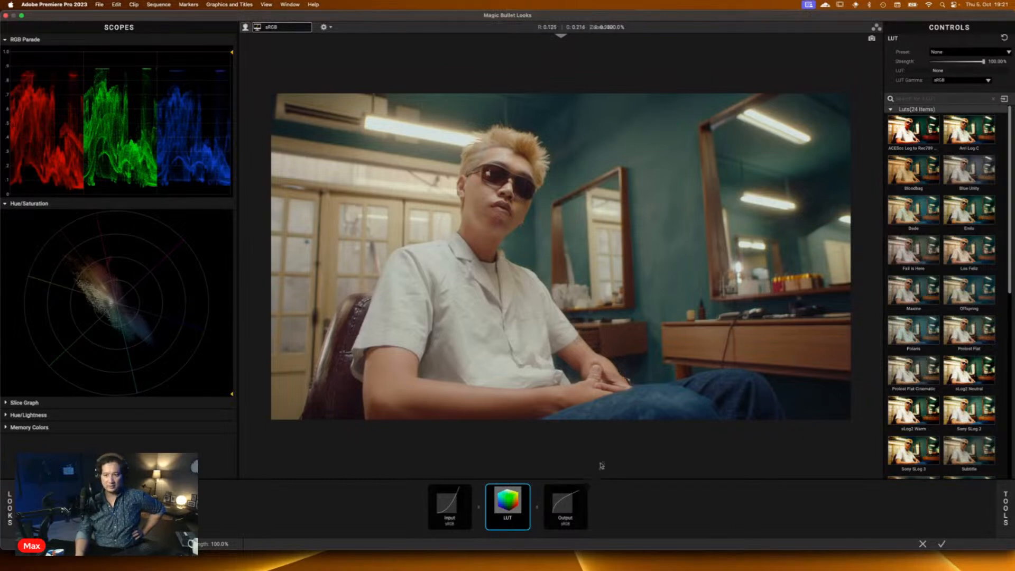
left_click(977, 100)
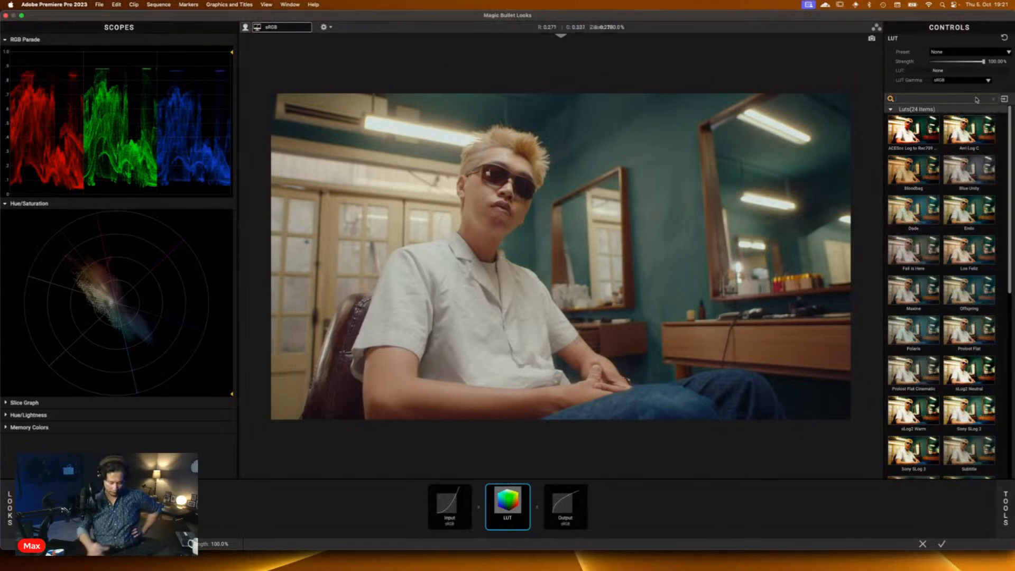
type("25")
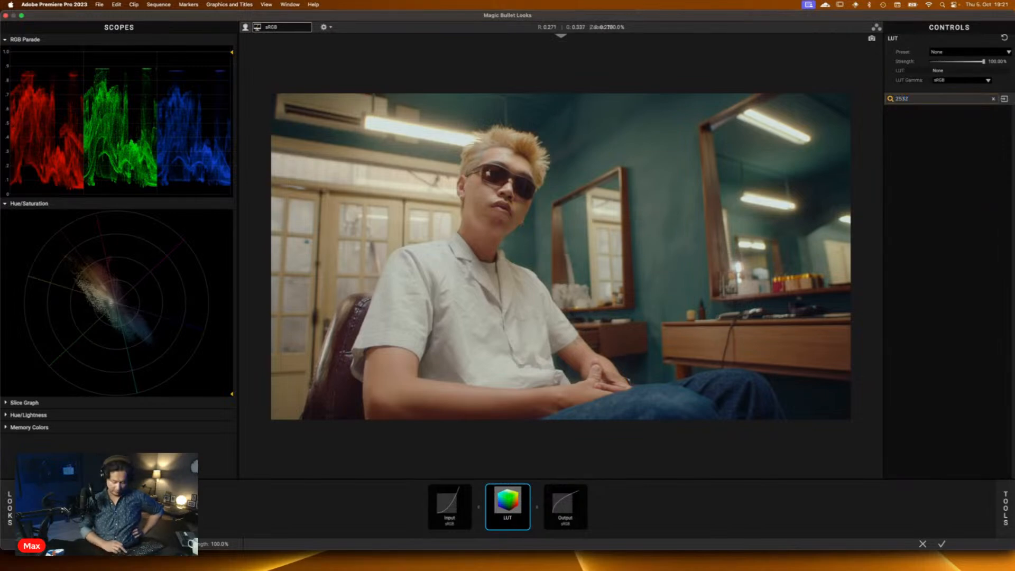
key("BackSpace")
type("383")
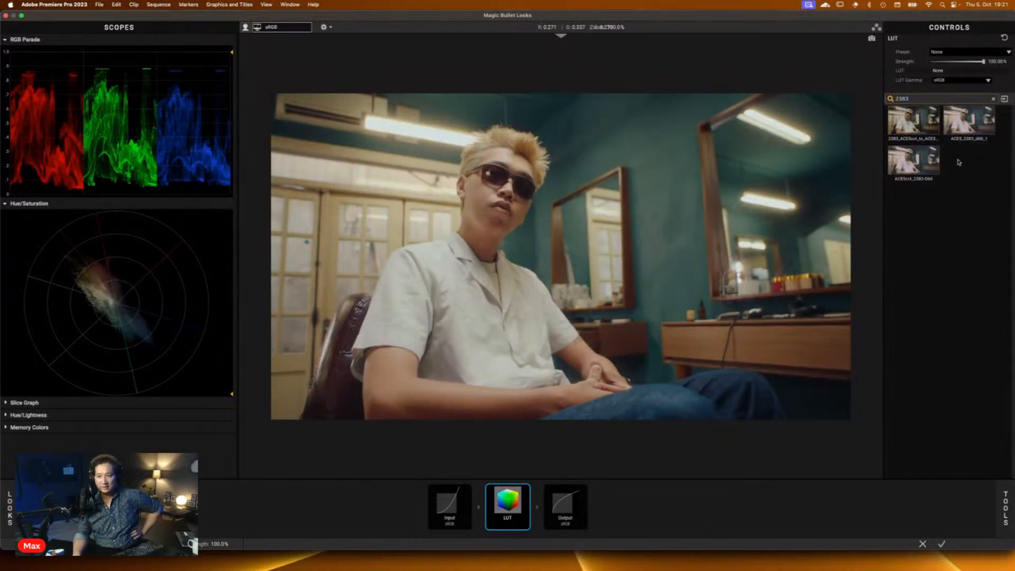
left_click(912, 162)
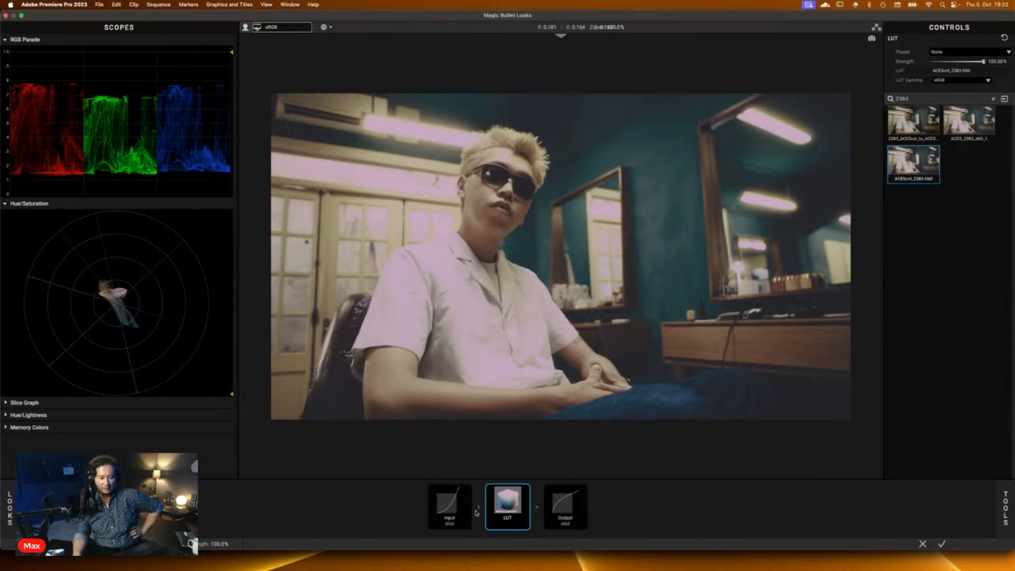
Step: Switch the color management mode to OpenColorIO - ACES and compare the image with the LUT tool disabled and enabled
left_click(453, 509)
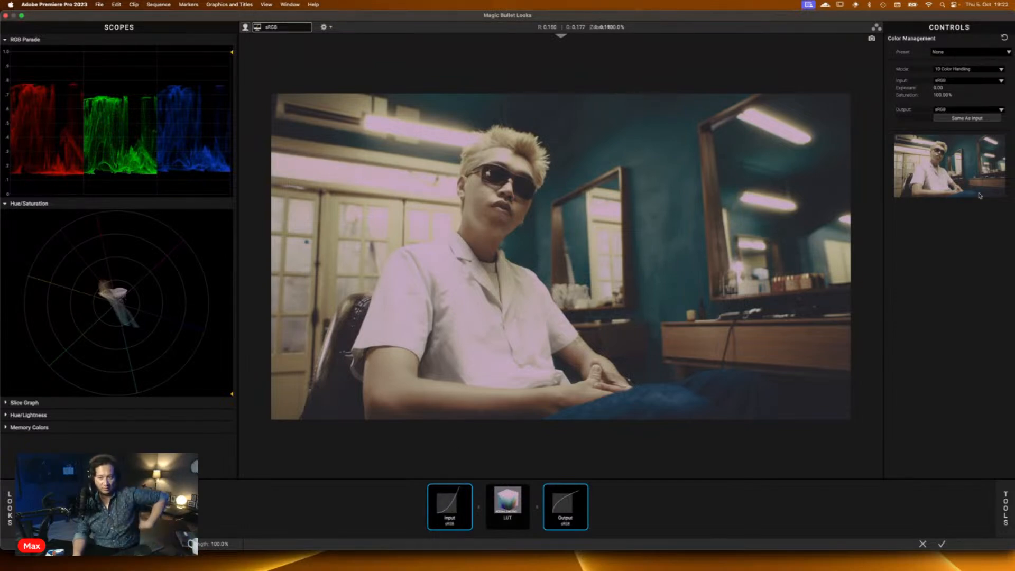
left_click(973, 74)
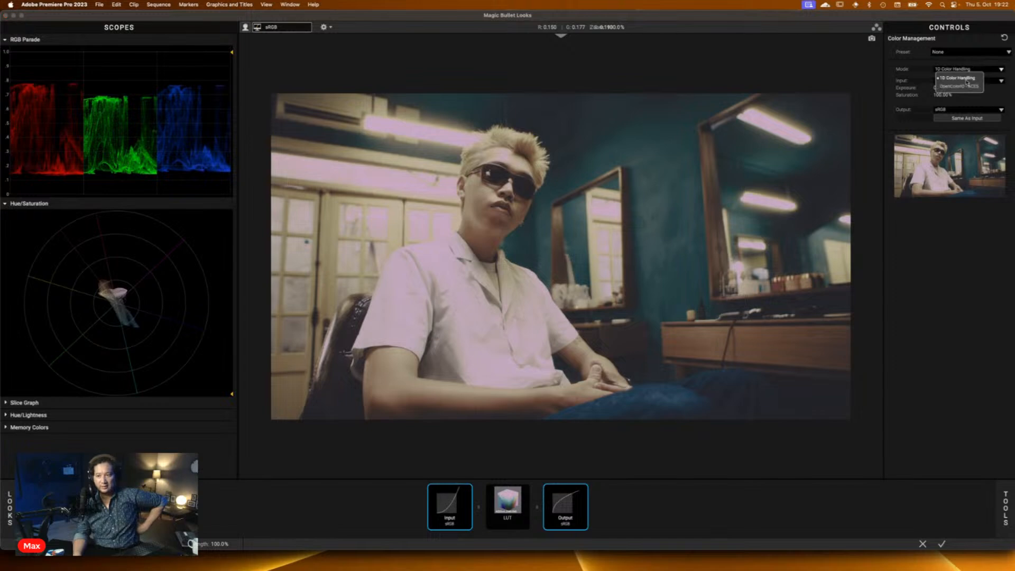
left_click(965, 87)
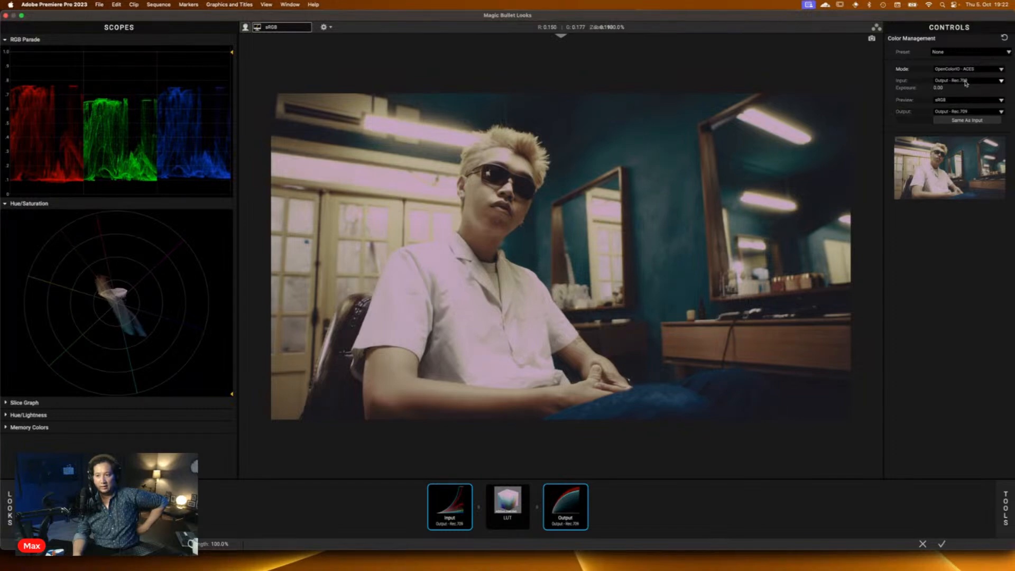
left_click(505, 507)
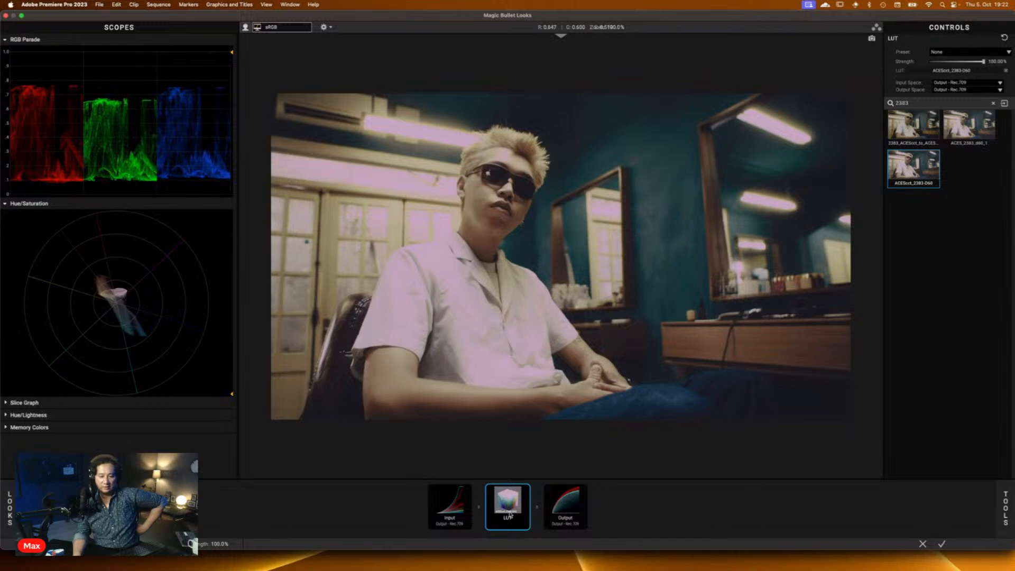
left_click(527, 490)
left_click(527, 489)
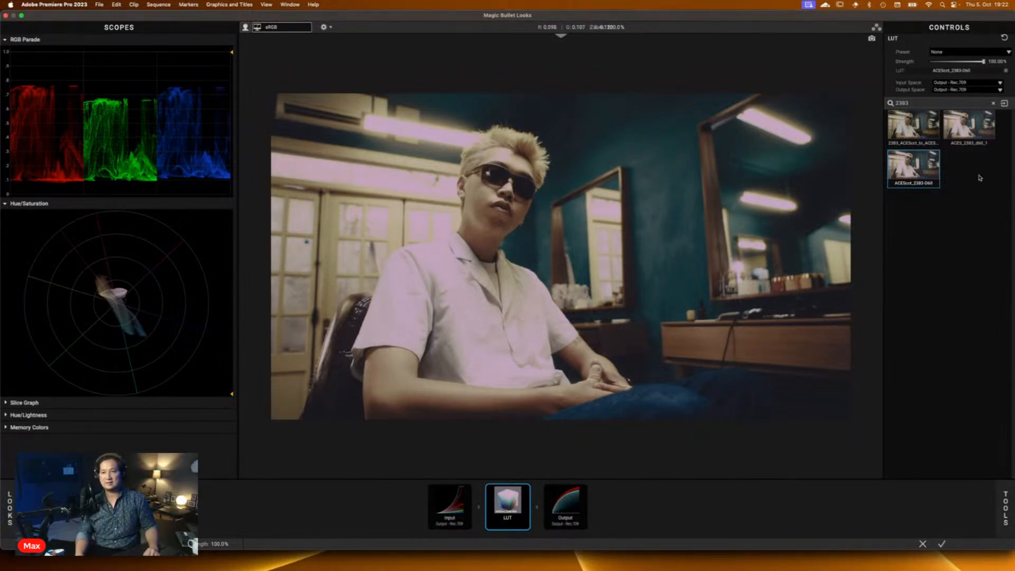
Step: Set the LUT tool's input and output spaces to ACES - ACEScct and compare the image with the tool off and on
left_click(955, 85)
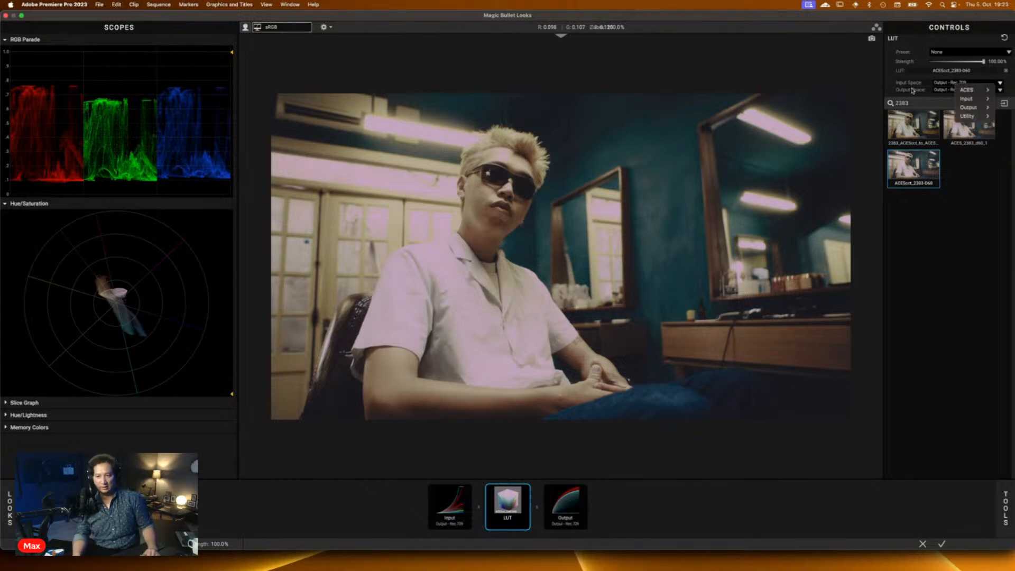
mouse_move(968, 90)
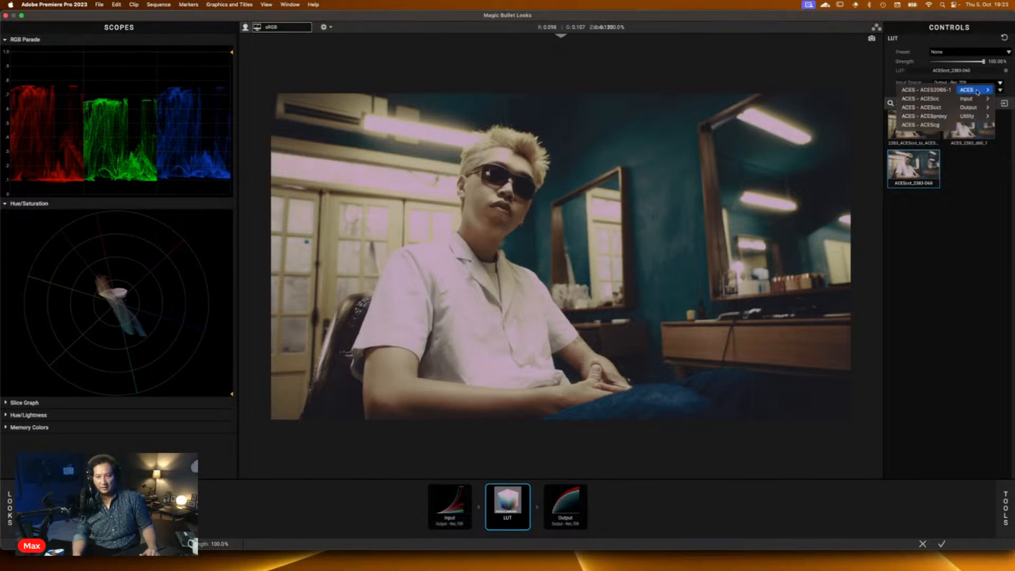
left_click(936, 108)
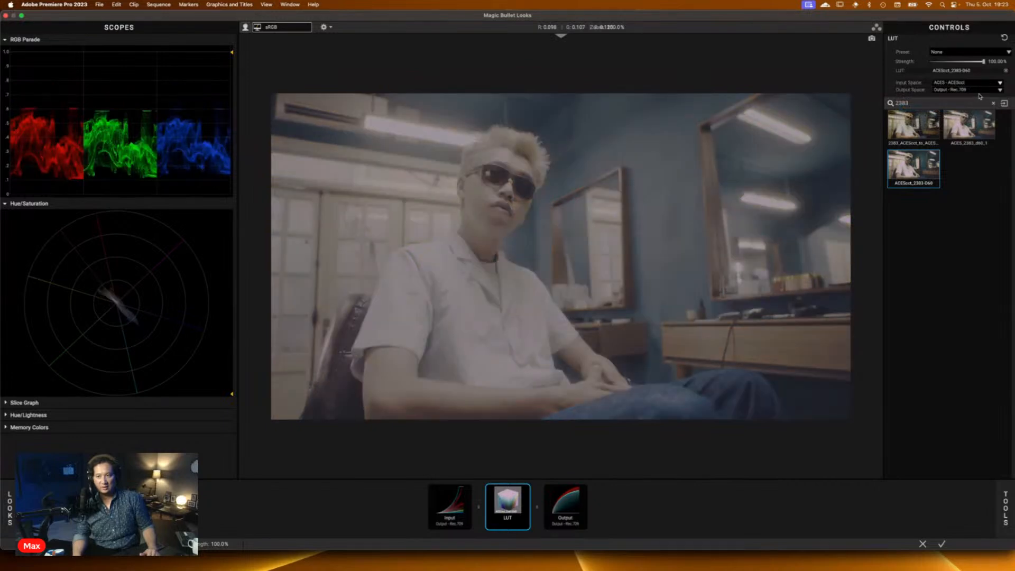
left_click(979, 89)
mouse_move(953, 95)
left_click(921, 112)
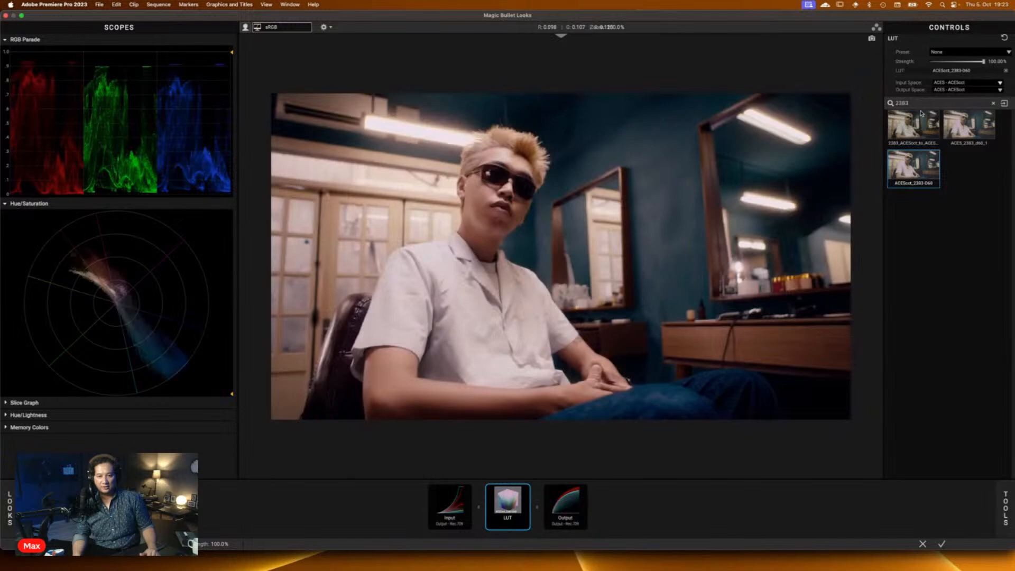
left_click(527, 491)
left_click(526, 491)
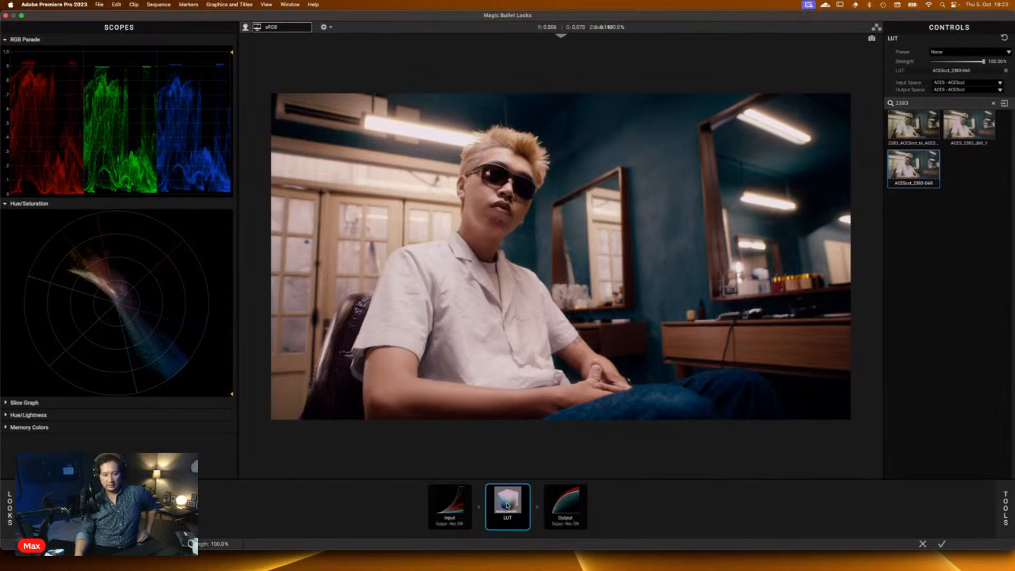
Step: Delete the LUT tool and set the color management mode back to 1D Color Handling
key("Delete")
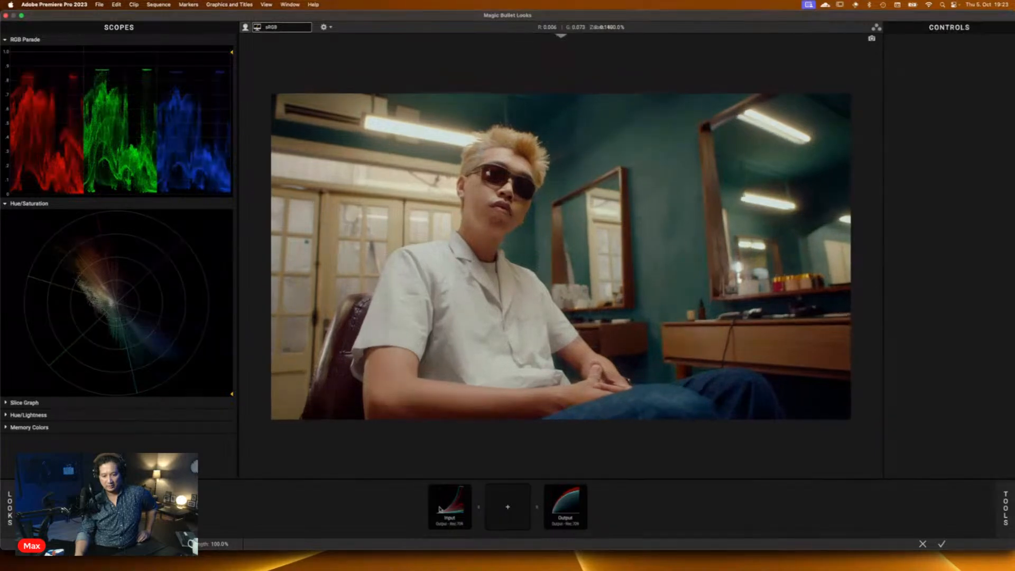
left_click(566, 506)
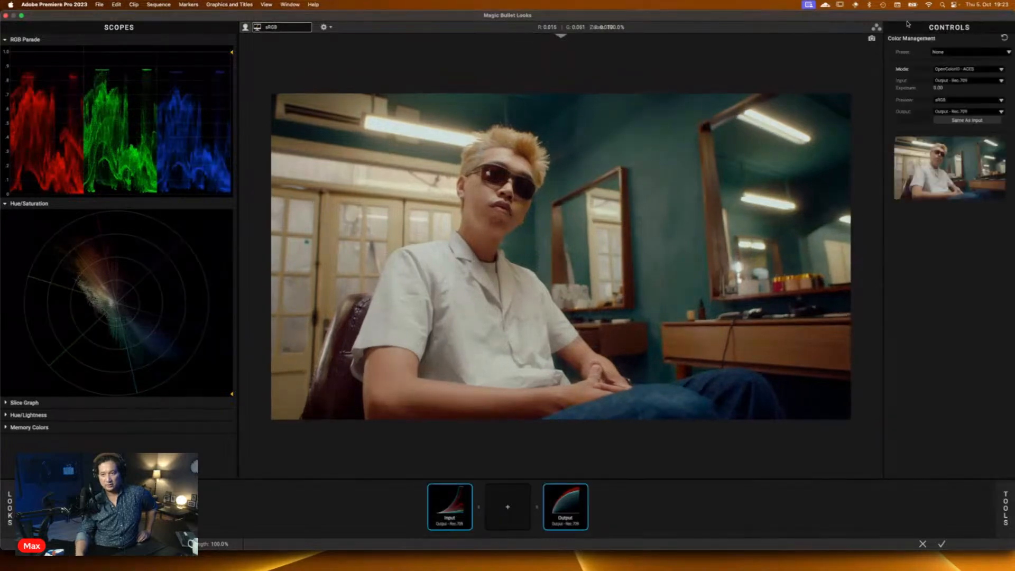
left_click(955, 67)
left_click(958, 76)
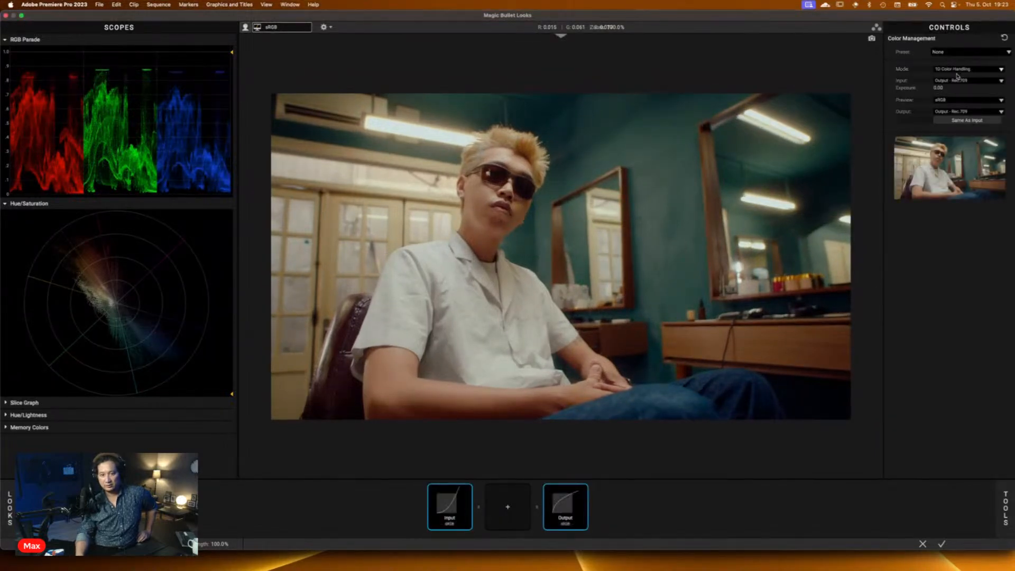
Step: Add a new LUT tool to the chain and clear its LUT search
mouse_move(1002, 509)
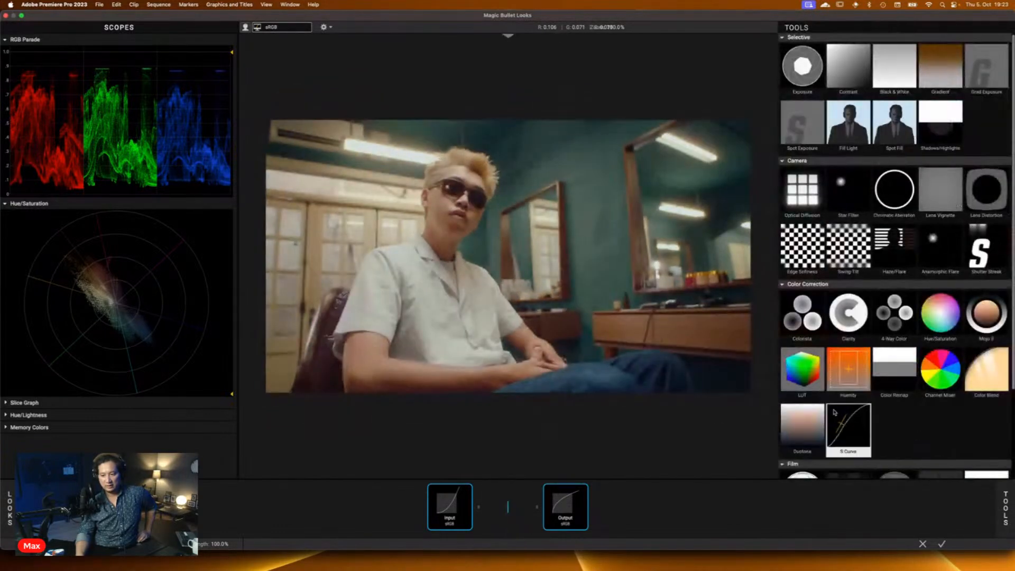
left_click(802, 368)
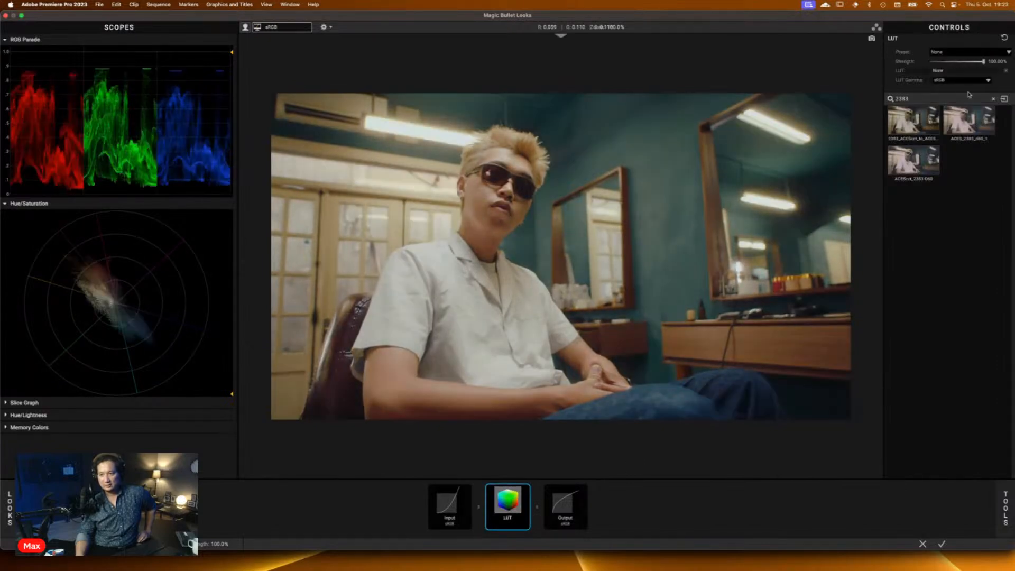
left_click(993, 99)
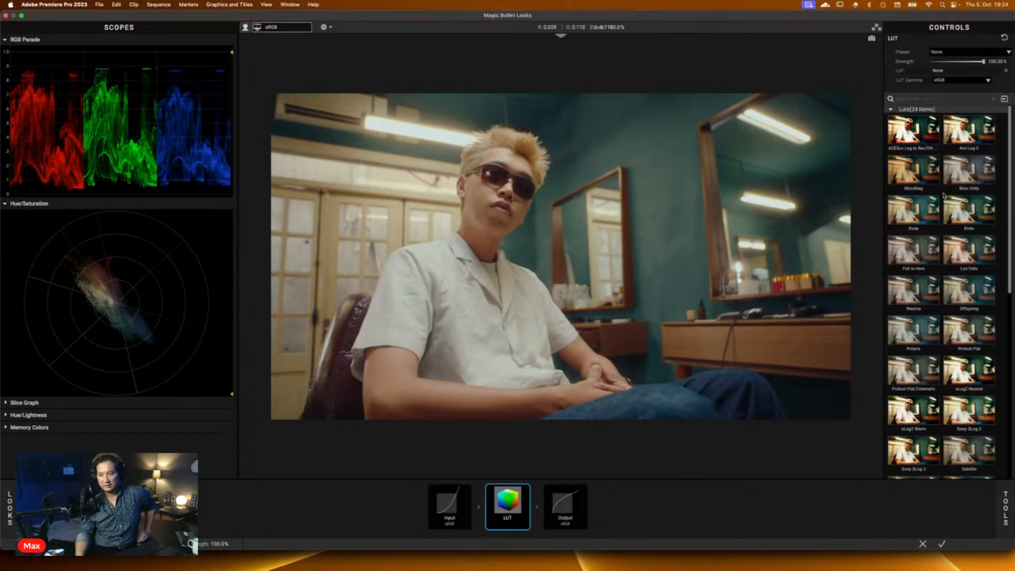
Step: Try several LUTs from the Custom group and finish with 3_Strip_RoeMex applied
scroll(918, 299, "down", 5)
scroll(919, 299, "down", 3)
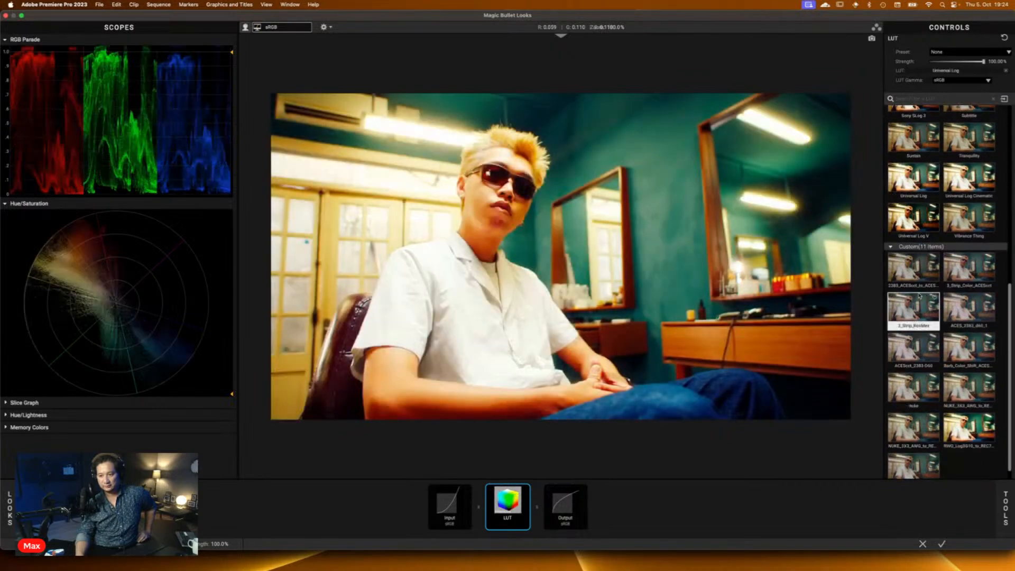
left_click(926, 288)
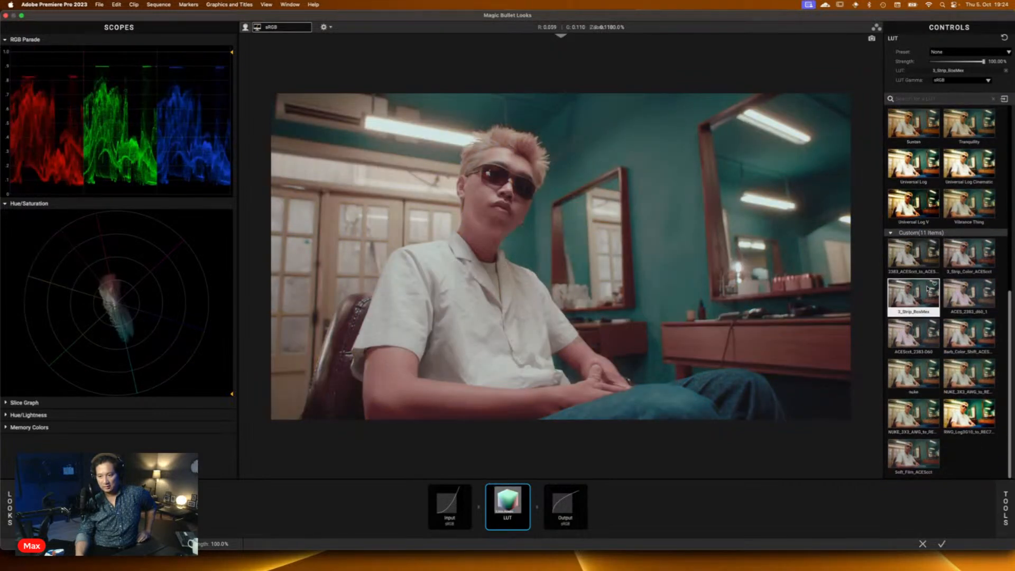
left_click(970, 254)
left_click(924, 265)
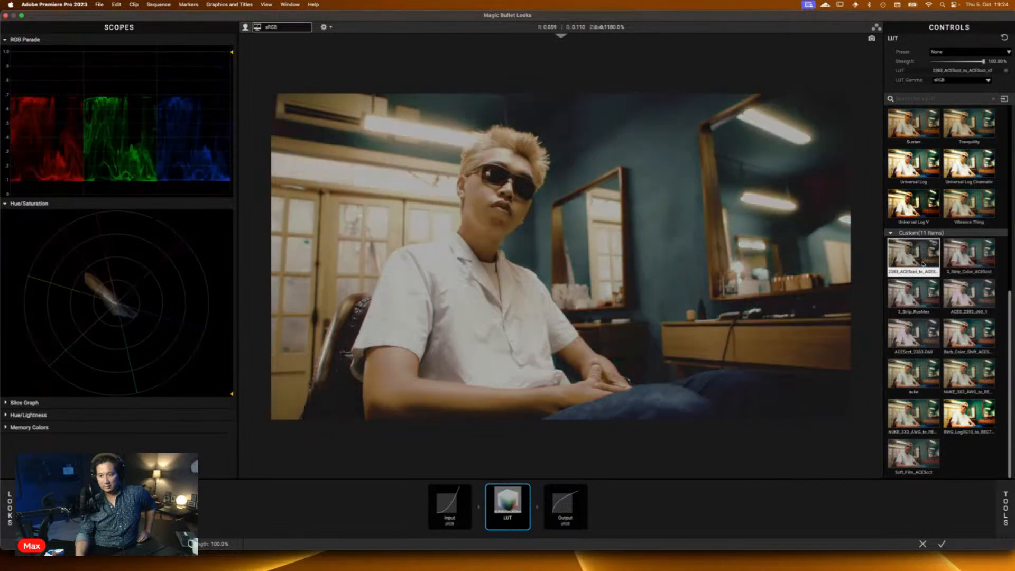
left_click(909, 296)
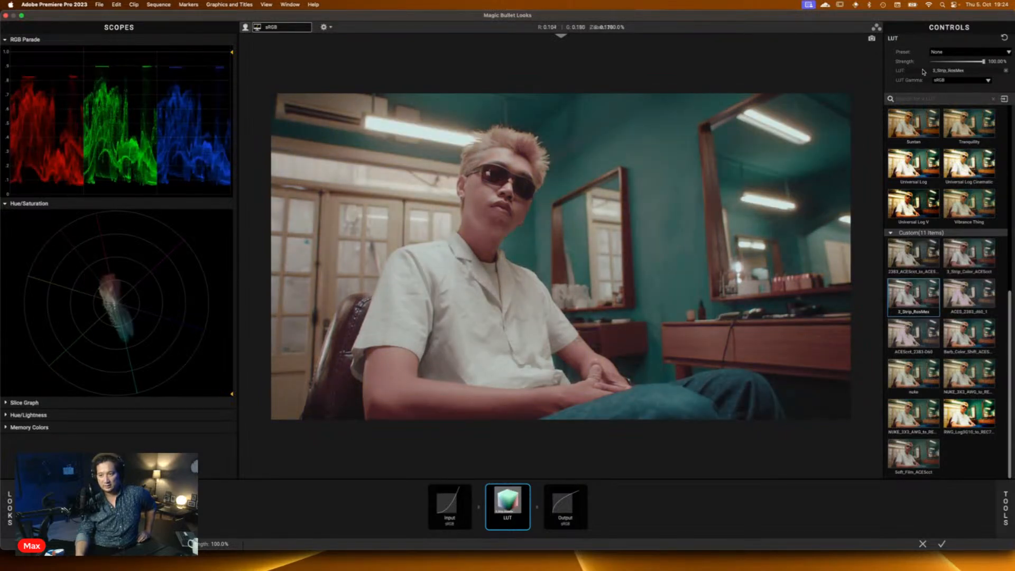
Step: Try ACEScc as the LUT gamma and return it to sRGB
left_click(948, 79)
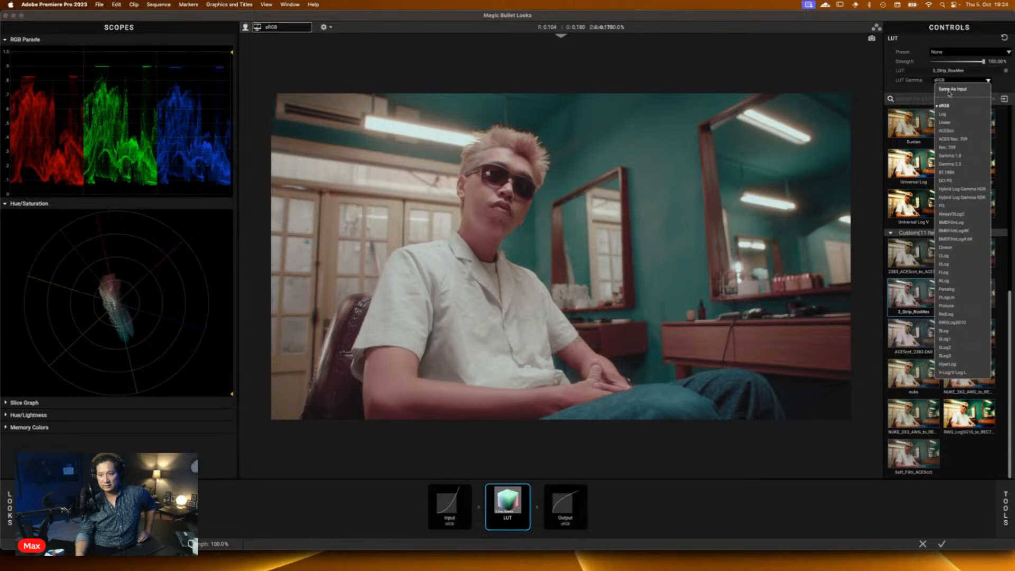
left_click(956, 131)
left_click(960, 81)
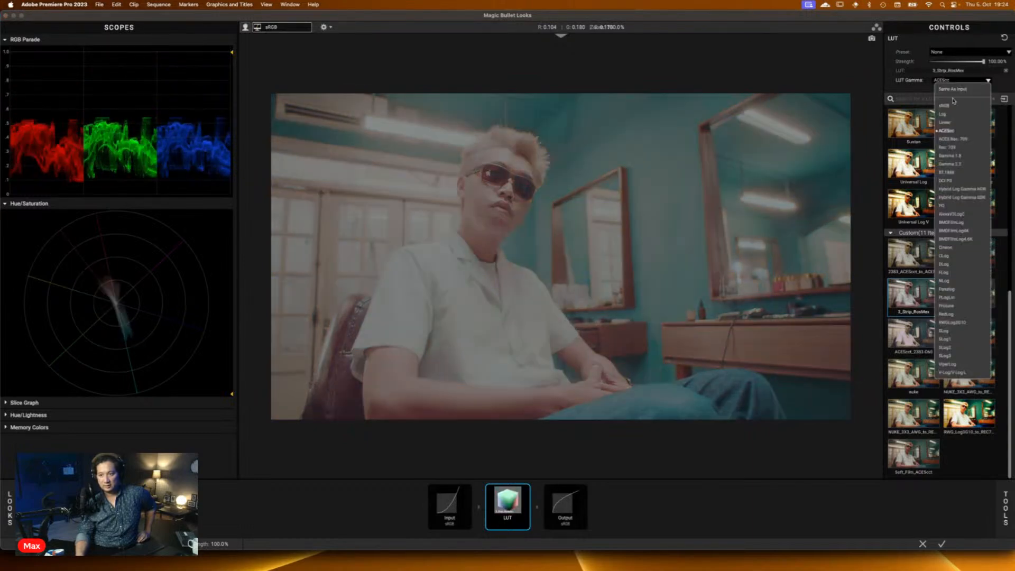
left_click(953, 106)
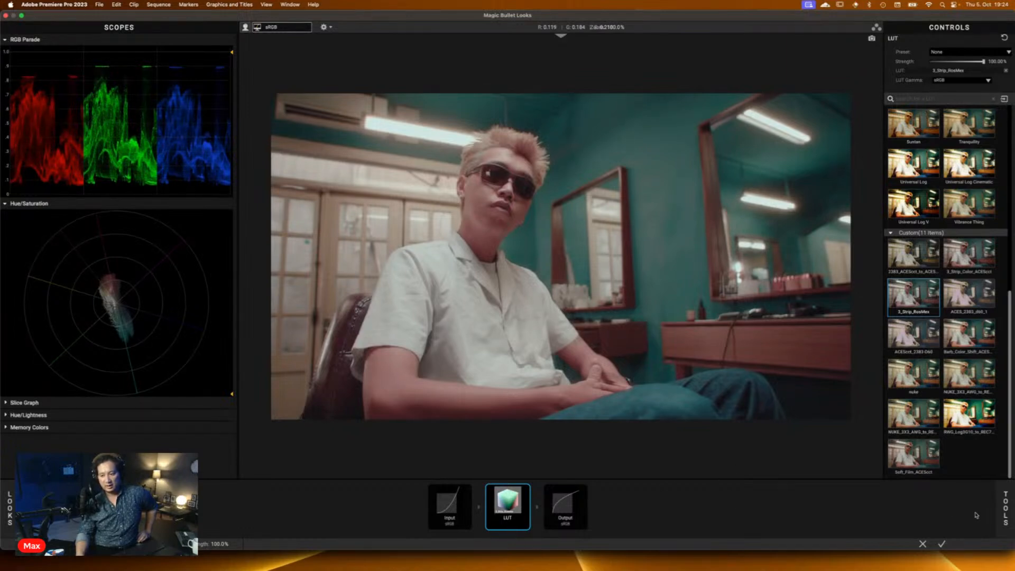
Step: Try a Color Blend tool after the LUT, toggle it off and on, and delete it
left_click(1000, 512)
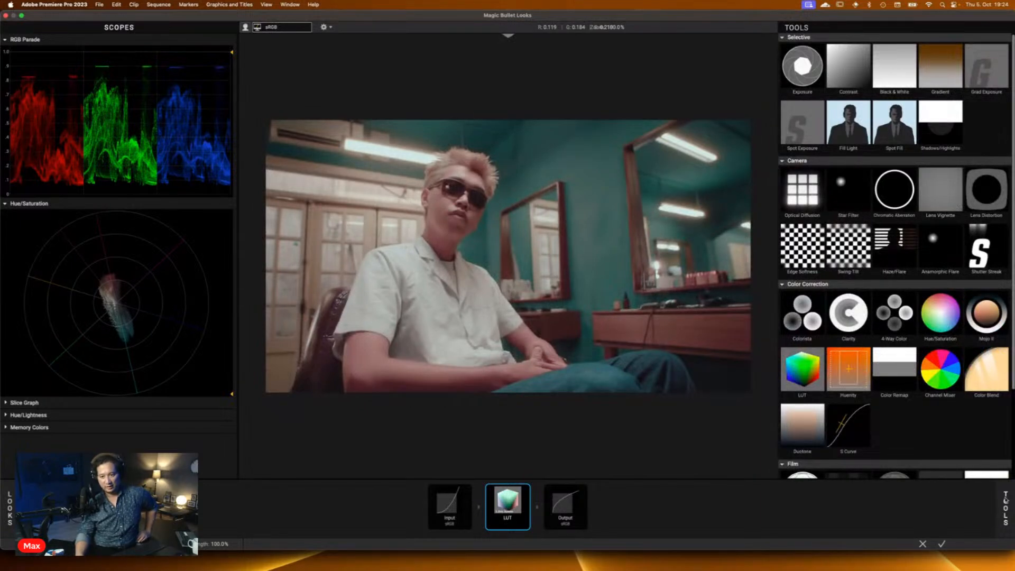
double_click(981, 372)
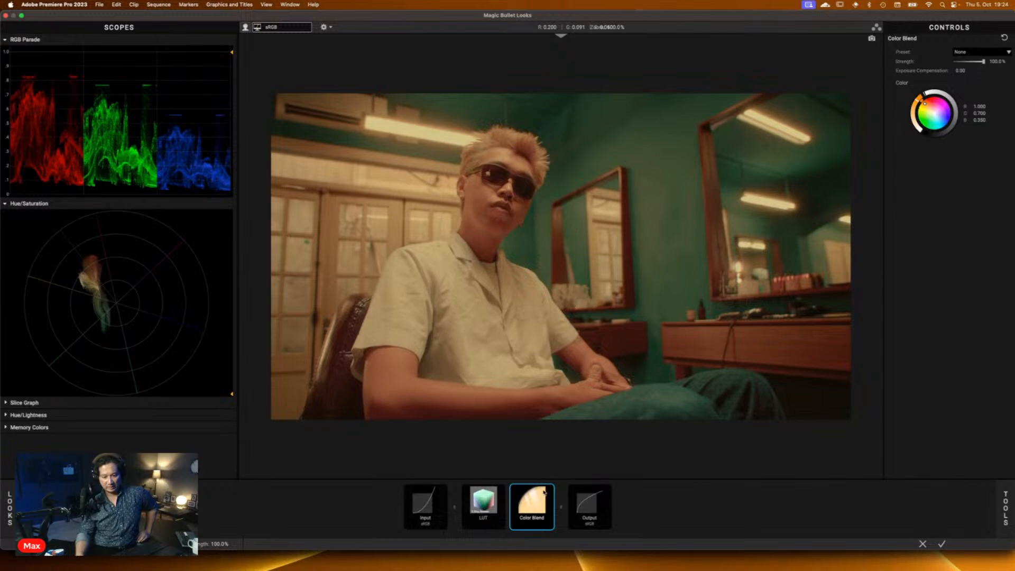
left_click(549, 491)
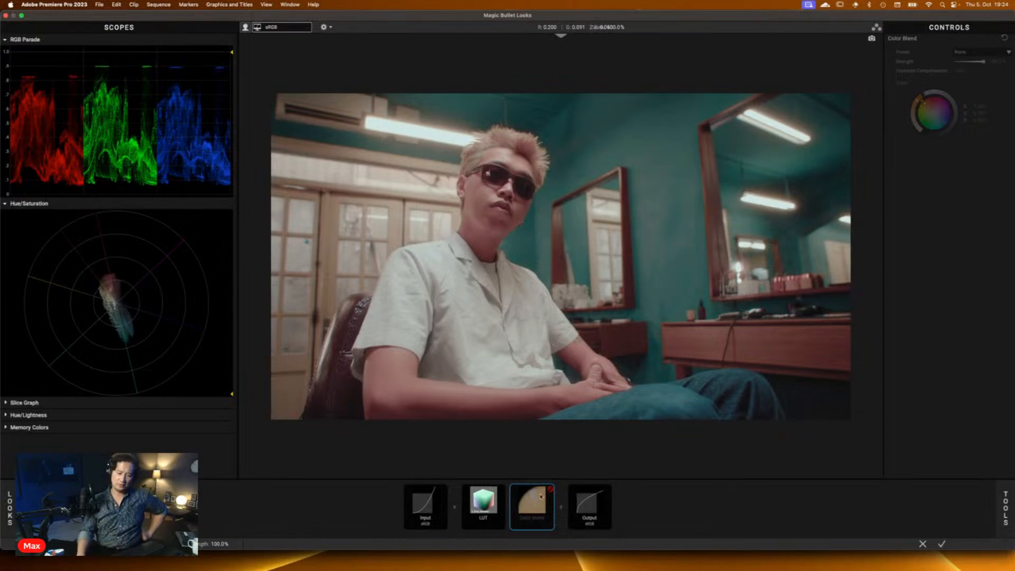
left_click(548, 490)
mouse_move(545, 500)
left_mouse_down()
mouse_move(496, 505)
mouse_move(545, 484)
mouse_move(531, 503)
mouse_move(517, 489)
mouse_move(485, 487)
mouse_move(483, 500)
mouse_move(513, 488)
mouse_move(540, 494)
left_mouse_up()
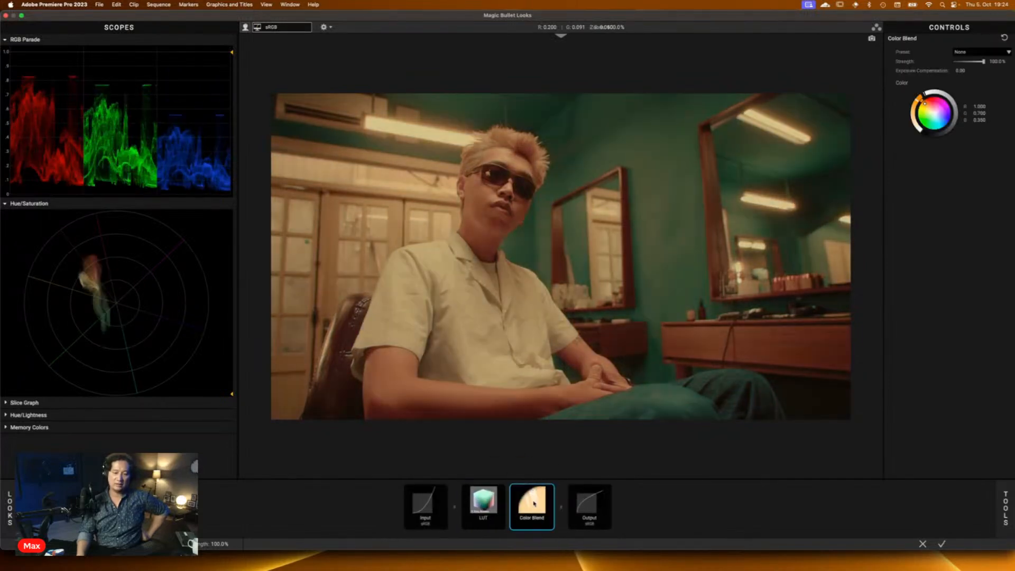
key("Delete")
mouse_move(1006, 508)
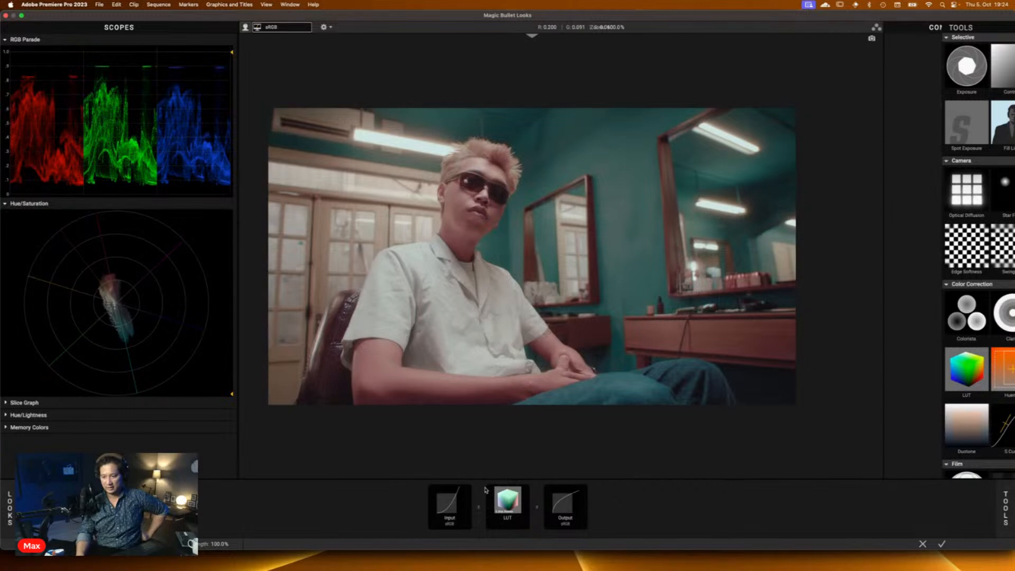
Step: Preview the LUT at 0% strength, restore it to 100%, and apply the look to the barbershop clip
left_click(505, 501)
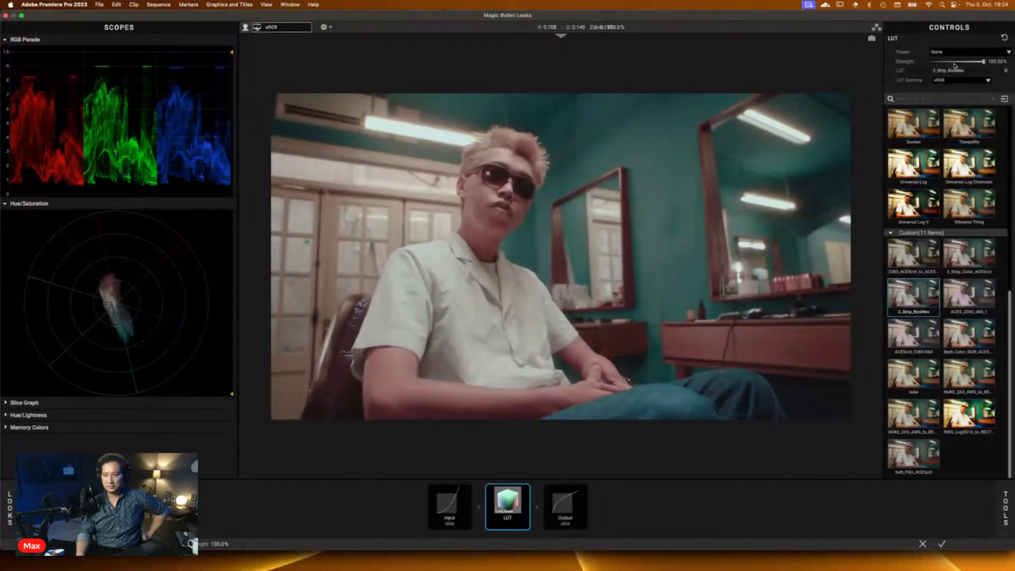
left_click_drag(967, 63, 867, 70)
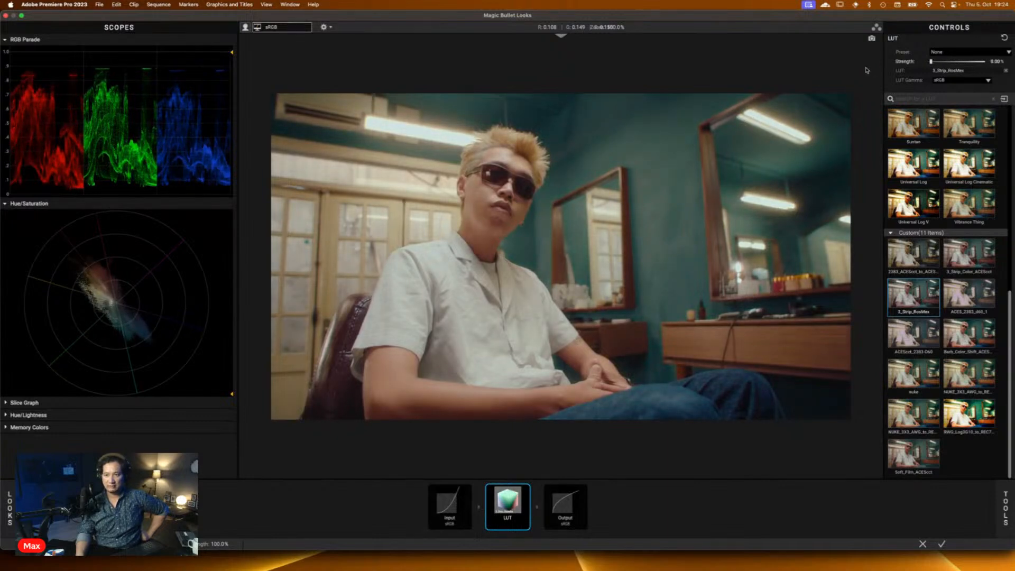
left_click_drag(932, 71, 959, 78)
left_click(969, 377)
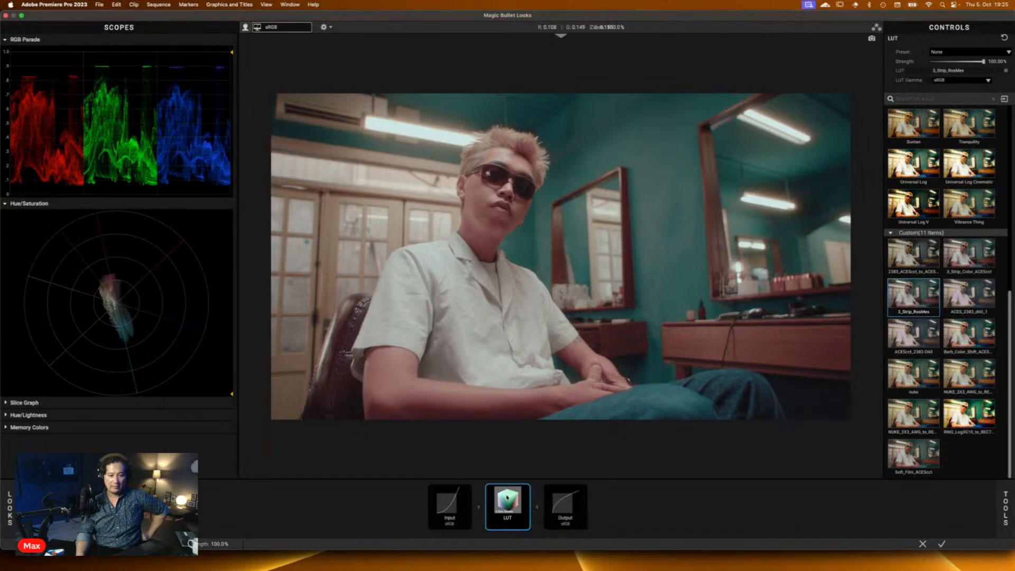
left_click_drag(506, 497, 580, 555)
left_click(943, 545)
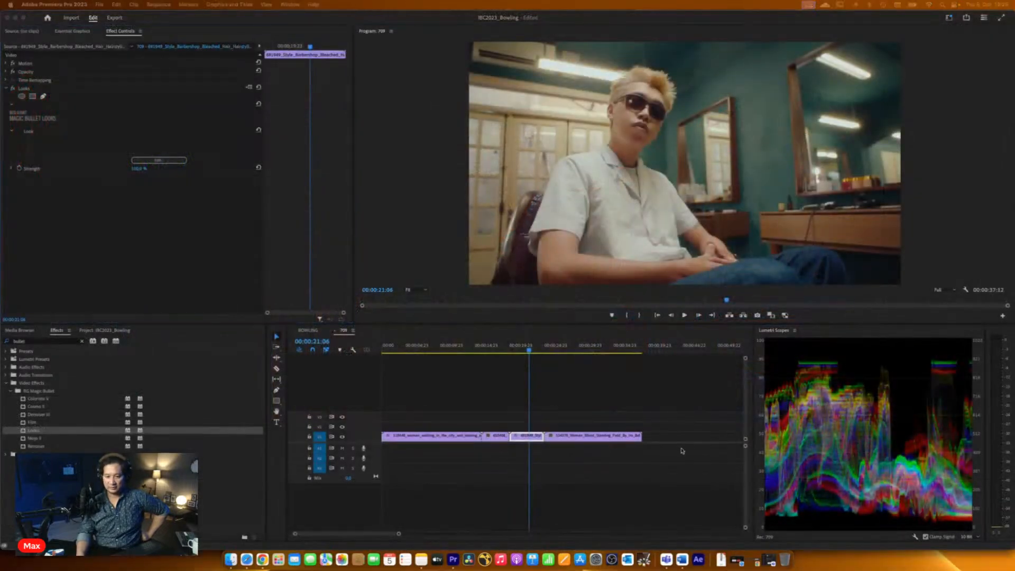
Step: Move the playhead to 00:00:30:00, apply the Looks effect to the blond woman in the field clip, and open its look editor
left_click(589, 349)
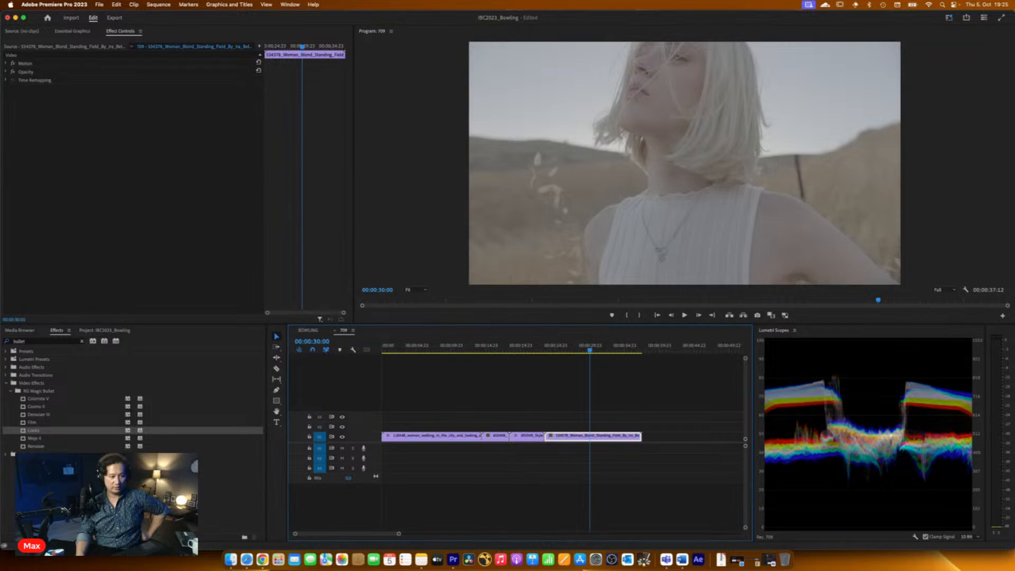
left_click_drag(29, 431, 582, 438)
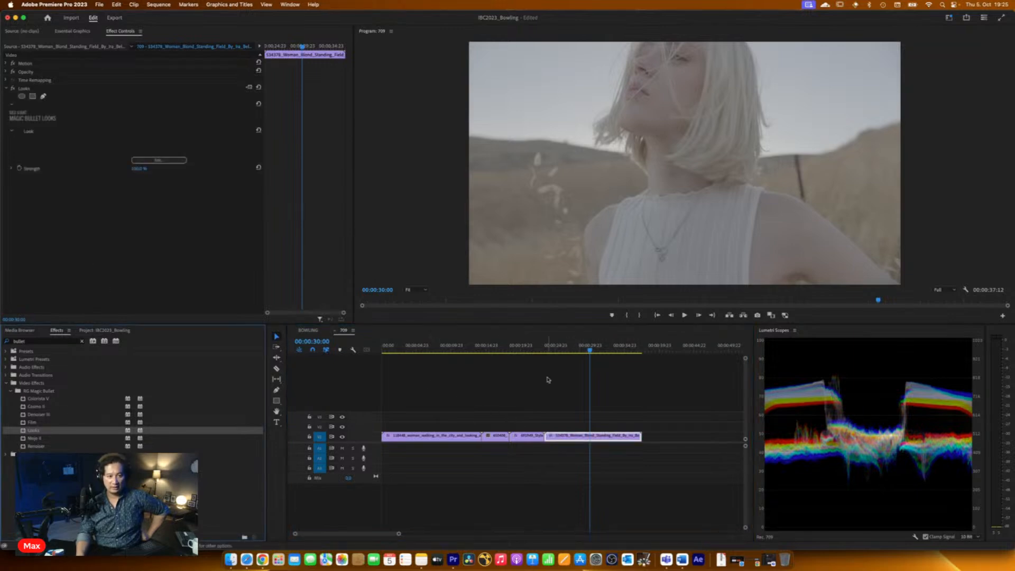
left_click(169, 164)
Step: Try OpenColorIO - ACES color management with ARRI V3 LogC (EI800) - Wide Gamut as the input
left_click(439, 516)
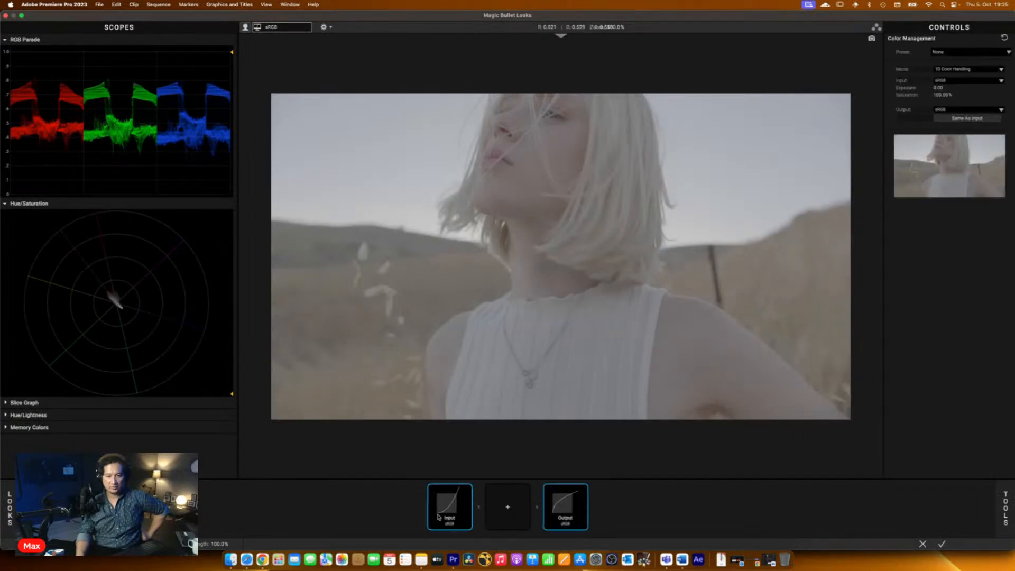
left_click(980, 85)
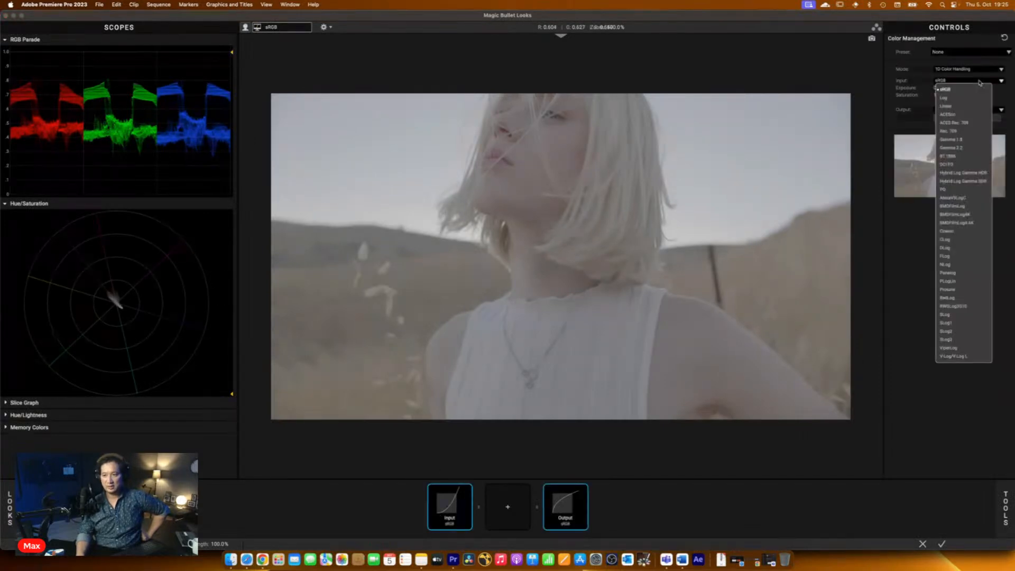
left_click(952, 108)
left_click(979, 69)
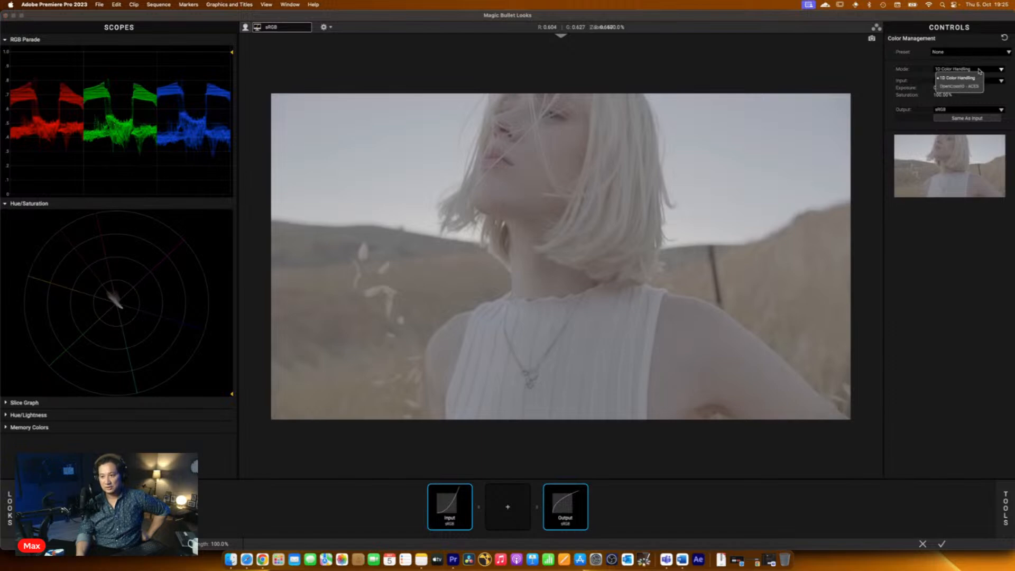
left_click(958, 87)
left_click(955, 80)
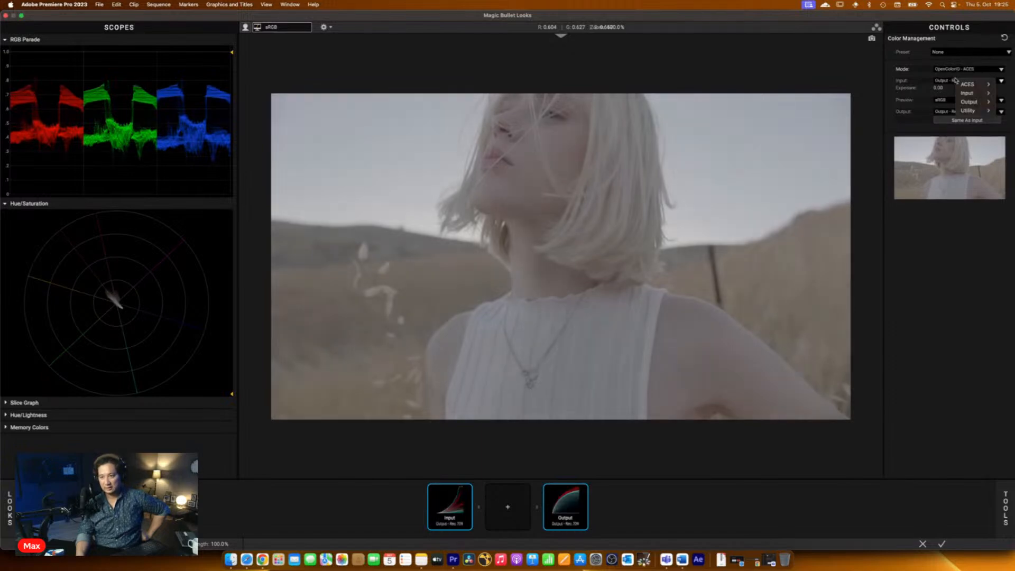
mouse_move(965, 94)
mouse_move(934, 103)
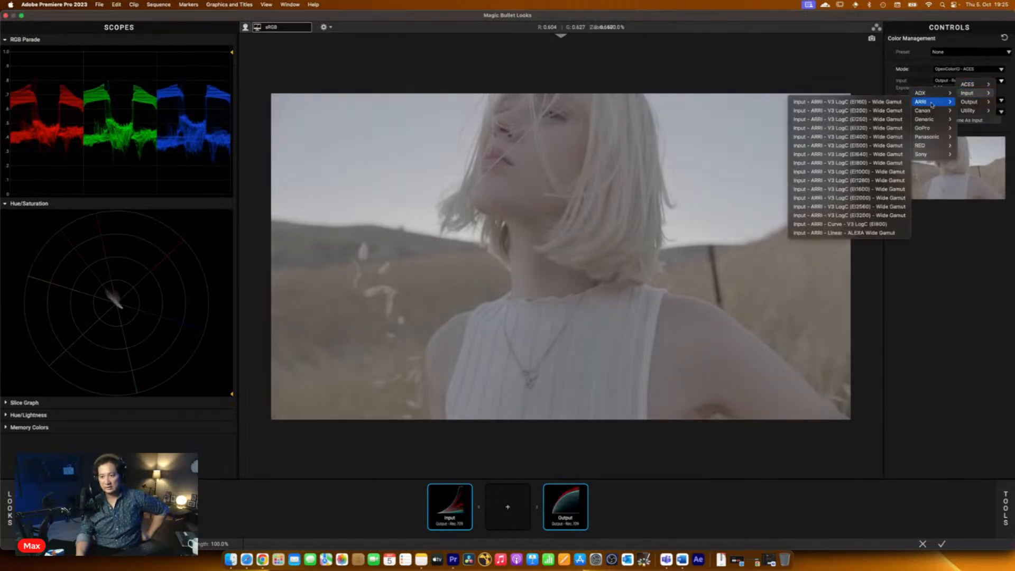
left_click(872, 164)
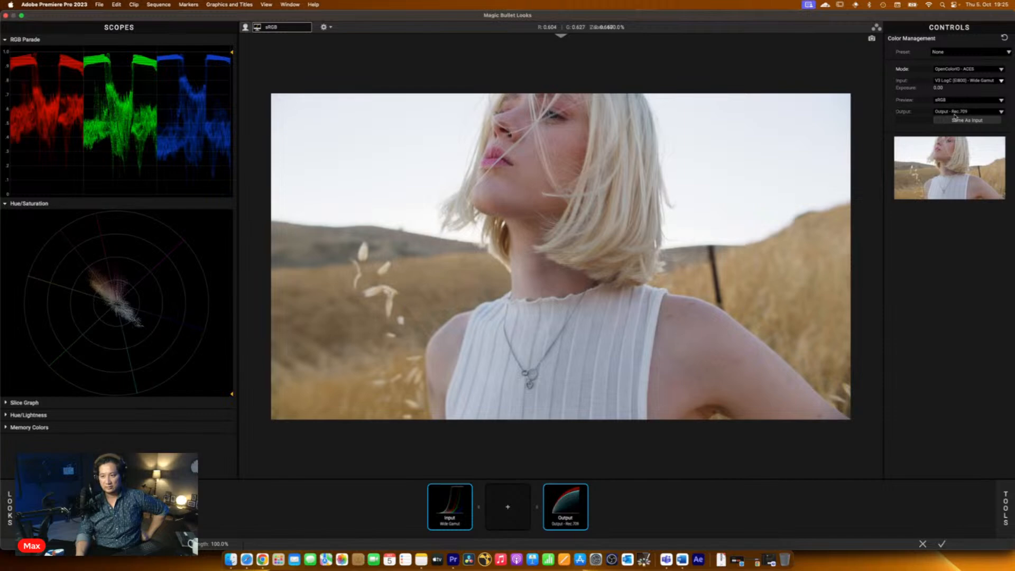
Step: Try Rec.709 as the preview color space and reset all color management settings
left_click(961, 104)
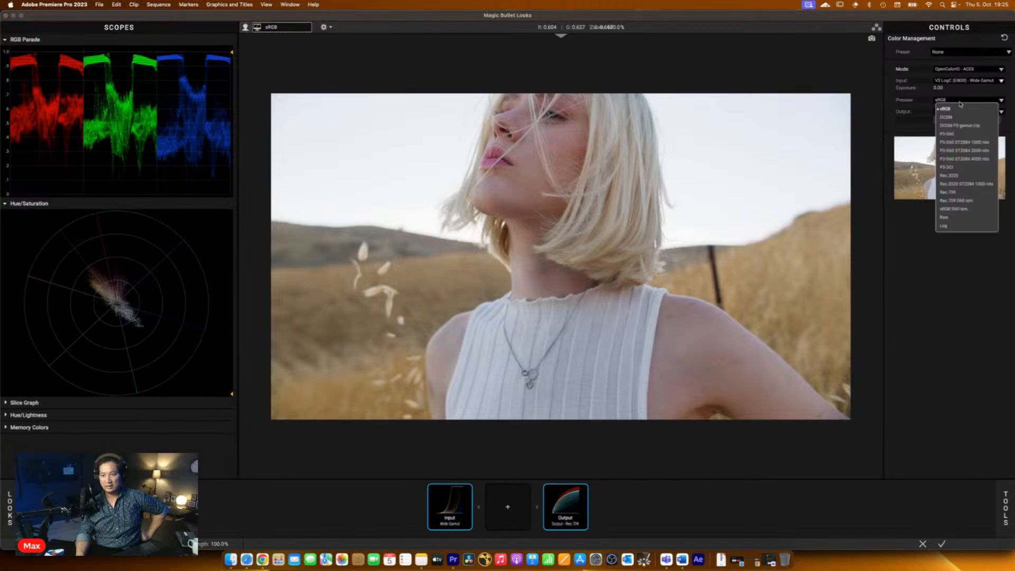
left_click(964, 193)
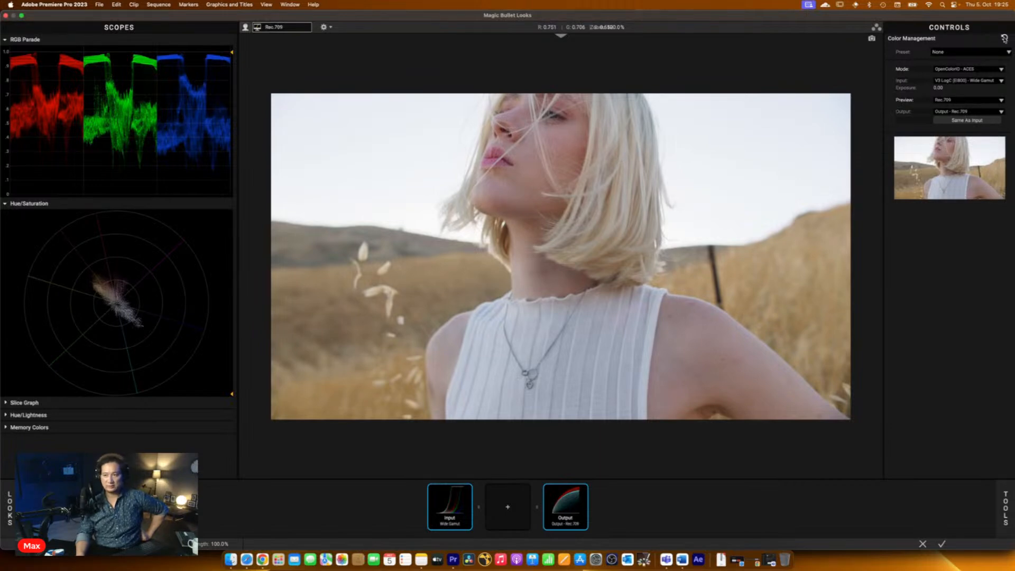
left_click(1005, 38)
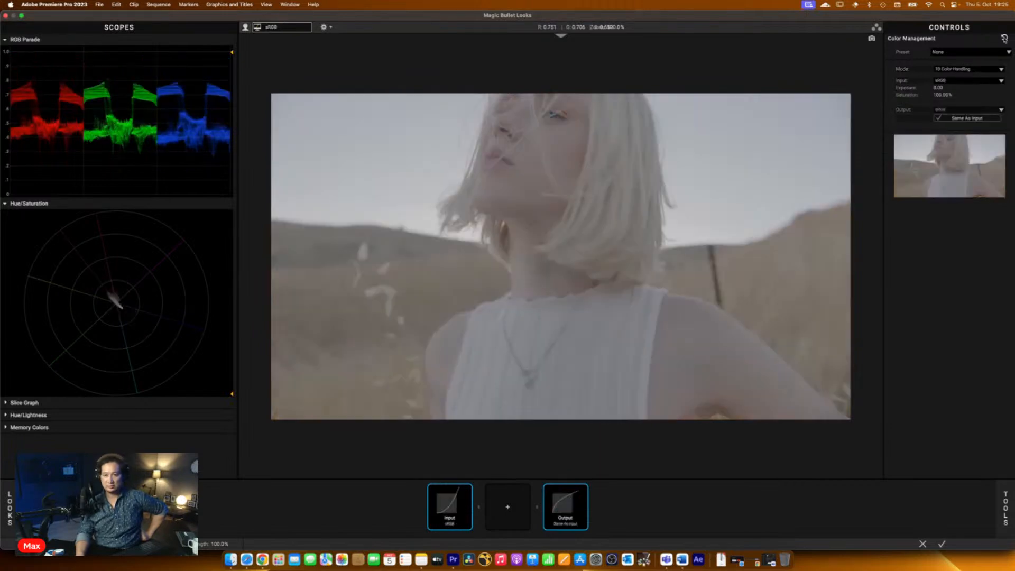
Step: Set the 1D color input to AlexaV3LogC, turn off Same As Input, and set the output to Rec. 709
left_click(966, 82)
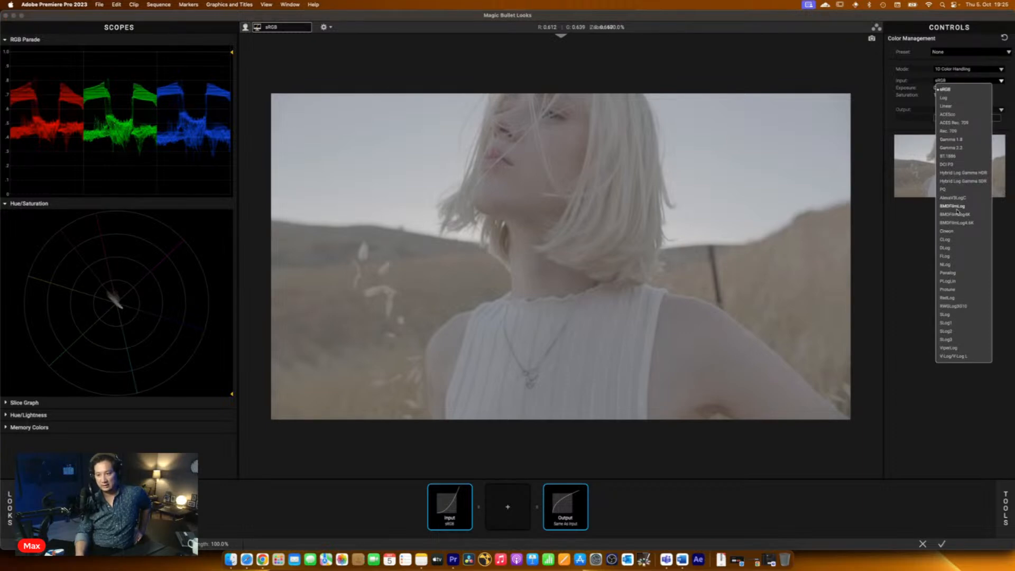
left_click(957, 198)
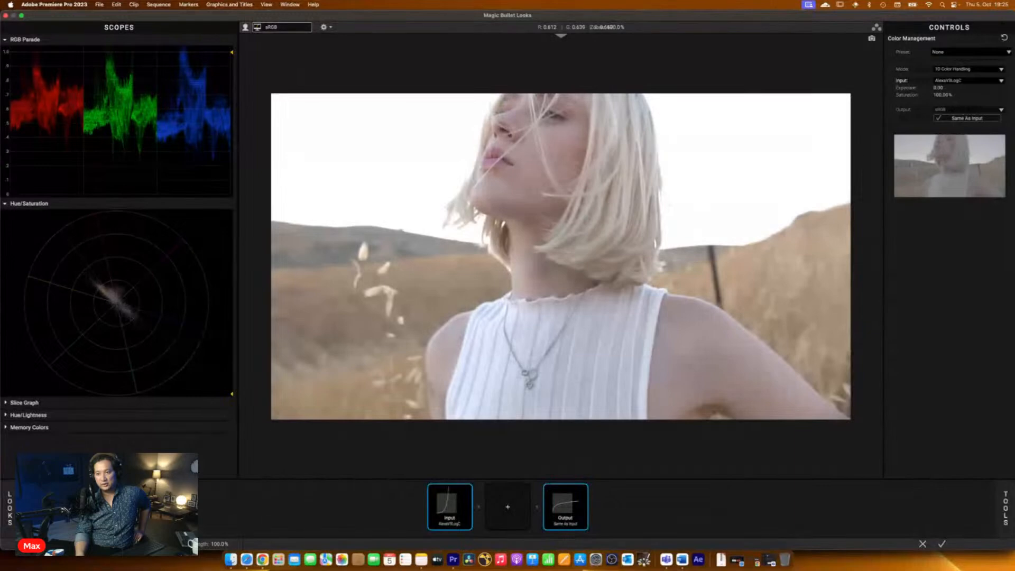
left_click(987, 117)
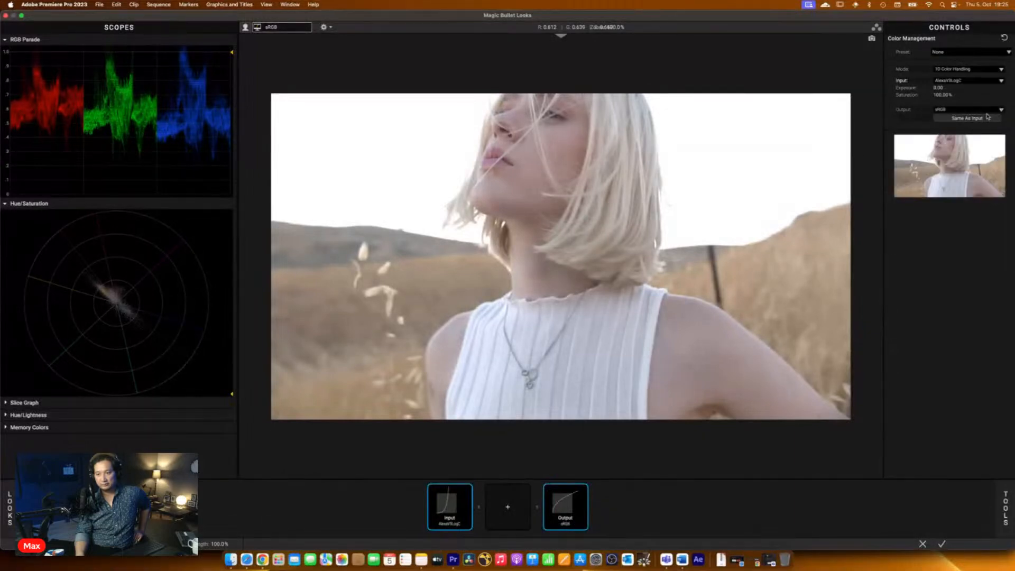
left_click(987, 110)
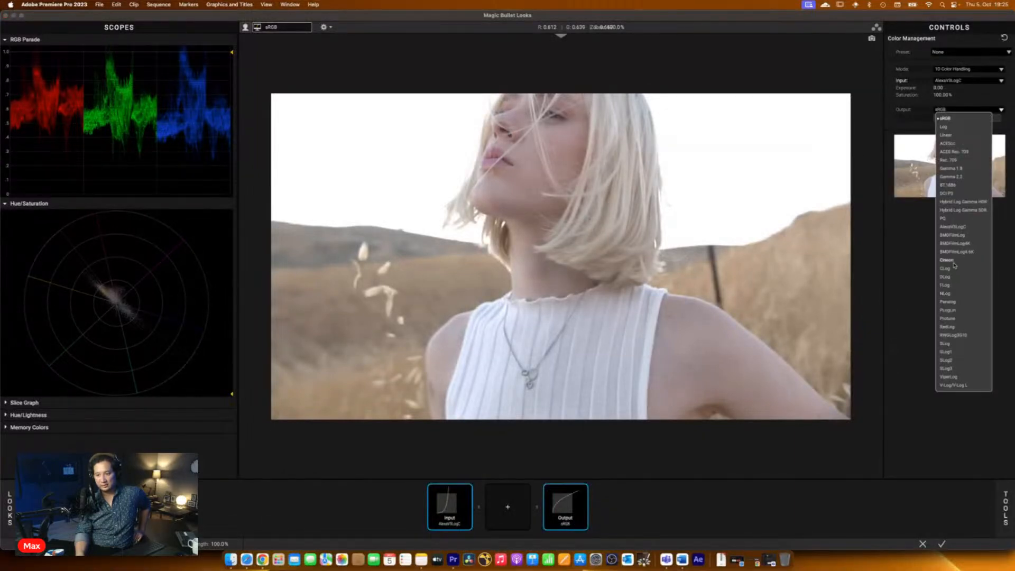
left_click(949, 159)
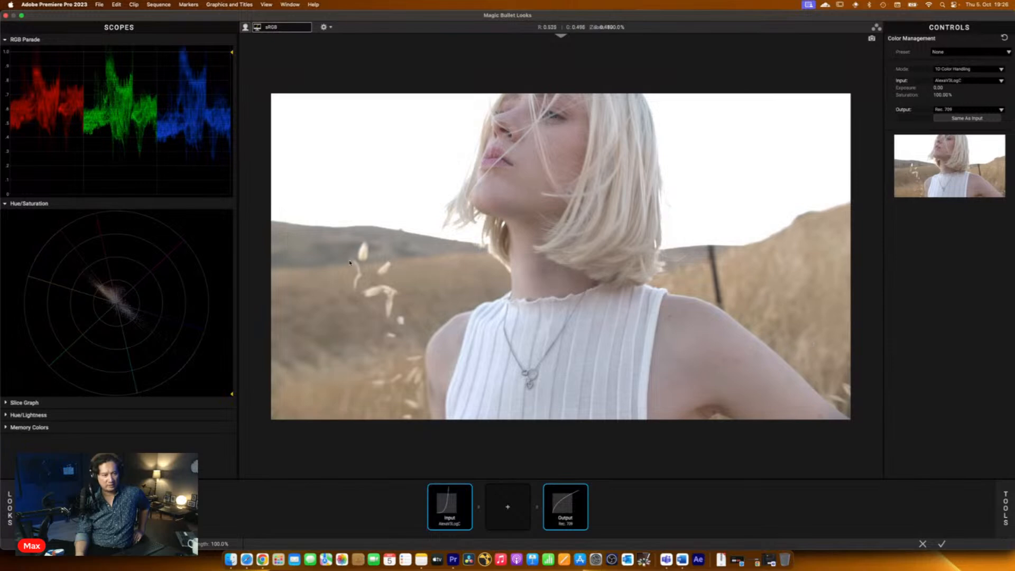
Step: Add a LUT tool to the chain, clear its LUT search, and apply the look to the clip
left_click(1003, 520)
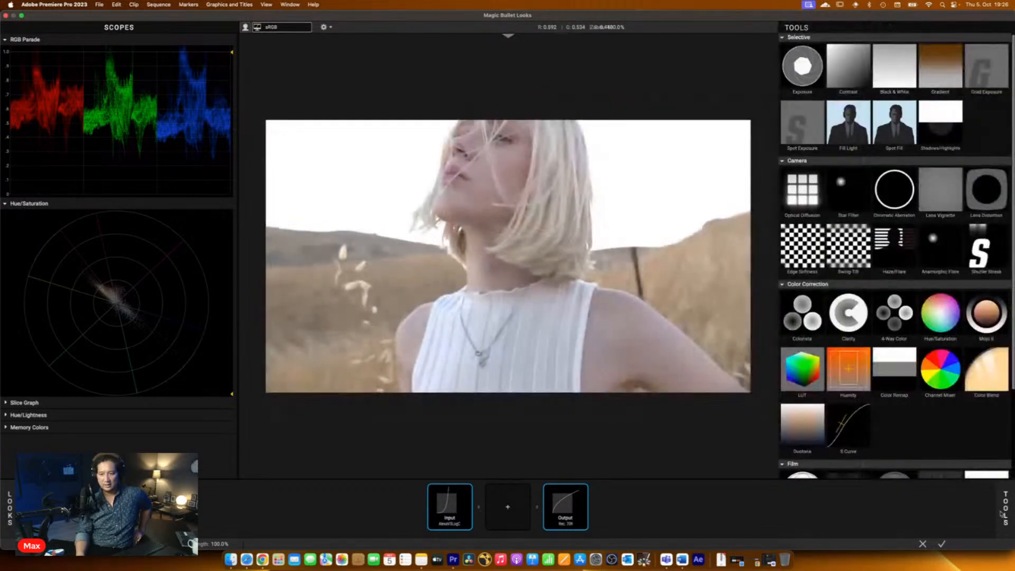
double_click(798, 376)
left_click(967, 100)
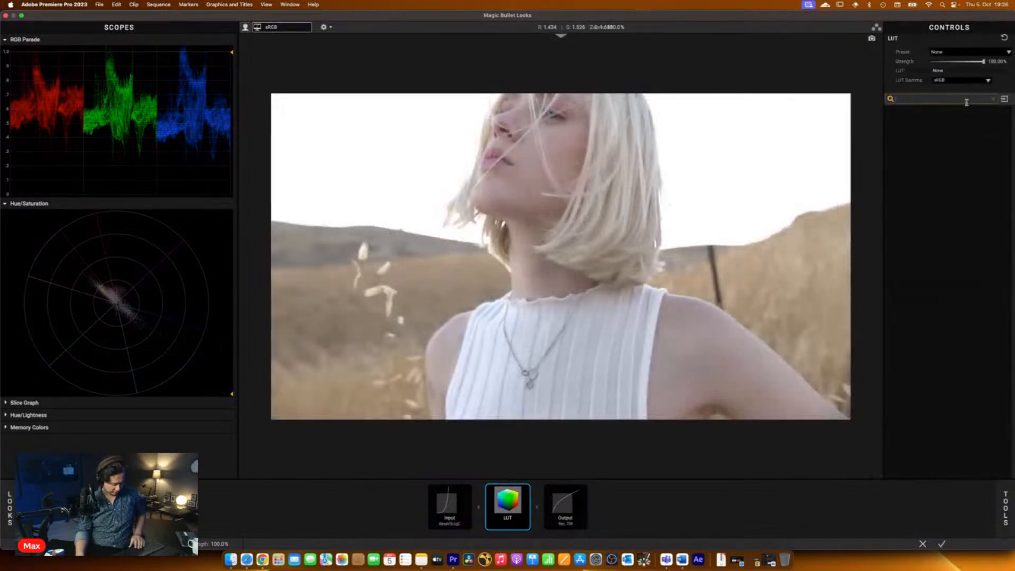
type("i")
left_click(993, 99)
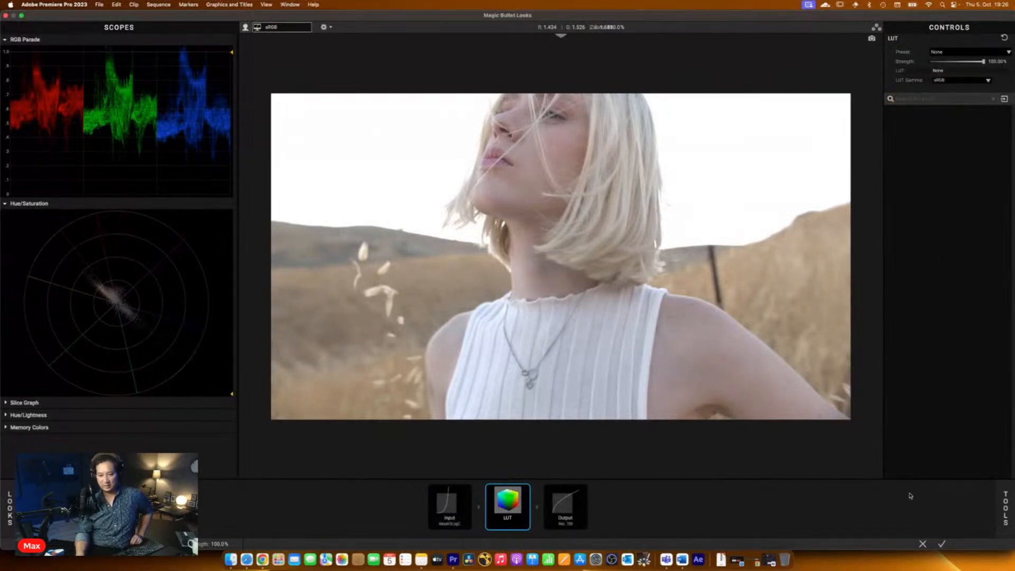
left_click(944, 545)
Step: Delete the Looks effect from the field clip, apply a fresh one, and open its look editor
left_click(21, 89)
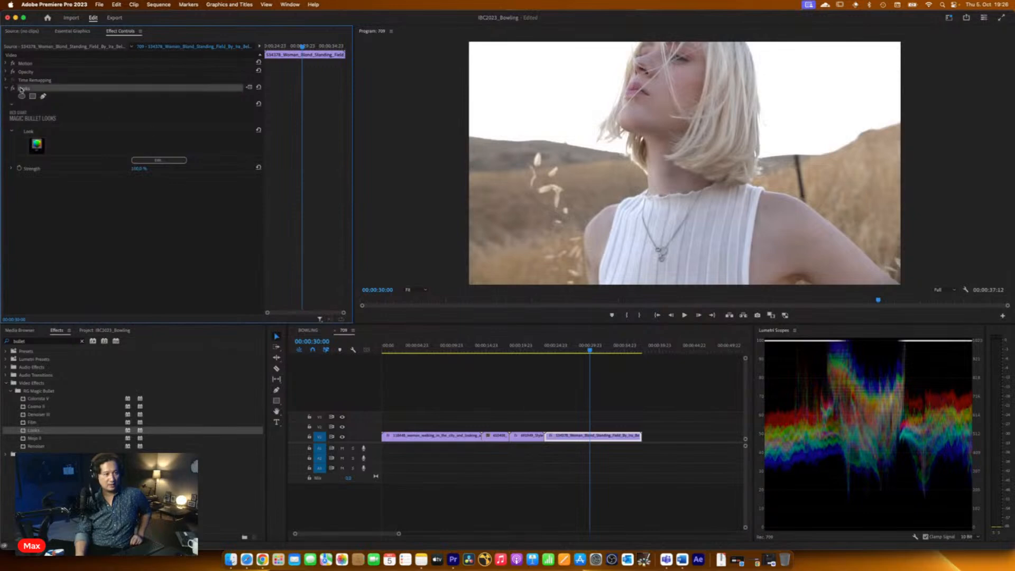
key("Delete")
left_click_drag(27, 431, 587, 436)
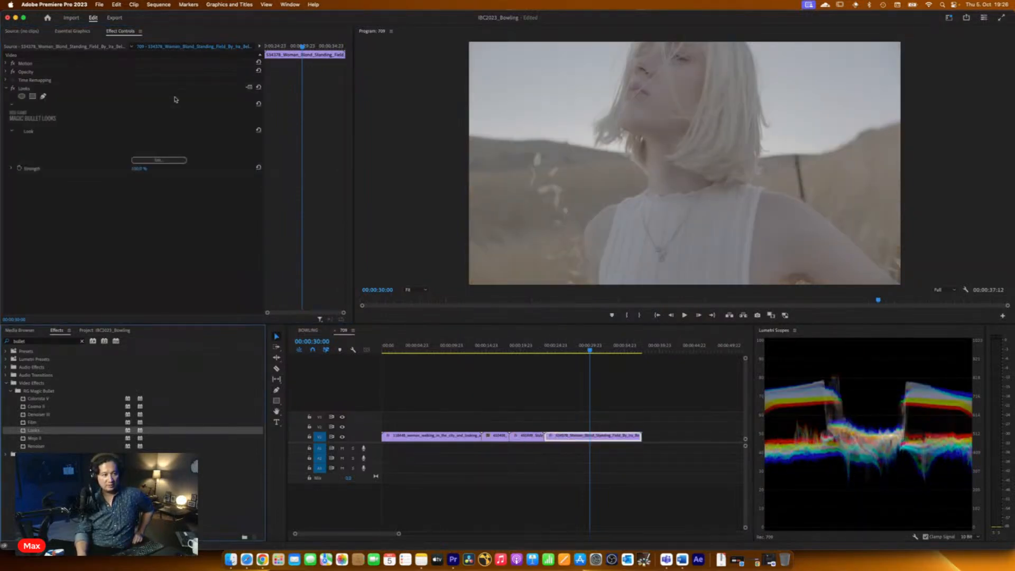
left_click(159, 159)
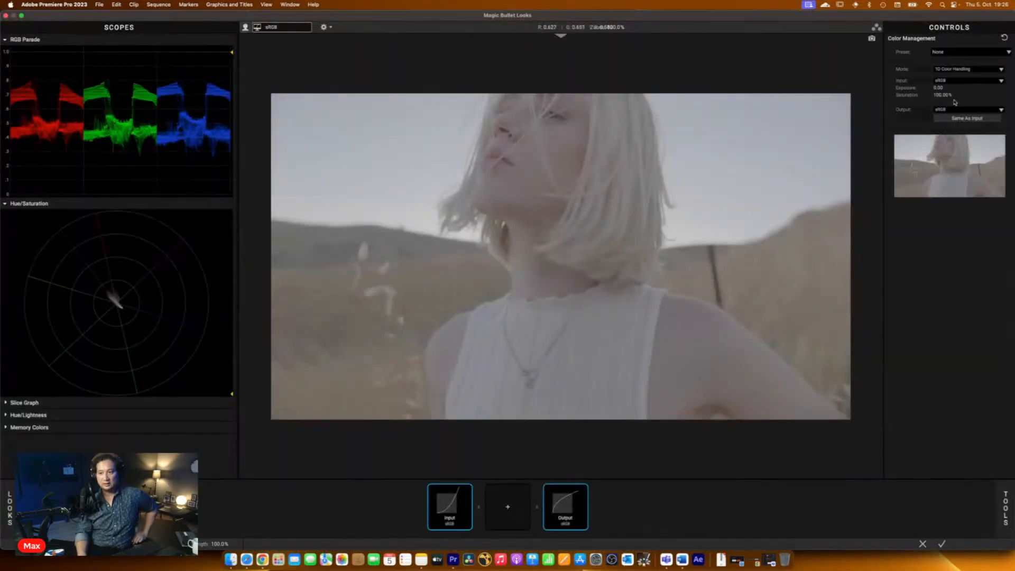
Step: Set the 1D color input to AlexaV3LogC and the output to Rec. 709, and add a LUT tool to the chain
left_click(961, 81)
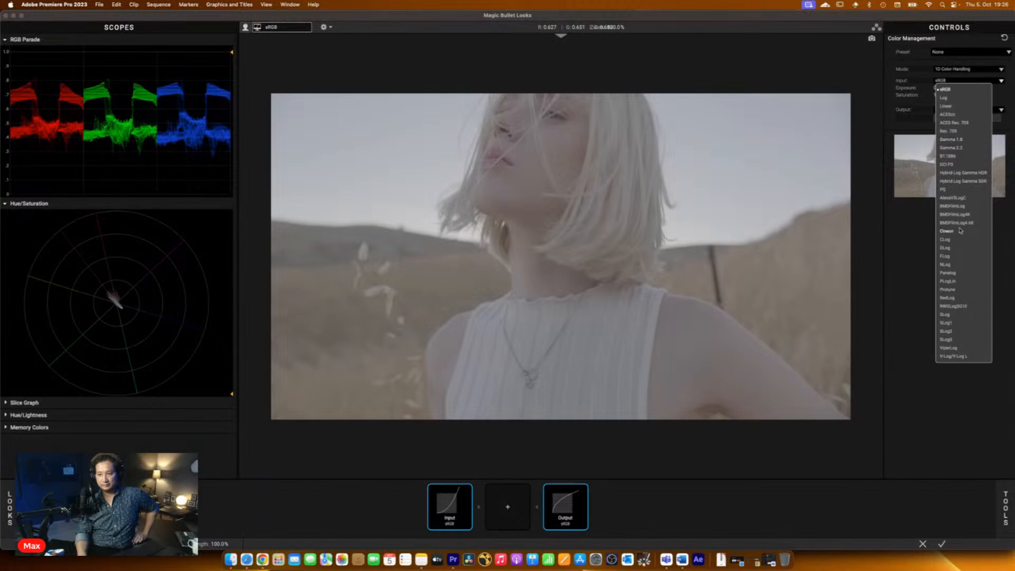
left_click(957, 198)
left_click(962, 108)
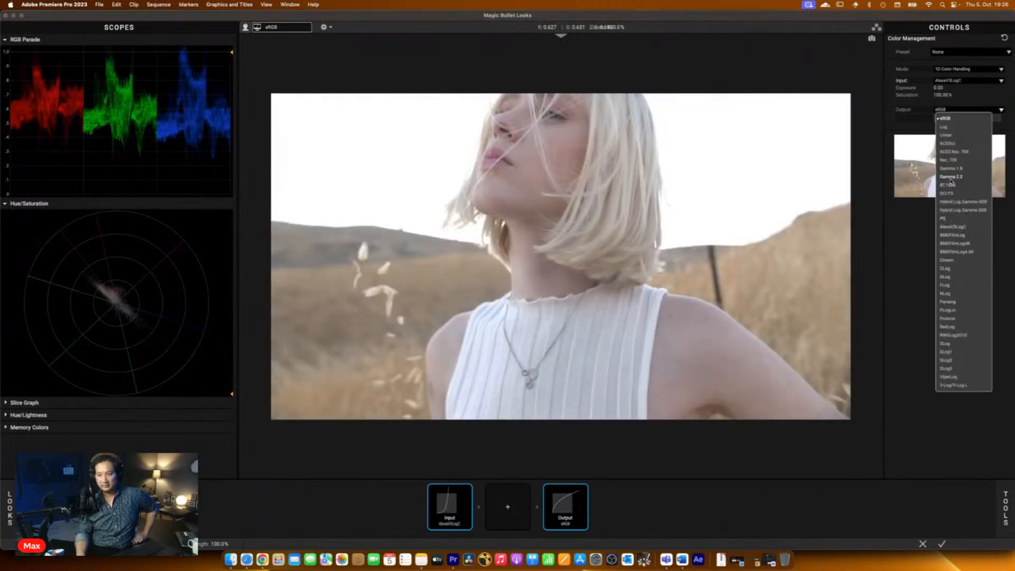
left_click(952, 160)
left_click(1006, 509)
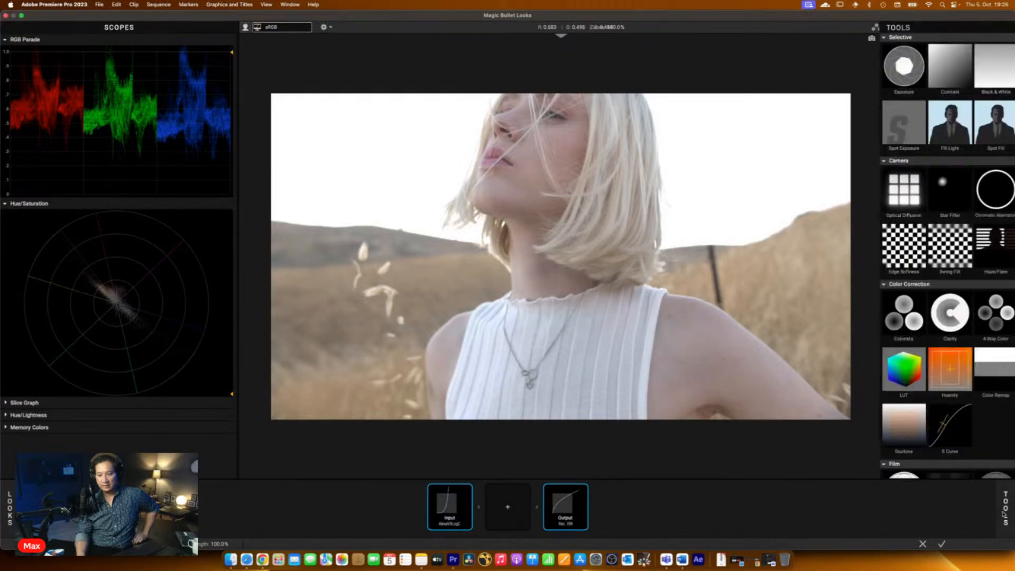
double_click(802, 370)
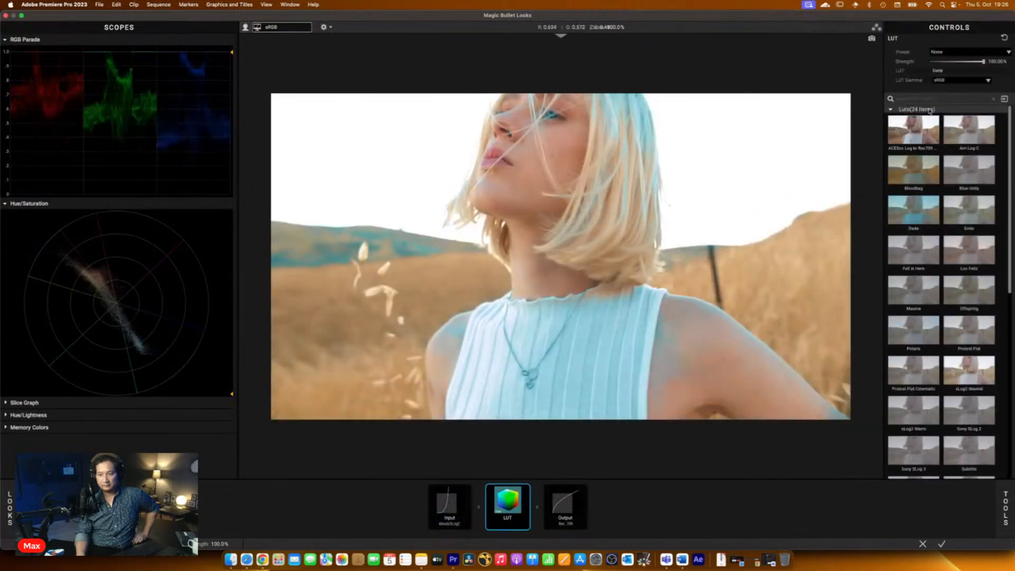
Step: Load the Arri Log C LUT in the LUT tool and set its LUT Gamma to AlexaV3LogC
left_click(969, 131)
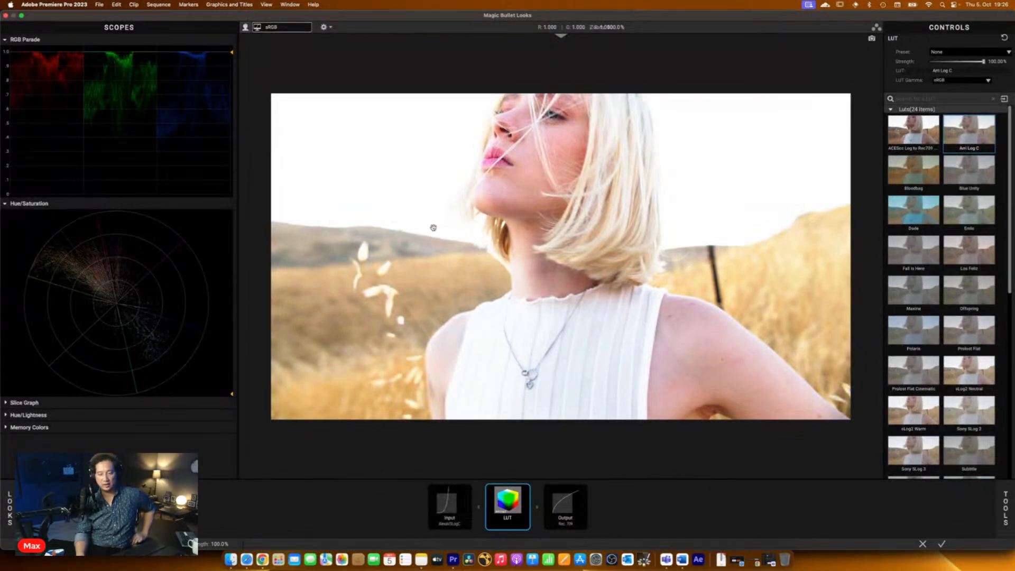
left_click(978, 82)
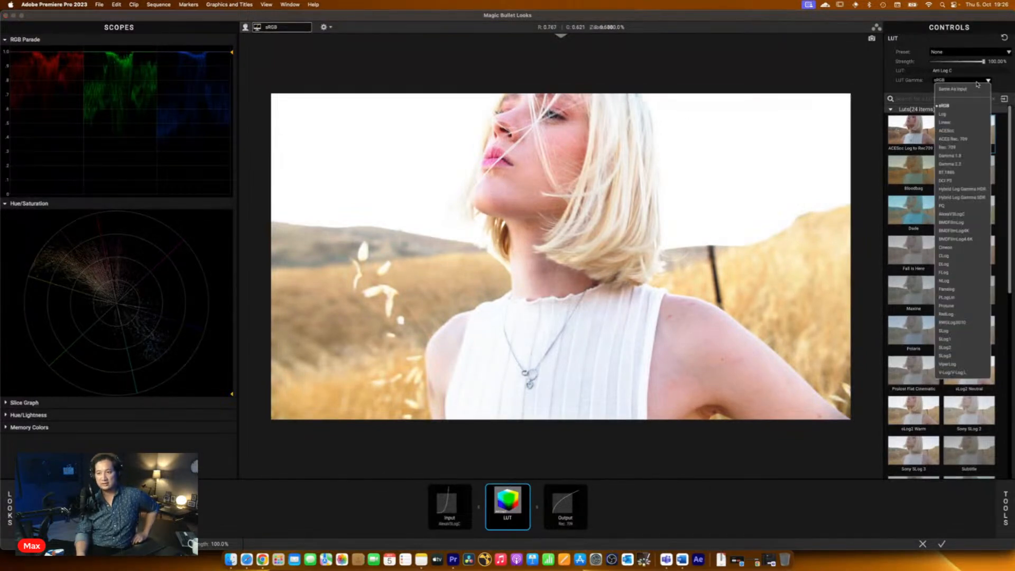
left_click(953, 214)
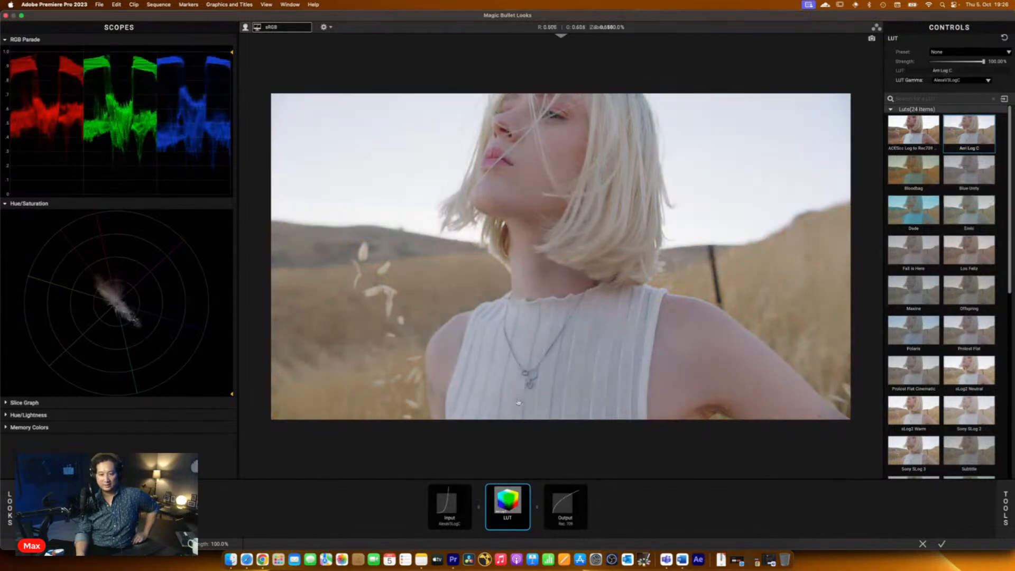
Step: Compare the field clip with the LUT tool off and on, and apply the look to the clip
left_click(527, 491)
left_click(527, 491)
left_click(526, 491)
left_click(527, 491)
left_click(527, 491)
left_click(527, 491)
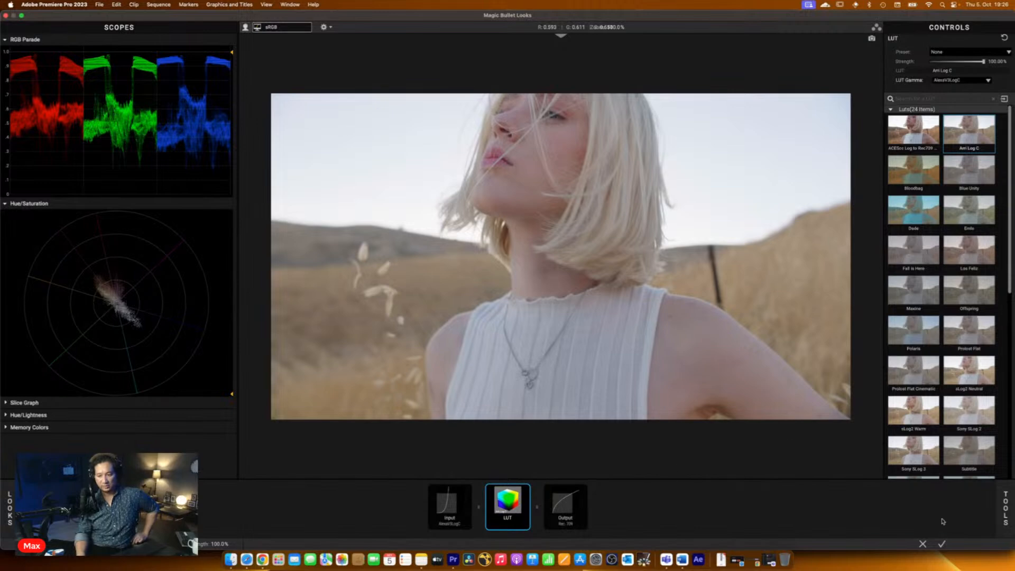
left_click(942, 545)
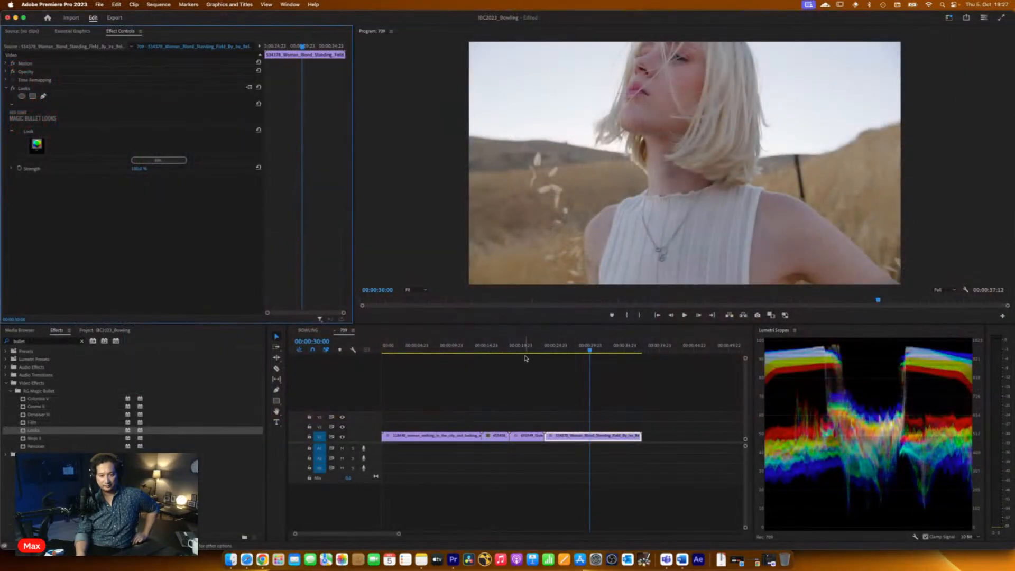
Step: Open the look editor for the barbershop clip and add a Huenity tool to the chain
left_click(523, 349)
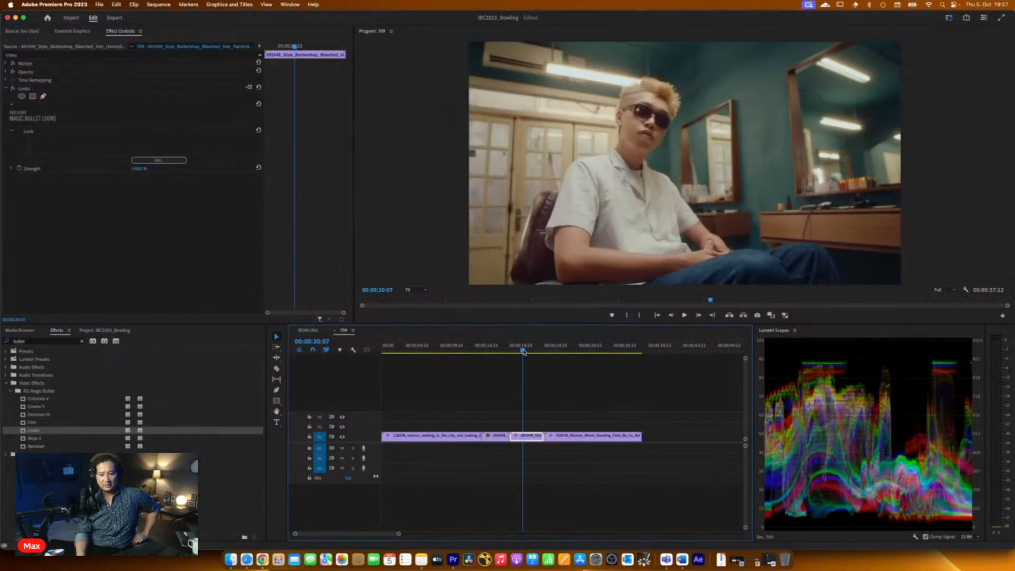
left_click(170, 160)
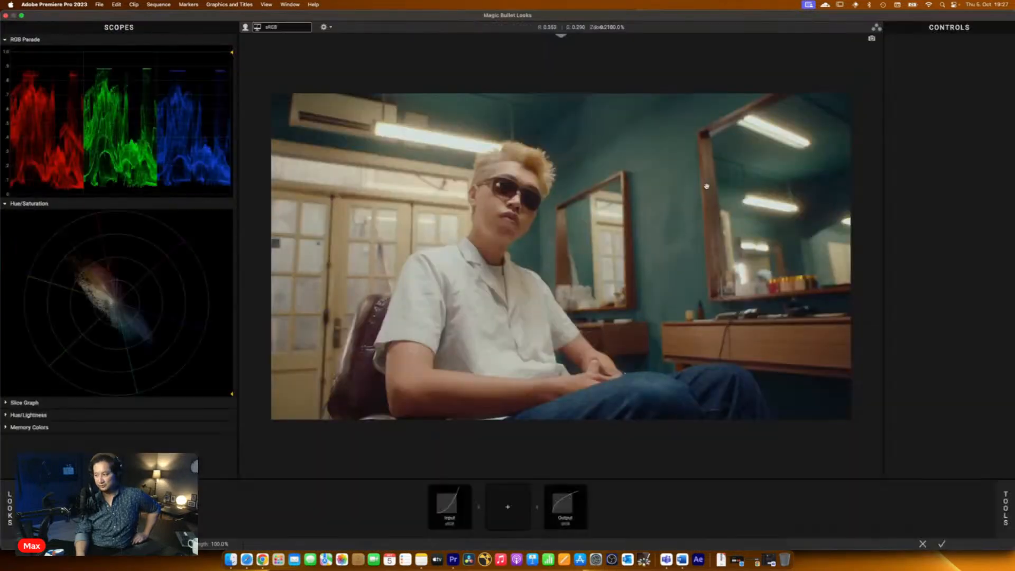
mouse_move(1006, 508)
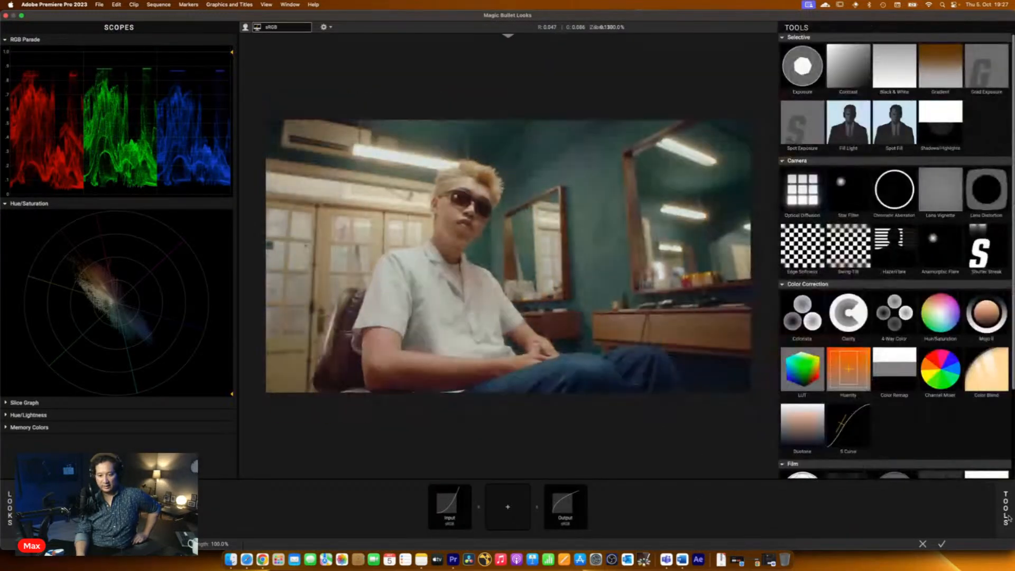
double_click(857, 371)
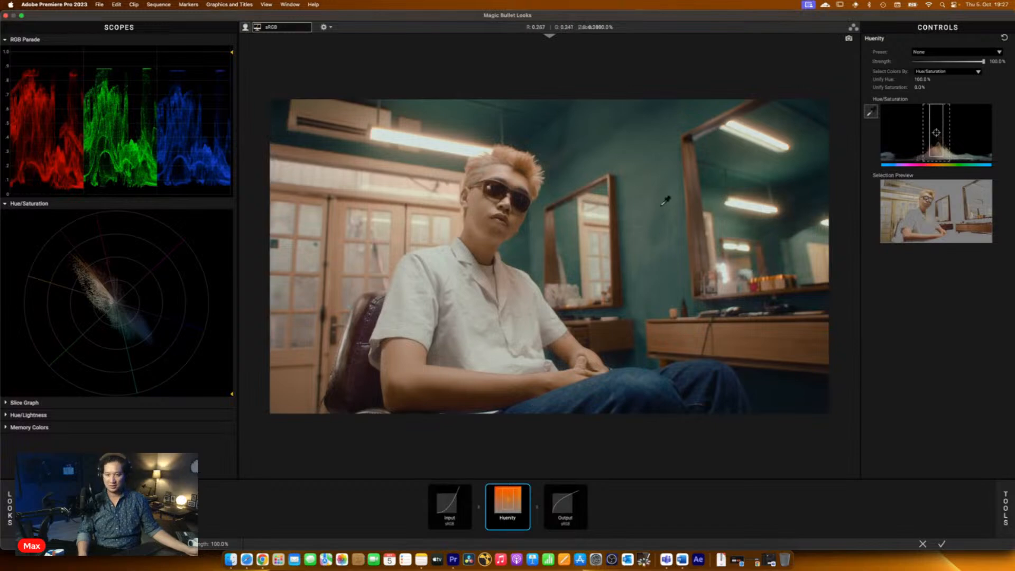
Step: Sample the teal wall for Huenity, extend the hue selection and its falloff toward yellow, and compare the tool off and on
left_click(625, 142)
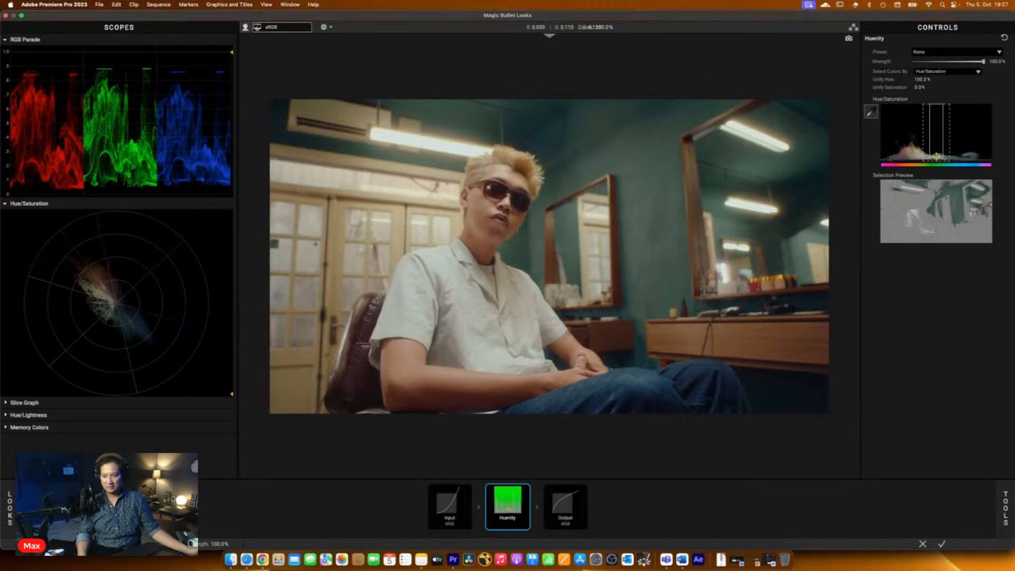
mouse_move(930, 146)
left_mouse_down()
mouse_move(900, 146)
mouse_move(916, 147)
left_mouse_up()
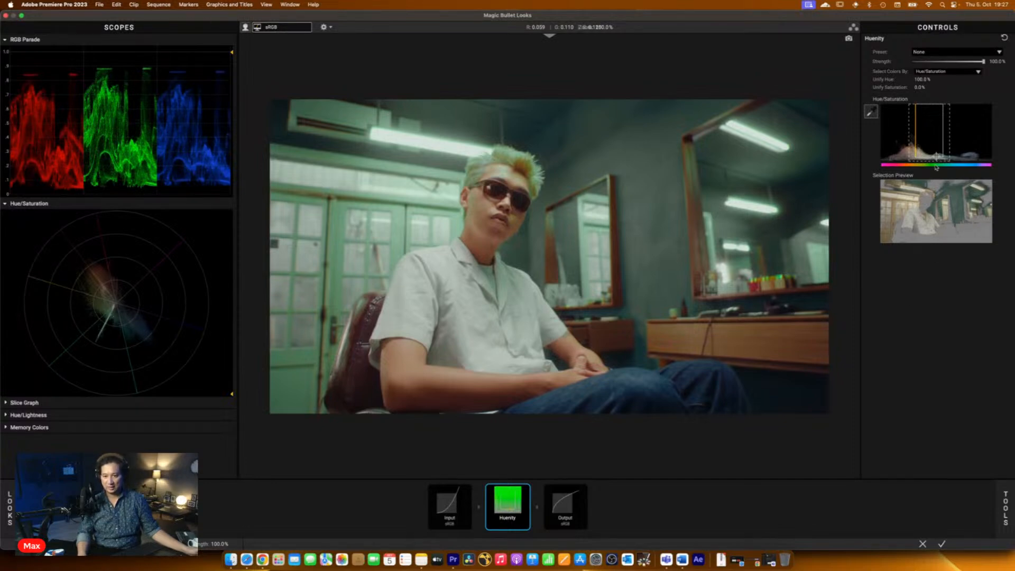
left_click(527, 489)
left_click(526, 490)
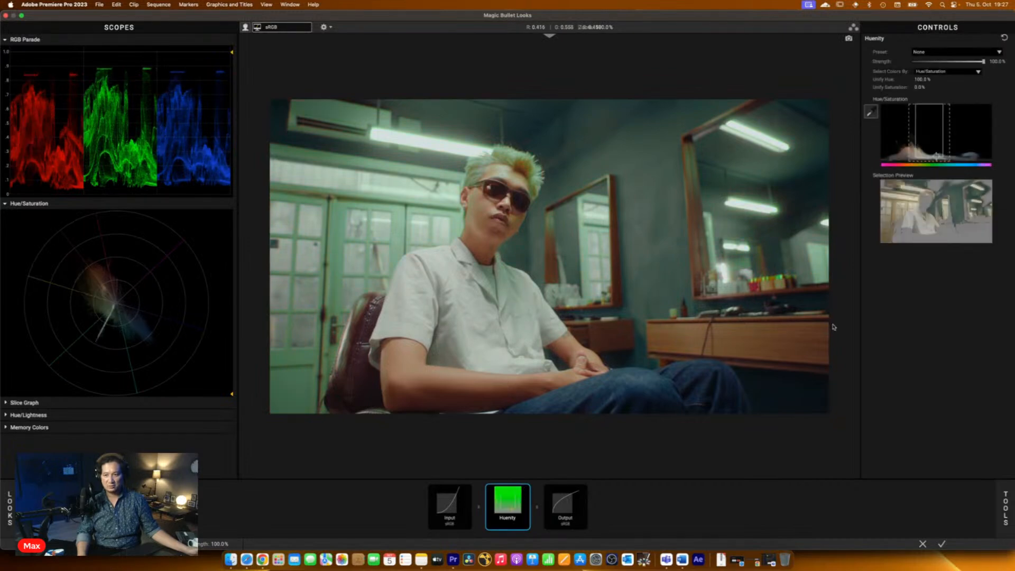
left_click_drag(916, 132, 921, 133)
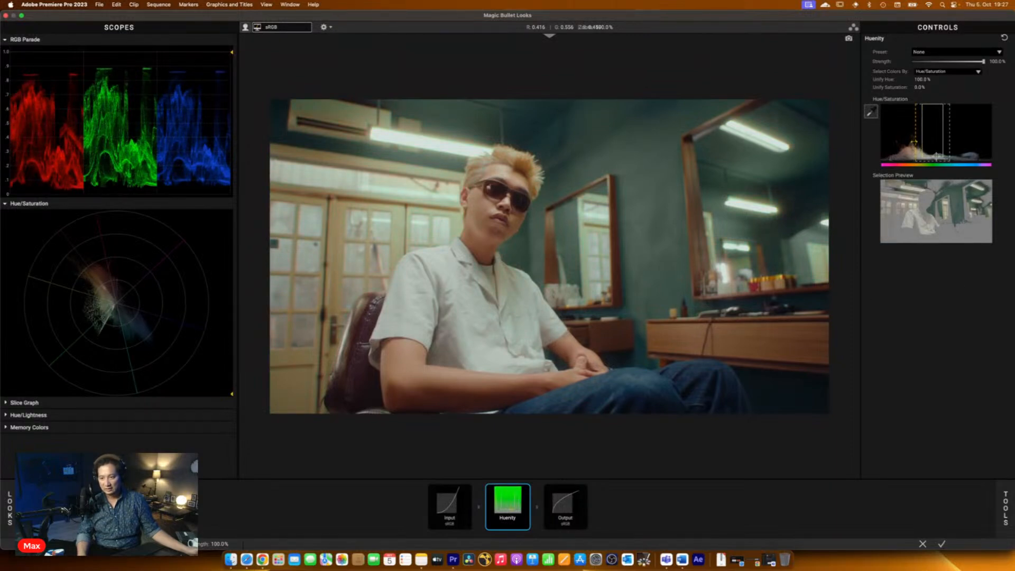
left_click_drag(916, 132, 912, 132)
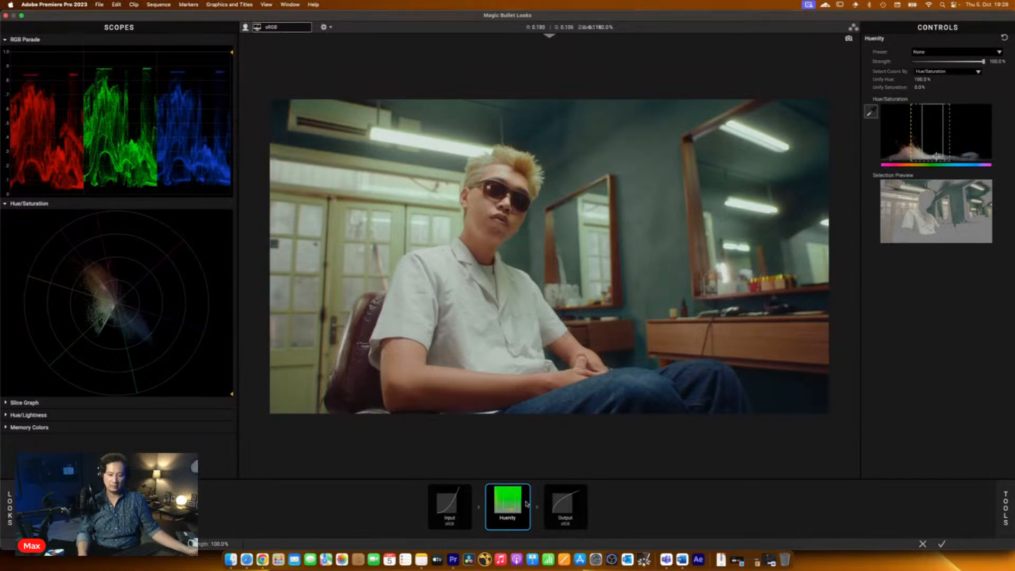
Step: Remove the Huenity tool from the chain and add a Color Remap tool in its place
left_click_drag(520, 498, 603, 524)
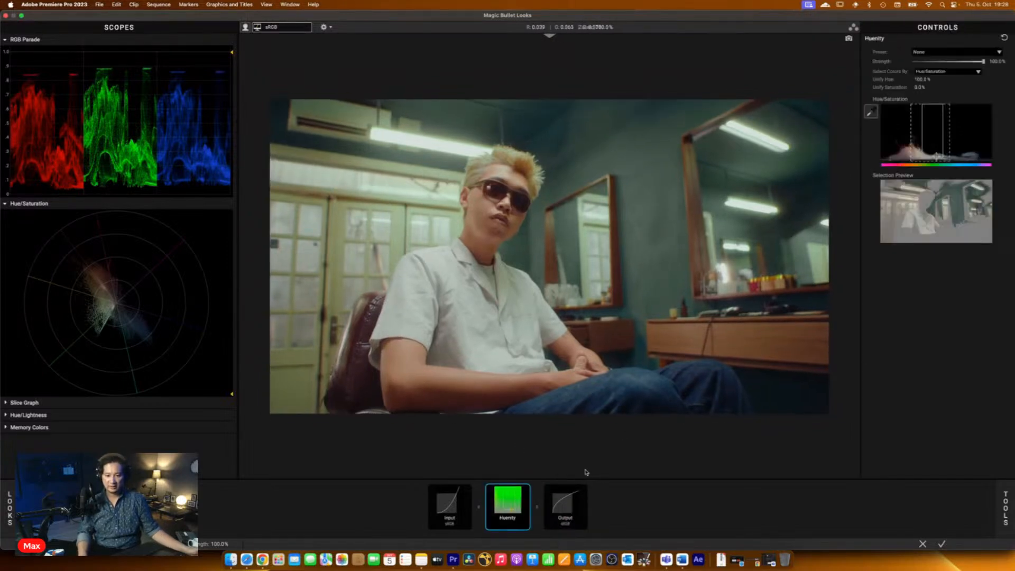
left_click_drag(506, 498, 608, 526)
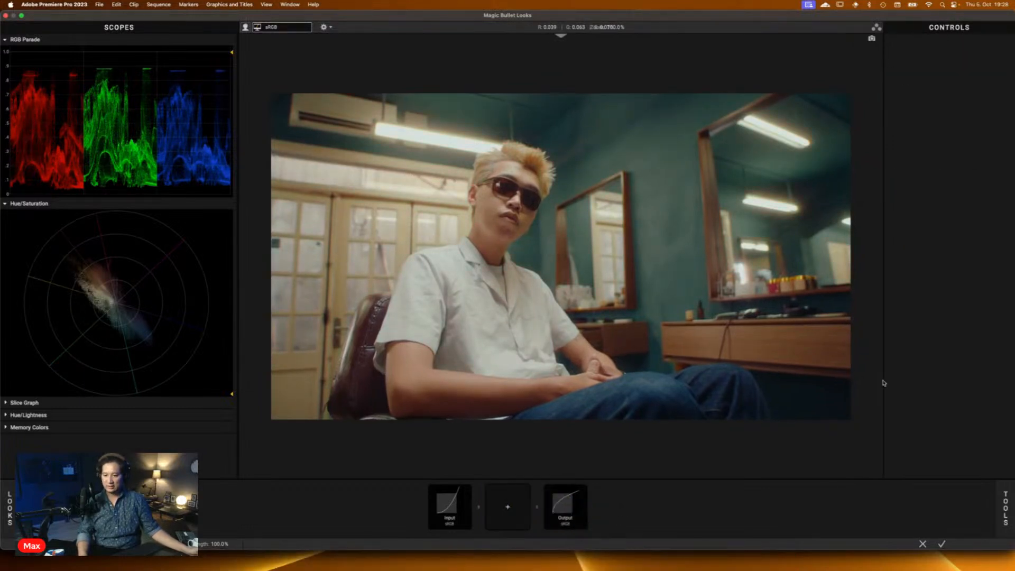
mouse_move(1005, 511)
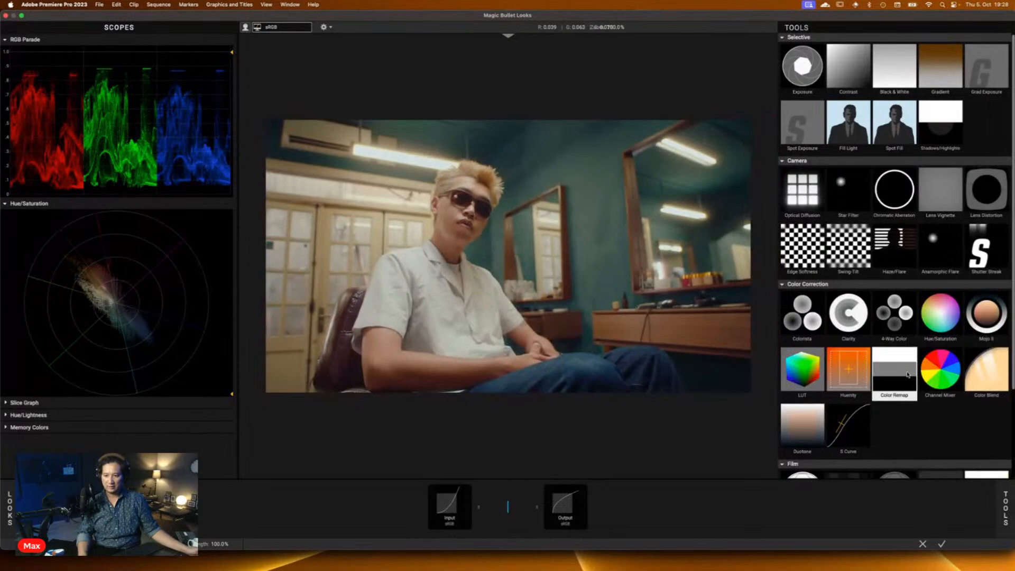
double_click(908, 375)
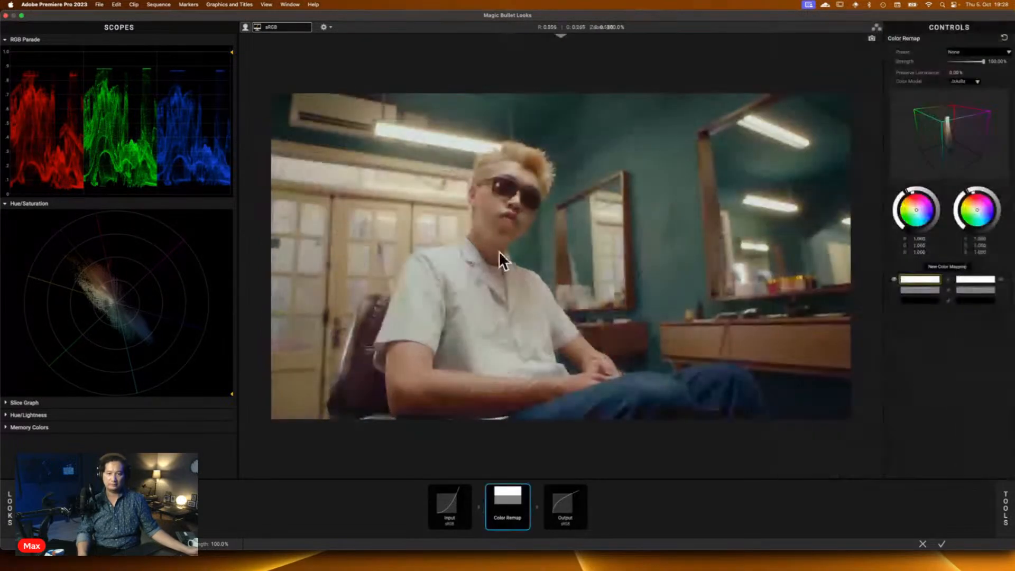
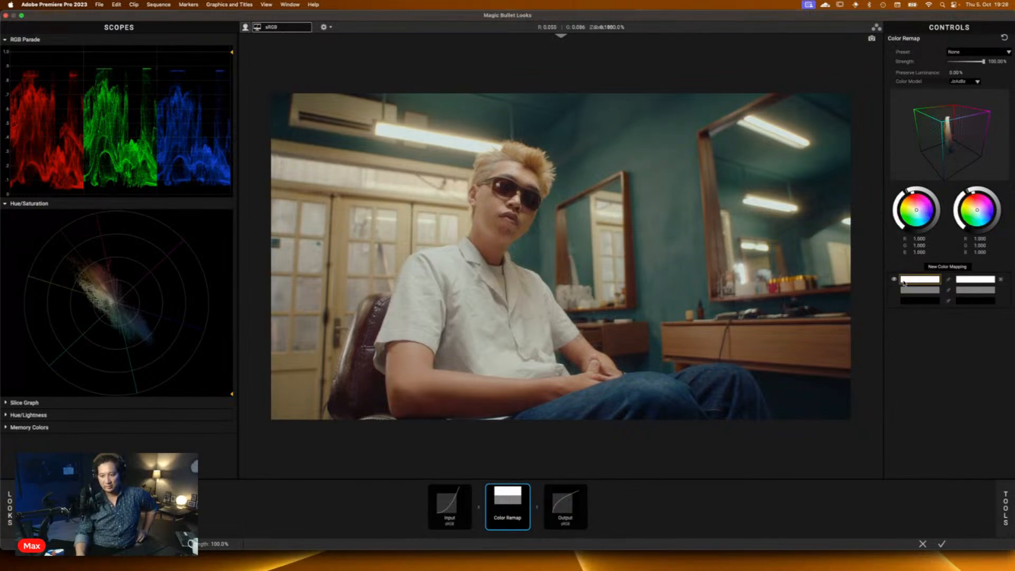
Step: Examine the source and target swatches of the default white, gray and black color mappings
left_click(932, 280)
left_click(973, 280)
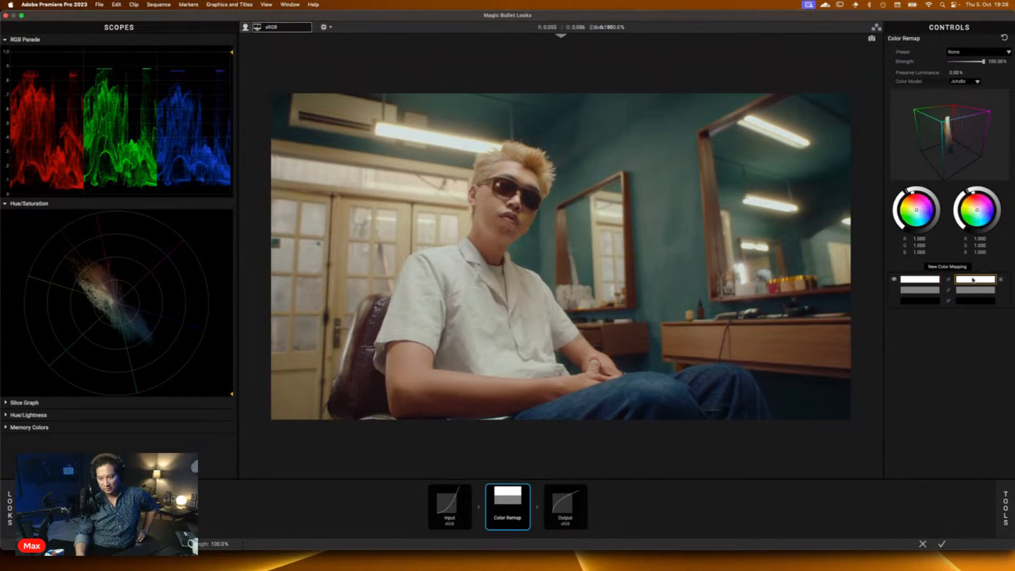
left_click(927, 292)
left_click(977, 291)
left_click(929, 301)
left_click(978, 302)
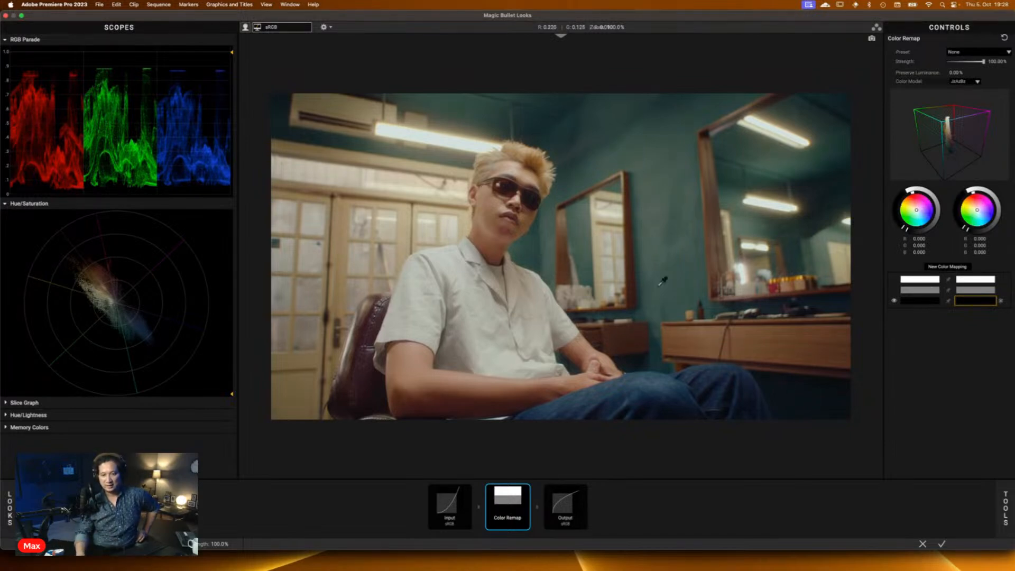
Step: Add a color mapping sampled from the red bottle on the shelf and shift its target to magenta, RGB 0.478, 0.146, 0.321
left_click(952, 268)
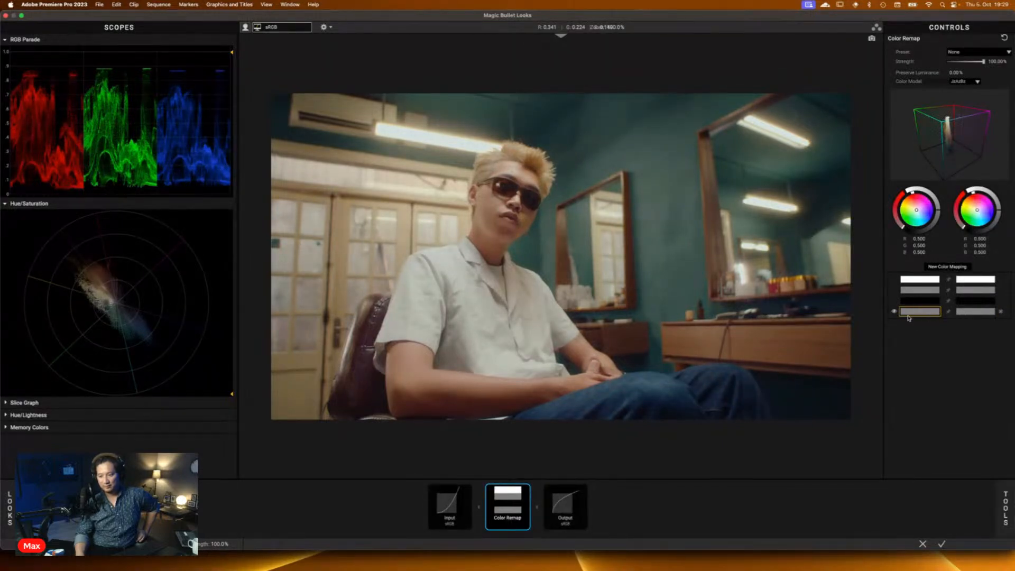
left_click(949, 312)
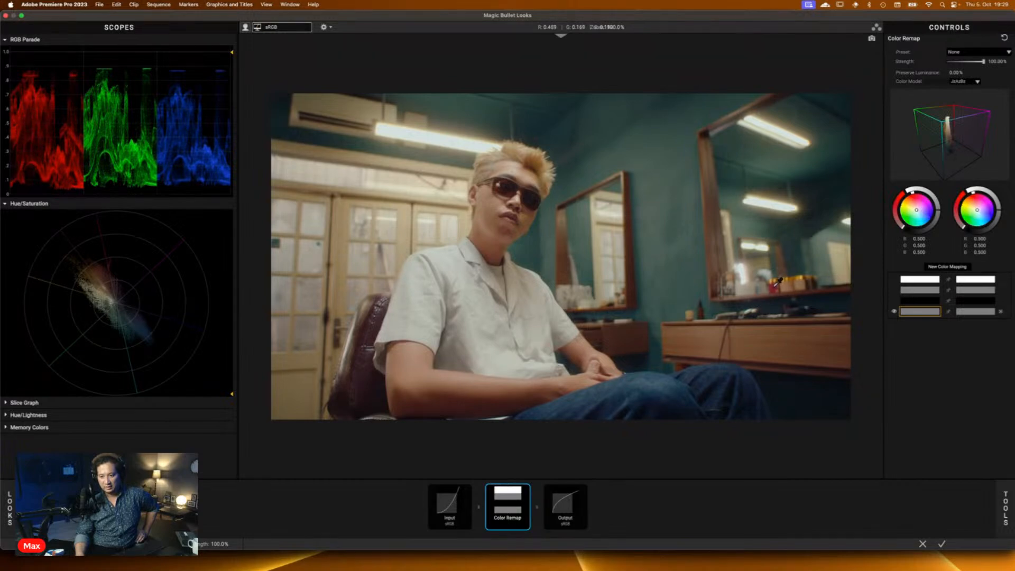
left_click(779, 281)
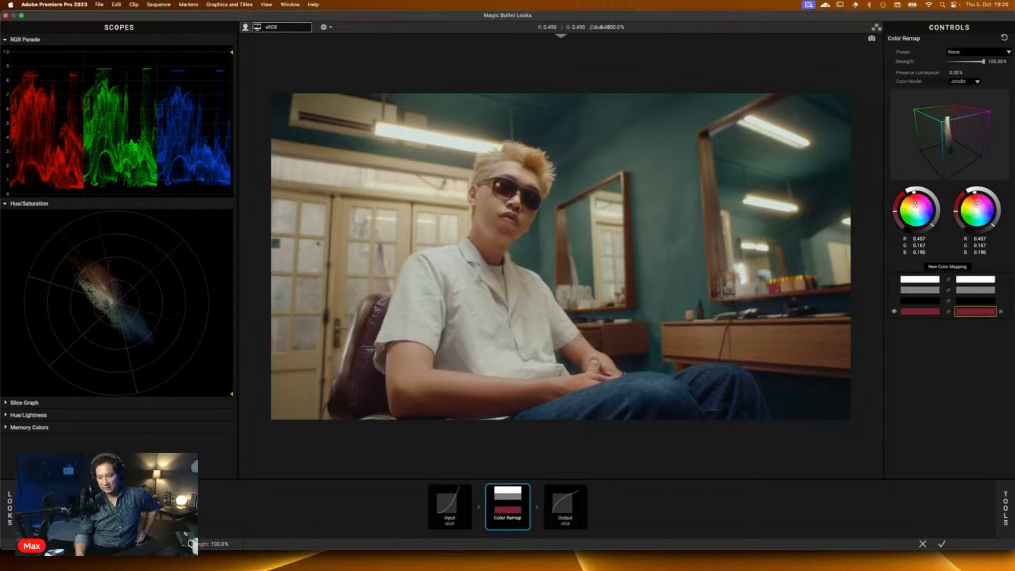
left_click_drag(977, 204, 977, 204)
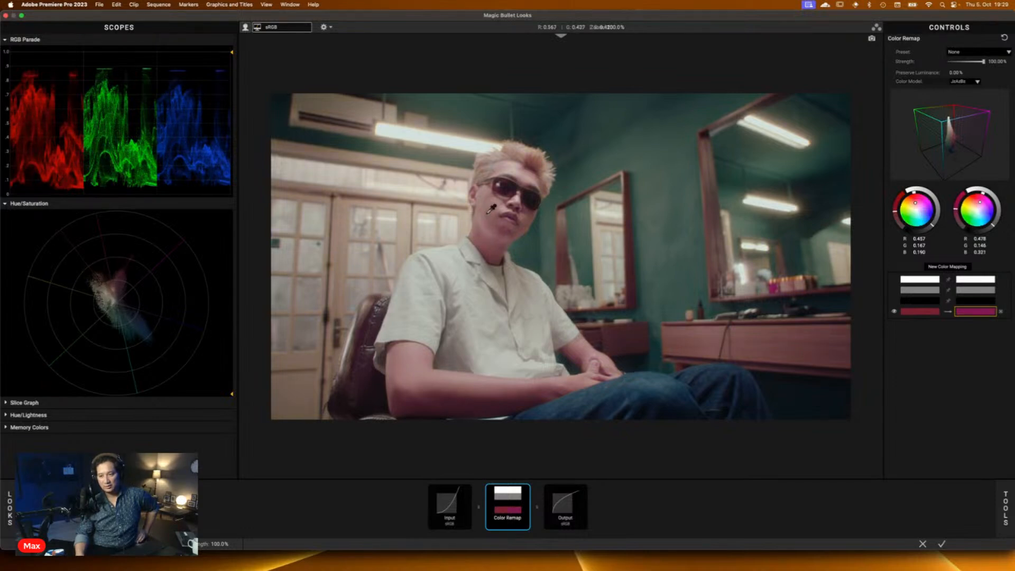
Step: Add a color mapping sampled from the man's skin with target RGB 0.599, 0.490, 0.408, and compare that mapping off and on
left_click(948, 267)
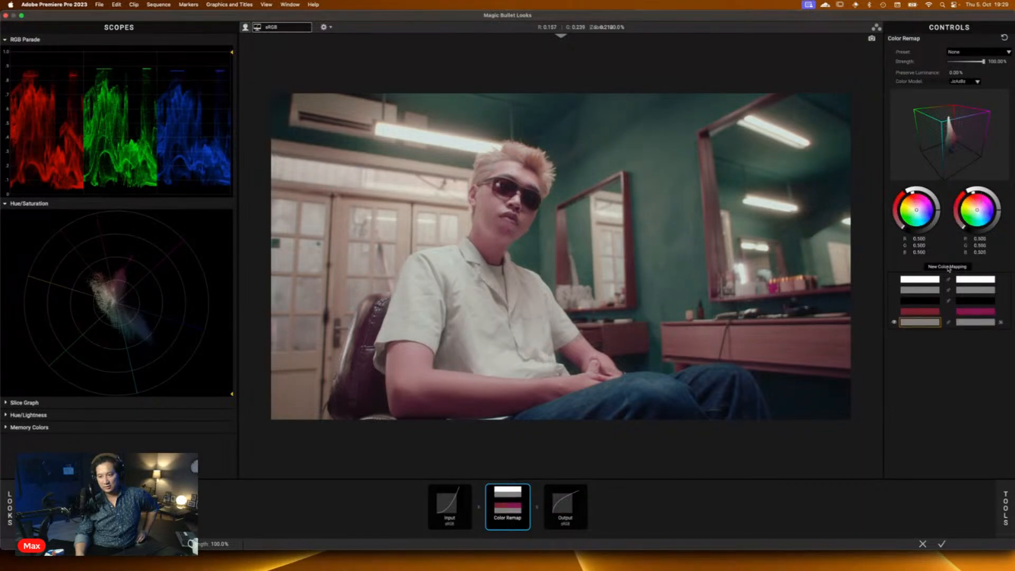
left_click(492, 214)
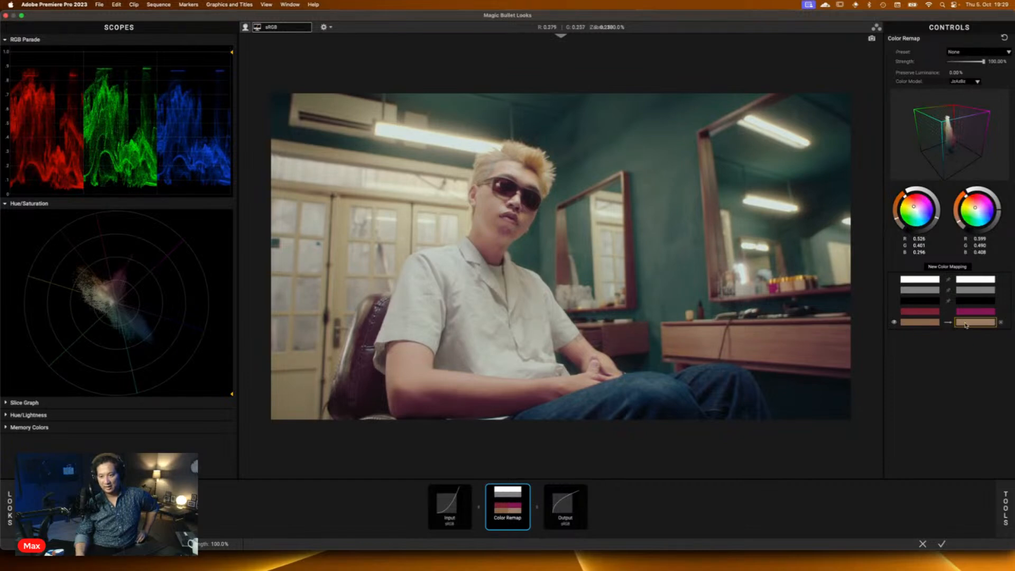
left_click(894, 323)
left_click(895, 322)
left_click(894, 323)
left_click(894, 323)
left_click(895, 323)
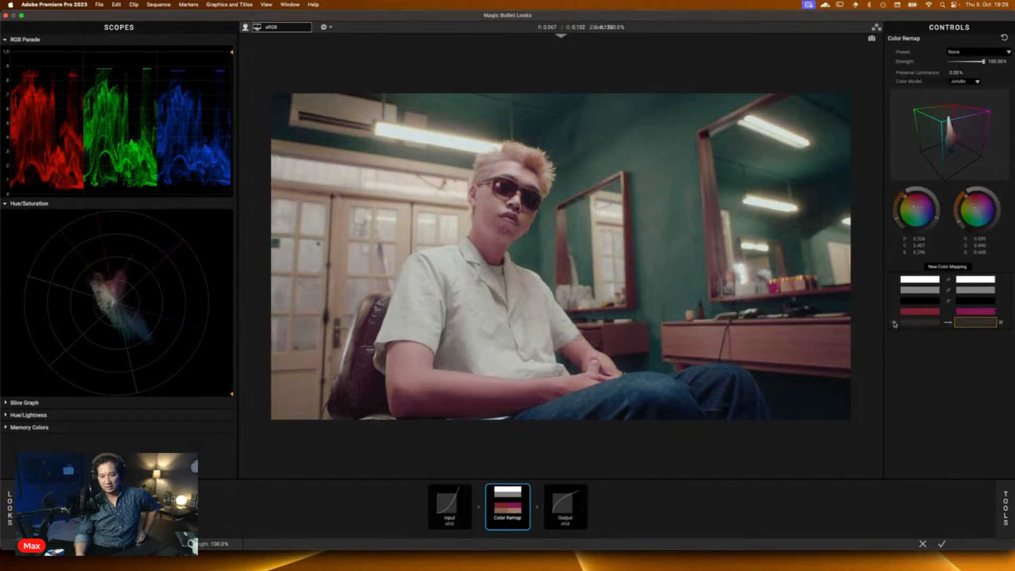
left_click(894, 324)
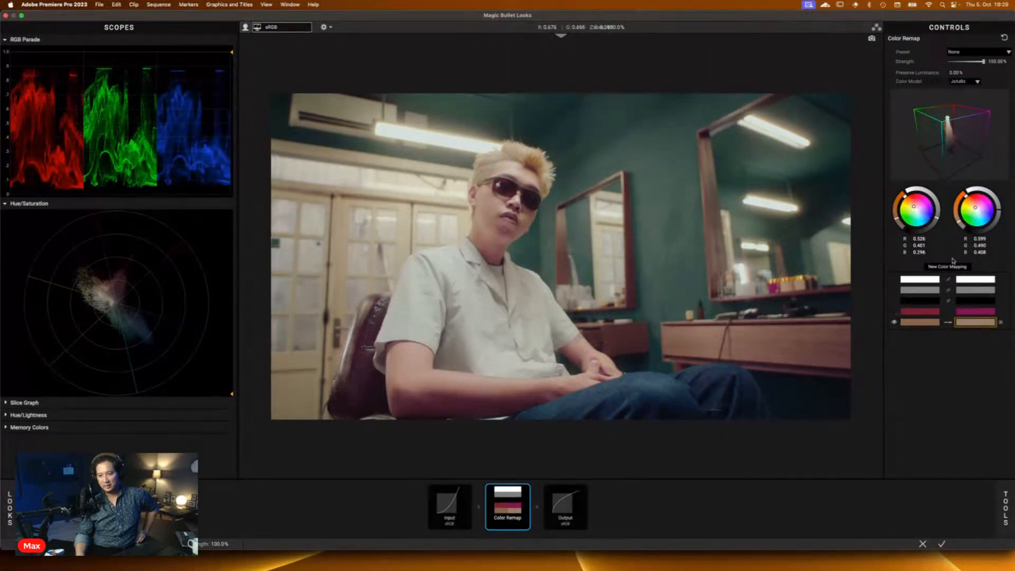
Step: Compare the image with the red-to-magenta color mapping off and on
left_click(895, 313)
left_click(895, 312)
left_click(895, 313)
left_click(894, 313)
left_click(895, 312)
left_click(895, 312)
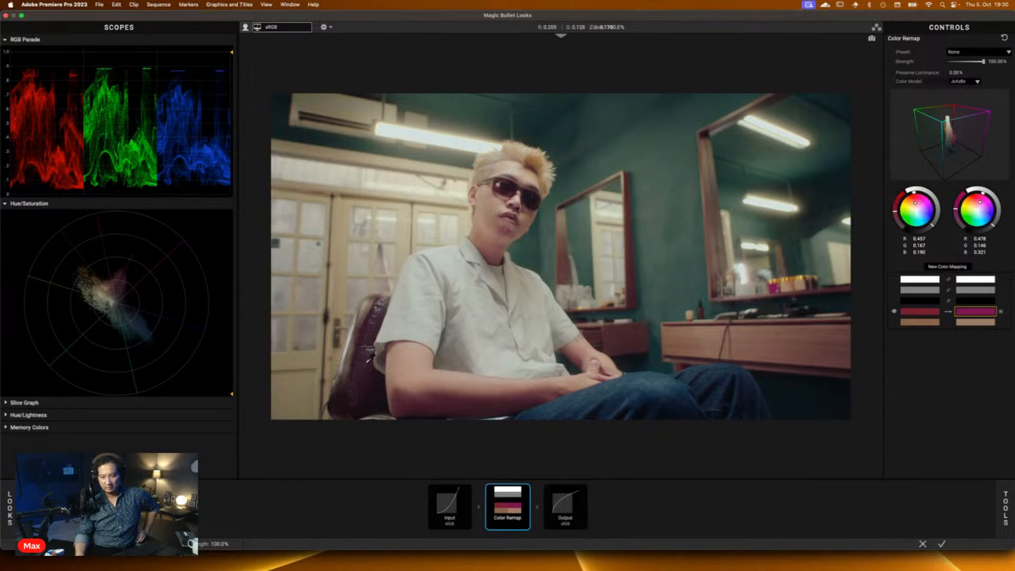
Step: Add a color mapping sampled from the dark leather chair and set its target to RGB 0.215, 0.125, 0.128
left_click(947, 267)
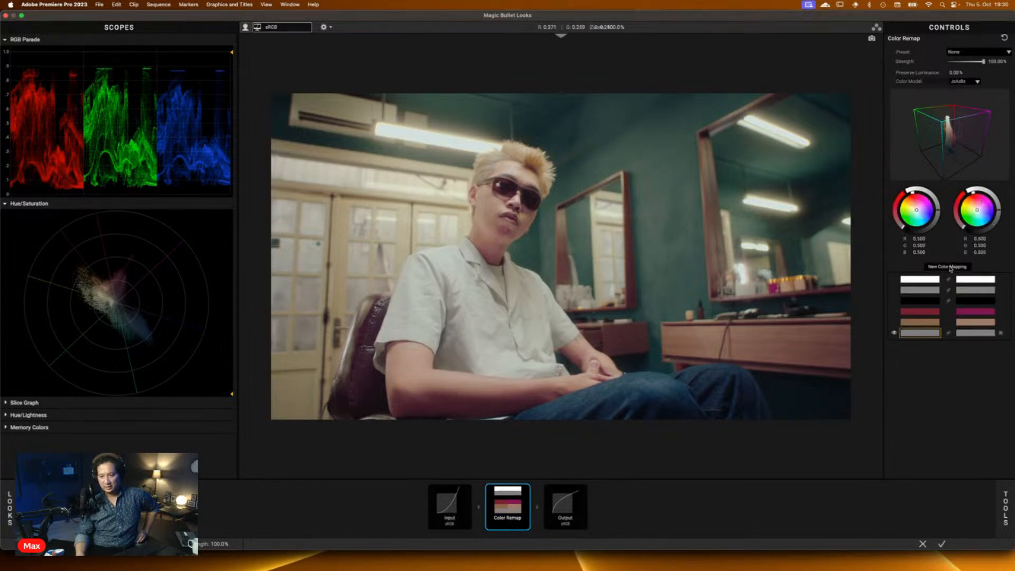
left_click(367, 326)
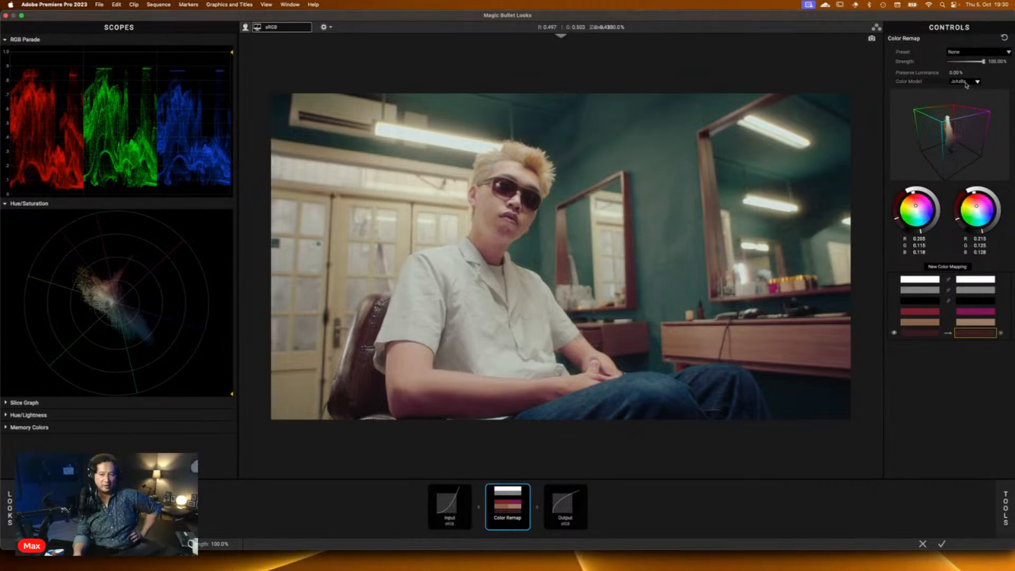
Step: Inspect the 3D color cube from another angle and review the available Color Model options
left_click_drag(951, 129, 919, 130)
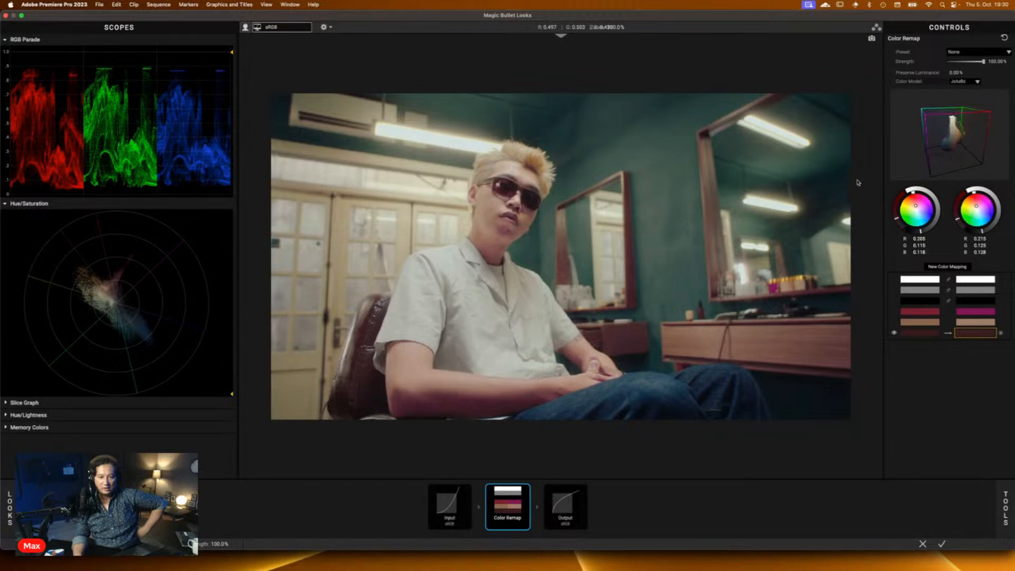
left_click(972, 82)
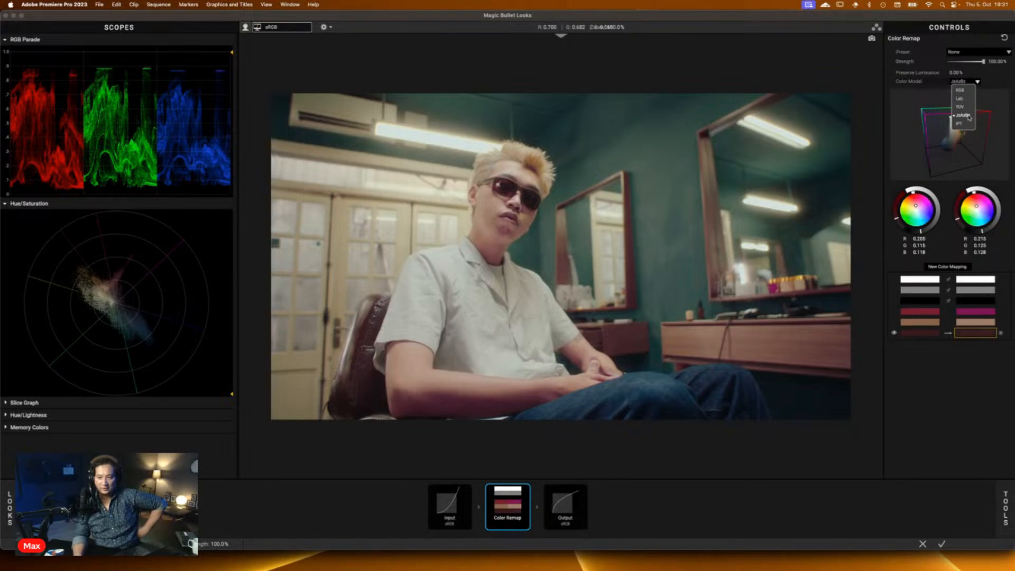
left_click(985, 83)
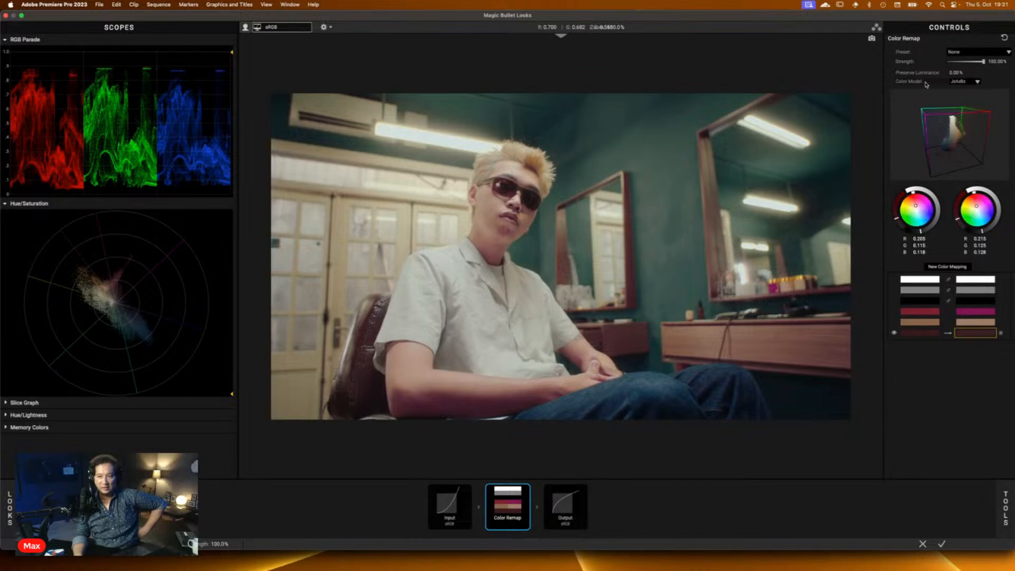
Step: Compare the RGB, Lab and IPT color models in Color Remap, then return to JzAzBz
left_click(978, 82)
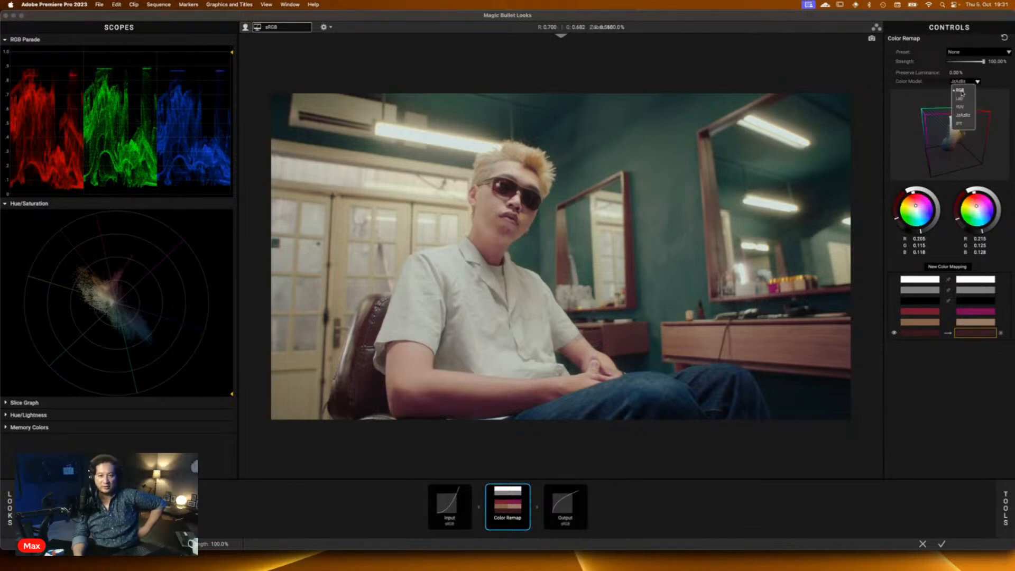
left_click(962, 92)
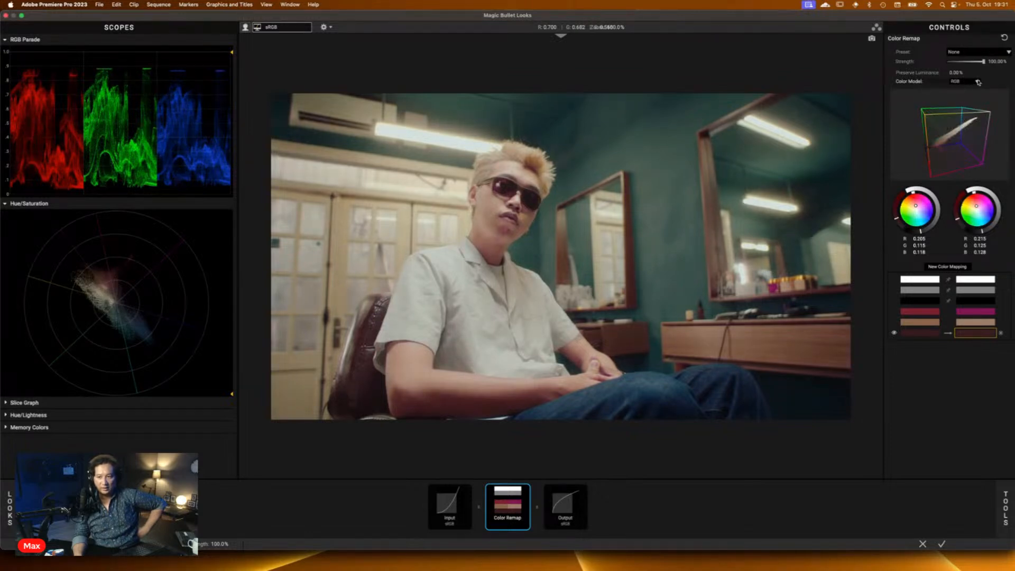
left_click(979, 83)
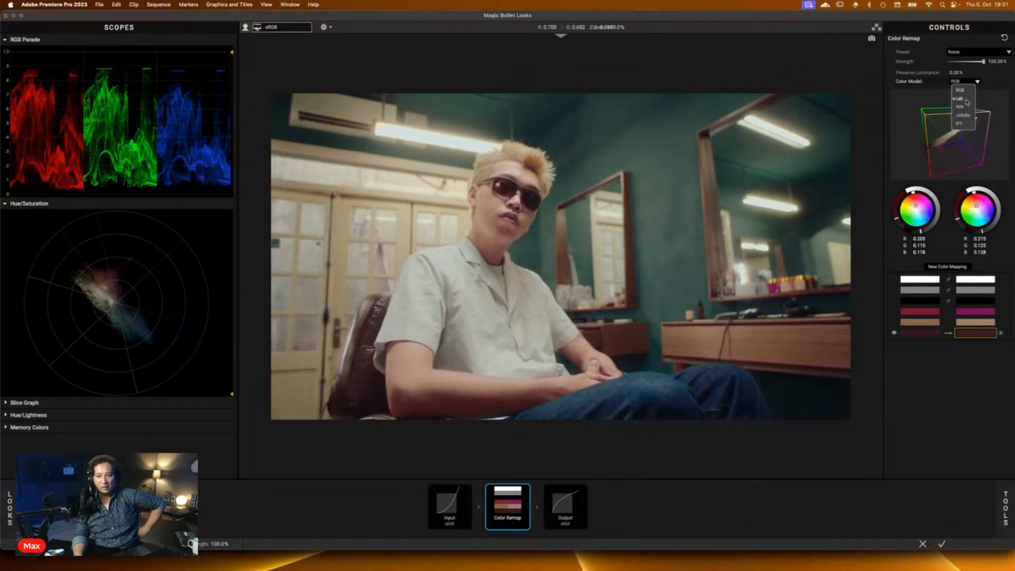
left_click(967, 100)
left_click(975, 83)
left_click(963, 127)
left_click(971, 81)
left_click(964, 116)
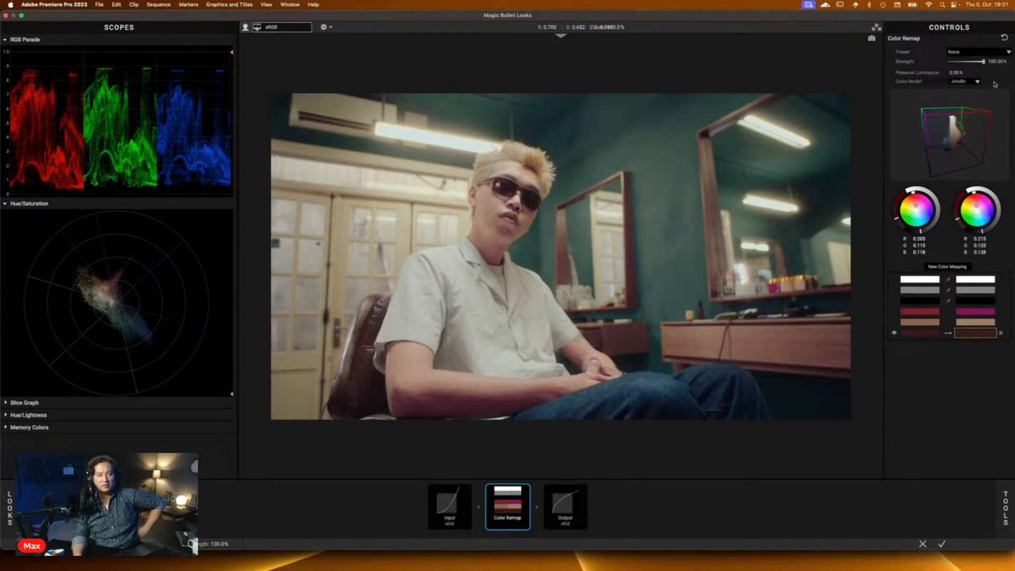
left_click(971, 82)
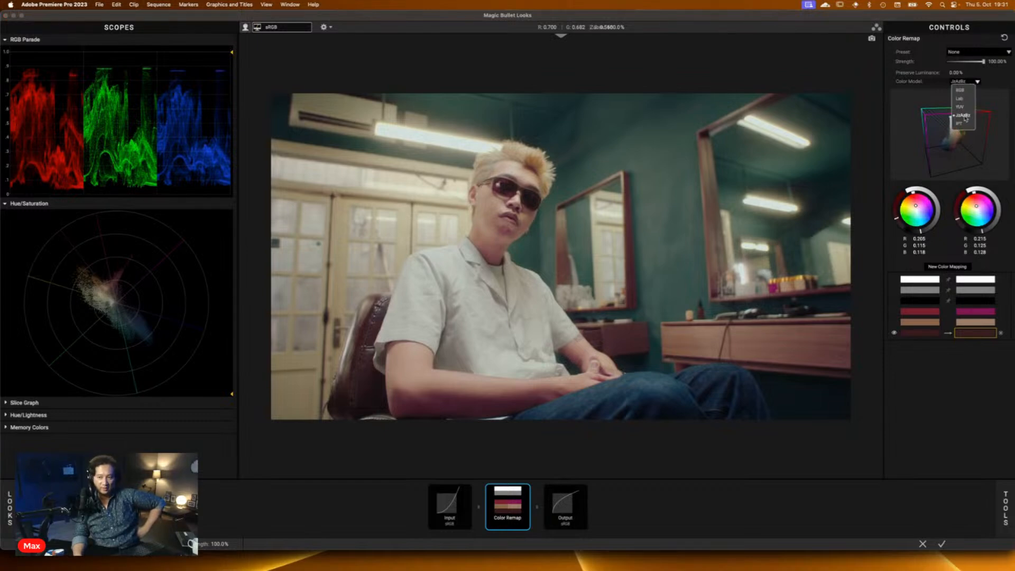
left_click(997, 80)
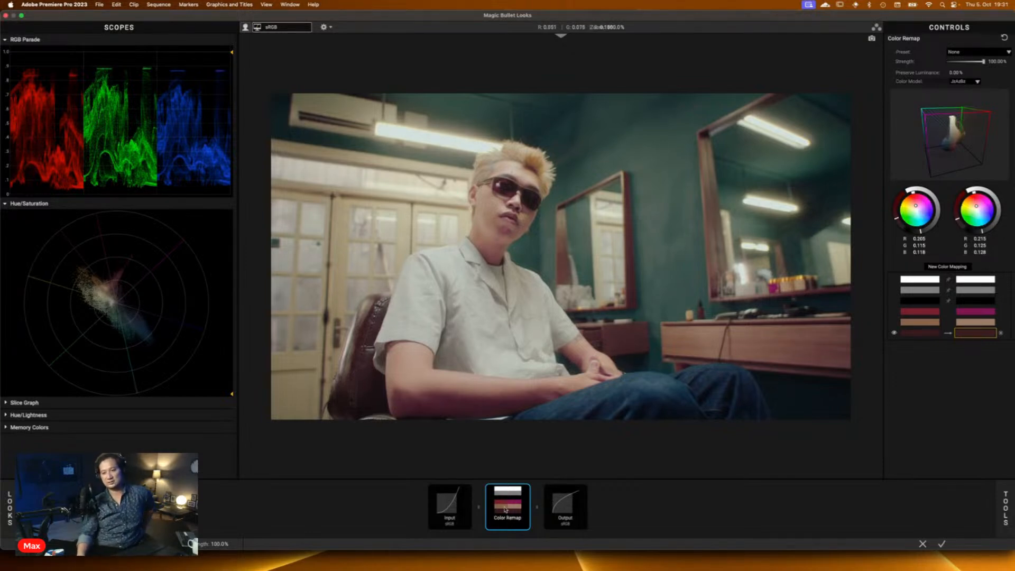
Step: Replace Color Remap with Channel Mixer, setting blue in the Red channel and red in the Blue channel to +0.539
mouse_move(506, 510)
left_mouse_down()
mouse_move(682, 524)
mouse_move(695, 536)
mouse_move(566, 485)
mouse_move(511, 505)
mouse_move(811, 538)
left_mouse_up()
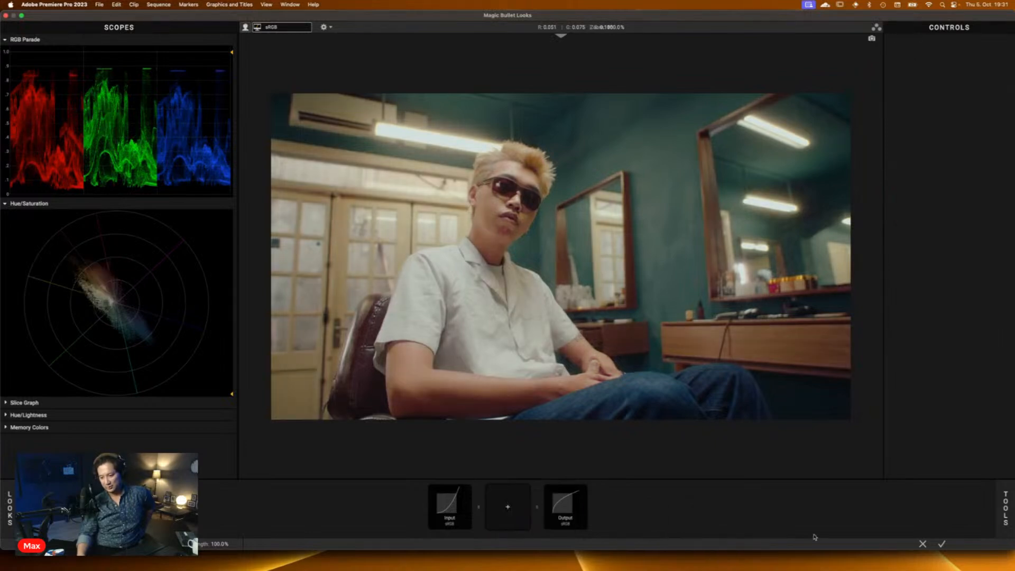
left_click(1006, 507)
double_click(940, 371)
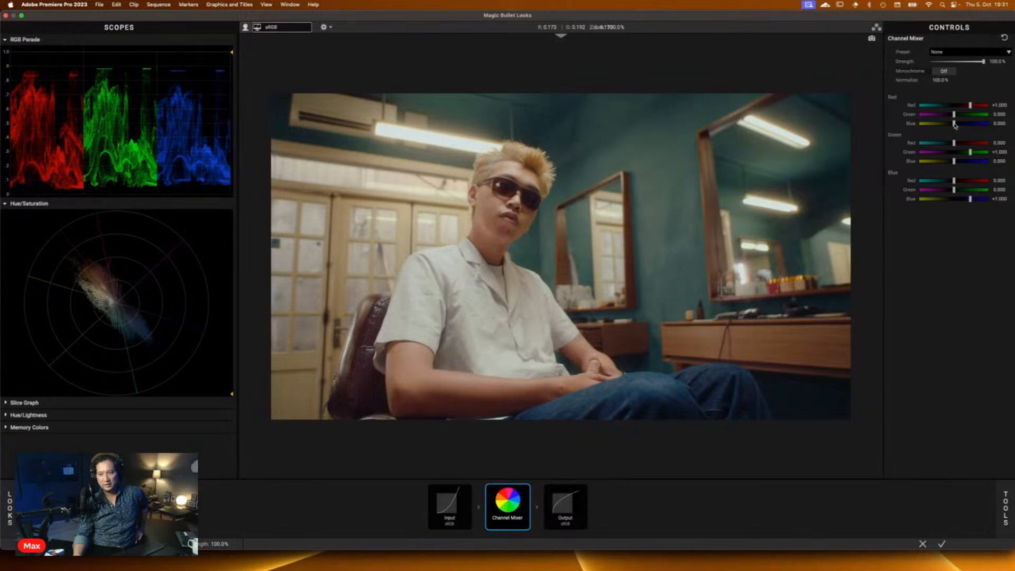
left_click_drag(956, 125, 959, 126)
left_click_drag(963, 124, 965, 124)
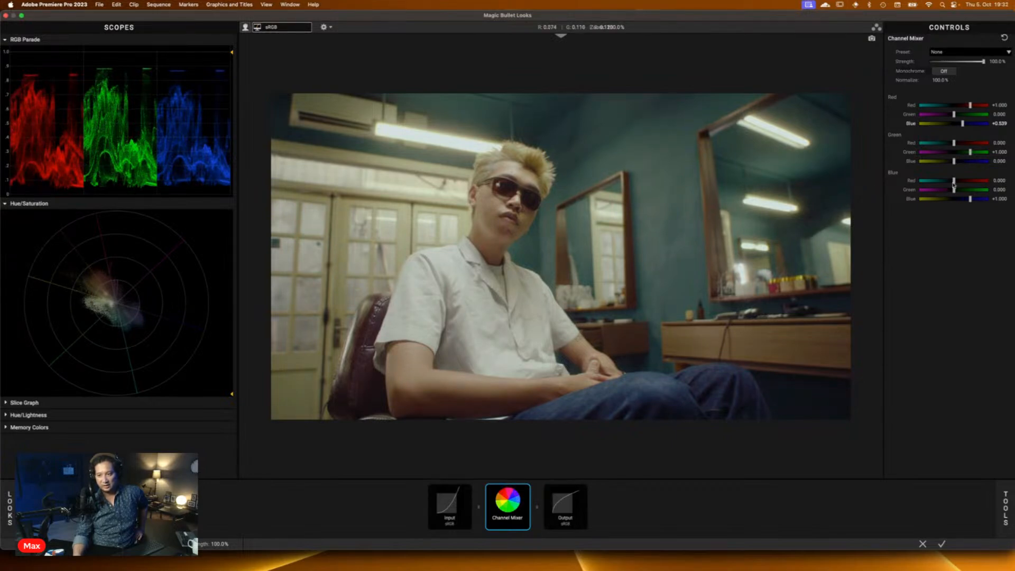
left_click_drag(955, 182, 963, 181)
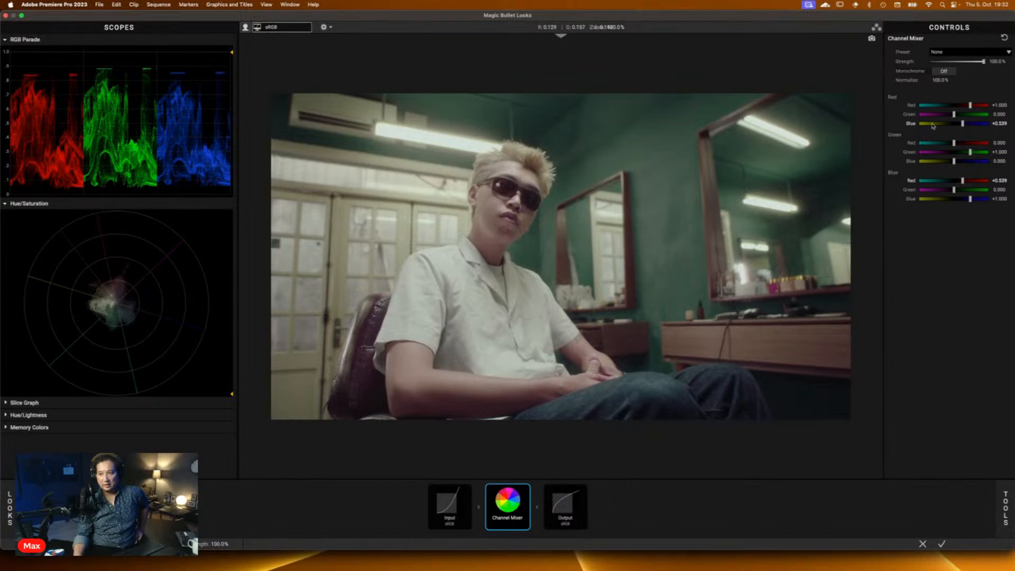
Step: Reset the Channel Mixer and make it monochrome with red +0.778, green -0.012 and blue +0.659
left_click(1006, 38)
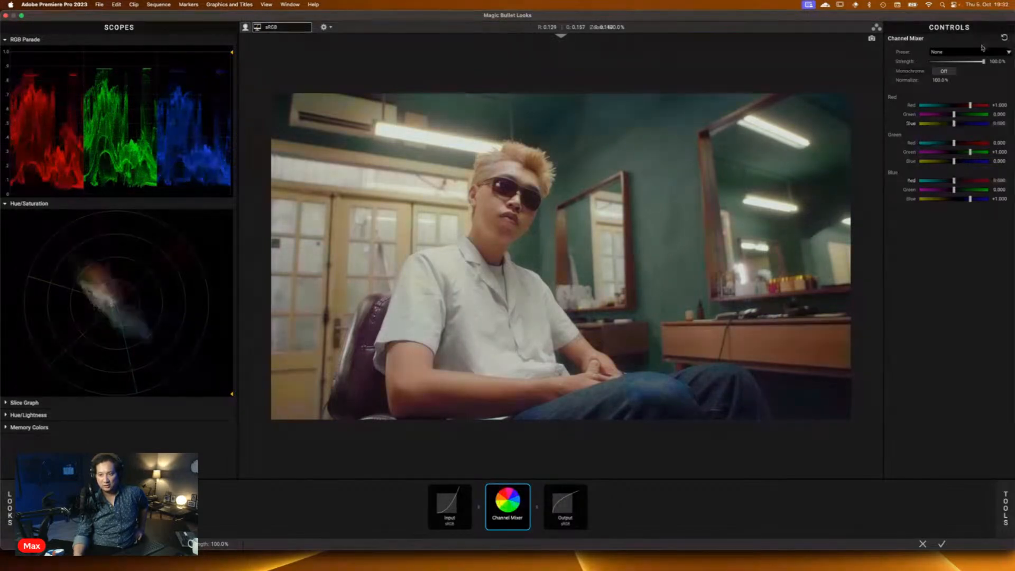
left_click(944, 71)
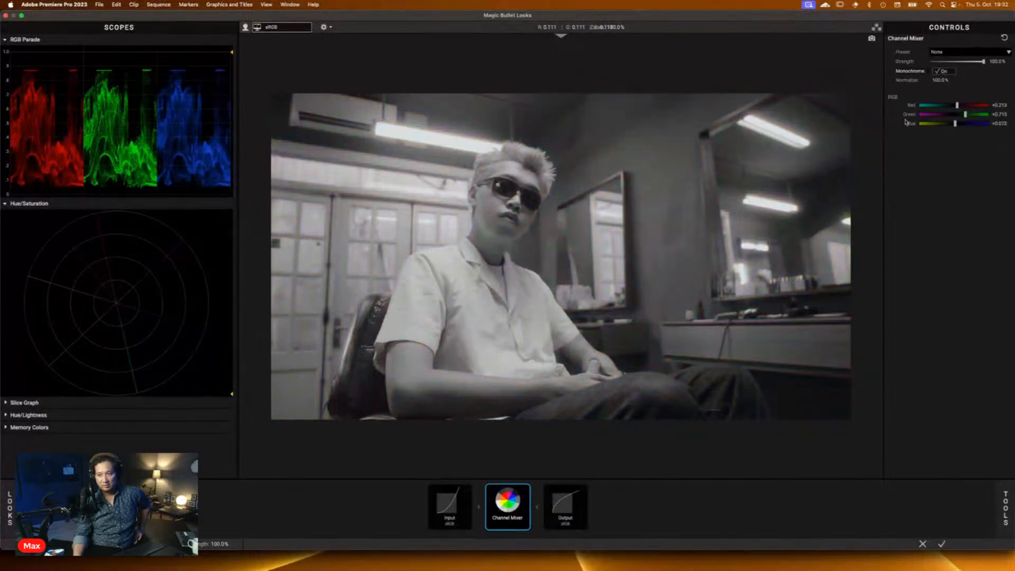
mouse_move(959, 106)
left_mouse_down()
mouse_move(970, 106)
mouse_move(954, 115)
mouse_move(966, 124)
left_mouse_up()
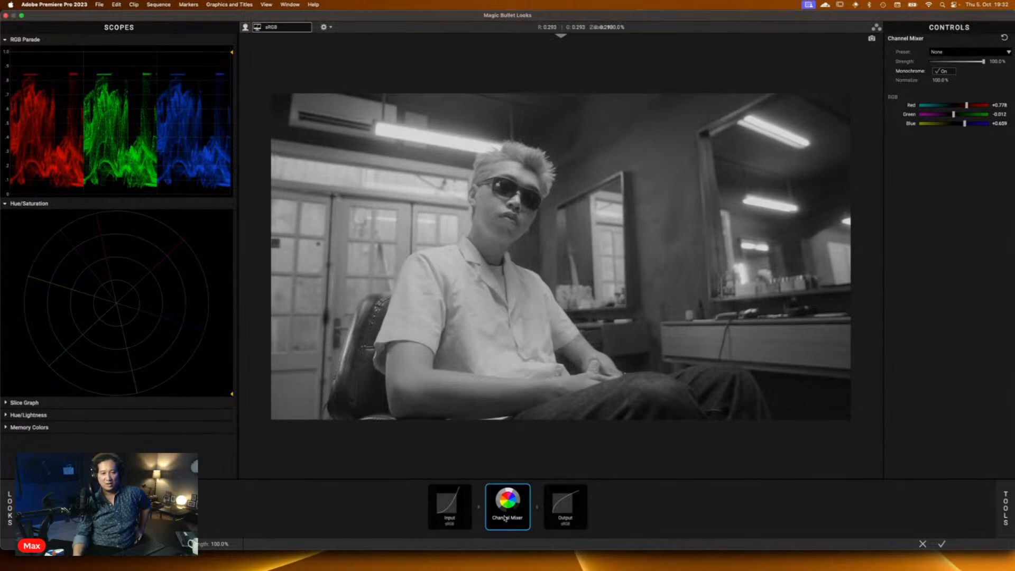
Step: Replace Channel Mixer with Color Blend and try red, green and blue blend colors on the barbershop clip
left_click_drag(515, 509, 709, 518)
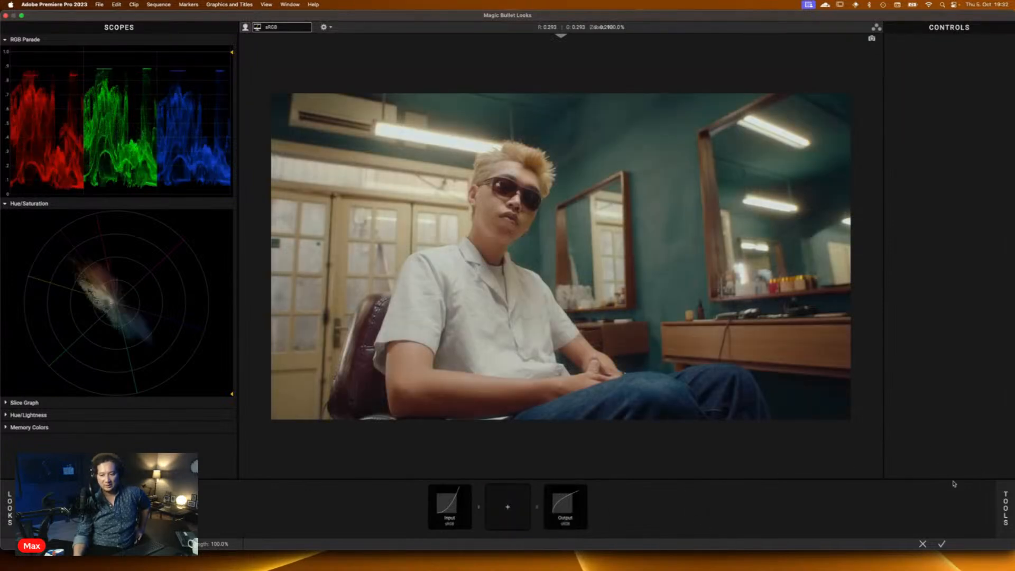
mouse_move(1000, 510)
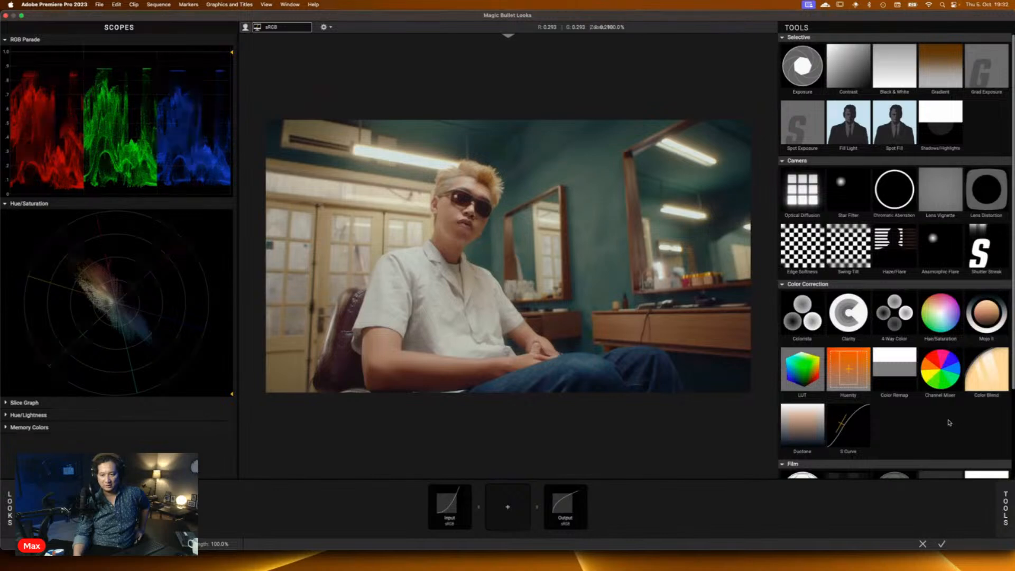
left_click(979, 382)
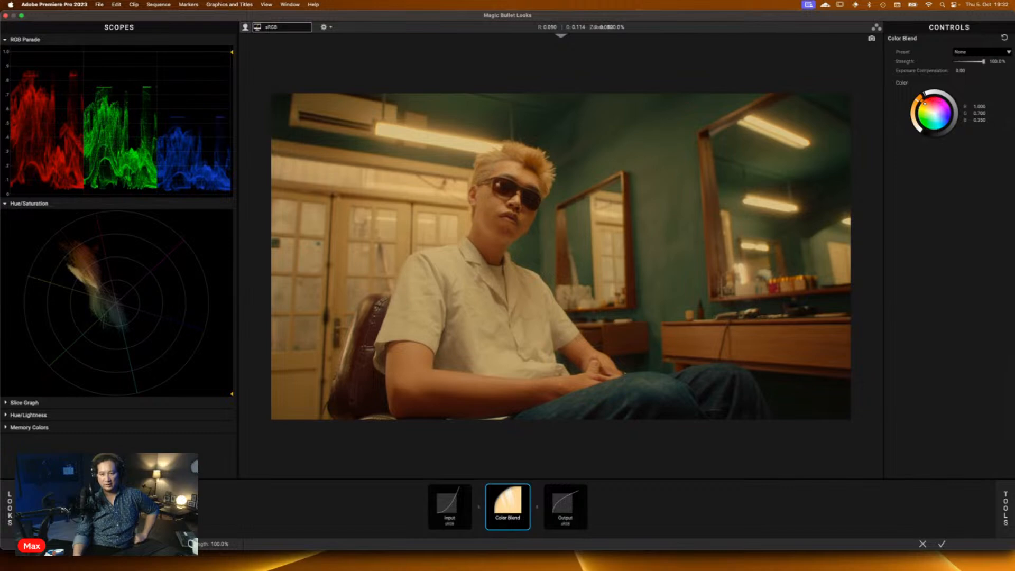
left_click_drag(925, 103, 931, 99)
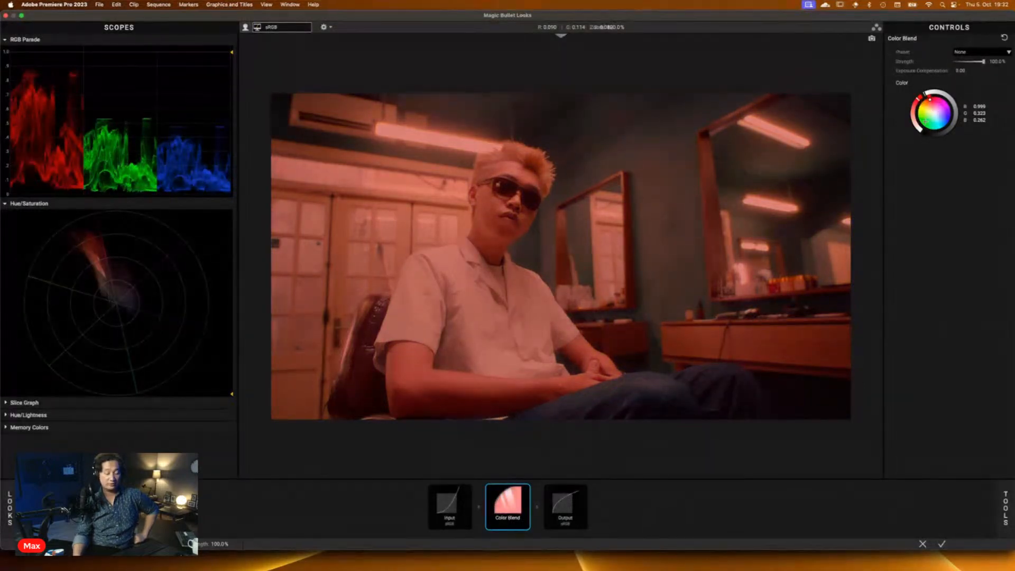
left_click(926, 122)
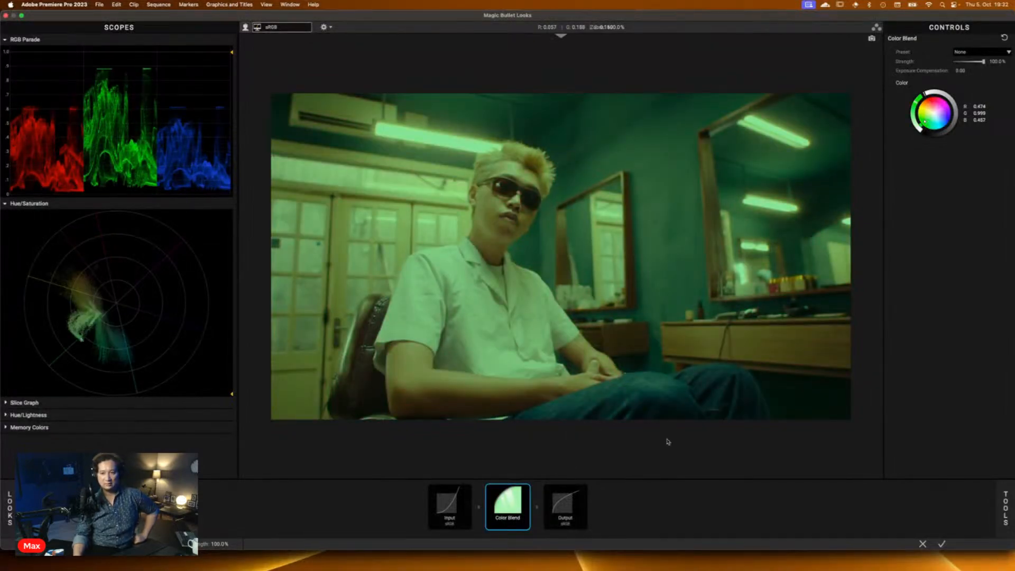
left_click(947, 117)
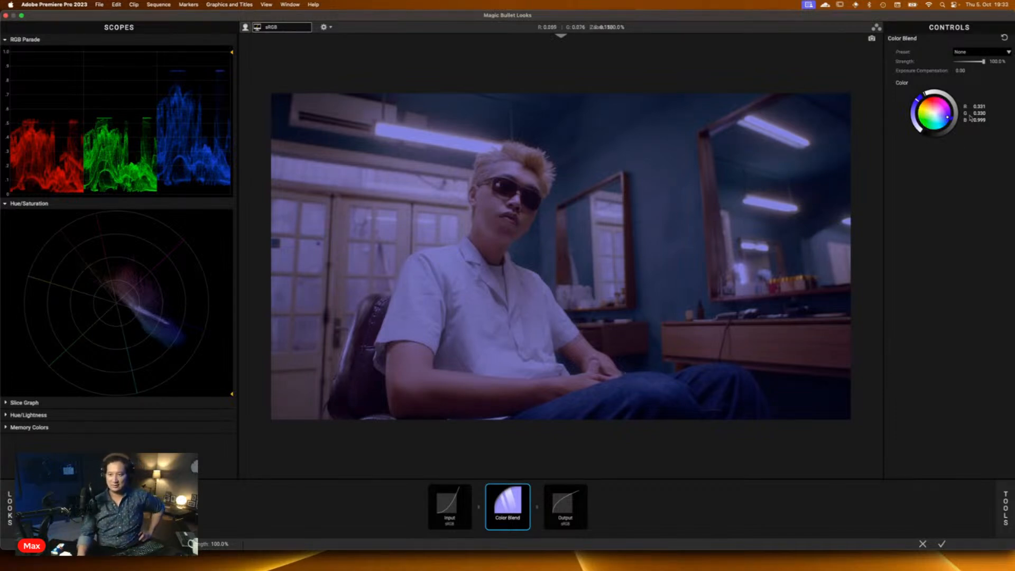
Step: Set the Color Blend color to a light cyan, RGB 0.648, 0.916, 0.999
left_click(938, 123)
left_click_drag(938, 123, 940, 123)
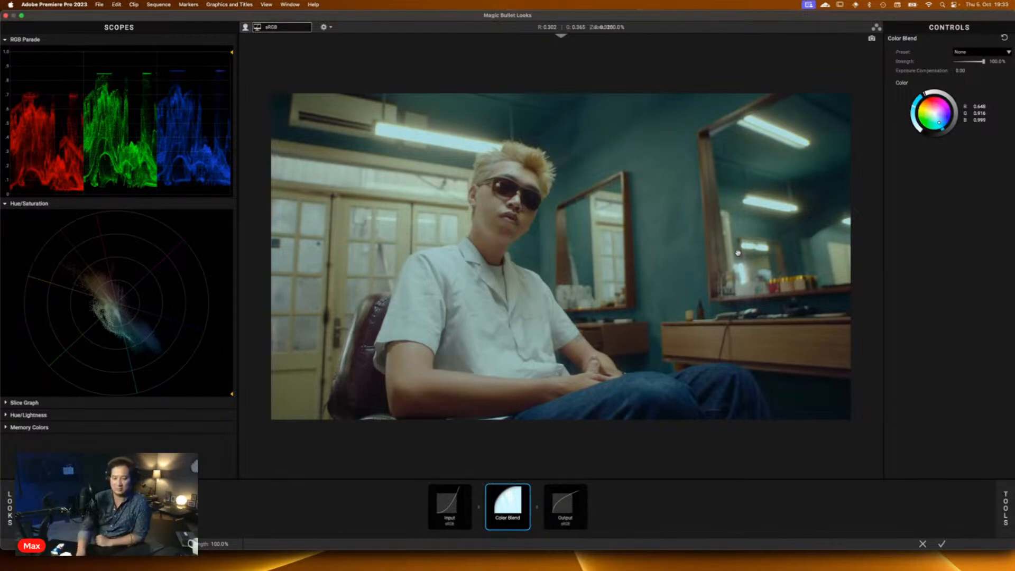
mouse_move(517, 505)
left_mouse_down()
mouse_move(738, 525)
mouse_move(500, 509)
left_mouse_up()
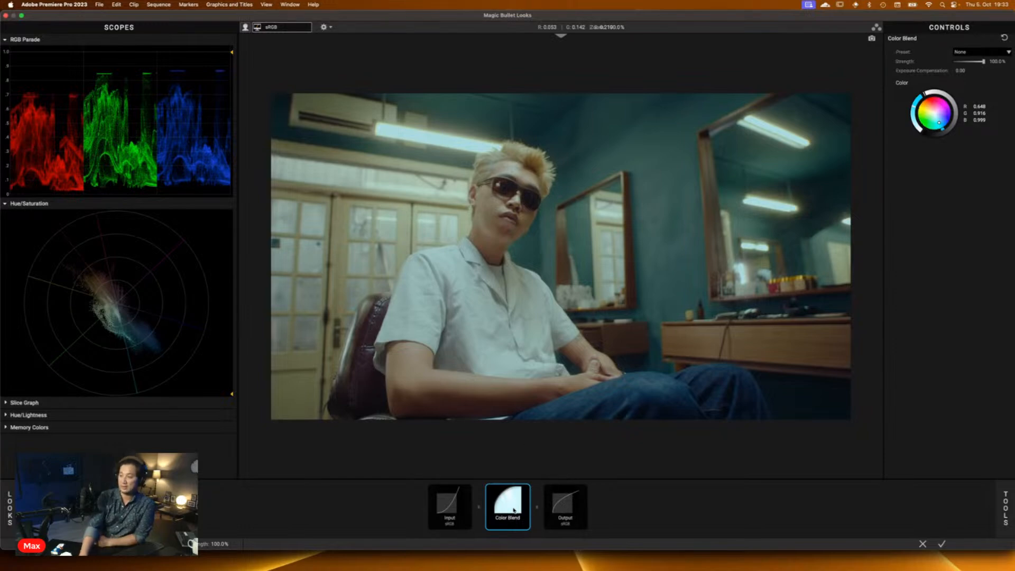
Step: Replace Color Blend with the Duotone tool and set its Balance to 66.40%
left_click_drag(514, 510, 614, 538)
left_click(1006, 508)
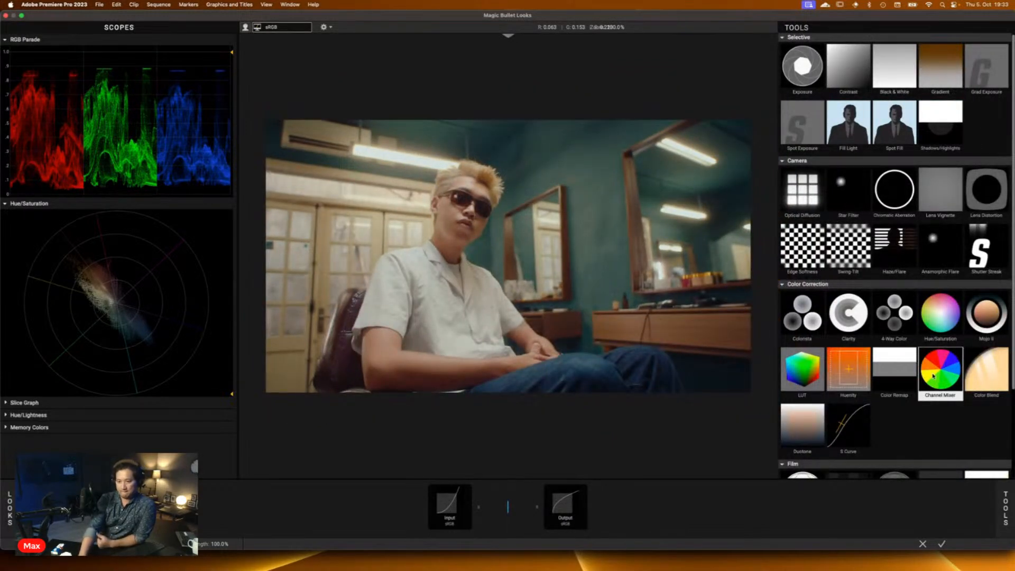
double_click(805, 427)
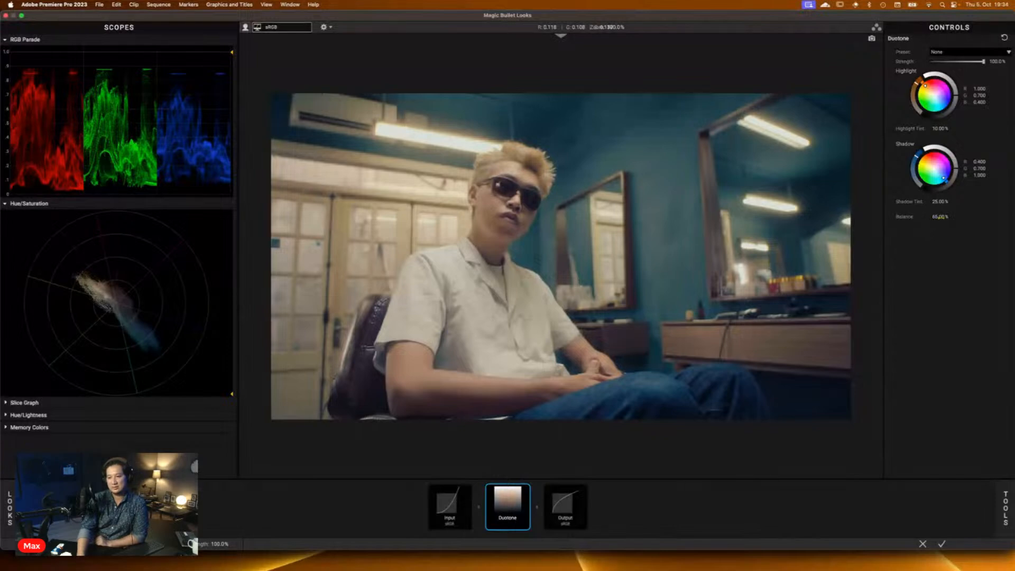
mouse_move(940, 217)
left_mouse_down()
mouse_move(974, 216)
mouse_move(846, 216)
mouse_move(926, 216)
left_mouse_up()
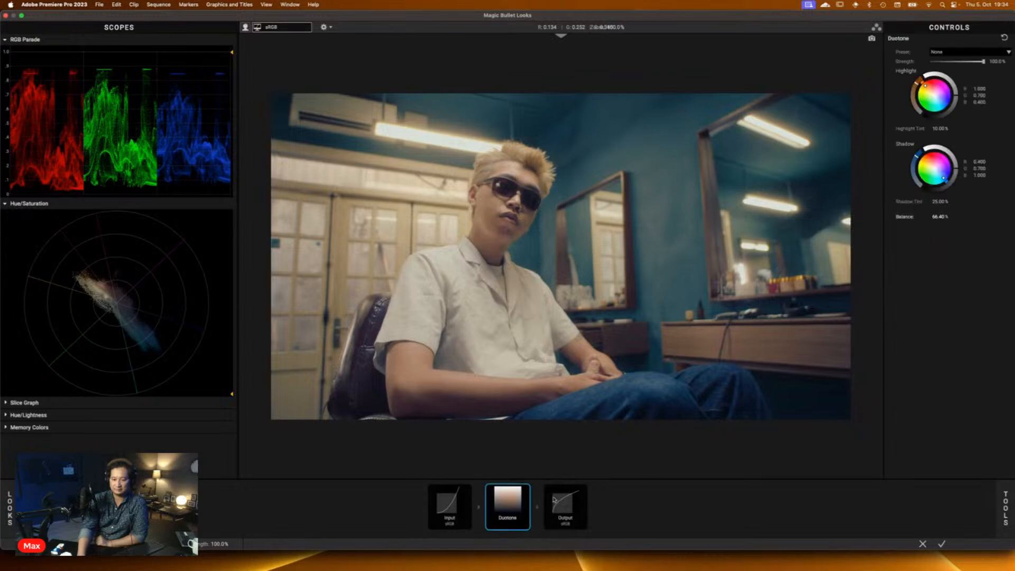
Step: Replace the Duotone tool with S Curve on the barbershop clip
left_click_drag(491, 505, 625, 551)
left_click(1008, 509)
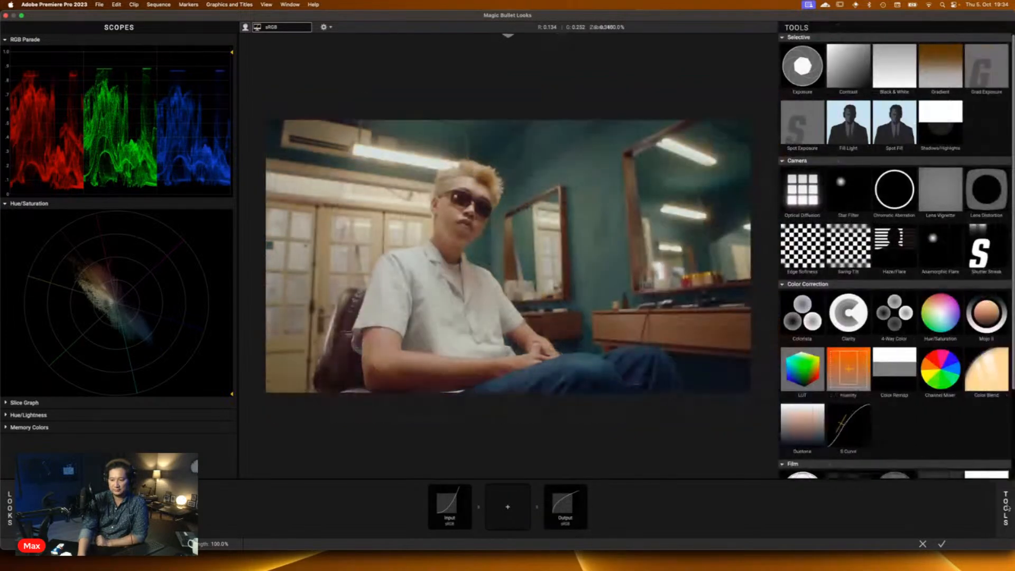
double_click(847, 426)
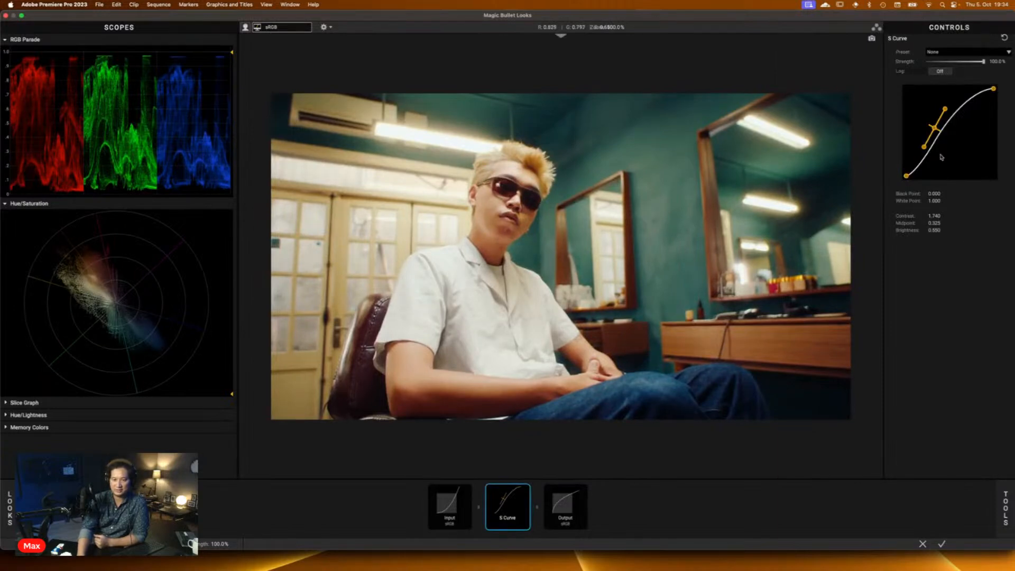
Step: Replace the S Curve tool with Film Negative from the Film category
left_click_drag(519, 507, 585, 550)
mouse_move(1007, 507)
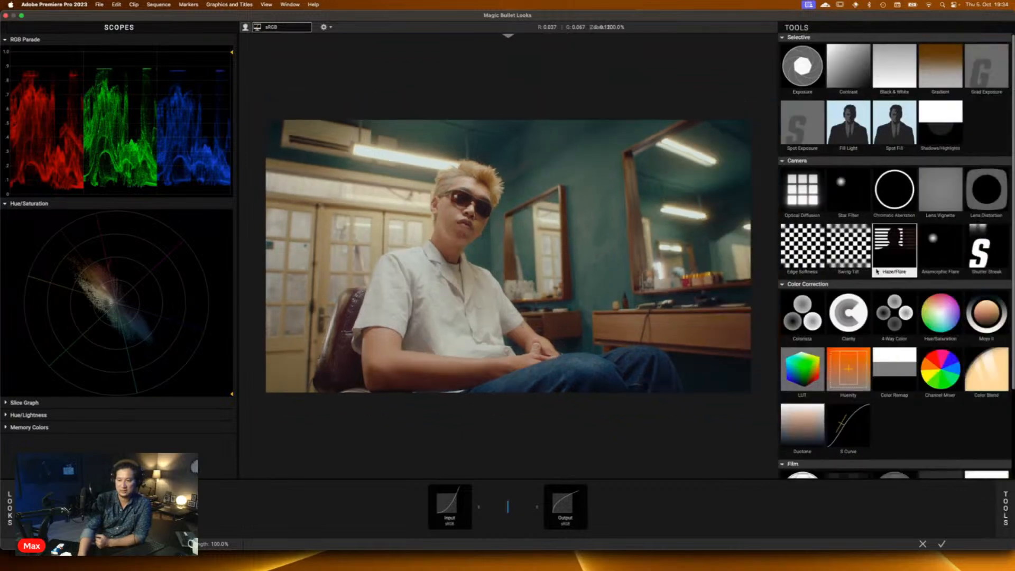
scroll(849, 370, "down", 4)
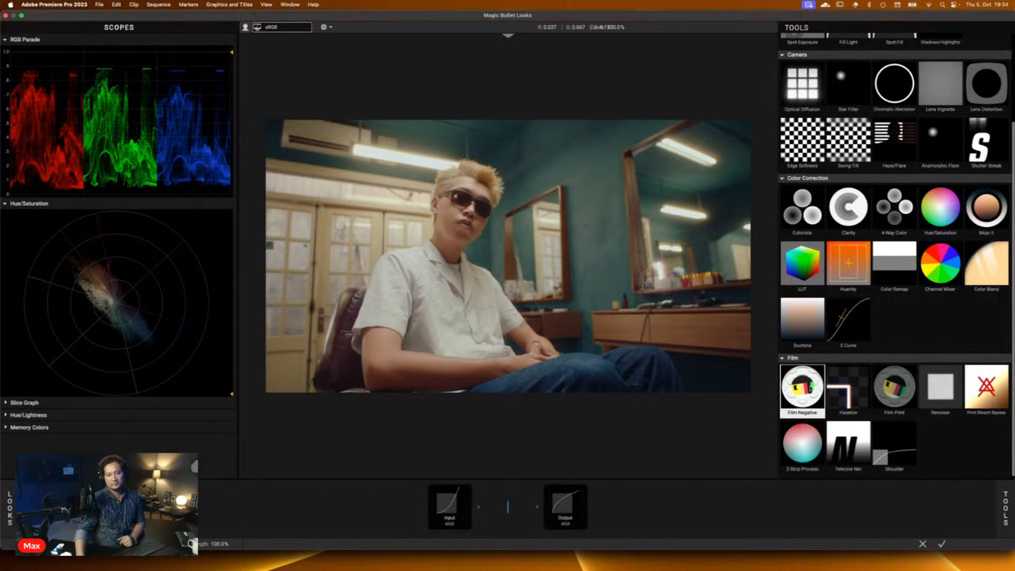
double_click(802, 390)
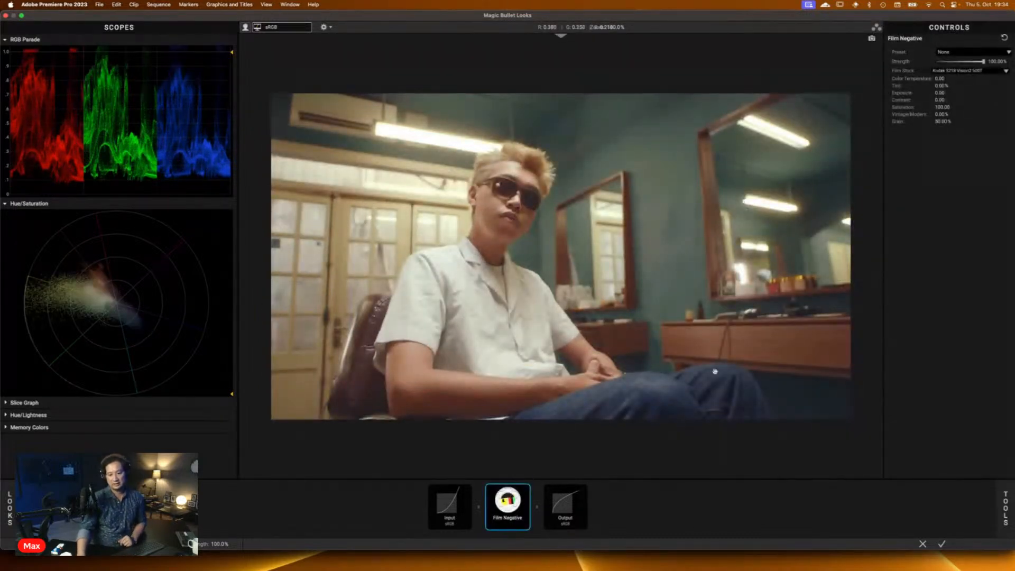
Step: Close the barbershop look without saving and open the Looks editor for the clip of the woman walking in the city
left_click(923, 544)
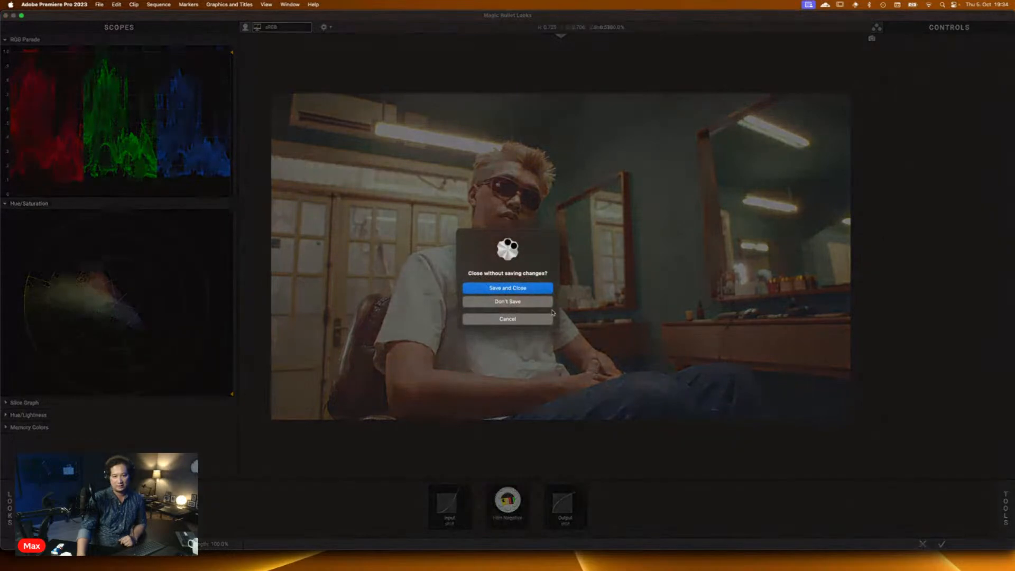
left_click(508, 301)
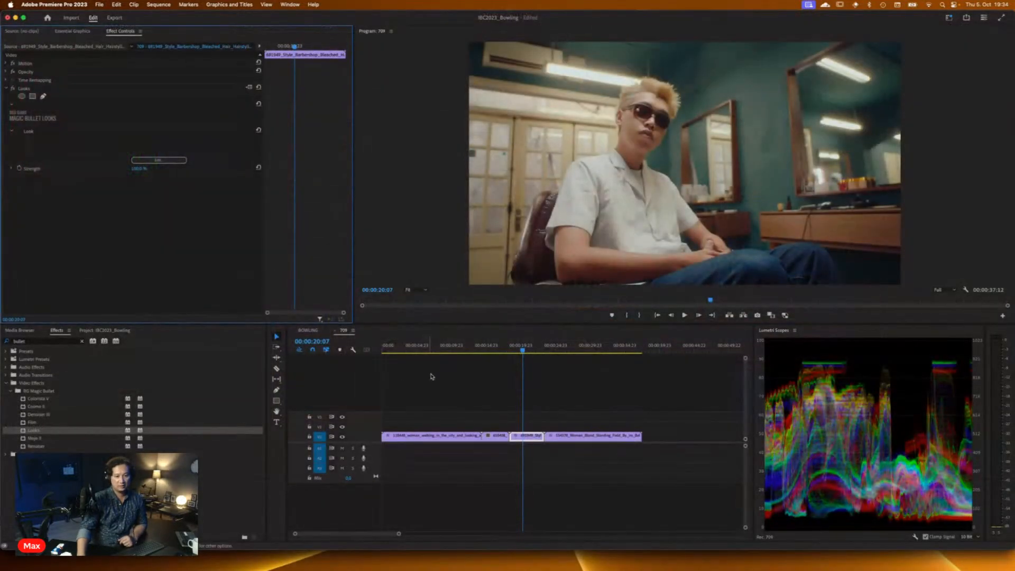
mouse_move(426, 354)
left_mouse_down()
mouse_move(405, 354)
mouse_move(430, 354)
left_mouse_up()
left_click(159, 160)
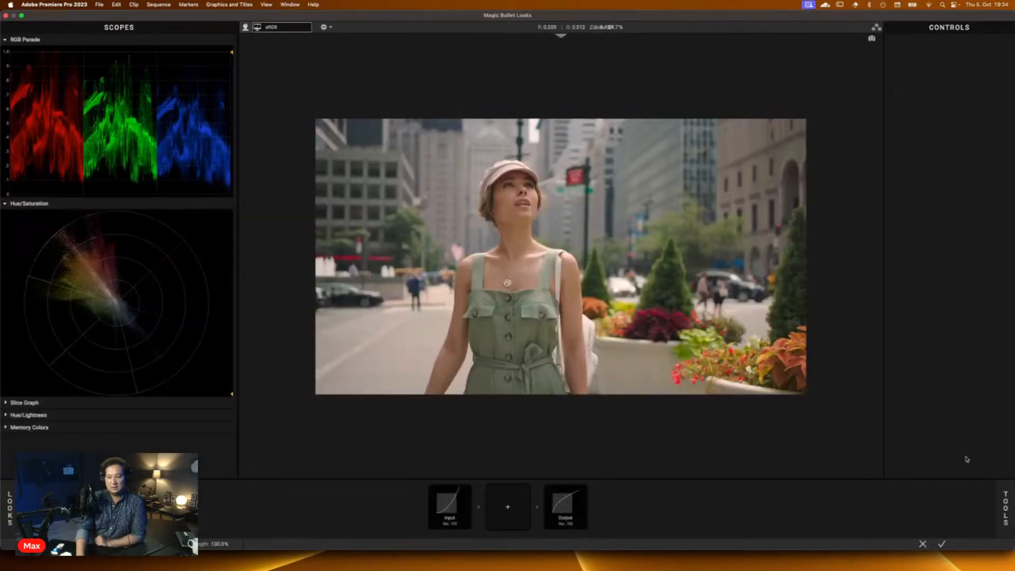
Step: Add the Film Negative tool to the look and set its film stock to Fujifilm Eterna 500T
scroll(894, 265, "down", 3)
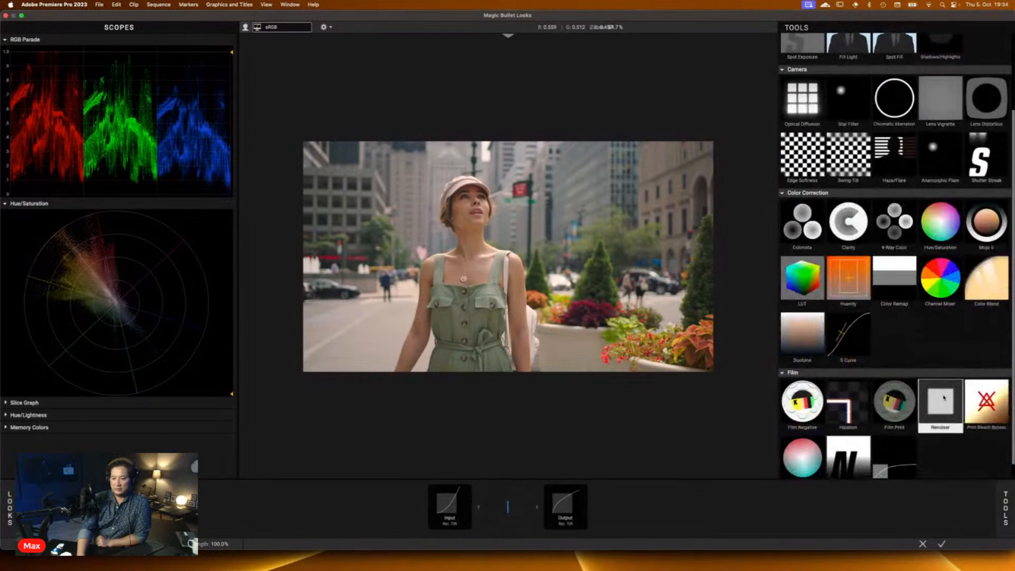
left_click_drag(799, 419, 537, 469)
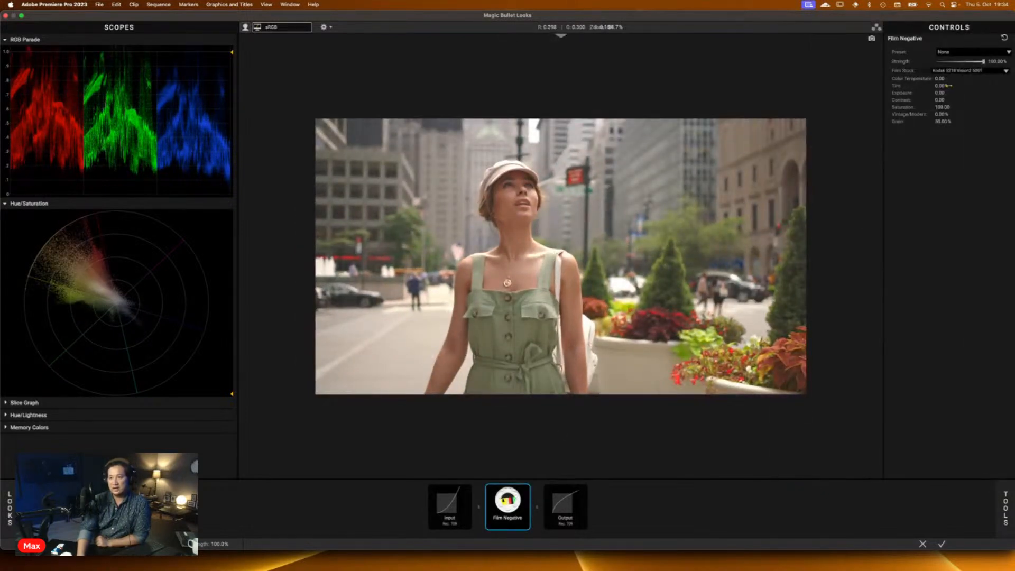
left_click(963, 72)
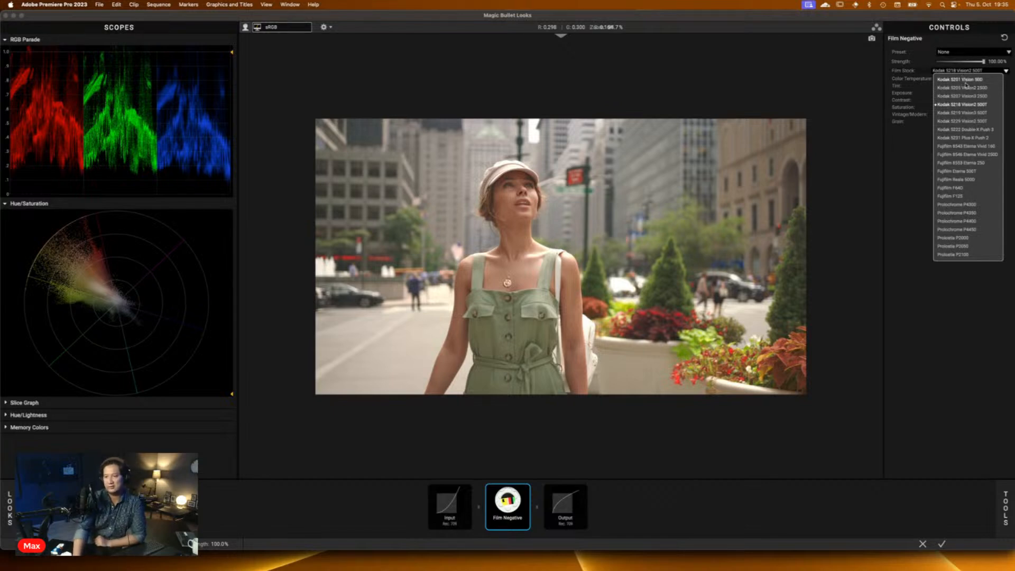
left_click(961, 171)
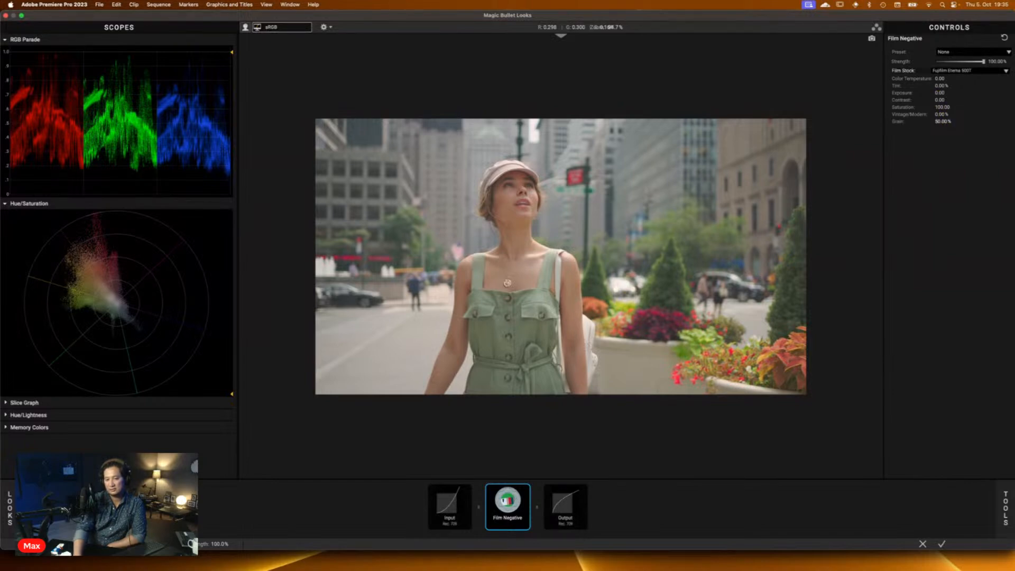
Step: Set the Film Negative tool's Grain to 0% and its Vintage/Modern to -23.70%
left_click_drag(942, 121, 941, 142)
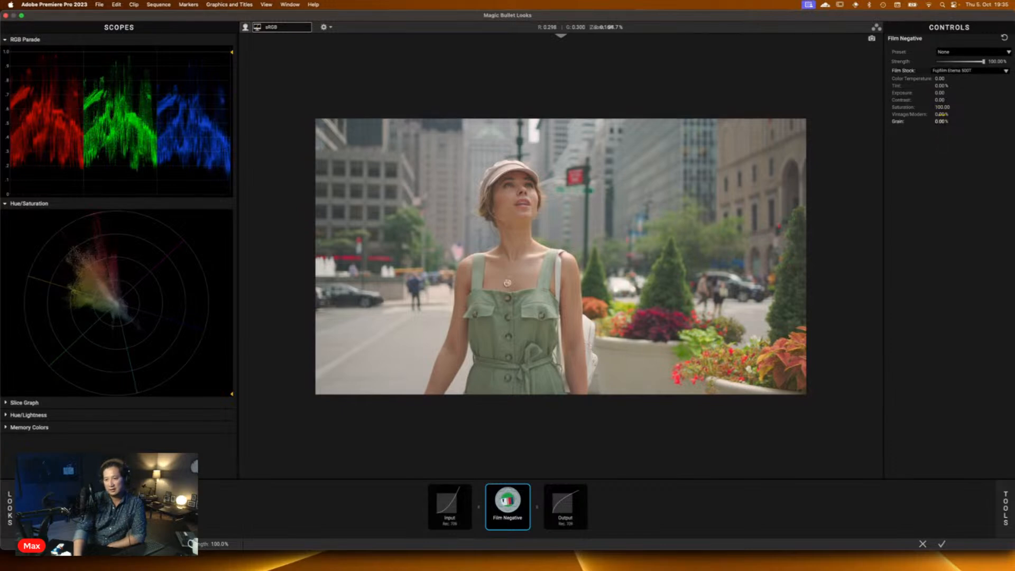
left_click_drag(941, 115, 941, 136)
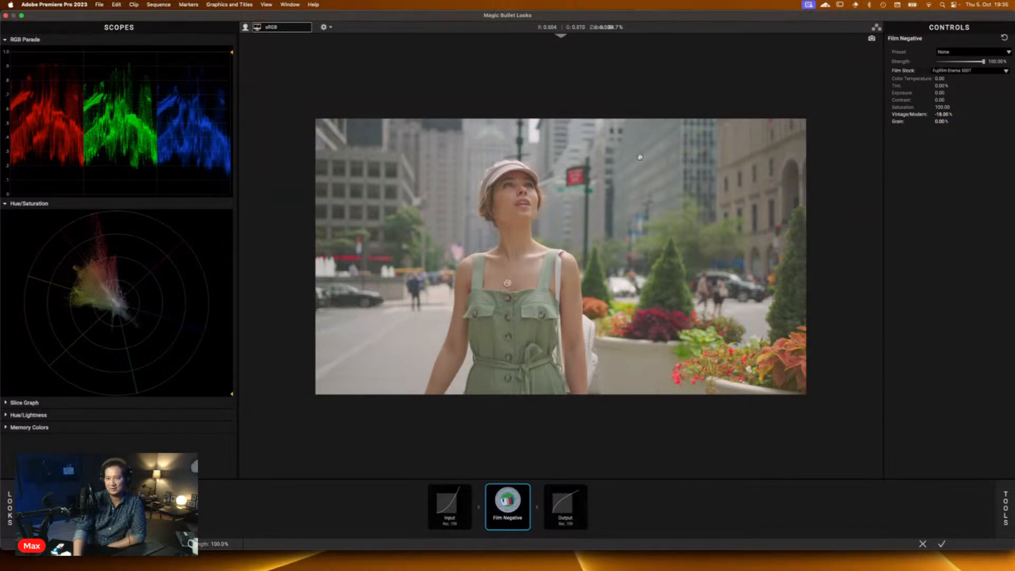
left_click_drag(943, 114, 933, 115)
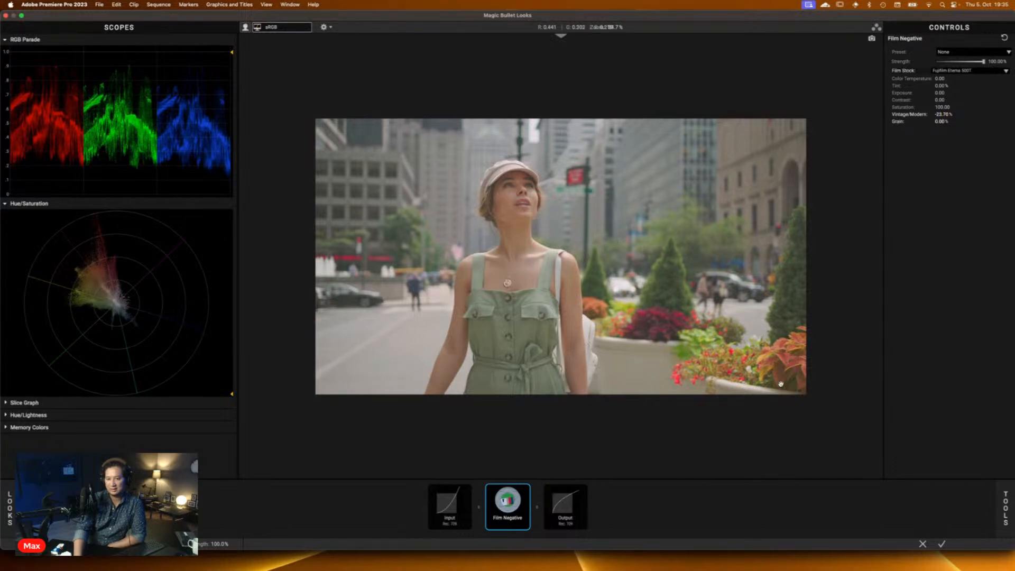
Step: Add the Film Print tool after Film Negative and set its Vintage/Modern to +3.40%
mouse_move(1000, 513)
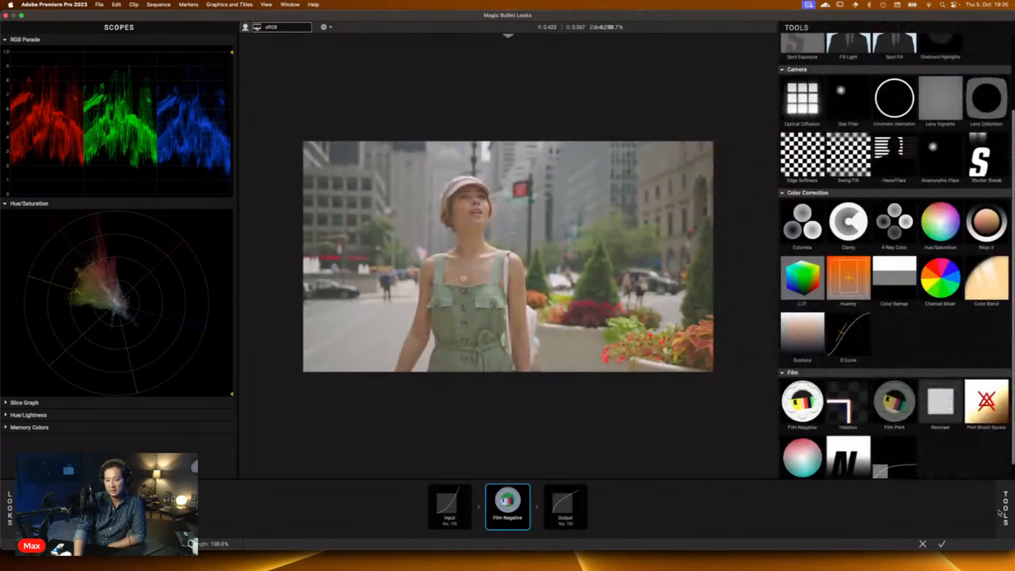
left_click_drag(895, 402, 567, 496)
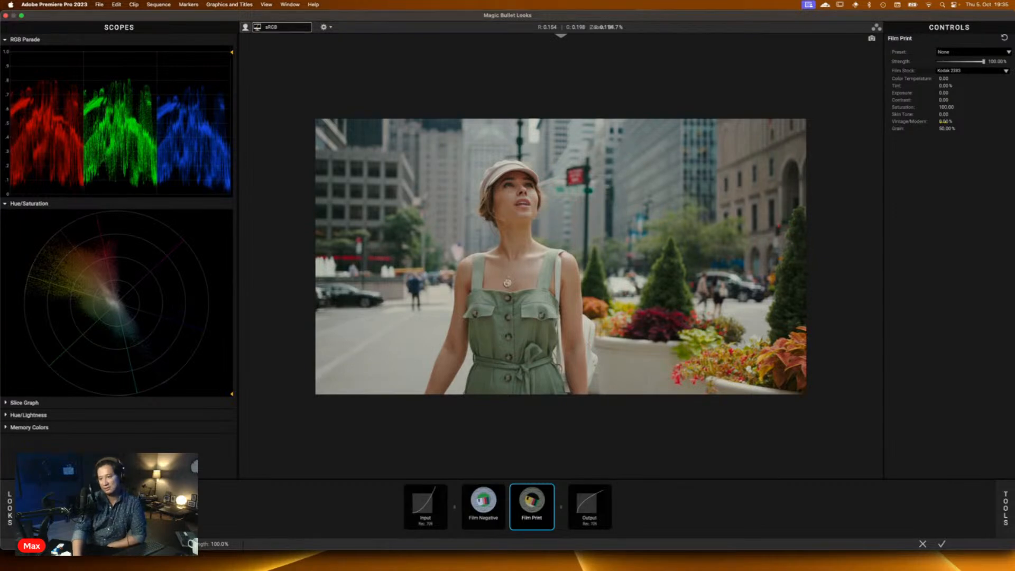
left_click_drag(944, 122, 944, 122)
Step: Enter a new negative Vintage/Modern value for the Film Negative tool
left_click(480, 498)
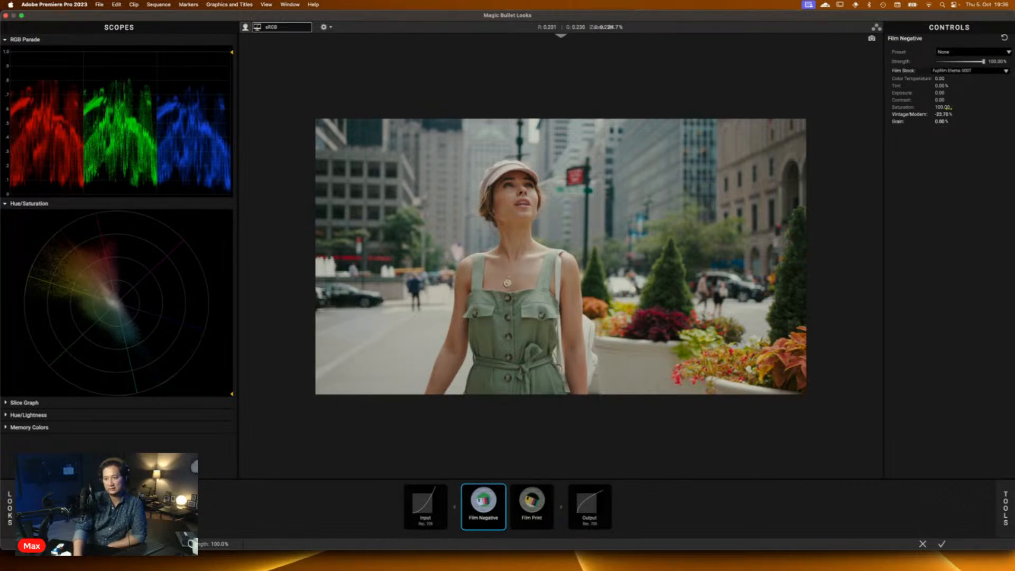
left_click(946, 113)
type("-")
Step: Set the Film Print tool's Vintage/Modern to +15%
left_click(522, 509)
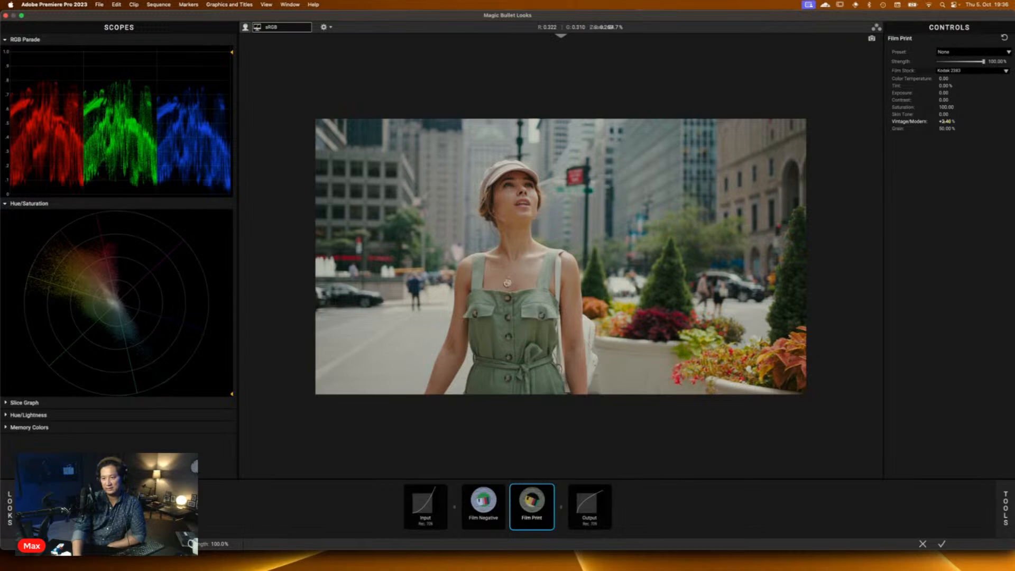
left_click(971, 121)
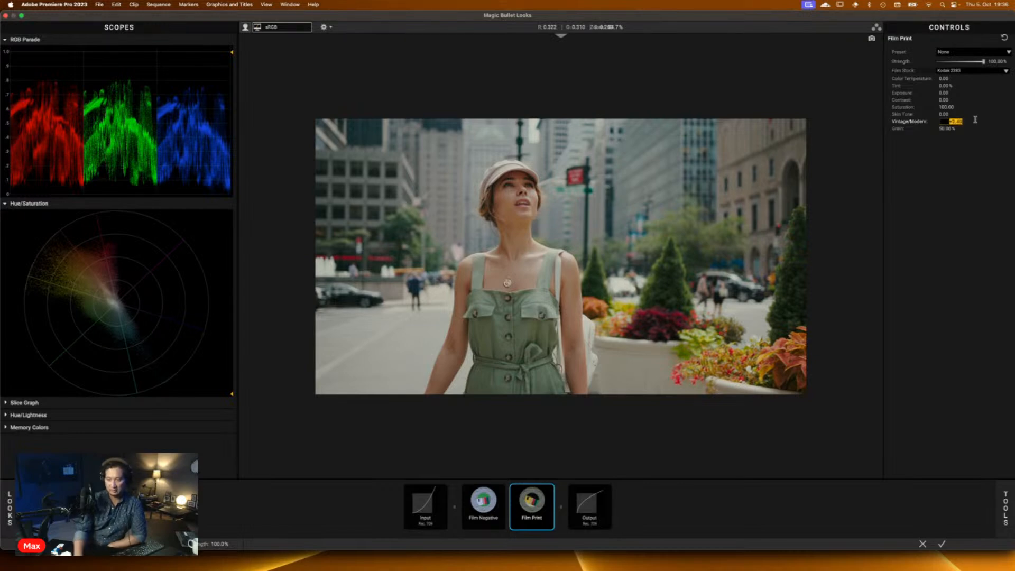
type("15")
key("Return")
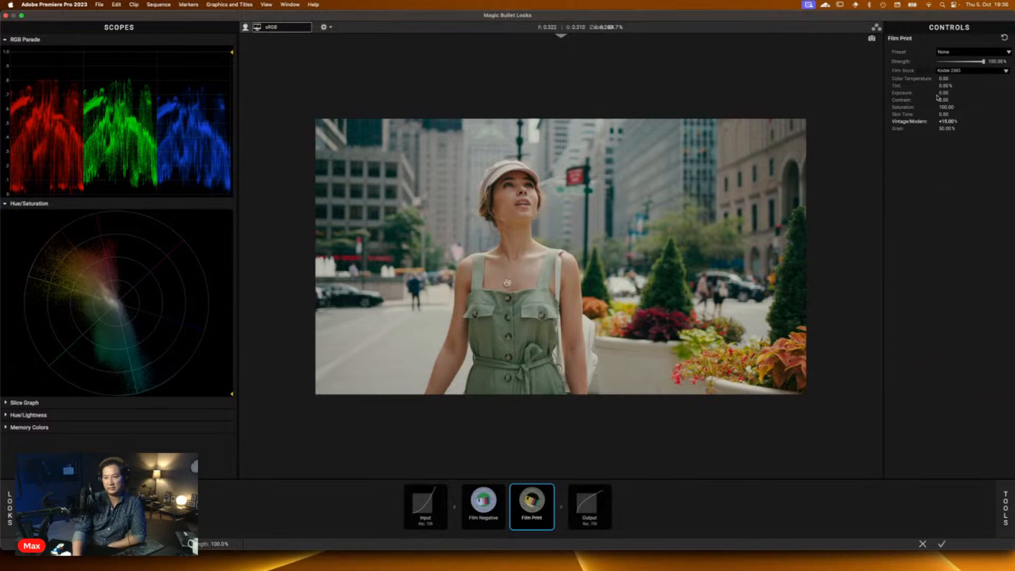
Step: Set the Film Print tool's Contrast to -6.40, Color Temperature to +8.80 and Grain to 0%
left_click_drag(943, 99, 945, 139)
left_click_drag(944, 78, 955, 79)
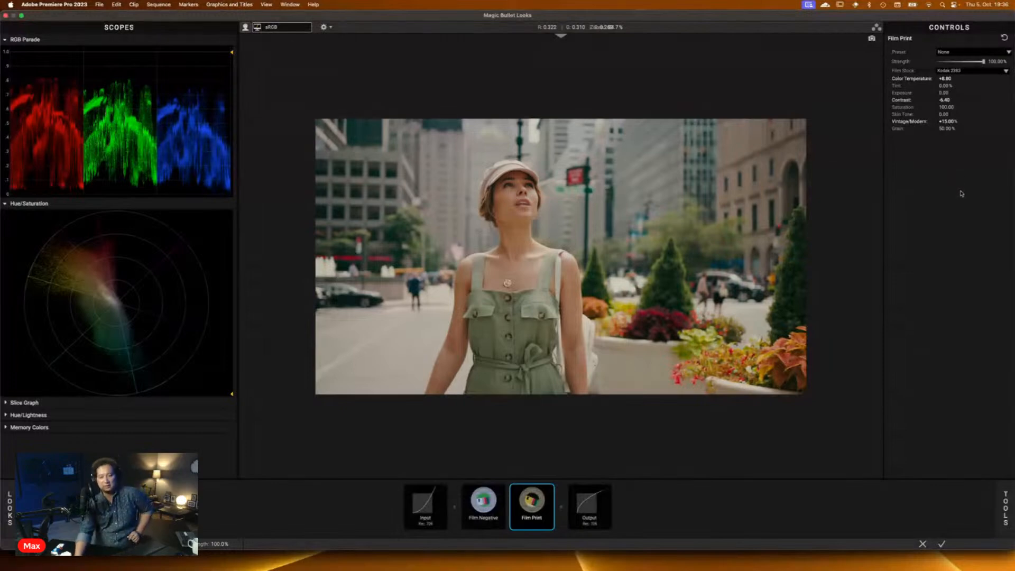
left_click(947, 129)
left_click_drag(945, 128, 985, 135)
type("0")
key("Return")
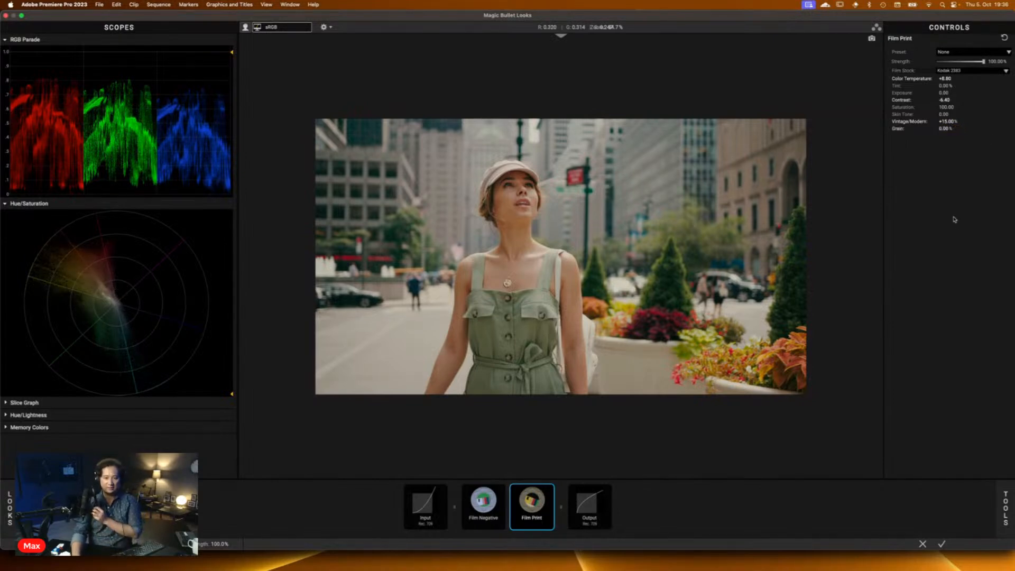
Step: Insert the Halation tool between Film Negative and Film Print in the tool chain
left_click(999, 511)
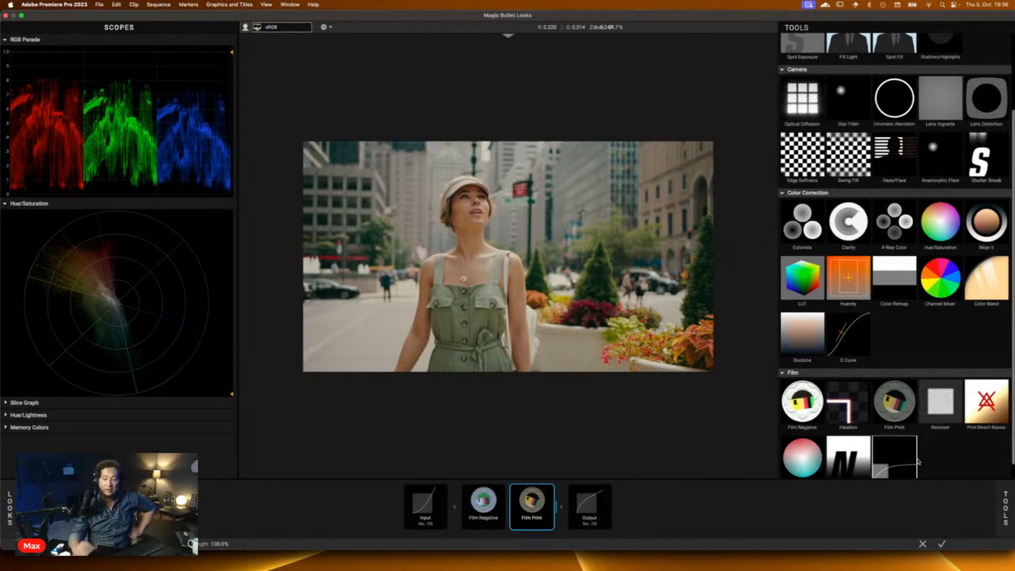
left_click(851, 421)
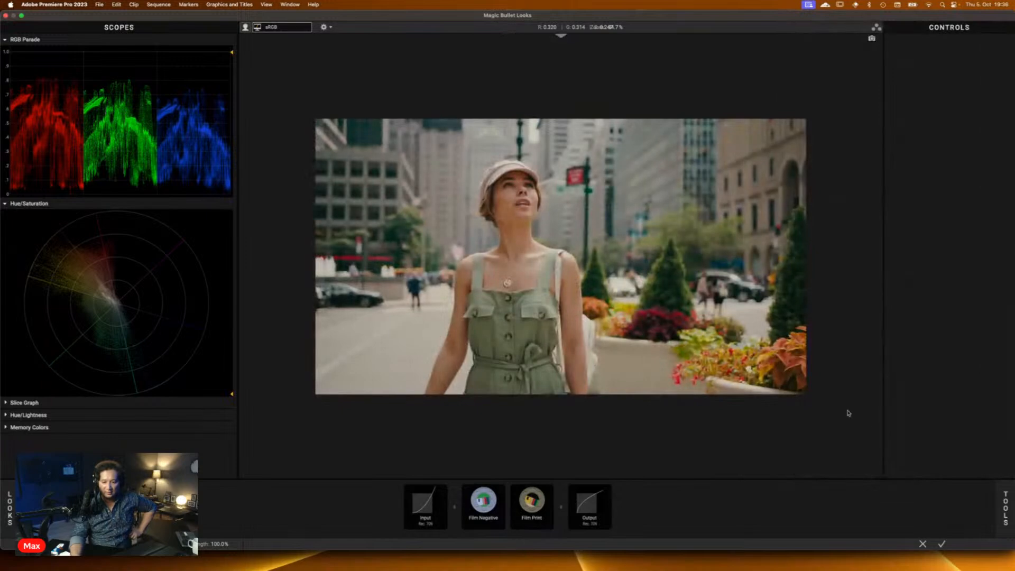
mouse_move(1011, 508)
left_click_drag(842, 403, 491, 504)
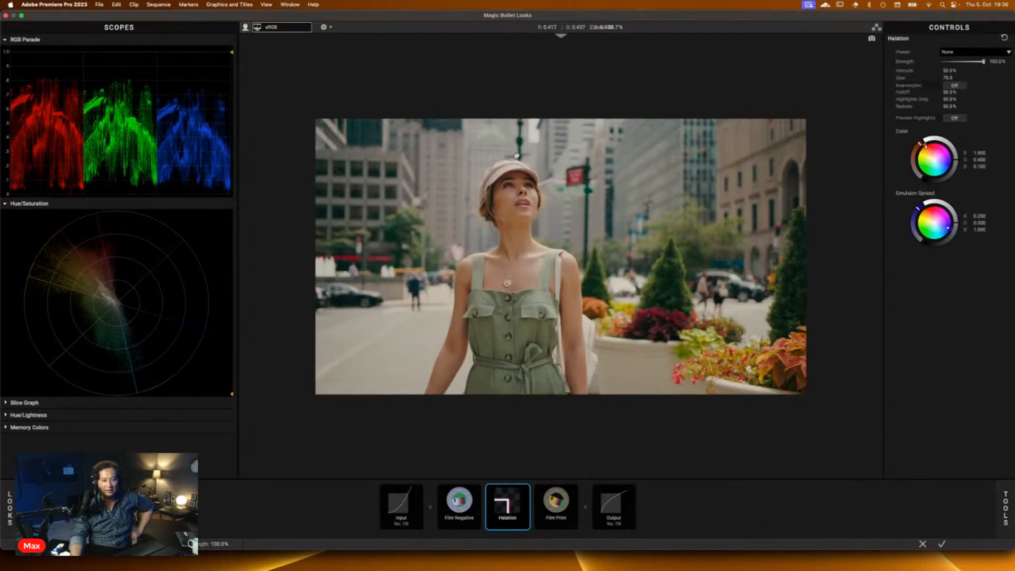
Step: Examine the woman's hat and face up close, comparing the image with Halation switched on and off
scroll(514, 166, "up", 5)
scroll(514, 166, "down", 6)
scroll(508, 195, "up", 3)
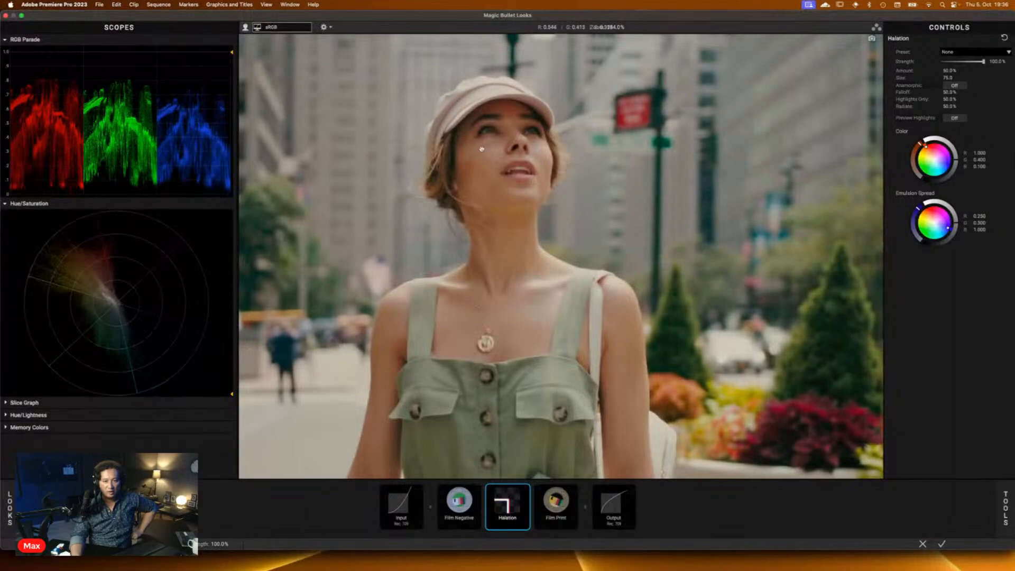
left_click_drag(465, 141, 518, 195)
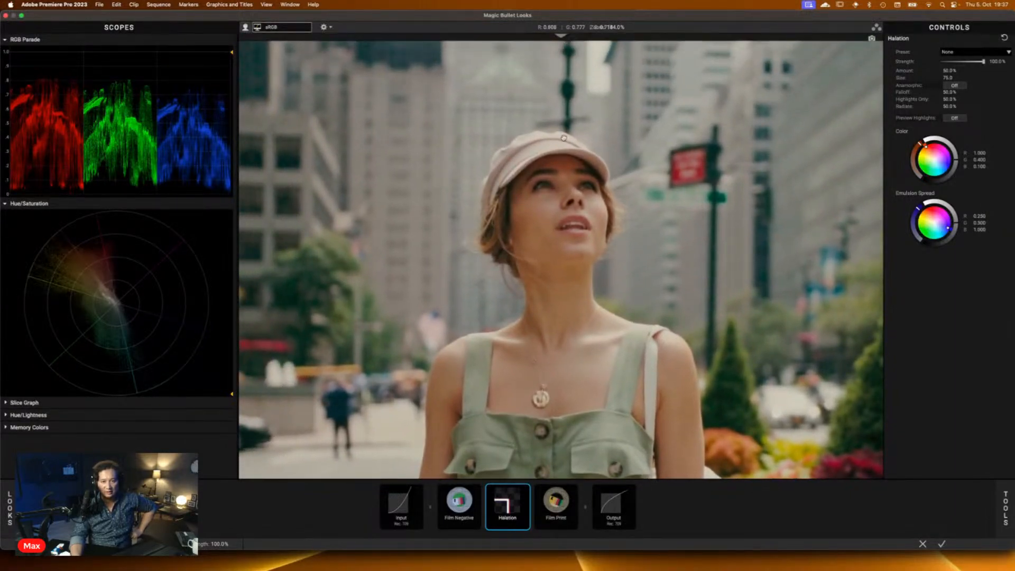
scroll(572, 137, "up", 10)
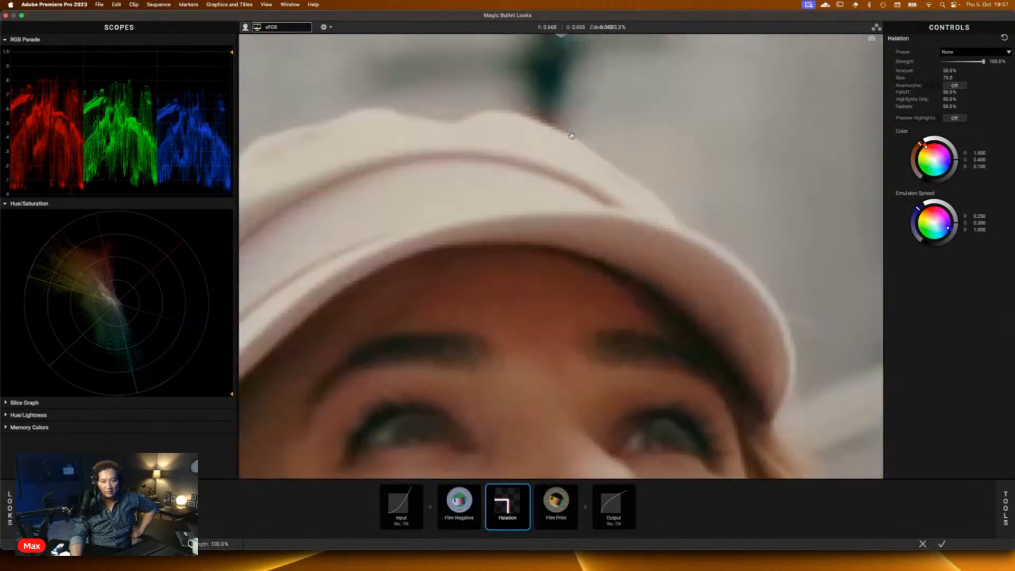
scroll(548, 137, "down", 10)
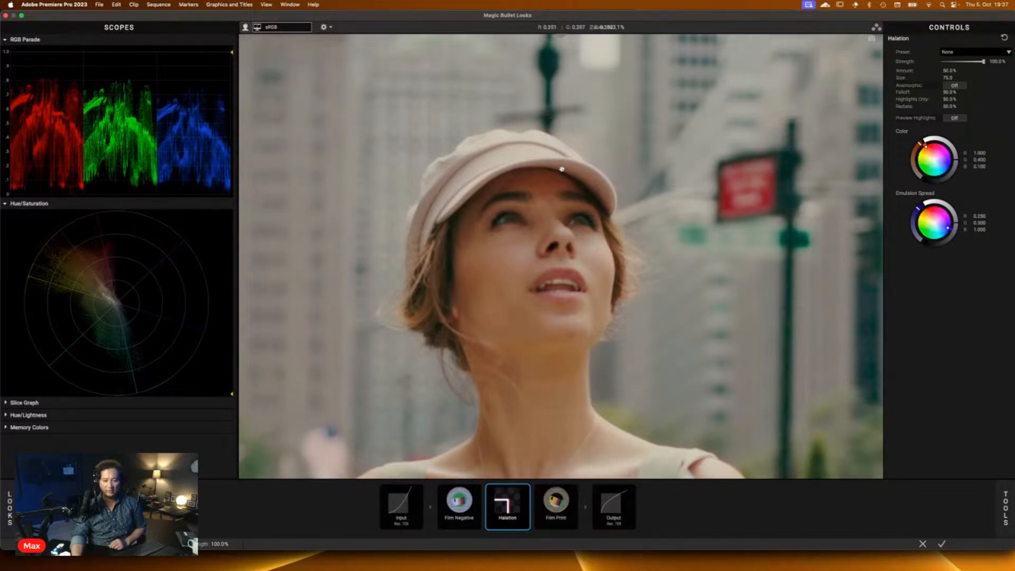
left_click(527, 490)
left_click(526, 490)
left_click(527, 490)
left_click(527, 490)
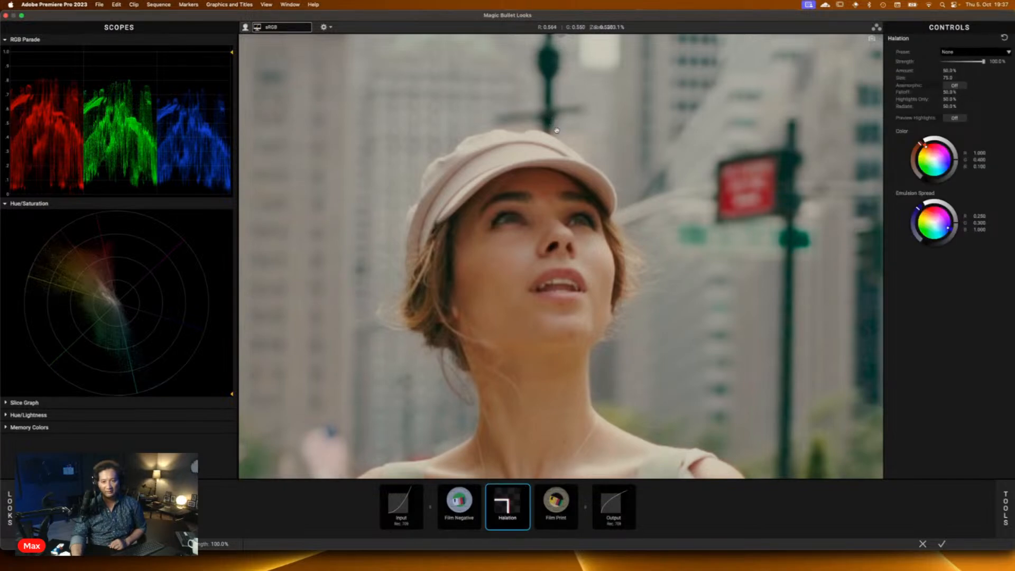
scroll(558, 130, "up", 3)
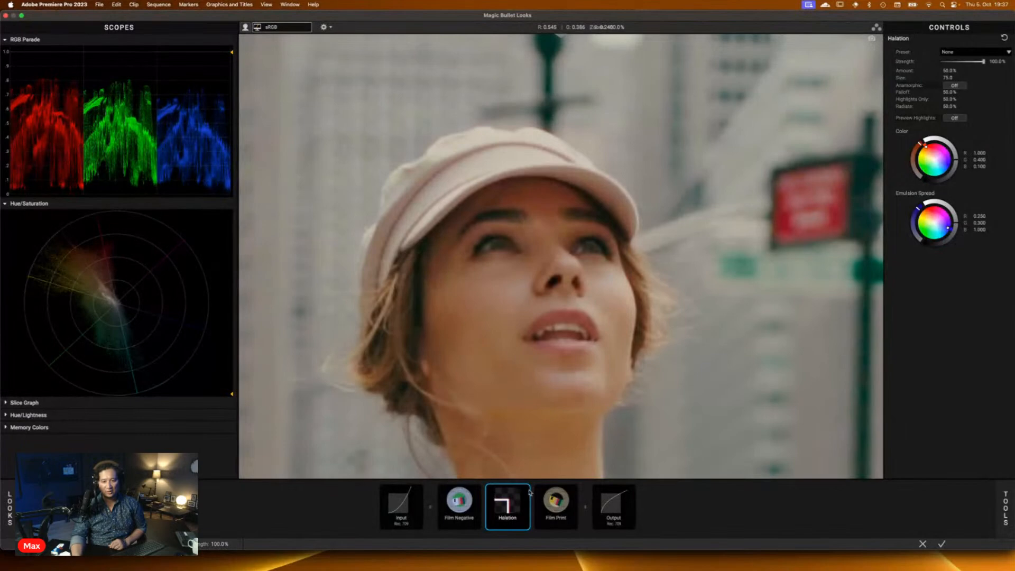
left_click(527, 490)
left_click(526, 490)
left_click(527, 489)
left_click(527, 490)
left_click(527, 490)
left_click(526, 490)
left_click(527, 490)
left_click(527, 490)
Step: Try Halation with an Amount of 77.7% and a Size of 150.8, and with the Vintage 35 preset
left_click_drag(947, 70, 932, 83)
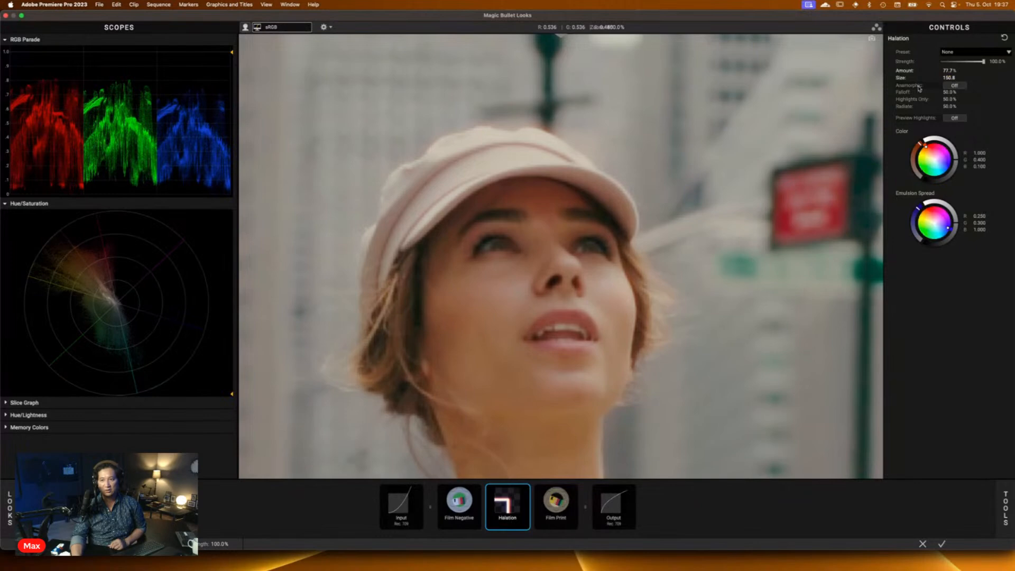
left_click(979, 53)
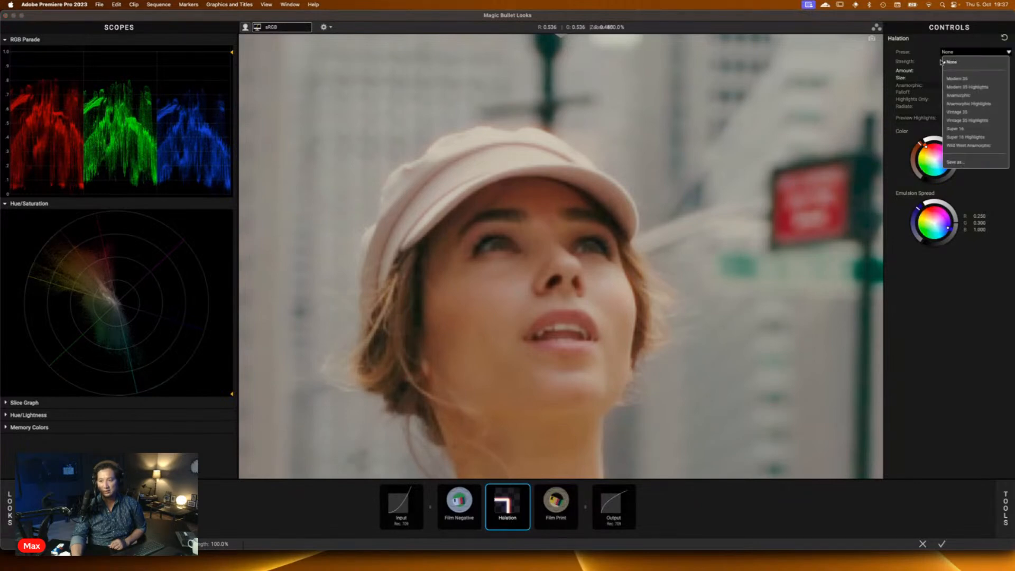
left_click(967, 113)
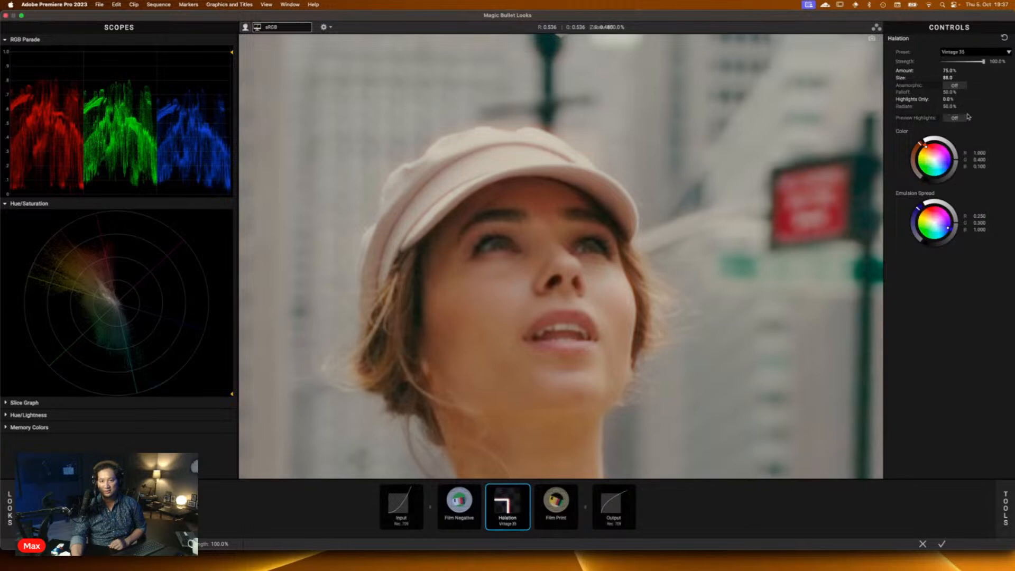
Step: Apply the Super 16 preset to Halation, turn on Anamorphic and inspect the glow around the woman
left_click(979, 53)
left_click(956, 129)
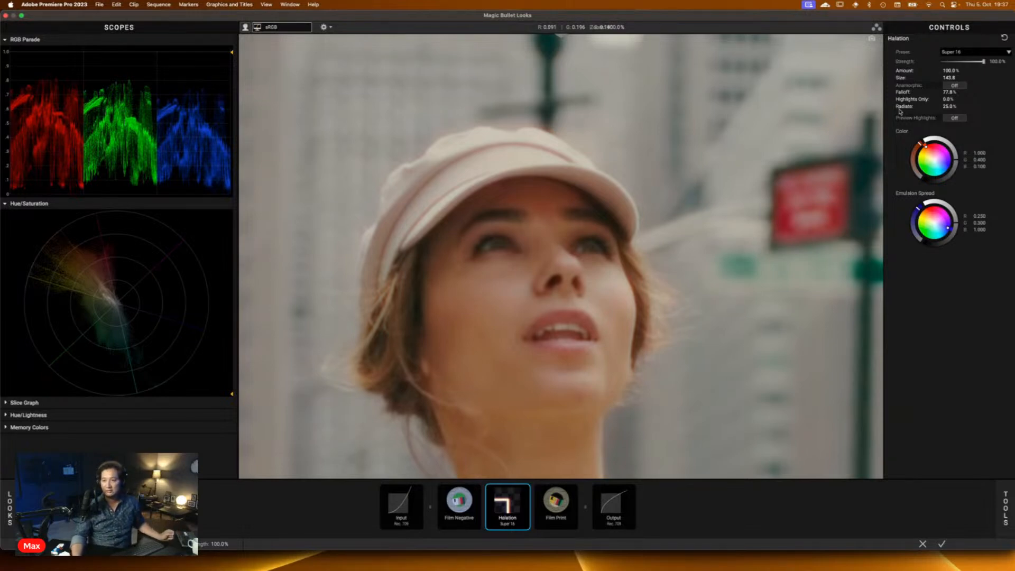
left_click(955, 86)
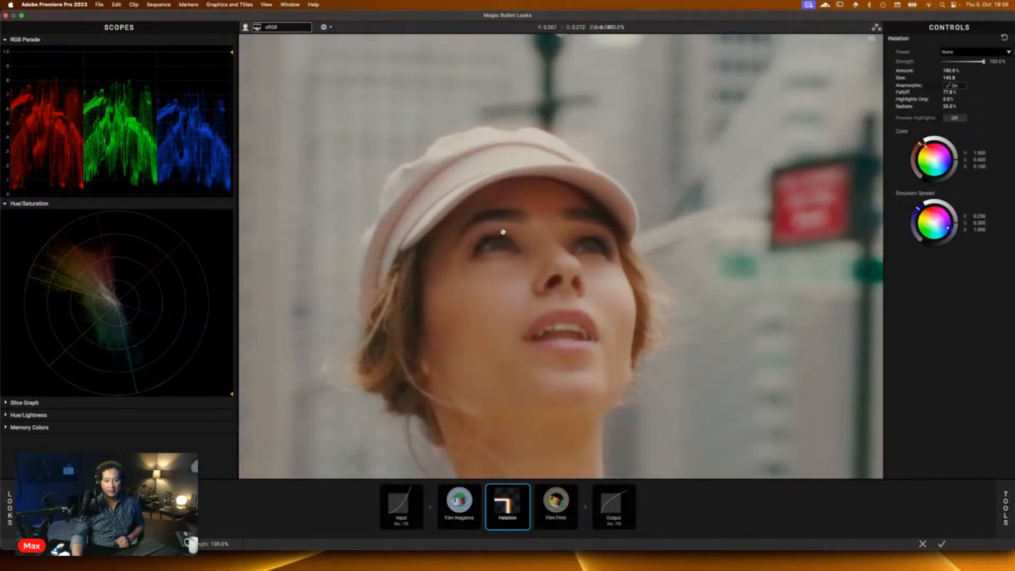
scroll(499, 188, "down", 5)
scroll(561, 107, "up", 5)
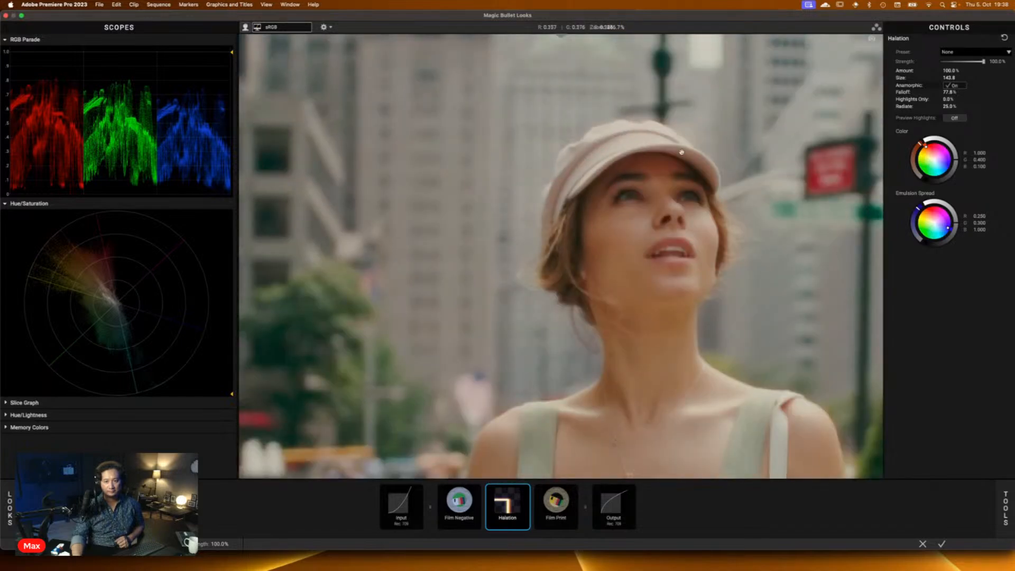
scroll(636, 287, "down", 5)
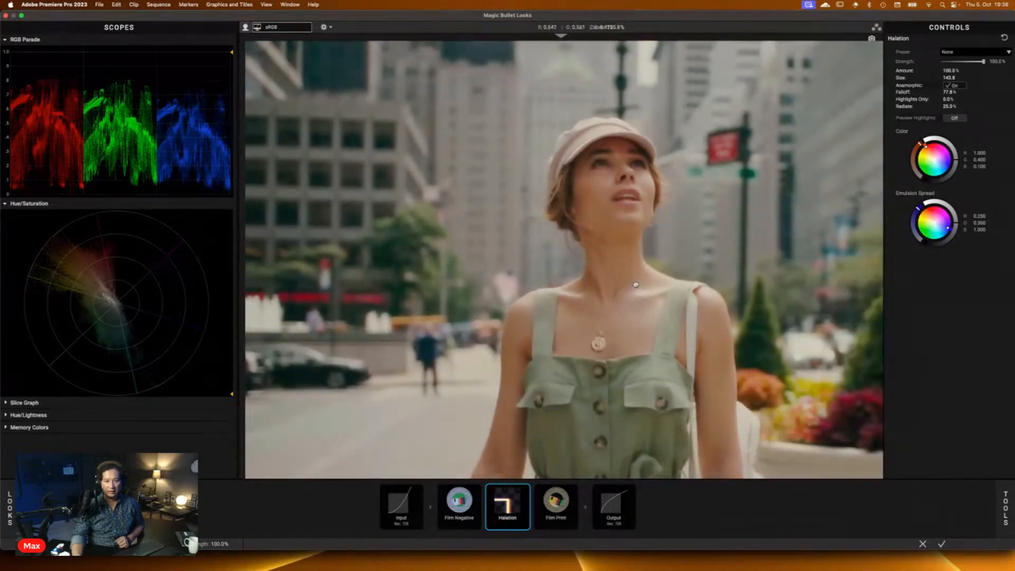
scroll(636, 284, "up", 2)
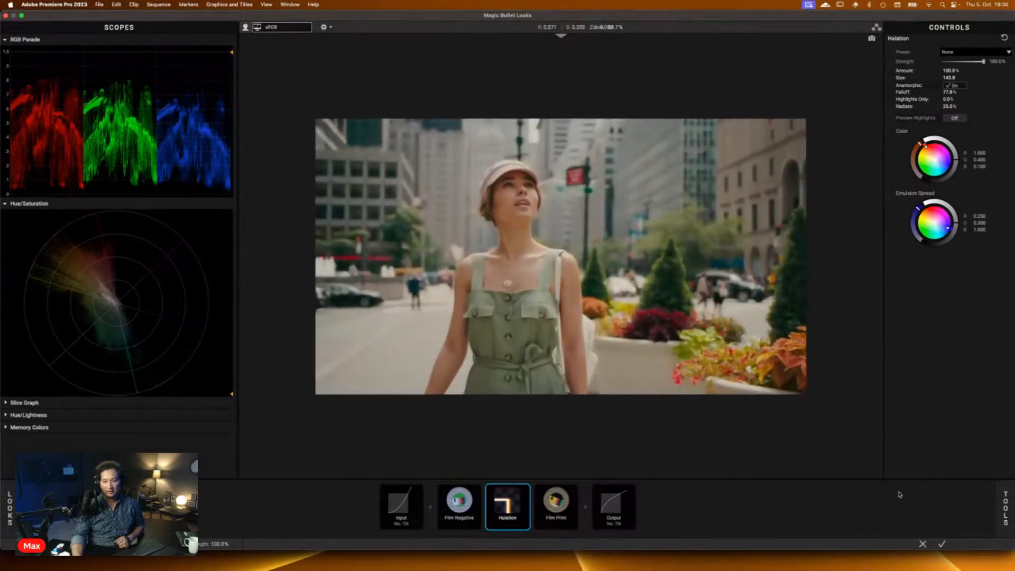
Step: Add the Print Bleach Bypass tool and place it between Film Negative and Halation
left_click(1004, 505)
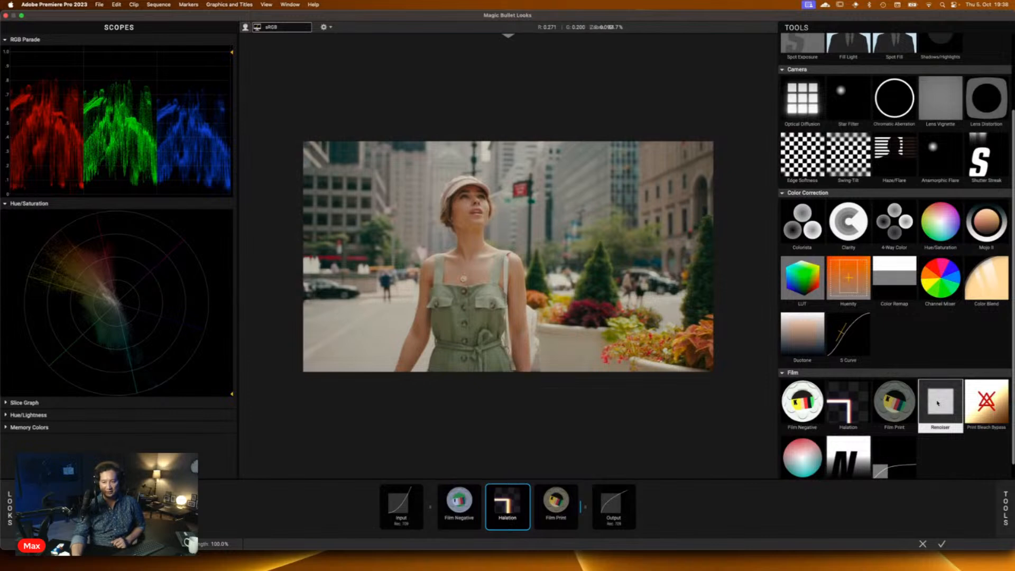
left_click(985, 417)
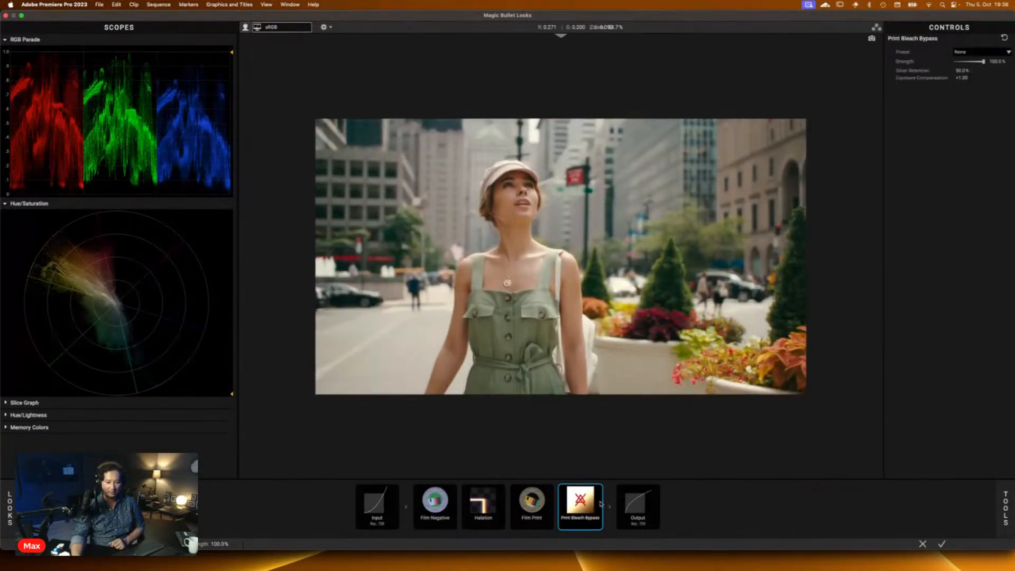
left_click_drag(580, 502, 482, 508)
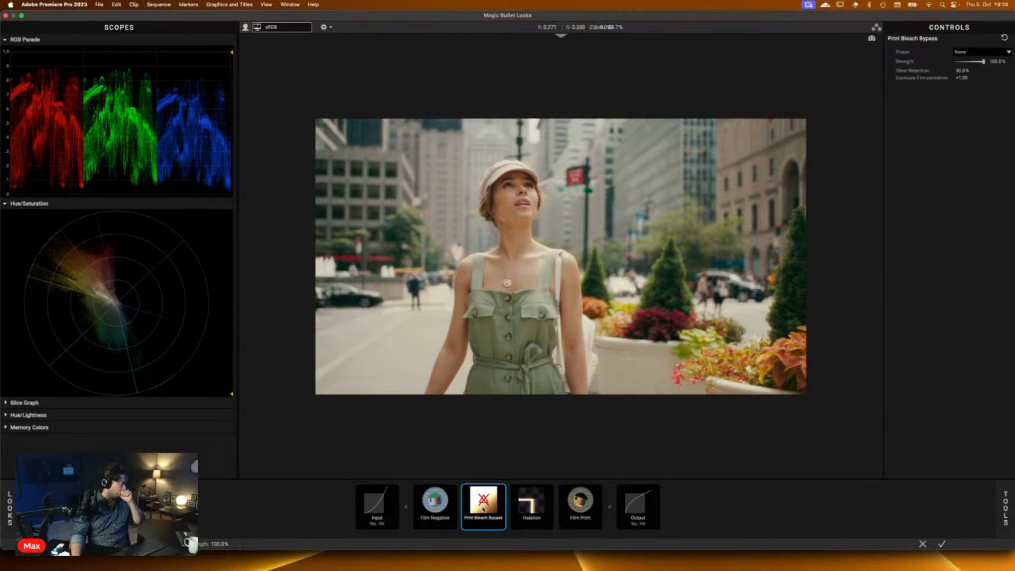
Step: Move Print Bleach Bypass after Halation, compare it switched on and off, and set its Silver Retention to 68.9%
left_click_drag(493, 509, 544, 506)
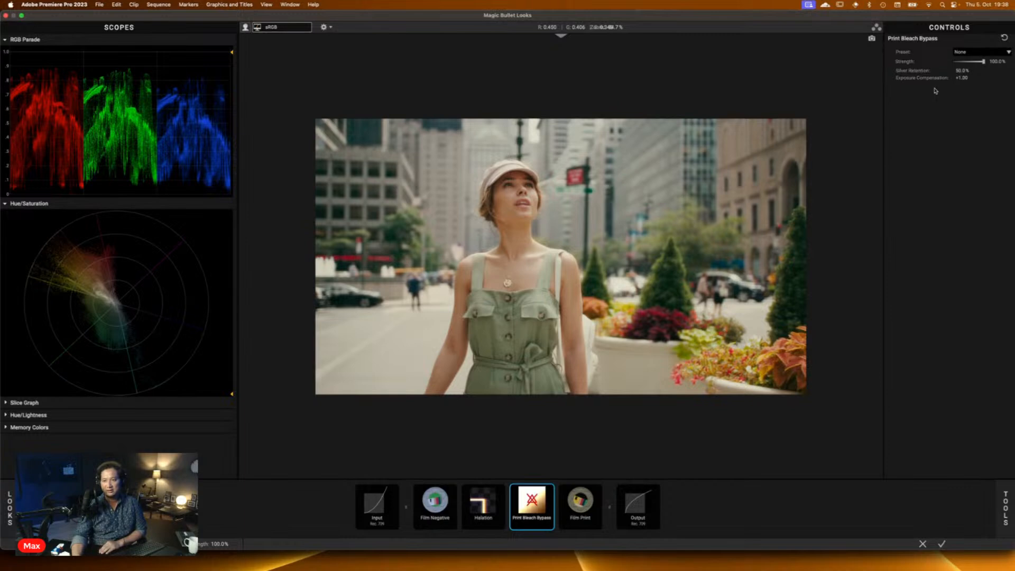
left_click(552, 491)
left_click(552, 491)
left_click_drag(962, 70, 966, 70)
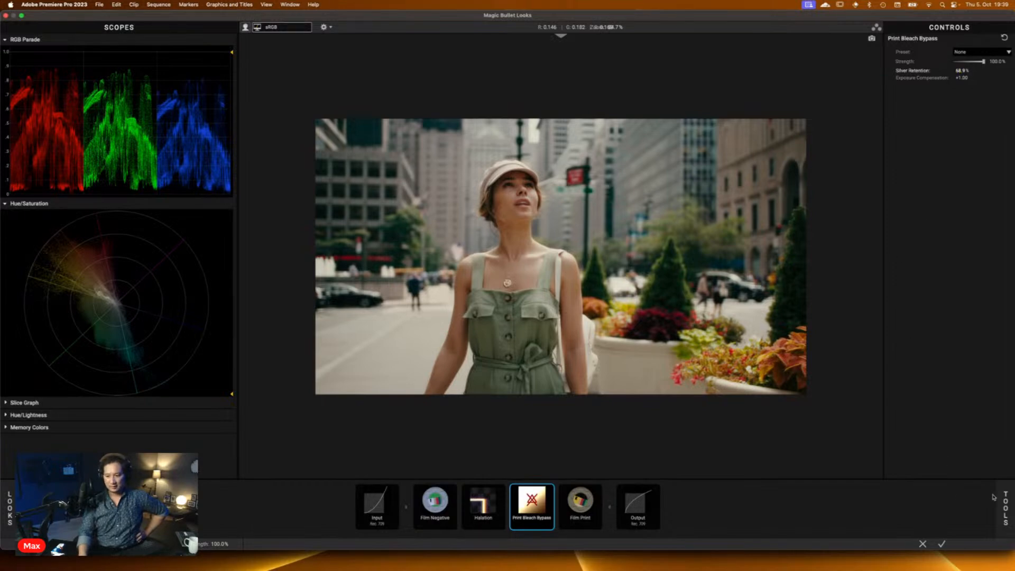
Step: Try the 2-Strip Process tool between Print Bleach Bypass and Film Print, and remove it from the chain
mouse_move(1001, 501)
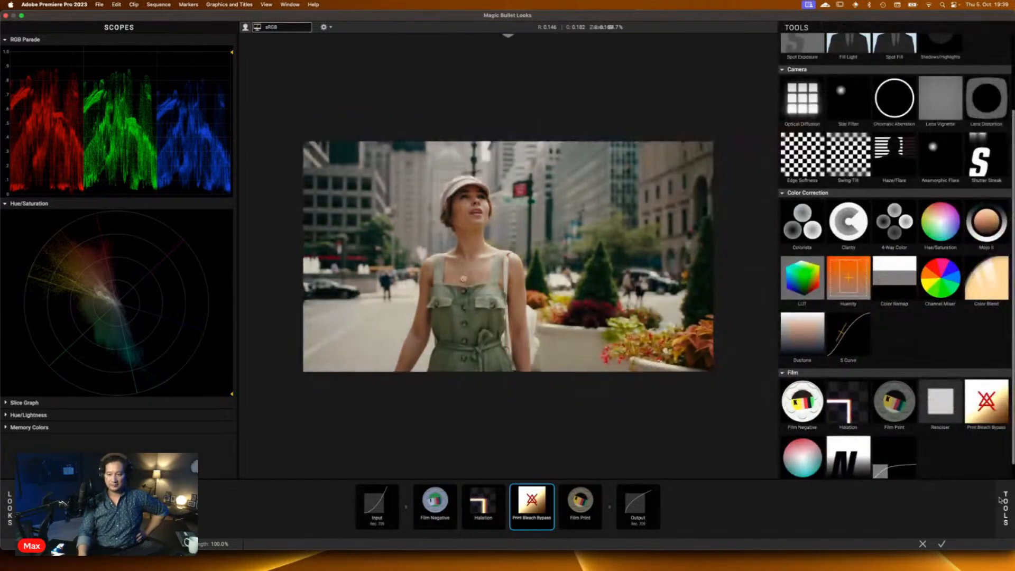
double_click(802, 457)
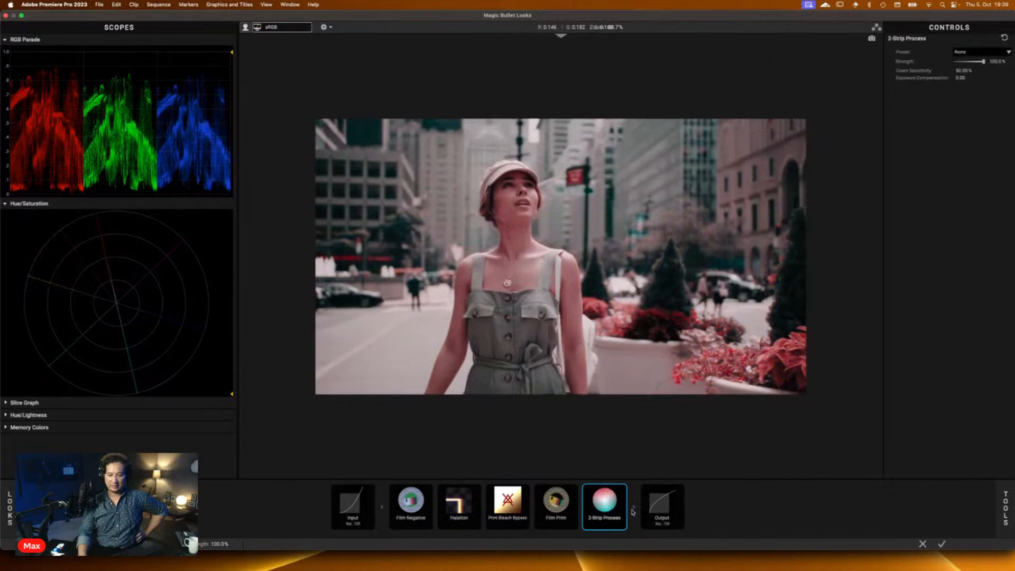
left_click_drag(621, 511, 561, 506)
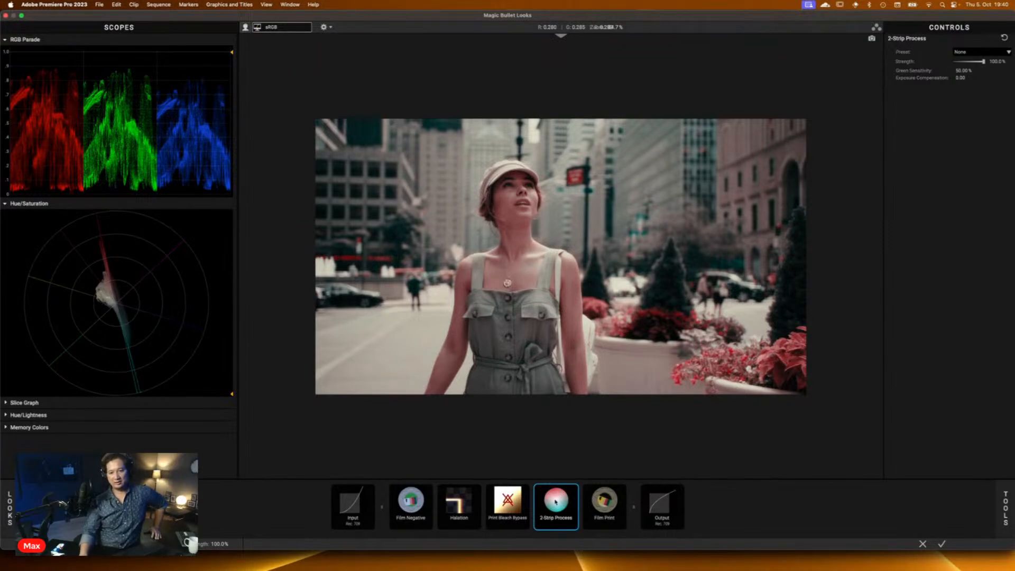
left_click_drag(554, 501, 899, 511)
Step: Add the Renoiser tool between Print Bleach Bypass and Film Print
left_click(997, 512)
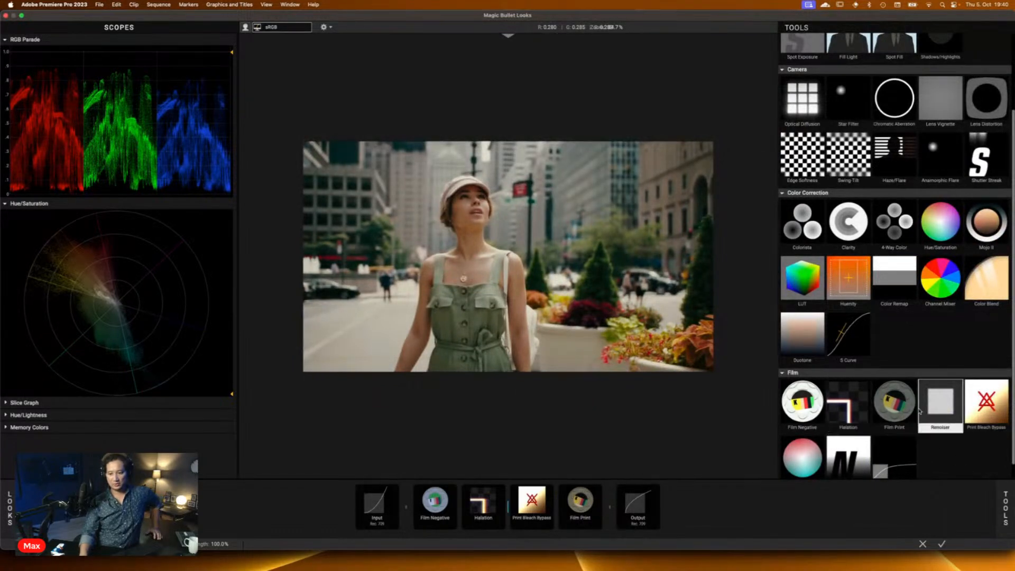
left_click_drag(932, 412, 547, 503)
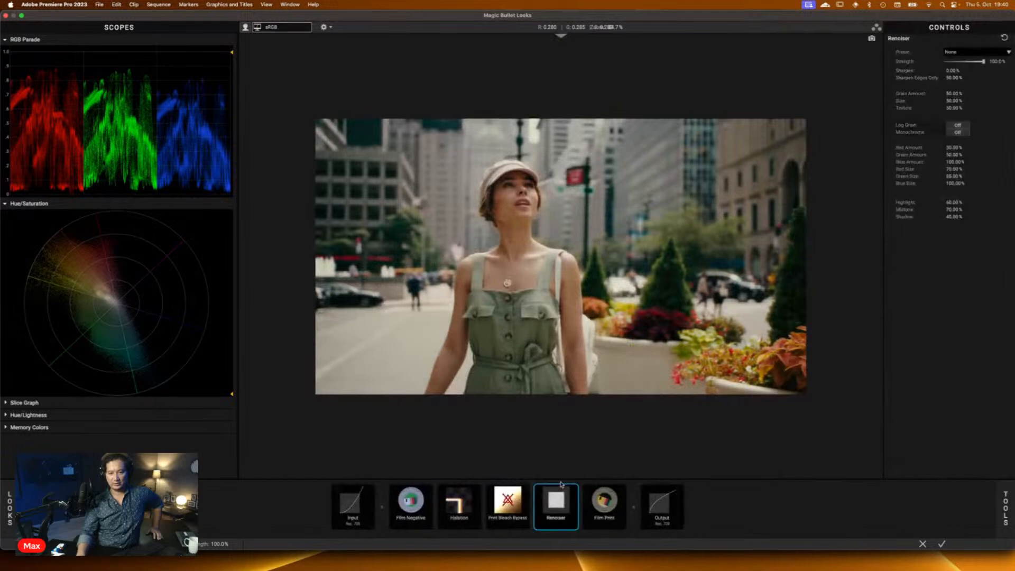
Step: Examine the Renoiser grain up close on the background and along the woman's neck and shoulder
scroll(497, 188, "up", 5)
scroll(502, 206, "down", 3)
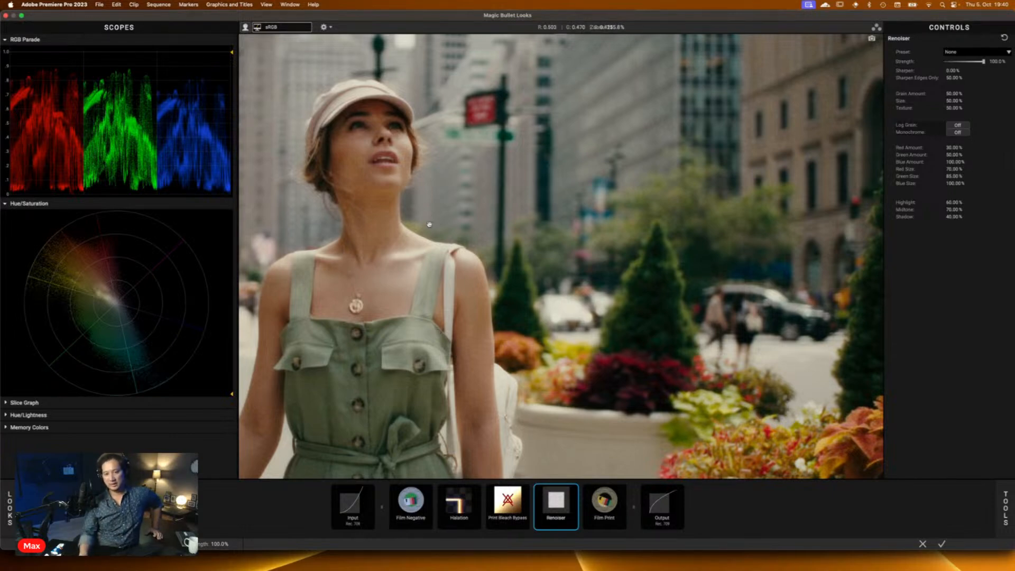
scroll(375, 154, "up", 5)
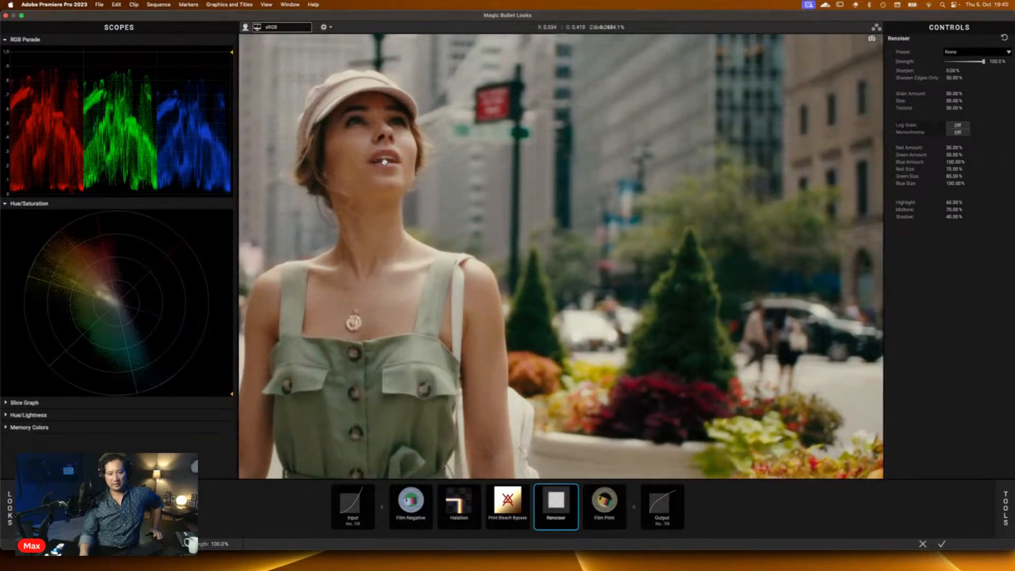
scroll(401, 168, "down", 10)
scroll(467, 233, "up", 10)
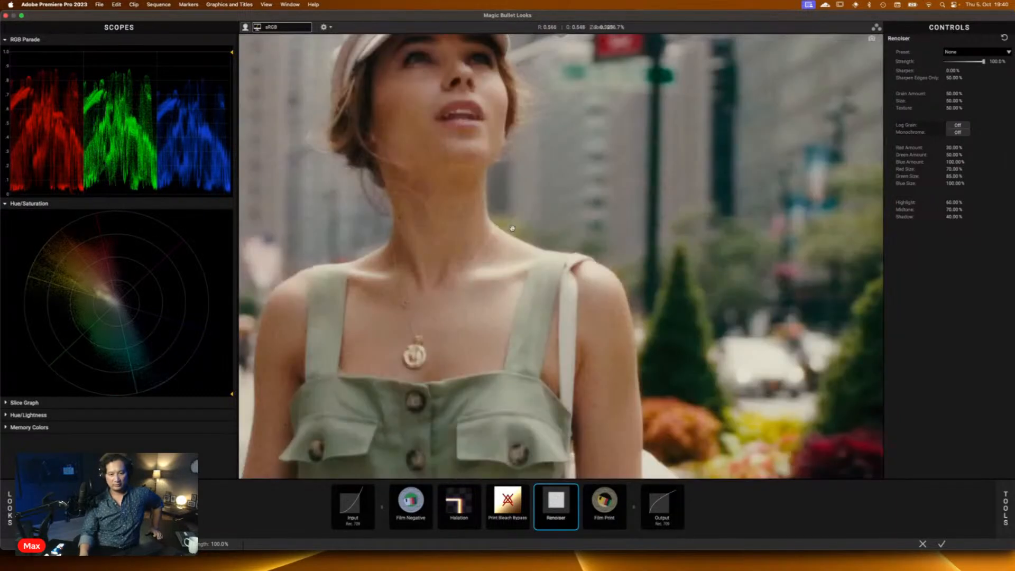
scroll(685, 316, "up", 2)
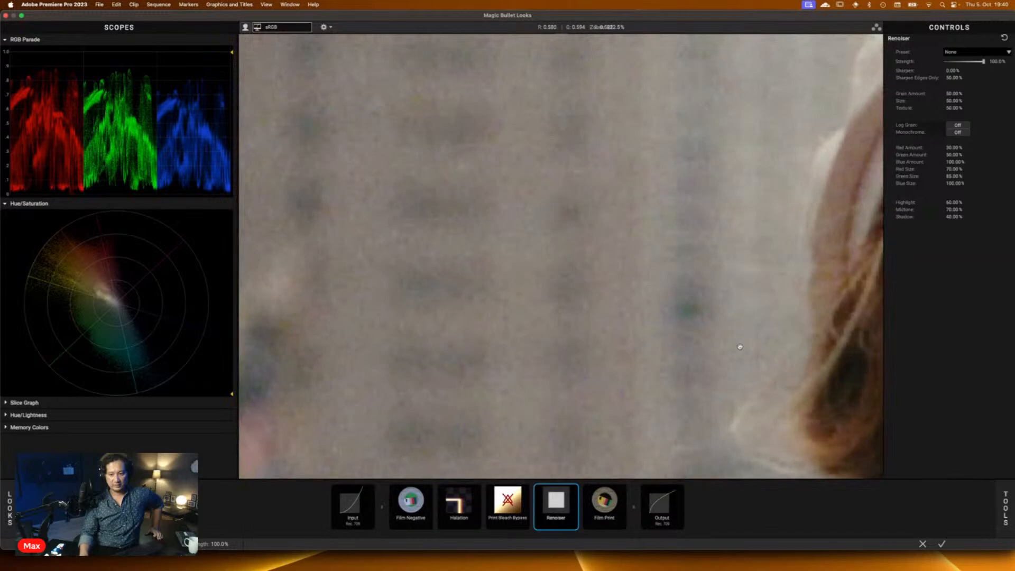
left_click_drag(868, 412, 601, 283)
left_click_drag(627, 329, 333, 37)
left_click_drag(641, 186, 491, 230)
left_click_drag(642, 330, 571, 256)
scroll(599, 272, "up", 5)
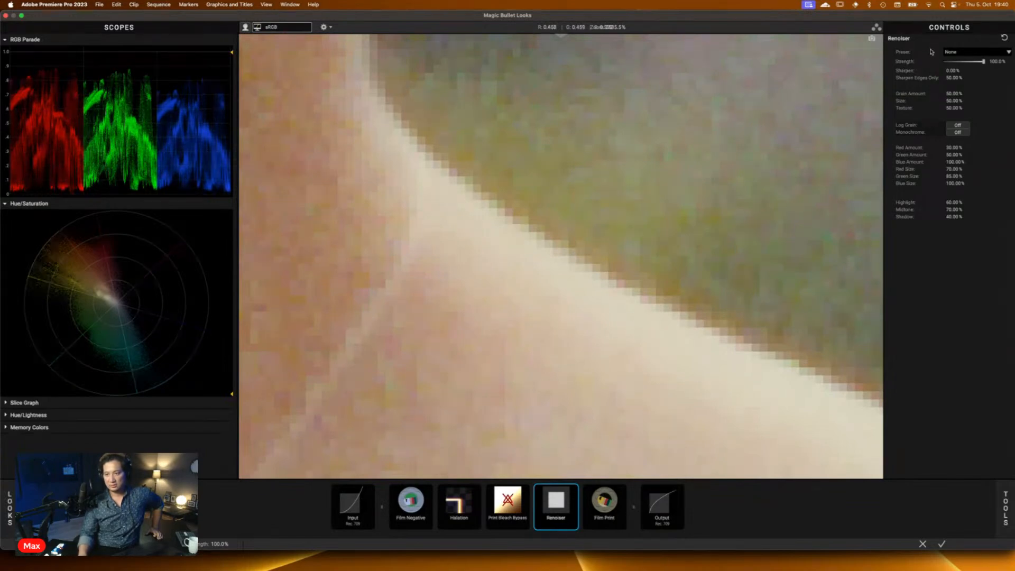
Step: Try the Super 8 preset in Renoiser, comparing the grain with the tool switched on and off
left_click(958, 51)
left_click(960, 205)
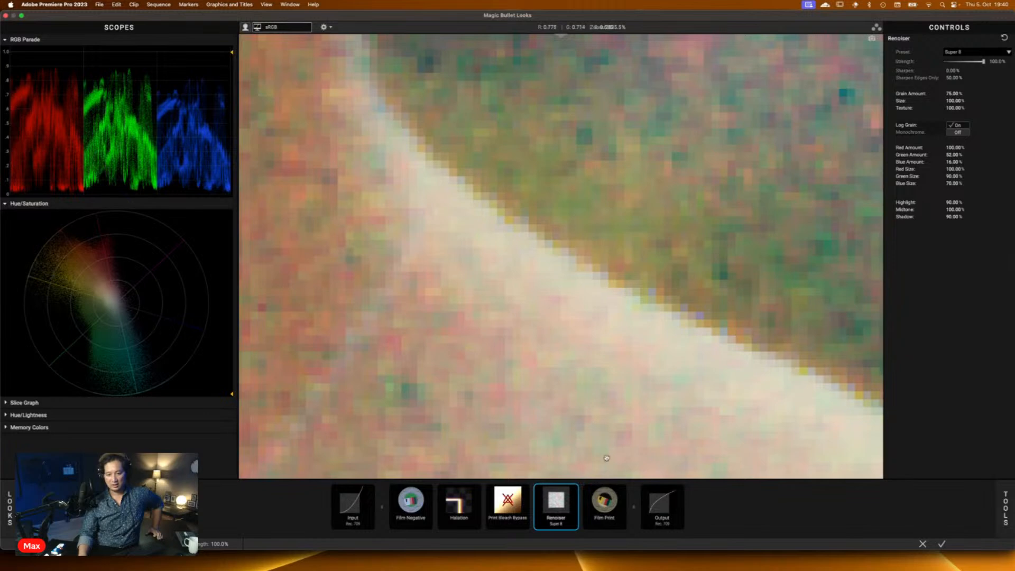
left_click(576, 491)
left_click(577, 491)
left_click(577, 491)
left_click(577, 490)
left_click(576, 491)
left_click(577, 491)
left_click(577, 491)
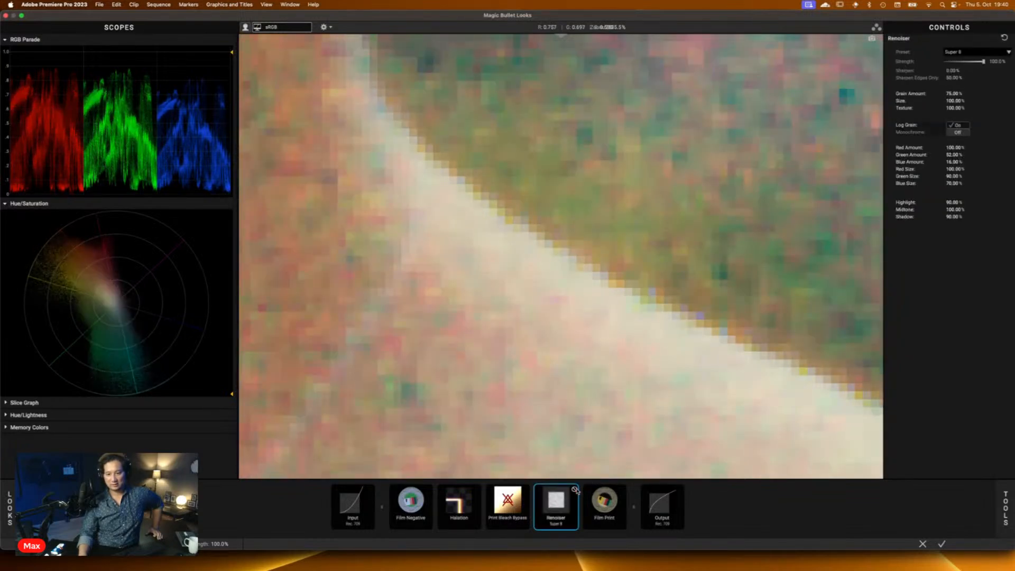
Step: Apply the Modern 35mm preset to Renoiser and inspect the grain across the woman and the street
left_click(983, 52)
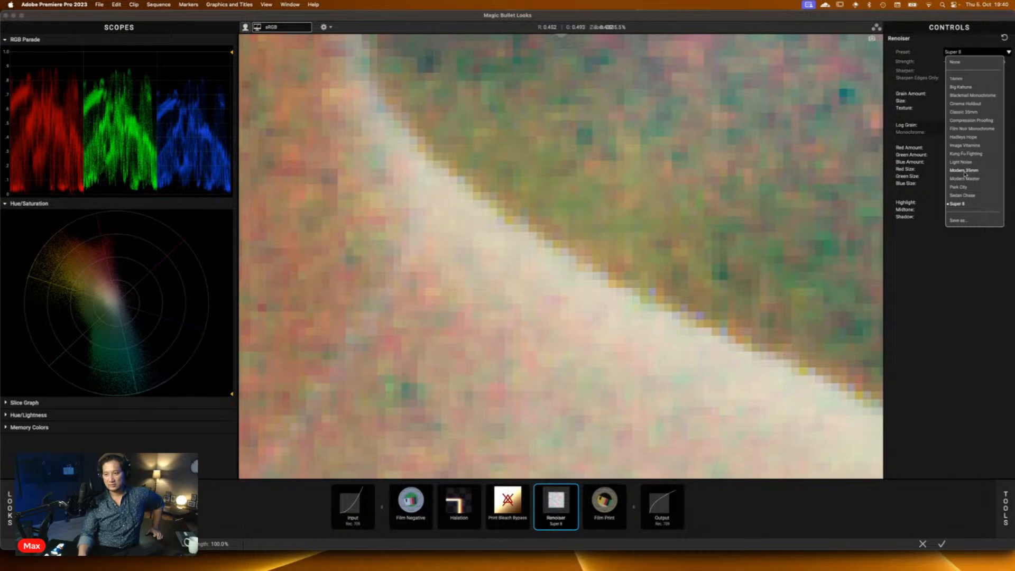
left_click(965, 171)
scroll(506, 149, "down", 10)
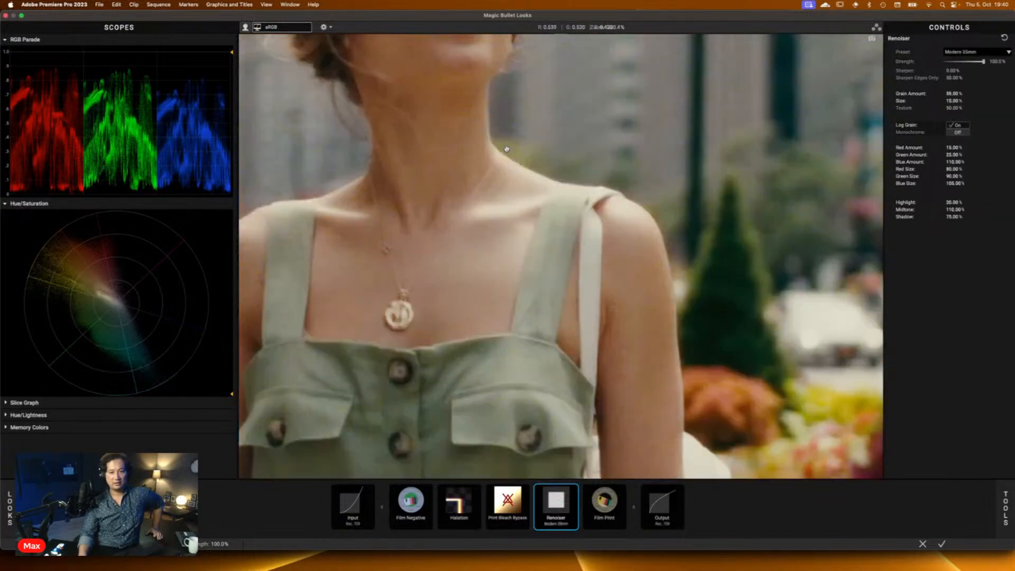
scroll(504, 168, "up", 2)
scroll(577, 249, "up", 1)
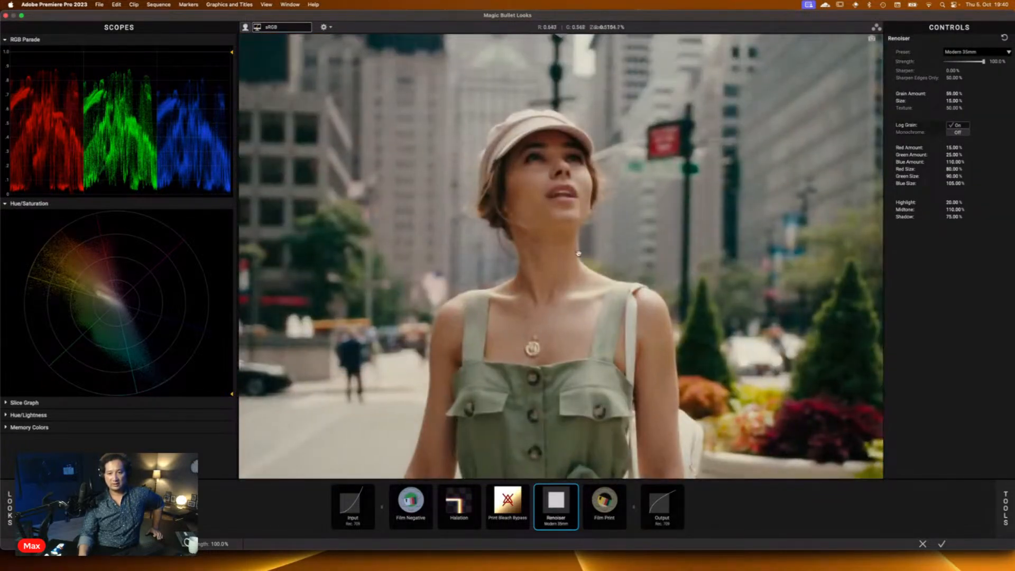
left_click_drag(594, 233, 492, 198)
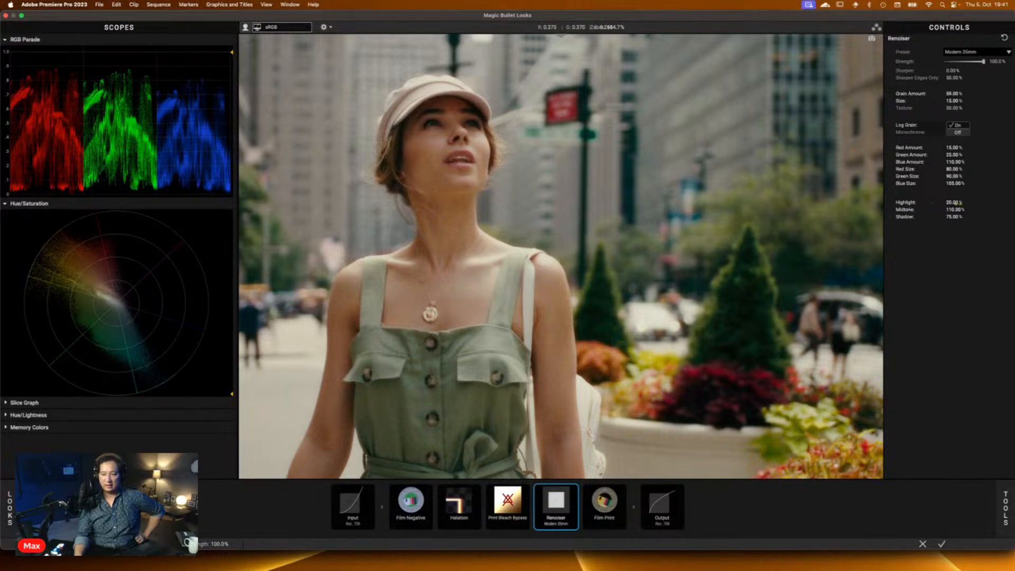
Step: Set Renoiser's Highlight to 56.3%, Midtone to 64.2% and Shadow to 50.8%, and try a Sharpen of 5.2% before resetting it
left_click_drag(954, 202, 973, 203)
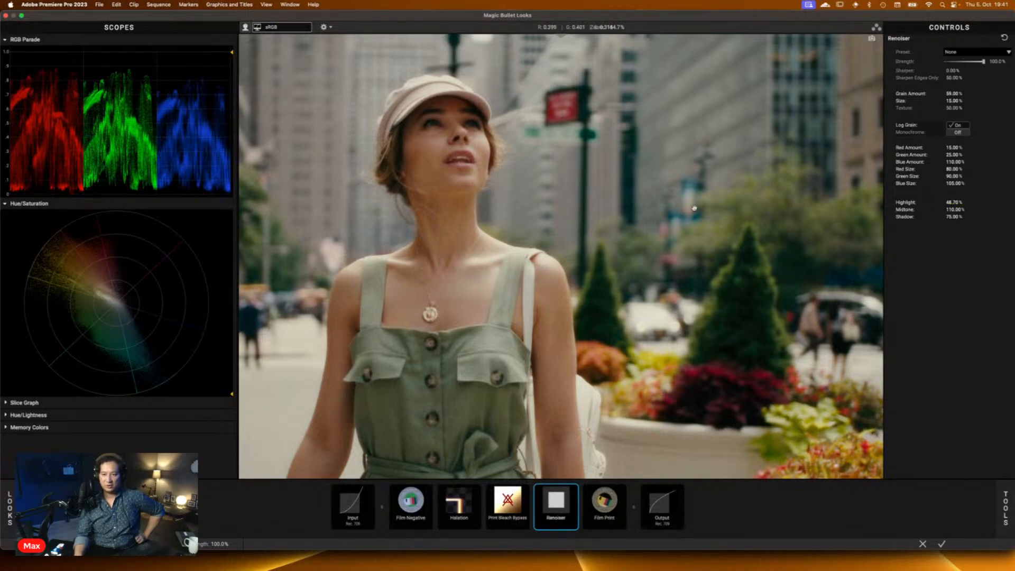
left_click_drag(955, 209, 931, 209)
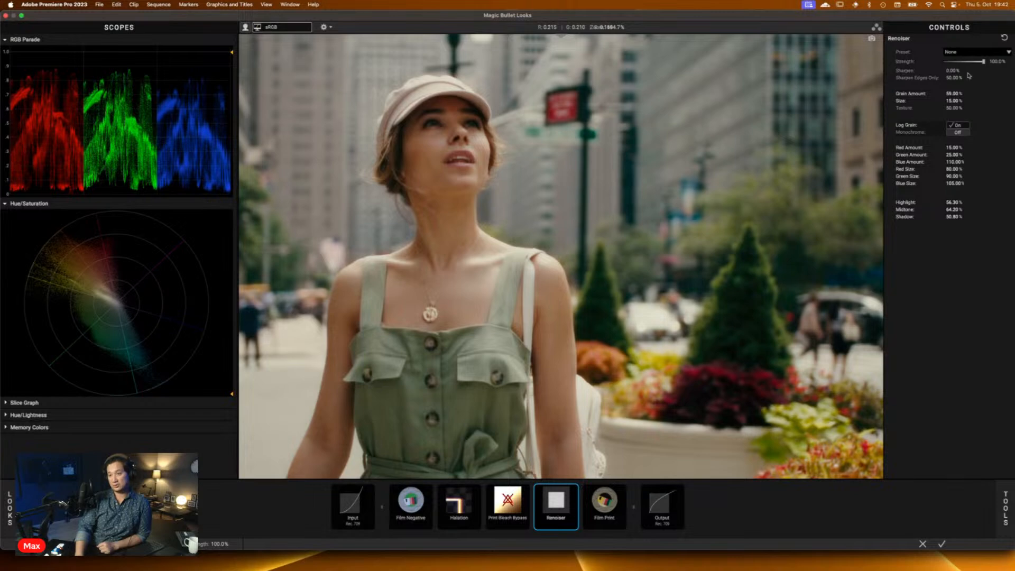
left_click_drag(952, 70, 955, 71)
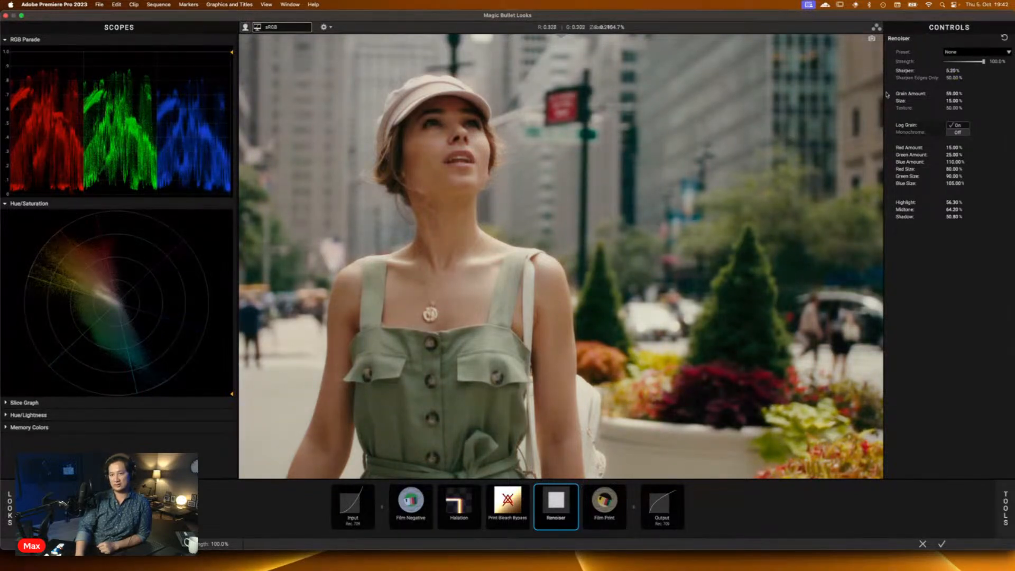
double_click(911, 72)
Step: Add the Telecine Net tool from the Film category after Film Print
left_click(998, 499)
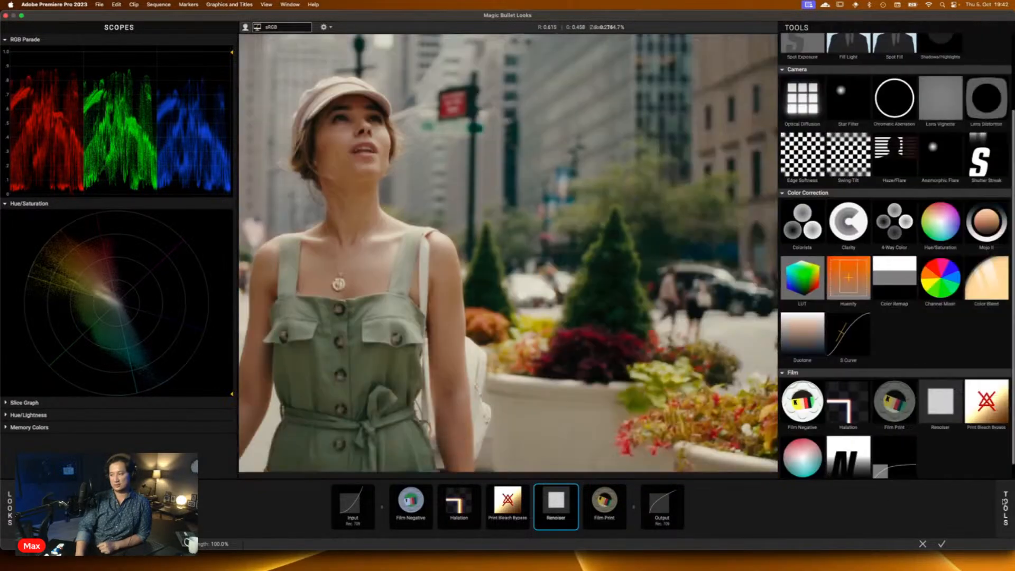
scroll(918, 367, "down", 1)
scroll(917, 367, "down", 1)
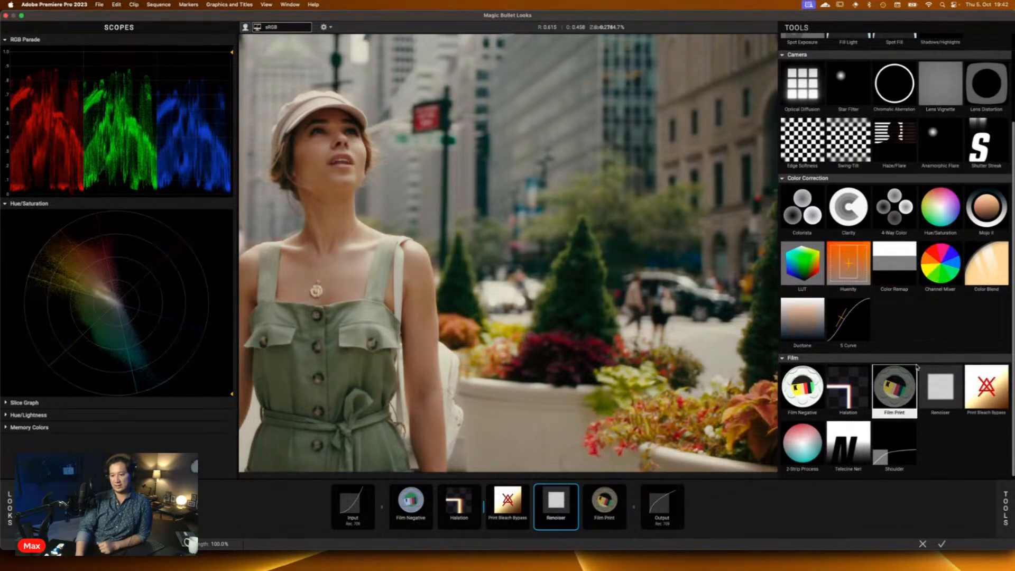
double_click(848, 447)
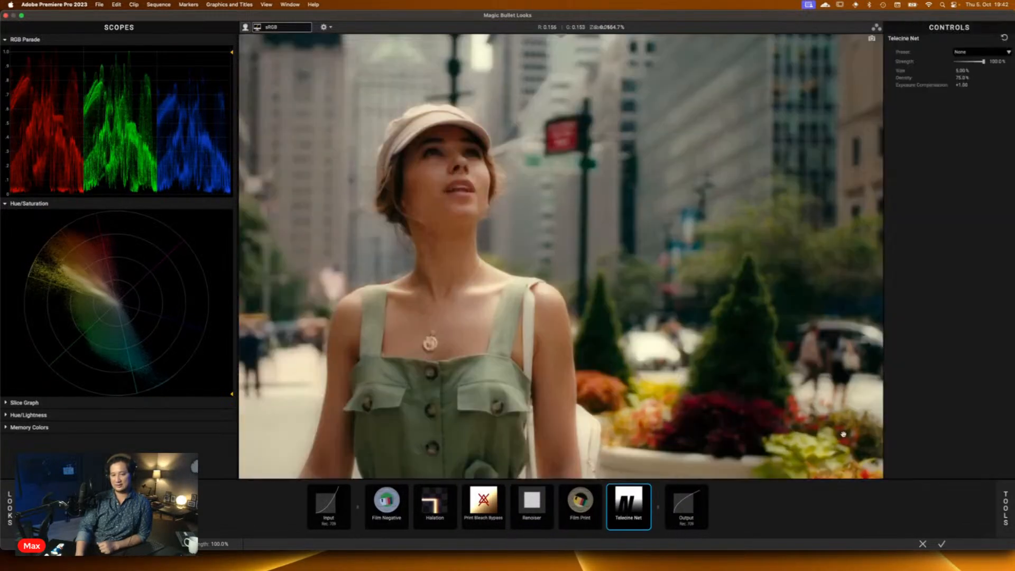
Step: Add the Optical Diffusion tool ahead of Film Negative and switch it off
mouse_move(1000, 513)
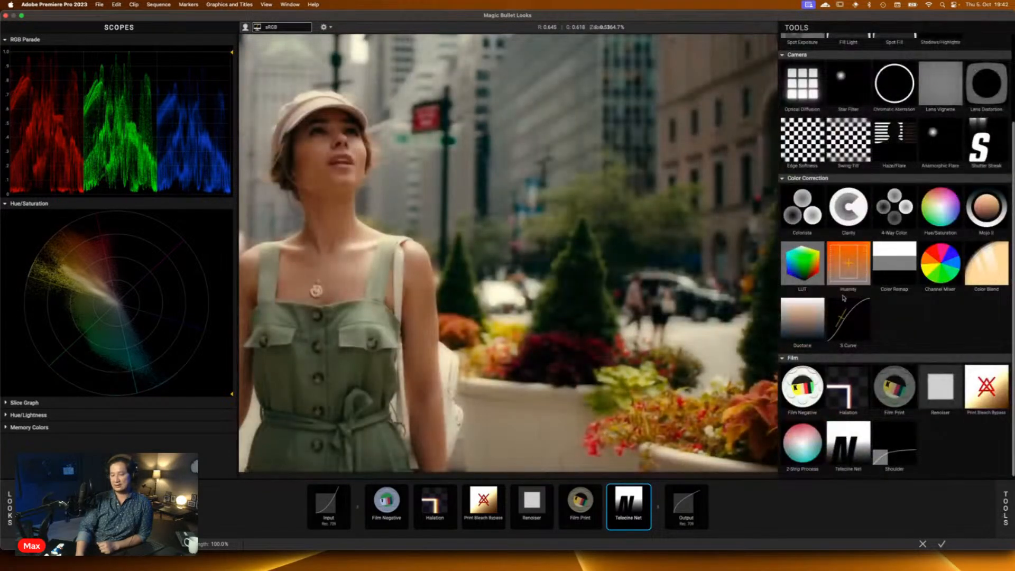
scroll(849, 143, "up", 1)
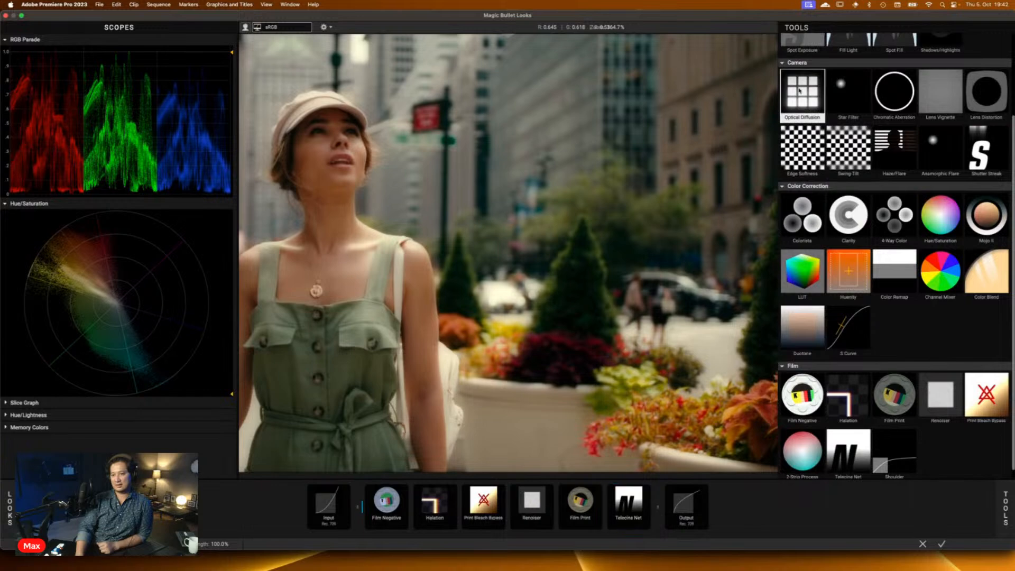
left_click_drag(799, 90, 359, 511)
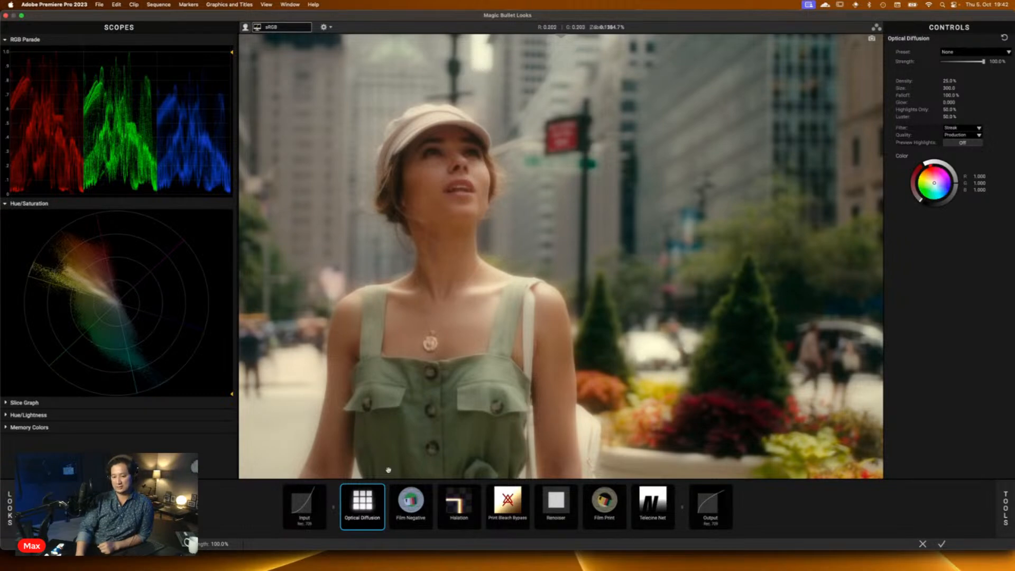
left_click(382, 490)
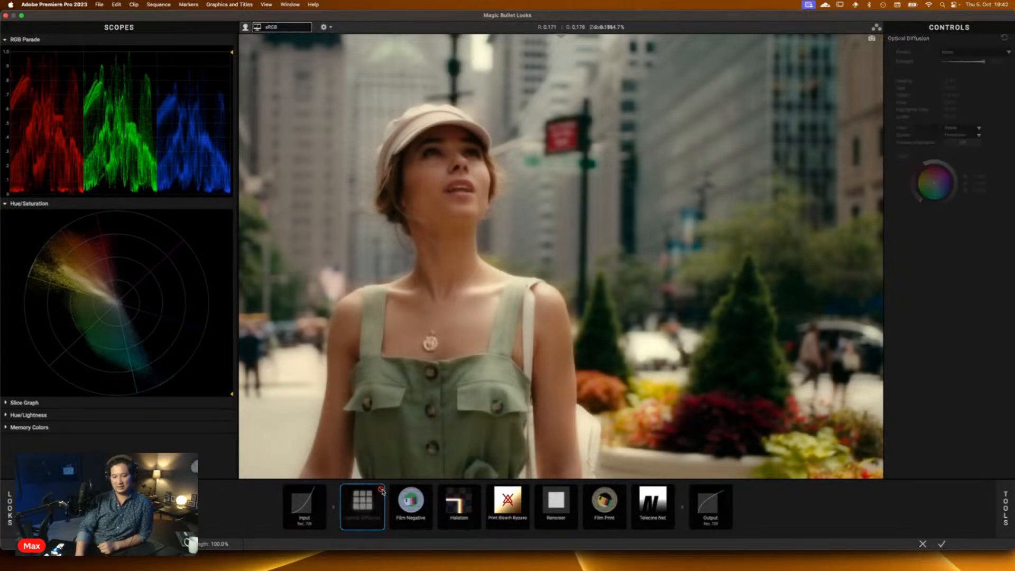
Step: Move Telecine Net between Renoiser and Film Print and compare the image with it switched on and off
left_click_drag(657, 505, 620, 506)
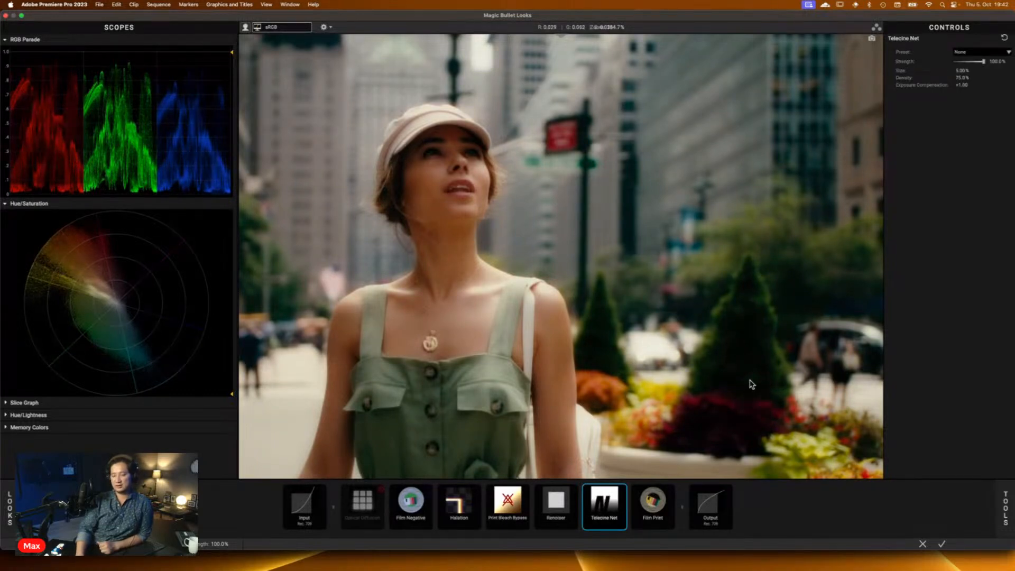
left_click(623, 492)
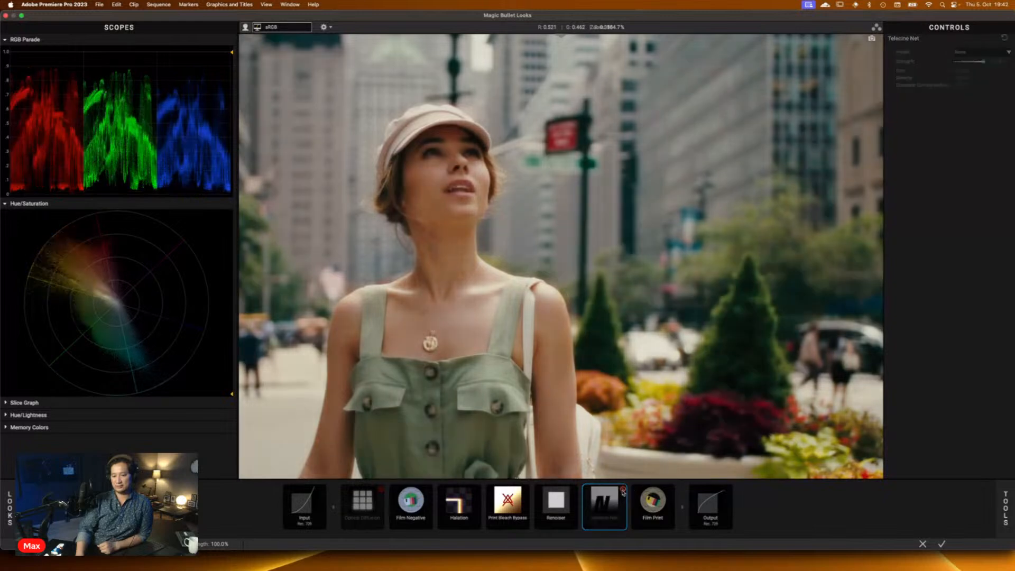
left_click(623, 491)
left_click(623, 491)
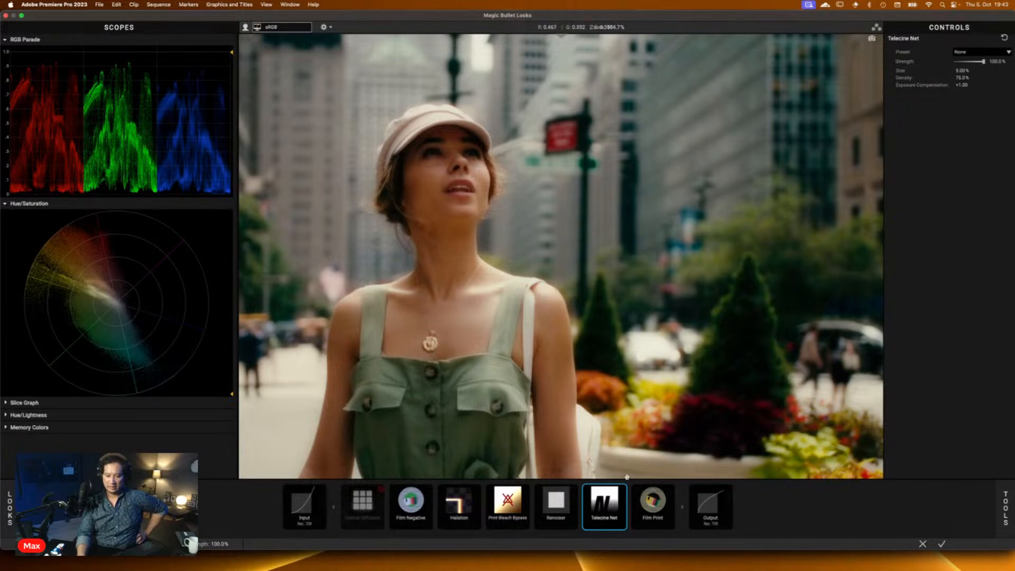
Step: Switch Optical Diffusion back on and set Telecine Net's Strength to 67.6%
left_click(380, 490)
left_click(607, 506)
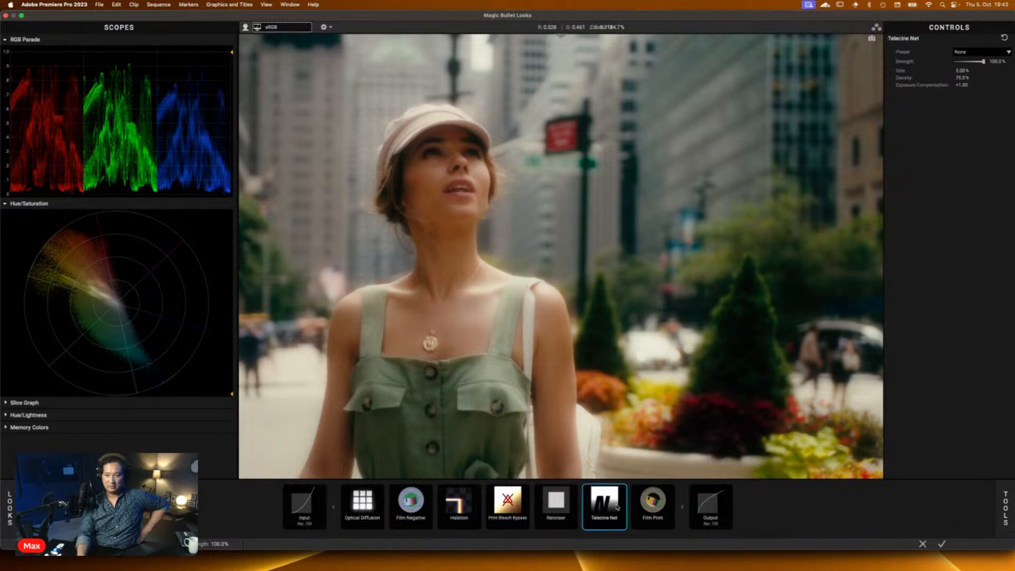
left_click_drag(980, 65, 976, 64)
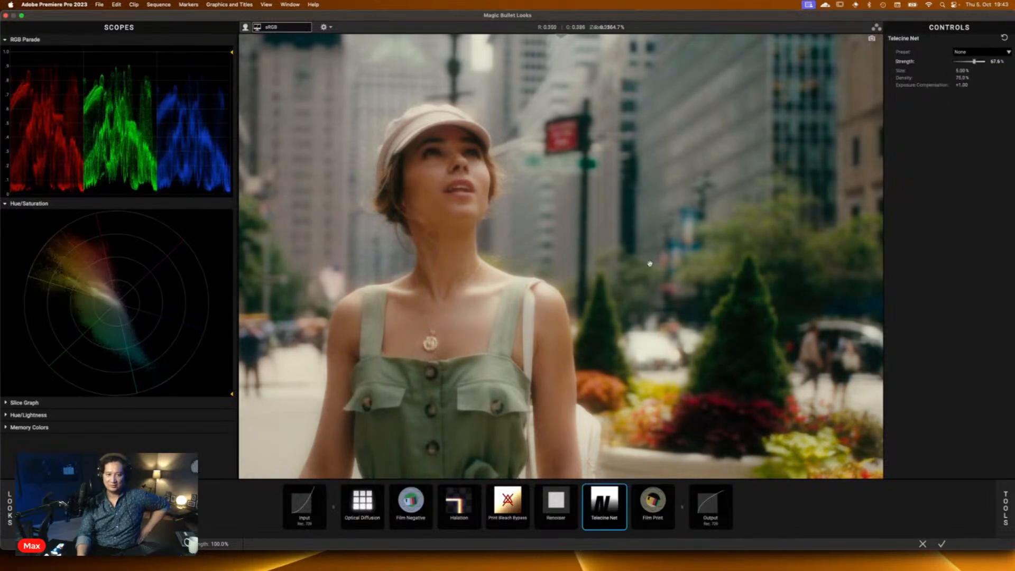
Step: Add the Shoulder tool from the Film category after Film Print
left_click(1005, 509)
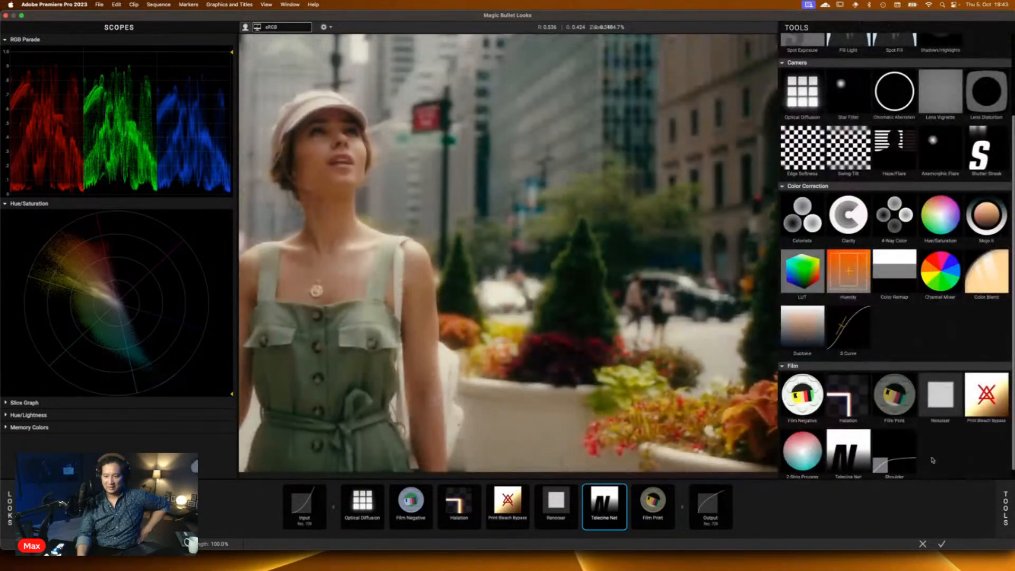
left_click(897, 460)
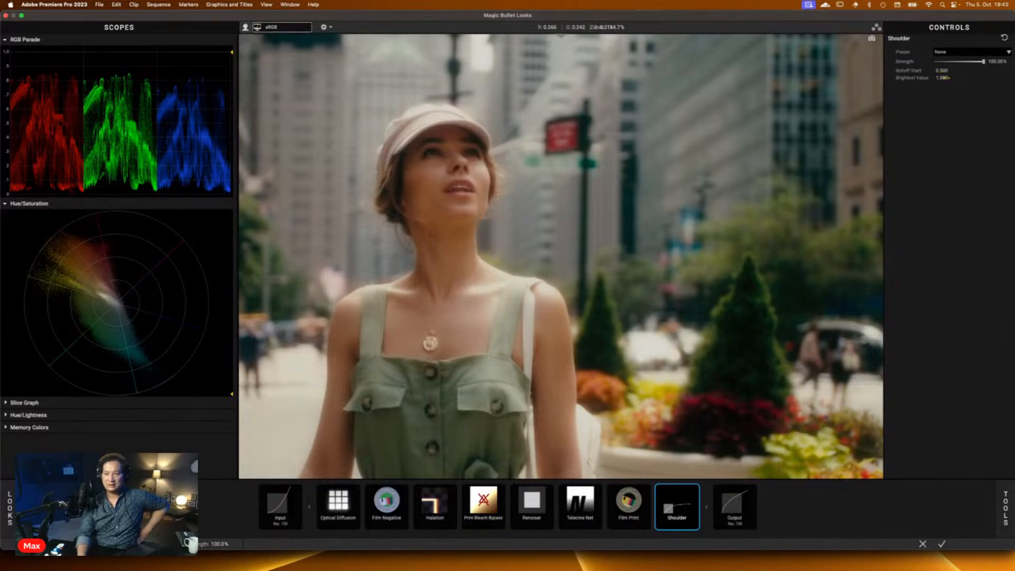
Step: Raise the Shoulder tool's Rolloff Start to 0.760 and toggle the tool repeatedly to compare, leaving it switched off
left_click_drag(941, 70, 966, 70)
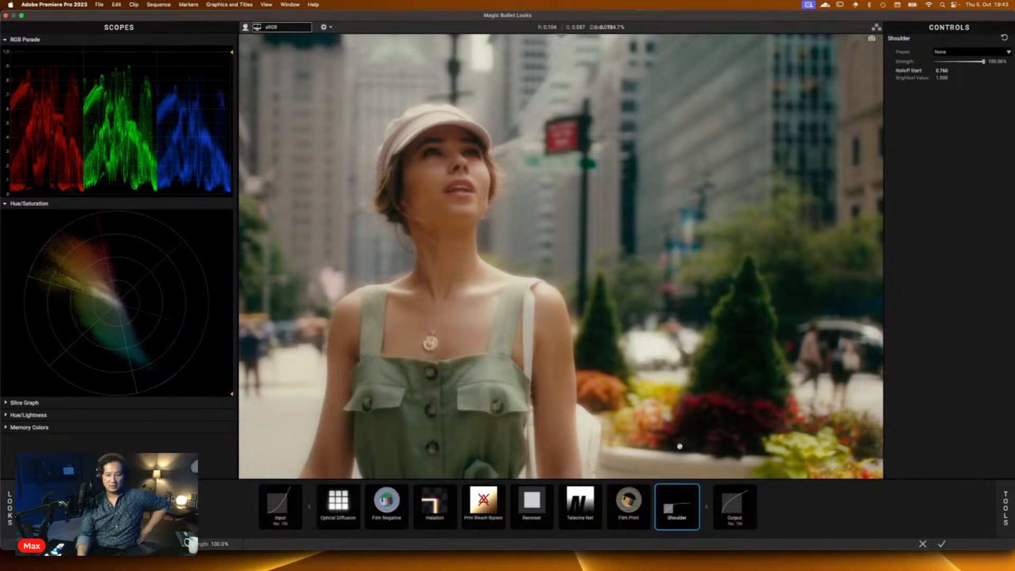
left_click(696, 490)
left_click(696, 489)
left_click(695, 490)
left_click(696, 489)
left_click(696, 490)
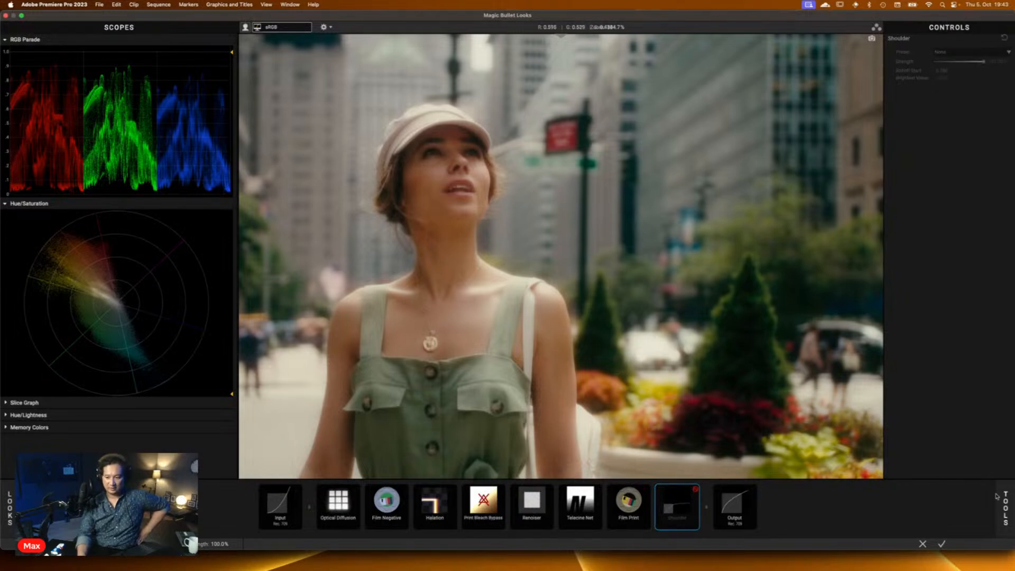
Step: Add Colorista between Optical Diffusion and Film Negative and brighten its Highlights
mouse_move(997, 496)
left_click_drag(848, 217, 363, 507)
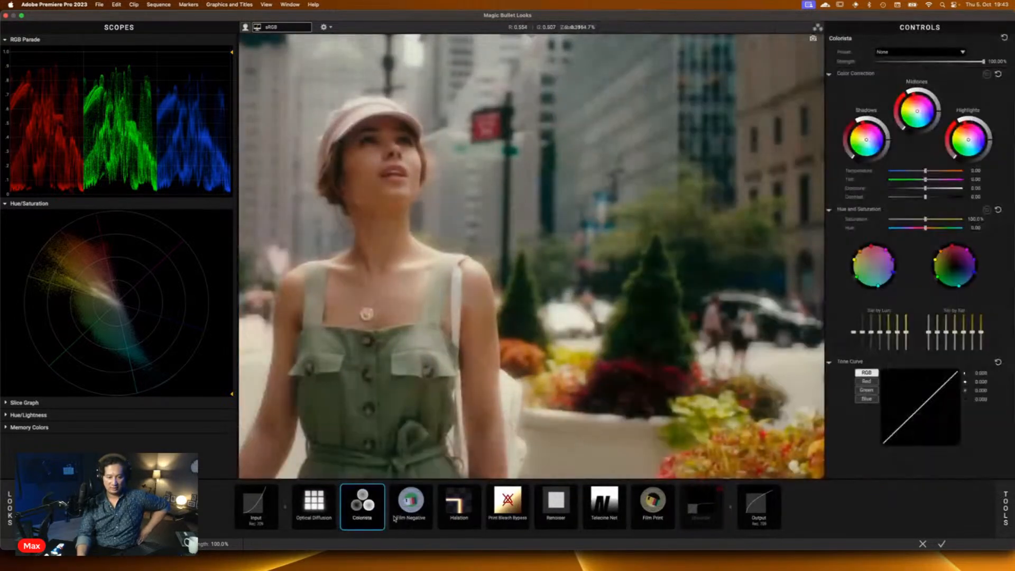
mouse_move(991, 140)
left_mouse_down()
mouse_move(983, 121)
mouse_move(988, 130)
left_mouse_up()
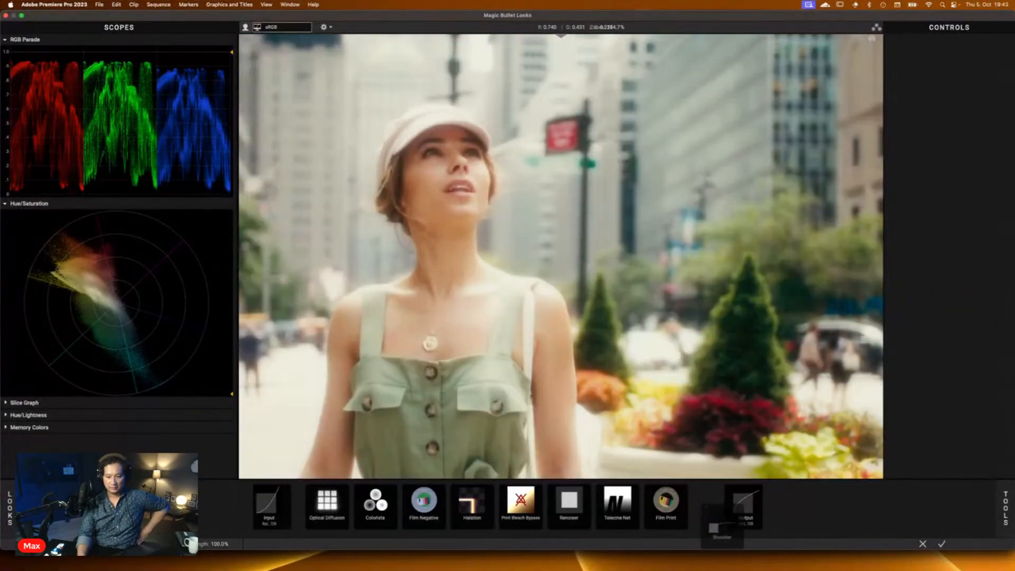
Step: Remove the switched-off Shoulder tool and add a fresh Shoulder after Film Print
left_click(709, 504)
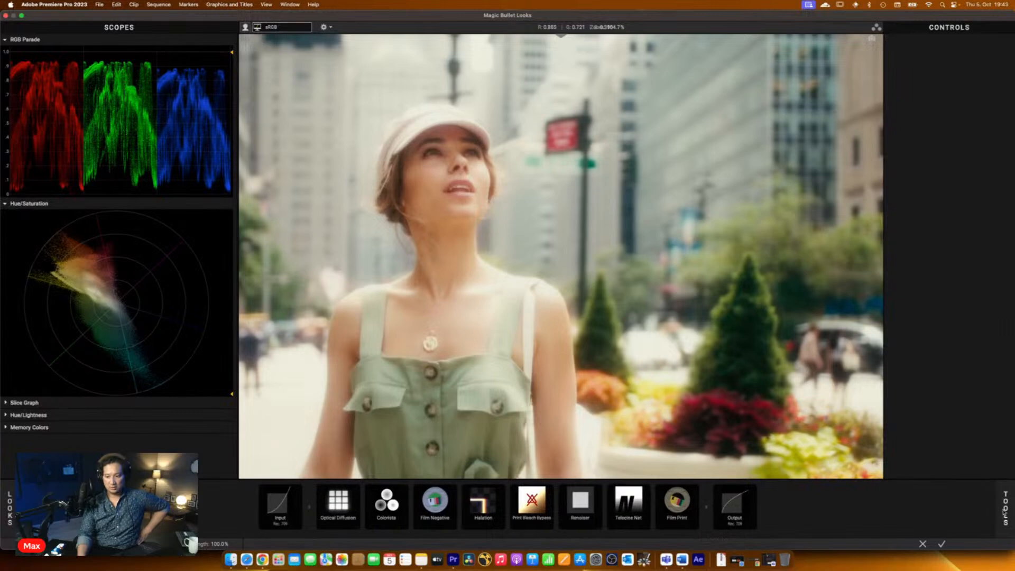
left_click(1006, 508)
left_click(895, 468)
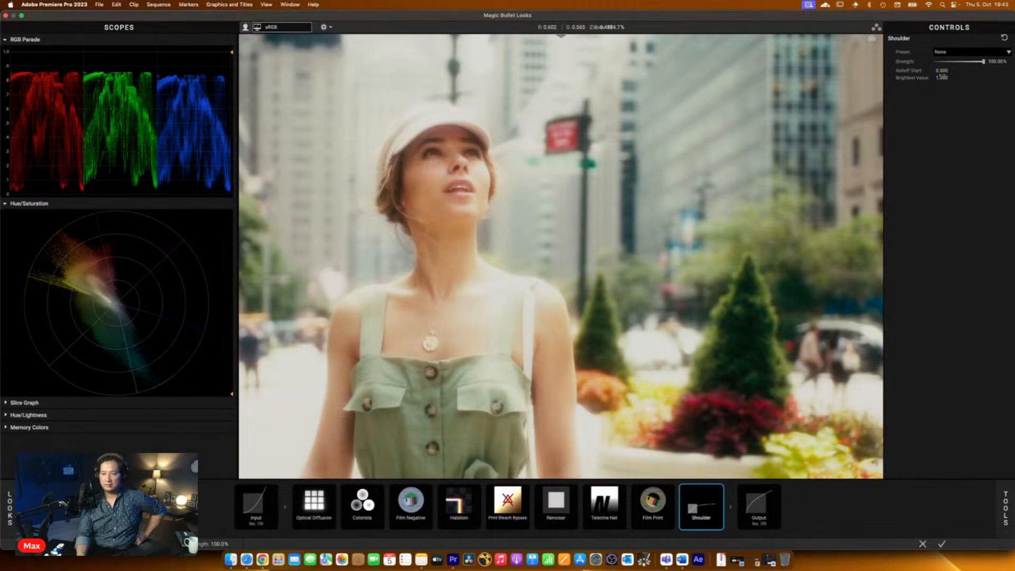
Step: Try Rolloff Start values of about 0.8 and 0.000 on Shoulder and delete the tool
left_click_drag(942, 71, 1014, 70)
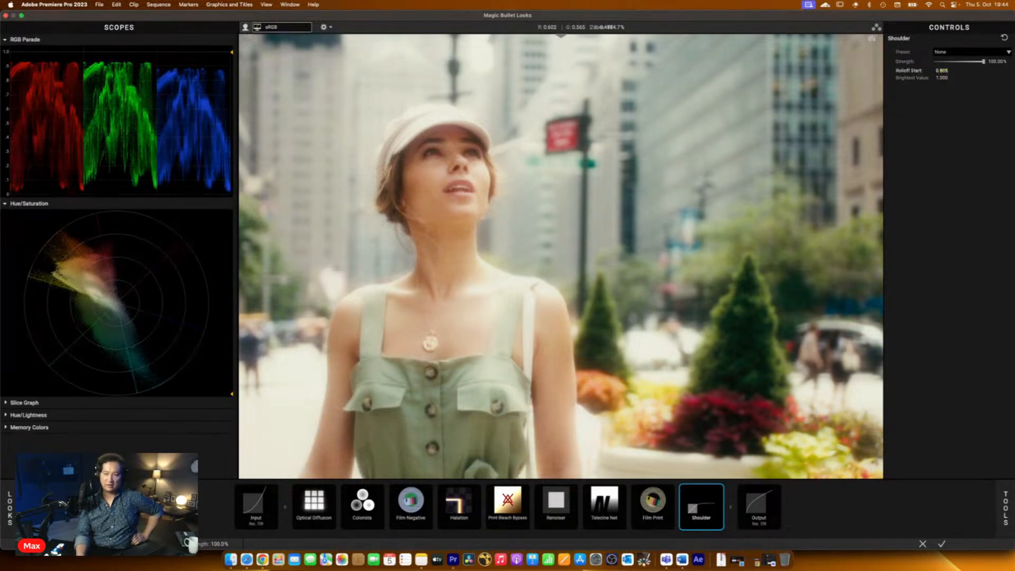
left_click_drag(942, 70, 857, 70)
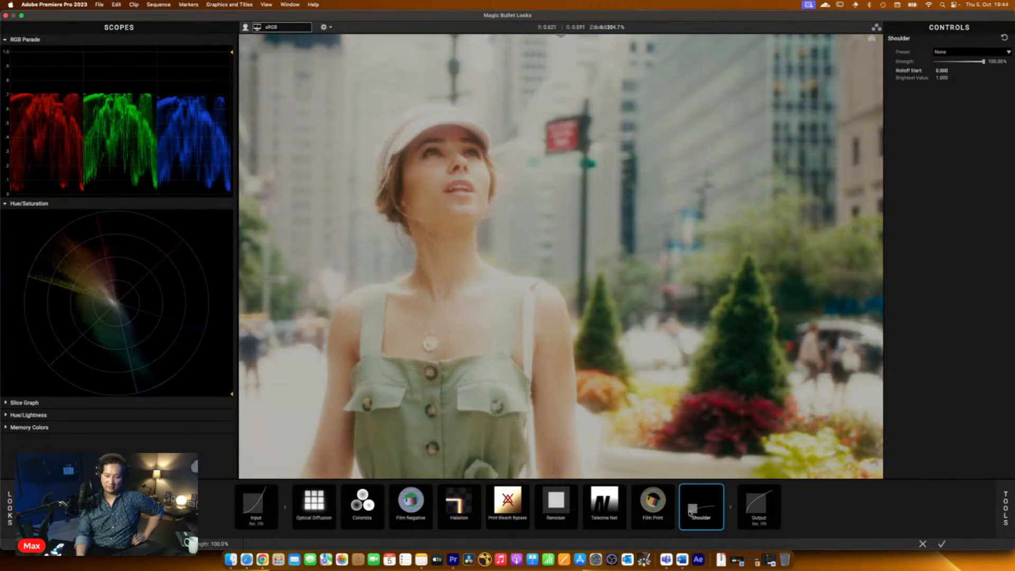
key("Delete")
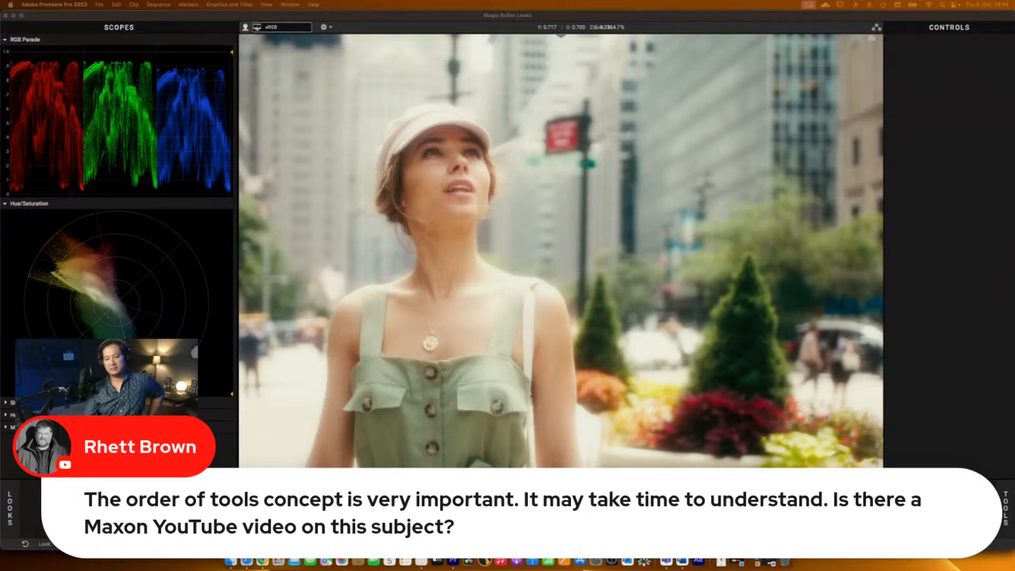
Step: Undo the added tools back to Film Negative and Film Print, and clear those two from the chain as well
key("super+z")
key("super+z")
key("super+z")
key("super+z")
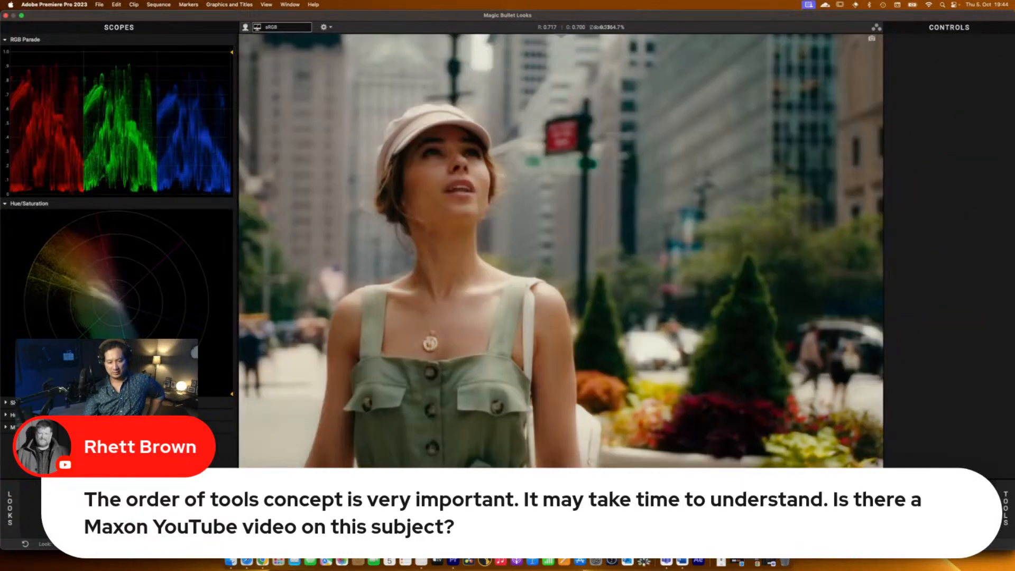
key("super+z")
key("super+z")
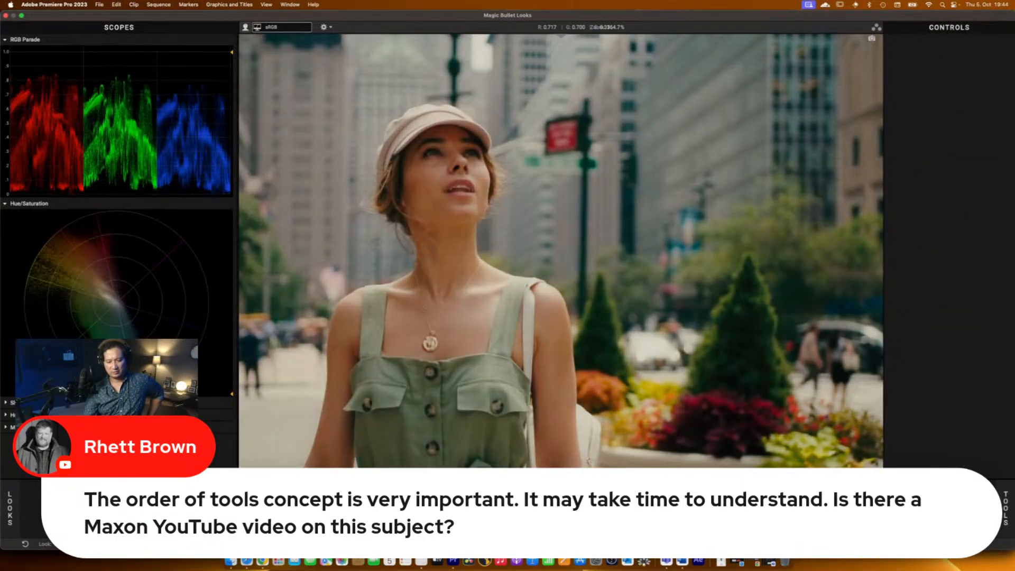
key("super+z")
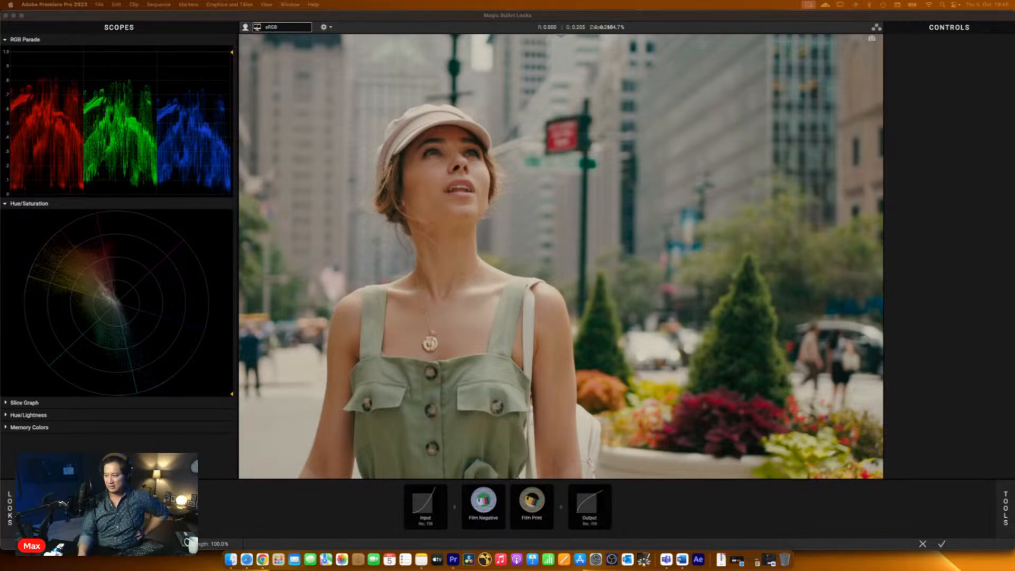
left_click_drag(490, 517, 504, 540)
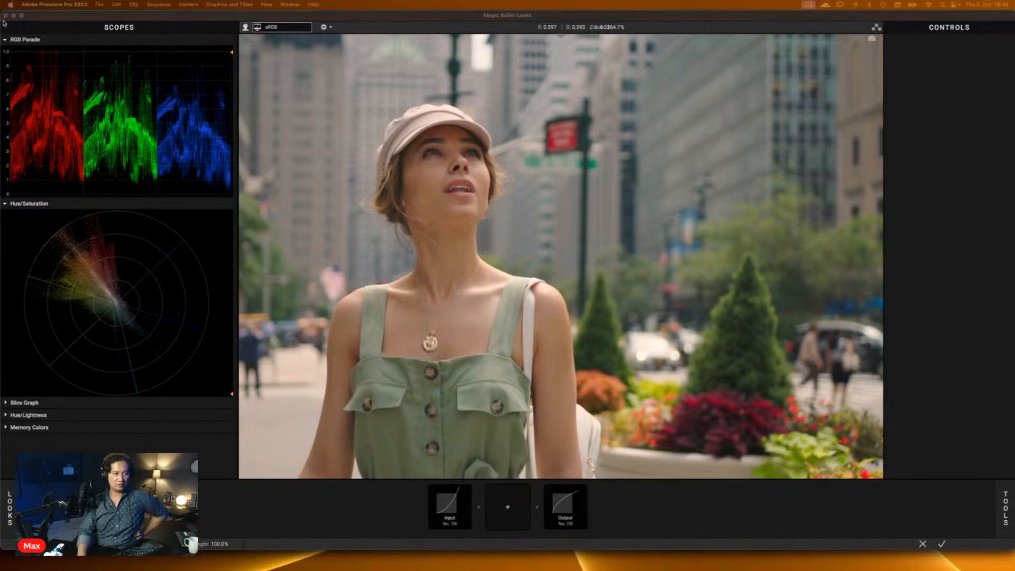
Step: Leave this look, open the Looks editor for the blonde woman in the field, and remove its LUT tool
left_click(6, 15)
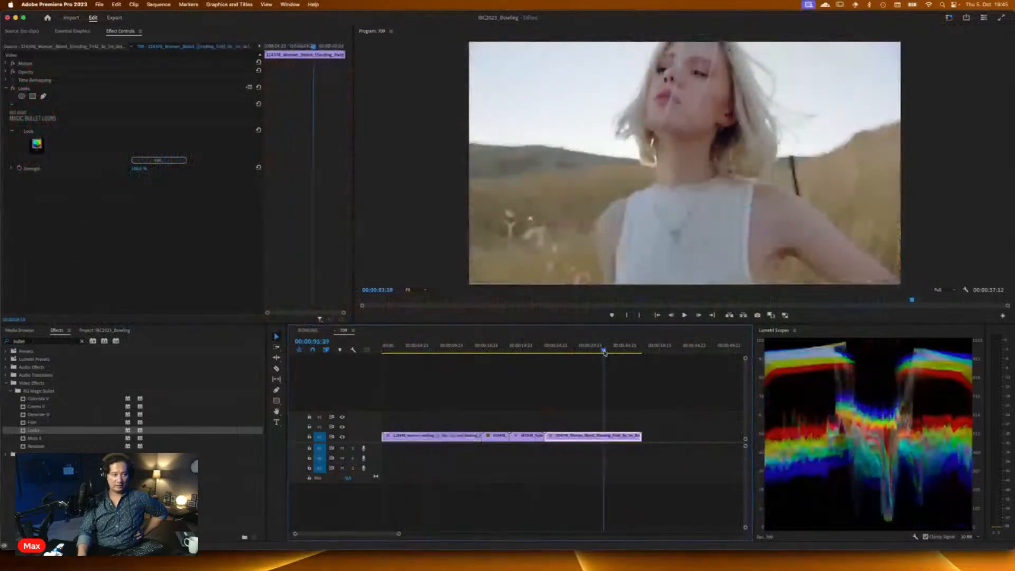
left_click(178, 165)
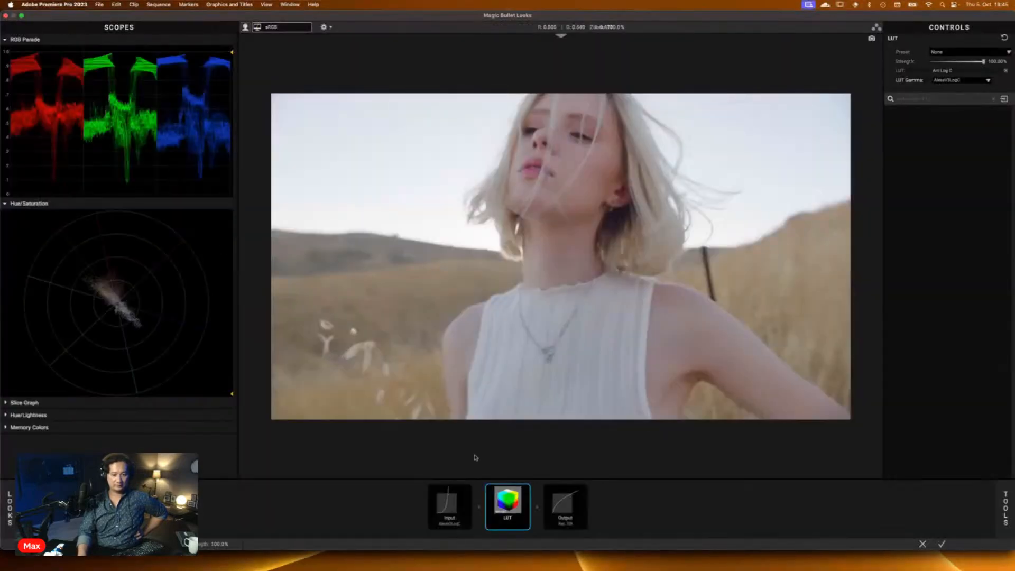
left_click_drag(512, 516, 517, 559)
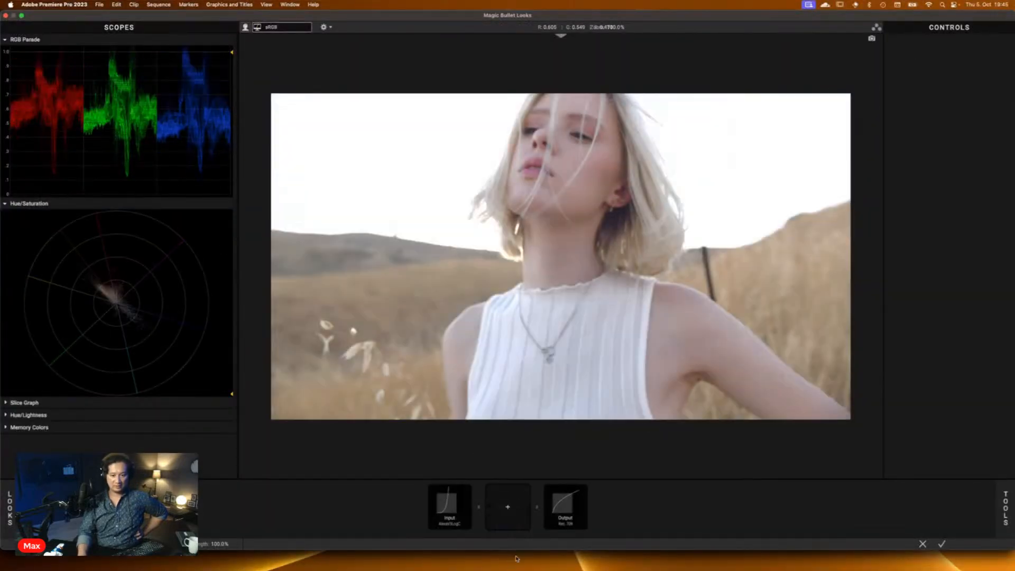
Step: Reset the clip's Color Management settings and apply the ACEScct IN OUT preset
left_click(445, 507)
left_click(1005, 38)
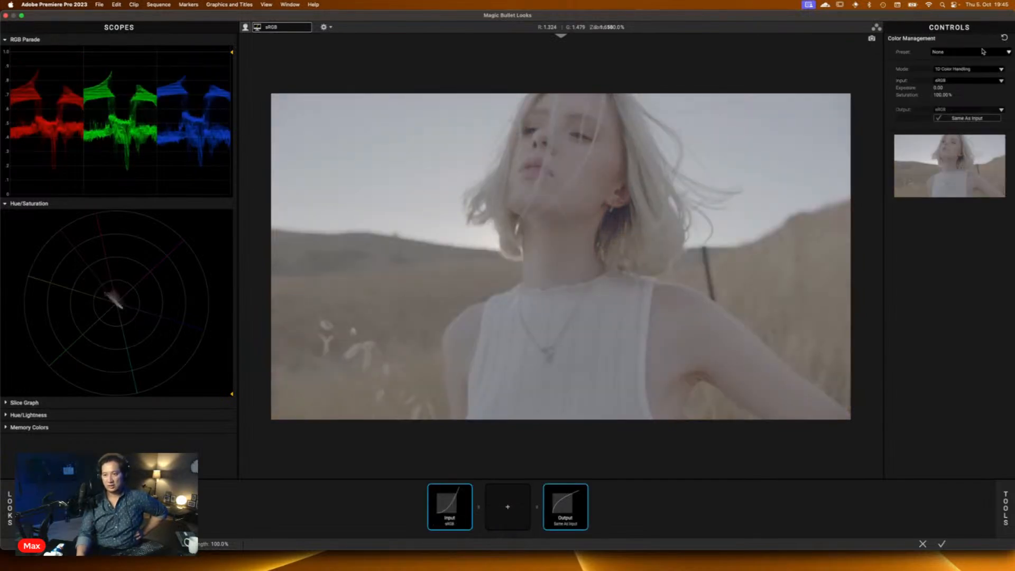
left_click(984, 51)
left_click(929, 156)
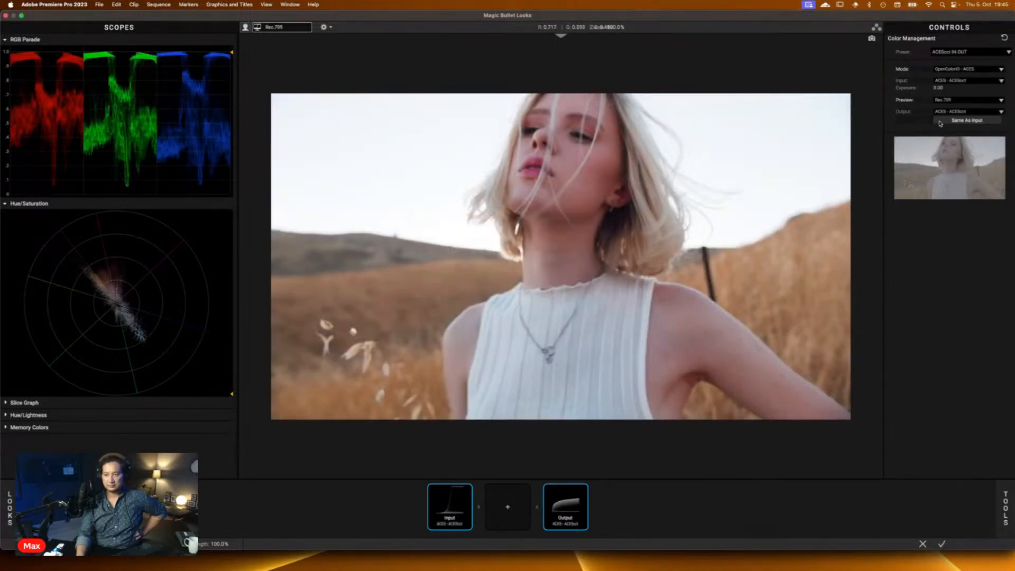
Step: Add the Film Print tool from the Film category to the empty chain
left_click(1006, 502)
scroll(895, 392, "down", 3)
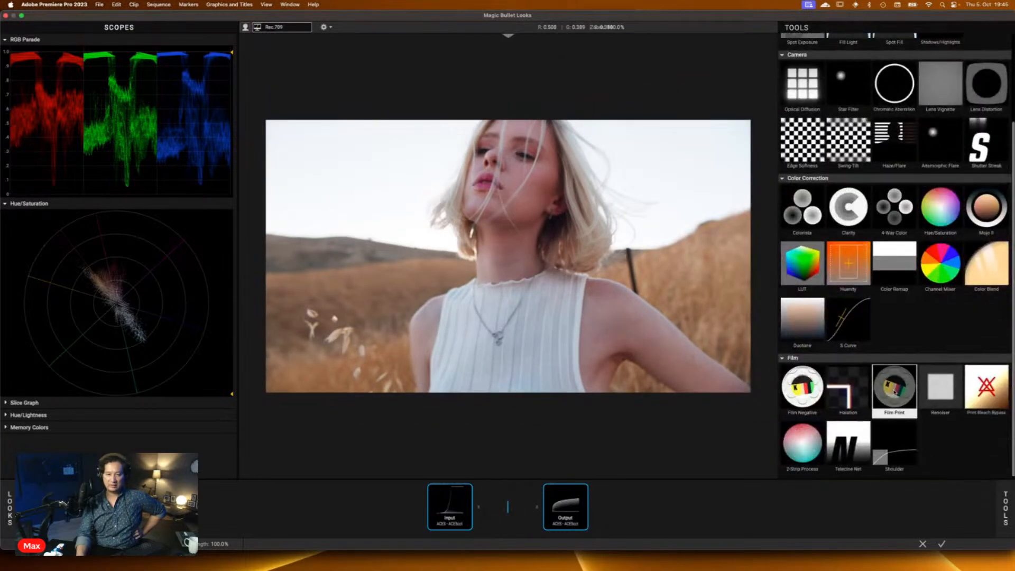
double_click(895, 392)
left_click(1008, 513)
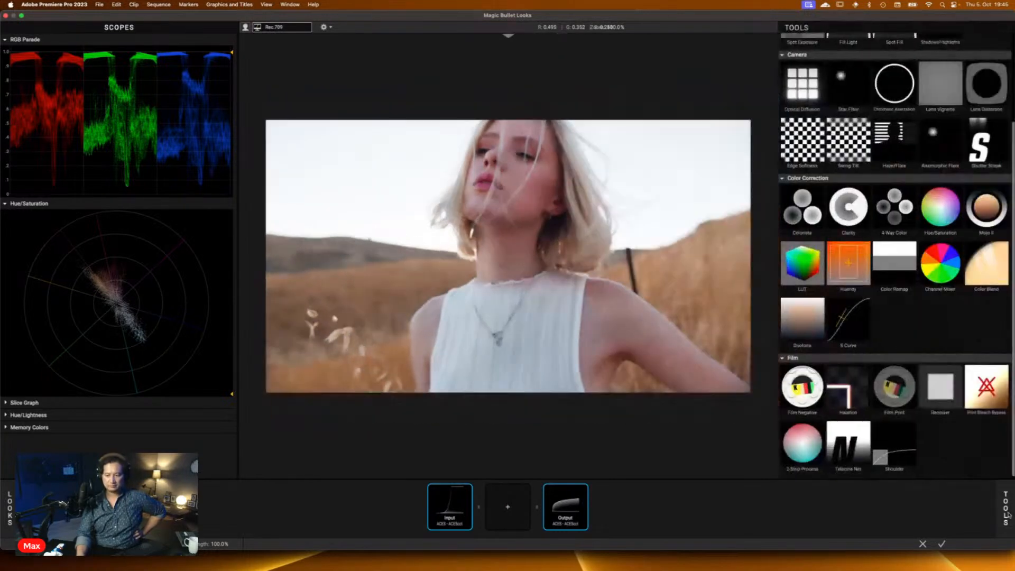
double_click(914, 402)
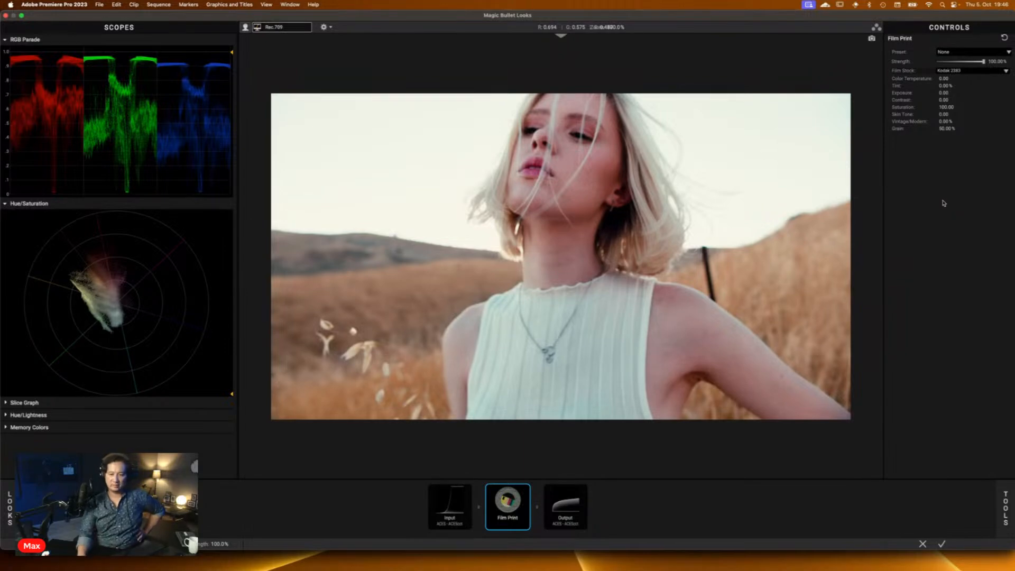
Step: Add Film Negative ahead of Film Print, set its Film Stock to Kodak 5219 Vision3 500T, and reselect Film Print
mouse_move(1002, 499)
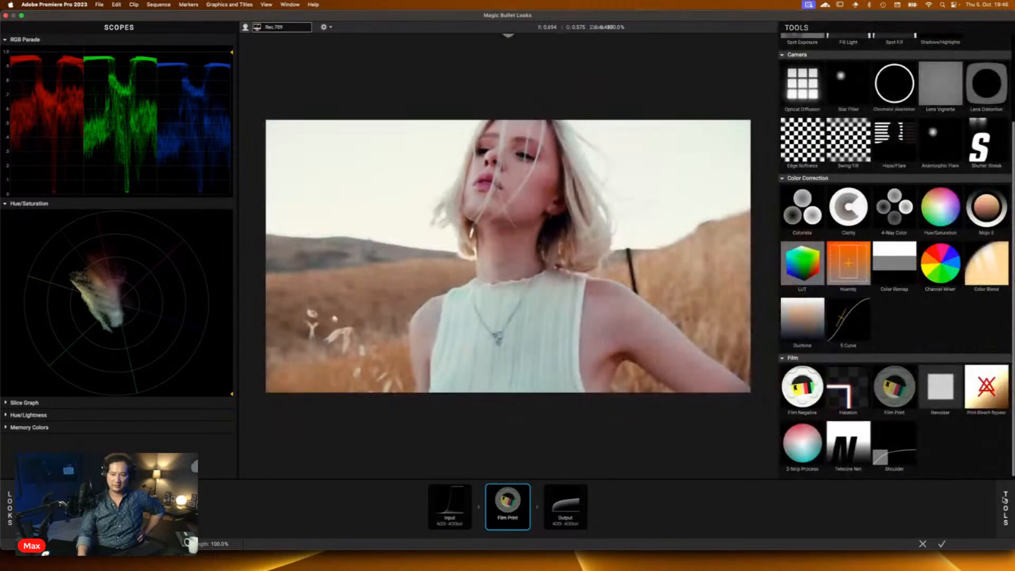
double_click(803, 400)
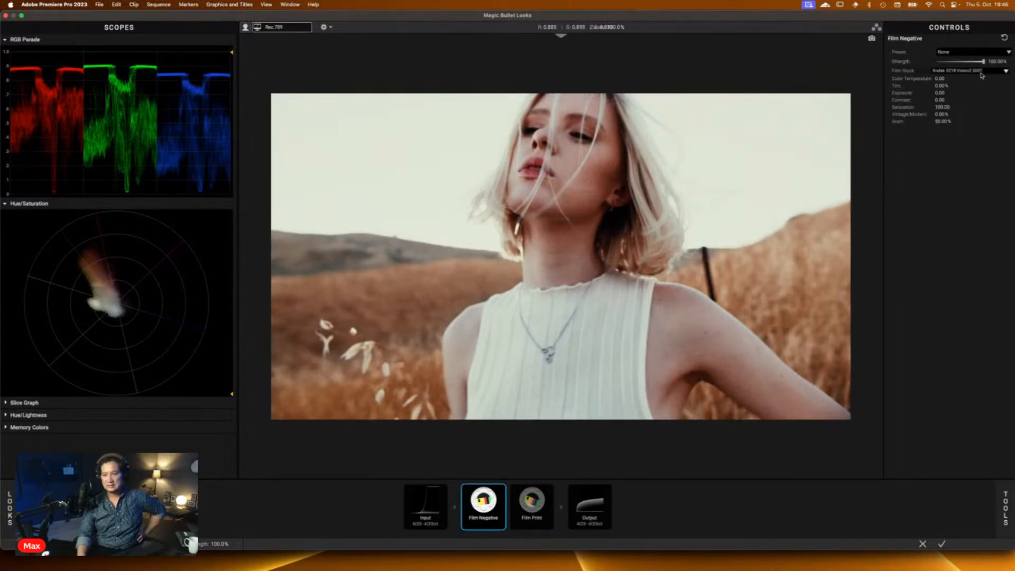
left_click(982, 71)
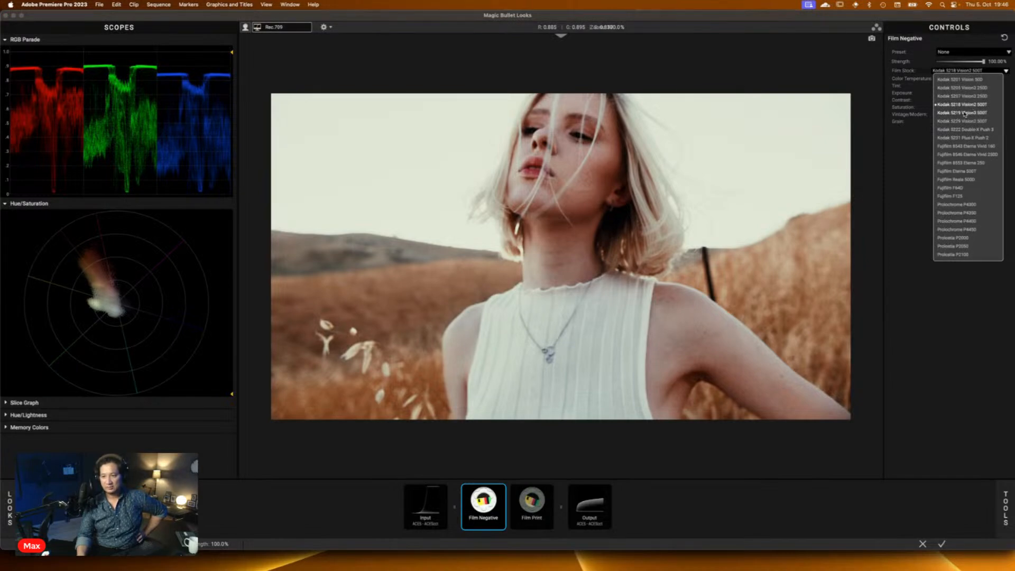
left_click(967, 112)
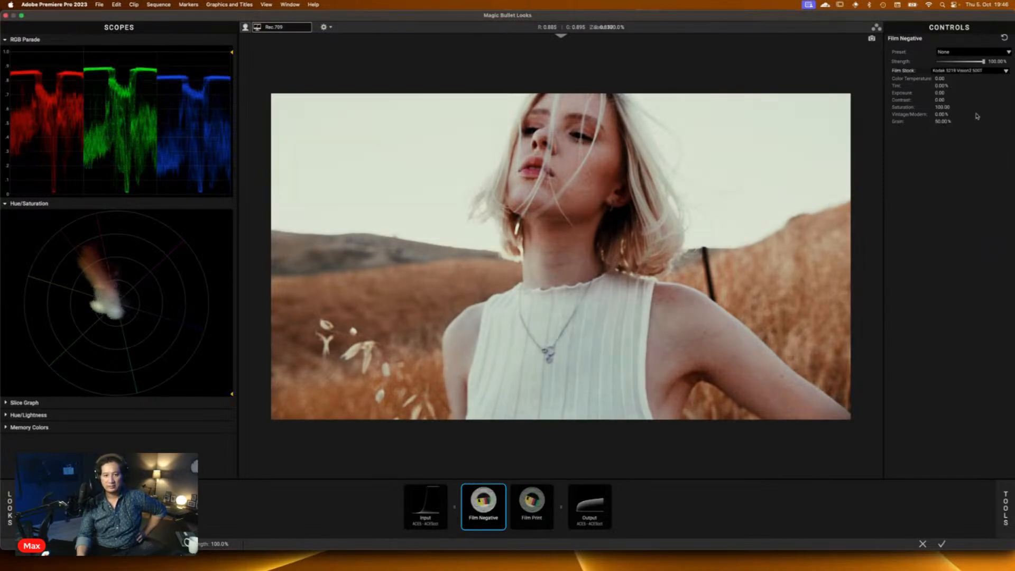
left_click(531, 520)
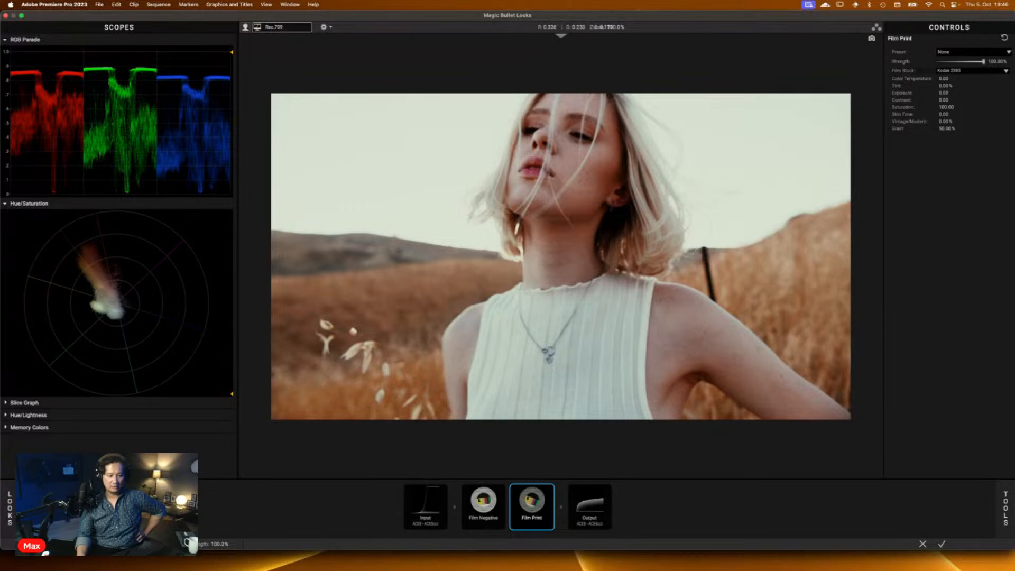
left_click(45, 553)
left_click(45, 553)
left_click(45, 554)
left_click(45, 553)
left_click(46, 553)
left_click(45, 553)
left_click(45, 553)
left_click(46, 553)
Step: Replace Film Negative and Film Print with an Exposure tool followed by a Contrast tool
left_click_drag(481, 505, 507, 561)
mouse_move(985, 495)
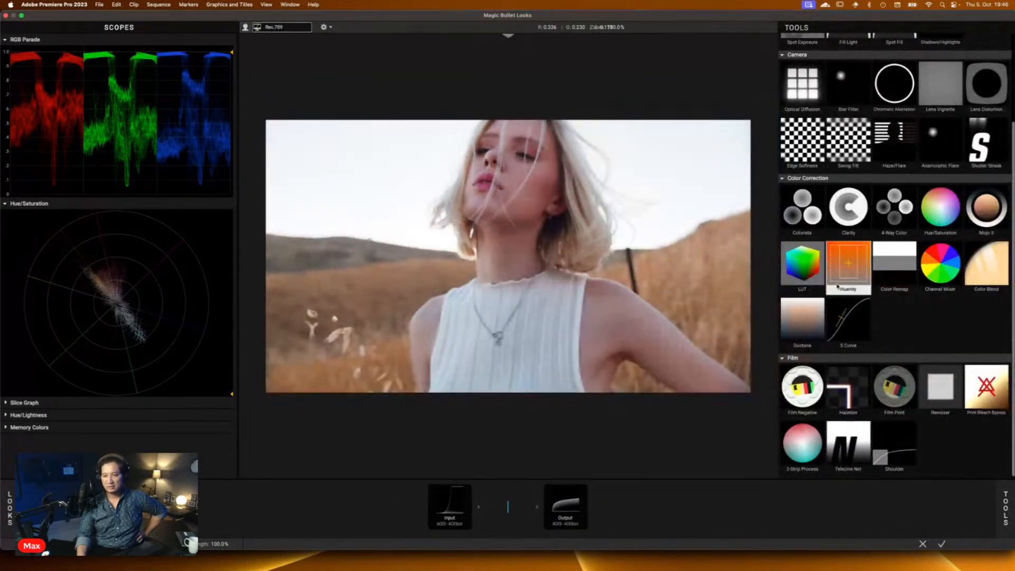
scroll(859, 283, "up", 3)
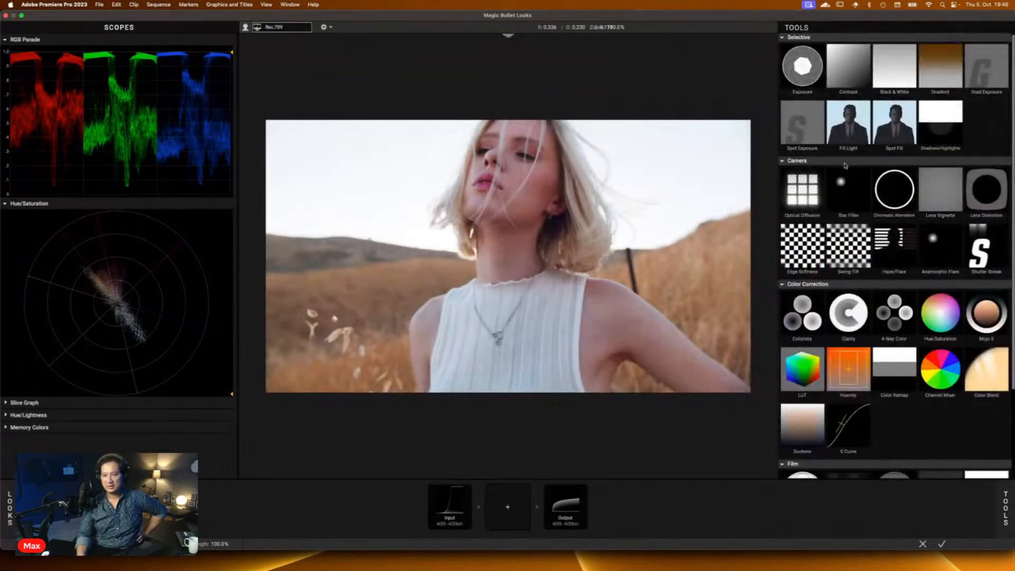
double_click(809, 62)
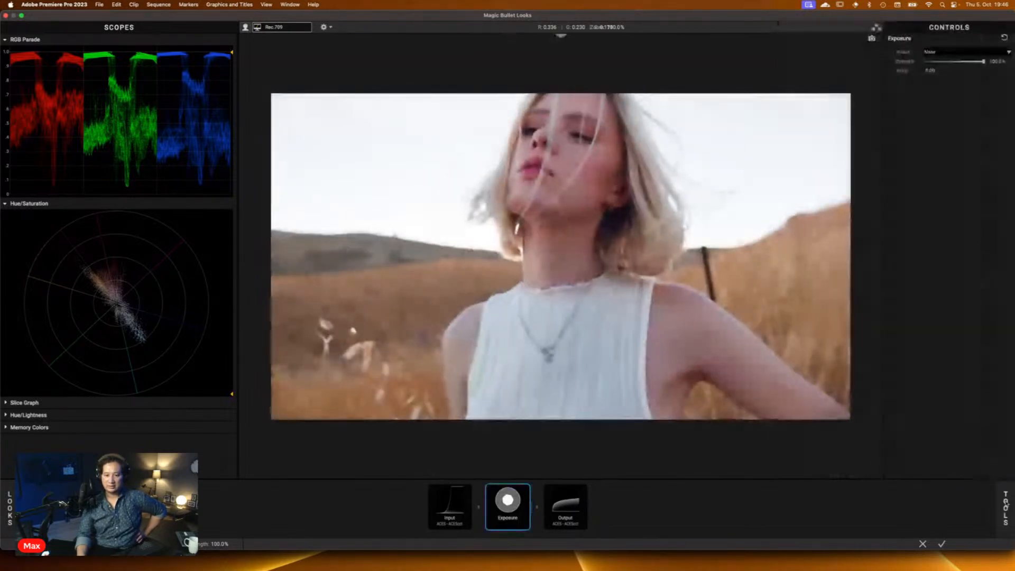
left_click(1007, 505)
double_click(859, 63)
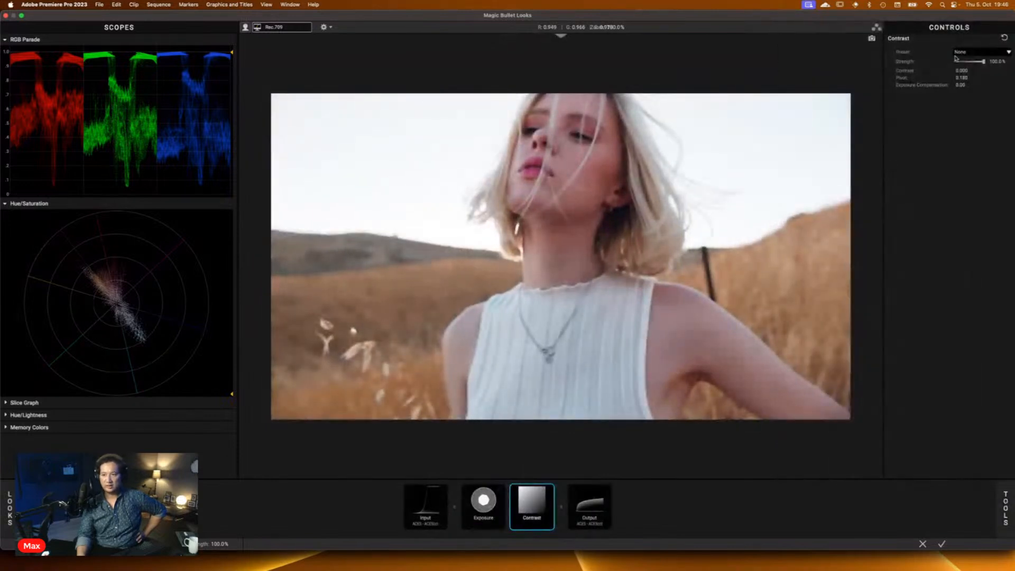
Step: Set the Contrast tool's Pivot to 0.413 and its Contrast to +0.240
left_click(962, 78)
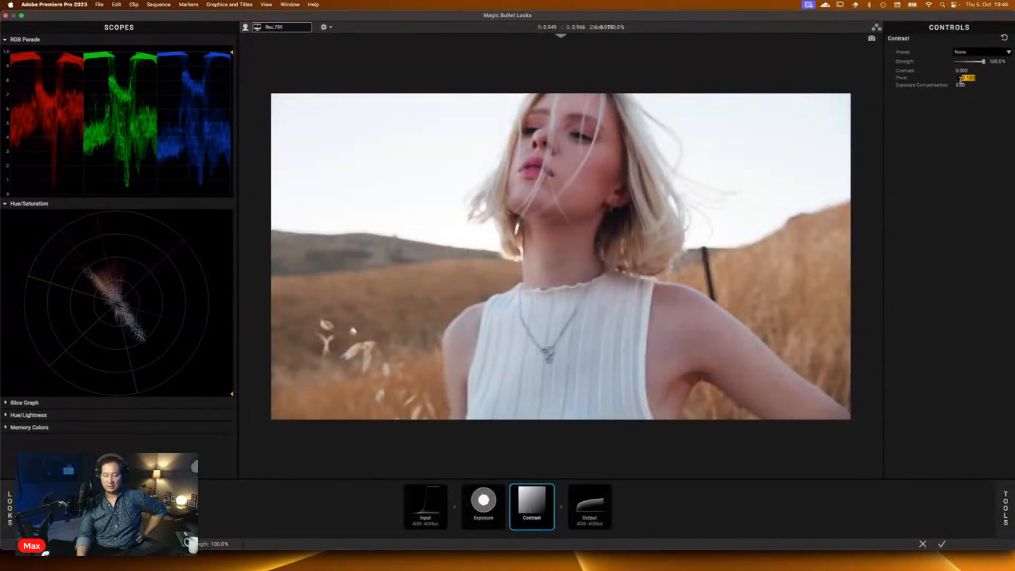
type(".413")
key("Return")
left_click_drag(962, 71, 979, 72)
Step: Set the Exposure tool's Stops to -1
left_click(483, 505)
left_click(932, 71)
type("1")
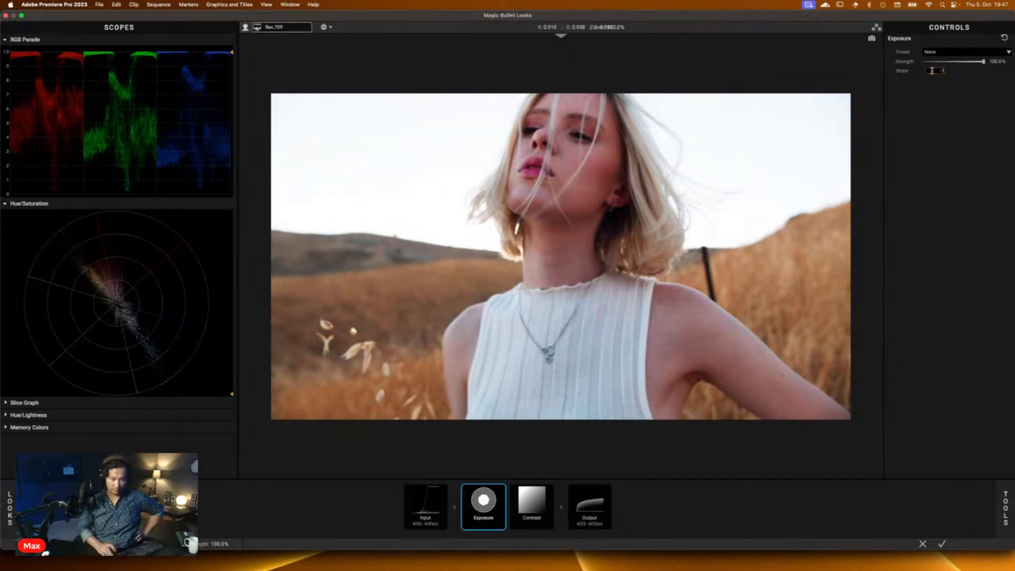
key("Return")
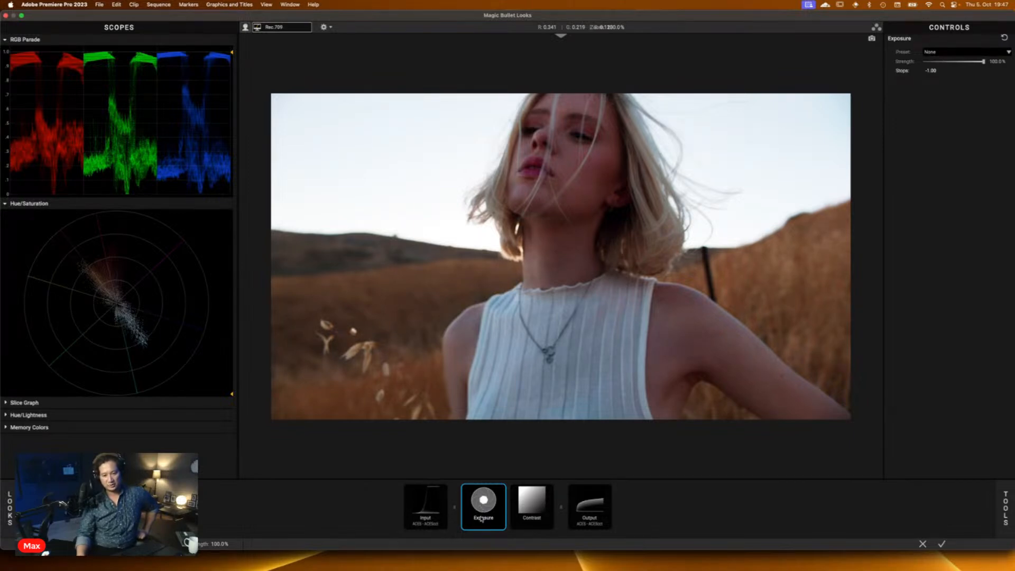
Step: Move Exposure after Contrast and compare the image between the two tool orders, leaving Exposure last
left_click(528, 508)
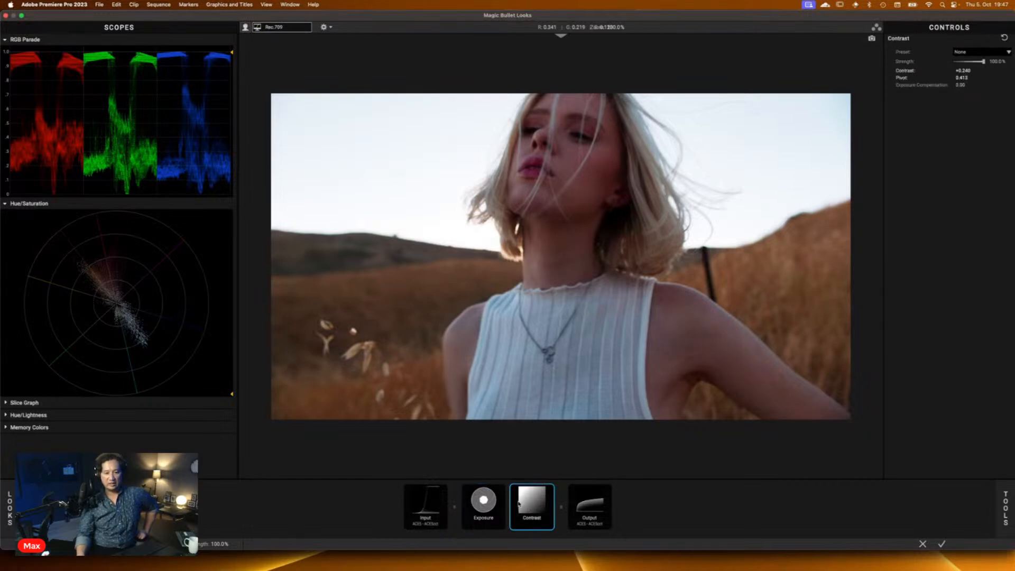
left_click_drag(482, 507, 551, 461)
left_click(488, 503)
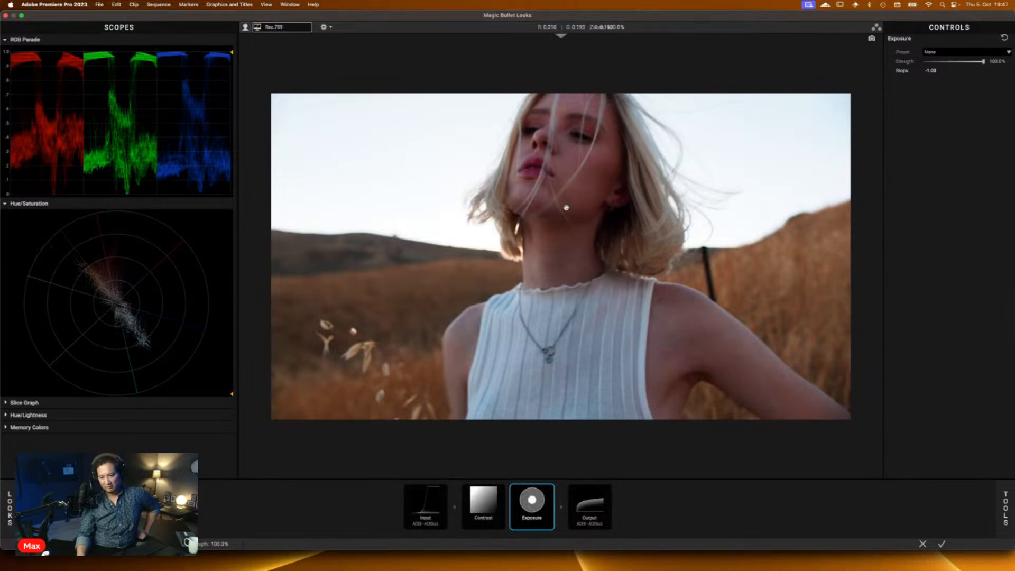
left_click_drag(497, 512, 524, 492)
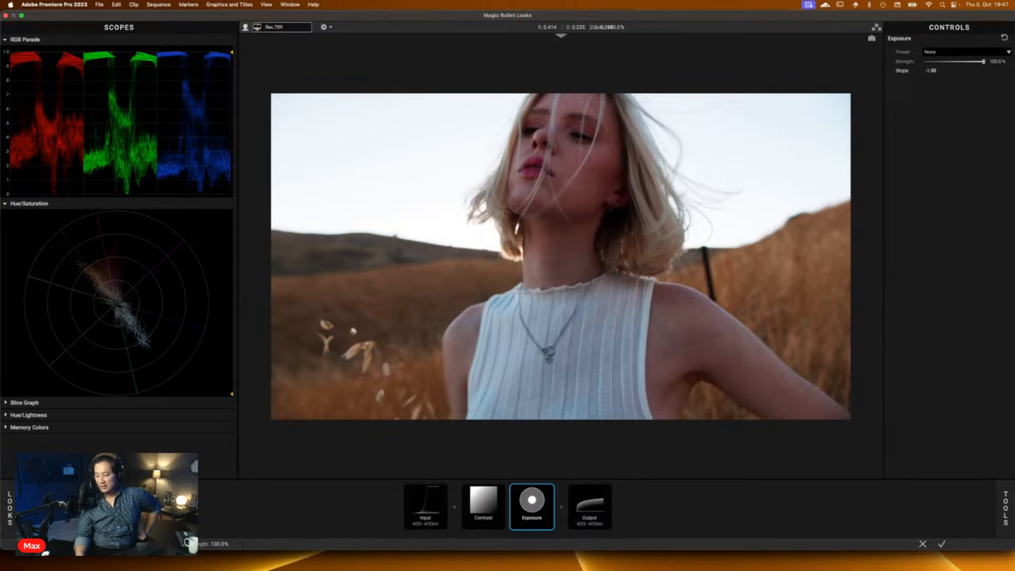
Step: Delete the Contrast and Exposure tools from the chain
left_click(476, 504)
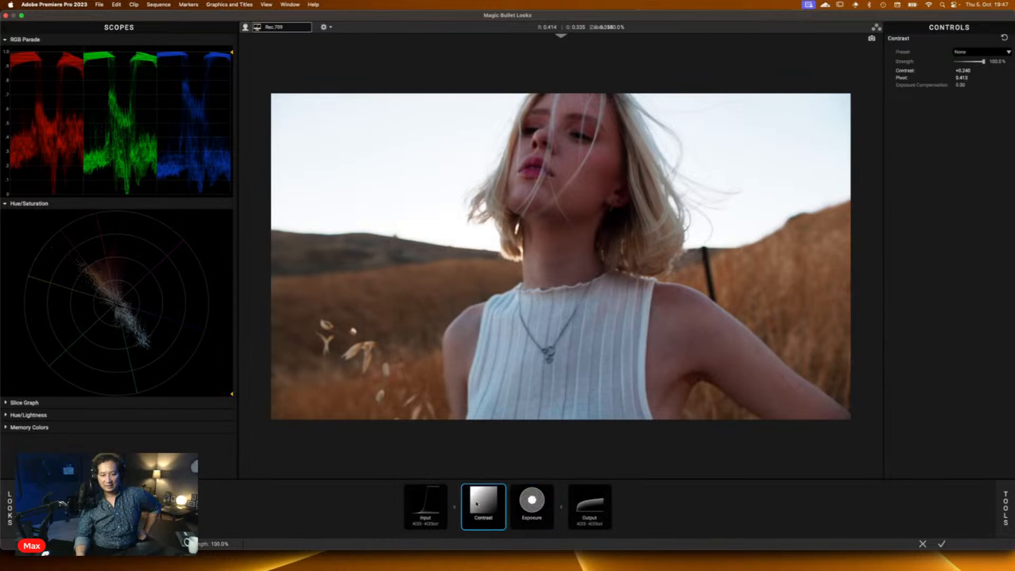
key("Delete")
left_click(512, 502)
key("Delete")
left_click(1006, 506)
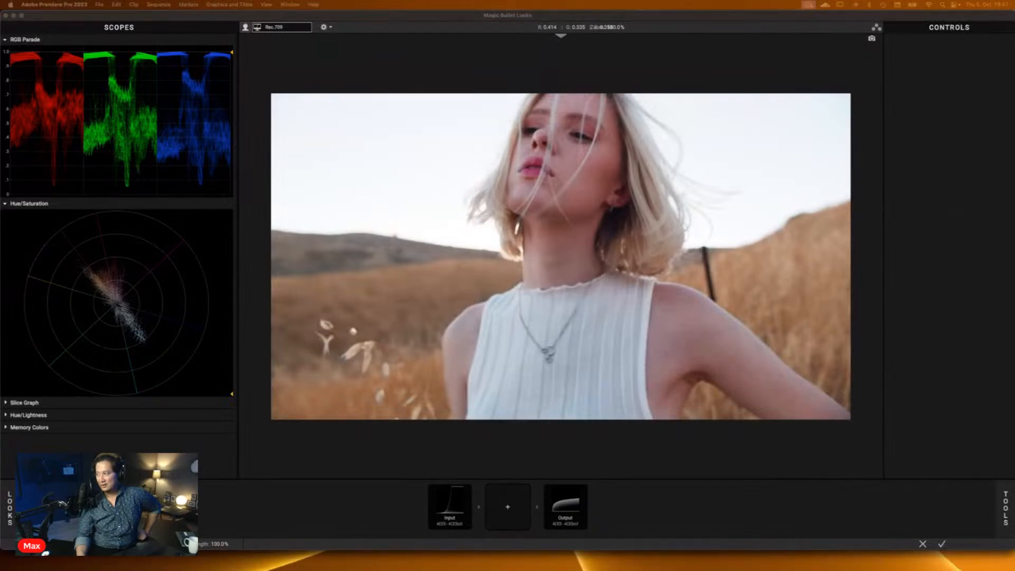
Step: Apply the look to the field clip and move the timeline playhead to 00:00:05:21 on the city clip
left_click(942, 544)
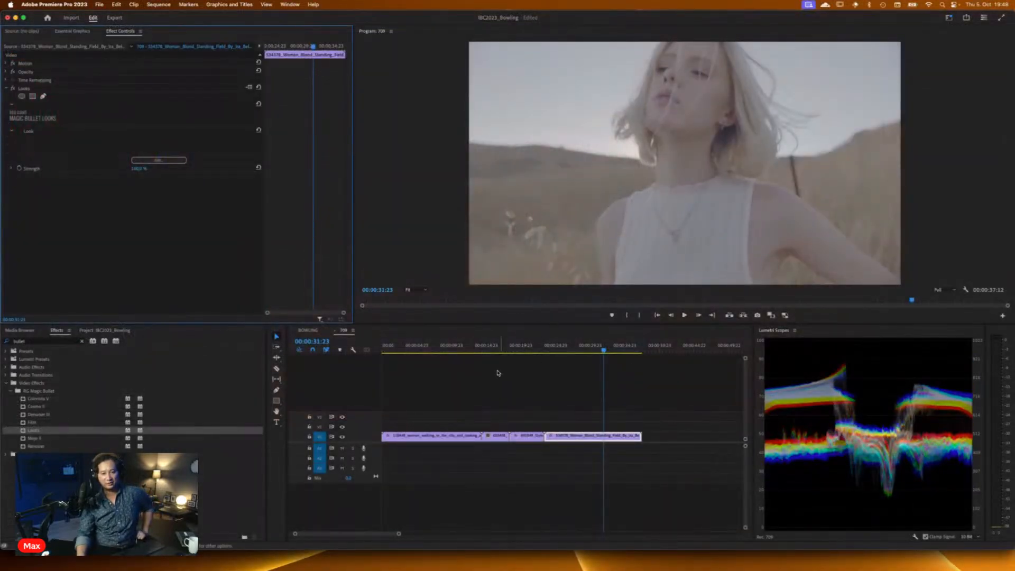
left_click(422, 350)
left_click_drag(423, 351, 424, 352)
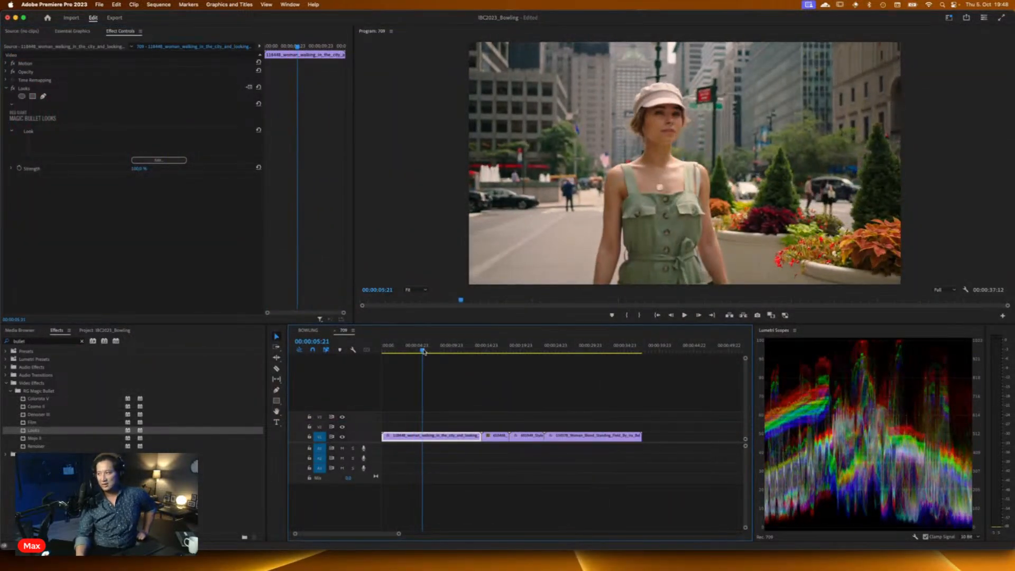